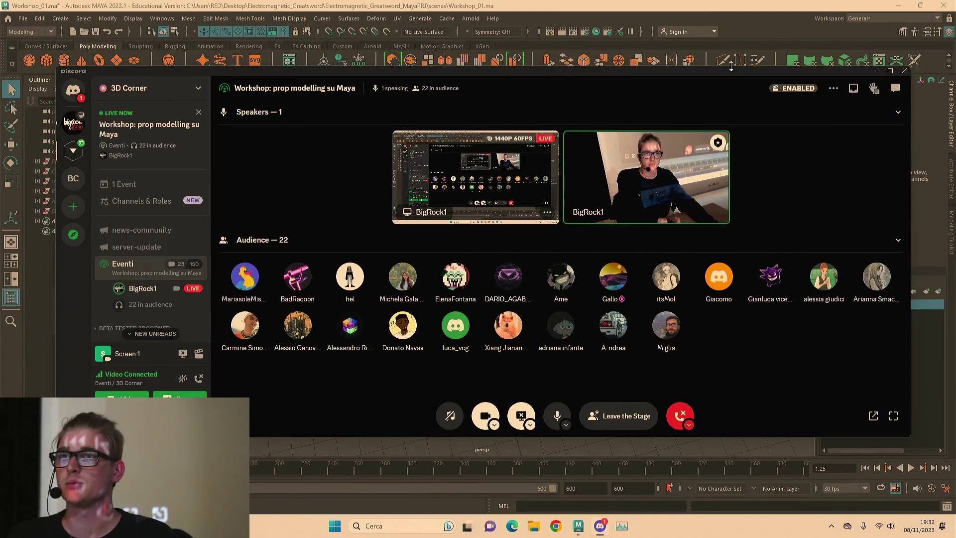
Minimize the Discord window and unhide the REFS group so the reference image planes show in the scene
left_click(876, 71)
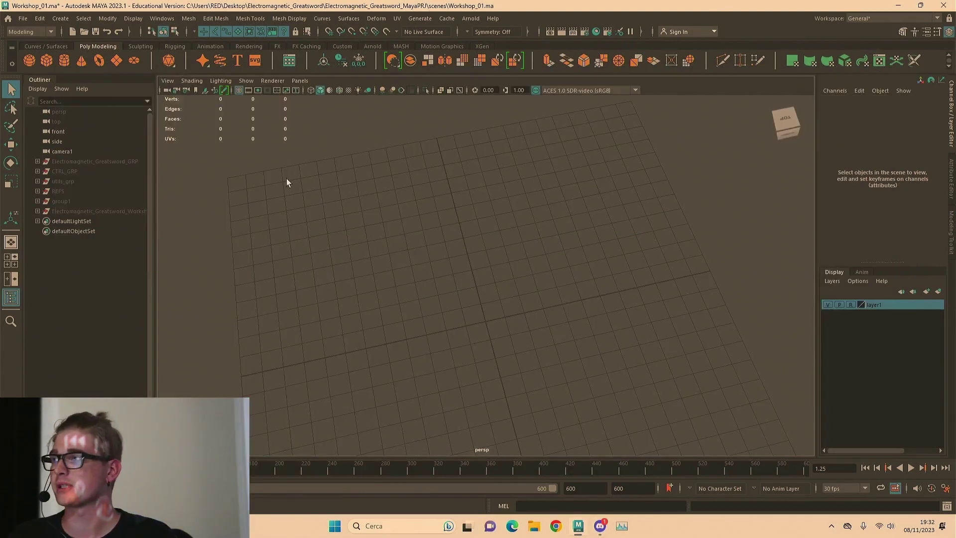
left_click(87, 170)
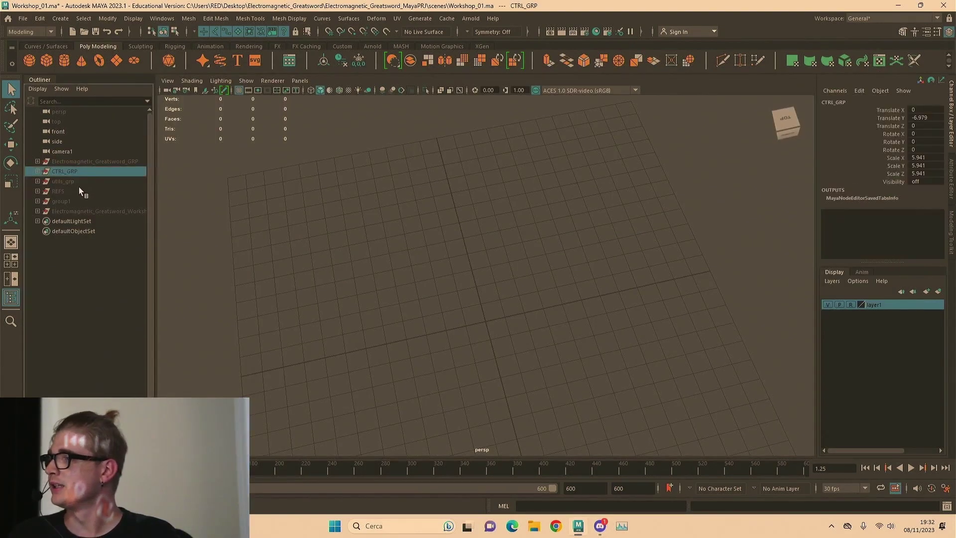
left_click(75, 190)
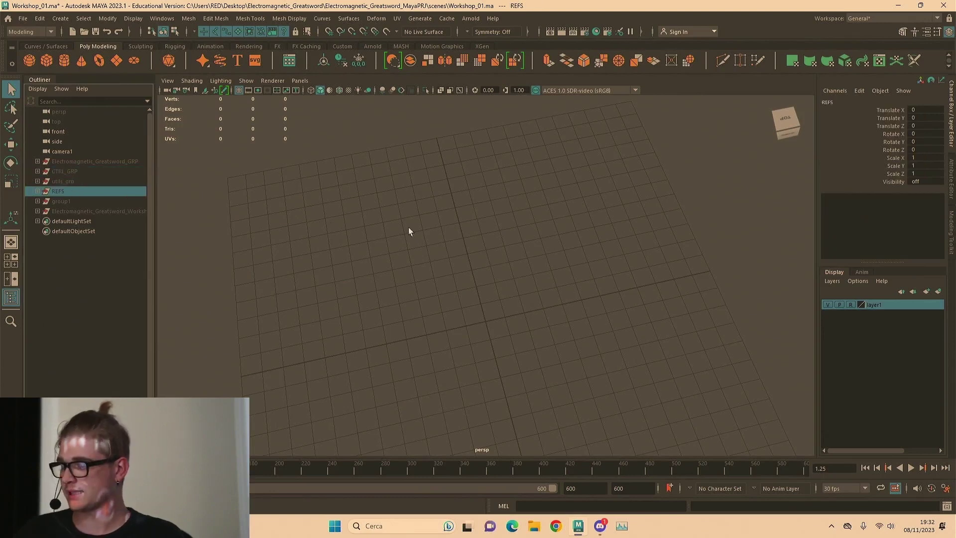
key("h")
scroll(472, 254, "down", 5)
left_click(495, 292)
scroll(491, 287, "down", 7)
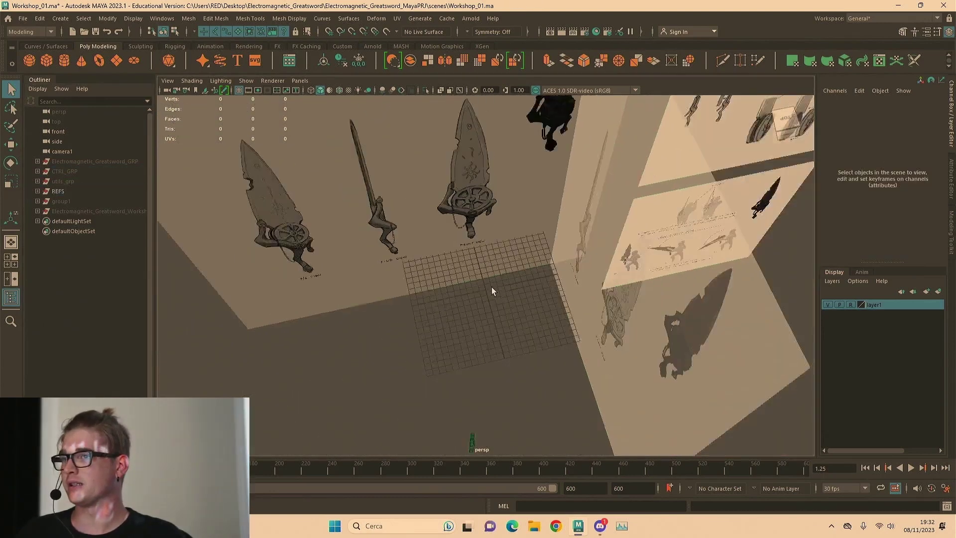
Examine the layout of the sword reference image planes around the grid in the perspective view
left_click_drag(492, 287, 506, 300, "alt")
right_click_drag(506, 299, 565, 270, "alt")
left_click_drag(565, 270, 593, 300, "alt")
middle_click_drag(593, 301, 546, 250, "alt")
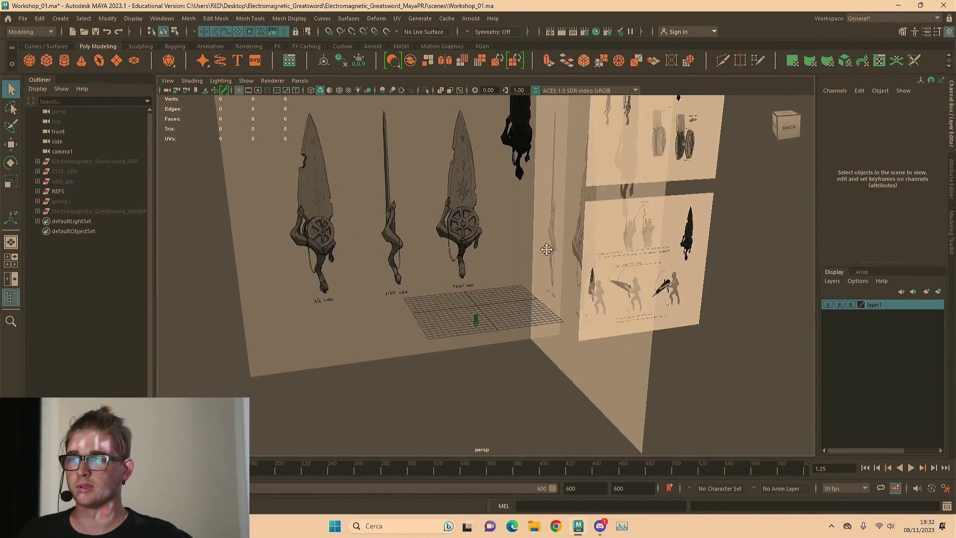
right_click_drag(546, 249, 559, 264, "alt")
left_click_drag(558, 265, 677, 298, "alt")
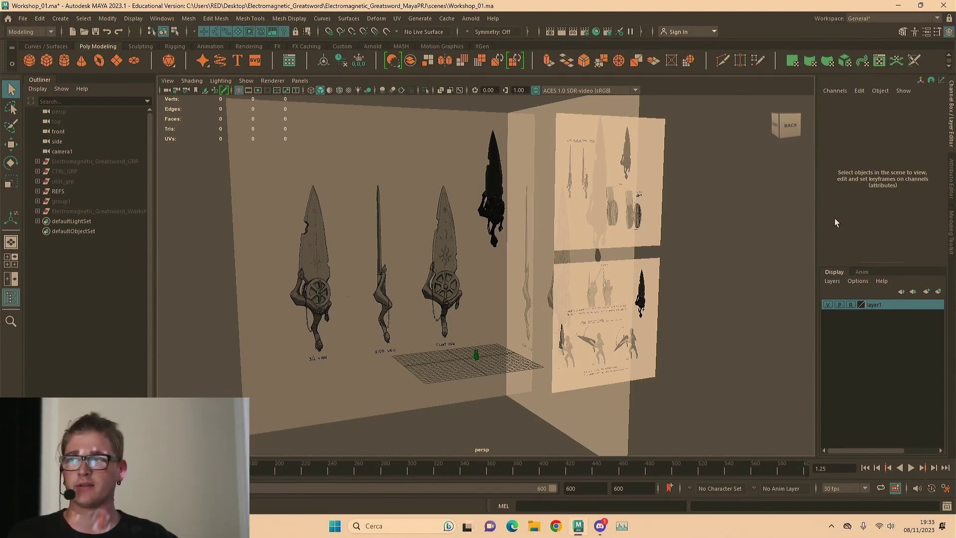
left_click_drag(725, 277, 703, 278, "alt")
scroll(593, 260, "up", 5)
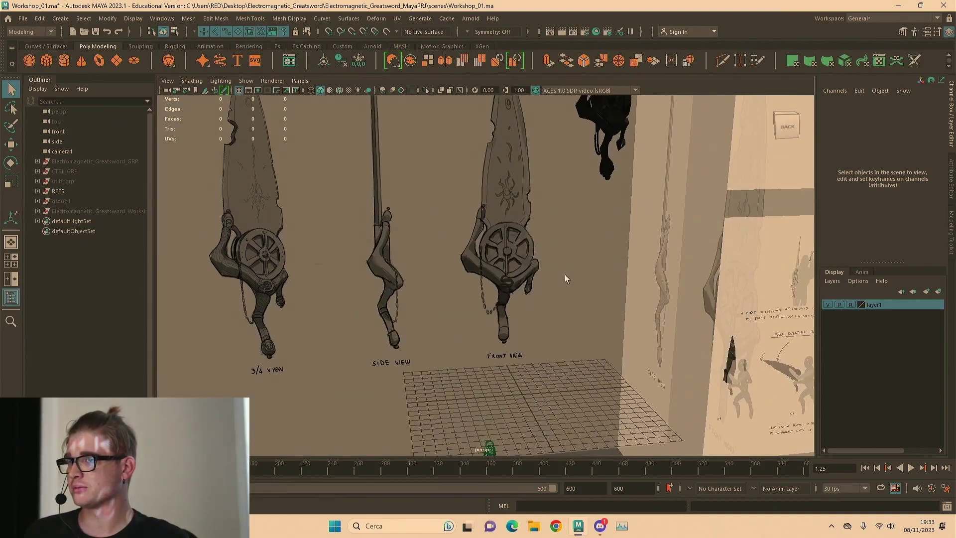
Switch to the orthographic front view and examine the 3/4 view sketch of the sword's wheel and arm-shaped handle
key("space")
key("space")
scroll(448, 259, "up", 5)
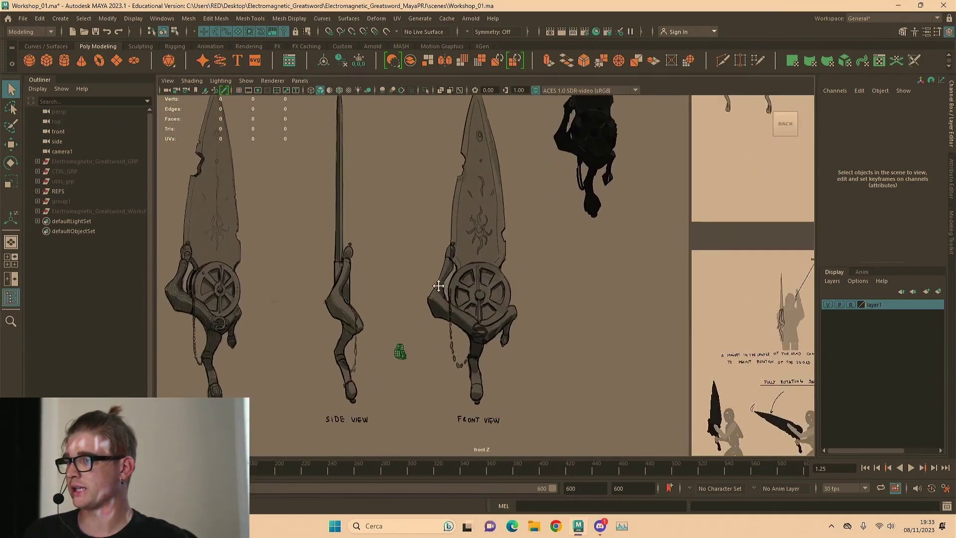
scroll(487, 366, "up", 5)
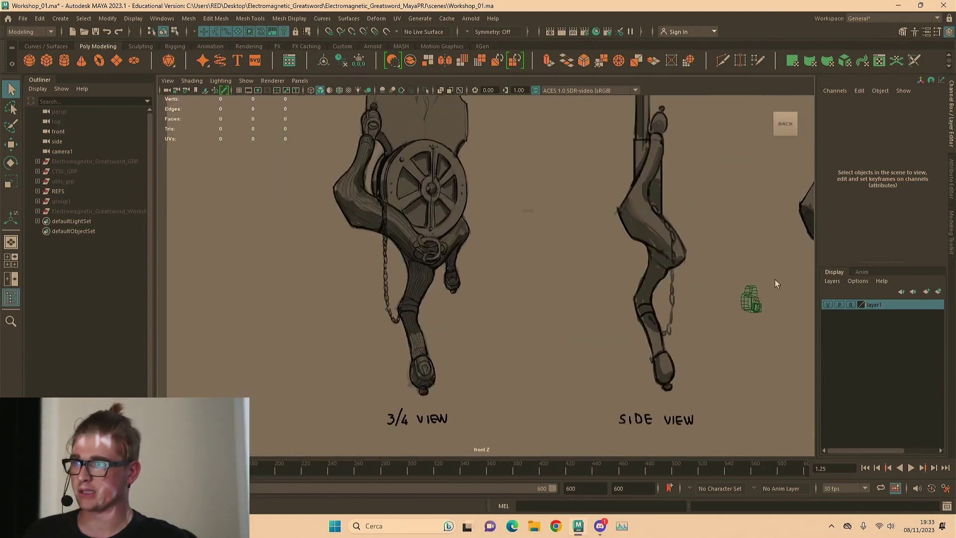
scroll(505, 195, "down", 5)
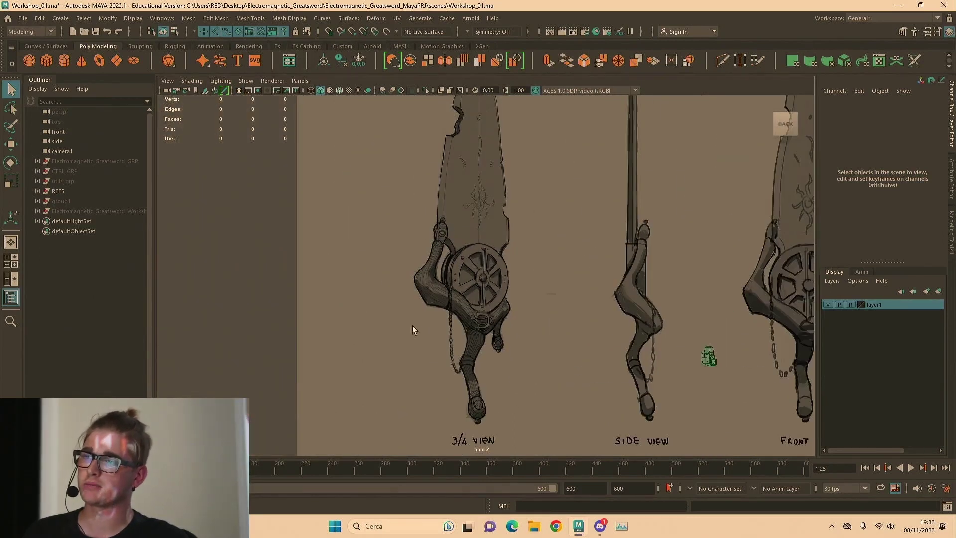
middle_click_drag(437, 272, 402, 232, "alt")
middle_click_drag(646, 259, 379, 330, "alt")
right_click_drag(405, 328, 251, 304, "alt")
middle_click_drag(251, 304, 493, 311, "alt")
right_click_drag(388, 296, 392, 353, "alt")
middle_click_drag(393, 352, 506, 285, "alt")
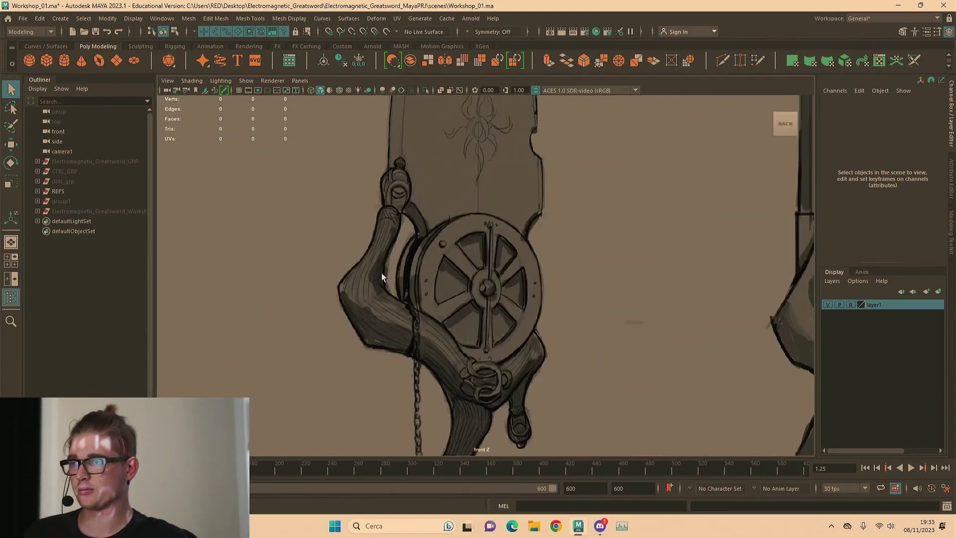
Examine the function sheet showing the side view of the sword opening and the blade magnetism drawings
scroll(381, 273, "down", 4)
middle_click_drag(728, 278, 202, 305, "alt")
scroll(549, 259, "down", 3)
middle_click_drag(713, 179, 428, 254, "alt")
right_click_drag(428, 254, 378, 254, "alt")
mouse_move(378, 253)
middle_mouse_down("alt")
mouse_move(357, 367)
mouse_move(344, 296)
middle_mouse_up("alt")
right_click_drag(344, 297, 586, 242, "alt")
mouse_move(586, 242)
middle_mouse_down("alt")
mouse_move(593, 268)
mouse_move(569, 326)
middle_mouse_up("alt")
right_click_drag(569, 326, 538, 314, "alt")
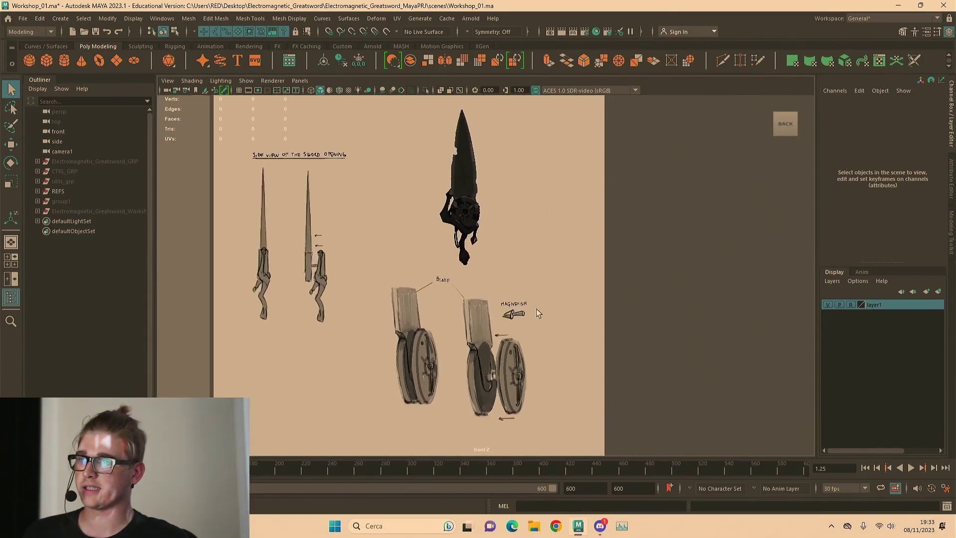
middle_click_drag(594, 295, 521, 294, "alt")
right_click_drag(520, 294, 492, 292, "alt")
middle_click_drag(492, 293, 567, 294, "alt")
scroll(475, 296, "up", 4)
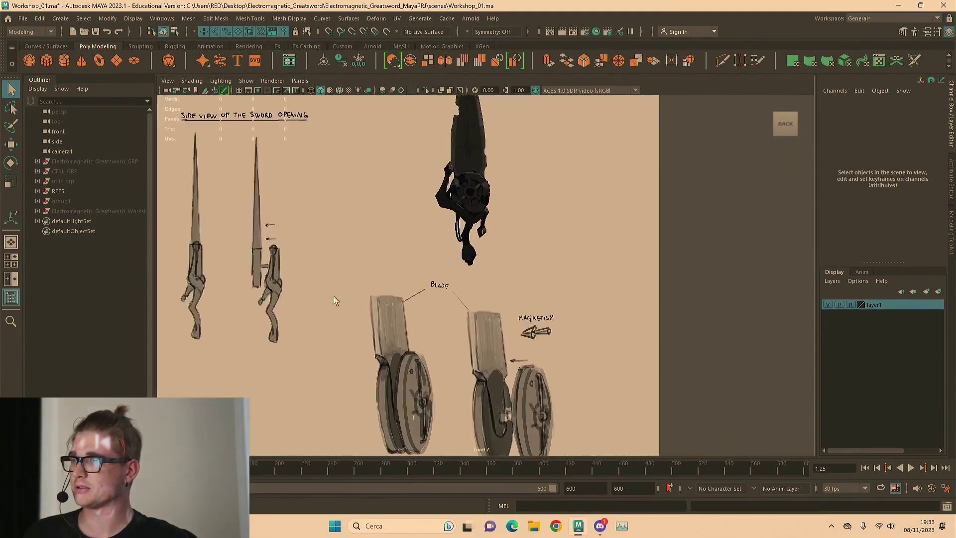
middle_click_drag(223, 271, 398, 234, "alt")
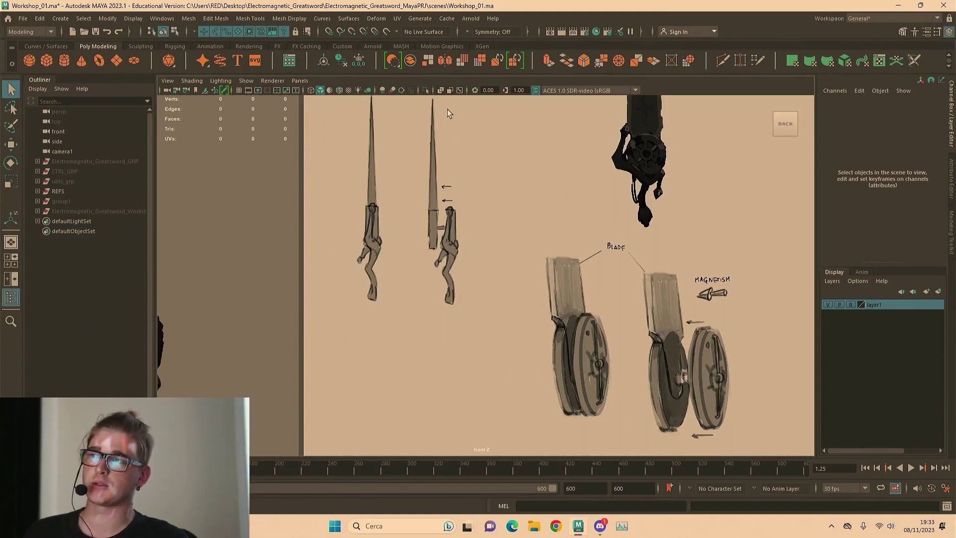
Examine the function sheet of the fully rotating sword and its magnet, including how it sits beside the other sheets
scroll(445, 244, "down", 3)
scroll(518, 249, "down", 5)
middle_click_drag(516, 391, 507, 131, "alt")
scroll(477, 223, "down", 1)
middle_click_drag(476, 223, 479, 171, "alt")
scroll(689, 217, "up", 5)
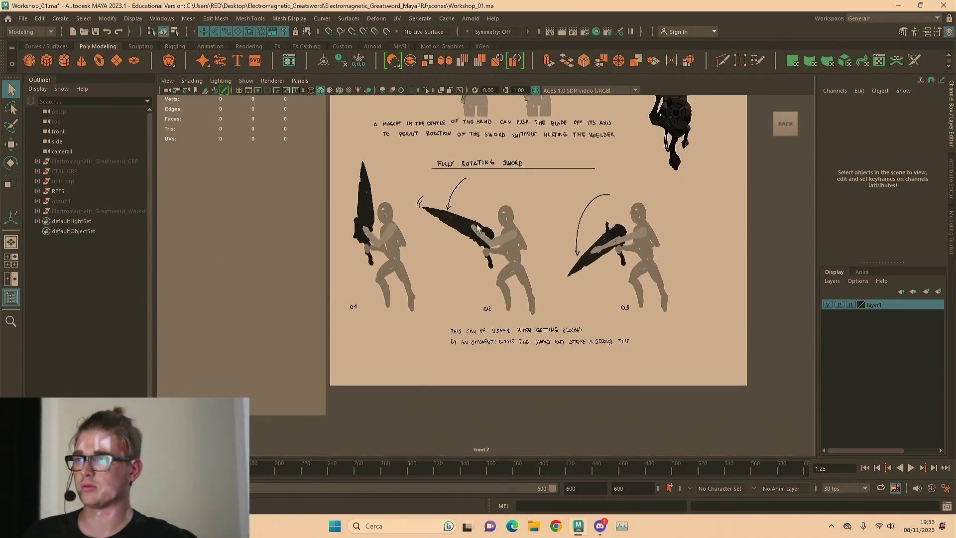
middle_click_drag(518, 121, 502, 418, "alt")
scroll(537, 365, "down", 2)
middle_click_drag(468, 252, 586, 176, "alt")
scroll(523, 251, "down", 2)
scroll(341, 254, "down", 3)
middle_click_drag(509, 336, 716, 350, "alt")
middle_click_drag(420, 303, 339, 353, "alt")
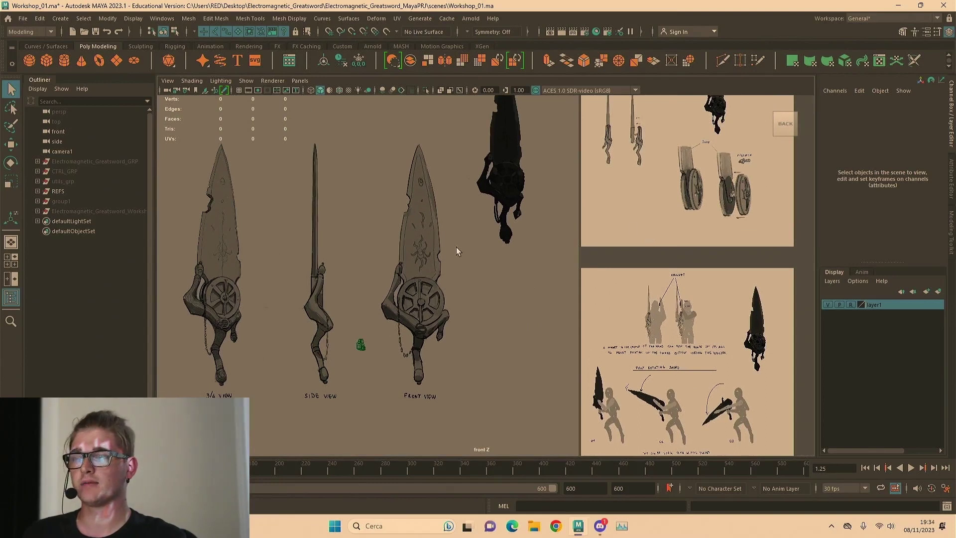
scroll(530, 256, "down", 2)
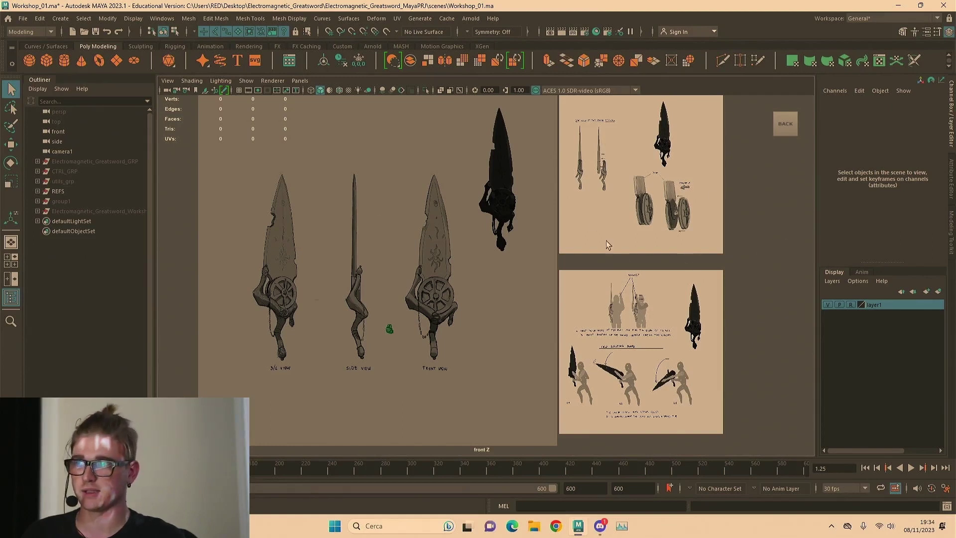
Examine the 3/4, side and front view sketches of the greatsword in the orthographic front view
middle_click_drag(368, 298, 520, 306, "alt")
right_click_drag(470, 289, 708, 273, "alt")
middle_click_drag(571, 276, 504, 296, "alt")
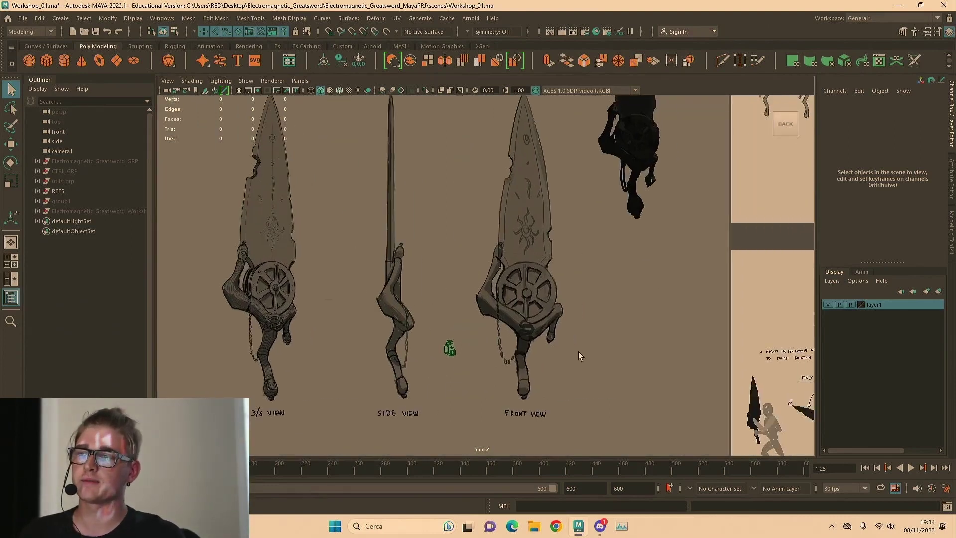
middle_click_drag(577, 351, 538, 367, "alt")
right_click_drag(529, 352, 478, 345, "alt")
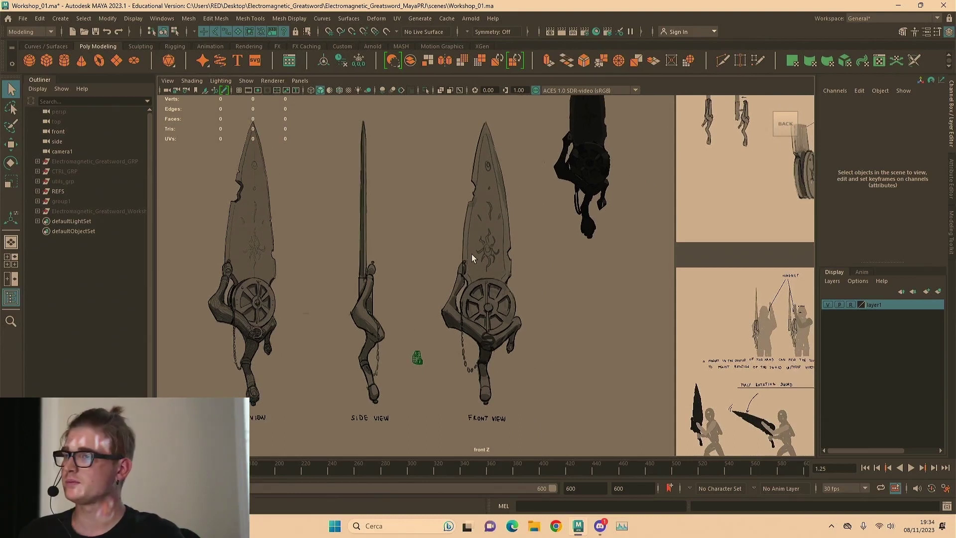
right_click_drag(472, 279, 323, 278, "alt")
middle_click_drag(322, 278, 364, 321, "alt")
right_click_drag(364, 321, 652, 299, "alt")
middle_click_drag(652, 299, 407, 261, "alt")
right_click_drag(408, 260, 345, 285, "alt")
middle_click_drag(344, 285, 460, 330, "alt")
right_click_drag(460, 330, 368, 305, "alt")
middle_click_drag(368, 305, 450, 274, "alt")
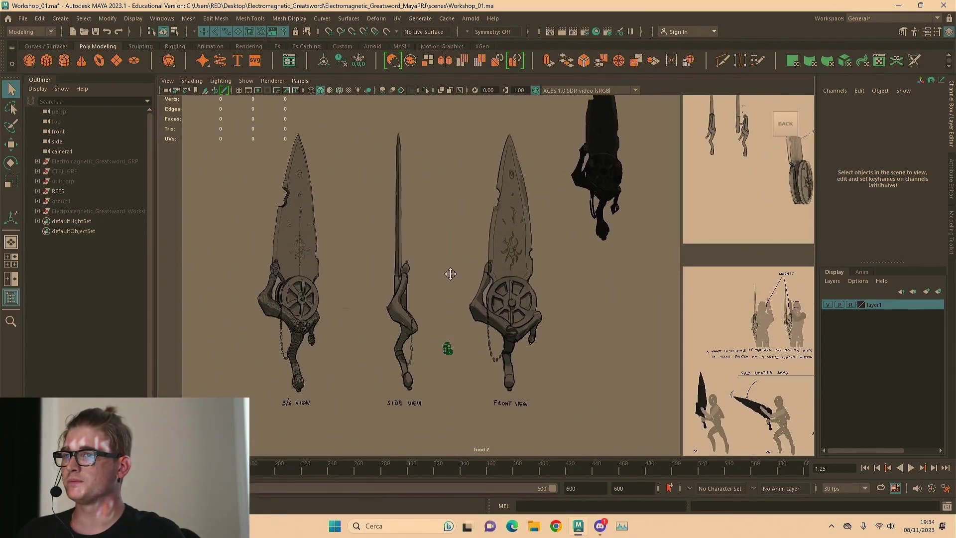
mouse_move(571, 282)
right_mouse_down("alt")
mouse_move(662, 273)
mouse_move(543, 273)
right_mouse_up("alt")
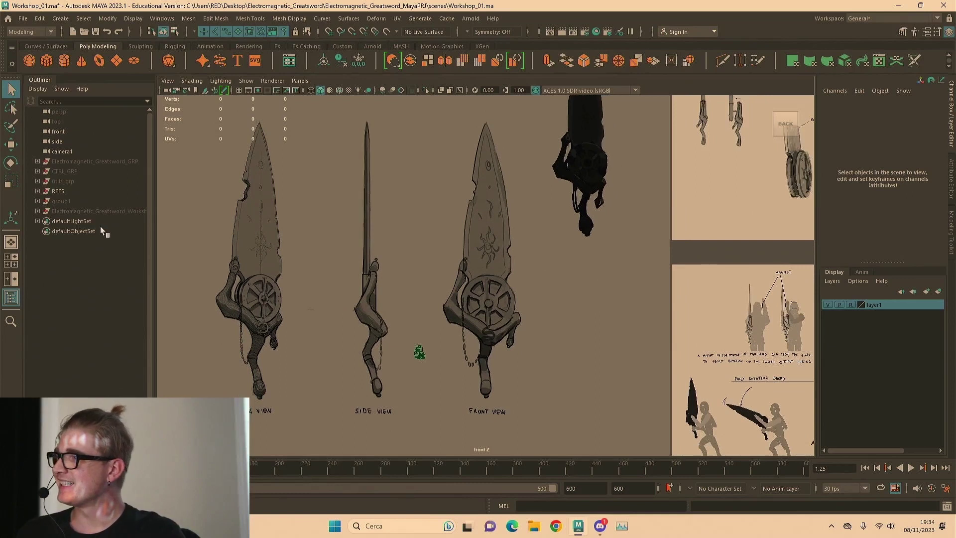
scroll(553, 288, "down", 3)
scroll(553, 293, "up", 3)
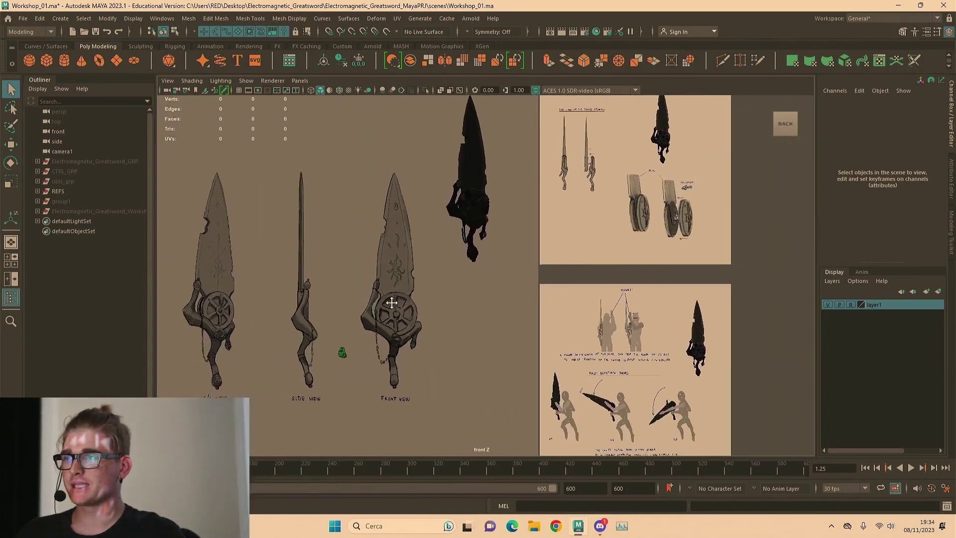
Return to the perspective view, expand the REFS group and select REF_function_02 to inspect the individual reference planes
key("space")
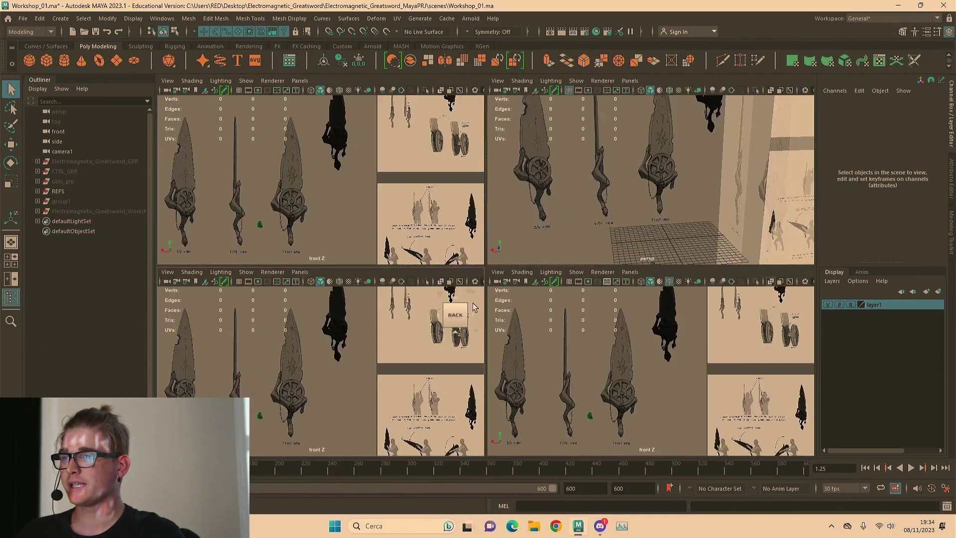
key("space")
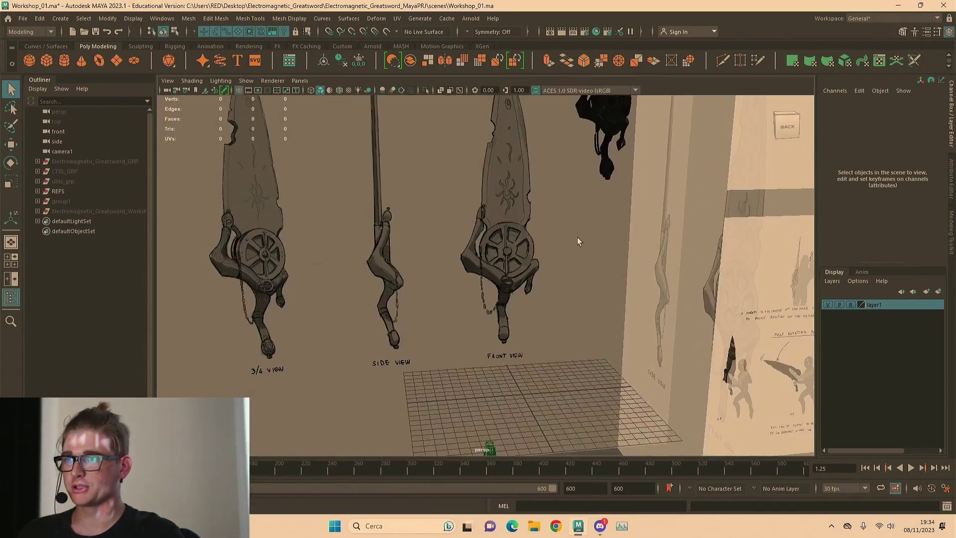
right_click_drag(587, 231, 359, 239, "alt")
left_click_drag(358, 239, 431, 249, "alt")
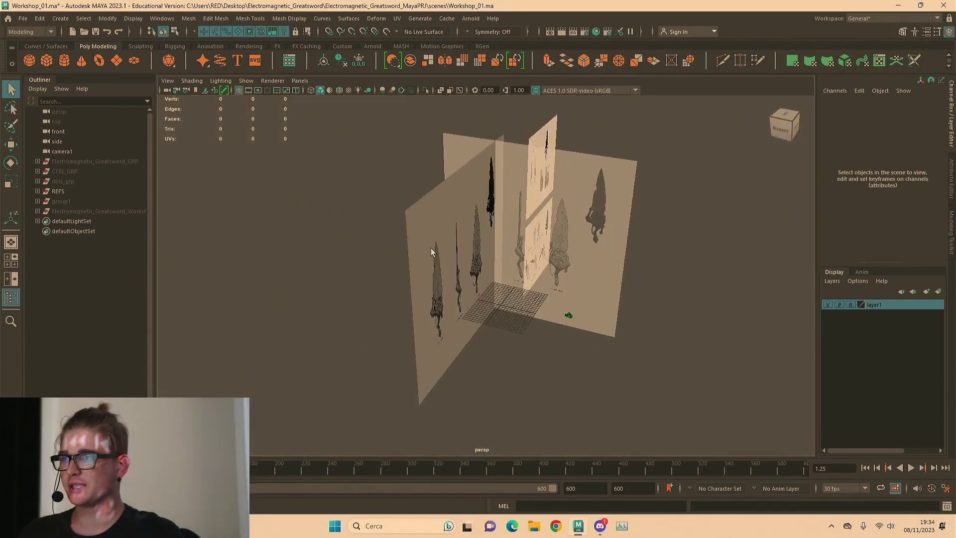
left_click(58, 192)
left_click(37, 191)
left_click(79, 201)
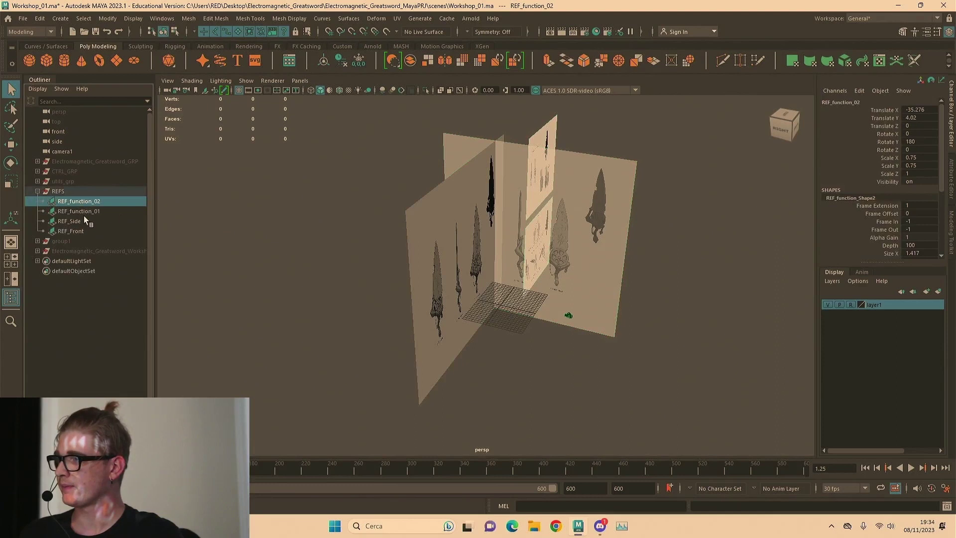
scroll(493, 239, "up", 5)
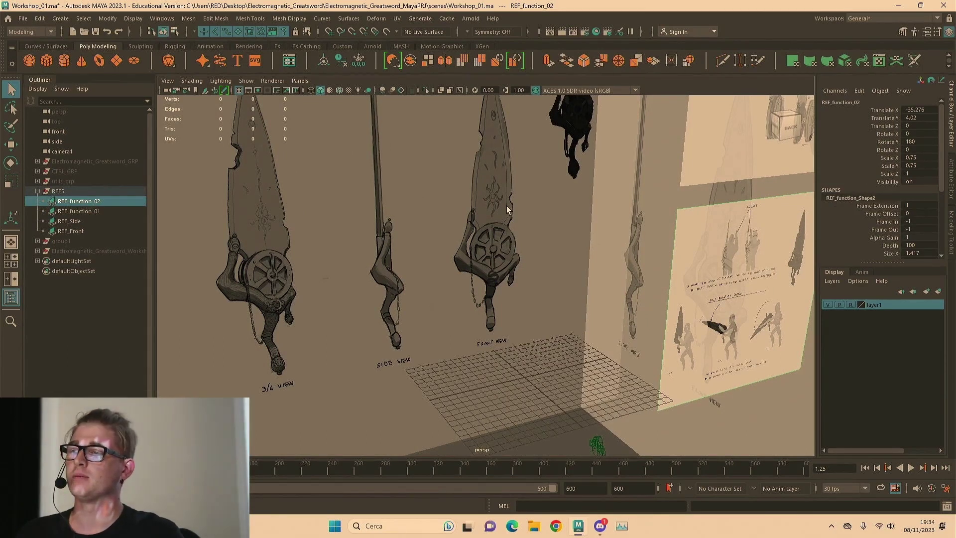
Examine the front, side and function reference planes from several angles in perspective and in the orthographic front view
scroll(601, 144, "down", 5)
left_click_drag(601, 144, 517, 174, "alt")
scroll(705, 211, "up", 5)
mouse_move(705, 211)
left_mouse_down("alt")
mouse_move(729, 214)
mouse_move(687, 239)
left_mouse_up("alt")
scroll(501, 259, "down", 6)
left_click(505, 319)
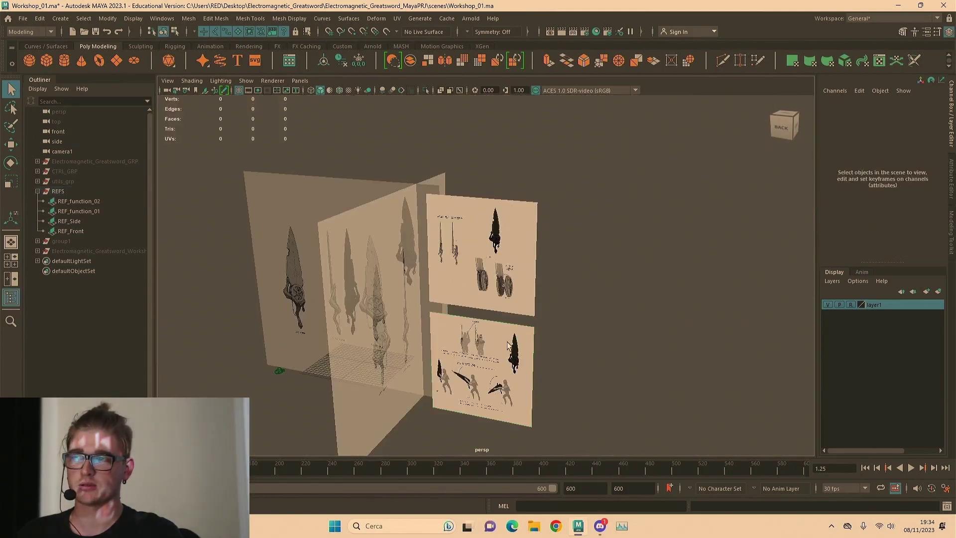
left_click_drag(570, 288, 590, 267, "alt")
scroll(591, 267, "up", 4)
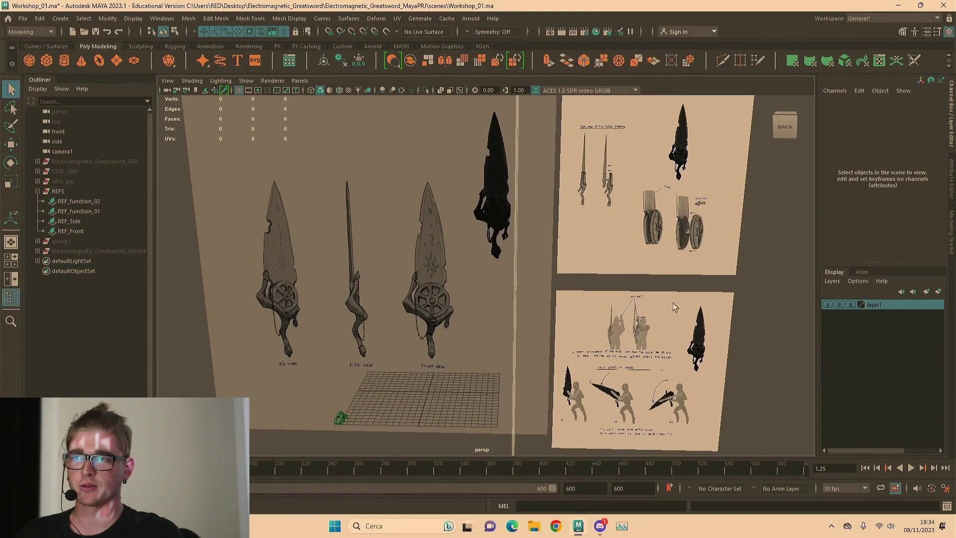
left_click_drag(496, 260, 589, 261, "alt")
scroll(637, 305, "up", 6)
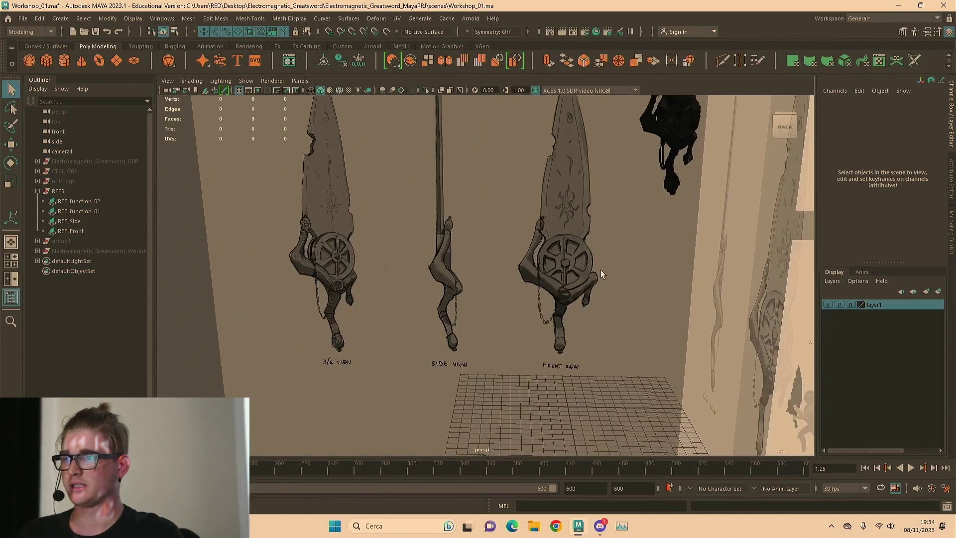
key("a")
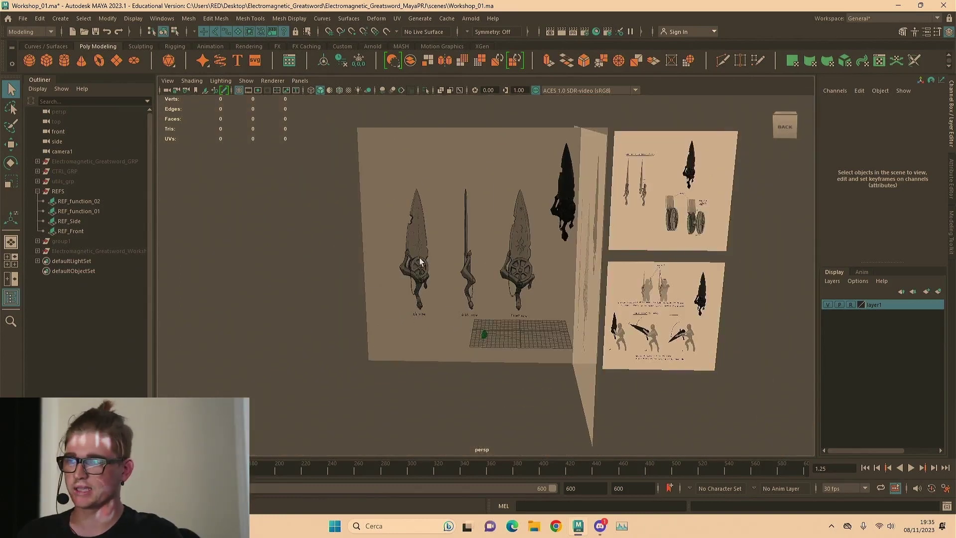
key("space")
key("space")
middle_click_drag(502, 298, 536, 297, "alt")
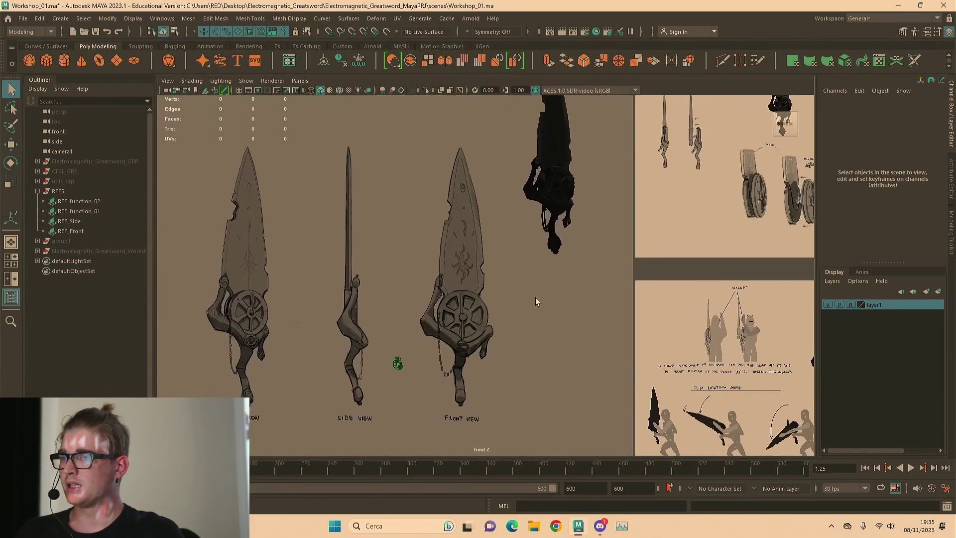
Unhide the Electromagnetic_Greatsword_GRP group in the perspective view and compare the sword model with the reference images
left_click(69, 161)
key("space")
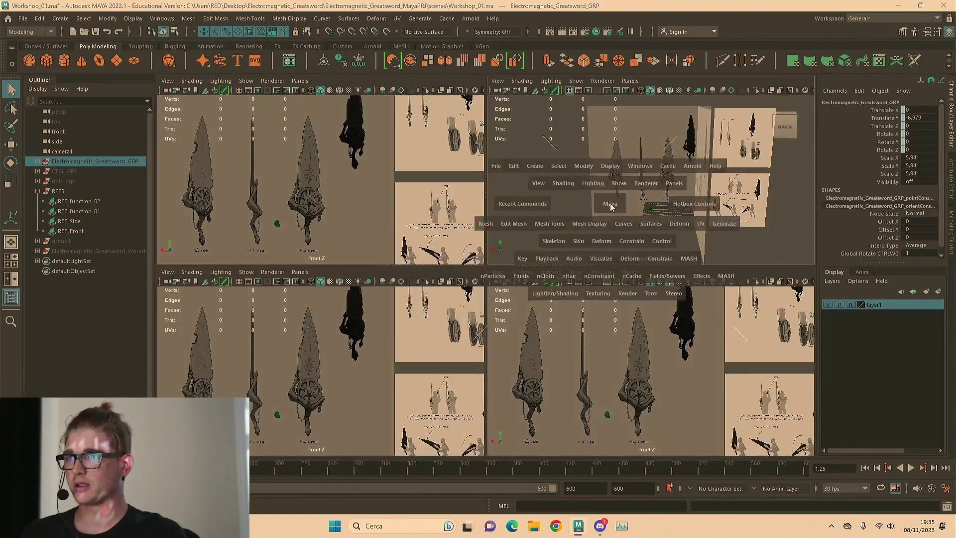
key("space")
left_click_drag(548, 279, 501, 288, "alt")
key("h")
scroll(506, 287, "up", 10)
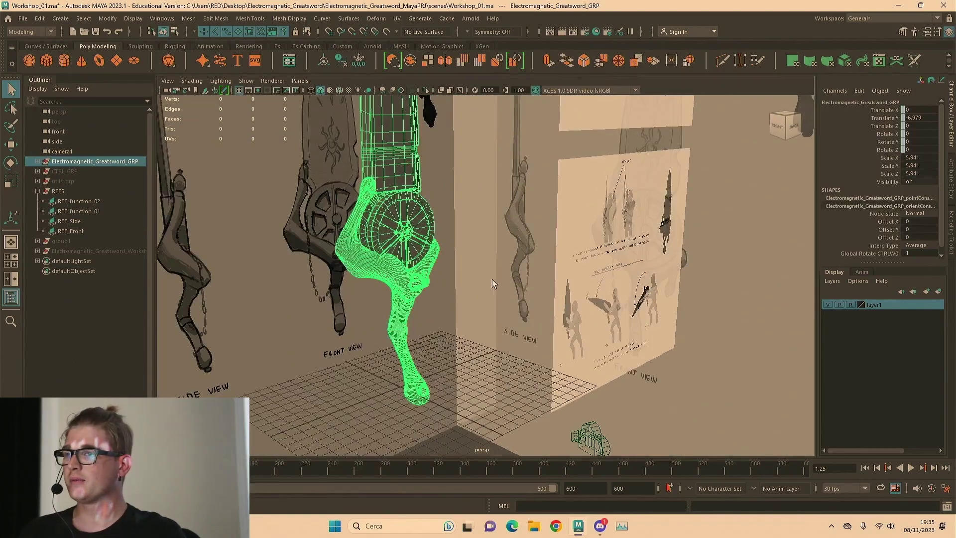
scroll(492, 279, "down", 10)
left_click(602, 262)
scroll(534, 243, "up", 10)
left_click_drag(534, 243, 615, 291, "alt")
scroll(566, 271, "down", 10)
scroll(711, 291, "up", 4)
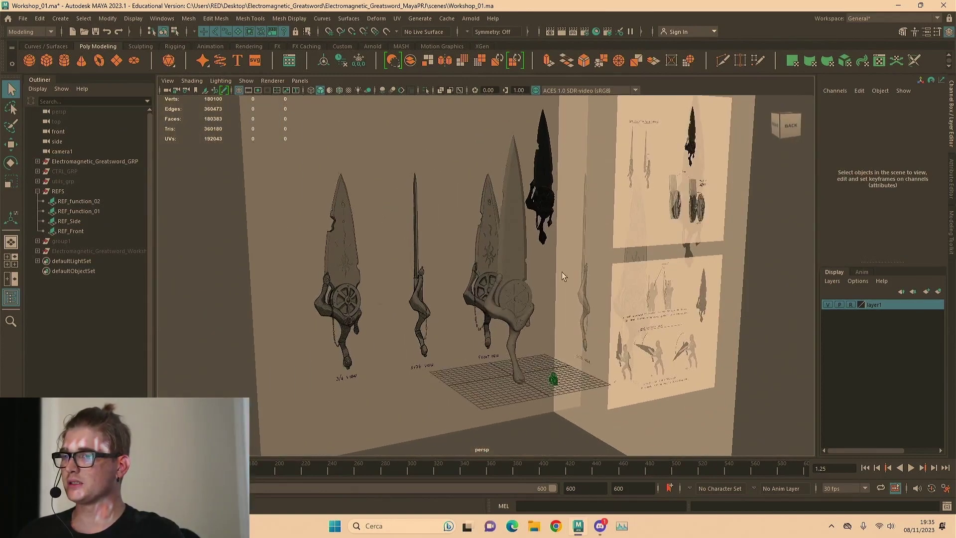
Inspect the gear and the whole Electromagnetic_Greatsword_GRP model against the reference planes from the front and the side
left_click(523, 217)
left_click(504, 294)
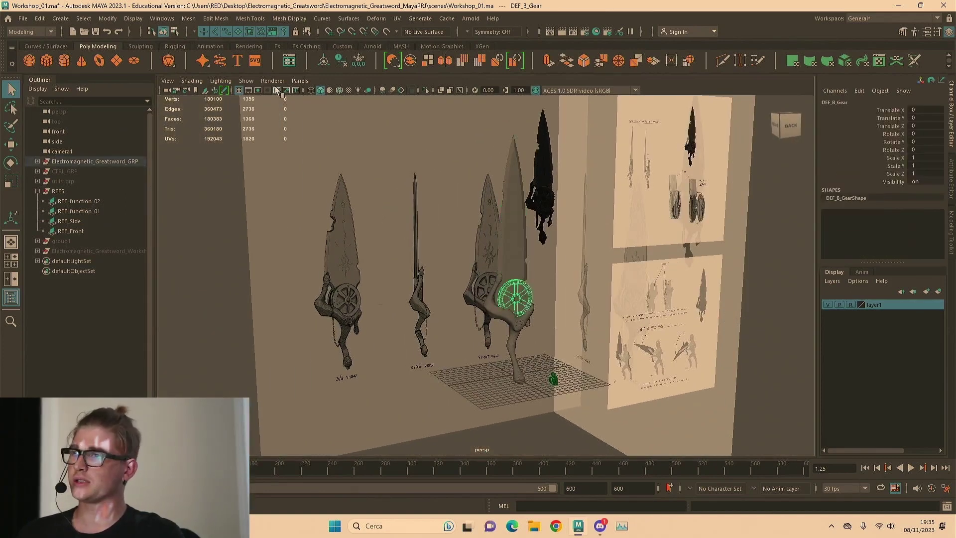
left_click(99, 161)
scroll(700, 263, "down", 5)
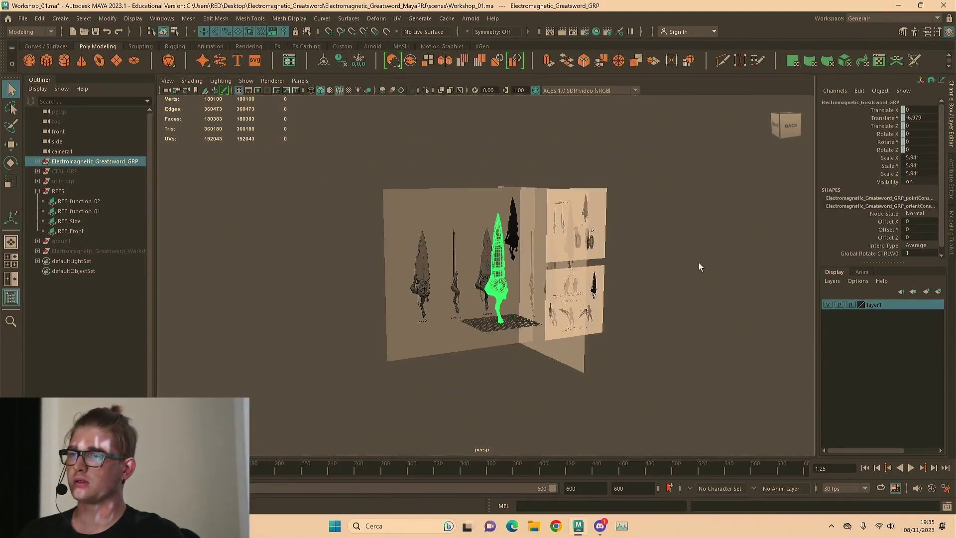
left_click(699, 263)
scroll(569, 259, "up", 5)
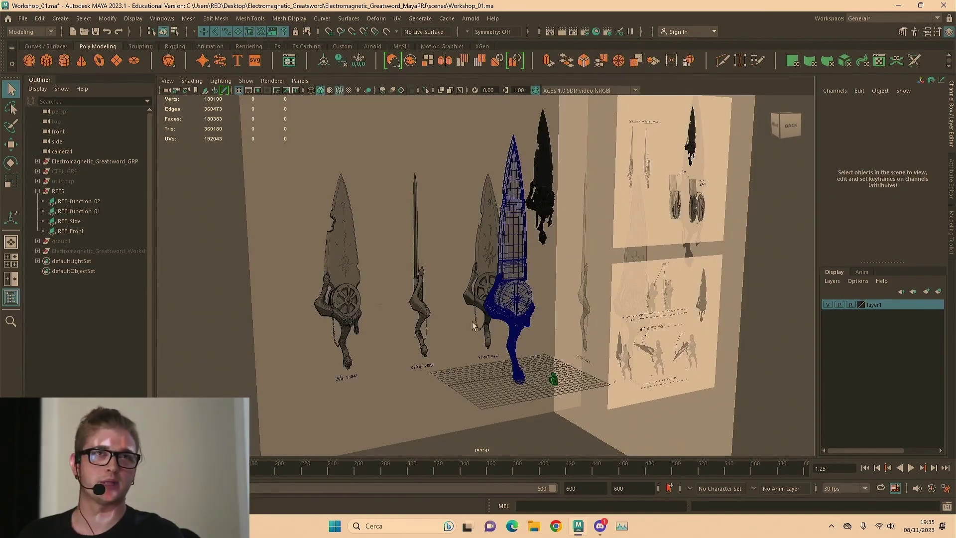
left_click_drag(383, 299, 529, 309, "alt")
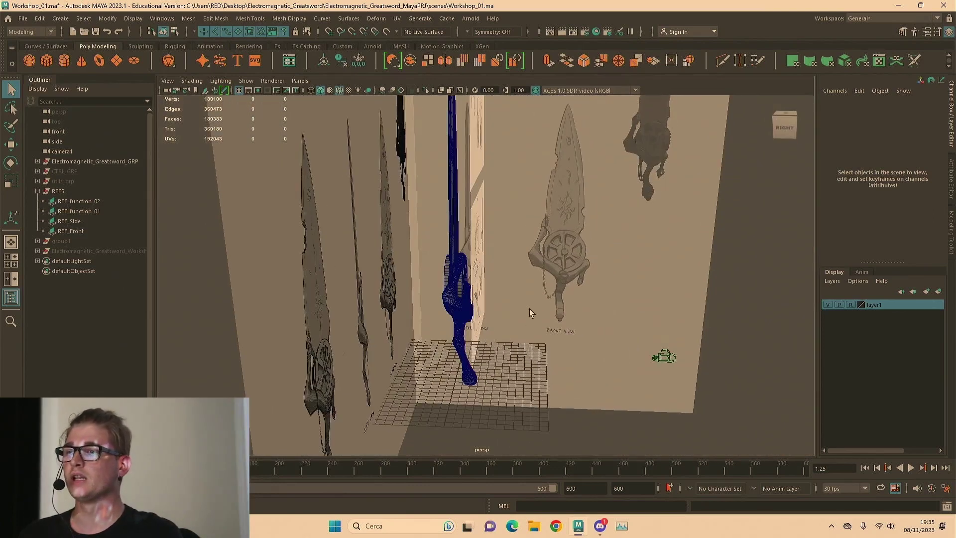
Show the side camera in the fourth viewport, maximize it and line the sword up with the side view sketch
key("space")
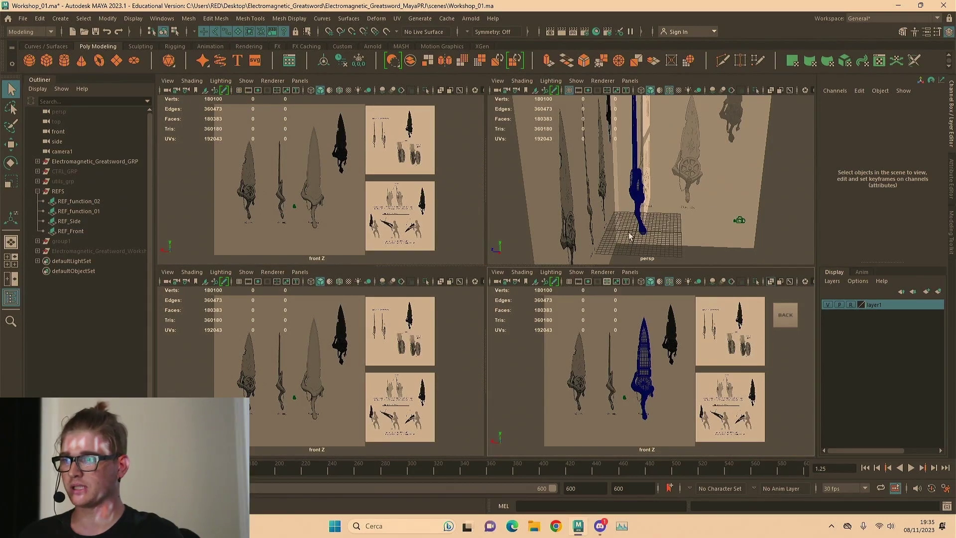
scroll(628, 222, "down", 3)
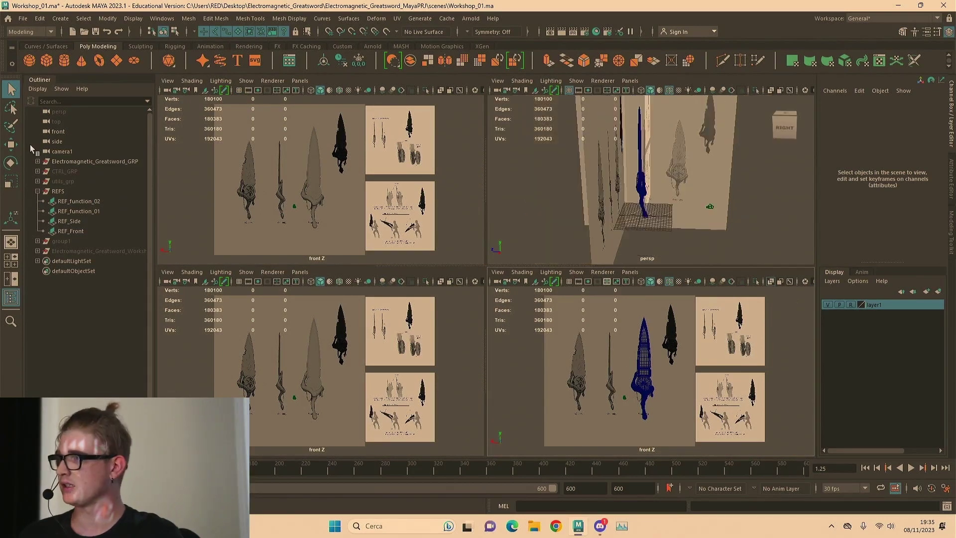
left_click(57, 142)
left_click(572, 351)
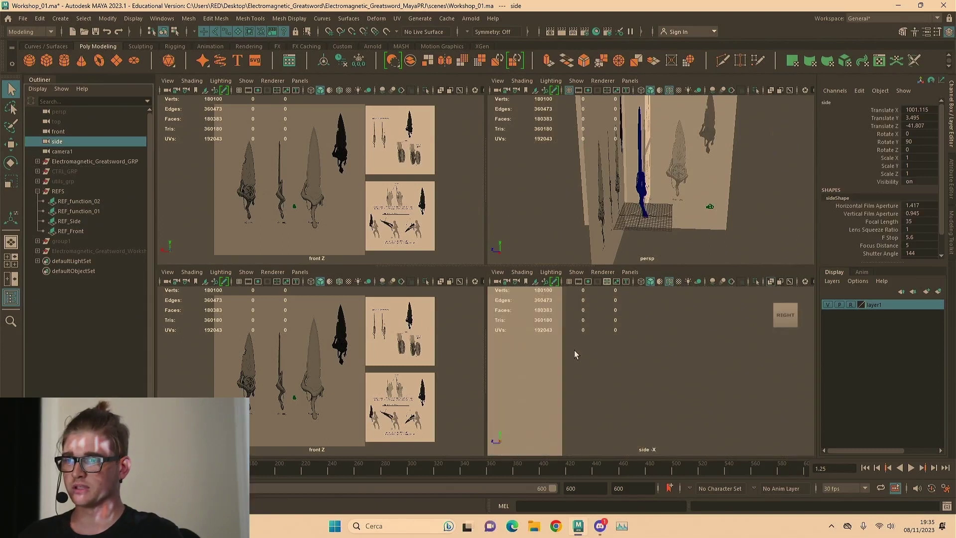
key("space")
right_click_drag(459, 318, 374, 294, "alt")
middle_click_drag(373, 294, 591, 372, "alt")
right_click_drag(592, 372, 721, 303, "alt")
middle_click_drag(527, 367, 524, 311, "alt")
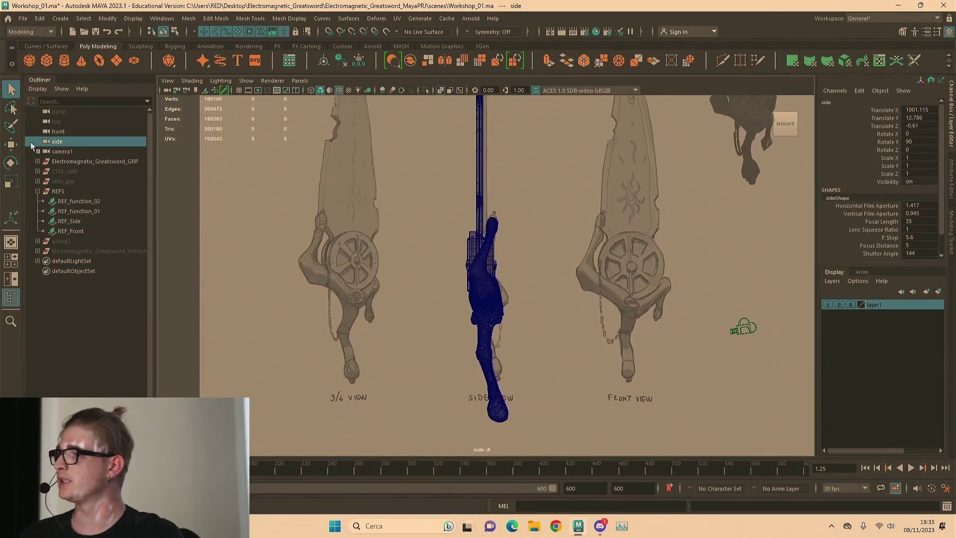
Hide the Electromagnetic_Greatsword_GRP group and examine the hilt in the 3/4, side and front view sketches
left_click(70, 160)
key("ctrl+h")
scroll(501, 243, "up", 5)
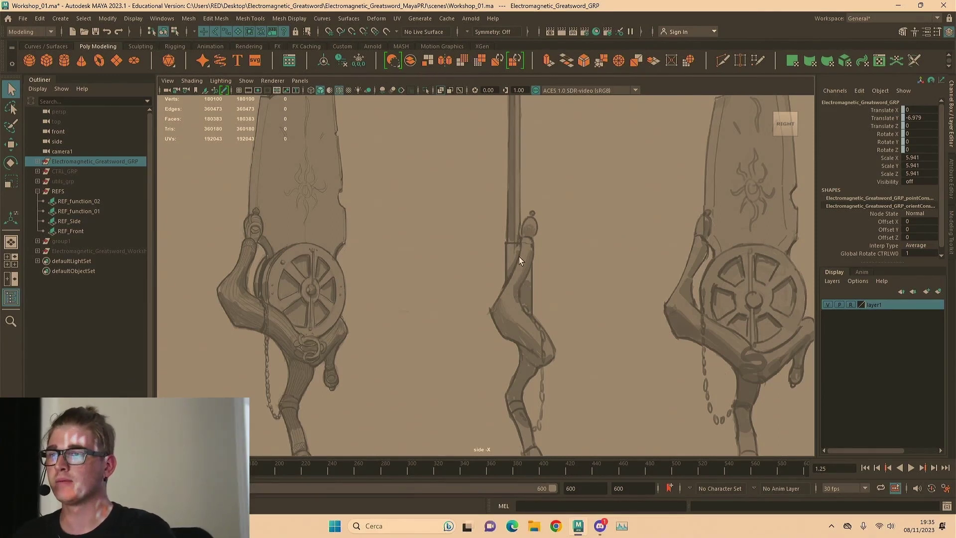
mouse_move(519, 388)
middle_mouse_down("alt")
mouse_move(525, 304)
mouse_move(523, 312)
mouse_move(438, 294)
middle_mouse_up("alt")
mouse_move(438, 295)
right_mouse_down("alt")
mouse_move(612, 314)
mouse_move(577, 311)
right_mouse_up("alt")
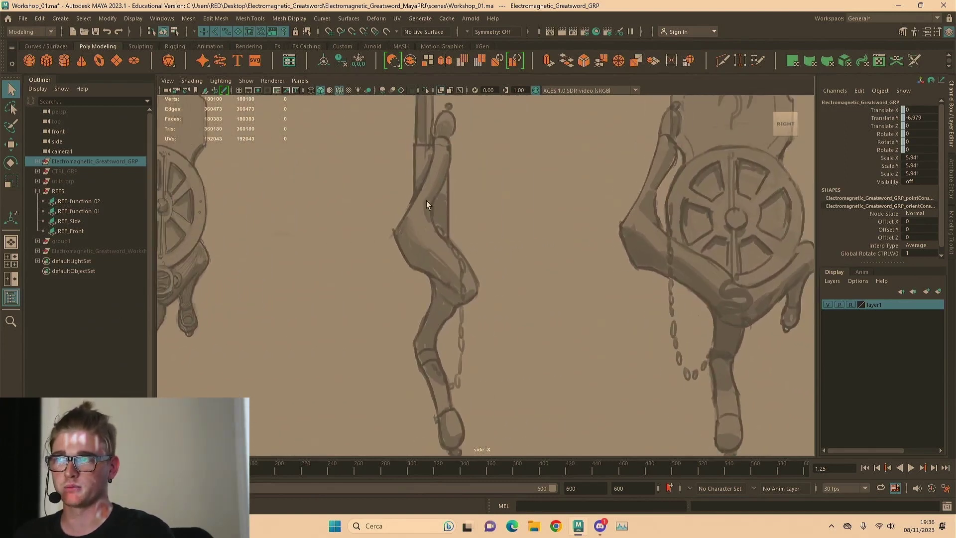
scroll(428, 246, "down", 2)
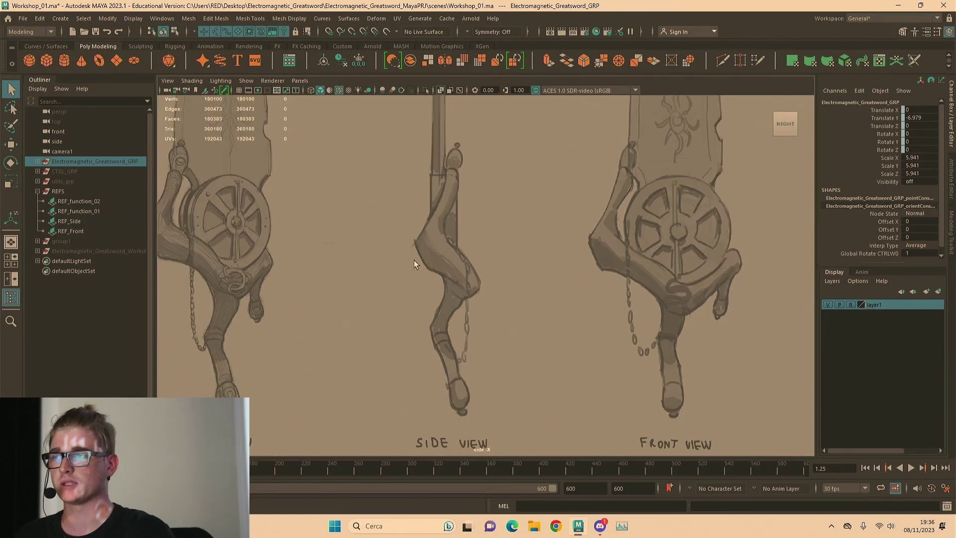
middle_click_drag(428, 246, 576, 278, "alt")
scroll(547, 274, "down", 1)
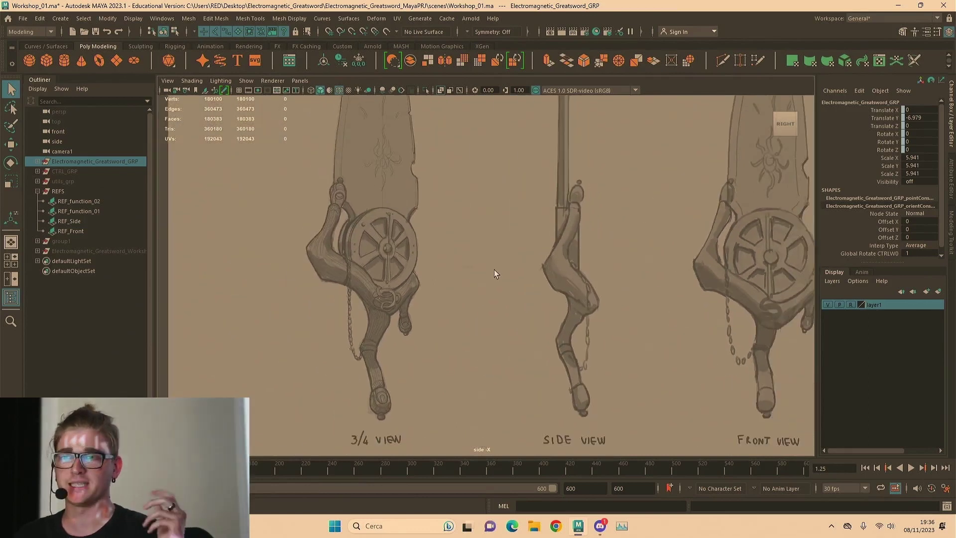
scroll(500, 263, "down", 2)
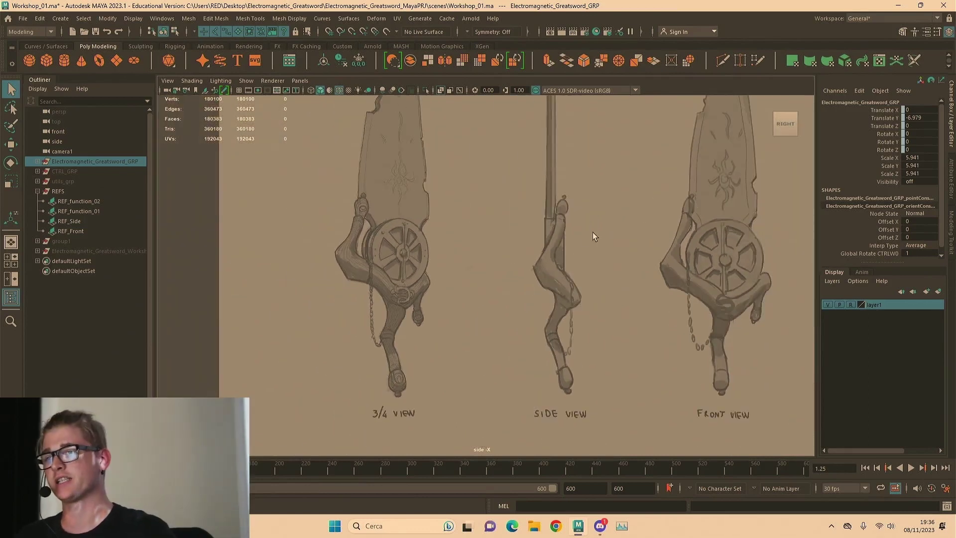
middle_click_drag(536, 229, 432, 295, "alt")
scroll(432, 294, "down", 3)
middle_click_drag(601, 230, 261, 367, "alt")
scroll(326, 280, "down", 1)
middle_click_drag(327, 280, 482, 205, "alt")
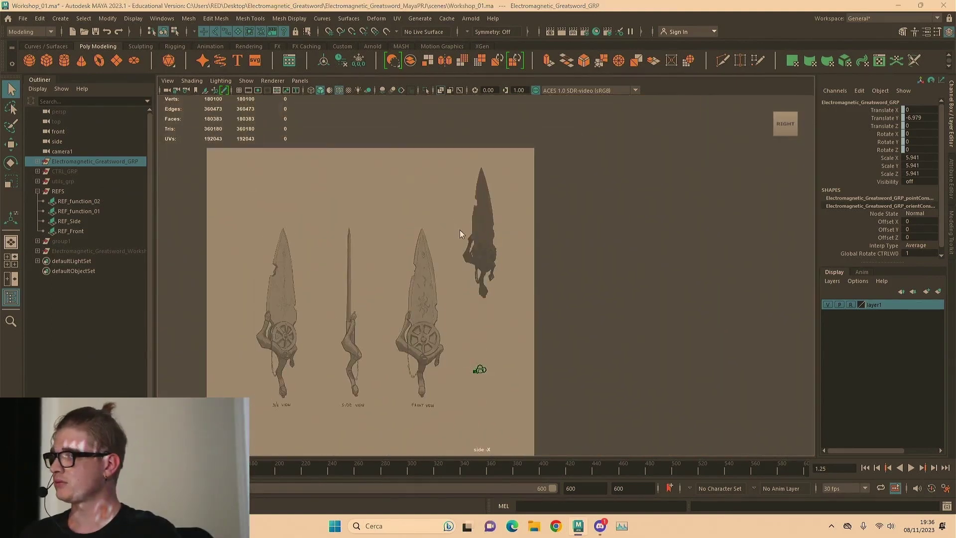
Return to the perspective view and examine the hilt and blade separation sketches on the function reference plane up close
key("space")
key("space")
mouse_move(636, 208)
left_mouse_down("alt")
mouse_move(525, 216)
mouse_move(597, 219)
mouse_move(498, 219)
left_mouse_up("alt")
scroll(598, 219, "up", 3)
mouse_move(624, 120)
middle_mouse_down("alt")
mouse_move(350, 271)
mouse_move(334, 259)
mouse_move(431, 262)
middle_mouse_up("alt")
scroll(351, 271, "up", 5)
scroll(623, 264, "up", 3)
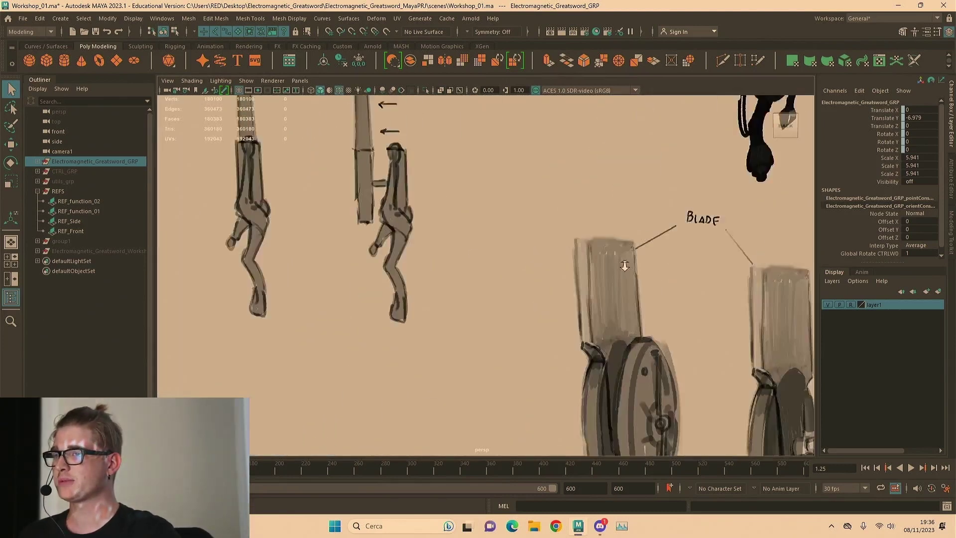
middle_click_drag(598, 264, 620, 275, "alt")
scroll(619, 276, "up", 5)
scroll(620, 271, "down", 4)
middle_click_drag(573, 335, 510, 292, "alt")
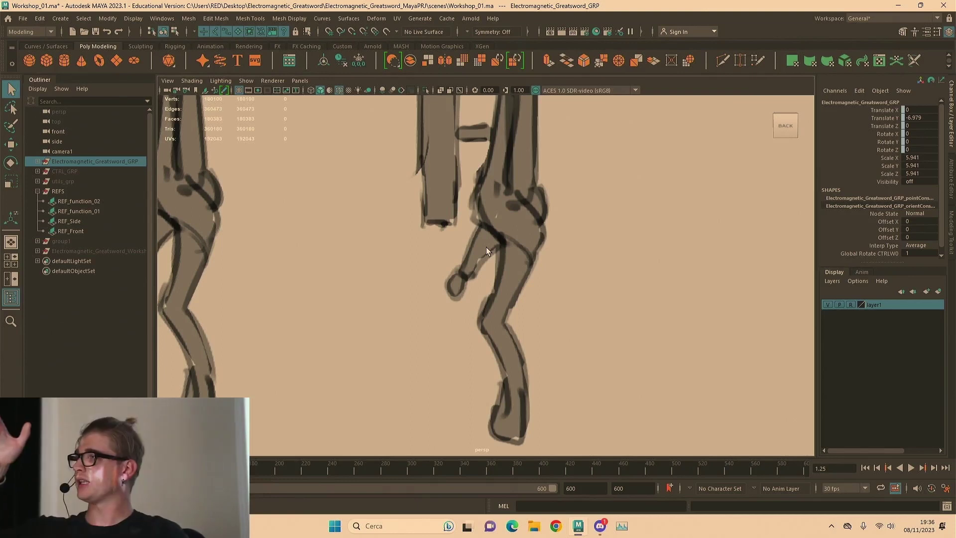
Compare the function reference planes as a whole and re-examine how the blade detaches from the hilt
scroll(487, 228, "down", 5)
scroll(488, 326, "down", 5)
middle_click_drag(487, 326, 565, 245, "alt")
scroll(503, 246, "down", 2)
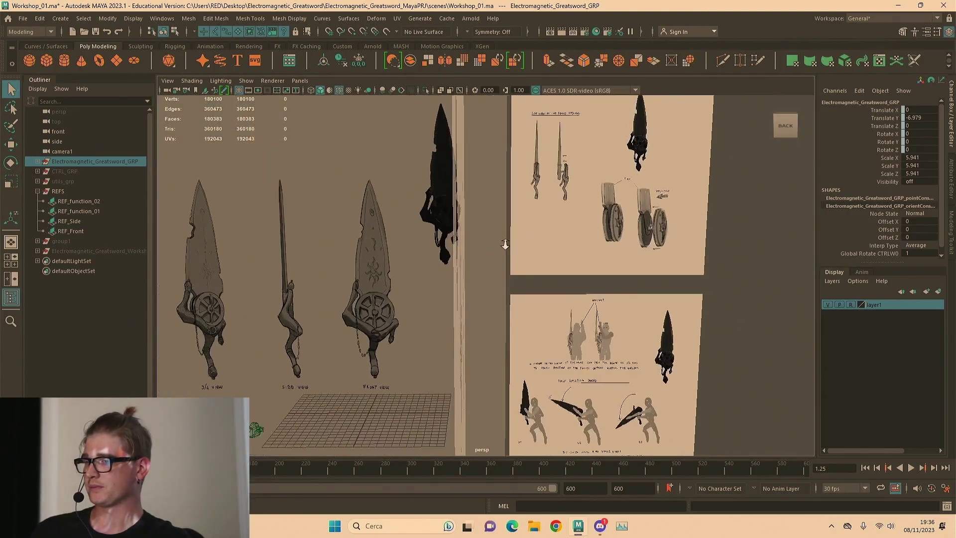
scroll(581, 192, "up", 6)
middle_click_drag(581, 191, 492, 305, "alt")
scroll(492, 305, "up", 3)
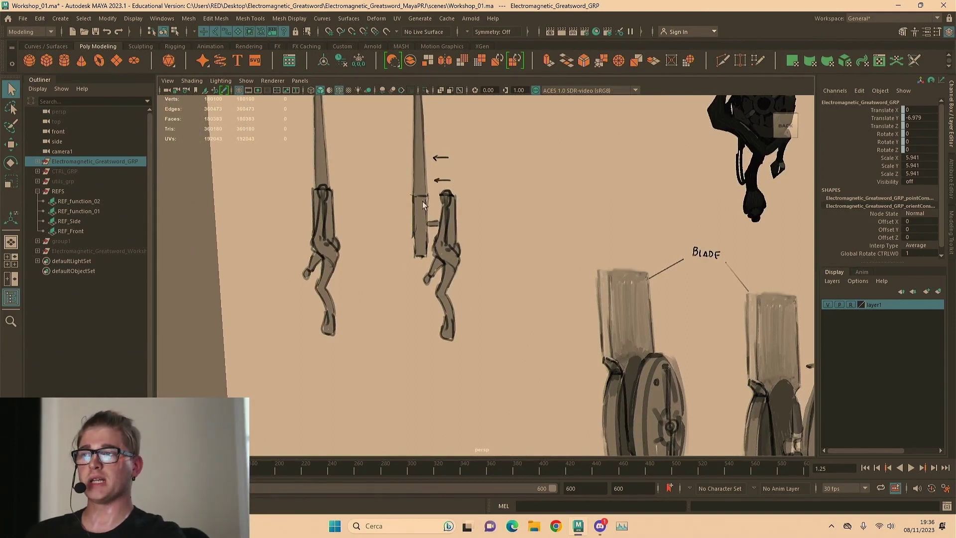
scroll(443, 273, "down", 10)
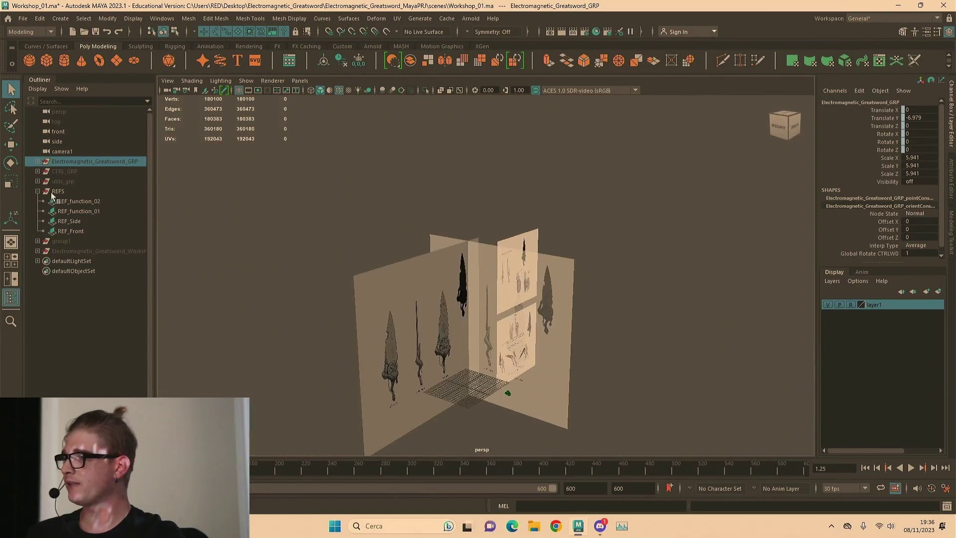
Unhide the Electromagnetic_Greatsword_GRP and CTRL_GRP groups
key("shift+h")
left_click(450, 337)
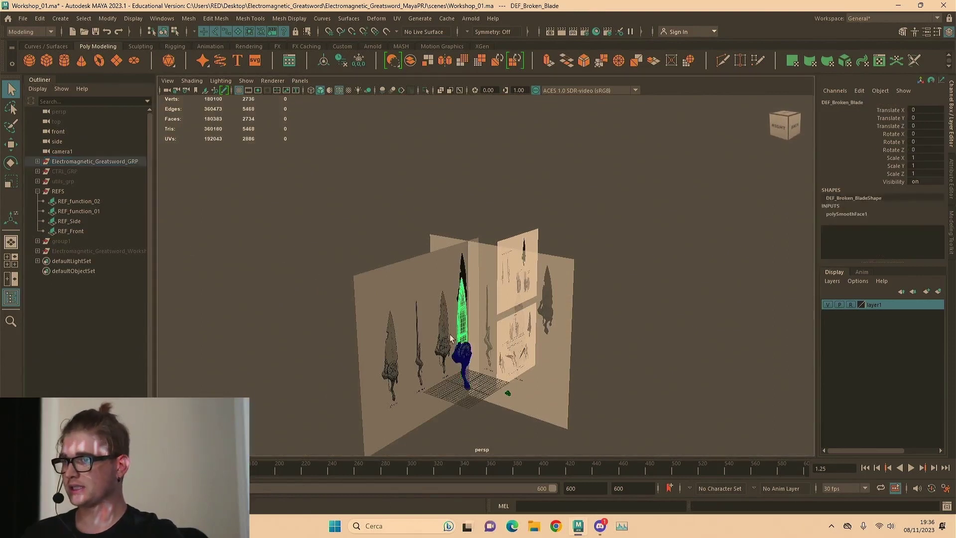
left_click(68, 170)
key("shift+h")
Slide the Hilt_Move_CTRL control along its Z axis to 0.11 in the perspective view
left_click_drag(423, 292, 479, 169, "alt")
left_click(541, 254)
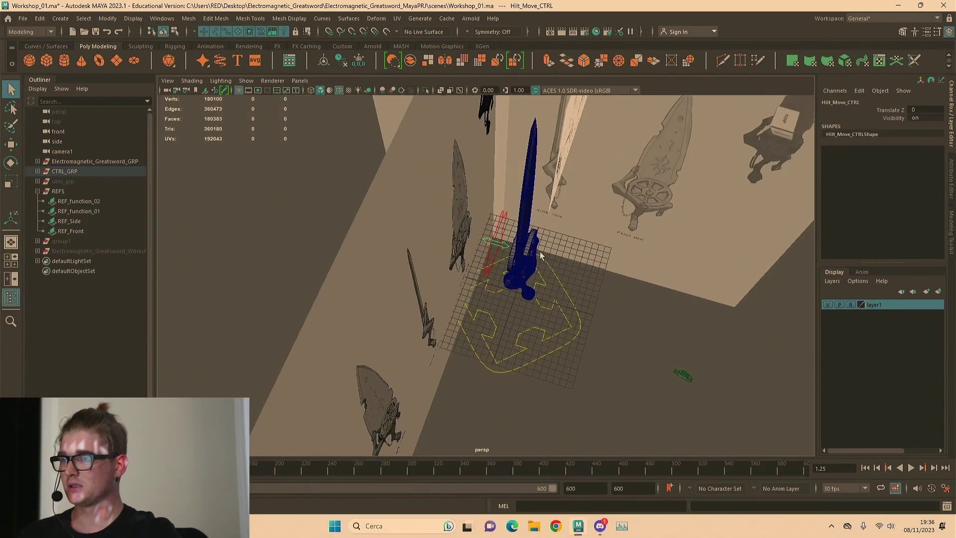
key("f")
key("w")
left_click_drag(537, 142, 499, 128)
scroll(584, 322, "down", 6)
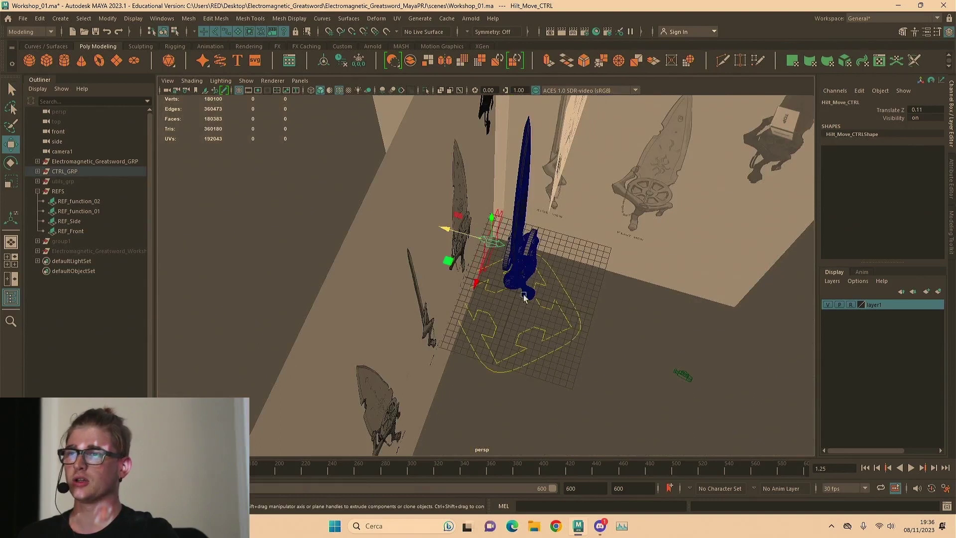
Slide Hilt_Move_CTRL out to Translate Z 0.25 and back to 0.157 in the side view
key("space")
key("space")
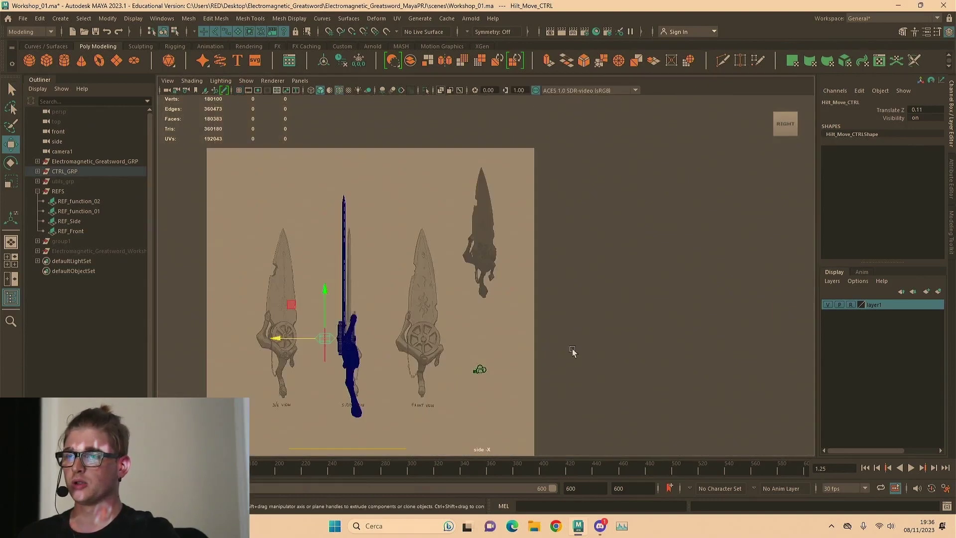
scroll(577, 299, "up", 5)
scroll(448, 304, "up", 6)
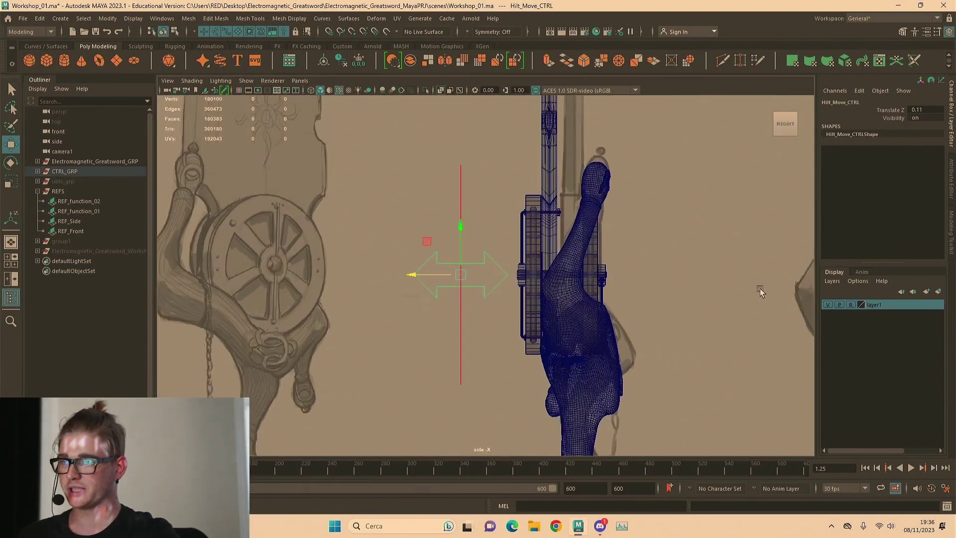
left_click_drag(400, 215, 368, 211)
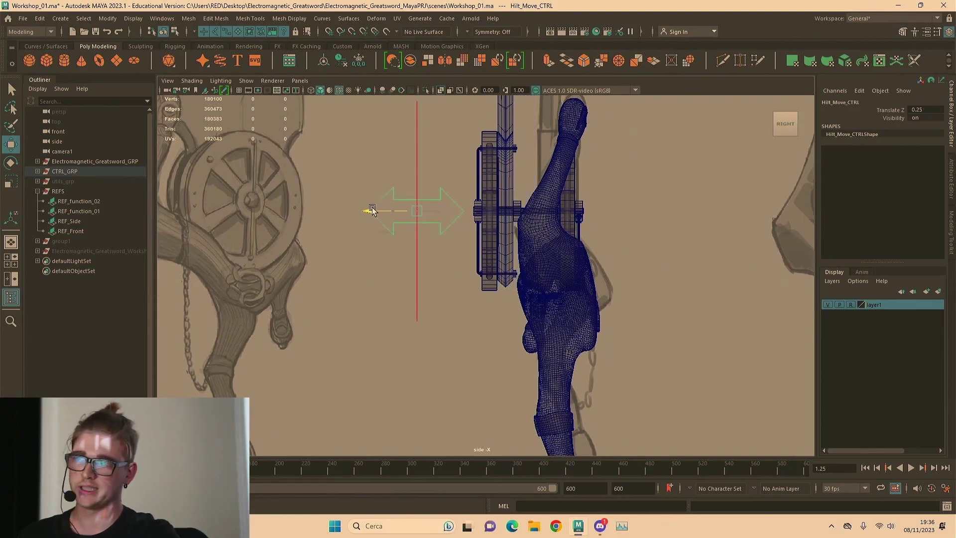
mouse_move(390, 212)
left_mouse_down()
mouse_move(416, 218)
mouse_move(403, 219)
left_mouse_up()
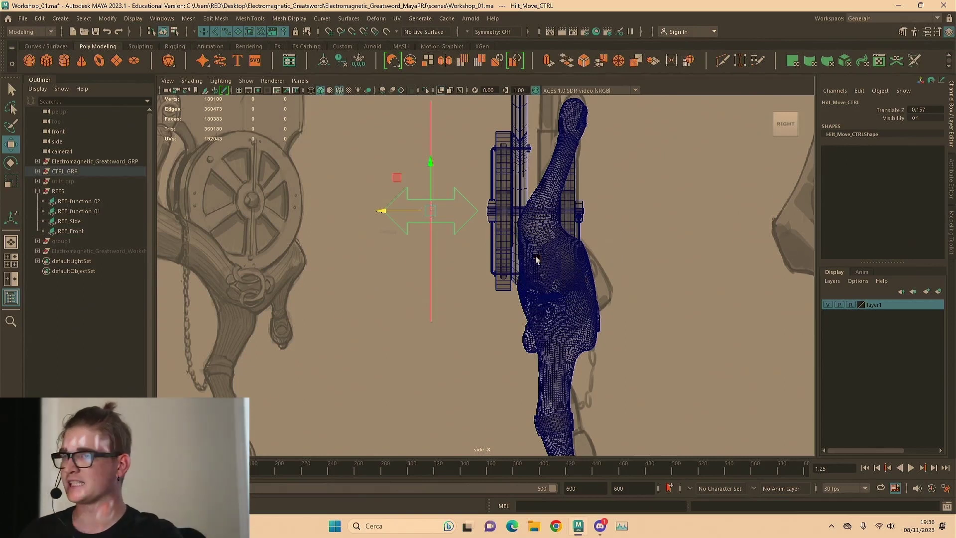
Return to the perspective view and rotate the Hilt_Rotate_CTRL control to -86.244 around Z
key("space")
key("space")
left_click_drag(705, 139, 437, 214, "alt")
left_click(431, 195)
left_click(436, 196)
key("e")
left_click_drag(445, 193, 451, 223)
left_click_drag(451, 222, 615, 265, "alt")
right_click_drag(616, 265, 793, 269, "alt")
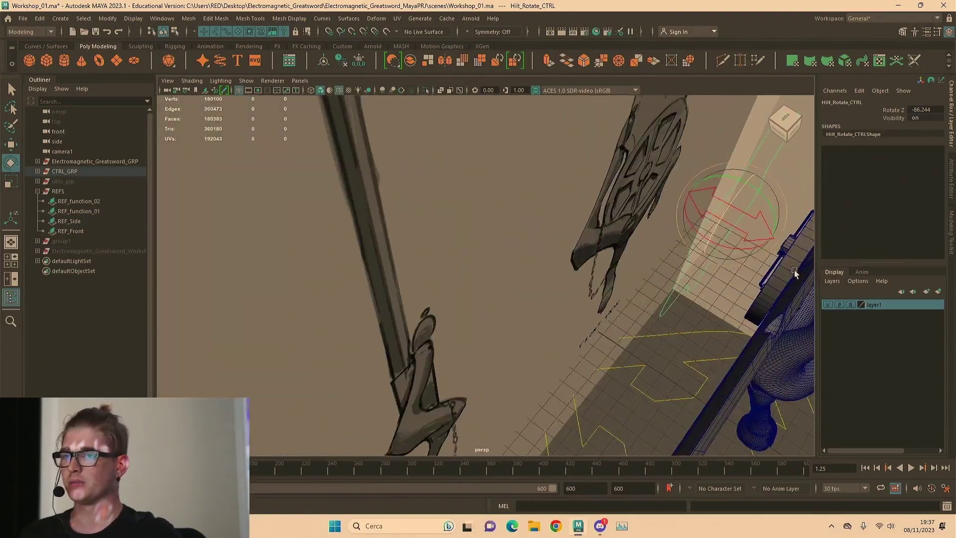
left_click_drag(794, 269, 631, 235, "alt")
right_click_drag(631, 234, 710, 249, "alt")
left_click_drag(710, 249, 611, 272, "alt")
Select Hilt_Move_CTRL and slide it to Translate Z 0.06 with the sword rotated
left_click(439, 121)
left_click(439, 121)
left_click_drag(439, 121, 446, 193, "alt")
key("w")
left_click_drag(387, 201, 414, 205)
left_click_drag(587, 234, 634, 377, "alt")
right_click_drag(634, 377, 569, 358, "alt")
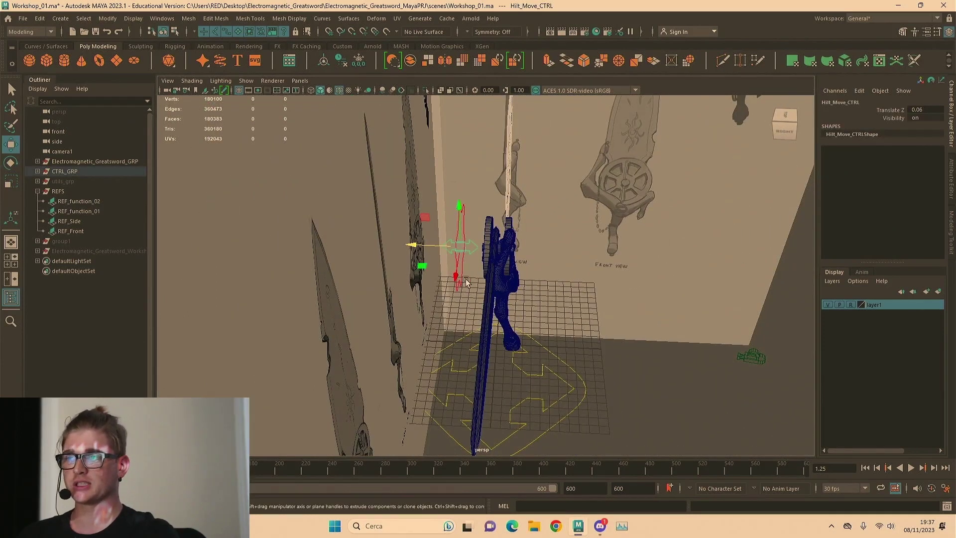
Slide Hilt_Move_CTRL to Translate Z 0.23 and on to 0.25 in the side view, inspecting the clearance between blade and hilt
key("space")
key("space")
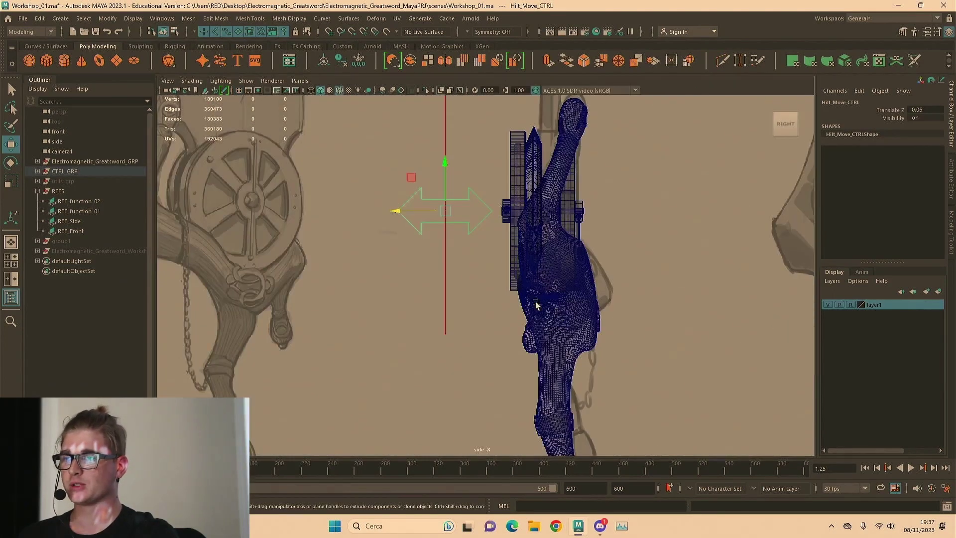
left_click_drag(431, 215, 408, 212)
scroll(522, 199, "up", 3)
scroll(522, 199, "up", 5)
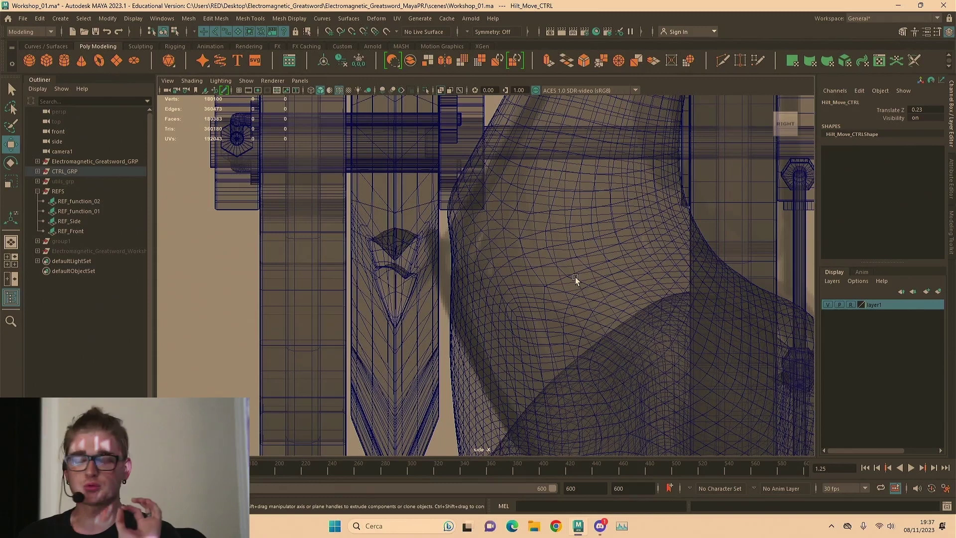
scroll(575, 277, "down", 8)
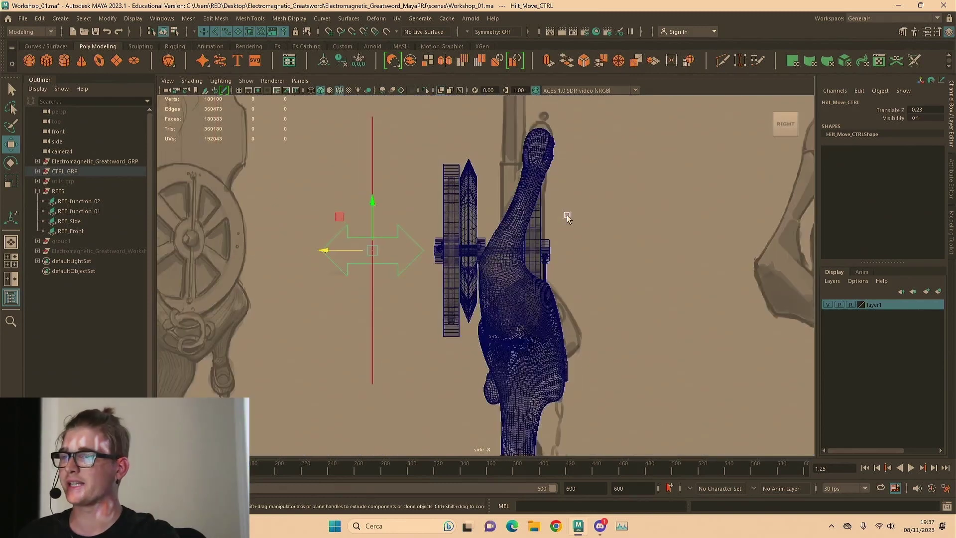
left_click_drag(293, 242, 277, 239)
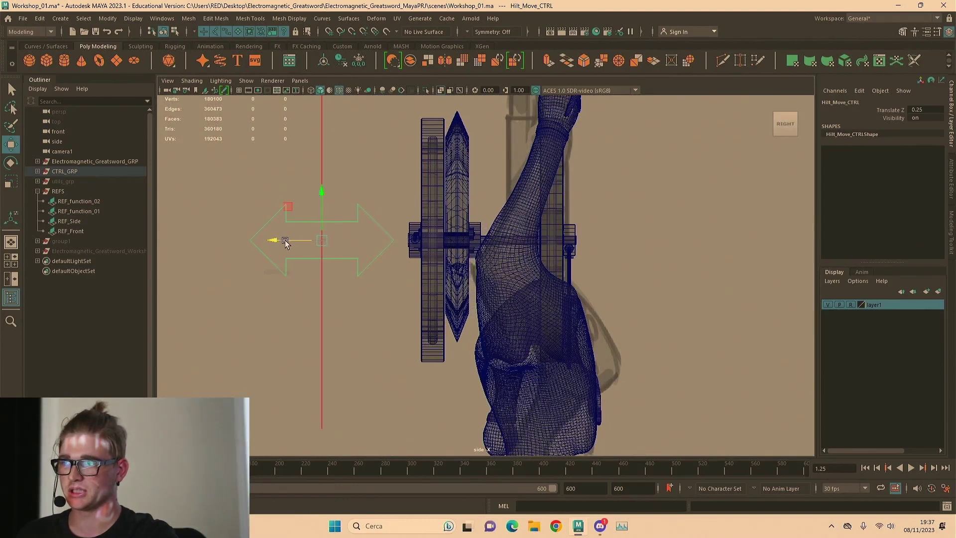
middle_click_drag(278, 239, 398, 241, "alt")
Return to the perspective view and undo the hilt control moves and rotation
key("space")
key("space")
left_click_drag(597, 241, 304, 198, "alt")
middle_click_drag(303, 198, 510, 229, "alt")
key("e")
key("ctrl+z")
key("ctrl+z")
scroll(512, 305, "down", 2)
key("ctrl+z")
key("ctrl+z")
key("ctrl+z")
key("ctrl+z")
scroll(599, 293, "down", 7)
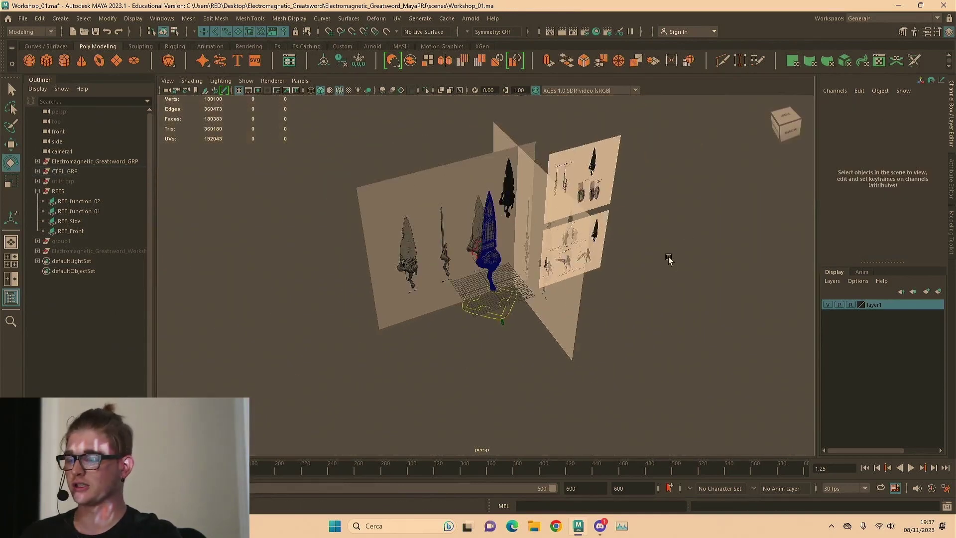
Compare the sword model with the 3/4, side and front view sketches in the perspective view
key("q")
left_click_drag(668, 255, 637, 237, "alt")
right_click_drag(637, 237, 752, 244, "alt")
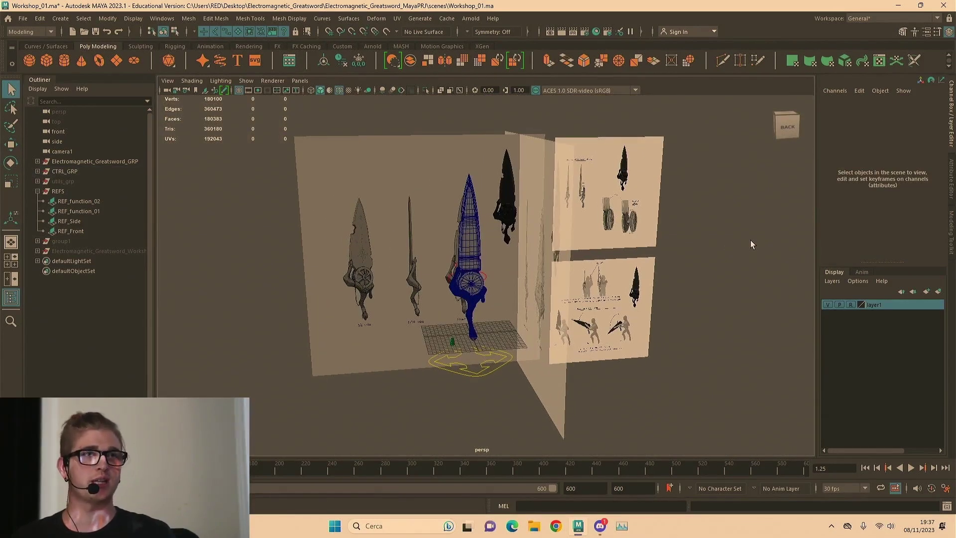
scroll(287, 244, "up", 6)
middle_click_drag(272, 240, 441, 300, "alt")
scroll(444, 255, "down", 3)
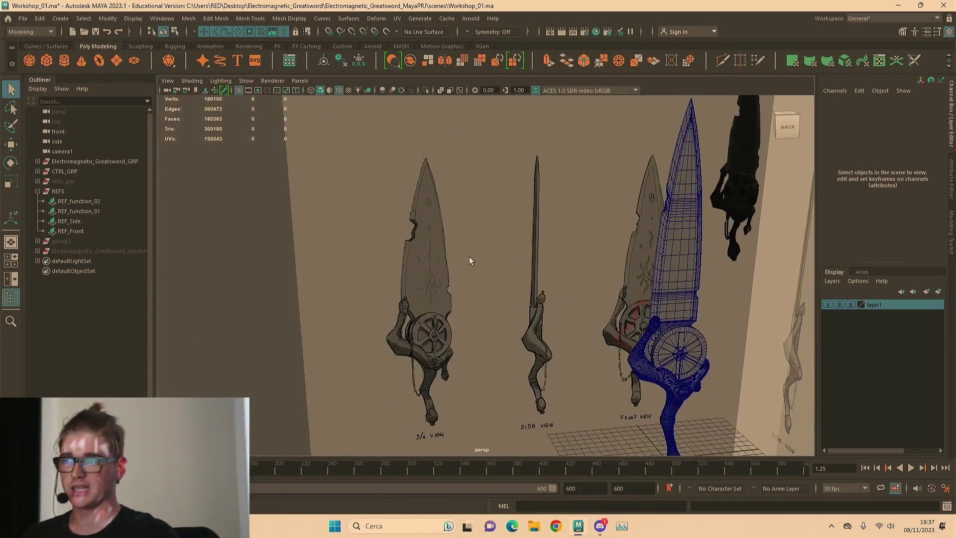
Compare the sword model with the front view sketch and the two function reference sheets in the perspective view
left_click_drag(469, 256, 433, 269, "alt")
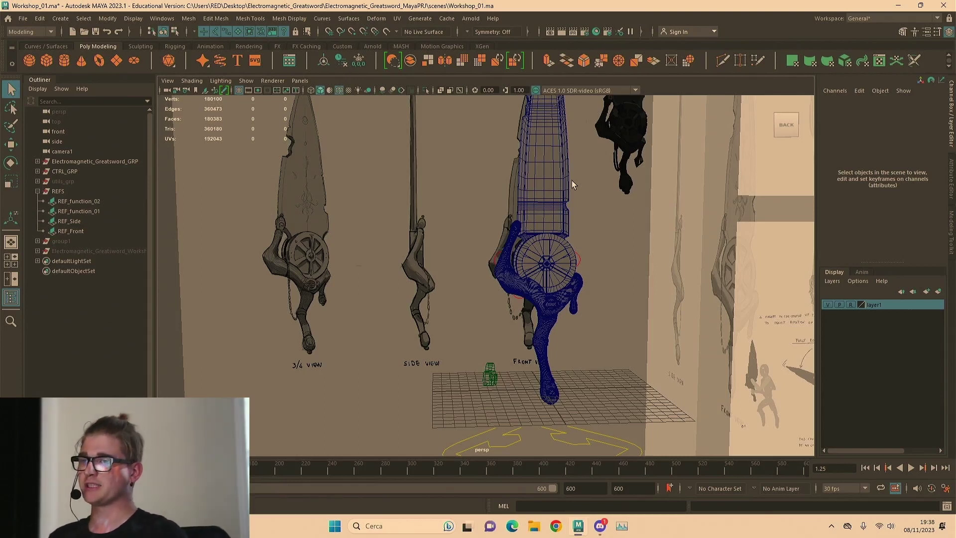
mouse_move(530, 346)
left_mouse_down("alt")
mouse_move(551, 365)
mouse_move(523, 343)
left_mouse_up("alt")
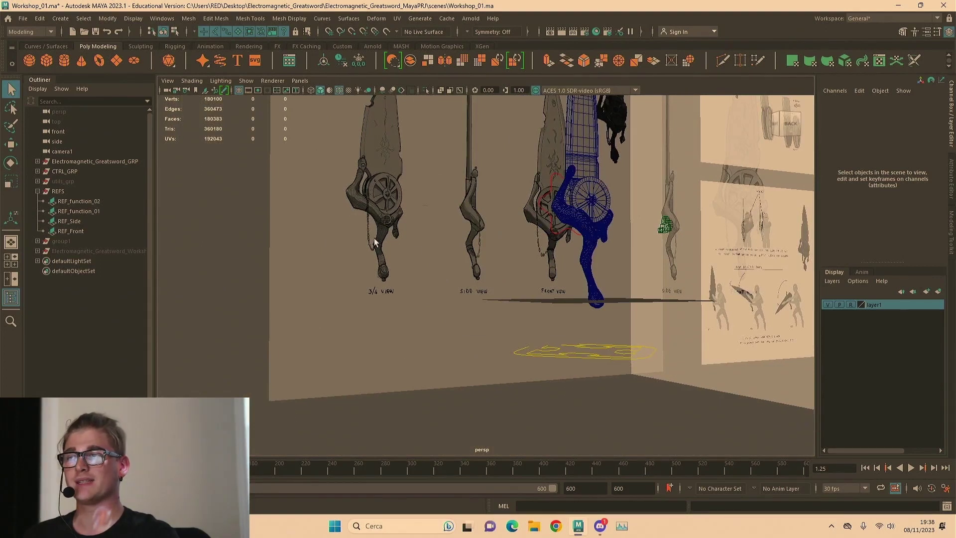
right_click_drag(374, 242, 214, 244, "alt")
left_click_drag(507, 239, 556, 238, "alt")
middle_click_drag(595, 212, 513, 242, "alt")
right_click_drag(513, 242, 744, 247, "alt")
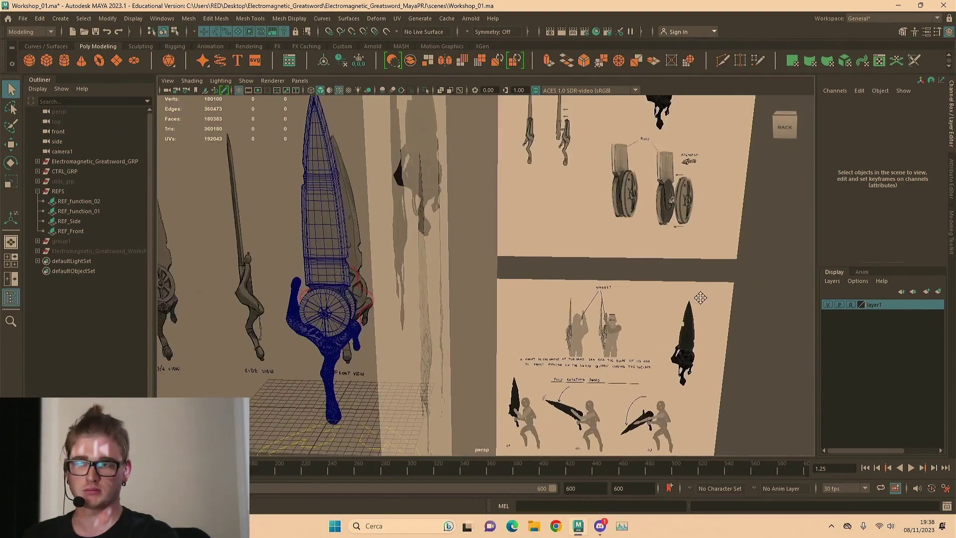
middle_click_drag(700, 297, 641, 173, "alt")
scroll(532, 322, "down", 5)
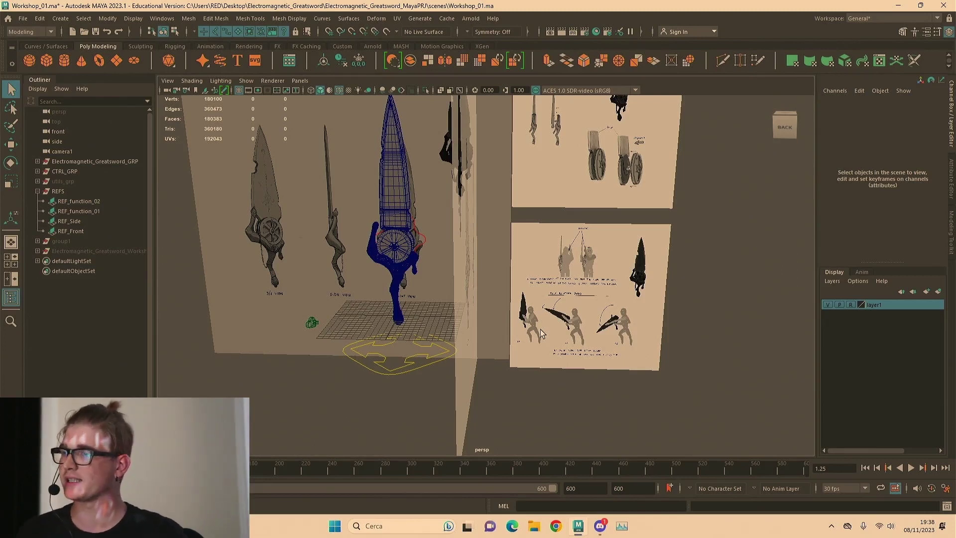
middle_click_drag(364, 191, 475, 217, "alt")
right_click_drag(475, 217, 739, 229, "alt")
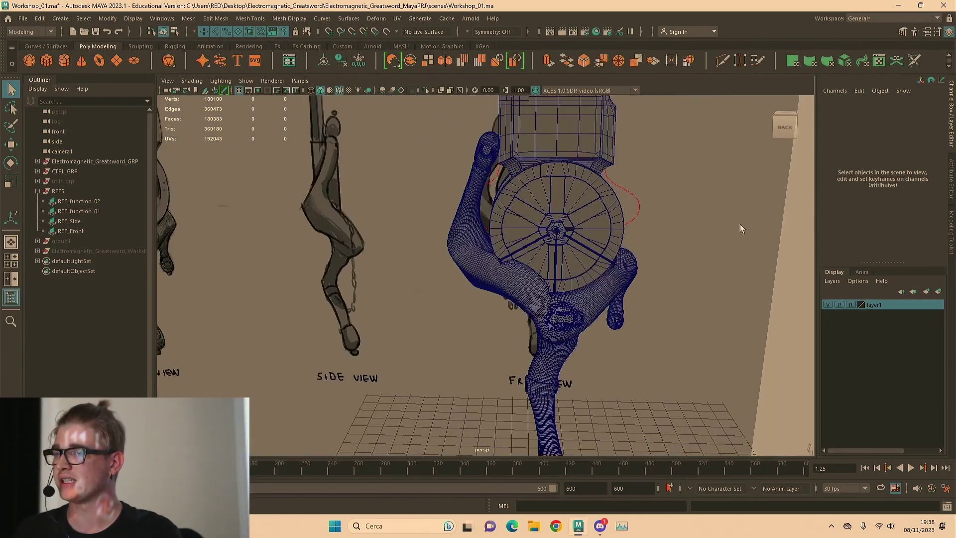
left_click_drag(619, 261, 577, 270, "alt")
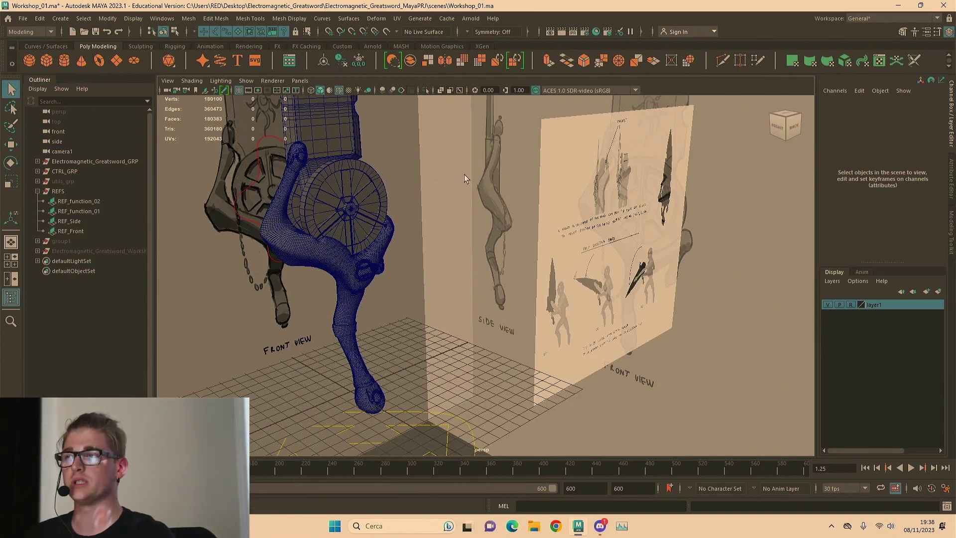
Select Hilt_Move_CTRL in the side view and slide it to Translate Z 0.25
scroll(464, 174, "down", 5)
left_click(431, 276)
key("space")
key("space")
scroll(657, 349, "down", 4)
middle_click_drag(652, 340, 501, 284, "alt")
scroll(409, 282, "down", 2)
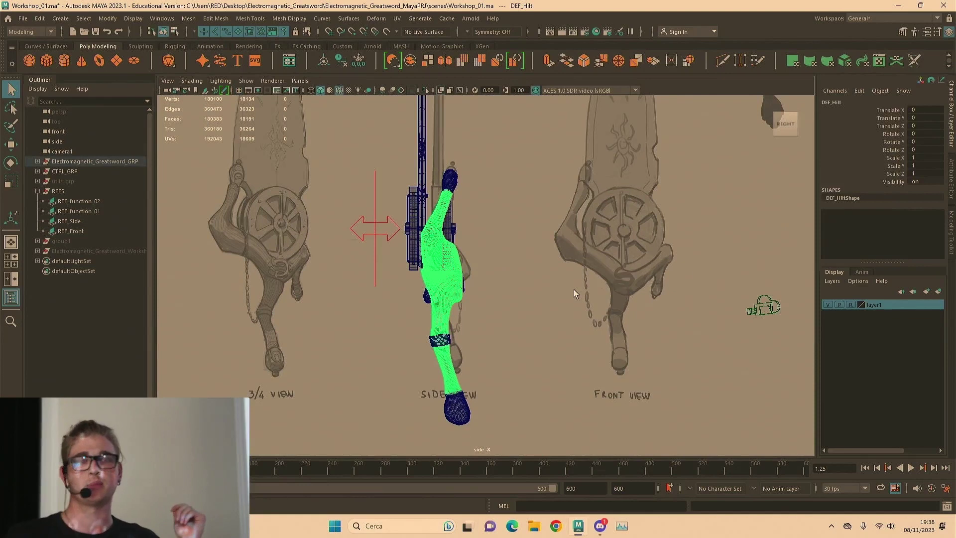
left_click(379, 218)
key("w")
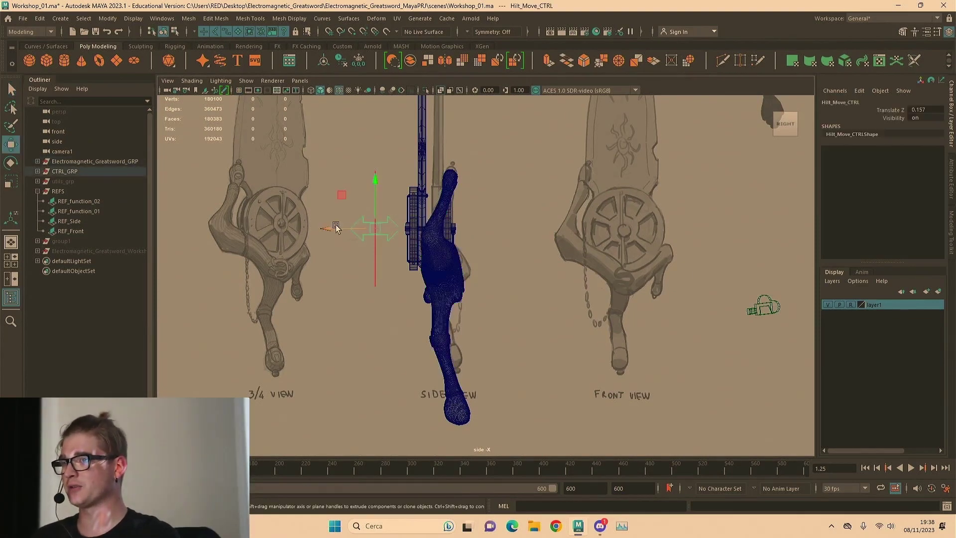
left_click_drag(336, 228, 329, 228)
scroll(462, 265, "down", 3)
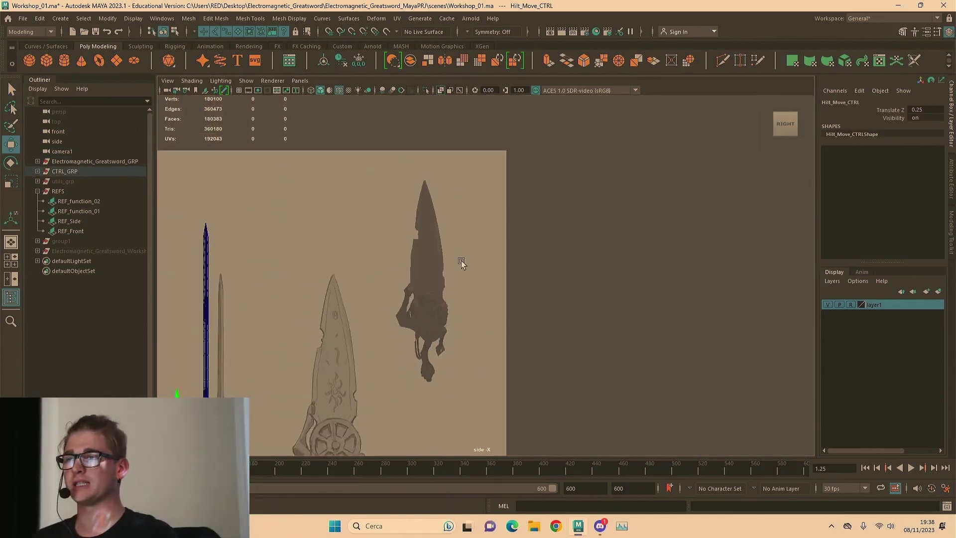
Examine the magnet and rotation sketches on the function sheets against the sword's hilt and wheel in the perspective view
key("space")
key("space")
left_click_drag(648, 220, 626, 220, "alt")
middle_click_drag(626, 220, 586, 273, "alt")
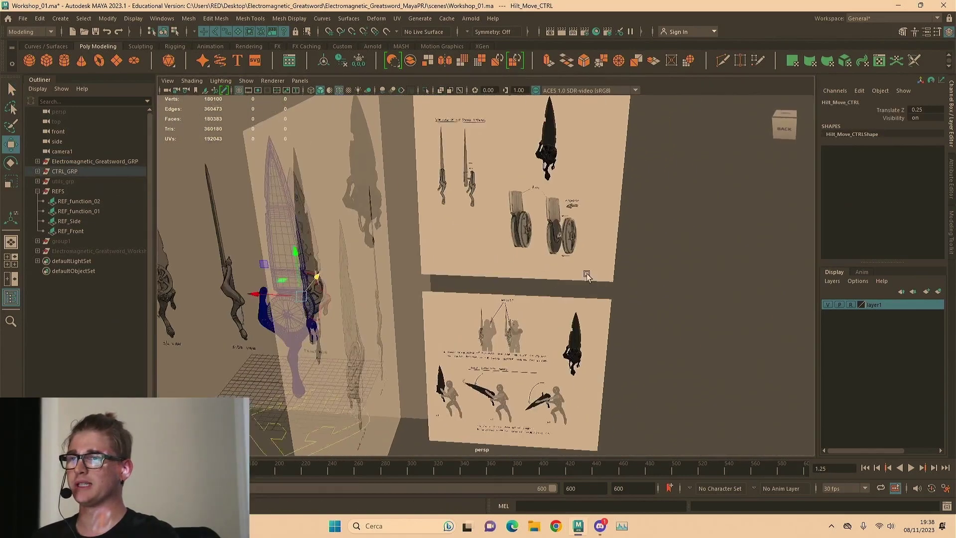
right_click_drag(586, 274, 662, 234, "alt")
middle_click_drag(581, 209, 591, 299, "alt")
right_click_drag(591, 299, 484, 306, "alt")
middle_click_drag(484, 307, 508, 165, "alt")
right_click_drag(507, 166, 429, 312, "alt")
left_click_drag(429, 312, 672, 308, "alt")
right_click_drag(671, 309, 540, 315, "alt")
middle_click_drag(540, 315, 465, 340, "alt")
right_click_drag(465, 339, 721, 312, "alt")
left_click_drag(721, 312, 528, 268, "alt")
middle_click_drag(528, 269, 521, 312, "alt")
right_click_drag(520, 312, 613, 291, "alt")
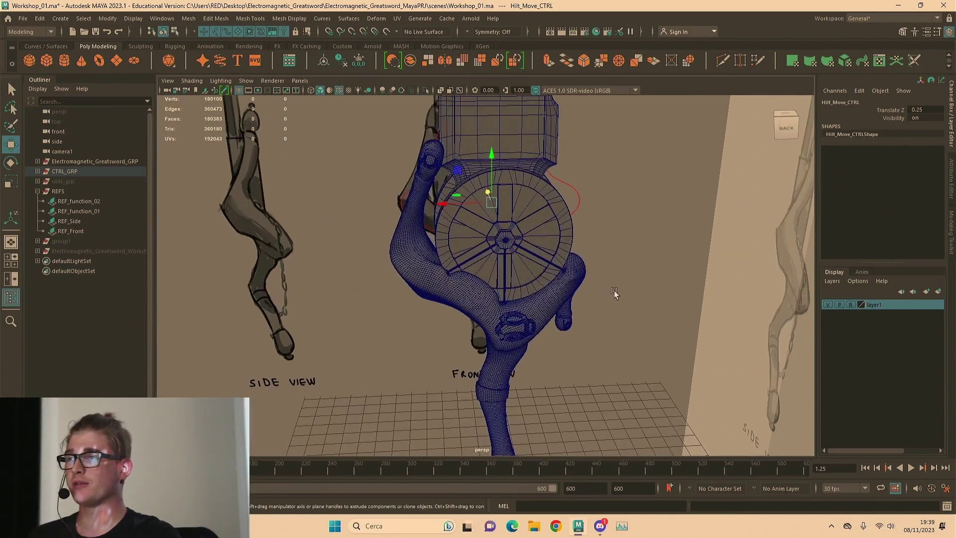
Reset Hilt_Move_CTRL to Translate Z 0
key("q")
scroll(609, 226, "down", 5)
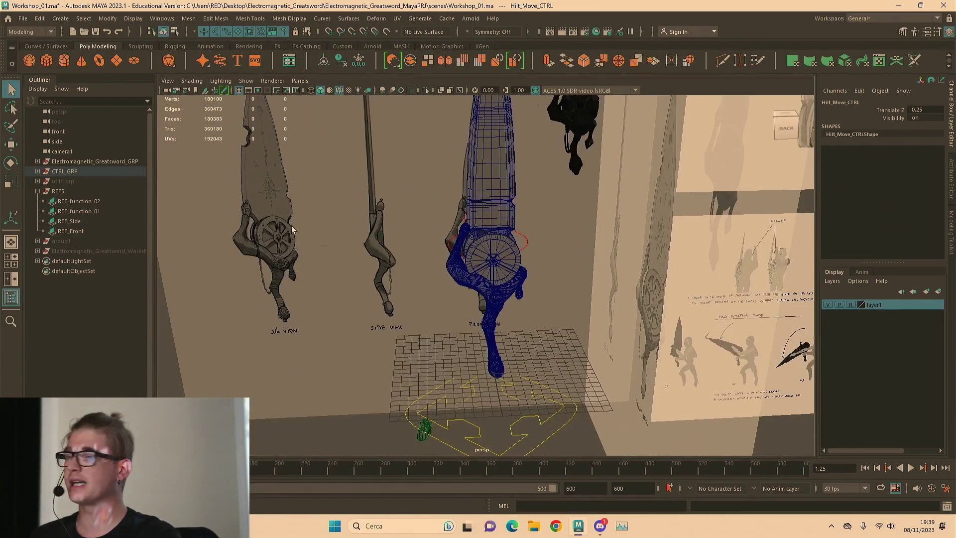
left_click_drag(416, 292, 414, 249, "alt")
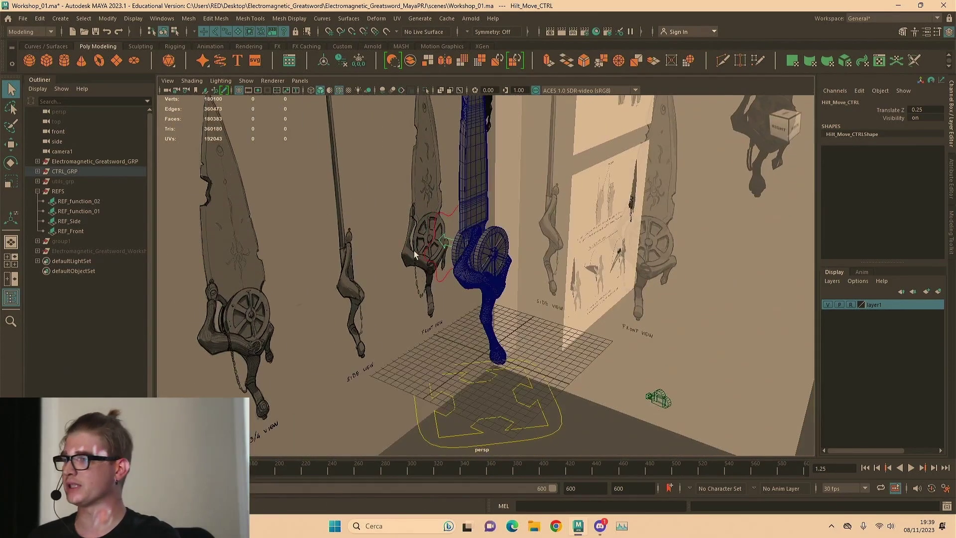
left_click(920, 109)
type("0")
key("Return")
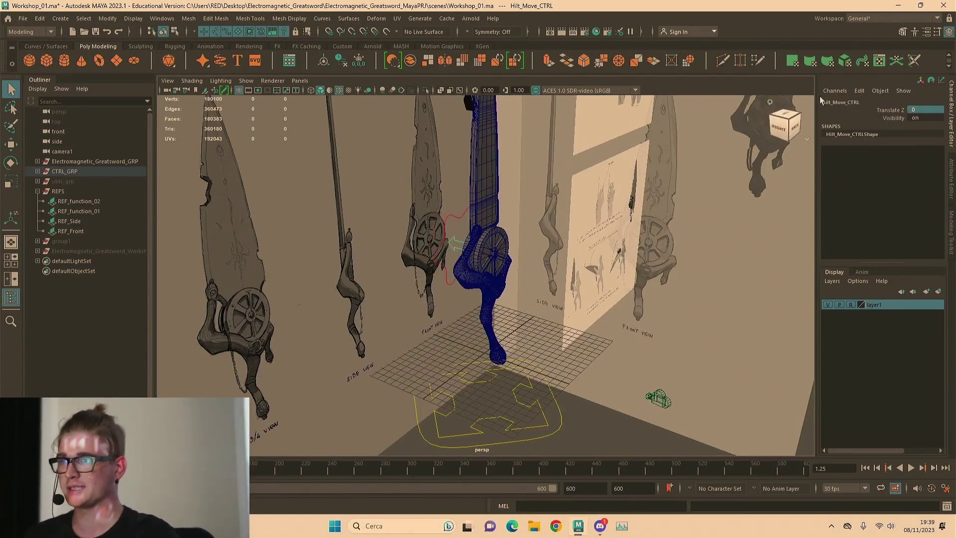
Hide Electromagnetic_Greatsword_GRP and CTRL_GRP so that the sketches are unobstructed in the front view
scroll(585, 253, "up", 5)
right_click_drag(585, 252, 706, 251, "alt")
left_click_drag(567, 244, 536, 236, "alt")
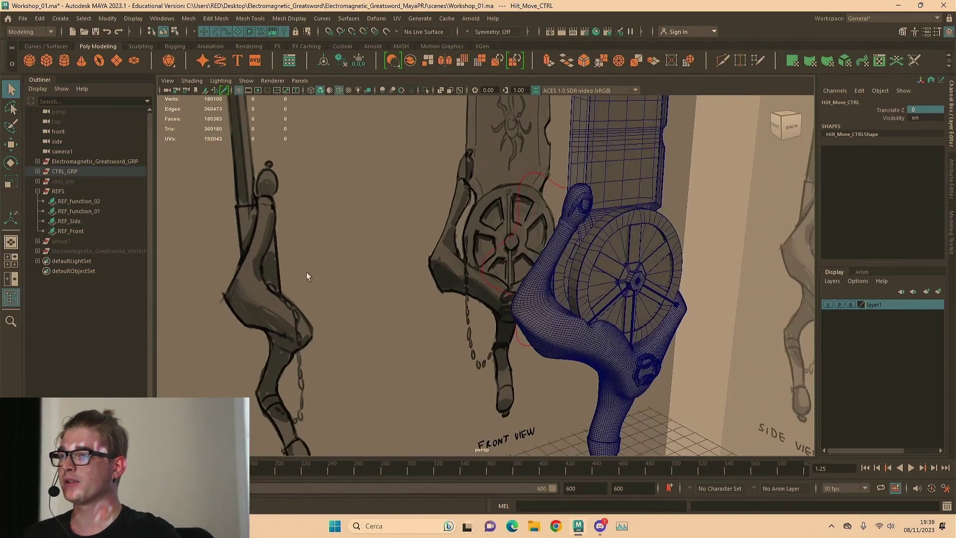
middle_click_drag(308, 276, 464, 239, "alt")
key("space")
key("space")
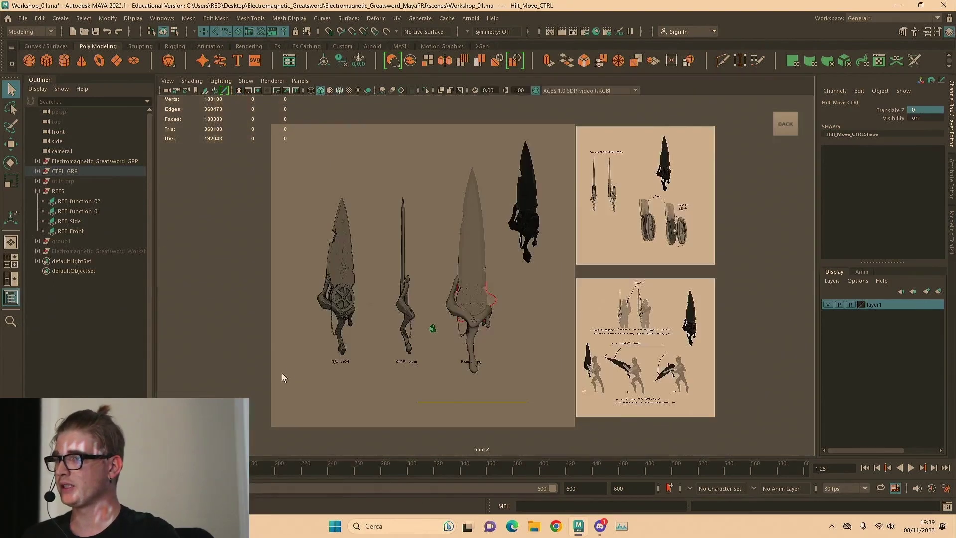
left_click(94, 161)
scroll(470, 324, "up", 8)
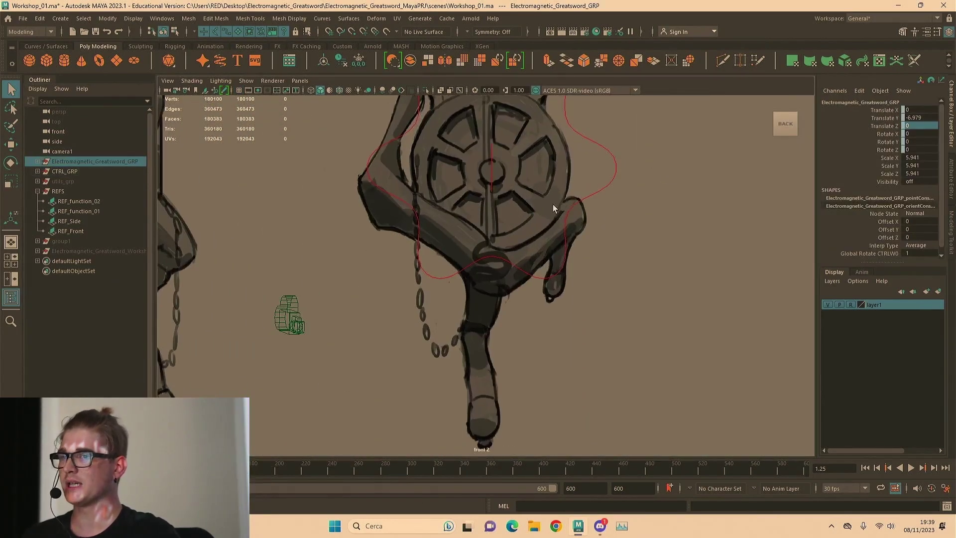
left_click(76, 170)
scroll(470, 231, "up", 5)
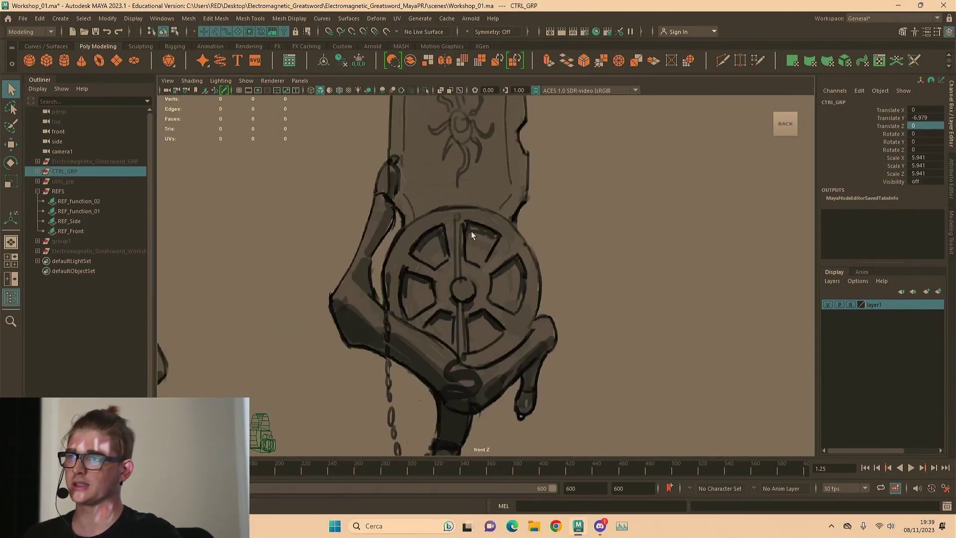
Examine the wheel and hilt in the front, 3/4 and side view sketches, and the magnet drawings on the function sheets
middle_click_drag(459, 293, 446, 228, "alt")
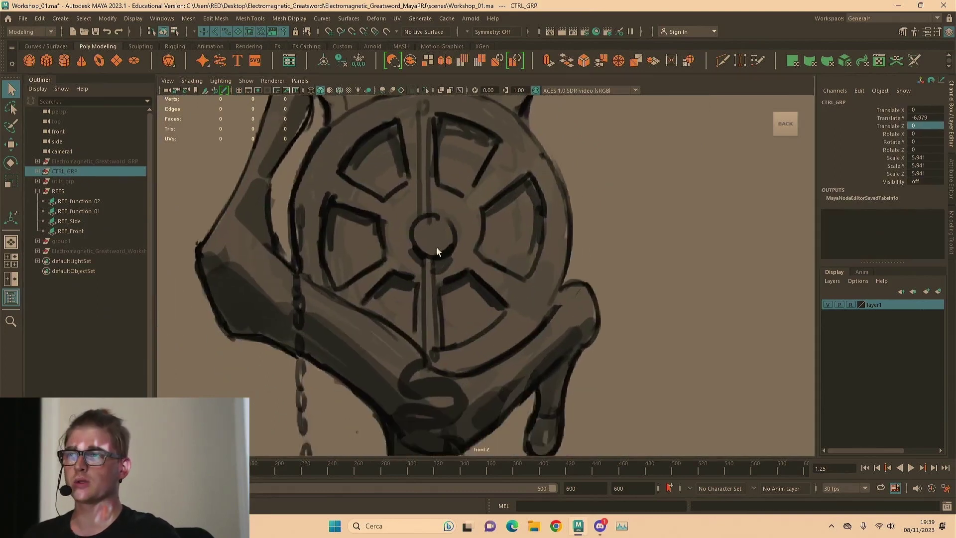
scroll(444, 254, "down", 6)
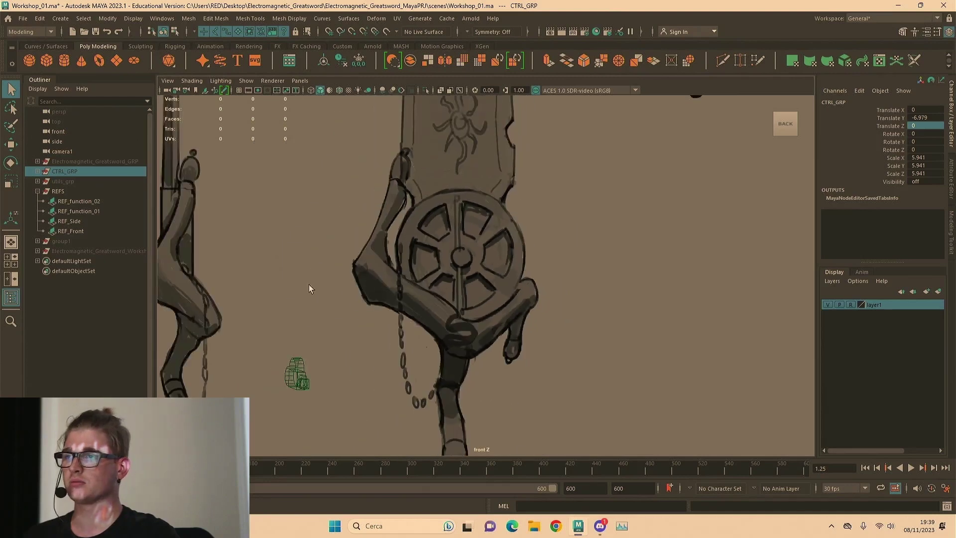
middle_click_drag(309, 285, 669, 277, "alt")
scroll(250, 217, "up", 4)
middle_click_drag(250, 217, 536, 262, "alt")
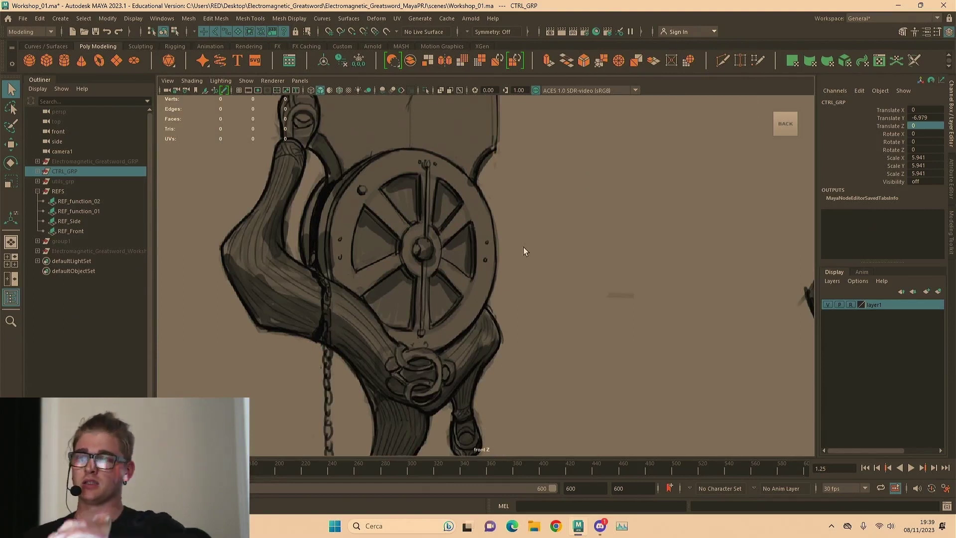
scroll(538, 247, "down", 2)
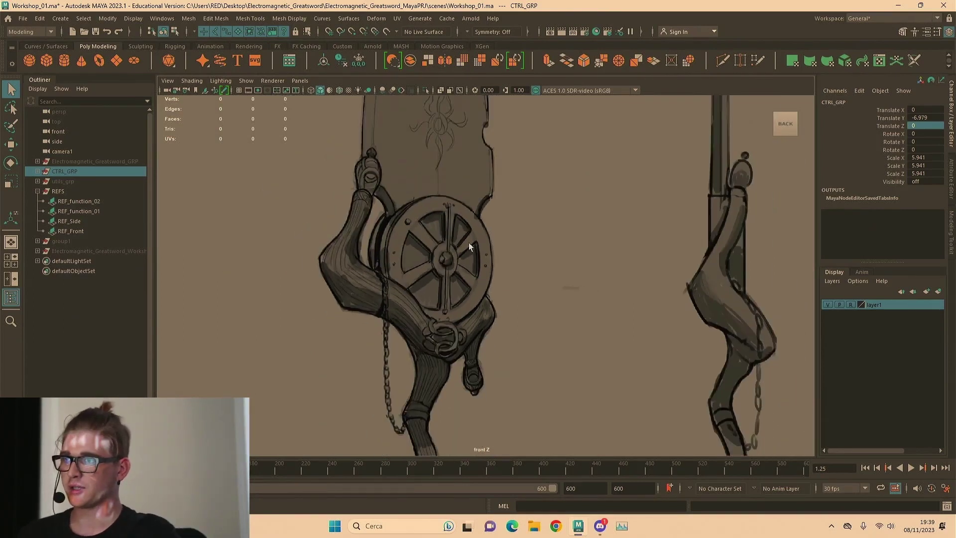
scroll(463, 292, "down", 2)
middle_click_drag(637, 295, 334, 309, "alt")
scroll(507, 283, "down", 1)
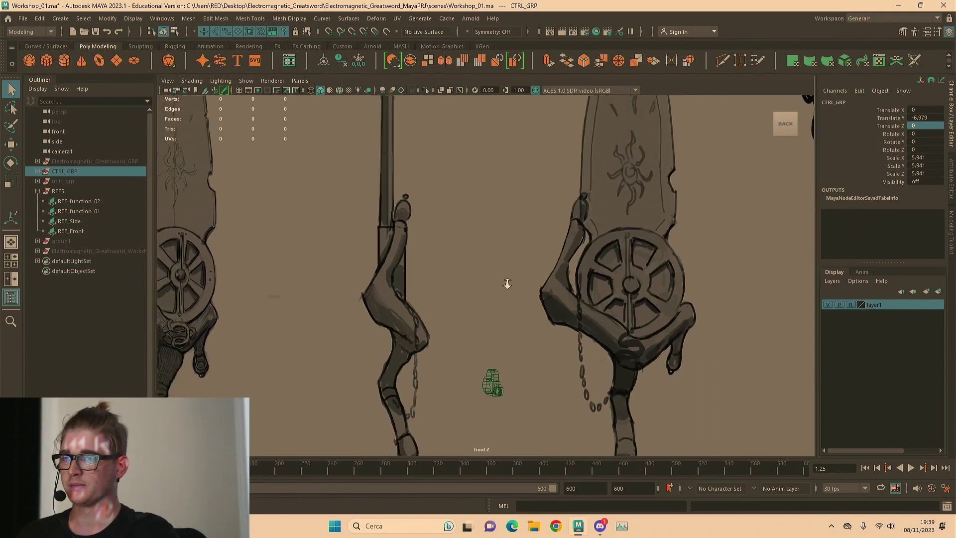
middle_click_drag(507, 284, 469, 297, "alt")
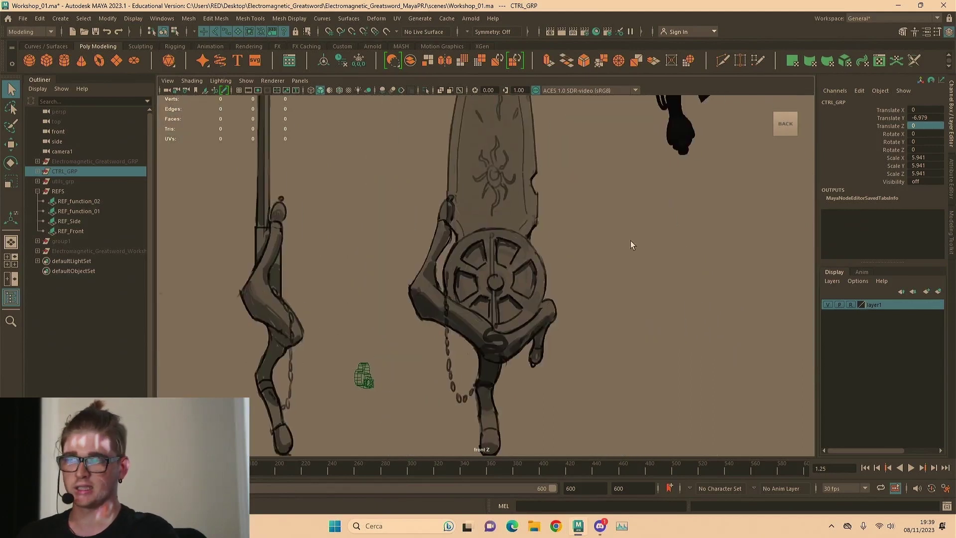
scroll(541, 275, "up", 5)
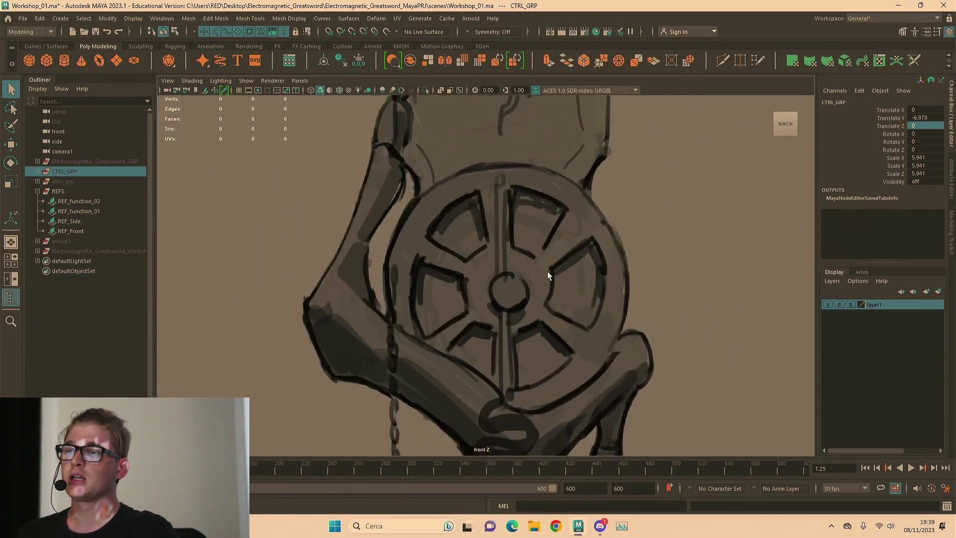
scroll(547, 270, "down", 6)
middle_click_drag(608, 309, 373, 307, "alt")
right_click_drag(373, 307, 236, 295, "alt")
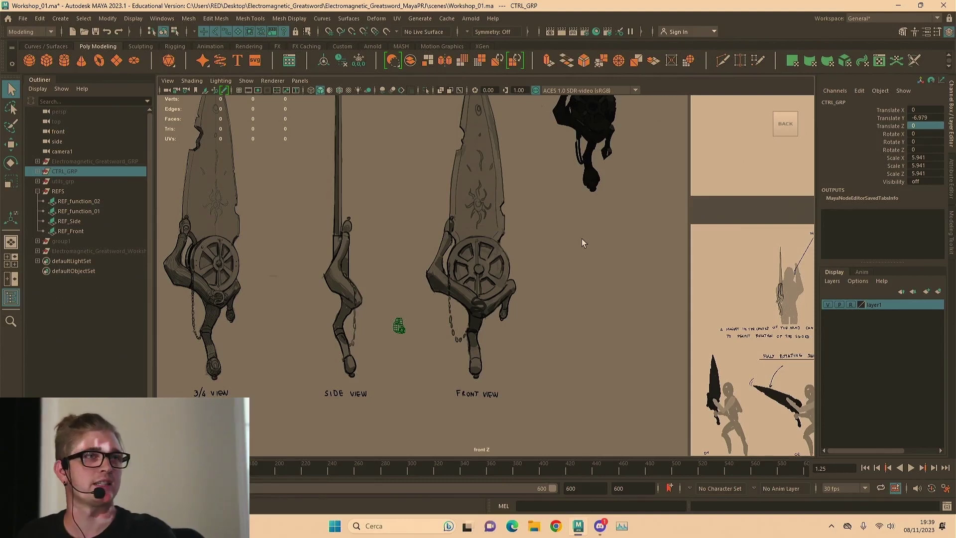
scroll(471, 222, "down", 3)
scroll(676, 244, "up", 5)
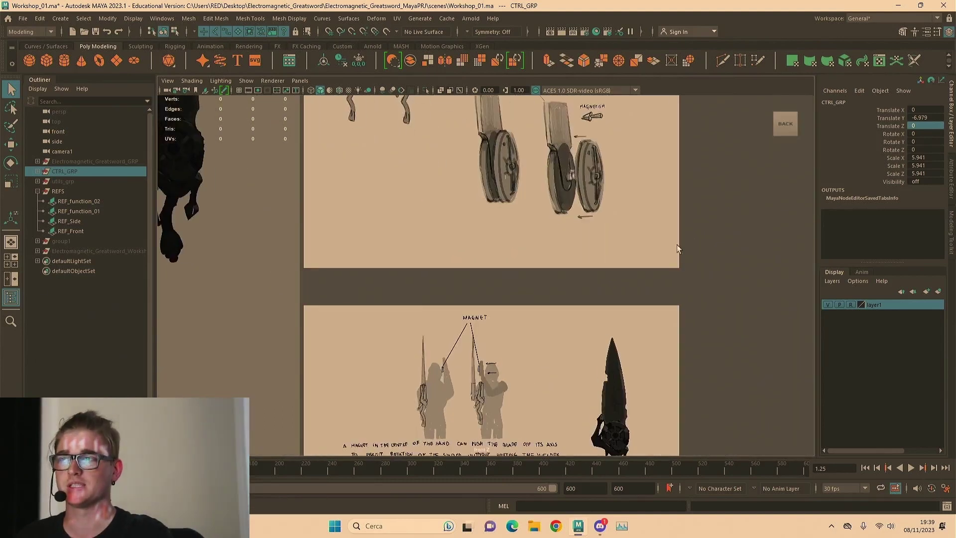
middle_click_drag(590, 214, 528, 351, "alt")
mouse_move(503, 382)
middle_mouse_down("alt")
mouse_move(537, 143)
mouse_move(539, 201)
mouse_move(781, 301)
mouse_move(955, 338)
middle_mouse_up("alt")
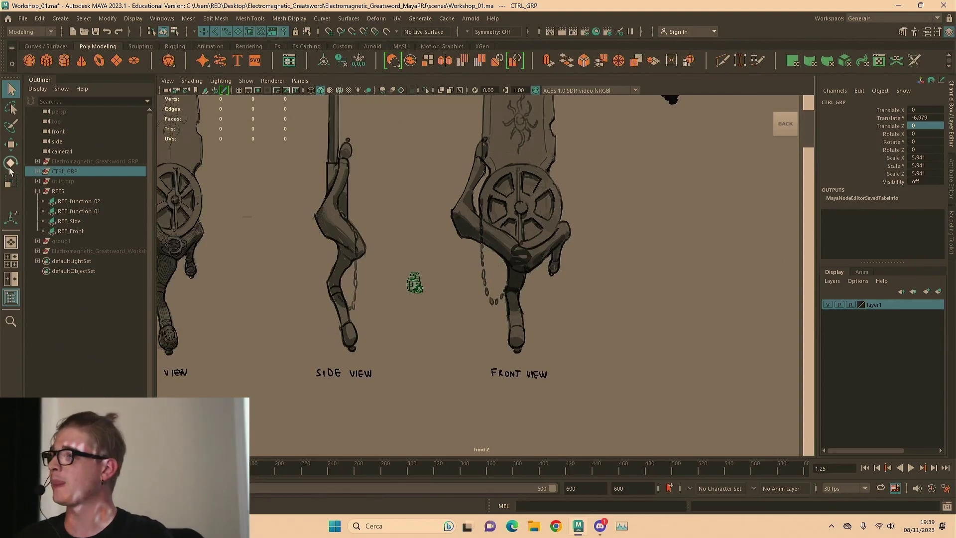
Expand Electromagnetic_Greatsword_GRP in the outliner and make the group visible
left_click(78, 162)
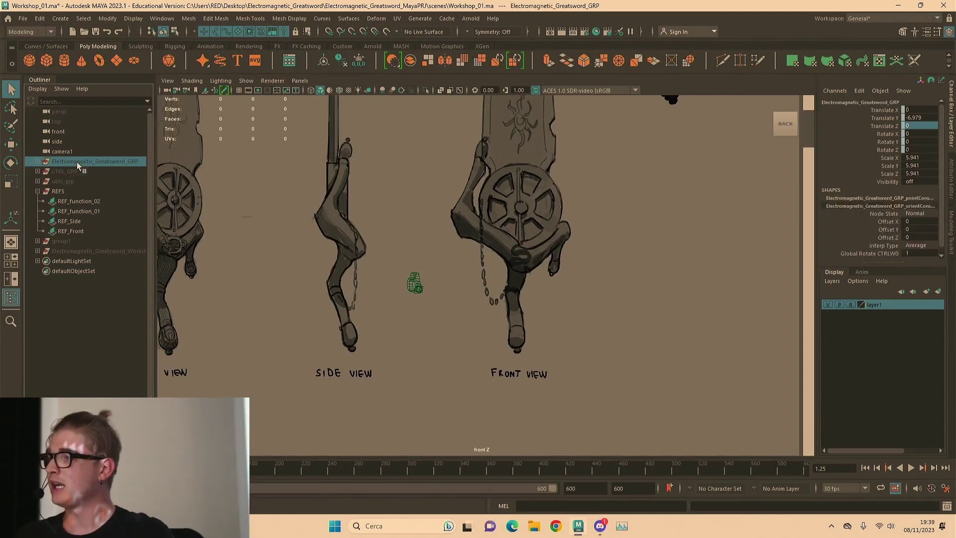
left_click(37, 161)
key("h")
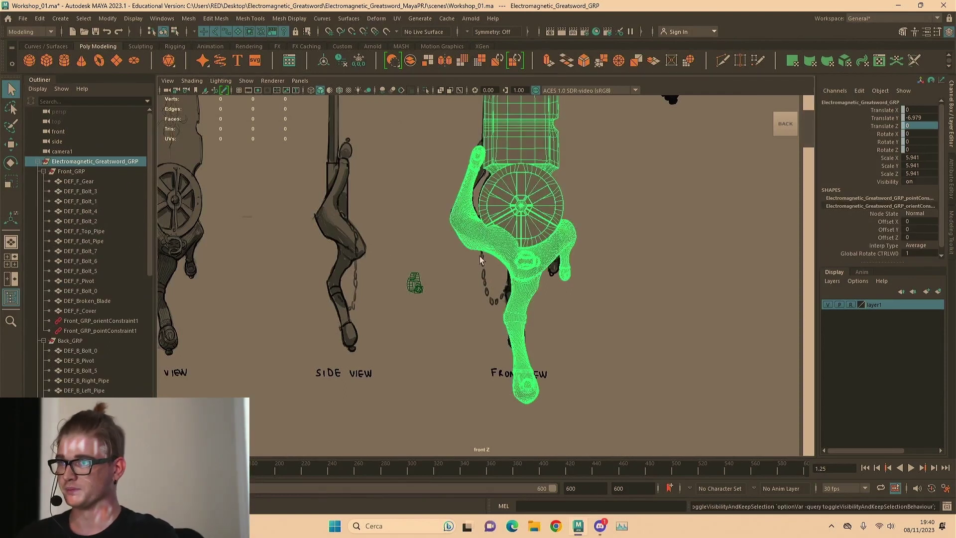
Select the DEF_Hilt mesh and isolate it in the front view
left_click(481, 258)
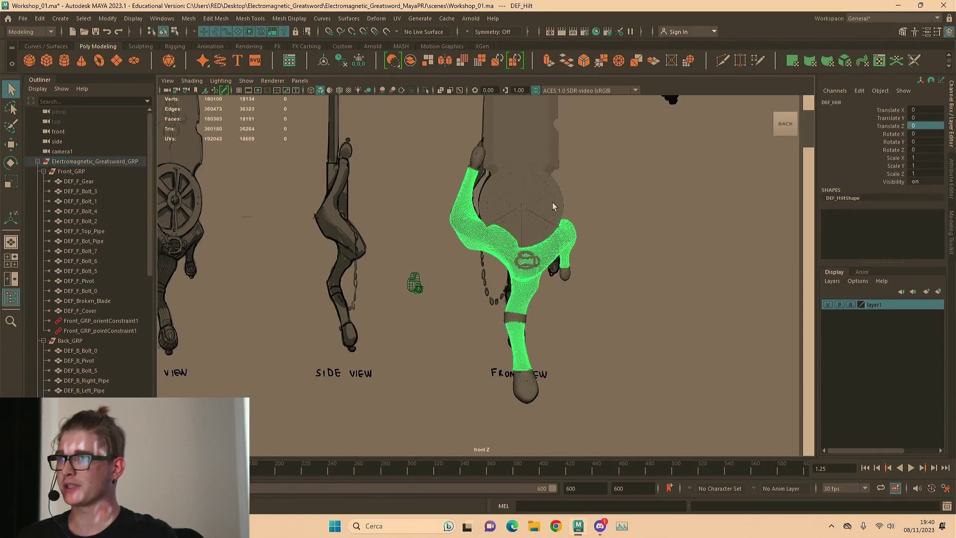
left_click(426, 91)
left_click_drag(463, 209, 453, 246, "alt")
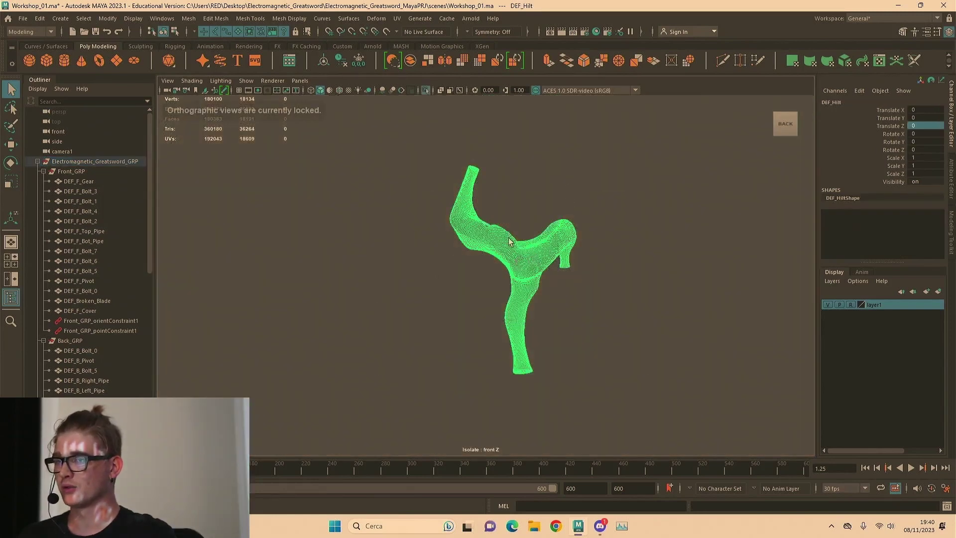
Isolate DEF_Hilt in the perspective view, deselect it and inspect its mesh from another side
key("space")
key("space")
mouse_move(638, 196)
left_mouse_down("alt")
mouse_move(559, 216)
mouse_move(556, 130)
left_mouse_up("alt")
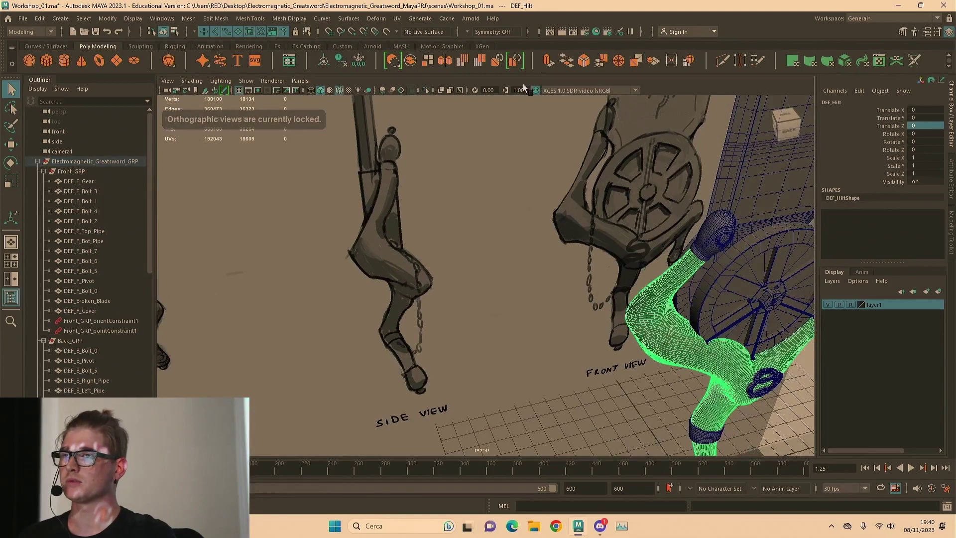
left_click(425, 90)
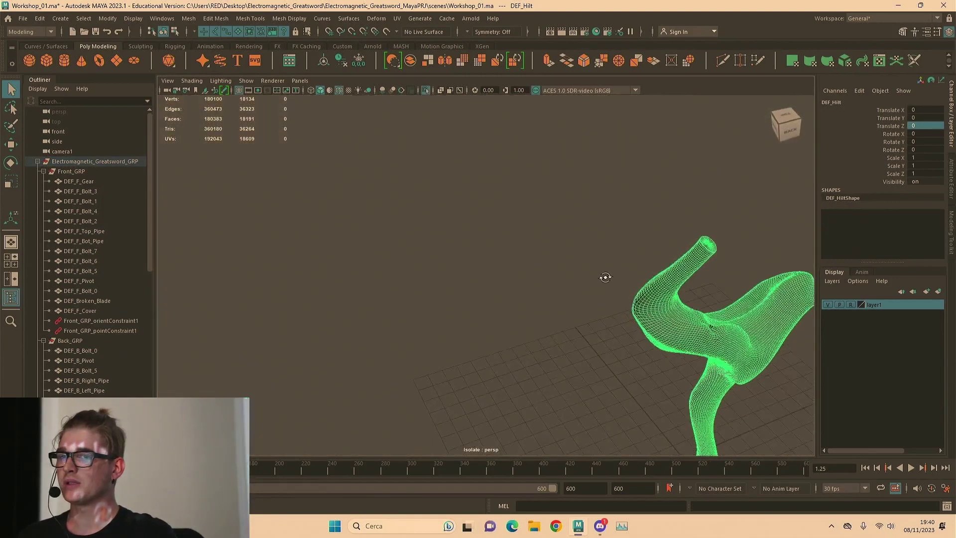
left_click(635, 195)
left_click_drag(635, 195, 573, 237, "alt")
middle_click_drag(573, 237, 482, 221, "alt")
key("f")
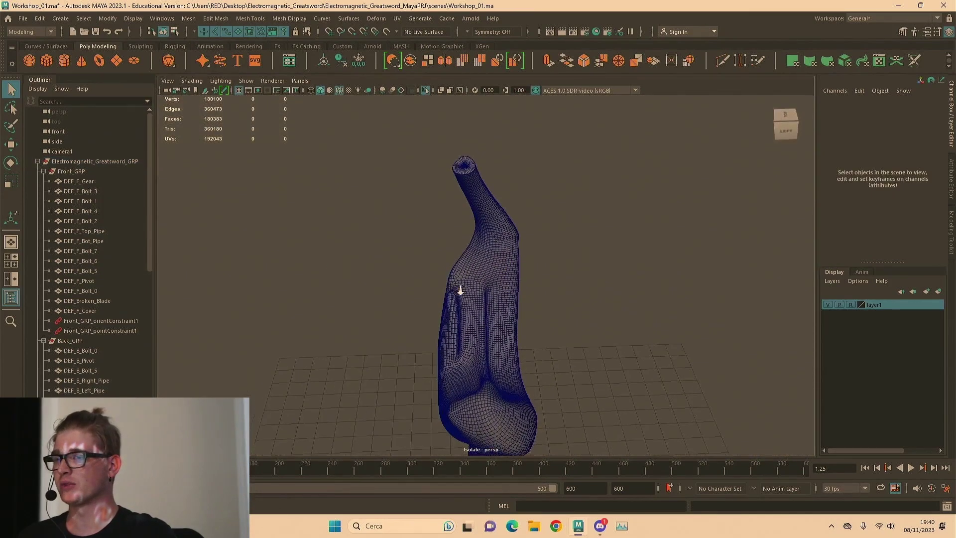
Inspect the isolated hilt mesh's topology up close from several sides
right_click_drag(458, 288, 540, 319, "alt")
middle_click_drag(540, 318, 605, 249, "alt")
left_click_drag(605, 250, 524, 263, "alt")
middle_click_drag(524, 263, 548, 268, "alt")
mouse_move(548, 268)
left_mouse_down("alt")
mouse_move(597, 288)
mouse_move(571, 258)
mouse_move(497, 243)
mouse_move(605, 225)
mouse_move(503, 230)
mouse_move(494, 249)
left_mouse_up("alt")
left_click(341, 90)
left_click_drag(204, 249, 378, 252, "alt")
Turn off isolation to show the whole greatsword again, and select the DEF_Hilt mesh
left_click(70, 162)
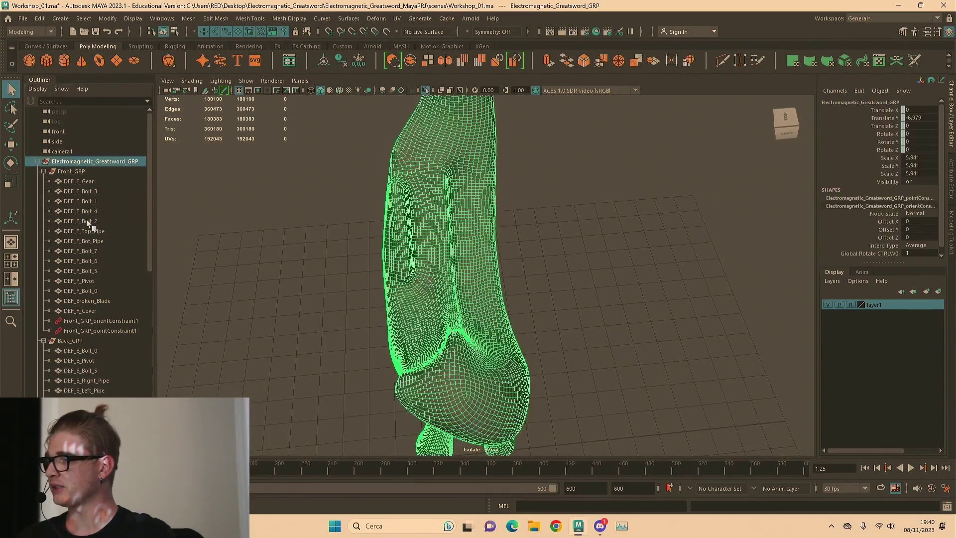
scroll(84, 234, "down", 8)
scroll(82, 291, "up", 8)
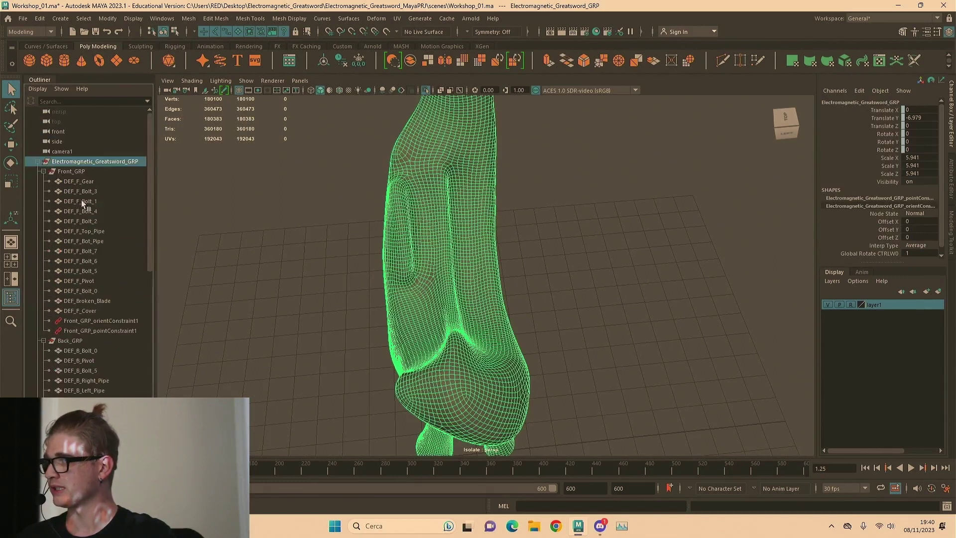
left_click(426, 90)
left_click(319, 183)
left_click_drag(438, 286, 398, 279, "alt")
scroll(91, 184, "down", 8)
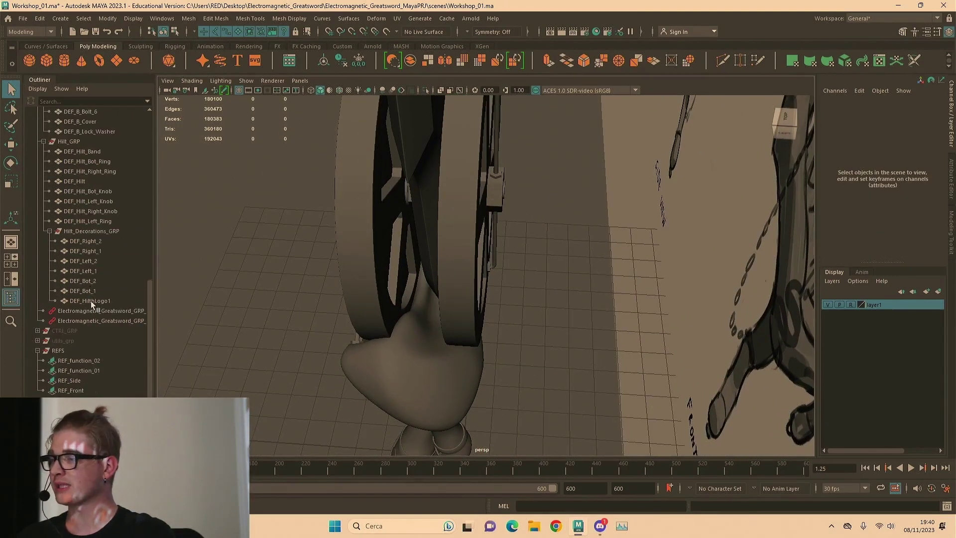
left_click_drag(362, 313, 494, 299, "alt")
left_click(382, 343)
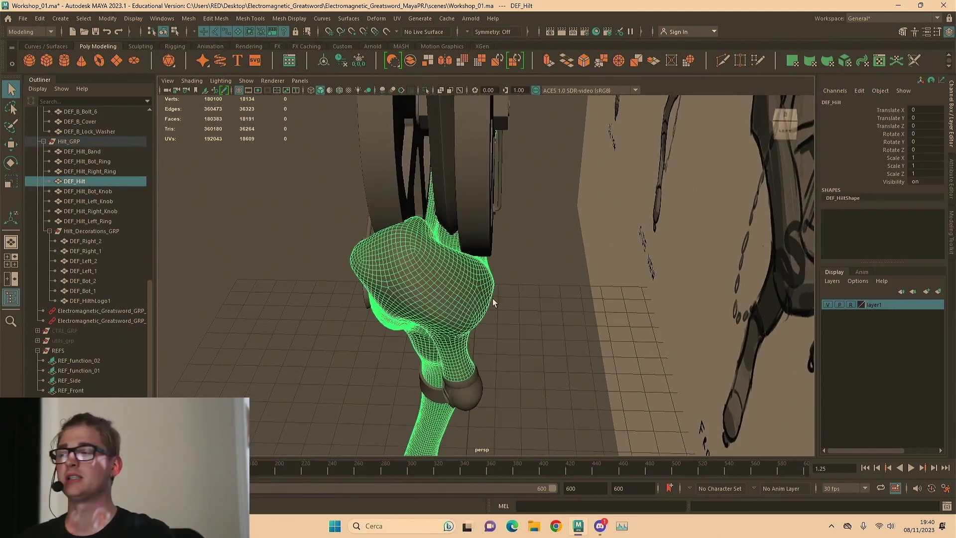
Collapse Electromagnetic_Greatsword_GRP in the outliner and make CTRL_GRP visible
scroll(306, 108, "down", 5)
scroll(65, 155, "up", 10)
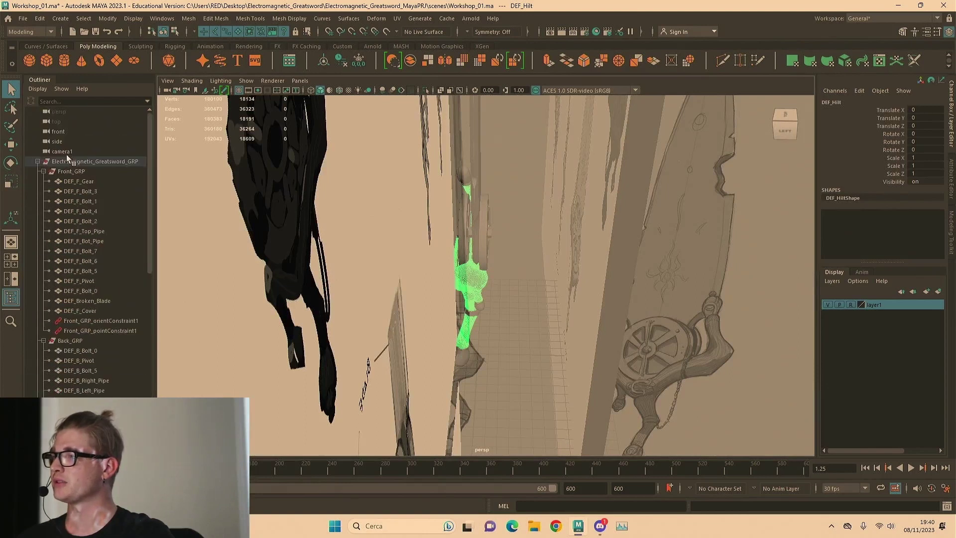
left_click(38, 161)
left_click(65, 171)
left_click_drag(269, 196, 333, 208, "alt")
key("shift+h")
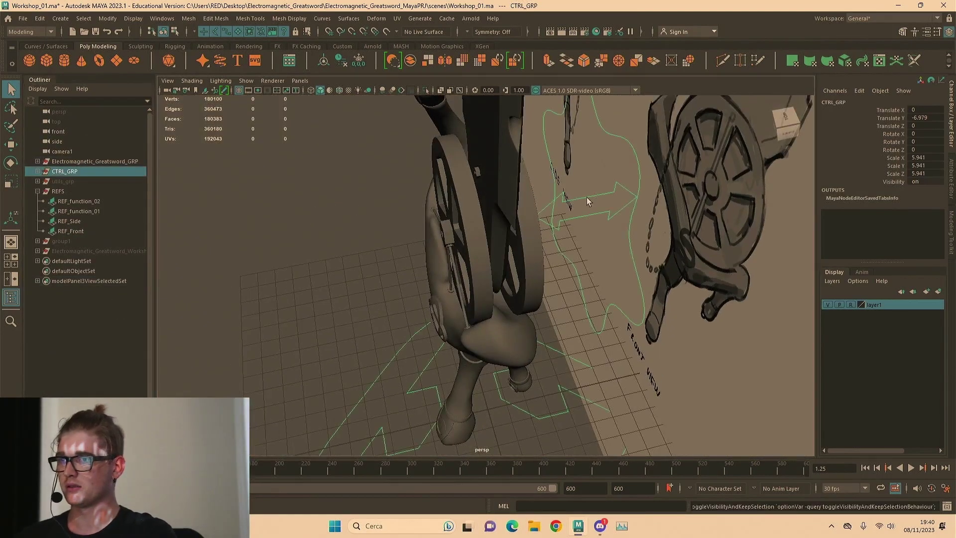
Move the Hilt_Move_CTRL control along Z to 0.25 to separate the hilt from the blade, and keep the control selected
left_click(588, 204)
key("w")
left_click_drag(607, 202, 776, 189)
left_click_drag(597, 249, 497, 225, "alt")
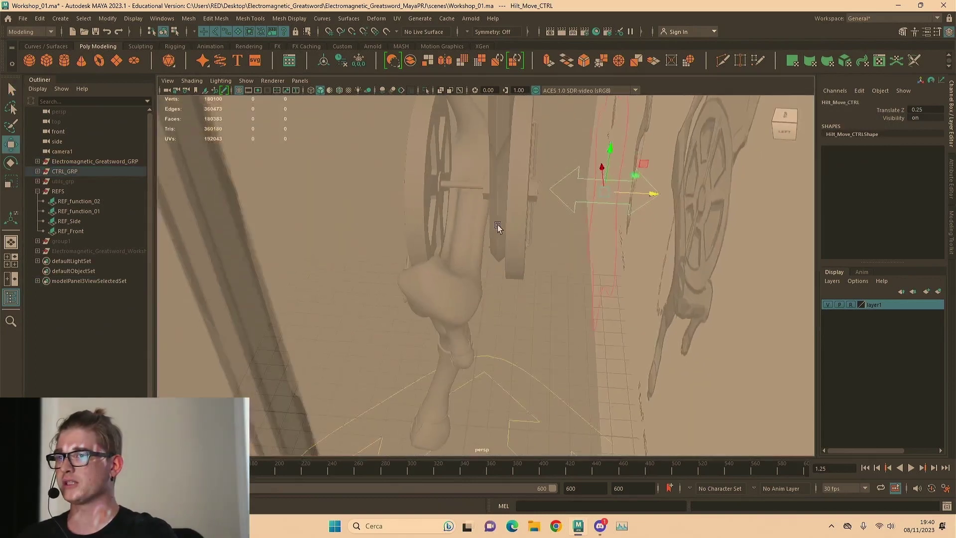
left_click(314, 179)
left_click_drag(318, 179, 494, 225, "alt")
scroll(494, 226, "up", 3)
middle_click_drag(494, 225, 506, 235, "alt")
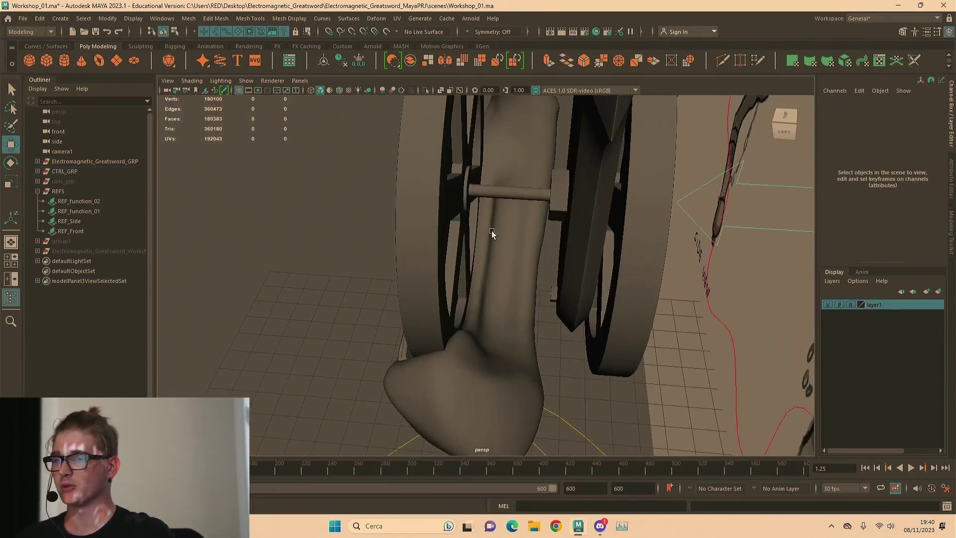
key("q")
key("ctrl+z")
Examine the separated blade and hilt from several sides, highlighting the front wheel DEF_F_Gear on the blade half
left_click_drag(327, 192, 428, 232, "alt")
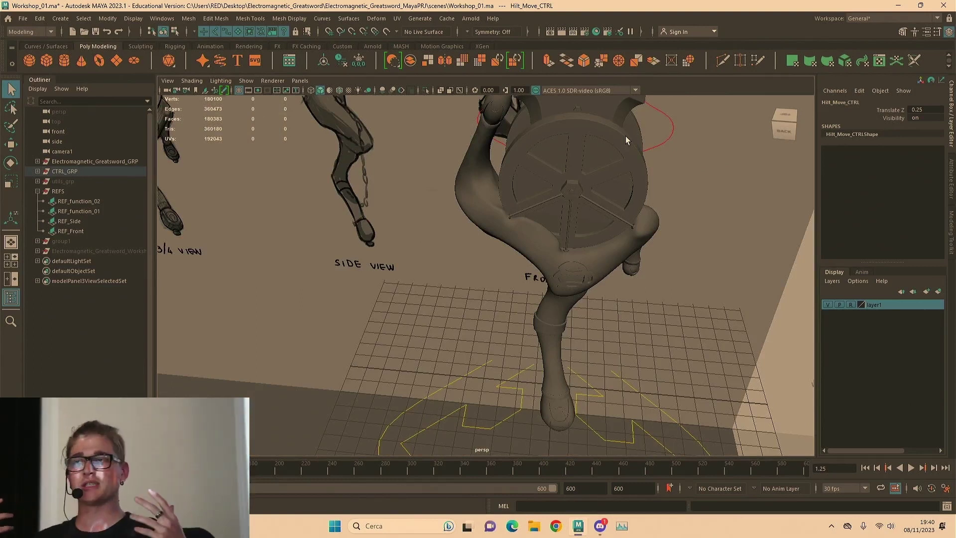
left_click_drag(678, 171, 620, 204, "alt")
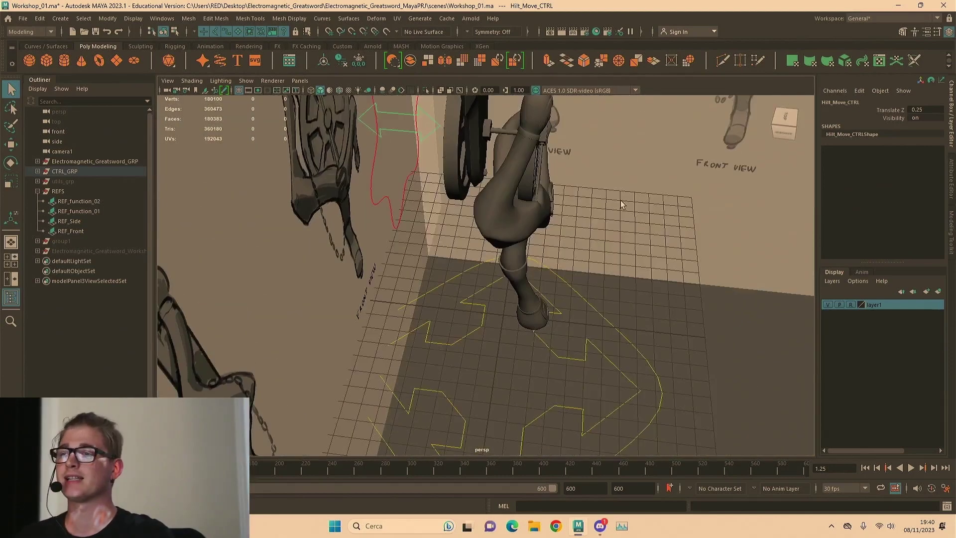
middle_click_drag(620, 204, 628, 257, "alt")
scroll(710, 221, "down", 4)
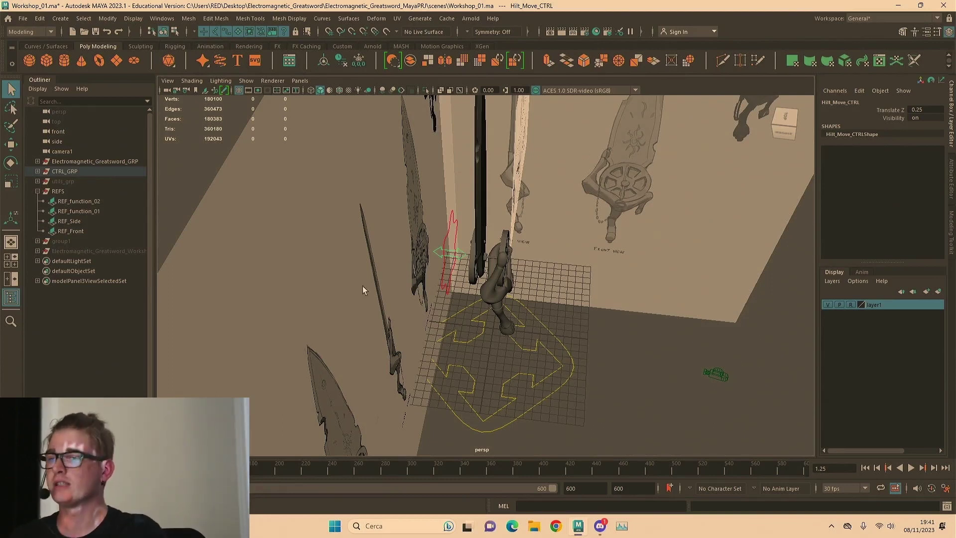
left_click_drag(362, 286, 465, 237, "alt")
left_click(440, 252)
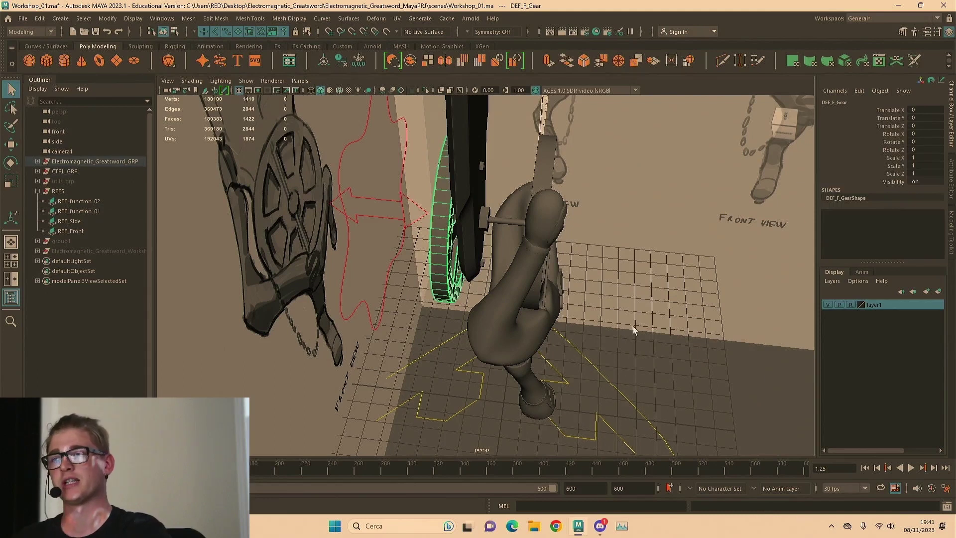
left_click(699, 390)
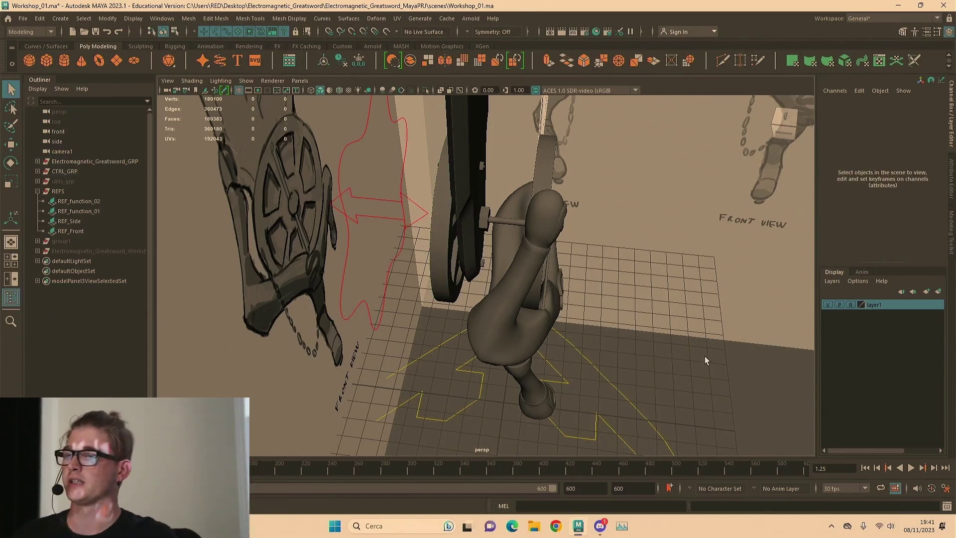
Inspect the back wheel and how it sits in the hilt, selecting DEF_B_Gear and DEF_Hilt in turn
left_click_drag(686, 354, 519, 294, "alt")
right_click_drag(520, 293, 650, 272, "alt")
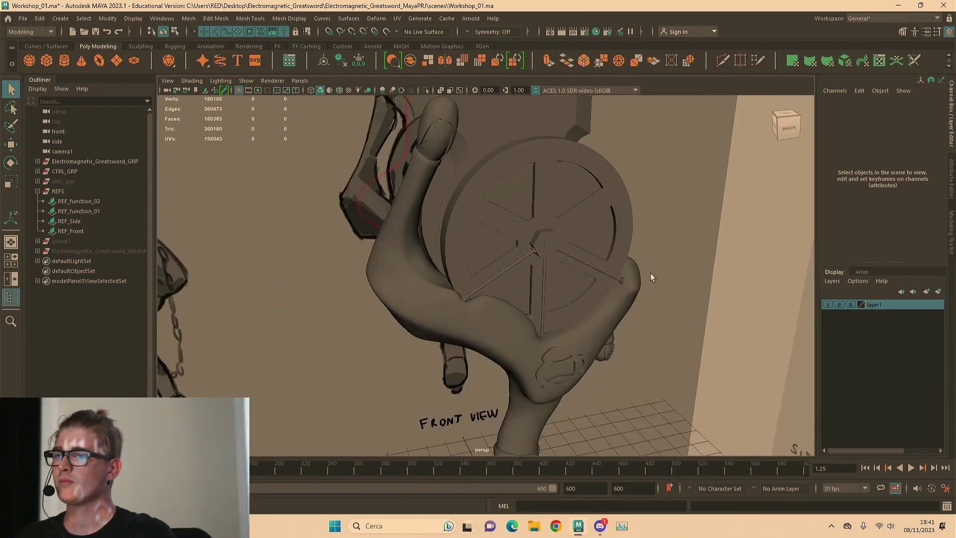
left_click_drag(653, 264, 555, 242, "alt")
left_click(550, 239)
right_click_drag(550, 239, 497, 286, "alt")
left_click_drag(498, 286, 544, 288, "alt")
right_click_drag(544, 288, 592, 272, "alt")
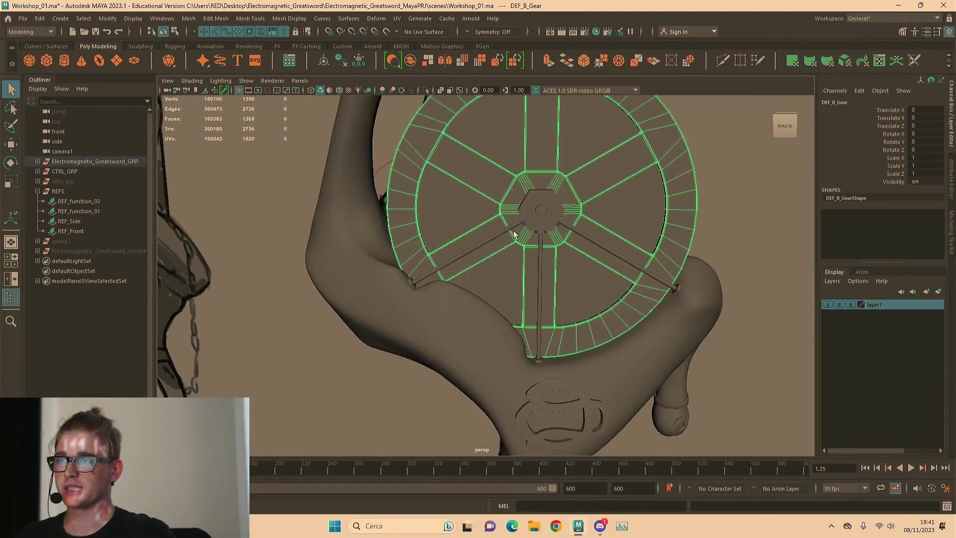
left_click_drag(508, 238, 585, 323, "alt")
left_click(452, 265)
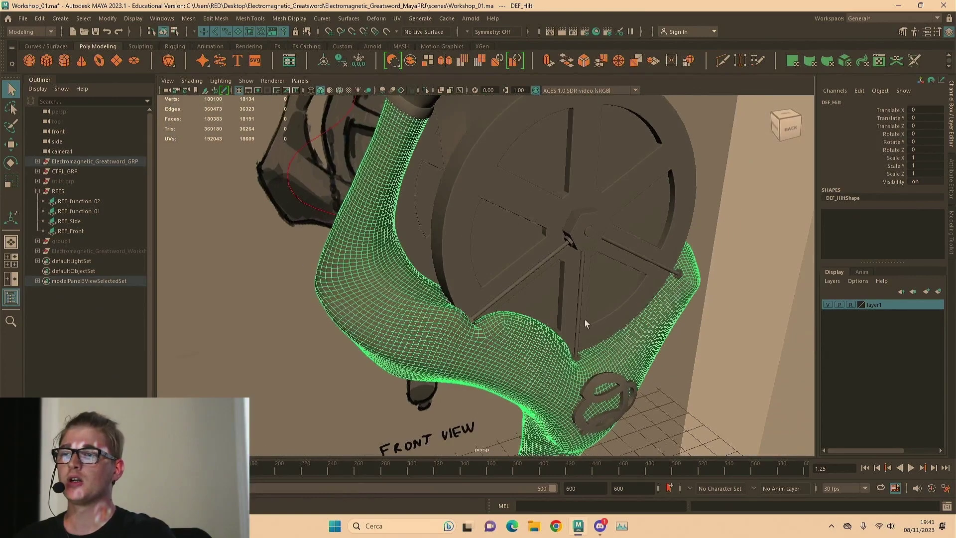
Compare the modelled hilt and wheel with the 3/4 view reference sketch
right_click_drag(585, 323, 441, 265, "alt")
middle_click_drag(441, 265, 725, 235, "alt")
left_click_drag(725, 238, 608, 250, "alt")
scroll(617, 248, "up", 4)
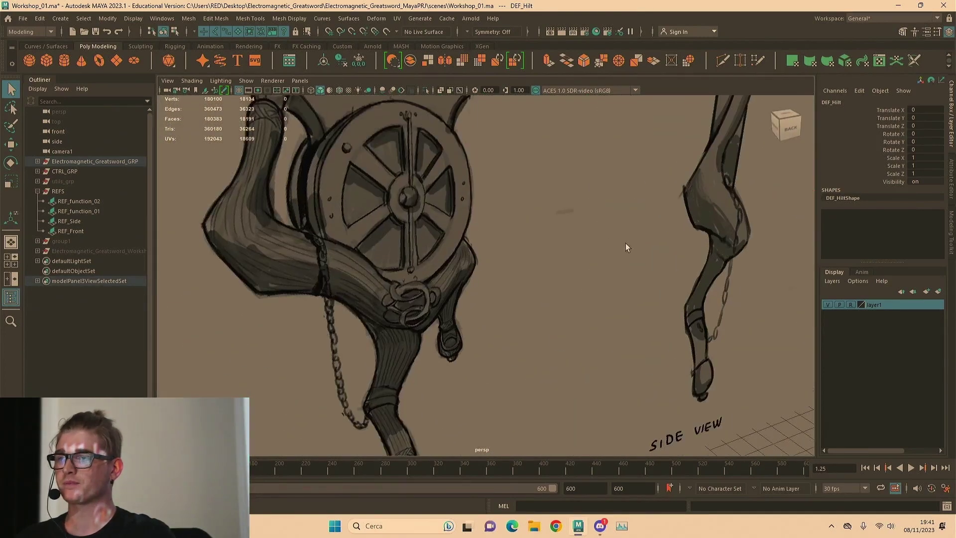
scroll(415, 266, "down", 2)
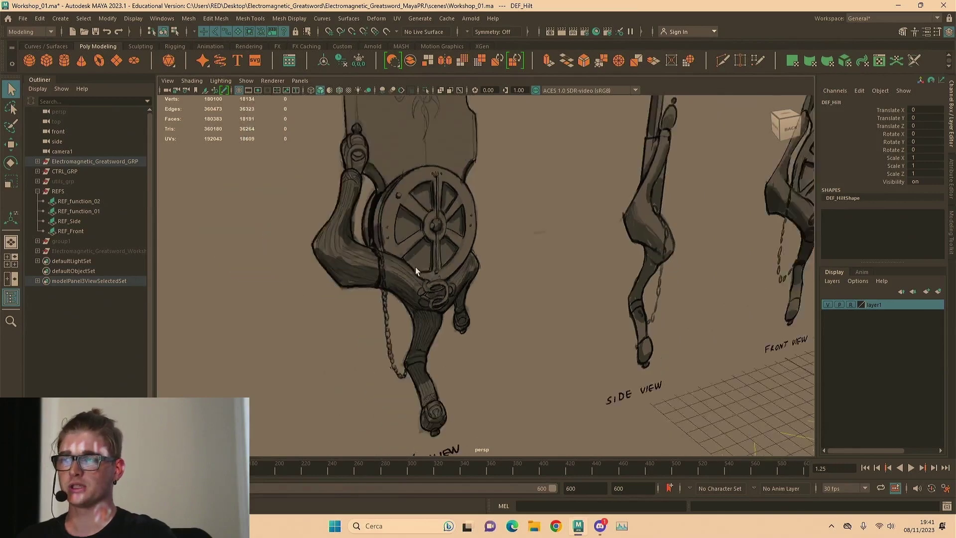
middle_click_drag(415, 267, 314, 264, "alt")
scroll(649, 252, "up", 5)
middle_click_drag(665, 264, 518, 271, "alt")
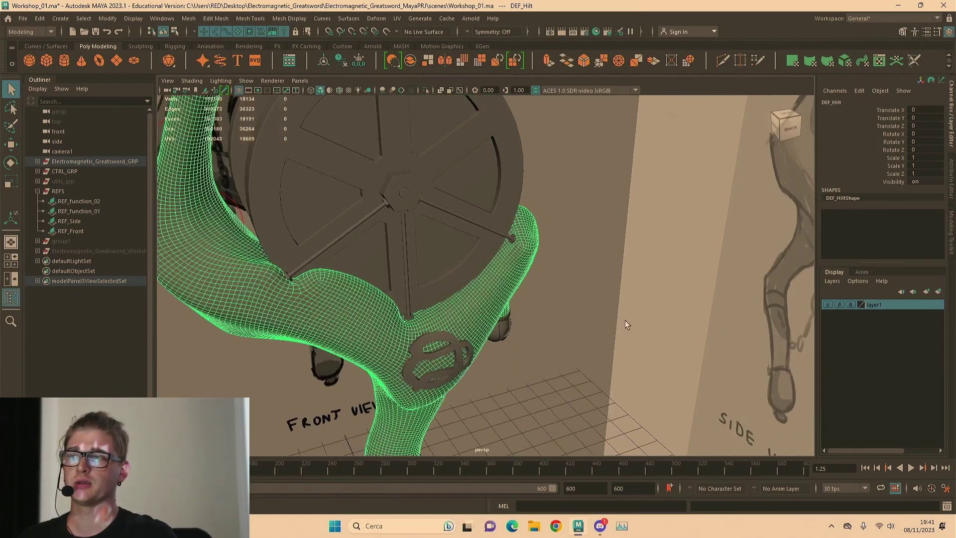
Deselect the hilt and study the shaded hilt and back wheel as one assembly from several angles
left_click(625, 321)
scroll(469, 246, "up", 2)
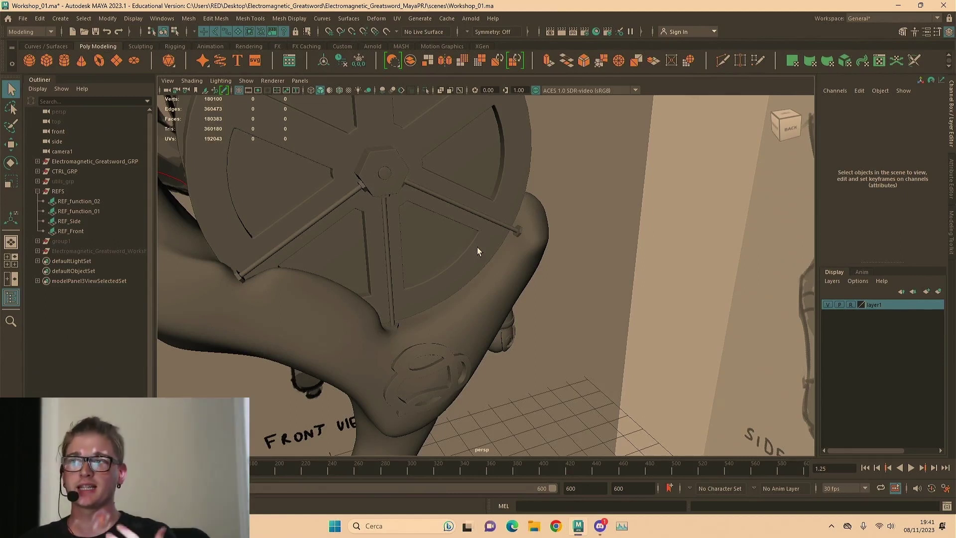
scroll(477, 247, "down", 10)
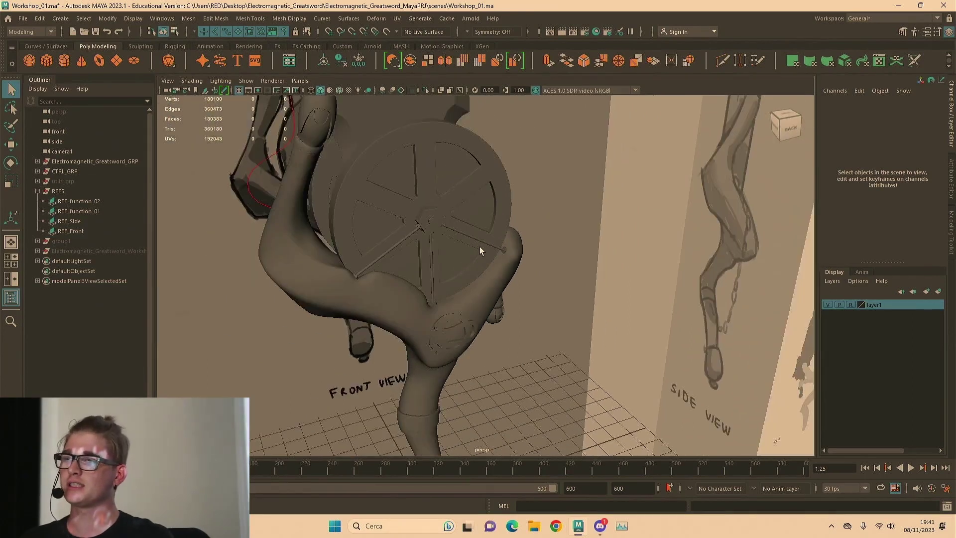
right_click_drag(331, 312, 512, 315, "alt")
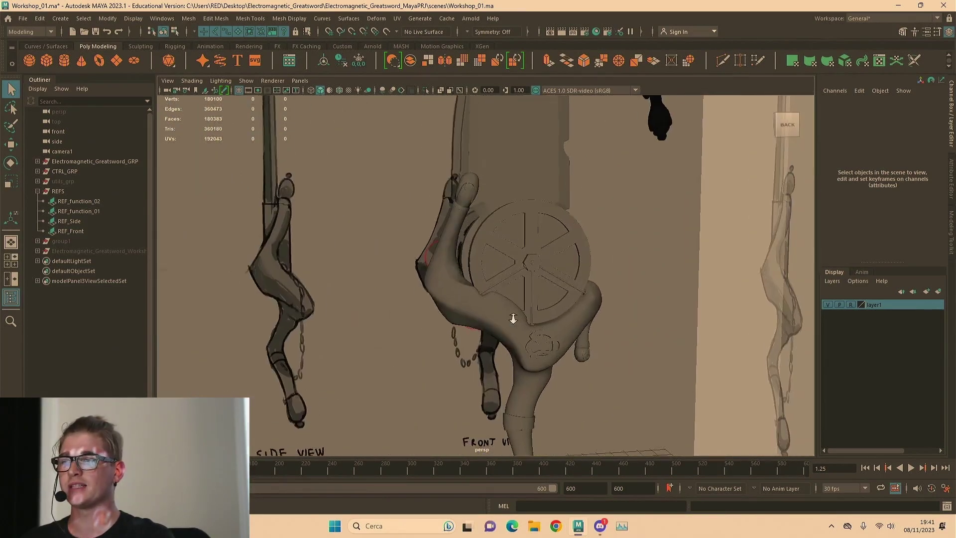
middle_click_drag(512, 316, 450, 290, "alt")
left_click_drag(518, 259, 446, 285, "alt")
right_click_drag(446, 286, 569, 287, "alt")
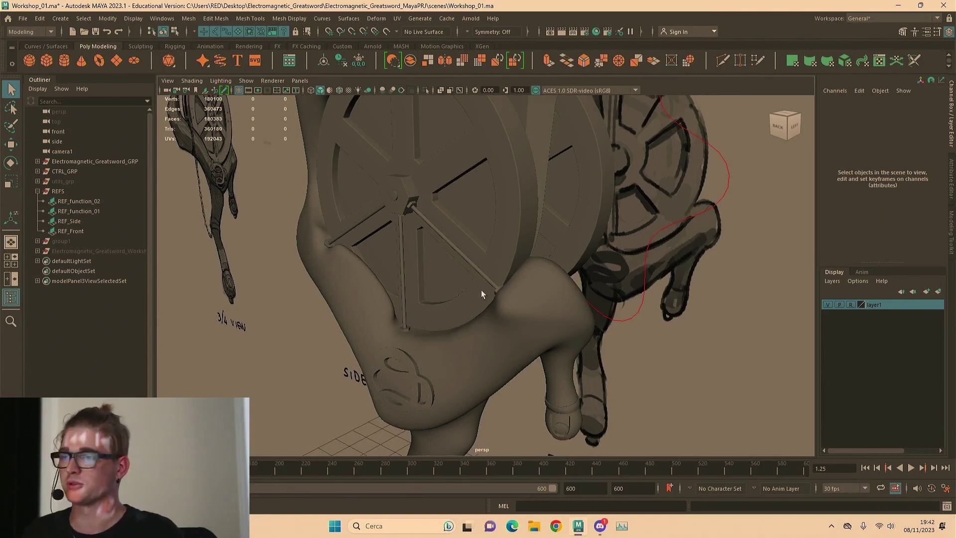
Examine the back wheel's hub, pipes and bolts, selecting DEF_B_Bolt_2 where one pipe meets the hilt
left_click_drag(310, 213, 384, 224, "alt")
scroll(499, 224, "up", 3)
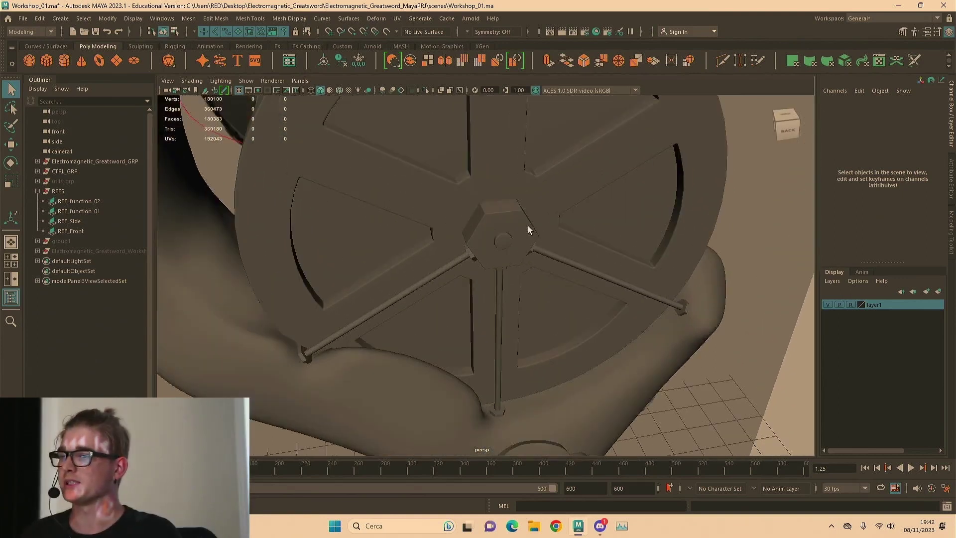
left_click(404, 192)
middle_click_drag(590, 269, 604, 262, "alt")
scroll(603, 262, "down", 6)
left_click_drag(604, 263, 456, 324, "alt")
scroll(428, 273, "up", 2)
left_click(422, 282)
left_click(418, 289)
scroll(640, 296, "up", 5)
left_click_drag(640, 297, 550, 335, "alt")
left_click(382, 266)
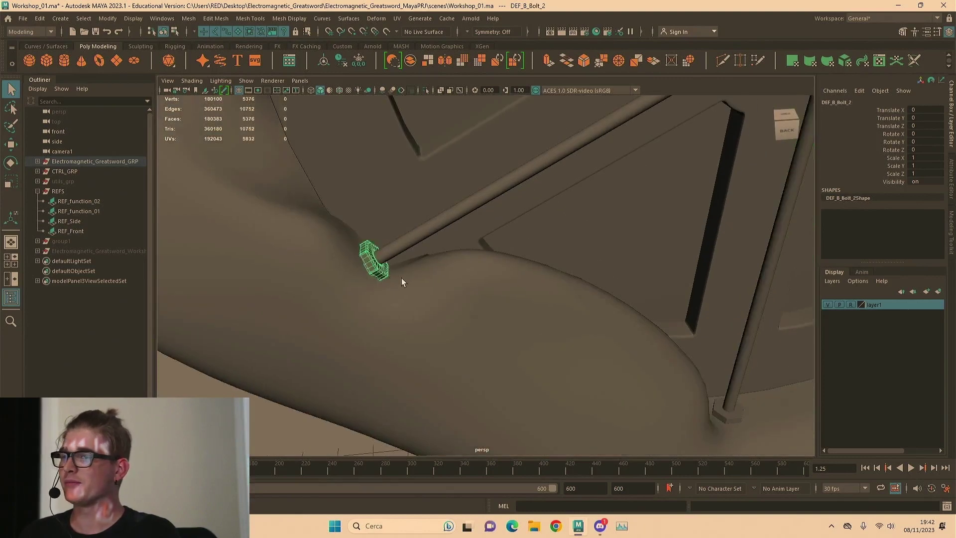
Select the bolt DEF_B_Bolt_1 and view both wheels from the blade side
left_click_drag(357, 285, 596, 166, "alt")
left_click(597, 167)
left_click(587, 194)
scroll(522, 281, "down", 6)
left_click_drag(532, 269, 614, 243, "alt")
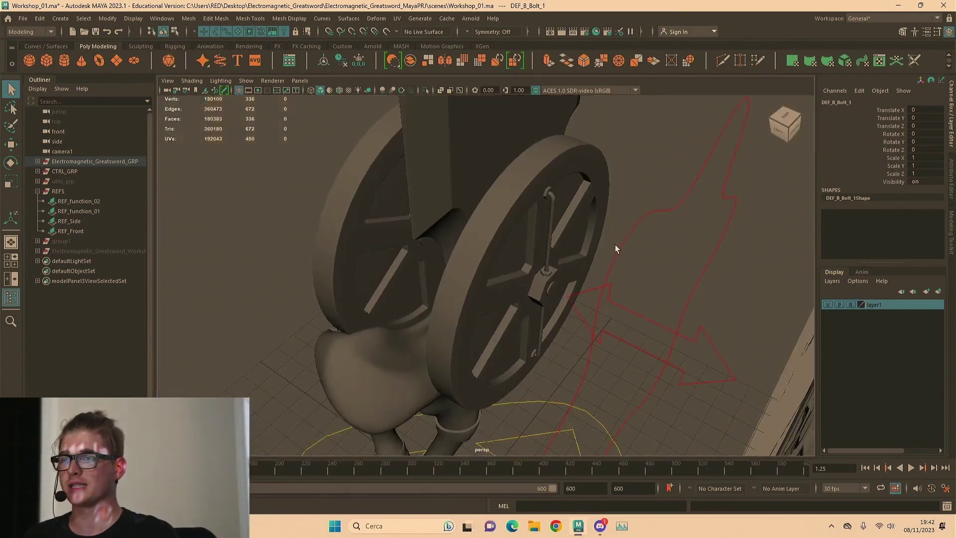
Select DEF_Hilt and examine its mesh around the bolt of the middle pipe, near the logo
left_click_drag(523, 247, 568, 279, "alt")
scroll(575, 269, "up", 8)
middle_click_drag(665, 316, 633, 303, "alt")
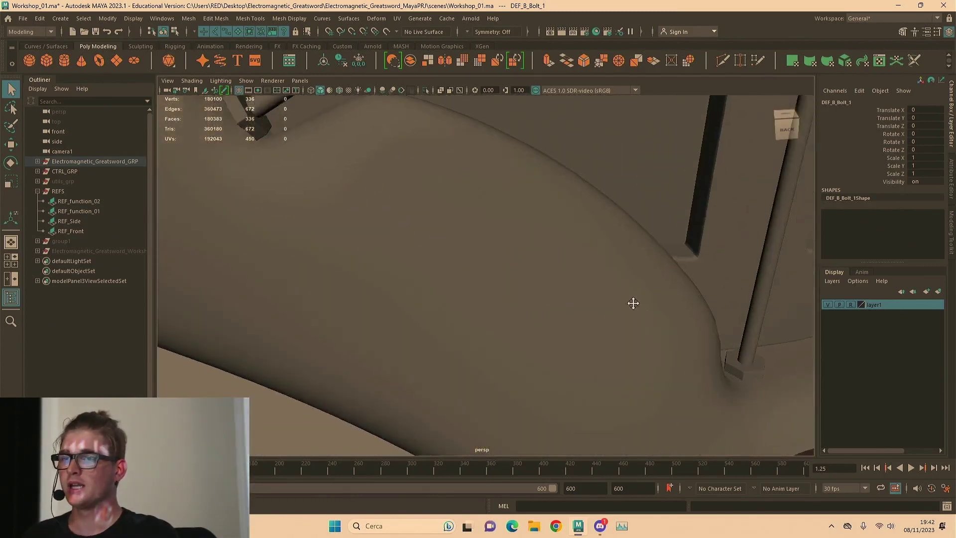
left_click_drag(633, 302, 634, 260, "alt")
left_click(597, 304)
scroll(586, 297, "up", 2)
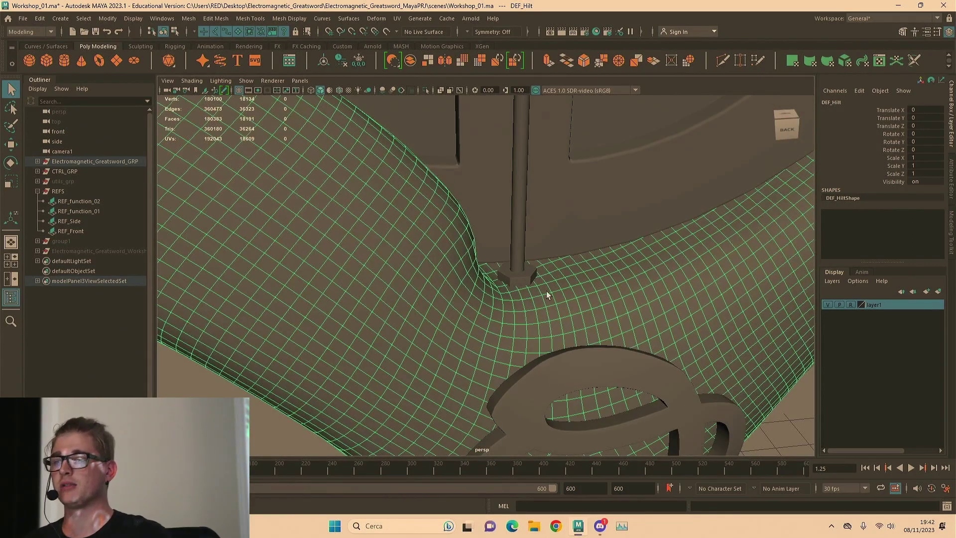
key("f")
scroll(577, 291, "down", 10)
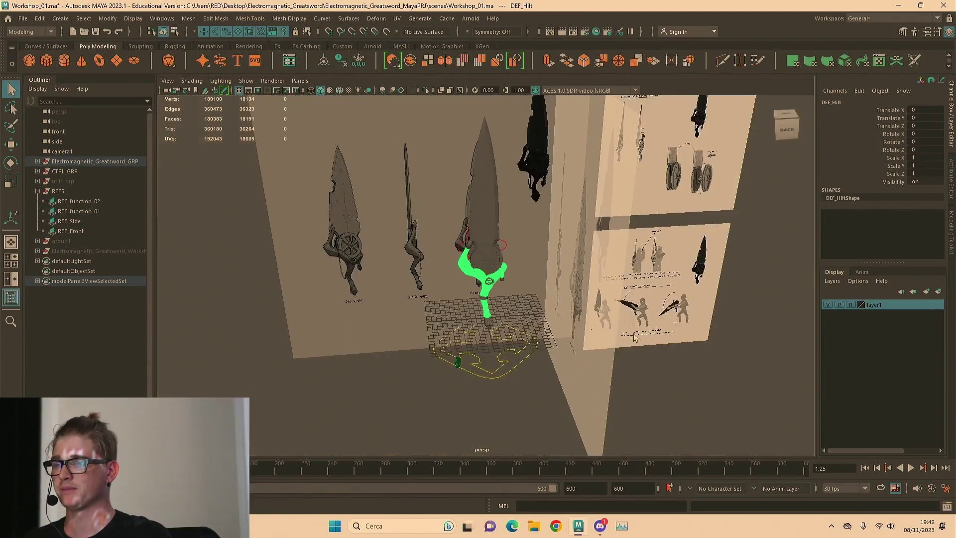
Hide the REFS and CTRL_GRP groups to leave the greatsword model without sketches or controls
left_click(508, 252)
scroll(511, 252, "up", 10)
left_click_drag(512, 253, 661, 264, "alt")
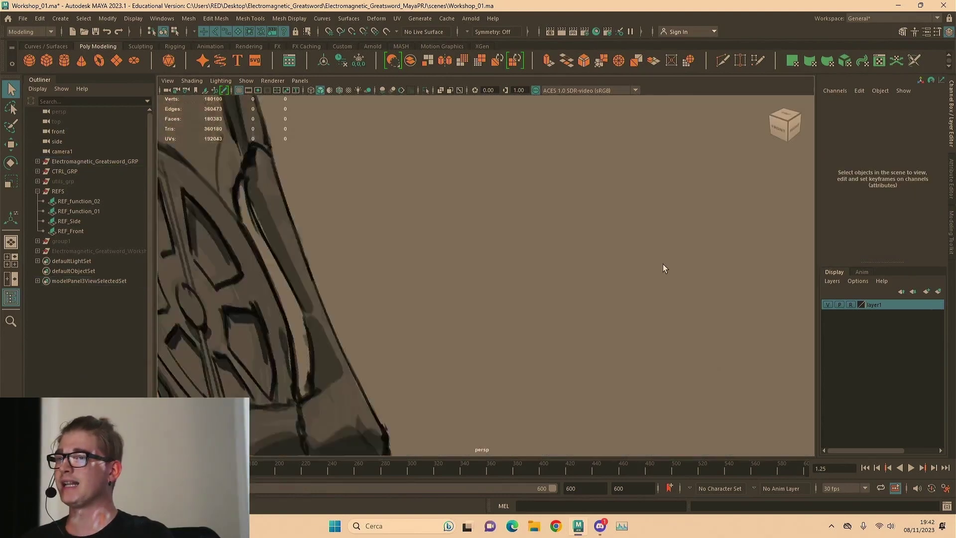
scroll(661, 264, "down", 6)
left_click(58, 191)
key("ctrl+h")
scroll(526, 216, "down", 5)
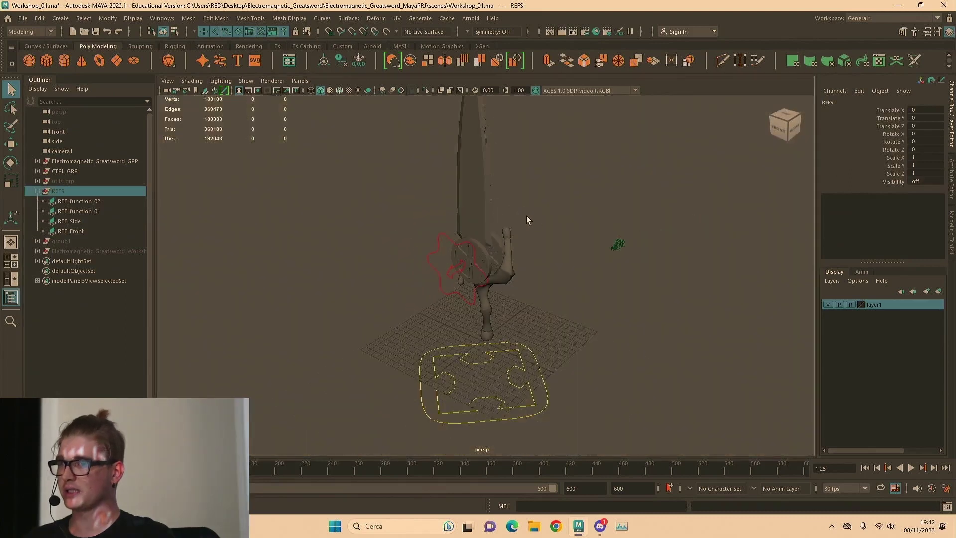
left_click(65, 171)
key("ctrl+h")
scroll(448, 242, "up", 10)
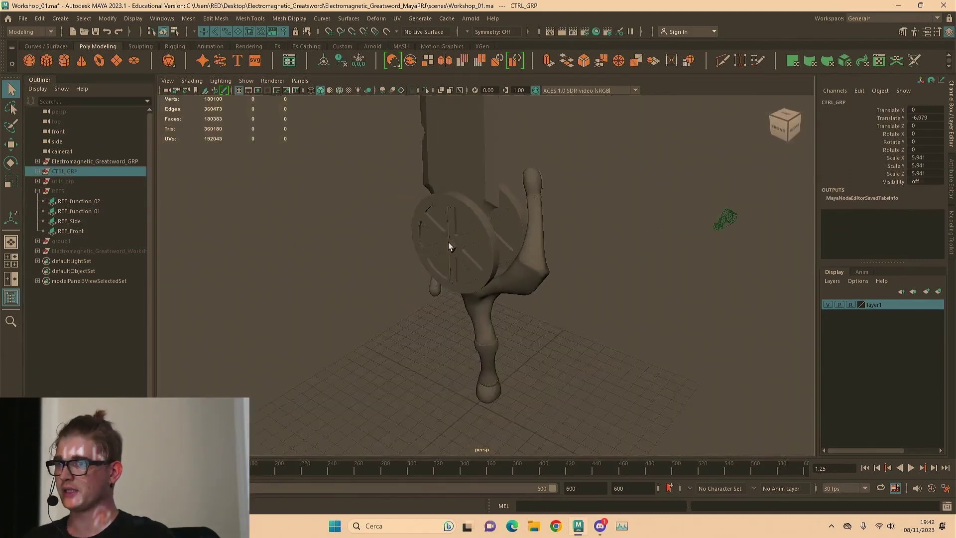
Select the front wheel's pipes, DEF_F_Top_Pipe and DEF_F_Bot_Pipe, to point them out
left_click(481, 195)
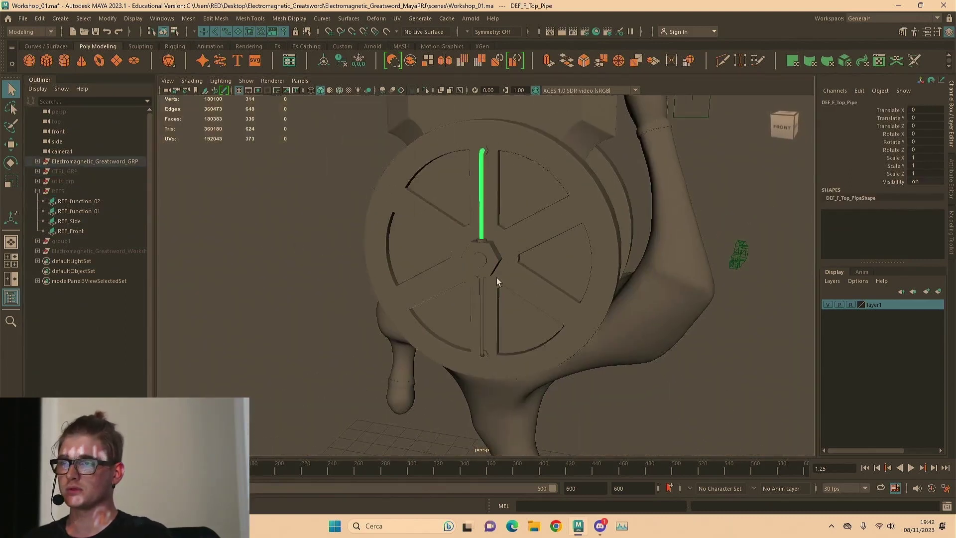
left_click(485, 294, "shift")
left_click(483, 302)
scroll(572, 277, "down", 5)
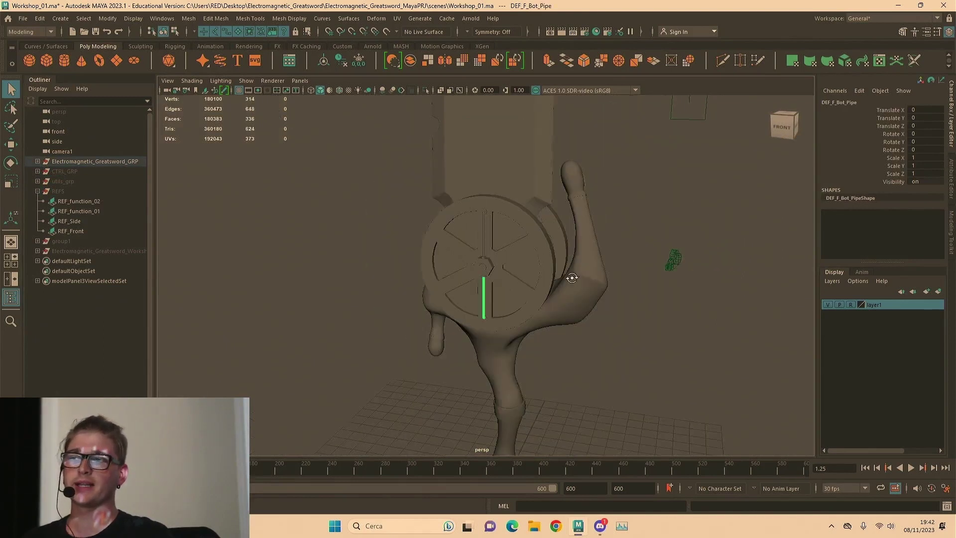
View the back of the sword and select the back wheel's middle pipe, DEF_B_Mid_Pipe
left_click_drag(572, 278, 629, 273, "alt")
scroll(629, 273, "up", 3)
left_click_drag(536, 291, 422, 274, "alt")
left_click(453, 273)
left_click(459, 276)
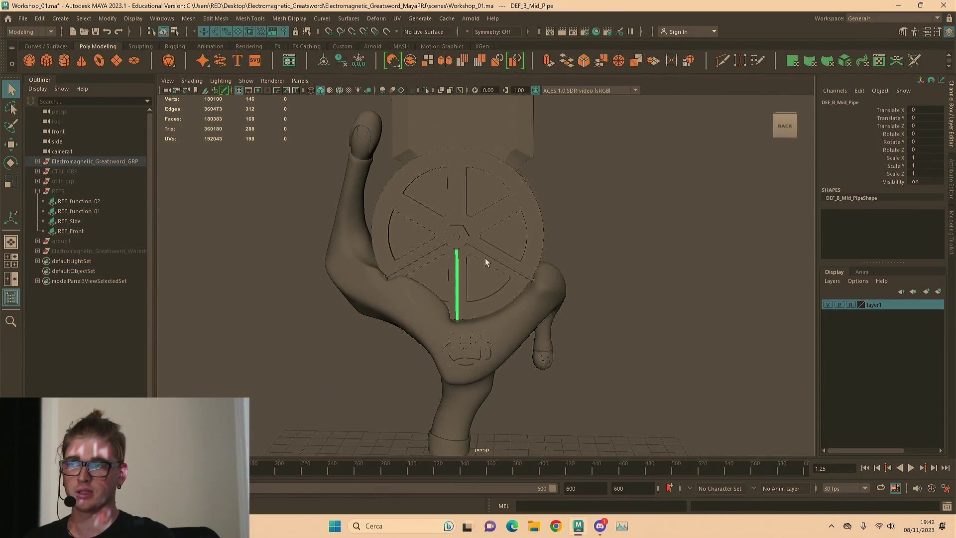
Select DEF_Hilt at the back of the sword, clear the selection and inspect the wheel from the front
left_click(487, 261)
left_click(482, 315)
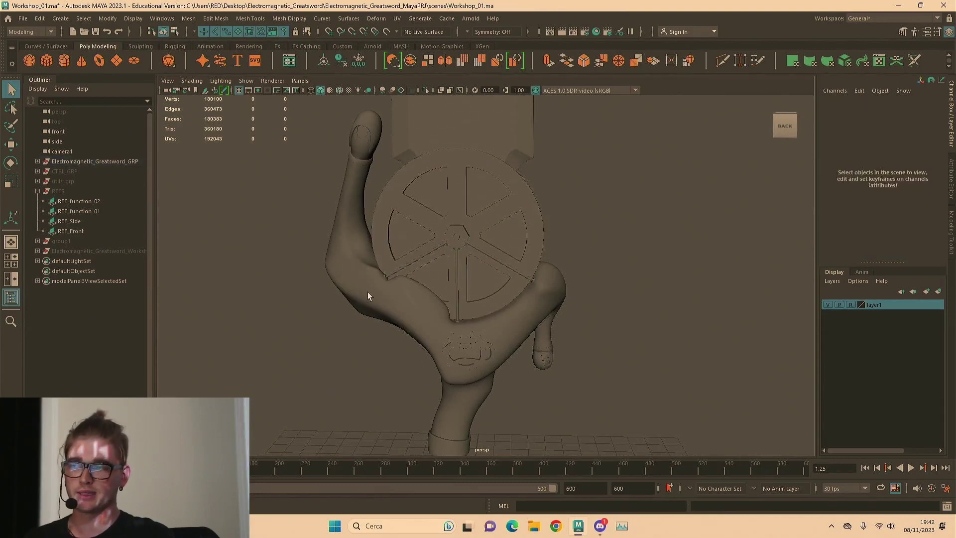
left_click(522, 256)
scroll(559, 195, "up", 3)
left_click(562, 327)
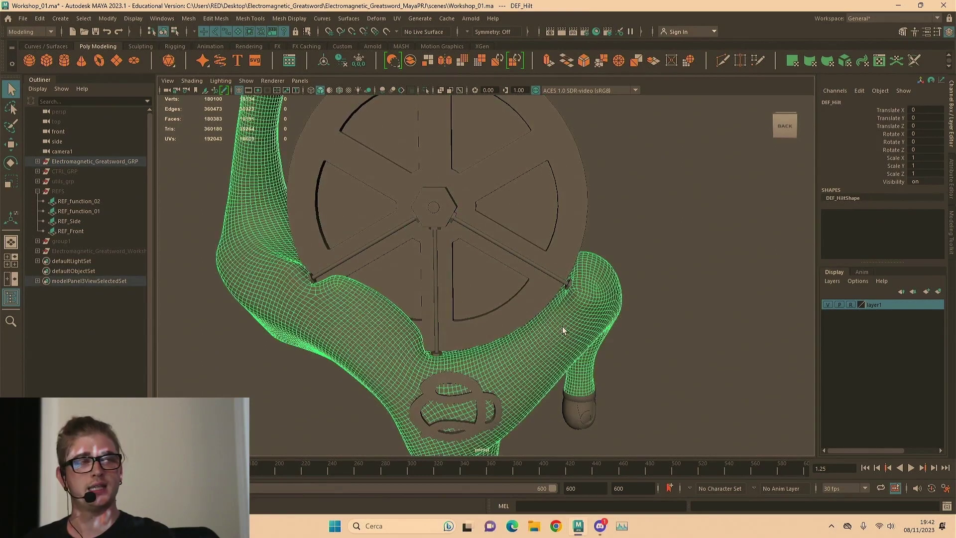
left_click(455, 272)
left_click_drag(455, 272, 652, 271, "alt")
scroll(511, 256, "down", 4)
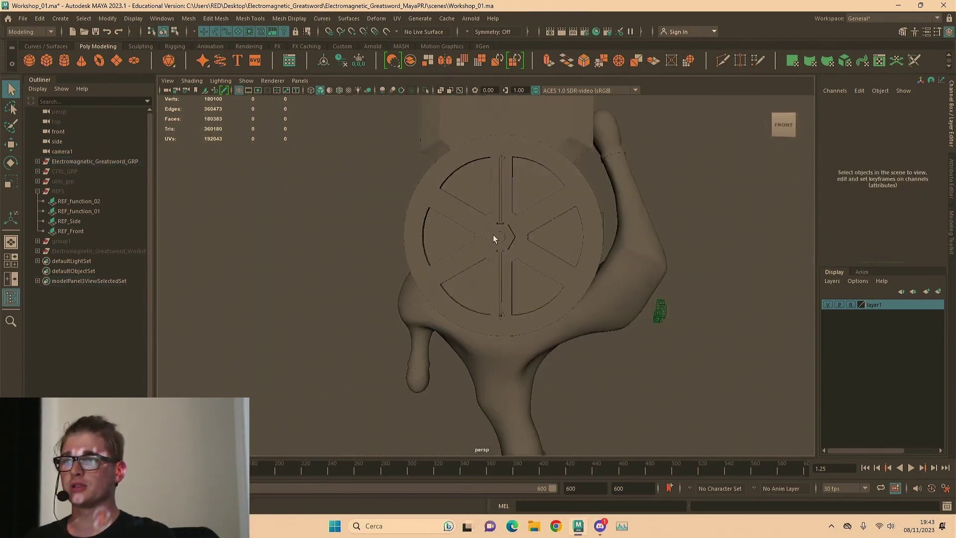
left_click_drag(493, 234, 444, 238, "alt")
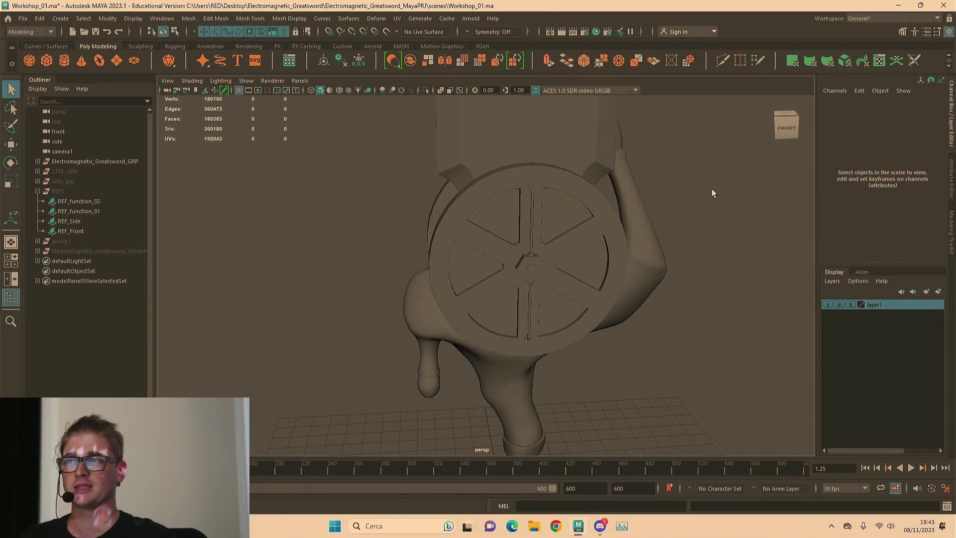
key("space")
key("space")
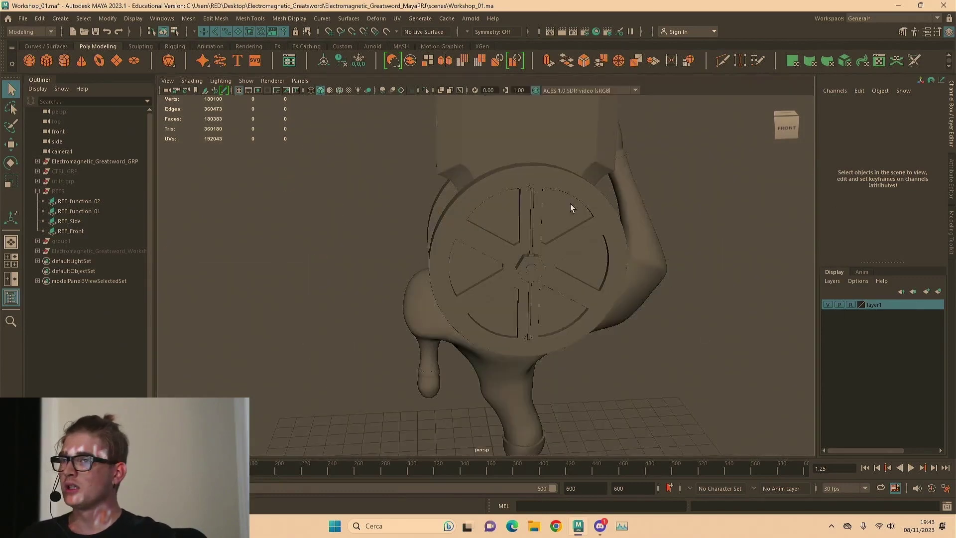
Show the REFS group again to bring the reference sketches back around the greatsword
left_click(64, 171)
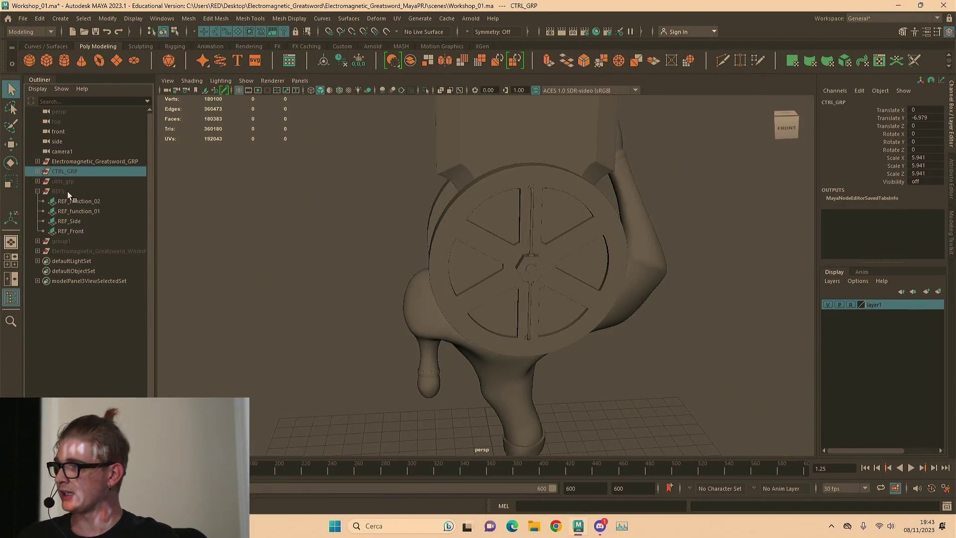
left_click(67, 191)
key("h")
scroll(459, 240, "down", 8)
left_click_drag(668, 234, 554, 231, "alt")
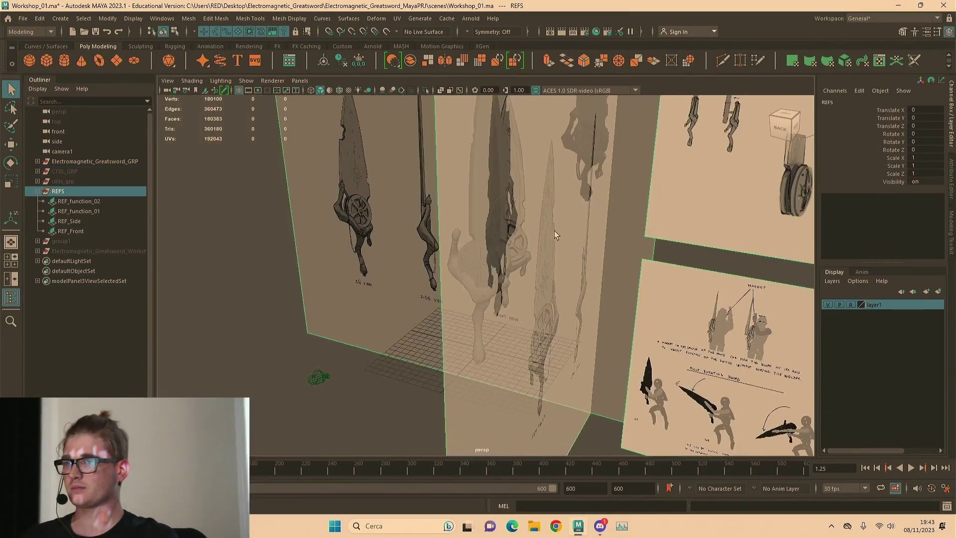
Examine the function sketch of the opened wheels, with the blade slotted between them
scroll(554, 231, "down", 5)
middle_click_drag(554, 231, 439, 245, "alt")
right_click_drag(439, 245, 550, 175, "alt")
middle_click_drag(551, 175, 582, 298, "alt")
right_click_drag(582, 299, 737, 377, "alt")
middle_click_drag(737, 377, 618, 223, "alt")
scroll(617, 223, "down", 5)
mouse_move(617, 223)
left_mouse_down("alt")
mouse_move(544, 248)
mouse_move(647, 258)
mouse_move(509, 224)
left_mouse_up("alt")
scroll(509, 224, "up", 3)
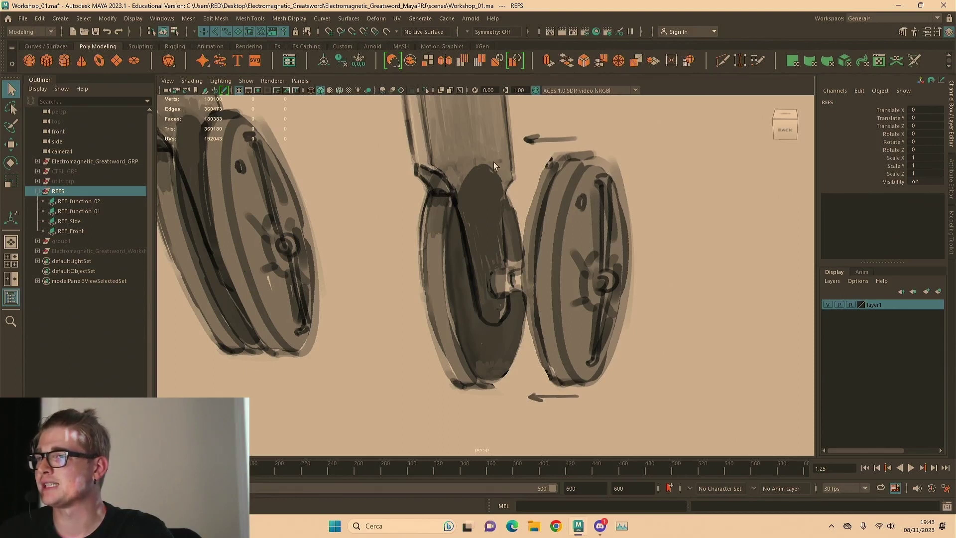
middle_click_drag(471, 169, 548, 216, "alt")
middle_click_drag(428, 262, 432, 225, "alt")
scroll(473, 208, "down", 6)
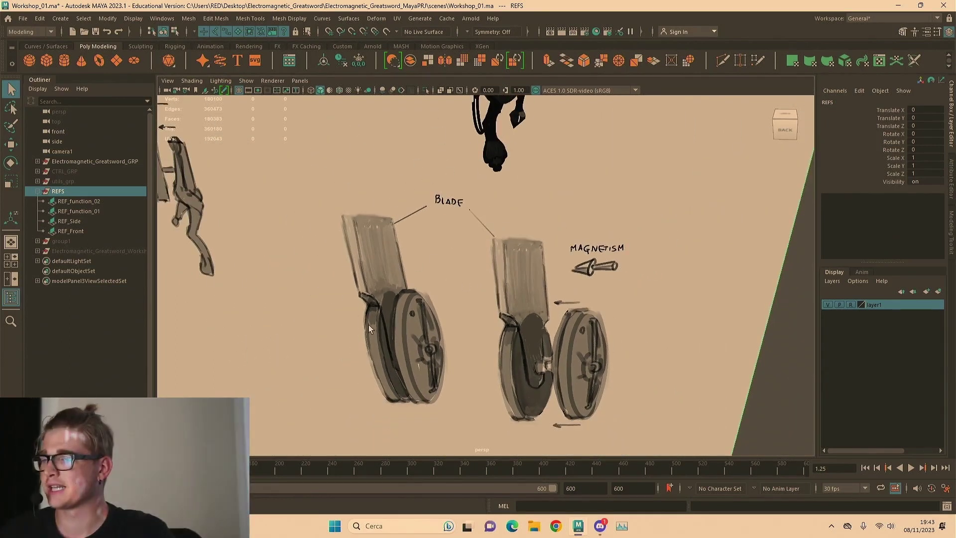
Examine the hooked blade slot around the wheel axle and the side-view sketches of the sword opening
middle_click_drag(362, 412, 441, 327, "alt")
right_click_drag(441, 327, 673, 295, "alt")
middle_click_drag(673, 295, 489, 282, "alt")
right_click_drag(489, 281, 440, 281, "alt")
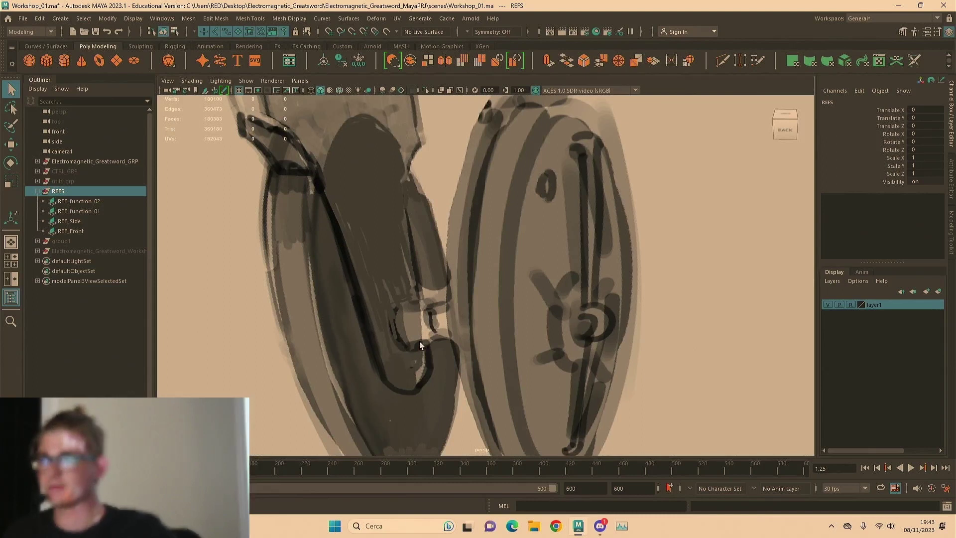
right_click_drag(506, 291, 318, 277, "alt")
middle_click_drag(279, 273, 499, 317, "alt")
scroll(499, 306, "down", 2)
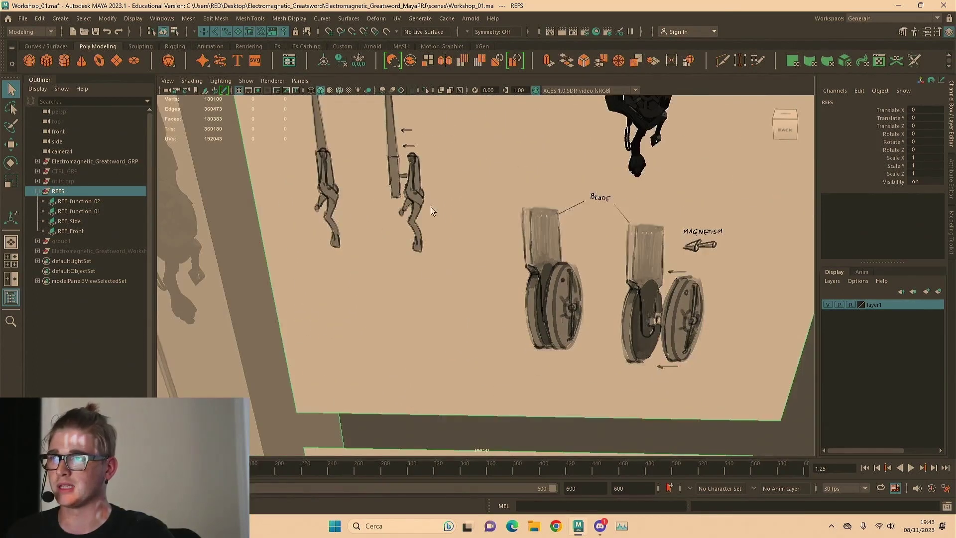
scroll(554, 247, "up", 6)
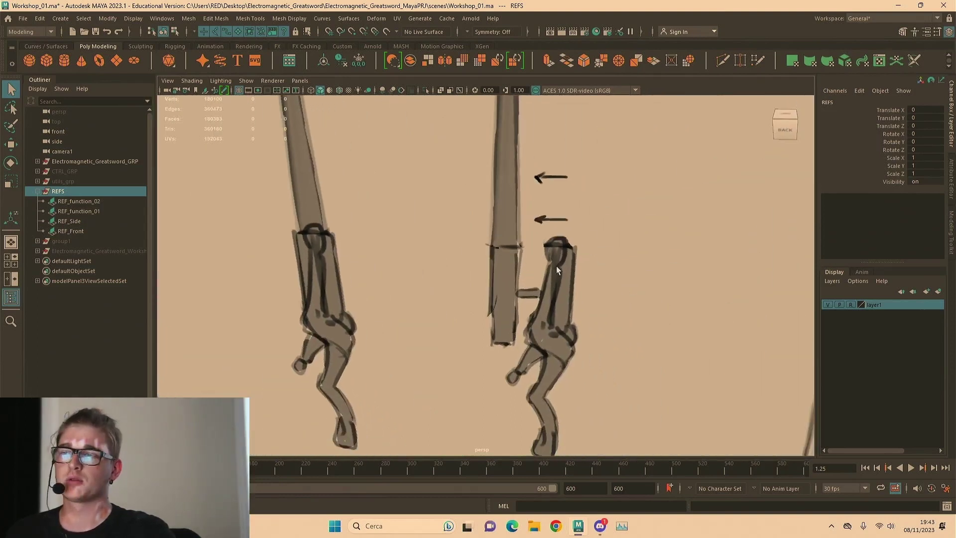
scroll(496, 231, "down", 6)
mouse_move(502, 287)
middle_mouse_down("alt")
mouse_move(500, 274)
mouse_move(505, 335)
middle_mouse_up("alt")
mouse_move(518, 250)
right_mouse_down("alt")
mouse_move(527, 241)
mouse_move(518, 243)
right_mouse_up("alt")
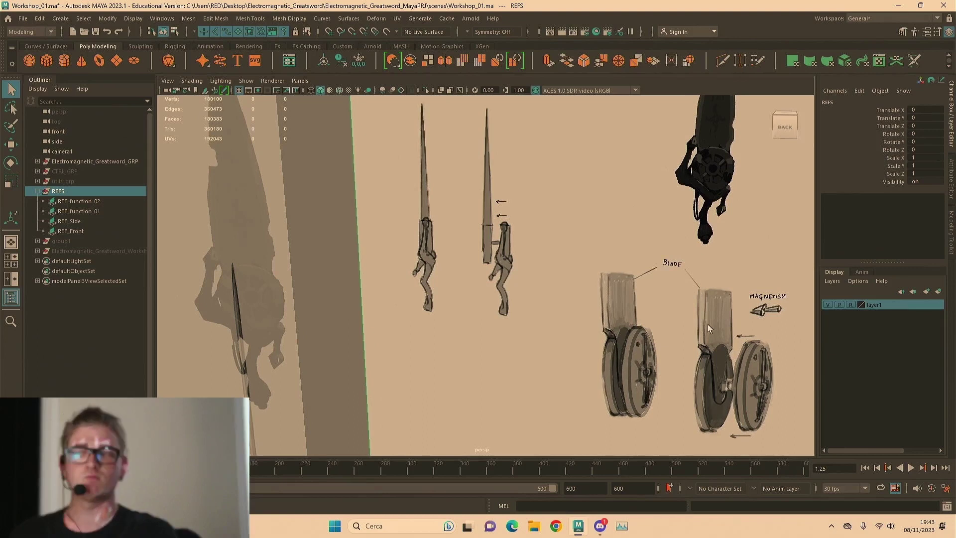
Compare the closed and open wheel sketches beside the Magnetism arrow with the 3/4, side and front reference views
middle_click_drag(692, 326, 597, 268, "alt")
right_click_drag(597, 269, 686, 294, "alt")
middle_click_drag(668, 284, 602, 267, "alt")
mouse_move(602, 267)
right_mouse_down("alt")
mouse_move(657, 273)
mouse_move(610, 278)
right_mouse_up("alt")
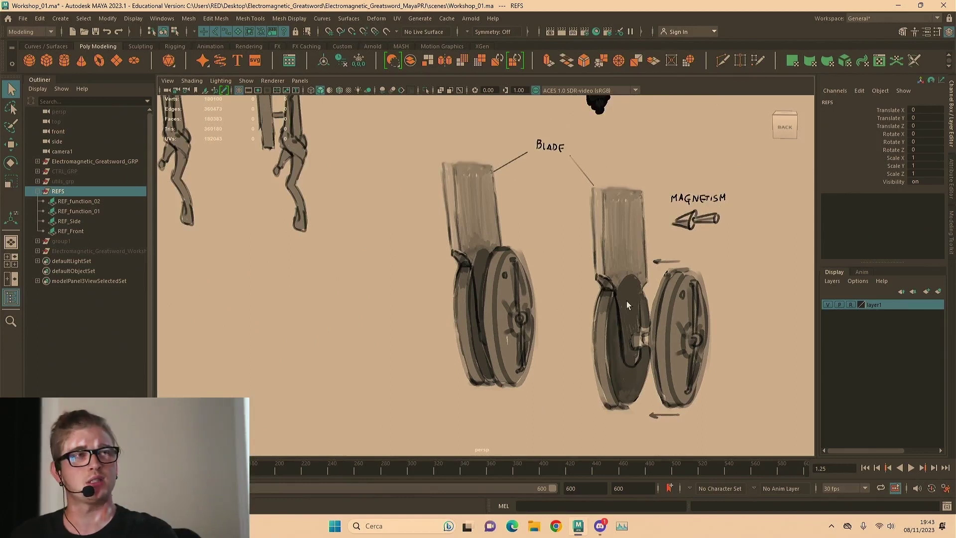
right_click_drag(641, 298, 509, 302, "alt")
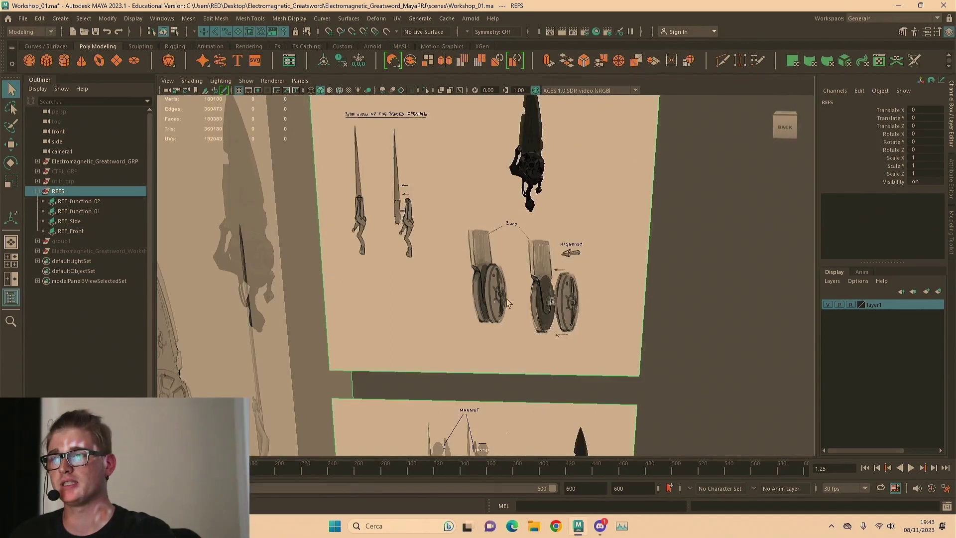
middle_click_drag(509, 301, 584, 238, "alt")
left_click_drag(585, 239, 614, 264, "alt")
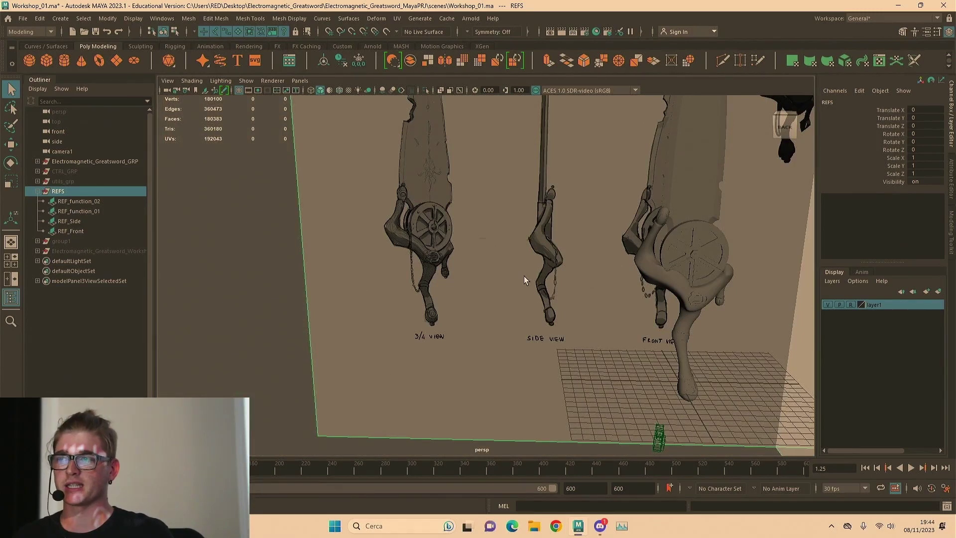
scroll(506, 259, "down", 5)
middle_click_drag(573, 244, 283, 274, "alt")
scroll(453, 209, "up", 5)
middle_click_drag(453, 209, 471, 263, "alt")
right_click_drag(470, 263, 624, 270, "alt")
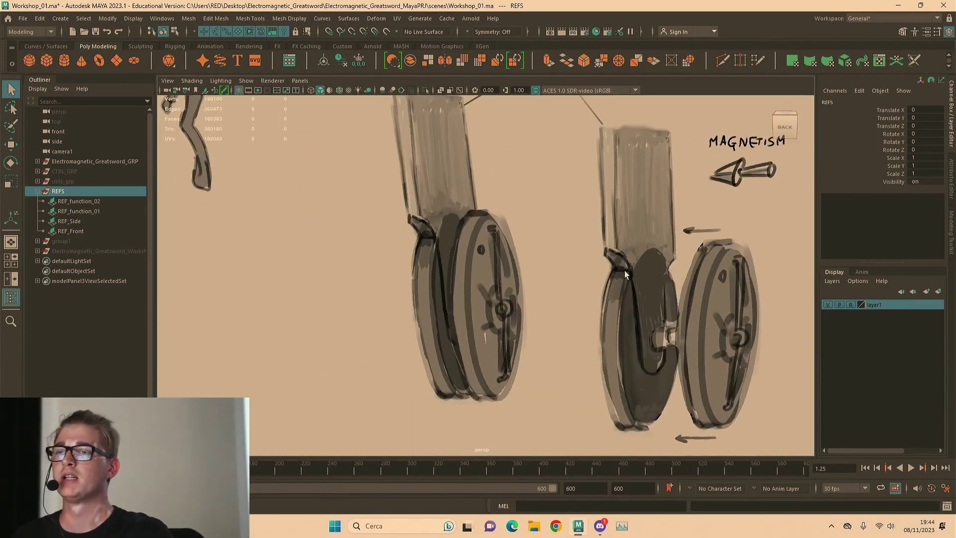
scroll(765, 237, "down", 10)
middle_click_drag(467, 337, 512, 327, "alt")
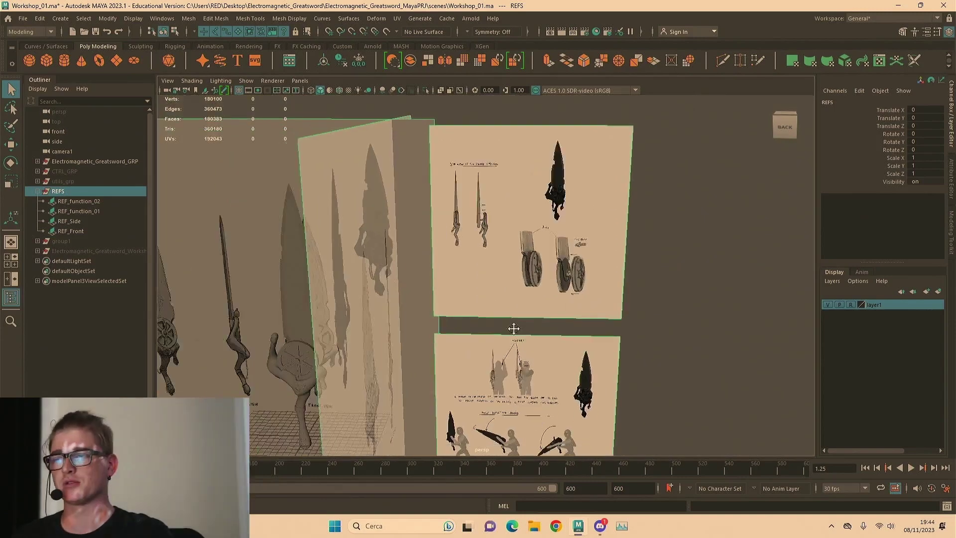
Select DEF_Broken_Blade and DEF_F_Gear on the opened sword to point them out, and clear the selection
left_click_drag(512, 326, 669, 349, "alt")
middle_click_drag(562, 343, 478, 275, "alt")
right_click_drag(477, 275, 642, 239, "alt")
left_click(491, 165)
mouse_move(627, 310)
right_mouse_down("alt")
mouse_move(725, 309)
mouse_move(692, 310)
right_mouse_up("alt")
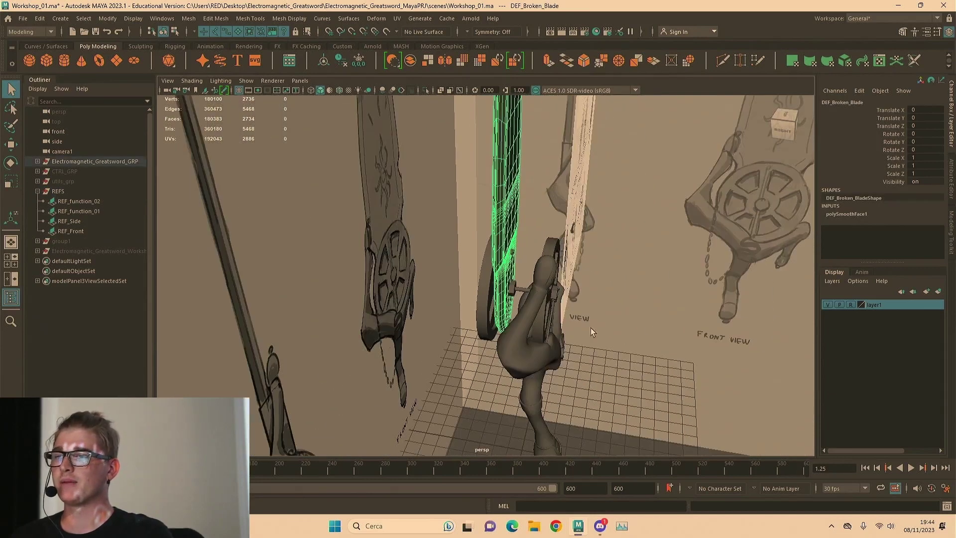
left_click(484, 294)
right_click_drag(689, 356, 606, 358, "alt")
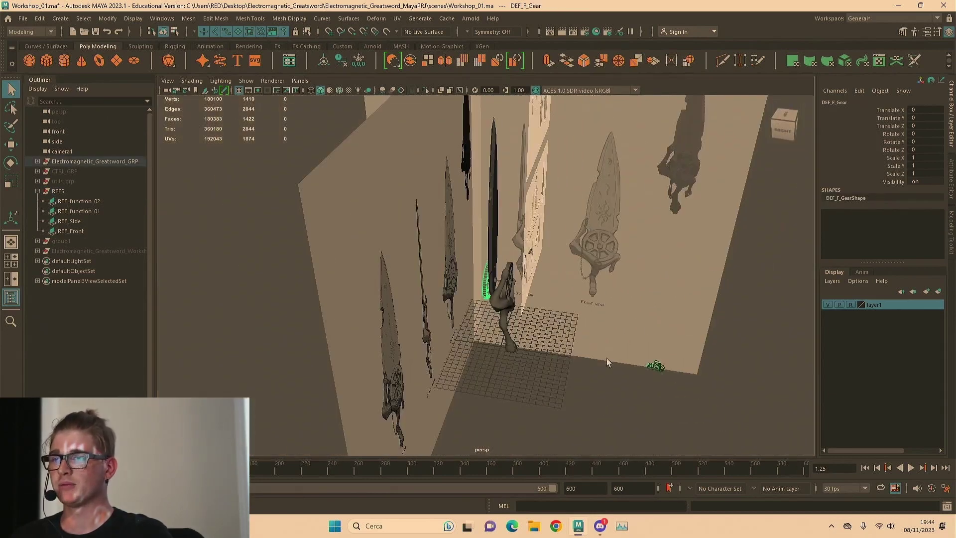
left_click(607, 358)
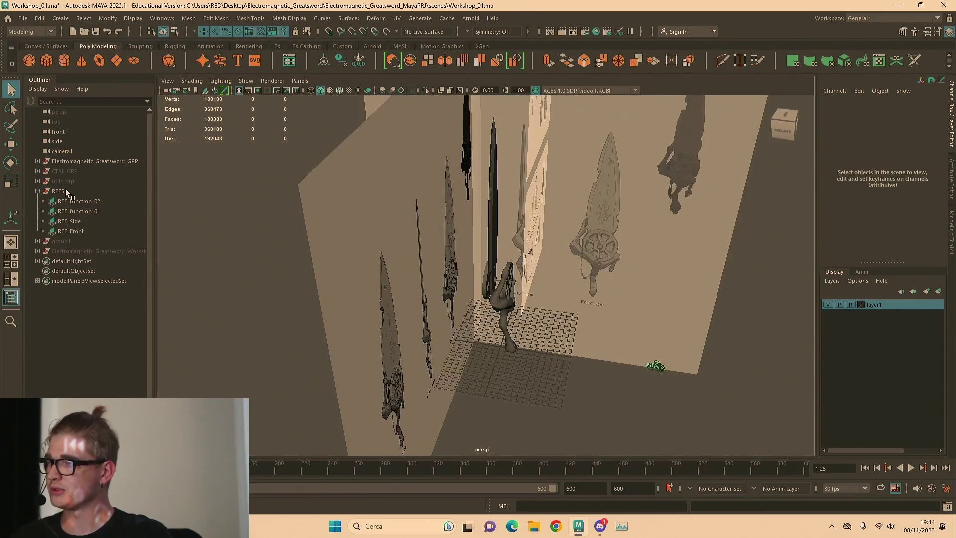
Show CTRL_GRP and slide Hilt_Move_CTRL to Translate Z 0 to close the sword
left_click(64, 171)
key("f")
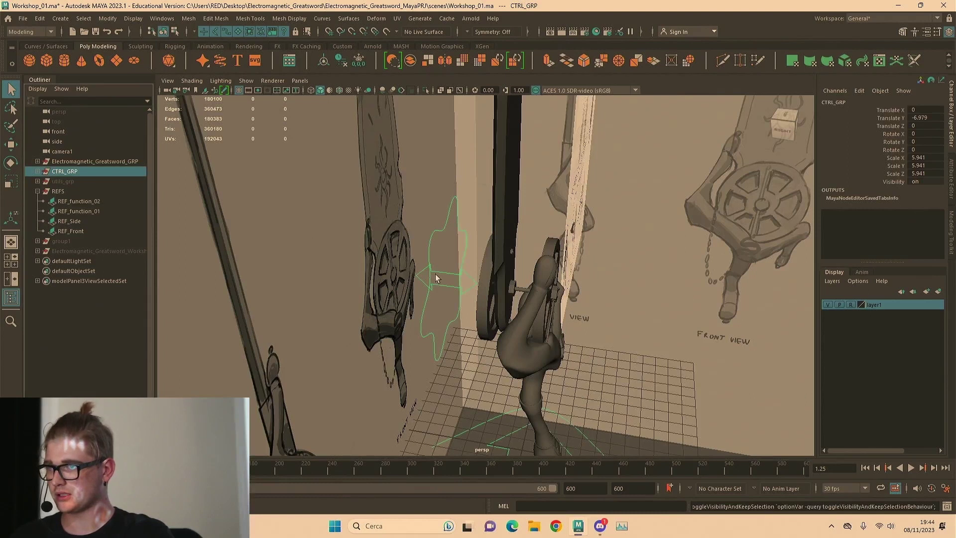
left_click(442, 275)
left_click(443, 275)
key("w")
left_click_drag(413, 274, 440, 276)
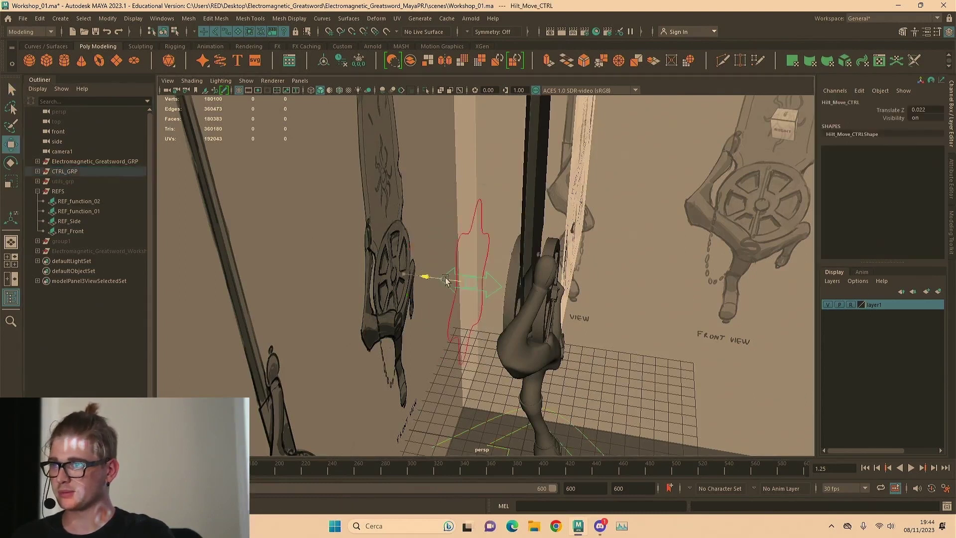
Examine the closed hilt, wheels and blade in the orthographic side view against the side reference sketch
scroll(647, 304, "down", 5)
key("space")
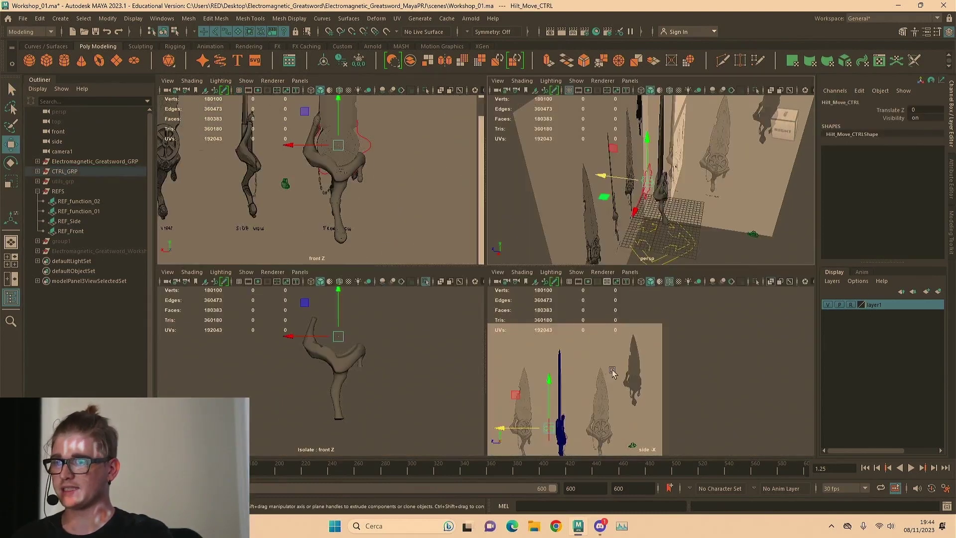
key("space")
scroll(470, 277, "up", 6)
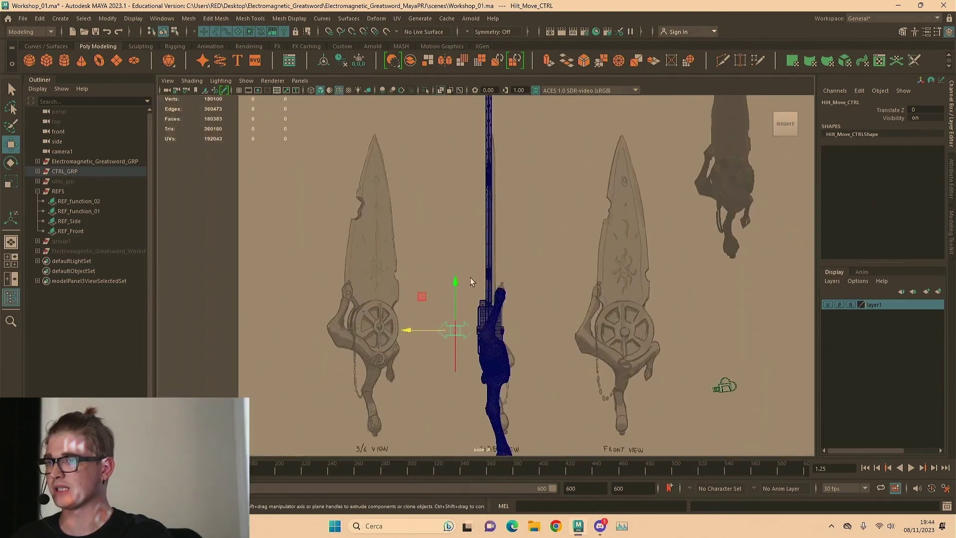
scroll(498, 288, "up", 4)
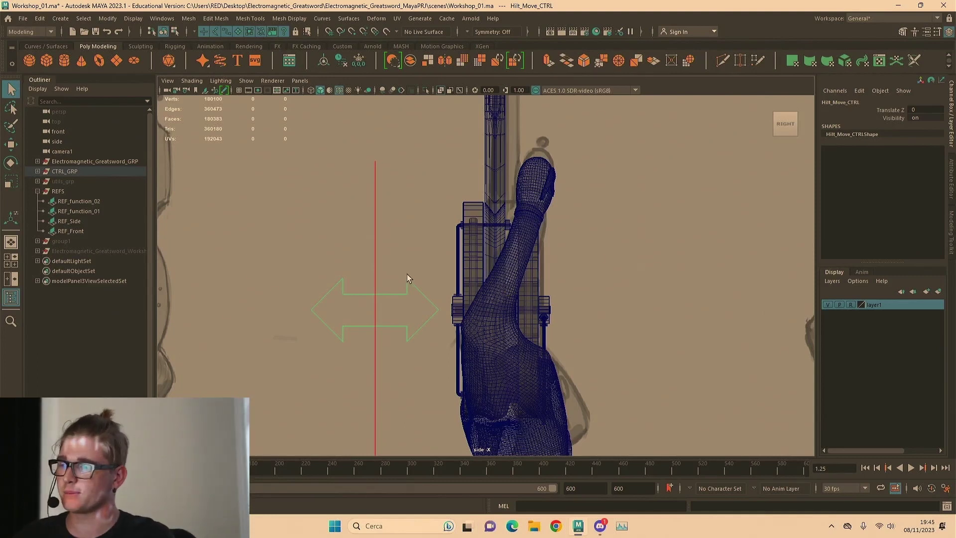
Return to the perspective view and slide Hilt_Move_CTRL to Translate Z 0.25 to separate the hilt from the blade
key("space")
key("space")
left_click_drag(598, 181, 686, 258, "alt")
left_click_drag(622, 275, 513, 279, "alt")
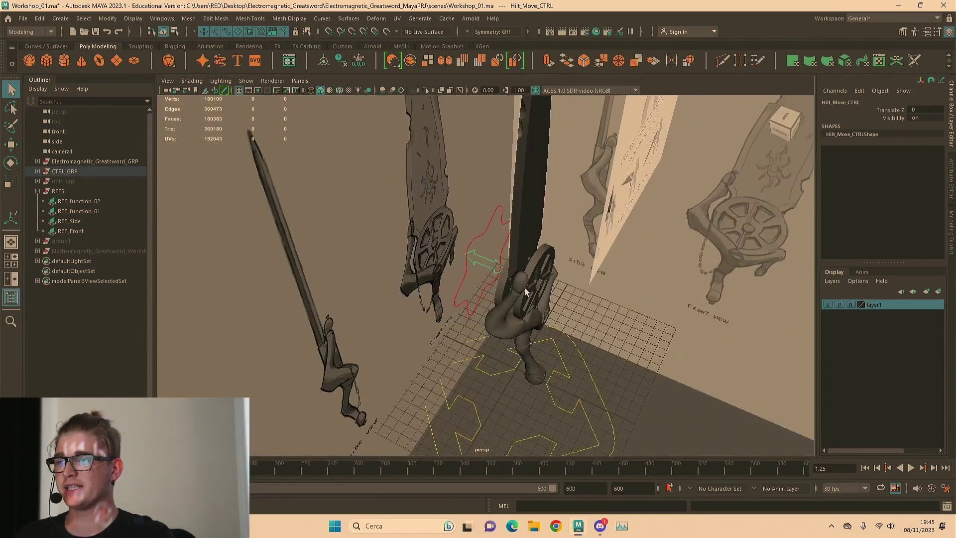
right_click_drag(513, 279, 593, 277, "alt")
key("w")
left_click_drag(464, 239, 389, 216)
left_click_drag(522, 339, 608, 312, "alt")
middle_click_drag(609, 314, 606, 272, "alt")
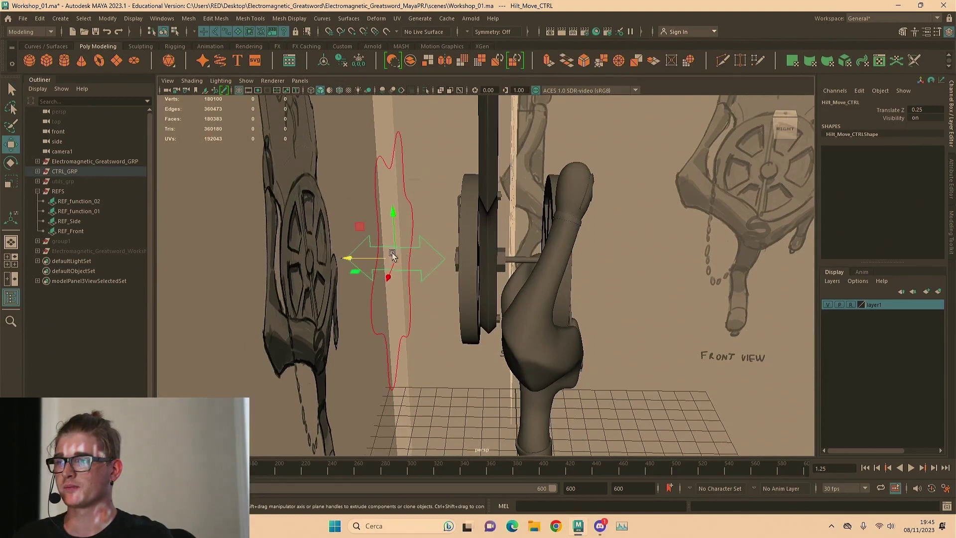
Select DEF_Broken_Blade between the separated wheels to point out the blade
scroll(561, 284, "down", 4)
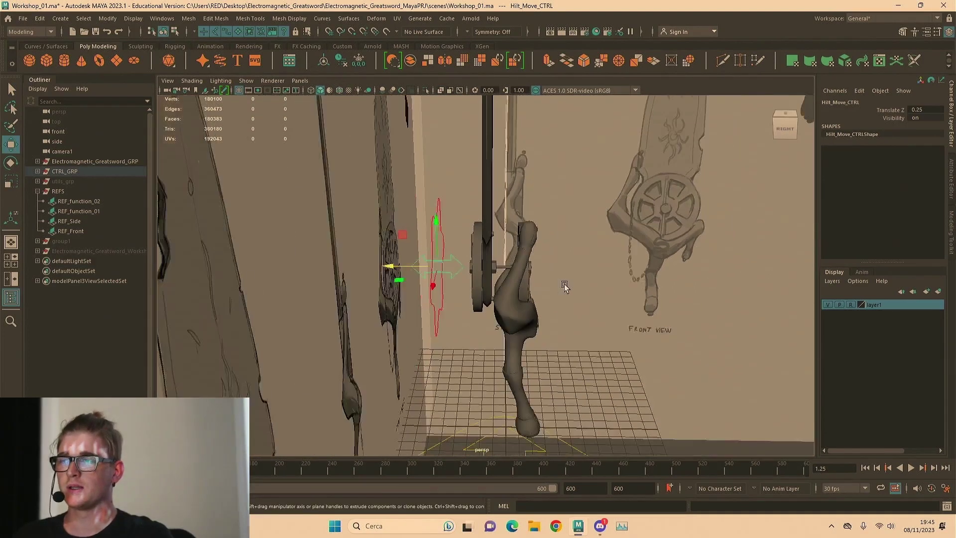
scroll(558, 276, "up", 3)
scroll(558, 279, "up", 1)
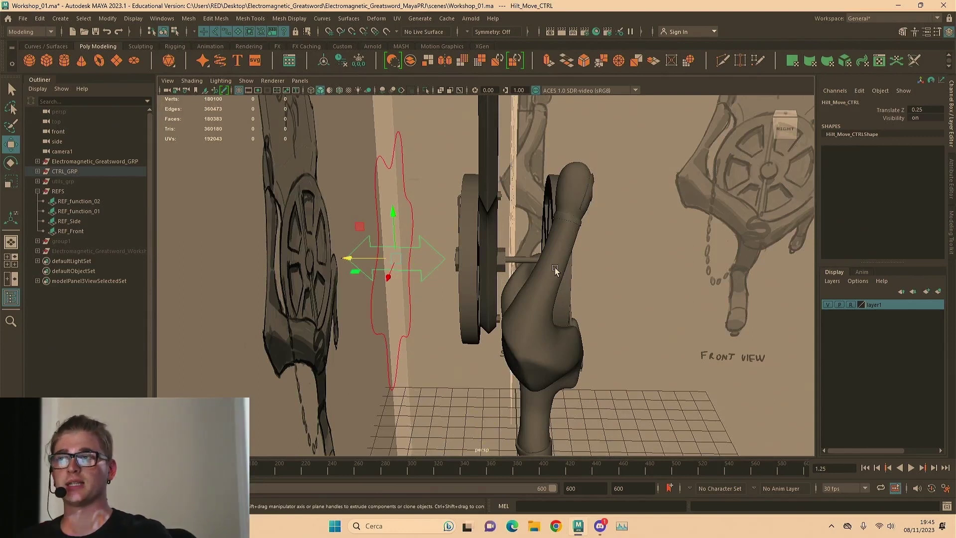
left_click(485, 170)
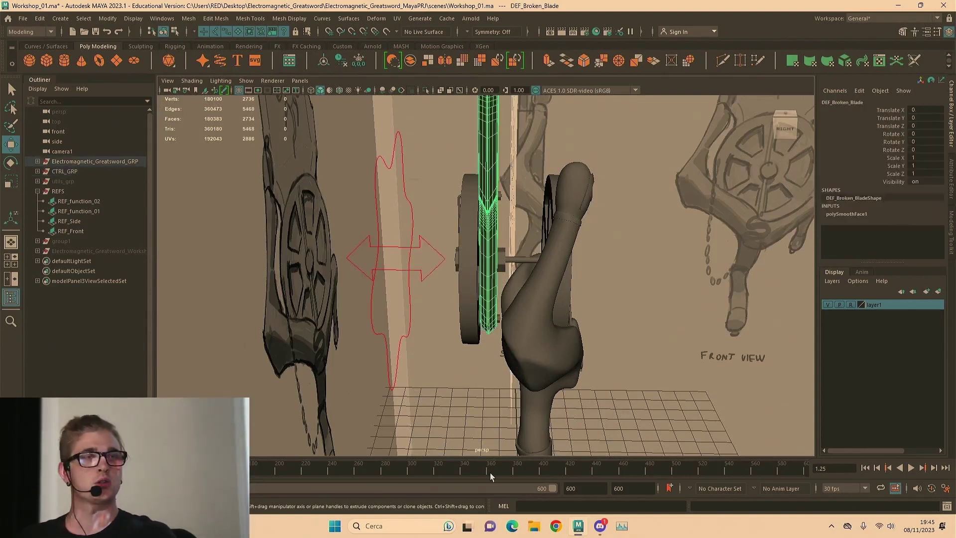
key("q")
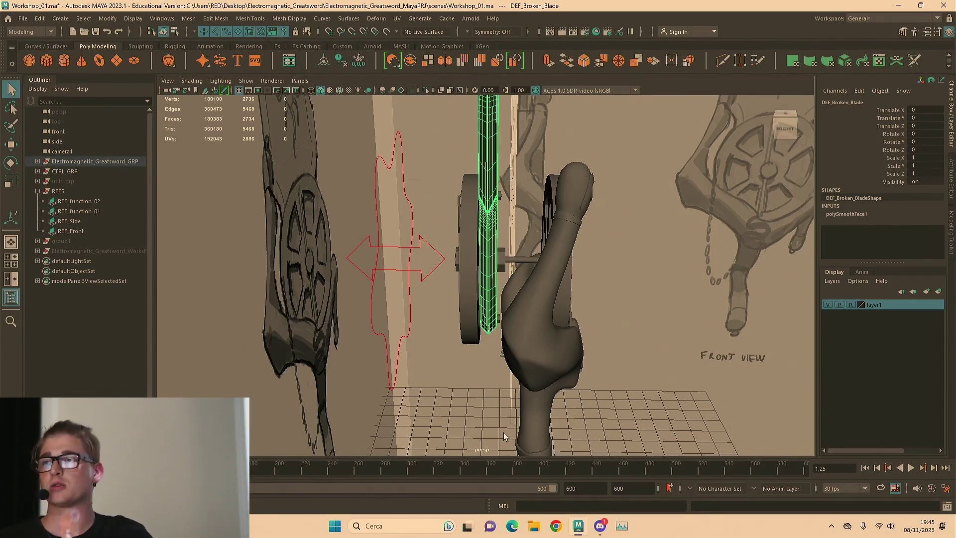
Slide Hilt_Move_CTRL back along its Translate Z axis to bring the hilt and blade together
left_click(422, 241)
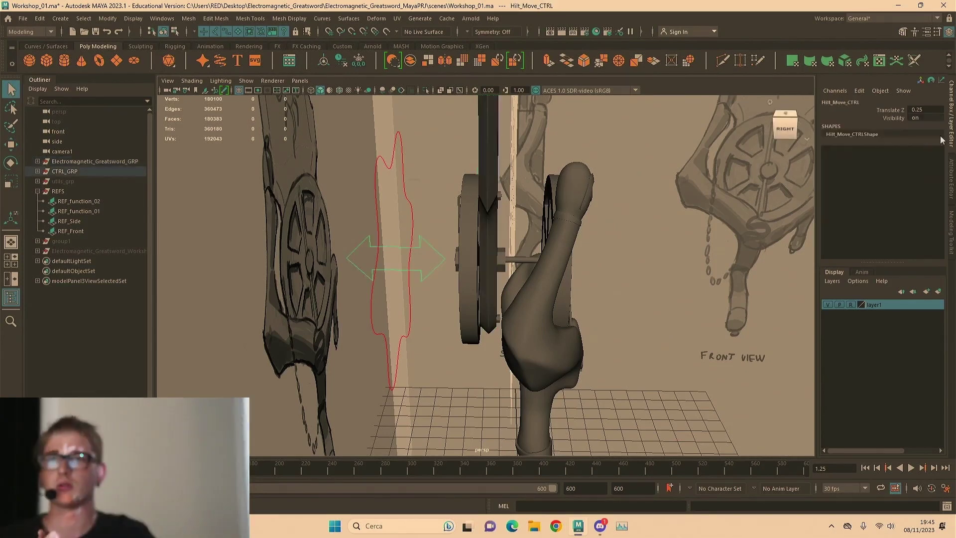
left_click(895, 110)
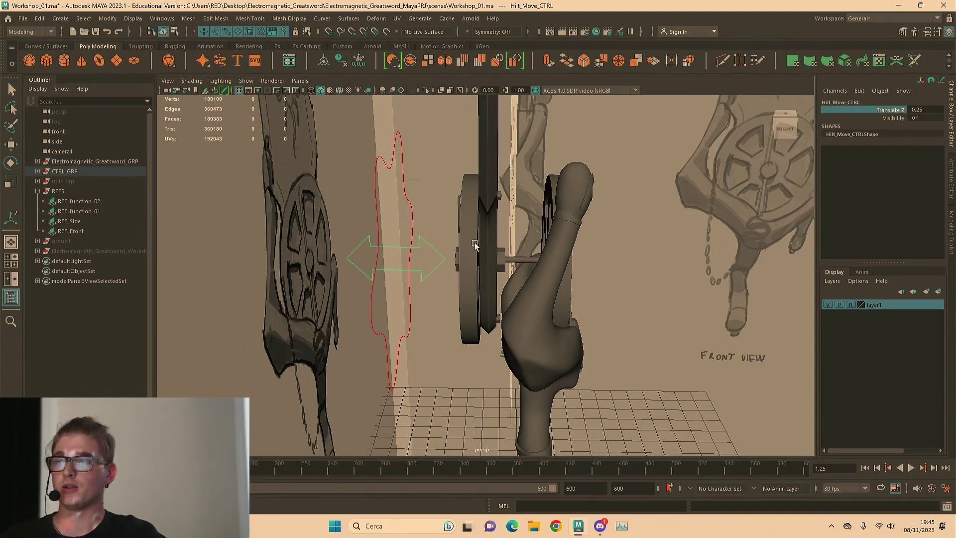
key("w")
left_click_drag(360, 264, 390, 263)
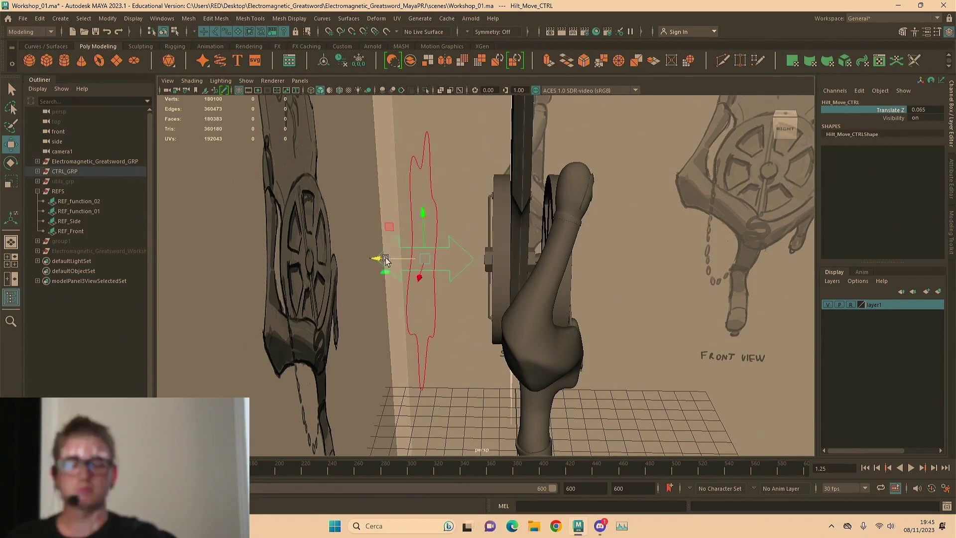
Undo the last slide of Hilt_Move_CTRL to separate the hilt from the blade again
left_click(409, 212)
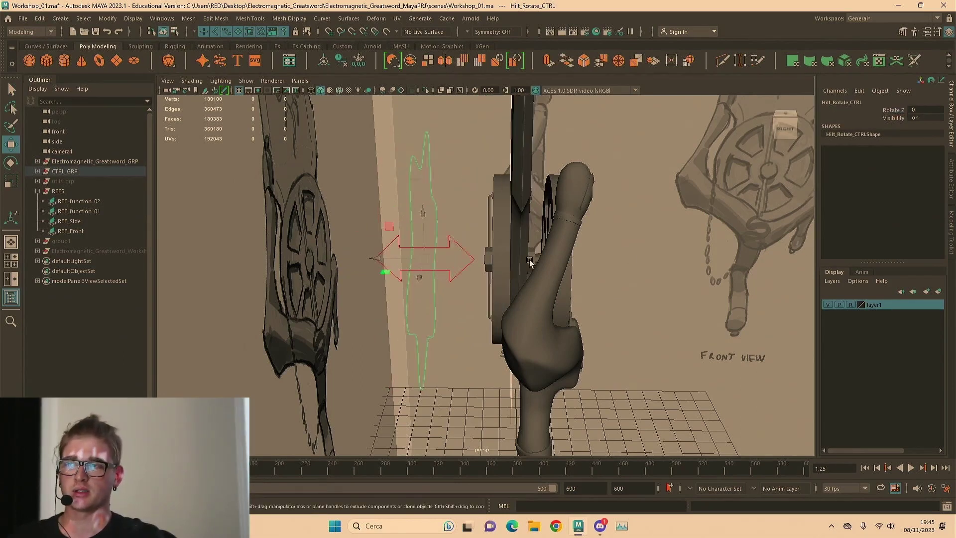
key("ctrl+z")
key("ctrl+z")
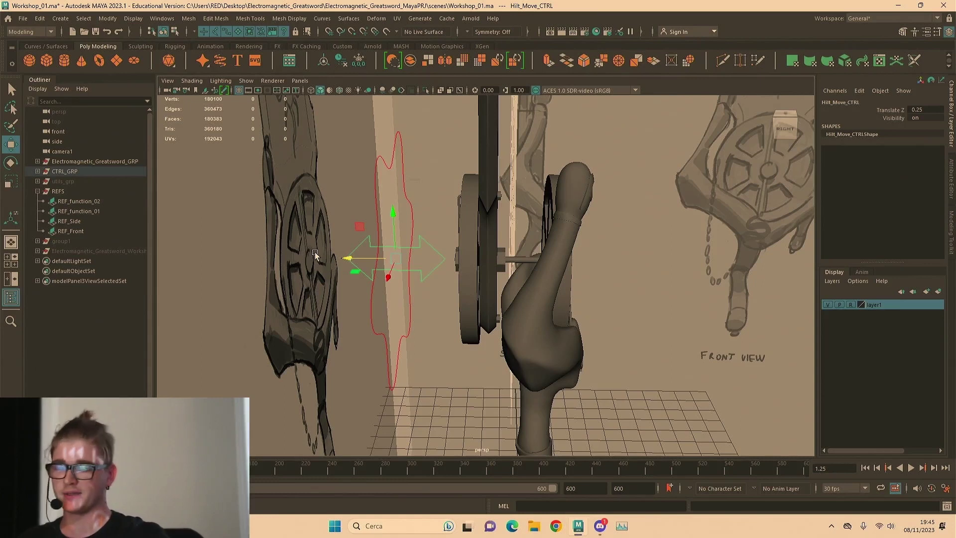
Select the bent upper pipe on the front wheel and examine it up close from several angles
left_click_drag(533, 205, 557, 244, "alt")
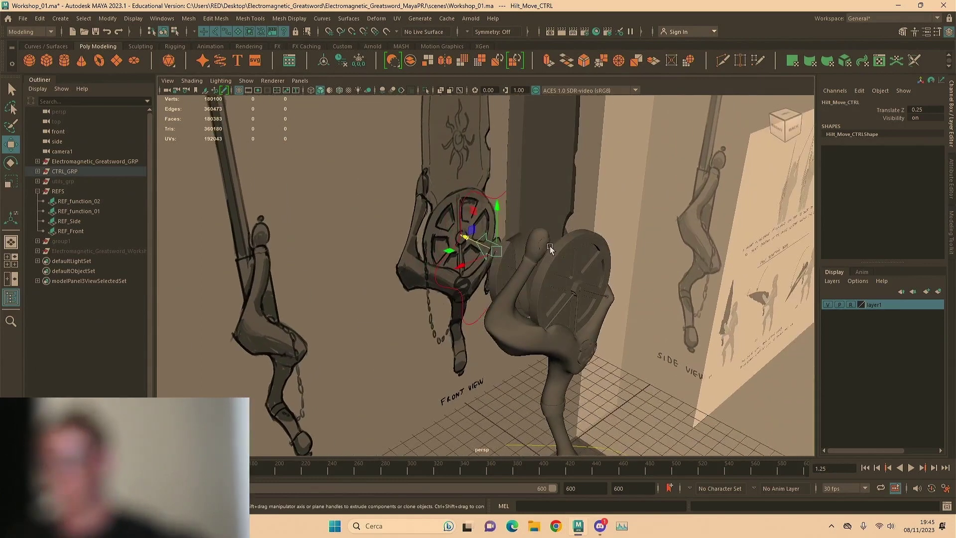
key("q")
scroll(563, 241, "up", 4)
left_click_drag(503, 211, 551, 205, "alt")
scroll(550, 205, "up", 3)
middle_click_drag(551, 205, 560, 330, "alt")
mouse_move(559, 330)
left_mouse_down("alt")
mouse_move(613, 293)
mouse_move(522, 290)
mouse_move(478, 247)
left_mouse_up("alt")
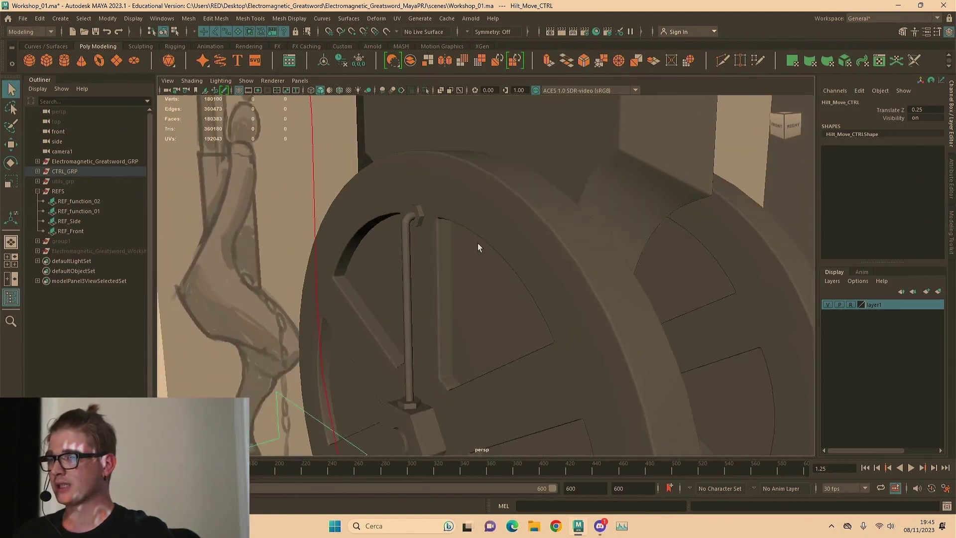
left_click(405, 234)
key("f")
left_click_drag(649, 228, 544, 241, "alt")
right_click_drag(544, 241, 602, 231, "alt")
left_click_drag(601, 231, 492, 236, "alt")
Select DEF_Broken_Blade between the wheels and then DEF_F_Bolt_5 on the axle to inspect how the parts connect
left_click(552, 169)
left_click_drag(552, 169, 516, 232, "alt")
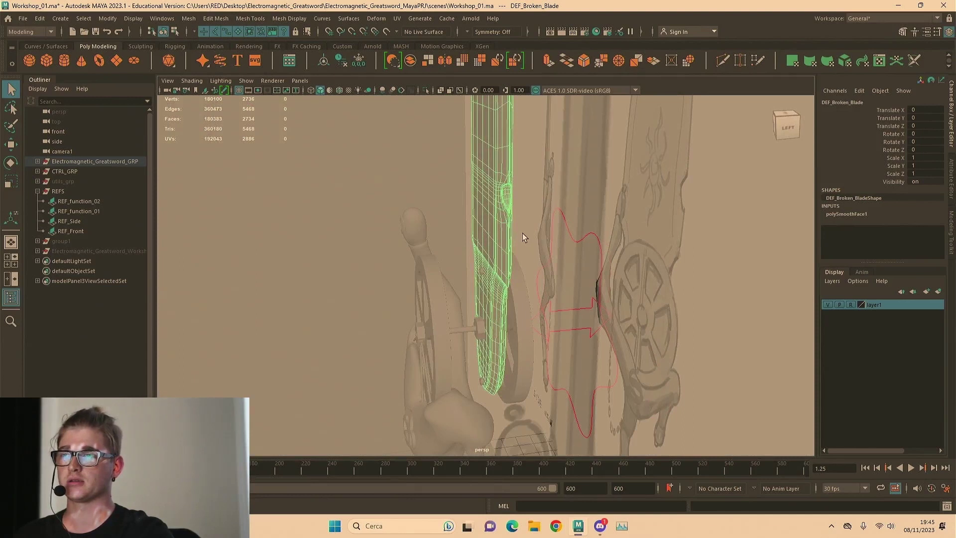
left_click_drag(424, 244, 464, 260, "alt")
right_click_drag(464, 260, 466, 261, "alt")
left_click_drag(467, 261, 529, 257, "alt")
right_click_drag(528, 257, 697, 272, "alt")
left_click_drag(698, 271, 518, 264, "alt")
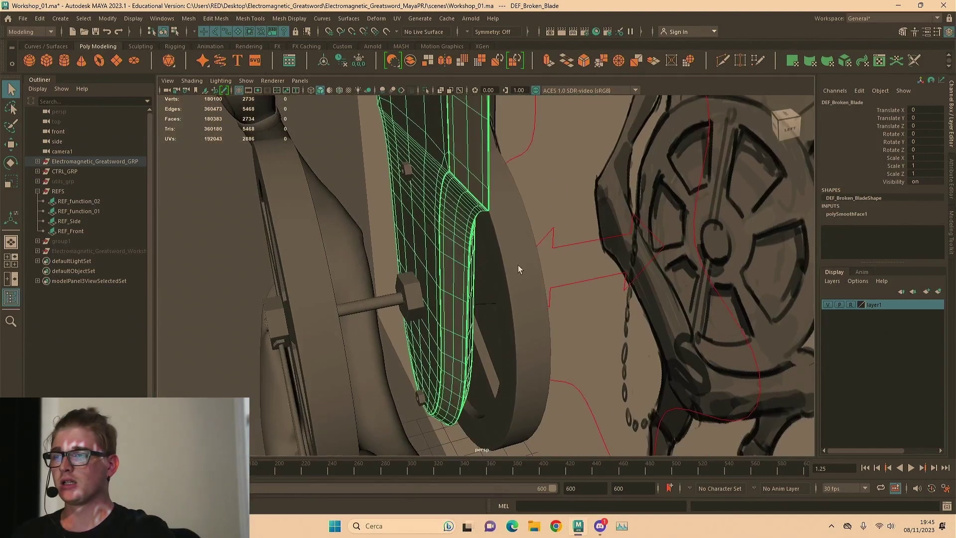
left_click(411, 292)
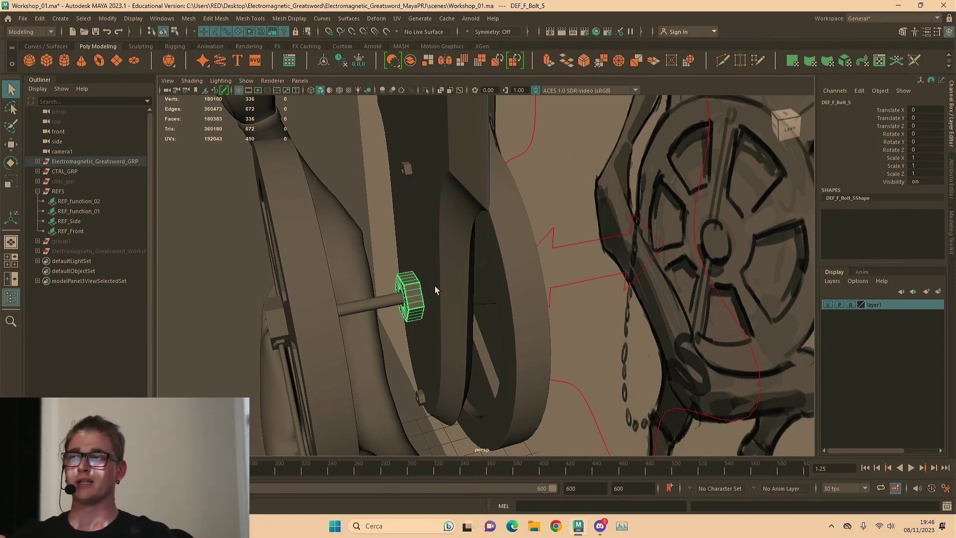
Select DEF_F_Top_Pipe on the front wheel and turn on X-ray display to examine its path through the wheel and blade
left_click_drag(434, 286, 562, 174, "alt")
left_click(565, 181)
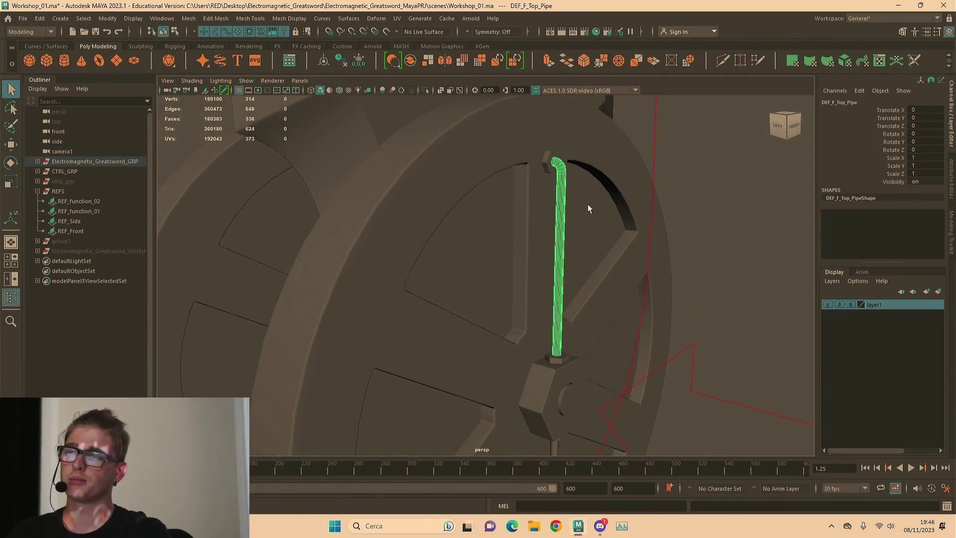
left_click(440, 90)
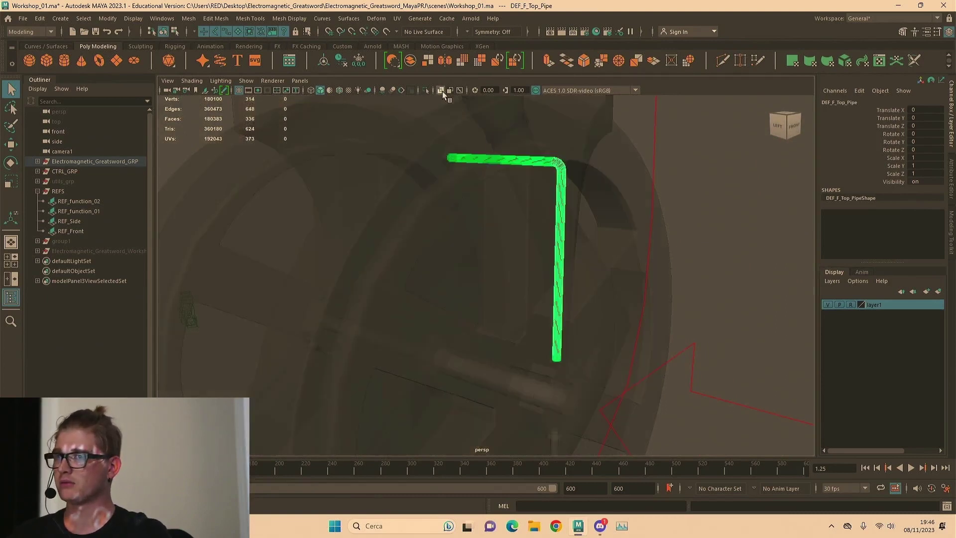
left_click_drag(528, 219, 582, 267, "alt")
middle_click_drag(582, 267, 575, 113, "alt")
left_click_drag(576, 113, 502, 258, "alt")
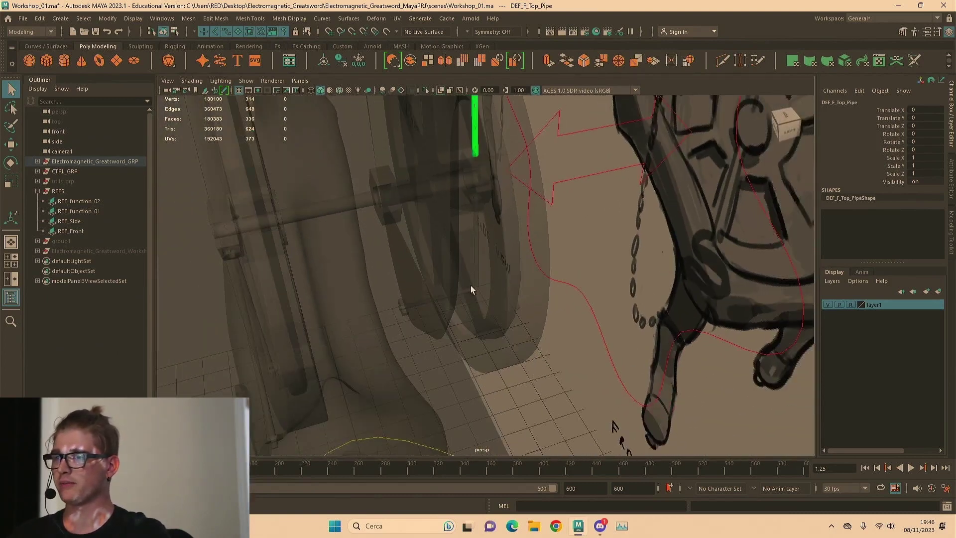
Add DEF_F_Bot_Pipe to the selection, examine both pipes through the wheel, and turn off X-ray display
left_click_drag(472, 288, 449, 264, "alt")
mouse_move(572, 330)
middle_mouse_down("alt")
mouse_move(652, 265)
mouse_move(643, 242)
middle_mouse_up("alt")
left_click(616, 272, "shift")
left_click_drag(509, 258, 593, 279, "alt")
right_click_drag(593, 279, 437, 261, "alt")
middle_click_drag(436, 261, 584, 395, "alt")
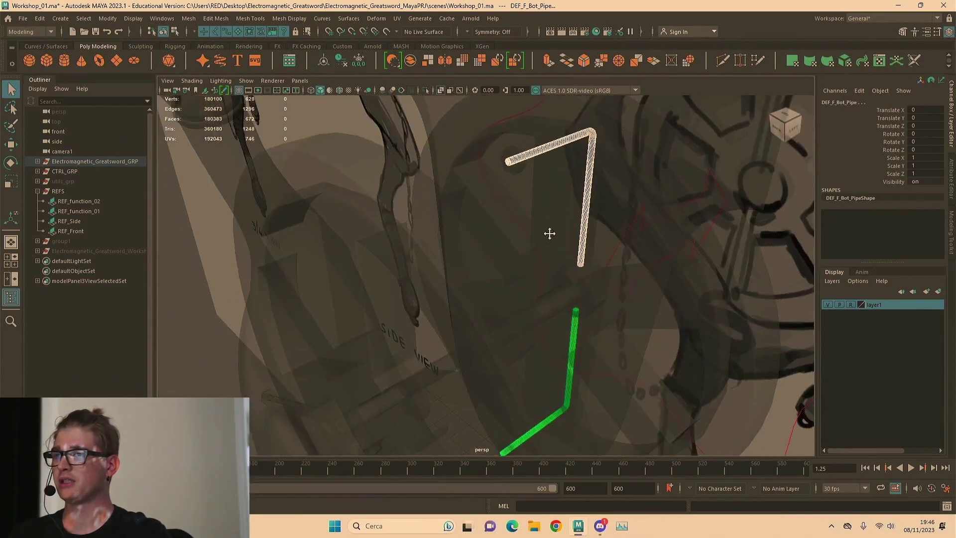
middle_click_drag(548, 232, 557, 303, "alt")
left_click(440, 90)
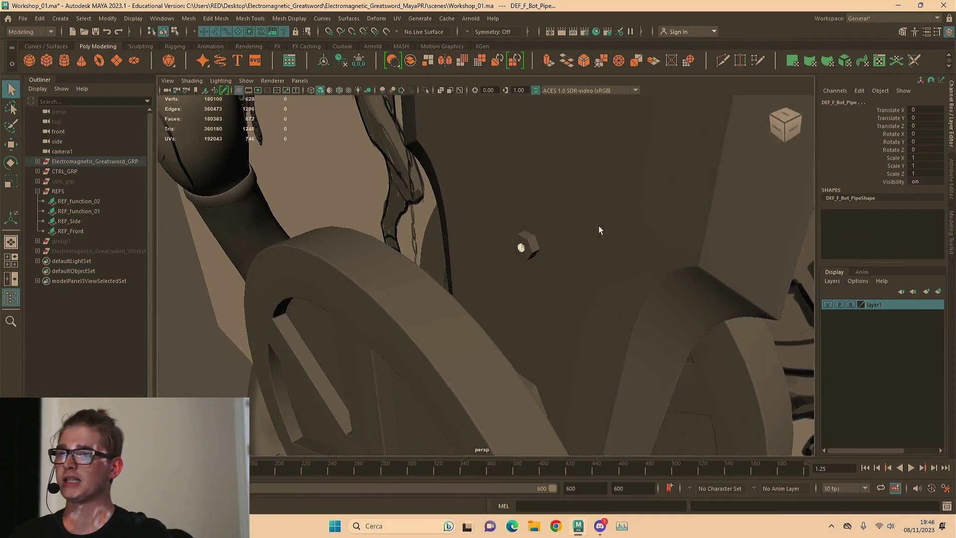
Select DEF_F_Bolt_6 on the inner face of the blade and examine its position relative to the wheels
left_click(539, 242)
key("f")
scroll(542, 226, "down", 4)
mouse_move(542, 226)
left_mouse_down("alt")
mouse_move(572, 284)
mouse_move(687, 291)
mouse_move(661, 277)
mouse_move(685, 271)
left_mouse_up("alt")
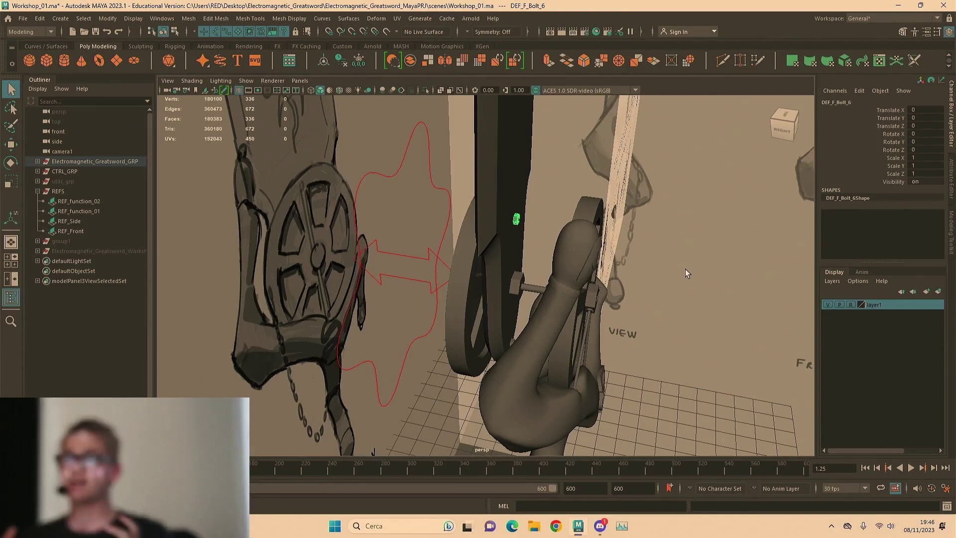
scroll(573, 234, "up", 5)
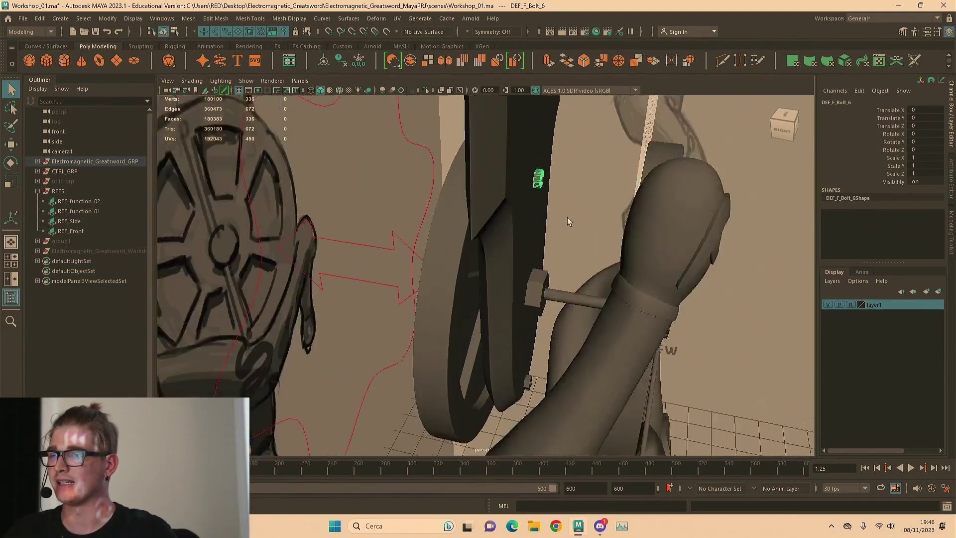
scroll(546, 204, "down", 3)
Hide the bolts and pipes that fasten the front wheel to the blade
left_click(533, 195)
key("h")
left_click(523, 368)
key("h")
left_click(521, 367)
key("h")
scroll(552, 283, "down", 4)
Select DEF_Broken_Blade and activate its Rotate Y channel to demonstrate how the unfastened blade could turn
left_click(489, 205)
left_click_drag(647, 209, 591, 253, "alt")
key("e")
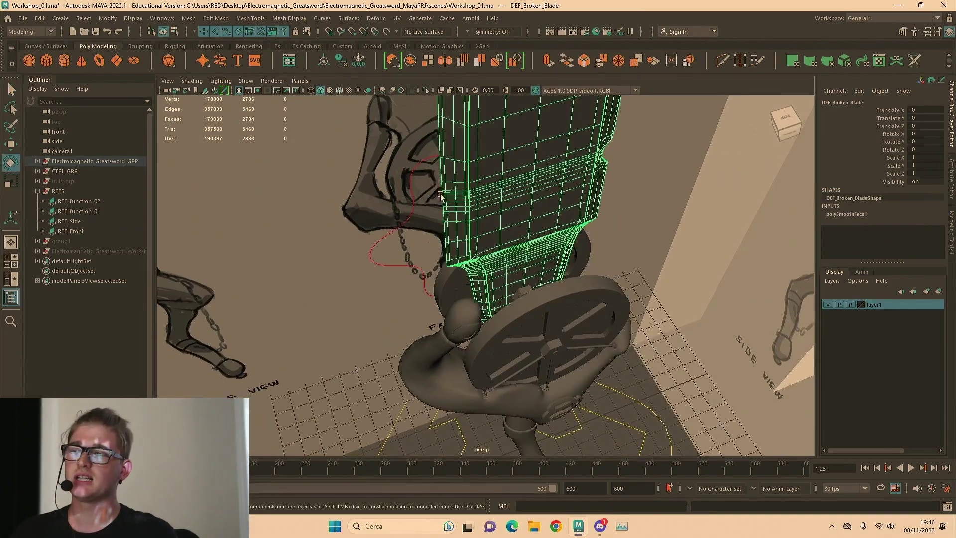
left_click_drag(516, 202, 810, 195, "alt")
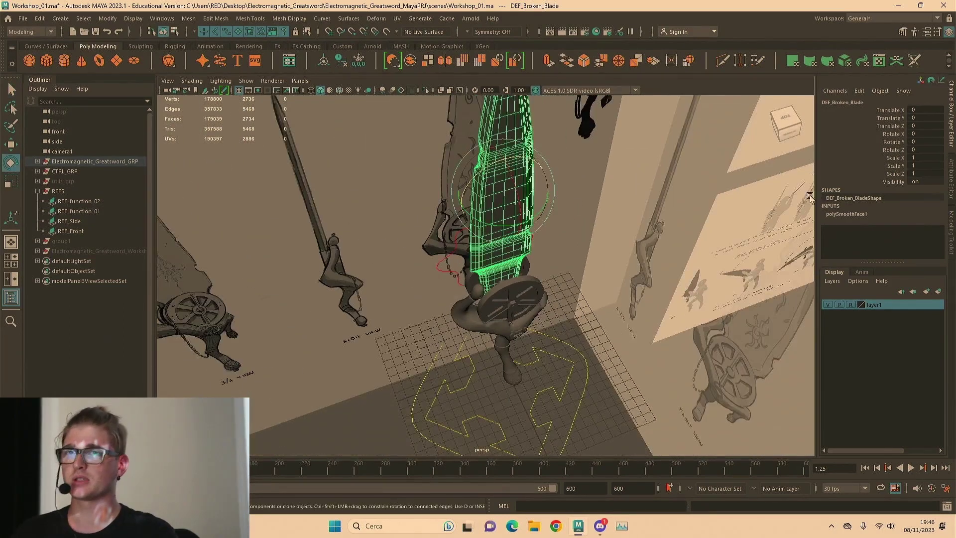
left_click(890, 141)
key("q")
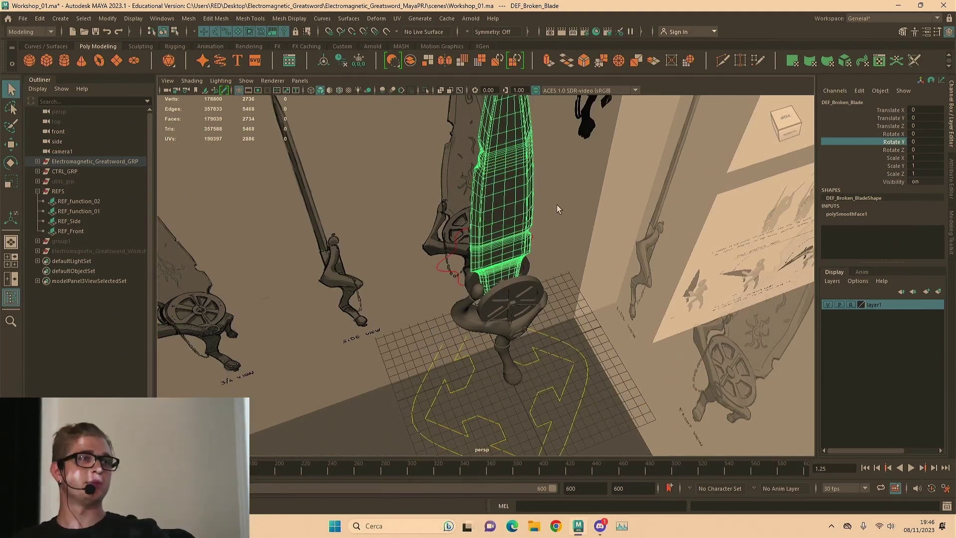
Undo the hiding of the front wheel's bolts and pipes
key("ctrl+z")
key("ctrl+z")
key("ctrl+z")
key("ctrl+z")
key("ctrl+z")
scroll(507, 249, "up", 6)
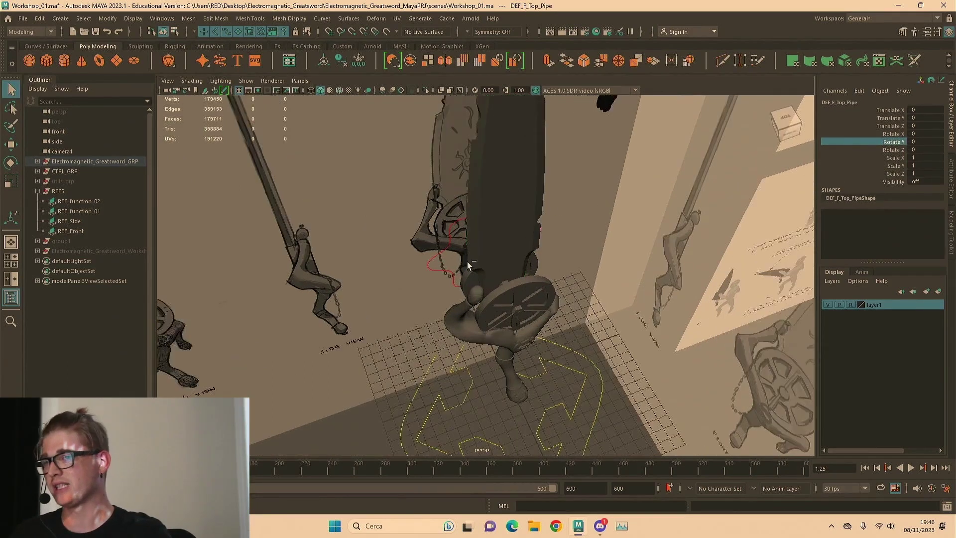
key("ctrl+z")
key("ctrl+z")
scroll(587, 255, "up", 4)
left_click_drag(561, 273, 672, 248, "alt")
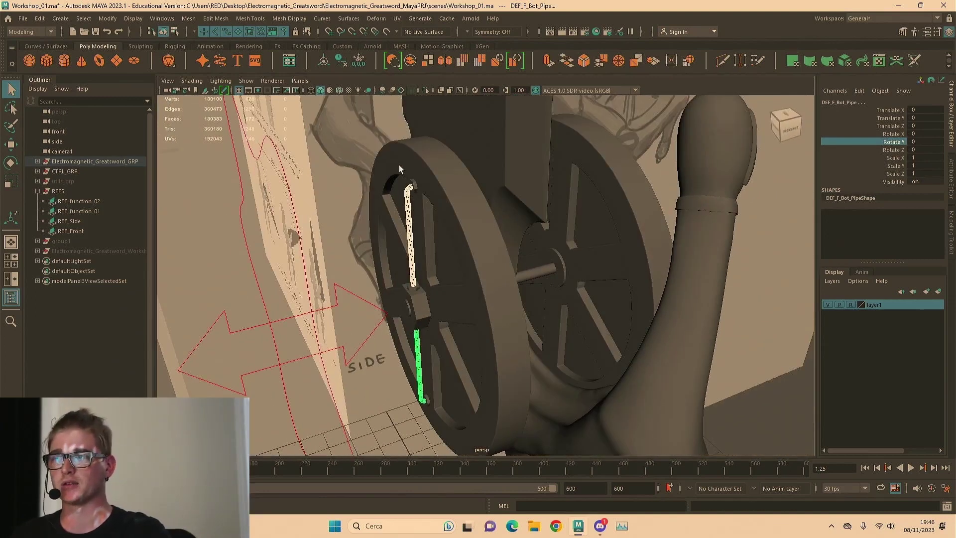
key("ctrl+z")
key("ctrl+z")
key("ctrl+z")
key("ctrl+z")
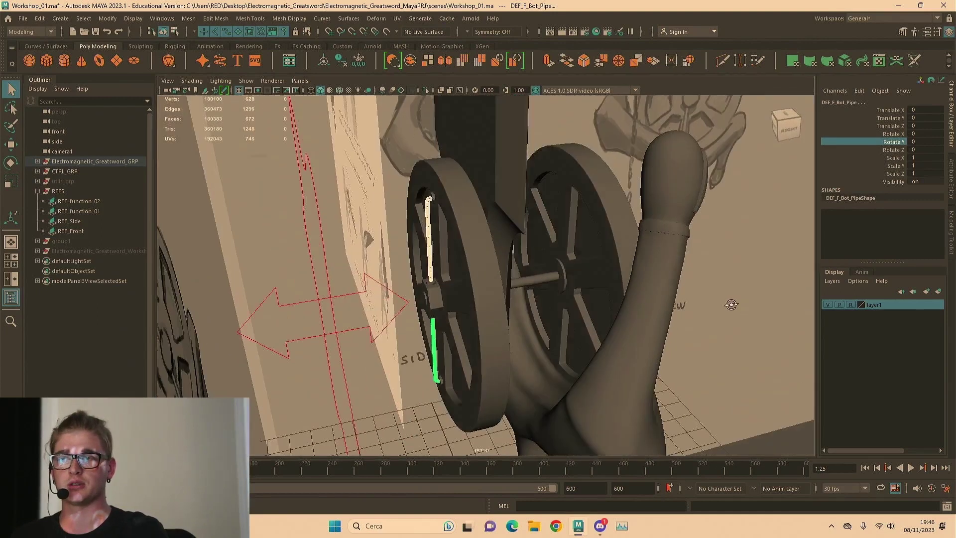
key("ctrl+z")
key("ctrl+z")
key("ctrl+z")
key("ctrl+z")
key("ctrl+z")
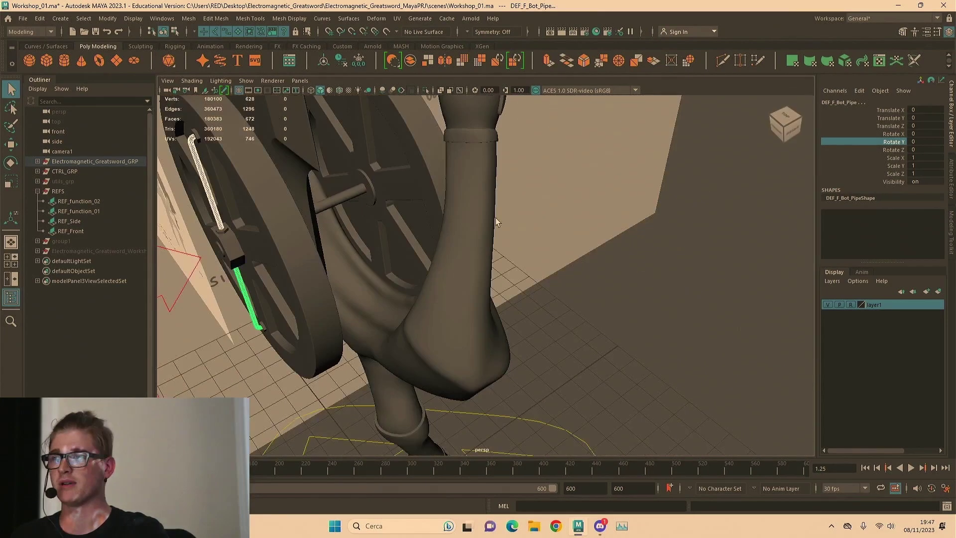
Examine the small bolt on the blade's inner face and the overall sword beside its reference sketches
scroll(509, 241, "up", 3)
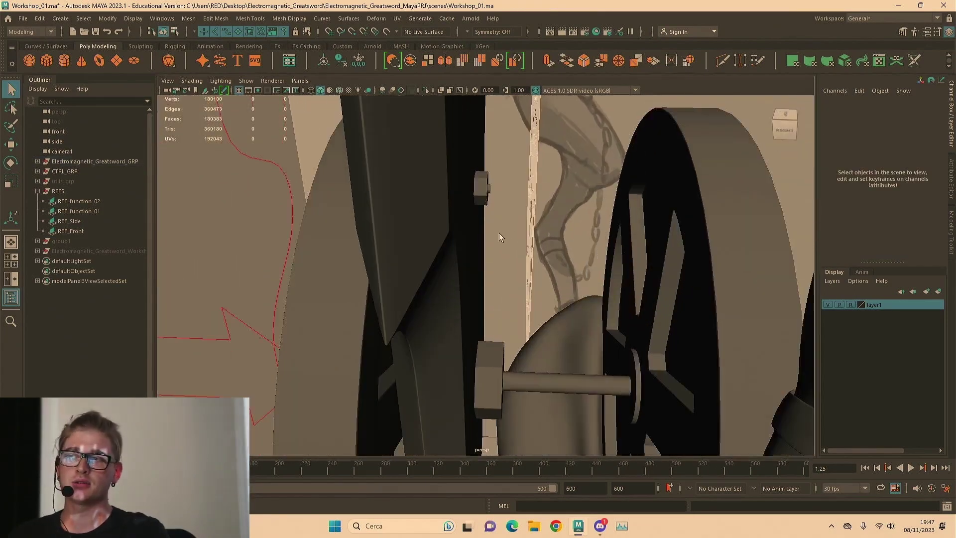
left_click_drag(499, 233, 484, 234, "alt")
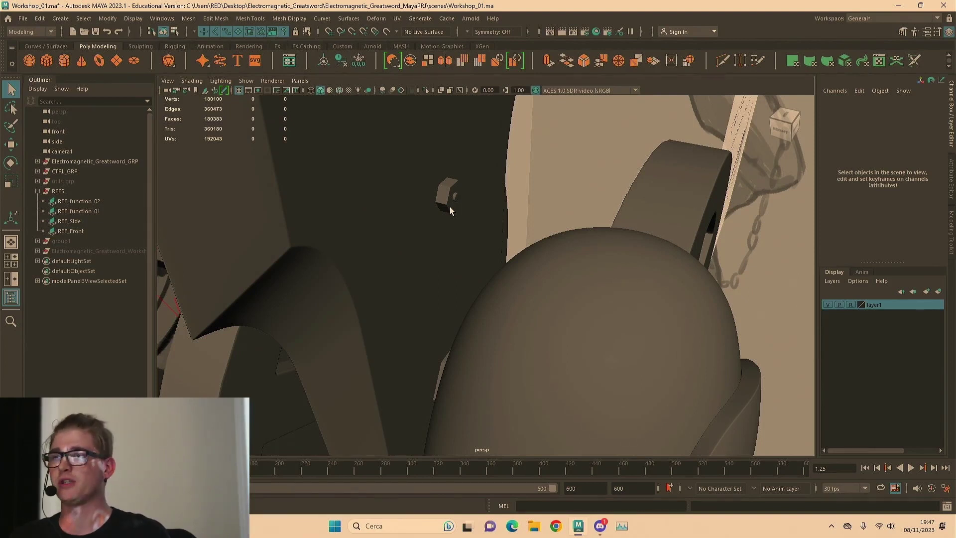
left_click_drag(450, 207, 522, 270, "alt")
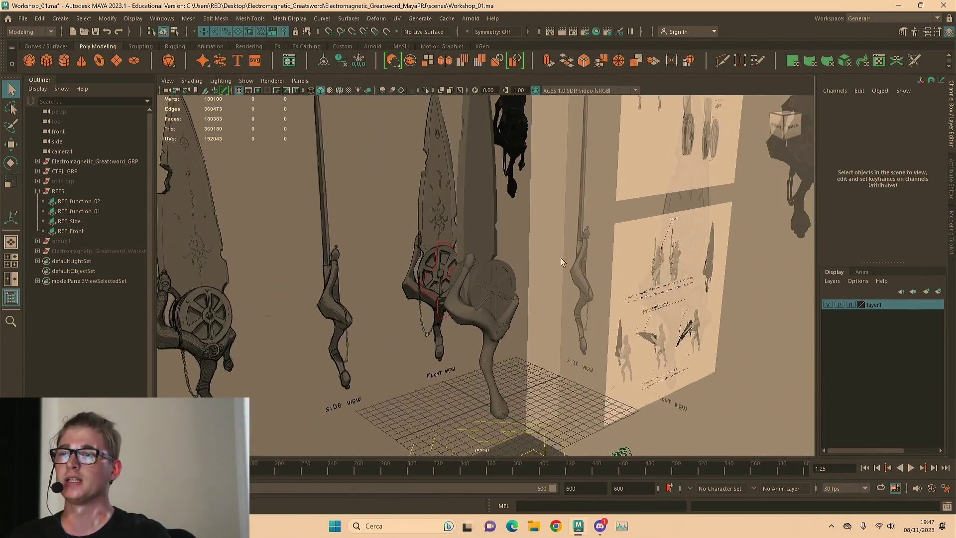
Switch to the orthographic side view and select the blade and hilt parts to compare them with the side reference sketch
key("space")
key("space")
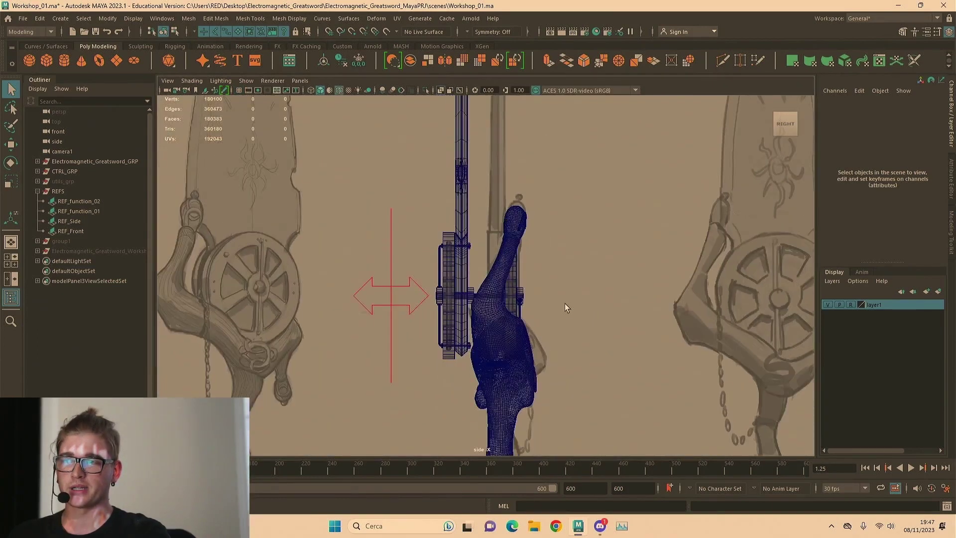
scroll(564, 303, "down", 4)
key("w")
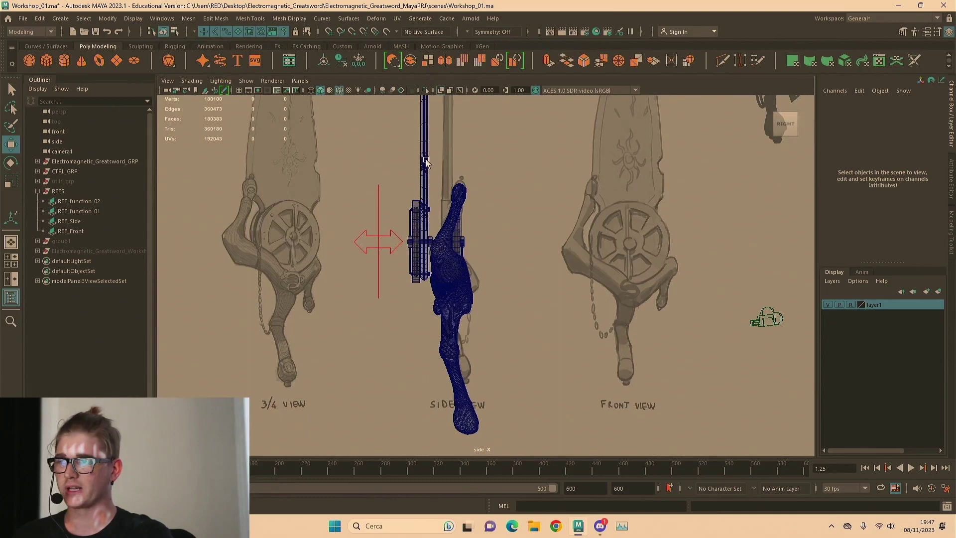
middle_click_drag(497, 150, 548, 279, "alt")
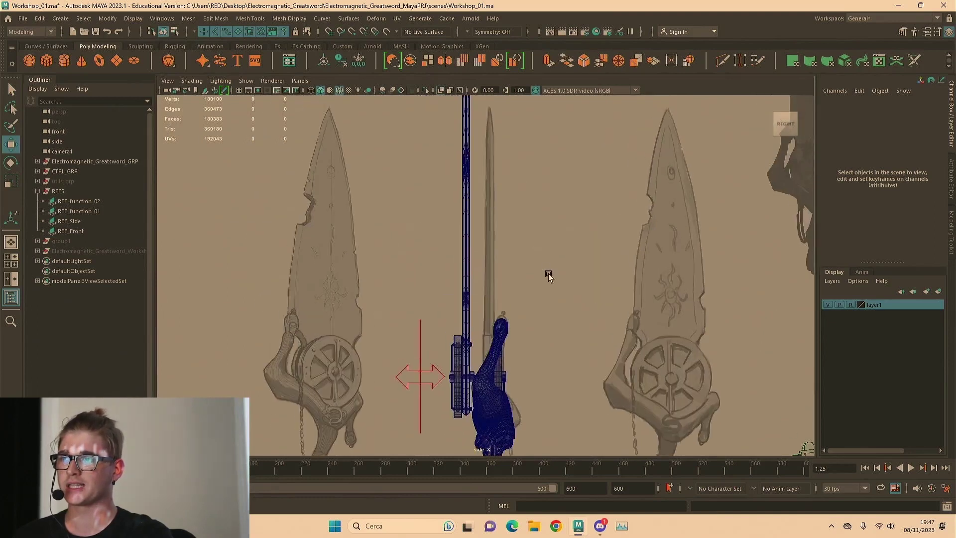
scroll(549, 276, "down", 2)
left_click(475, 340)
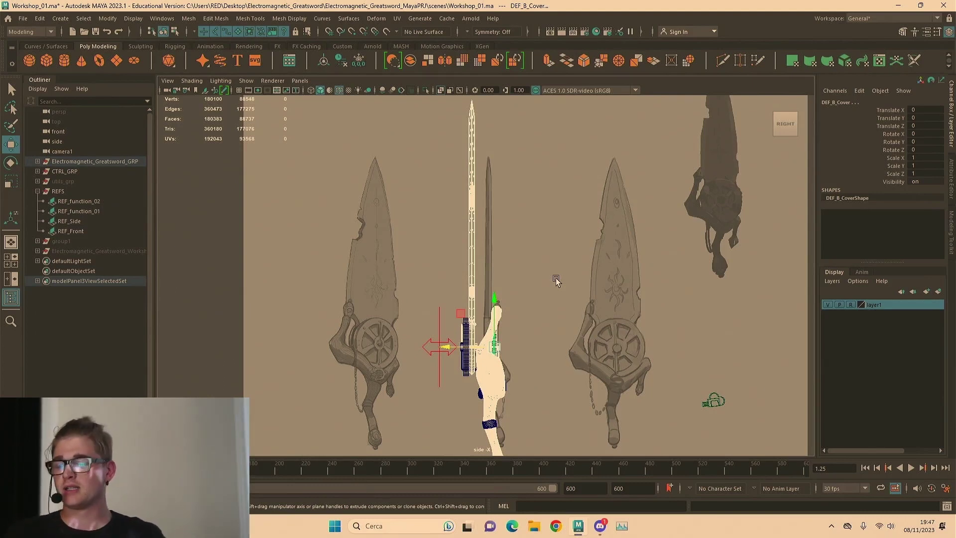
key("q")
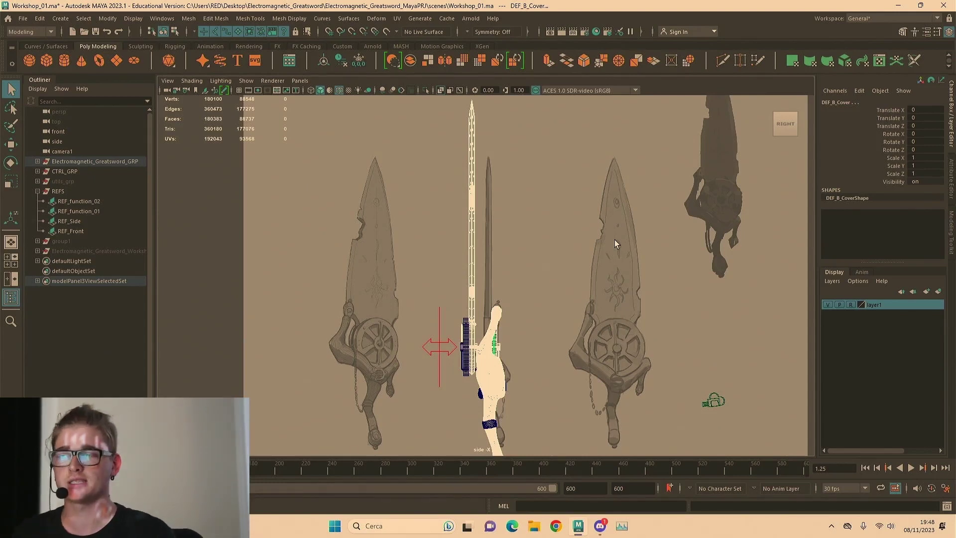
Return to the perspective view and select DEF_F_Gear to examine the front wheel up close
scroll(572, 224, "up", 5)
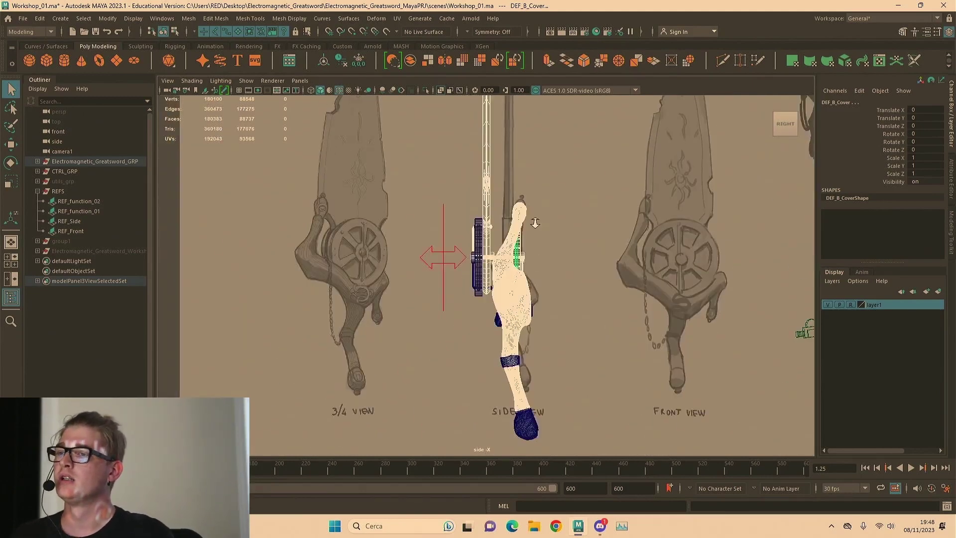
key("space")
key("space")
left_click_drag(613, 262, 688, 250, "alt")
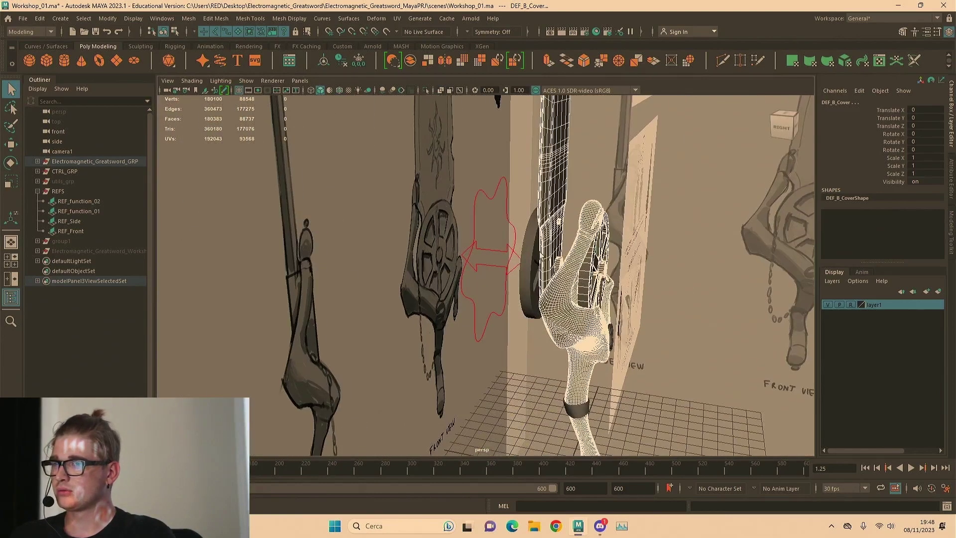
left_click(541, 256)
middle_click_drag(622, 264, 531, 247, "alt")
right_click_drag(531, 246, 667, 257, "alt")
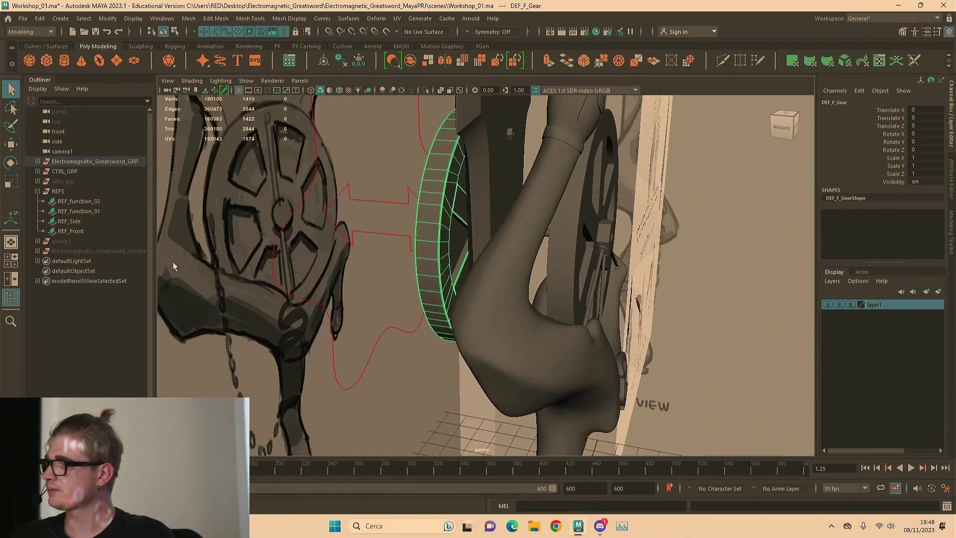
Slide Hilt_Move_CTRL to Translate Z 0 to close the hilt against the blade
left_click(380, 202)
key("f")
key("w")
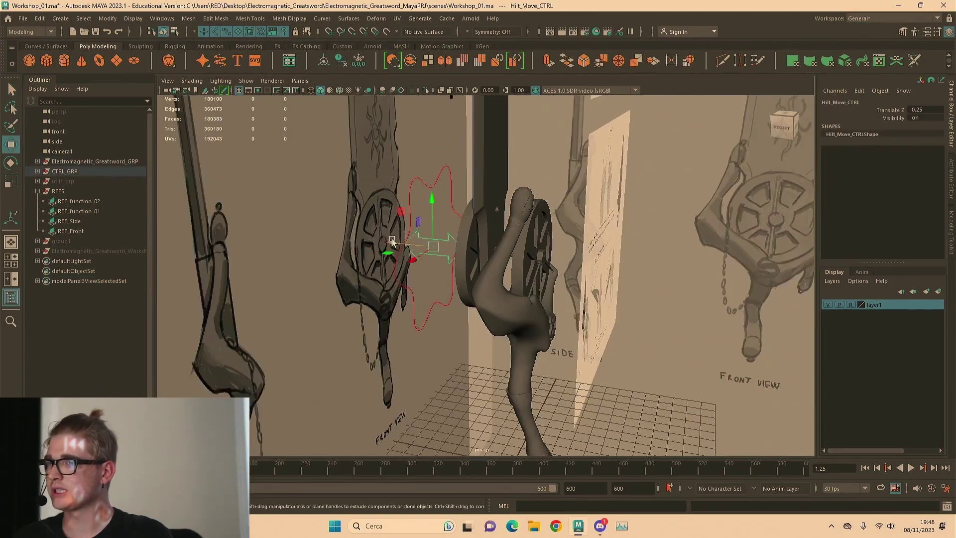
left_click_drag(580, 281, 505, 270, "alt")
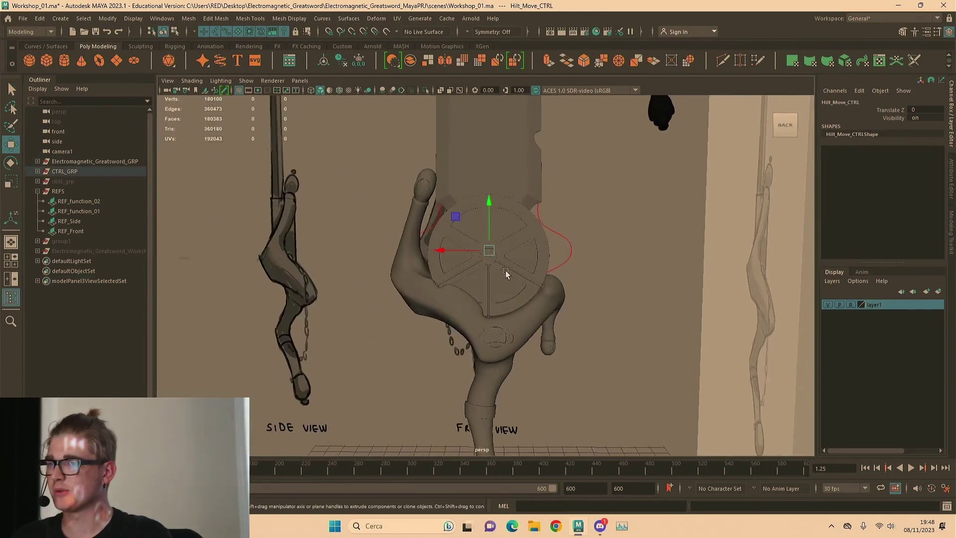
Select DEF_B_Gear in the back of the hilt and frame it for inspection
scroll(506, 271, "down", 4)
key("q")
left_click(508, 252)
key("f")
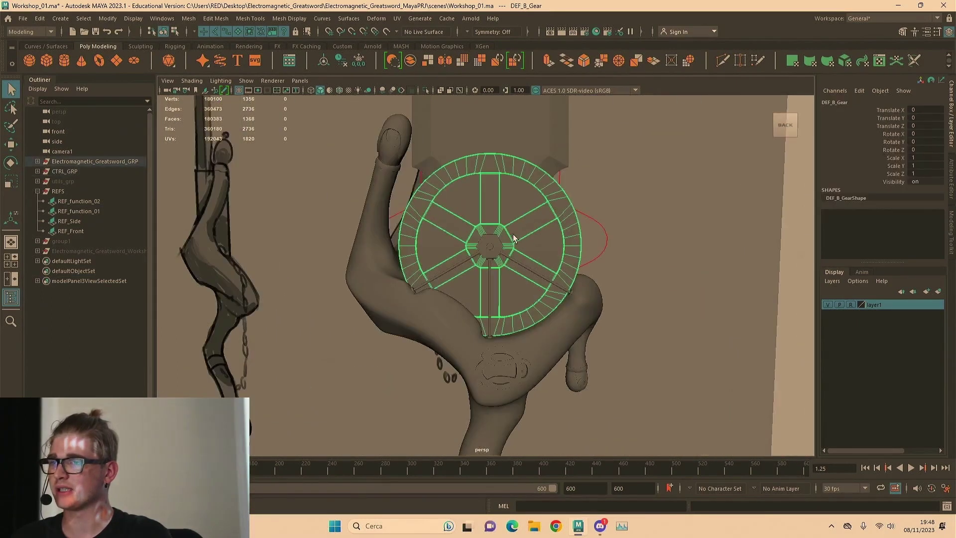
Examine the hub and retaining pipes of DEF_B_Gear up close at the back of the hilt
left_click_drag(537, 236, 617, 252, "alt")
right_click_drag(566, 197, 443, 210, "alt")
scroll(521, 227, "down", 3)
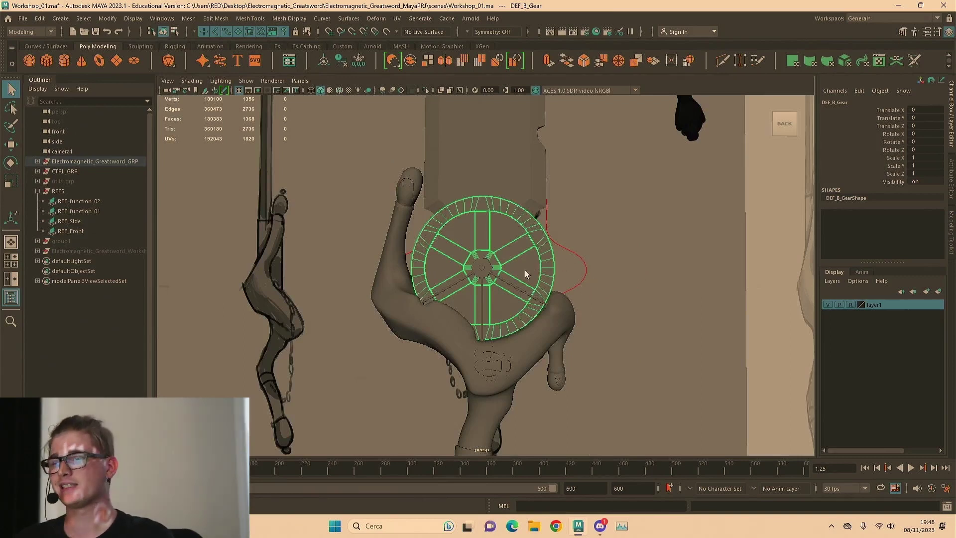
scroll(517, 276, "up", 10)
left_click_drag(517, 277, 525, 259, "alt")
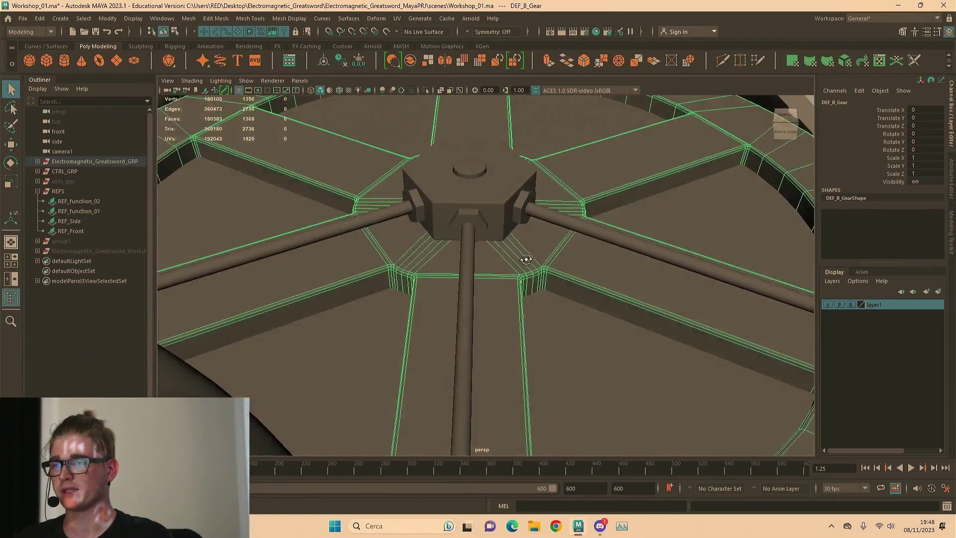
scroll(528, 259, "down", 8)
Try hiding DEF_B_Gear together with the hilt body to expose the blade, undo the hiding, and clear the selection
left_click(382, 316, "shift")
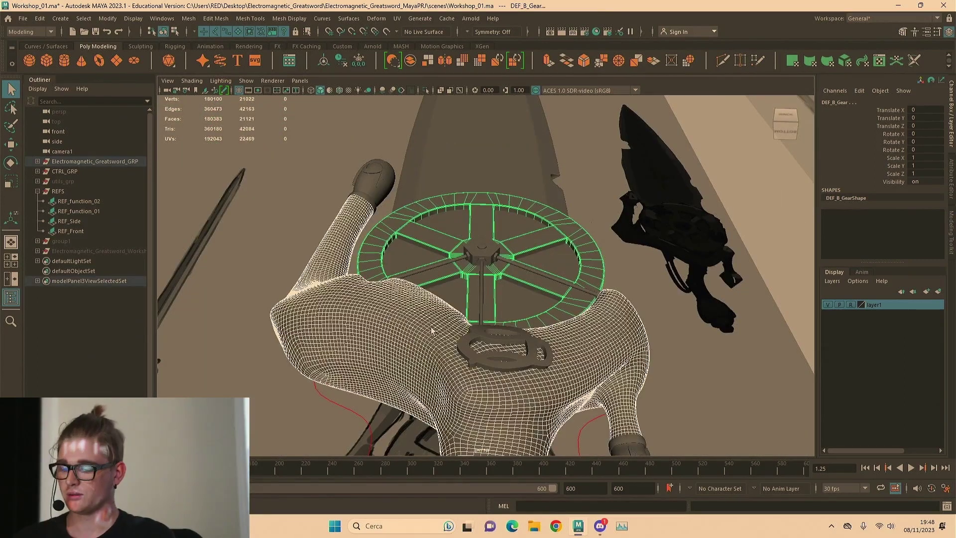
scroll(440, 259, "down", 5)
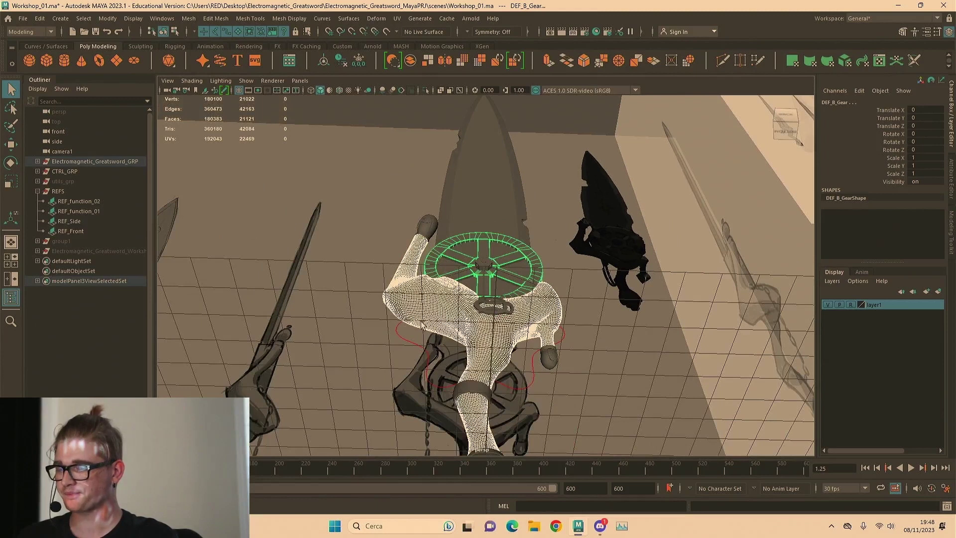
key("h")
left_click(490, 315)
key("ctrl+z")
key("ctrl+z")
key("ctrl+z")
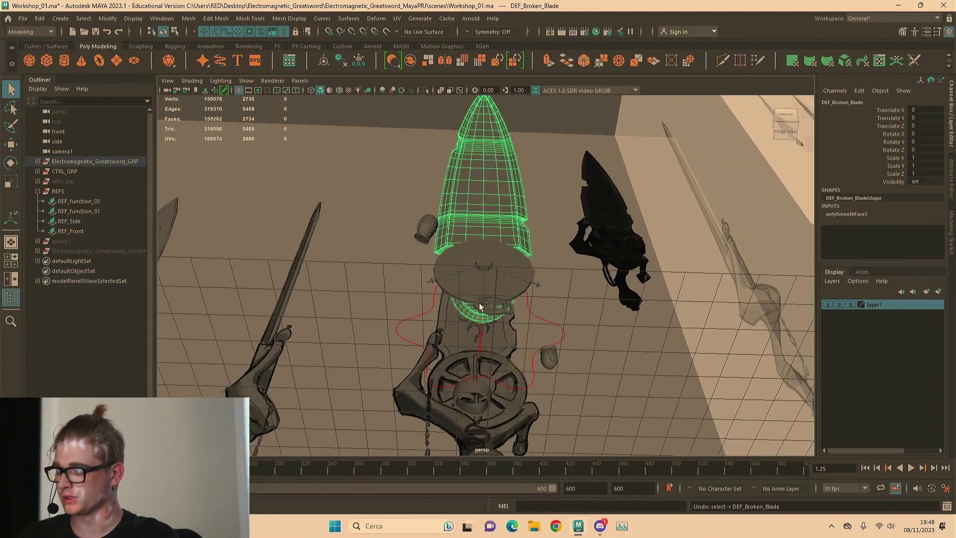
scroll(483, 265, "down", 5)
left_click(483, 171)
Select DEF_B_Gear and examine how its hub and three pipes attach to the hilt
scroll(490, 185, "up", 4)
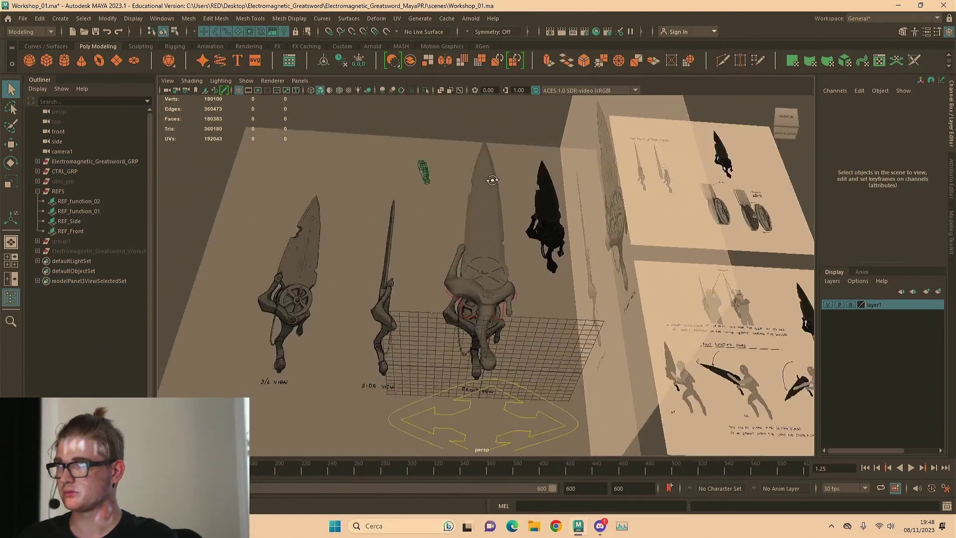
scroll(498, 190, "up", 5)
left_click_drag(496, 218, 510, 269, "alt")
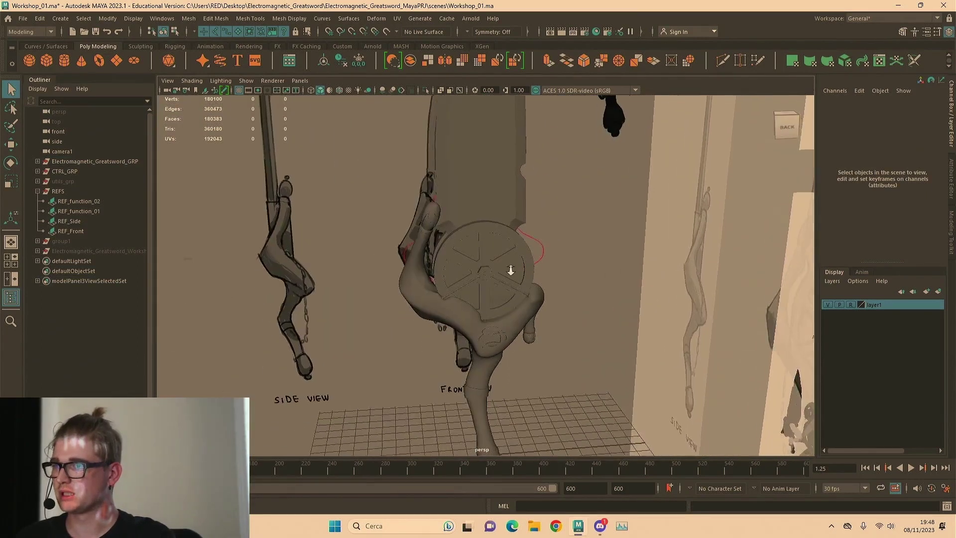
scroll(608, 239, "up", 8)
scroll(585, 254, "down", 2)
left_click(496, 167)
scroll(529, 219, "up", 3)
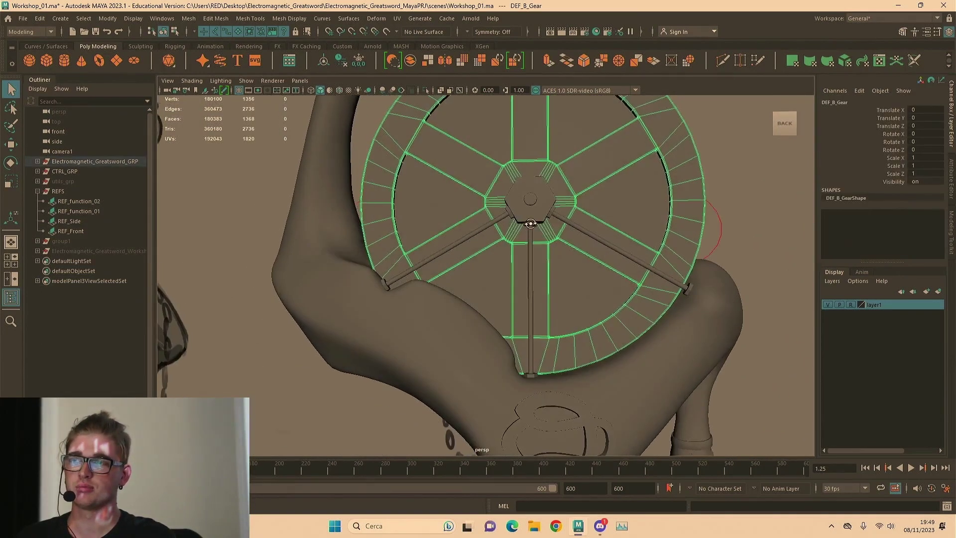
left_click_drag(530, 223, 544, 228, "alt")
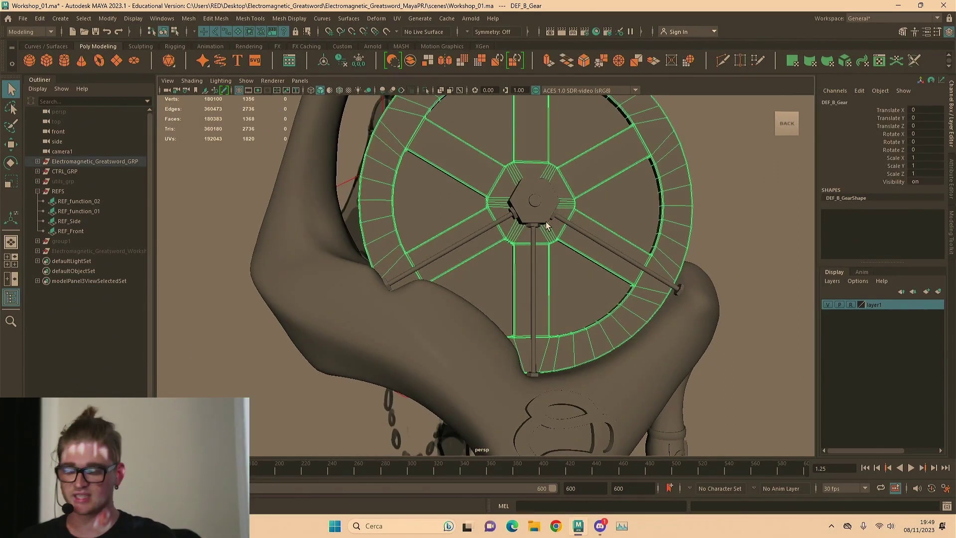
left_click_drag(527, 256, 503, 222, "alt")
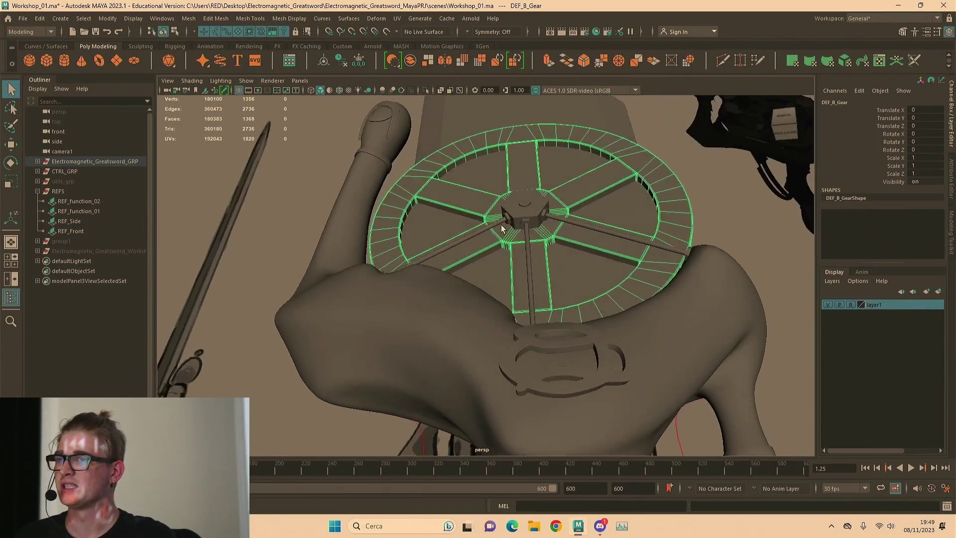
right_click_drag(503, 222, 677, 226, "alt")
middle_click_drag(677, 226, 596, 235, "alt")
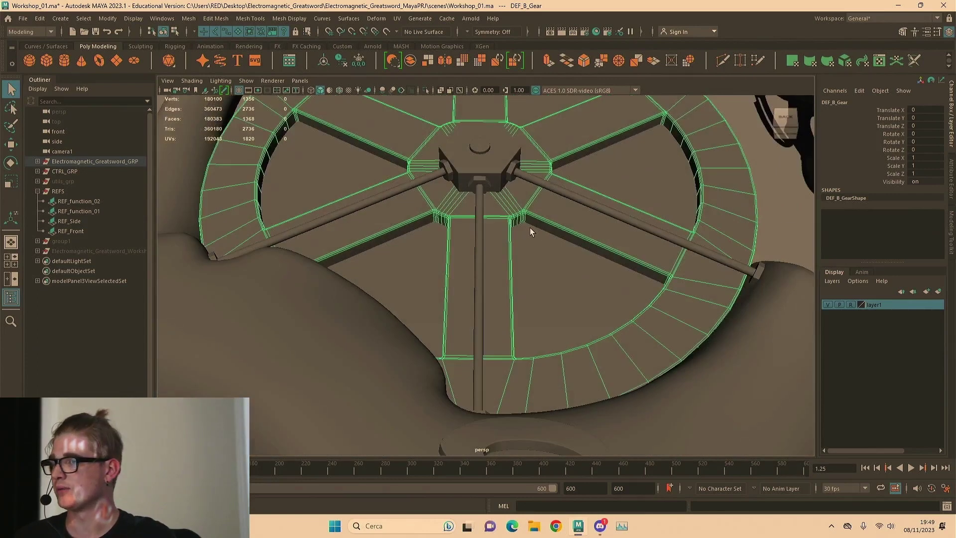
scroll(530, 228, "down", 1)
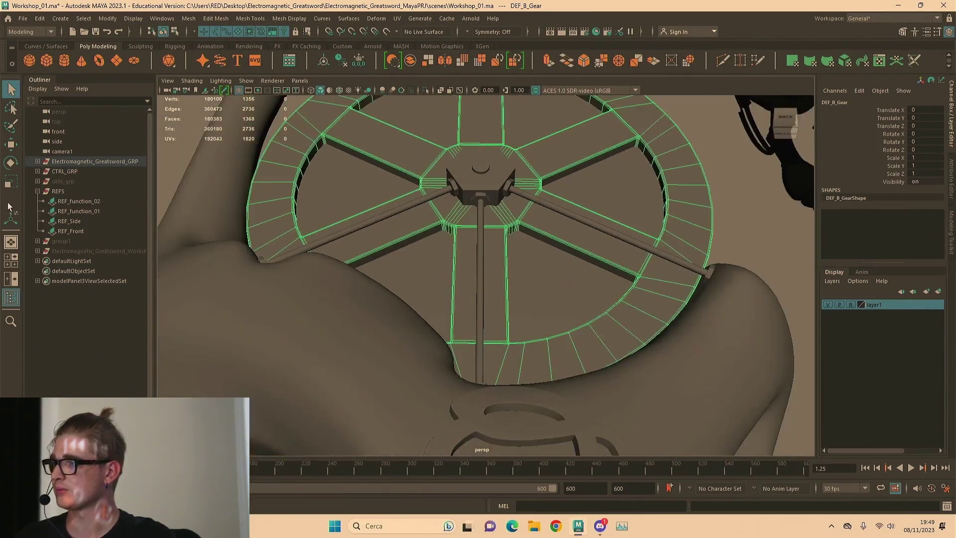
Deselect the gear, switch to the orthographic front view and turn off its isolated display
scroll(495, 214, "down", 10)
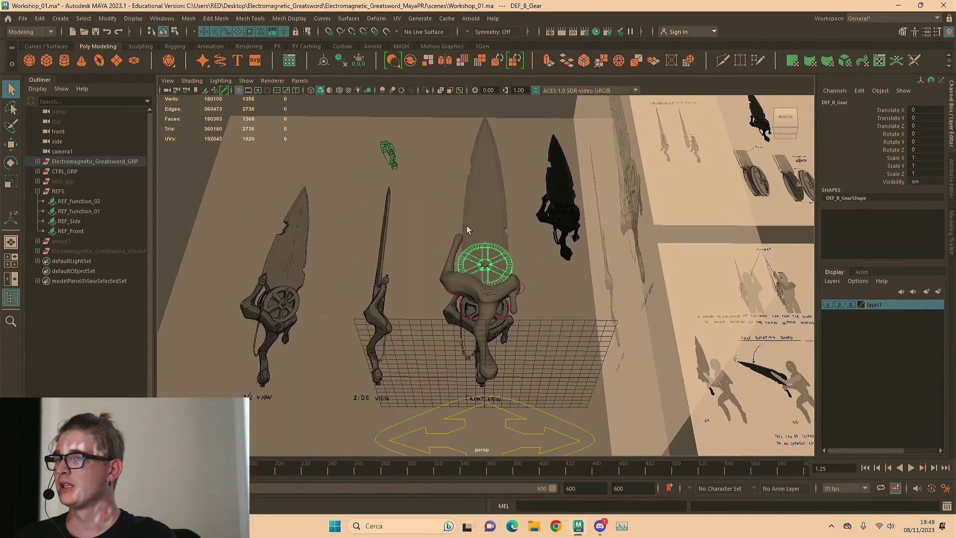
left_click(437, 117)
scroll(469, 190, "down", 3)
left_click_drag(469, 190, 461, 250, "alt")
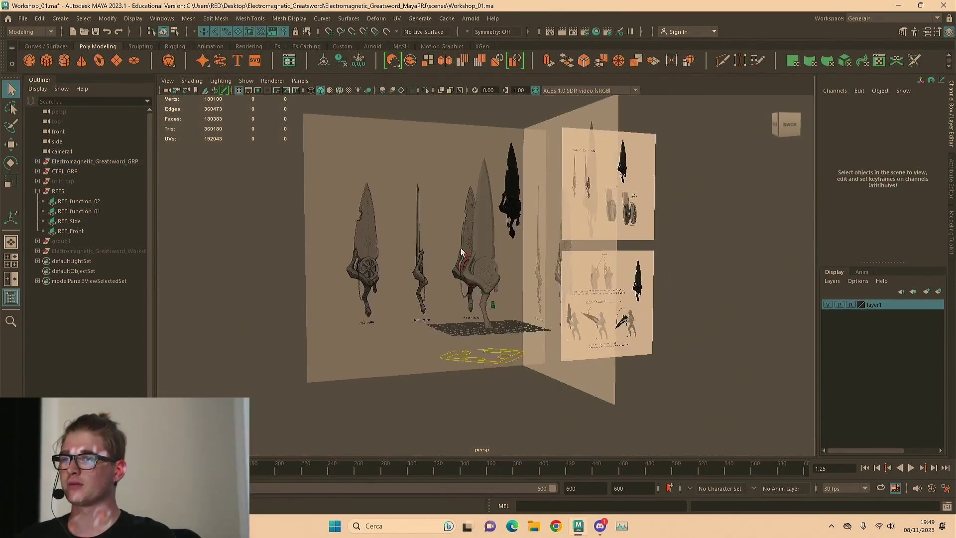
right_click_drag(461, 251, 588, 255, "alt")
key("space")
key("space")
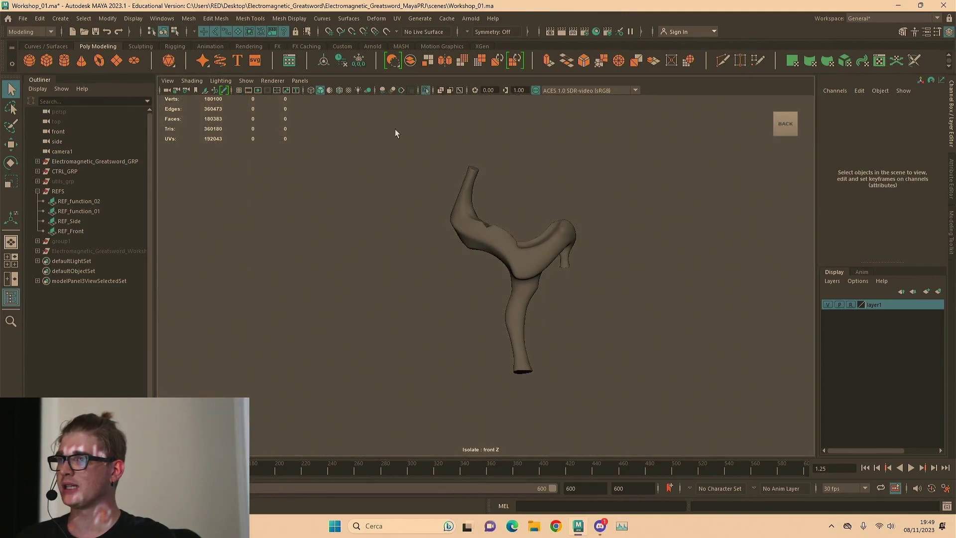
left_click(426, 90)
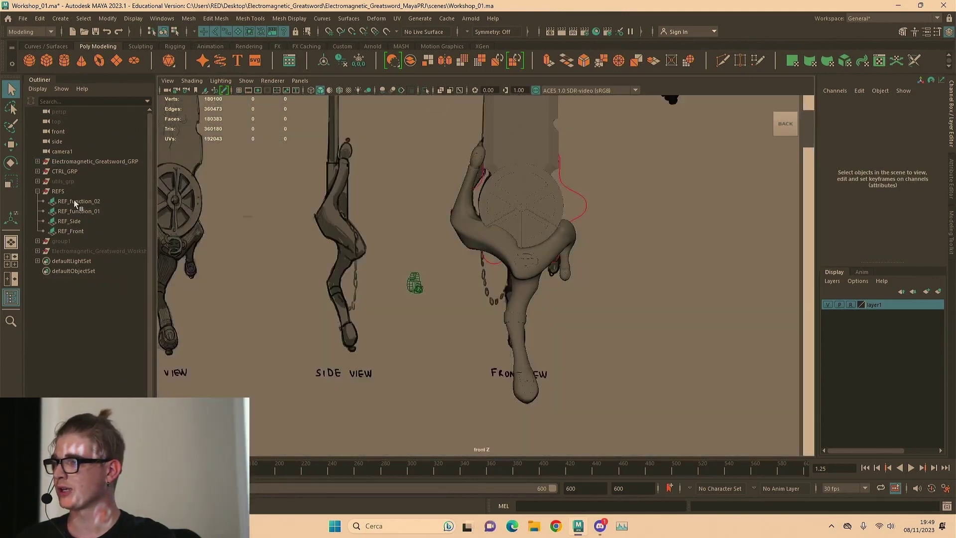
Hide Electromagnetic_Greatsword_GRP and CTRL_GRP so the reference sketches are unobstructed
left_click(76, 161)
key("h")
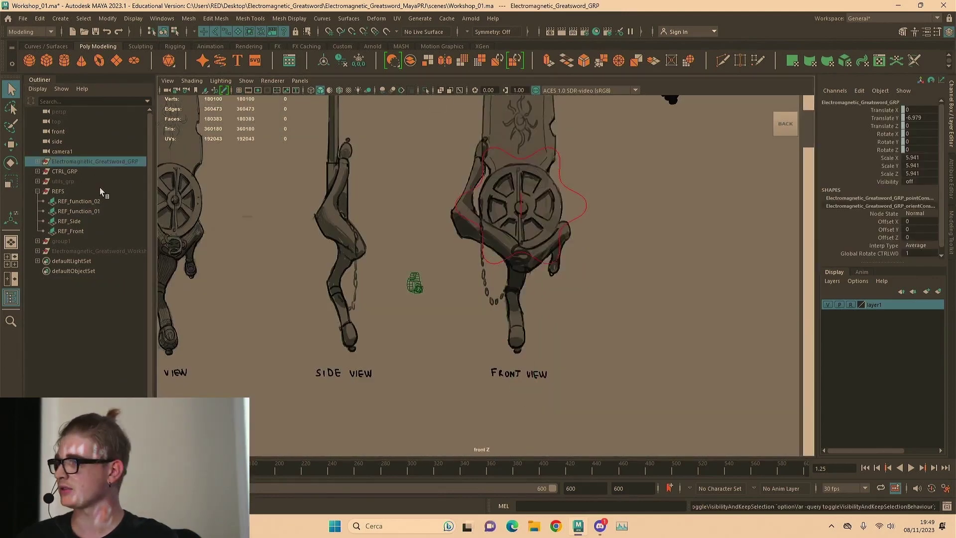
left_click(85, 171)
key("h")
Examine the blade and hilt in the front-view reference sketch
right_click_drag(472, 234, 446, 216, "alt")
middle_click_drag(445, 216, 453, 342, "alt")
right_click_drag(452, 341, 569, 302, "alt")
middle_click_drag(569, 303, 532, 239, "alt")
right_click_drag(532, 239, 397, 267, "alt")
middle_click_drag(436, 245, 414, 286, "alt")
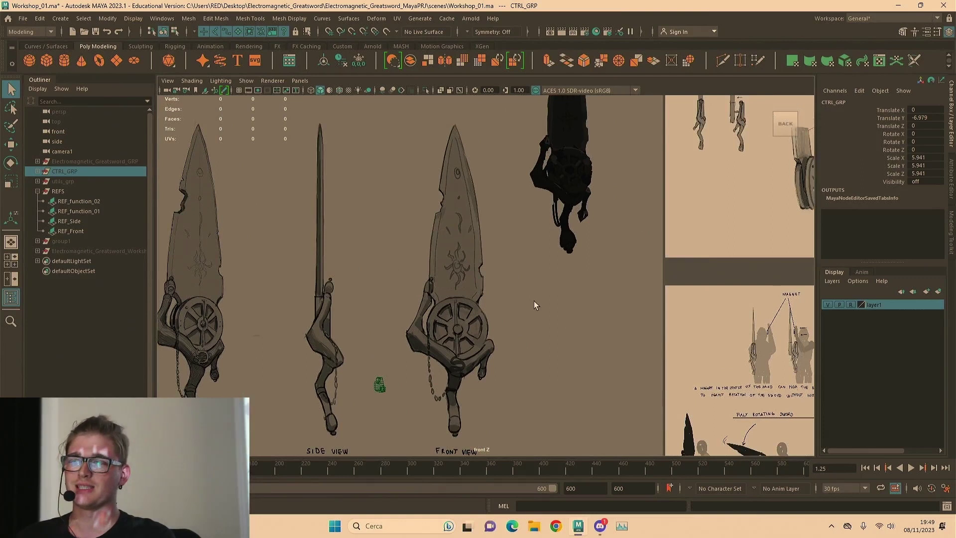
middle_click_drag(505, 297, 566, 273, "alt")
right_click_drag(566, 274, 603, 241, "alt")
middle_click_drag(603, 241, 545, 297, "alt")
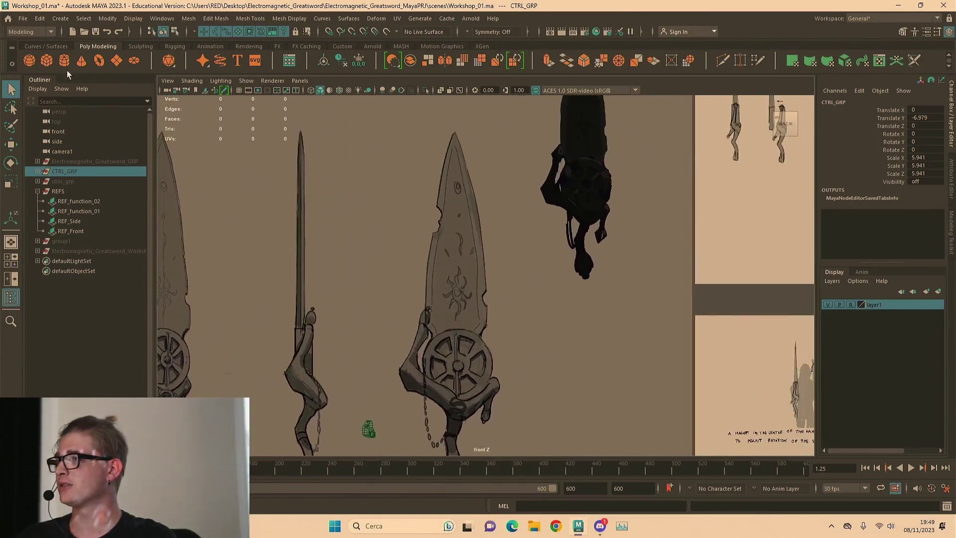
left_click(45, 60)
scroll(399, 201, "down", 1)
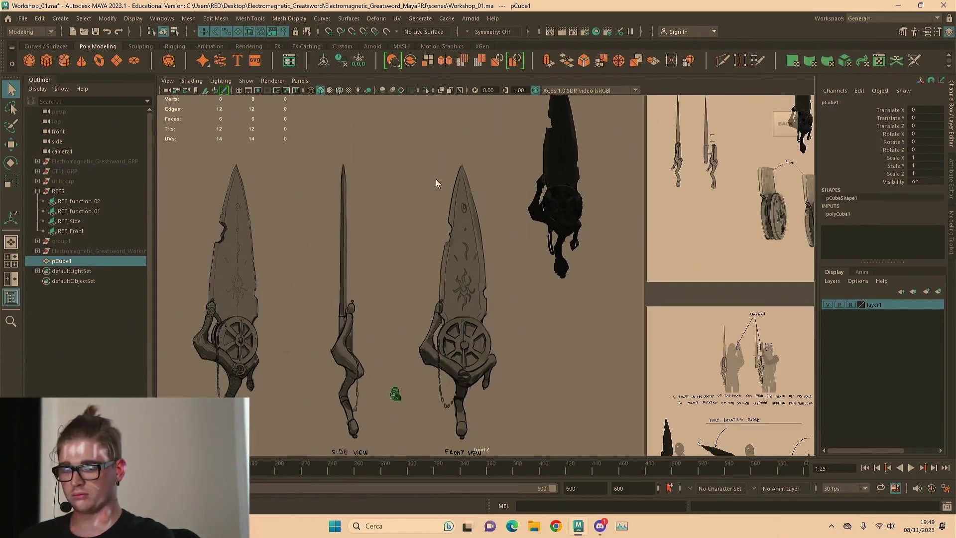
key("Delete")
Create a polygon plane and raise it to Translate Y 21.056 over the blade in the front reference sketch
left_click(101, 65)
left_click(116, 64)
key("w")
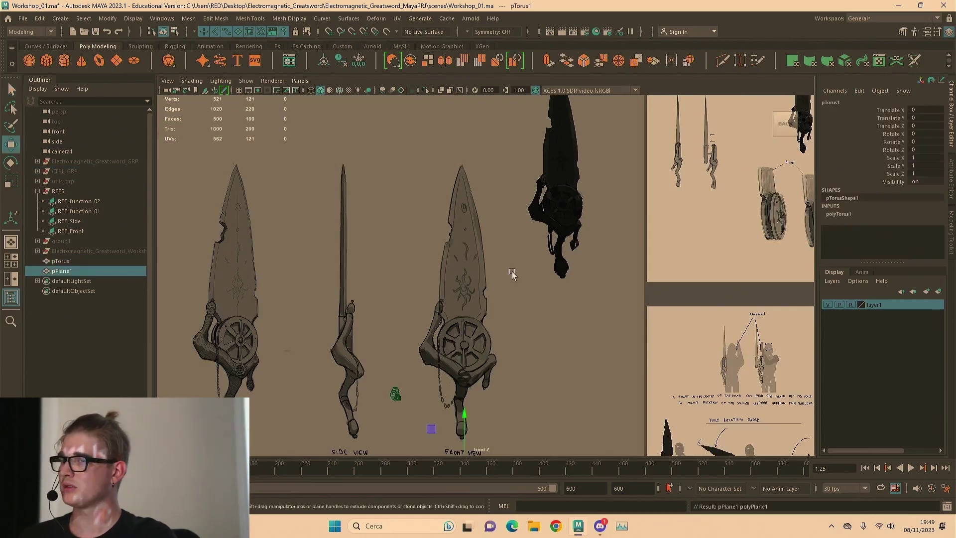
scroll(513, 272, "down", 1)
left_click_drag(466, 399, 467, 230)
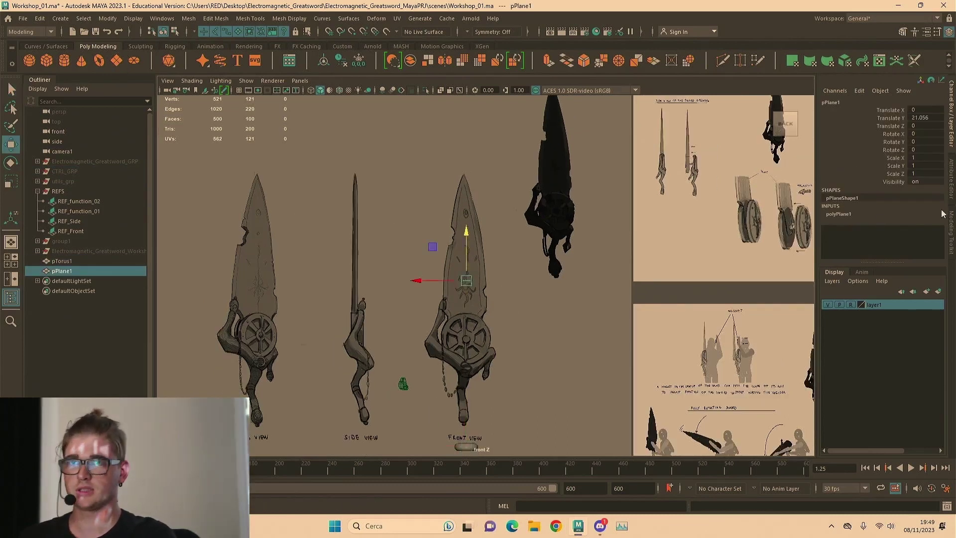
Set the plane's Subdivisions Width and Subdivisions Height to 1
left_click(849, 213)
left_click_drag(908, 245, 909, 253)
type("1")
key("Return")
scroll(465, 265, "up", 5)
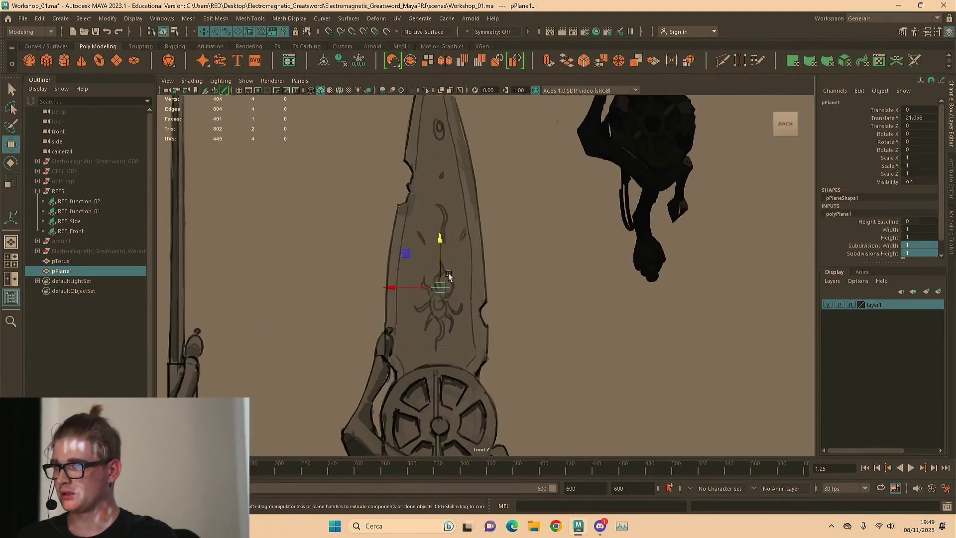
Rotate the plane upright so its face lies flat against the front reference sketch
key("e")
left_click_drag(437, 264, 450, 333)
scroll(465, 241, "up", 2)
scroll(464, 240, "up", 3)
middle_click_drag(462, 213, 467, 274, "alt")
Delete the plane's history, freeze its transformations and center its pivot
left_click(342, 60)
left_click(359, 60)
left_click(323, 60)
key("q")
Scale the plane over the blade sketch to Scale X 2.4 and Scale Y 2.567
scroll(589, 223, "up", 2)
right_click_drag(467, 274, 347, 228, "alt")
middle_click_drag(528, 285, 522, 212, "alt")
right_click_drag(522, 212, 463, 212, "alt")
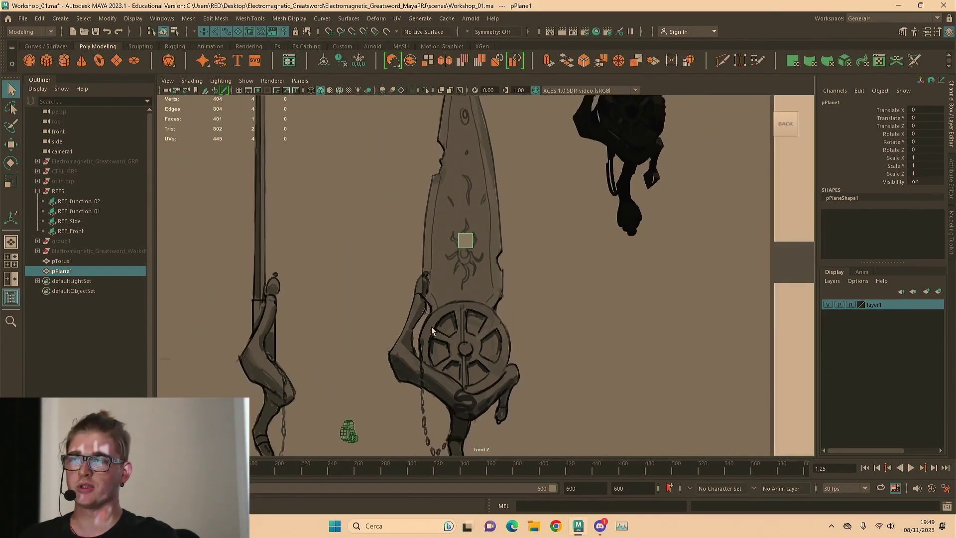
middle_click_drag(509, 161, 465, 262, "alt")
key("r")
left_click_drag(420, 308, 414, 237)
middle_click_drag(353, 351, 370, 290, "alt")
left_click_drag(392, 279, 283, 249)
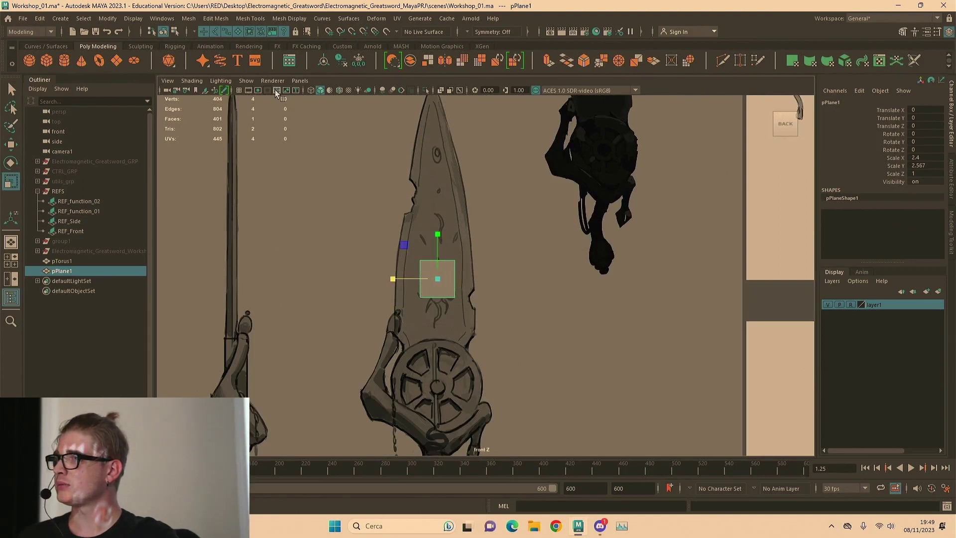
key("q")
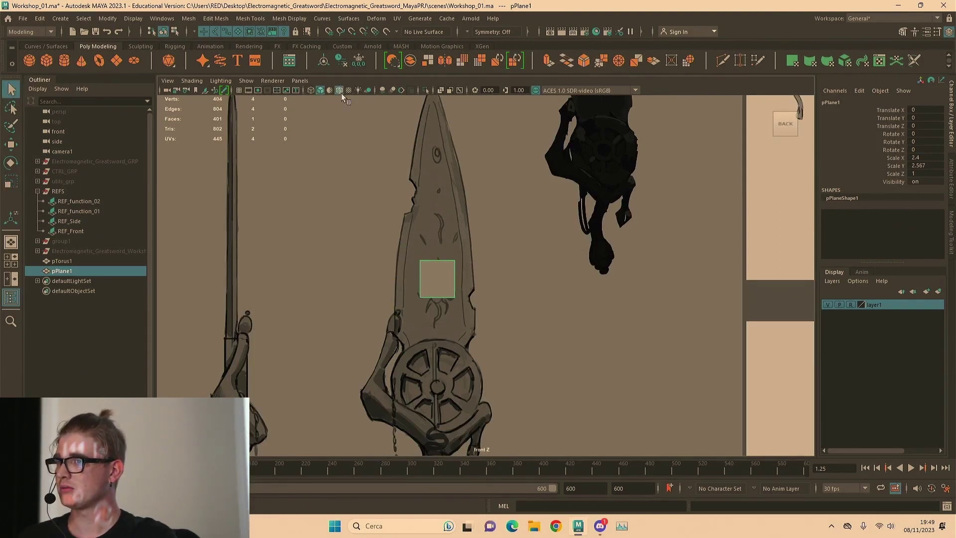
Connect the plane's upper and lower edges with 1 segment to add a vertical centre edge
scroll(468, 249, "up", 5)
right_click_drag(467, 250, 433, 192)
middle_click_drag(384, 248, 474, 252, "alt")
scroll(474, 251, "up", 1)
scroll(474, 251, "up", 2)
left_click_drag(504, 209, 510, 376)
left_click(948, 250)
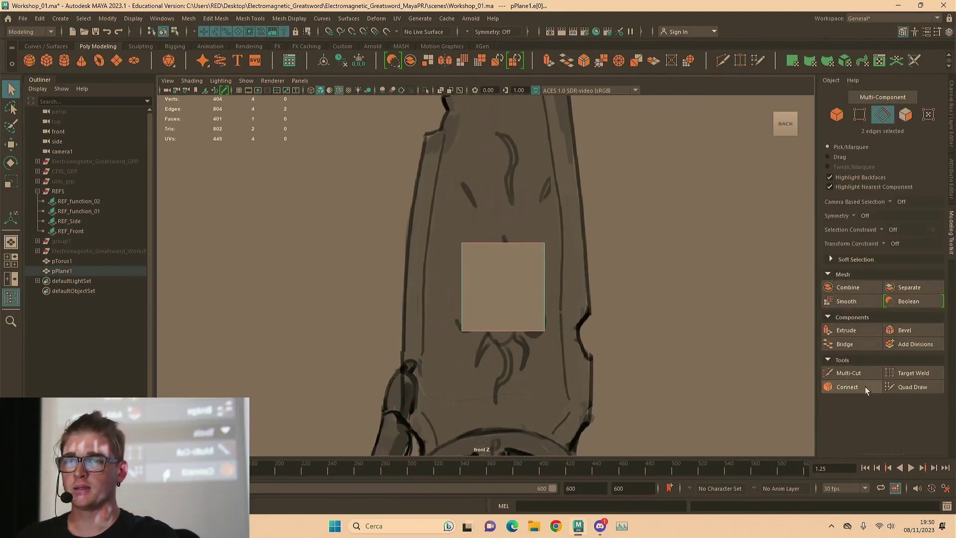
left_click(848, 387)
scroll(870, 387, "down", 1)
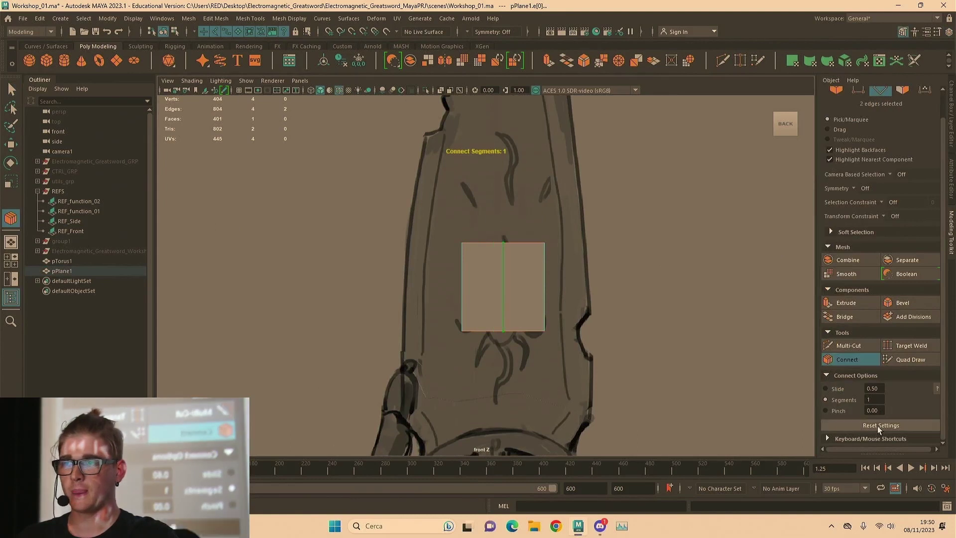
key("q")
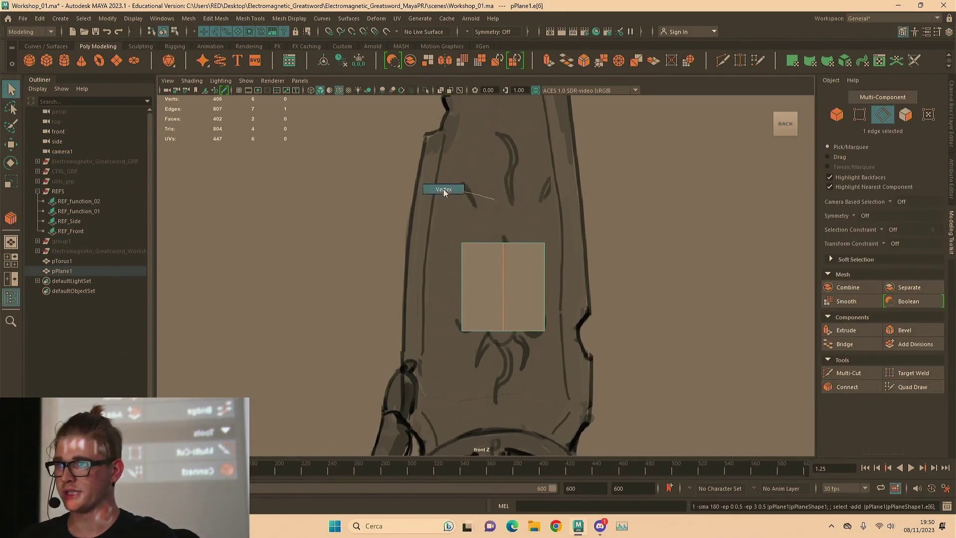
Select the plane's four outer corner vertices to point out the two sides of the centre edge
right_click_drag(444, 190, 442, 189)
middle_click_drag(446, 203, 425, 187, "alt")
right_click_drag(425, 188, 333, 196, "alt")
left_click_drag(424, 198, 401, 272)
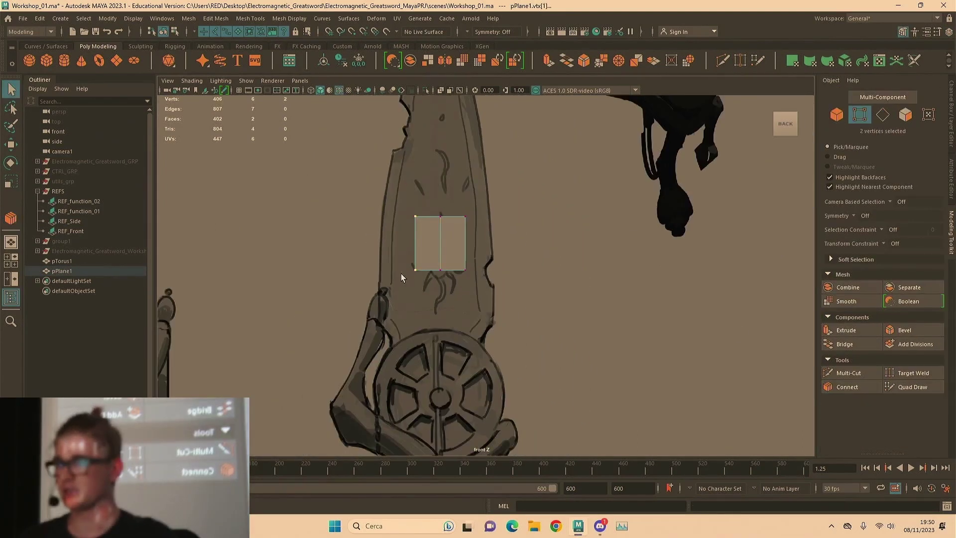
scroll(443, 215, "up", 3)
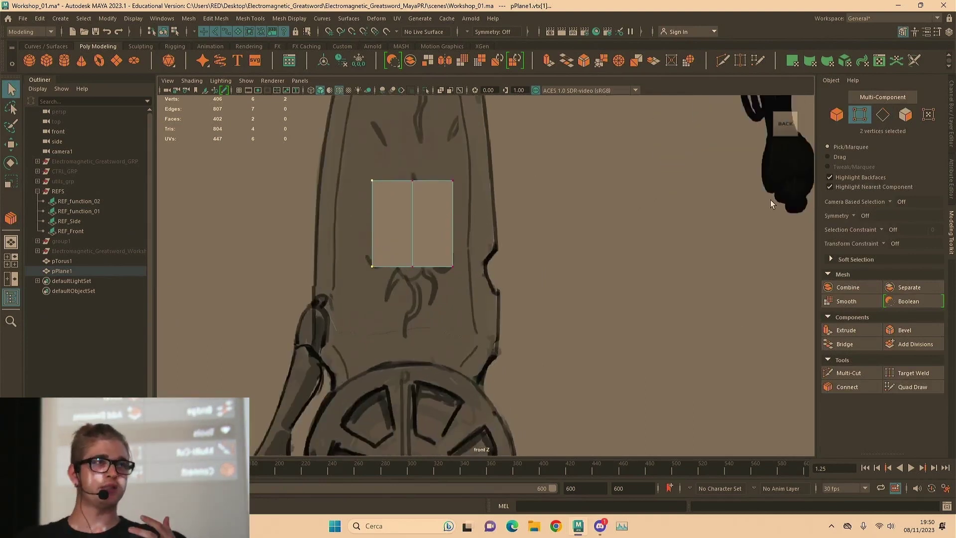
left_click_drag(469, 160, 441, 278, "shift")
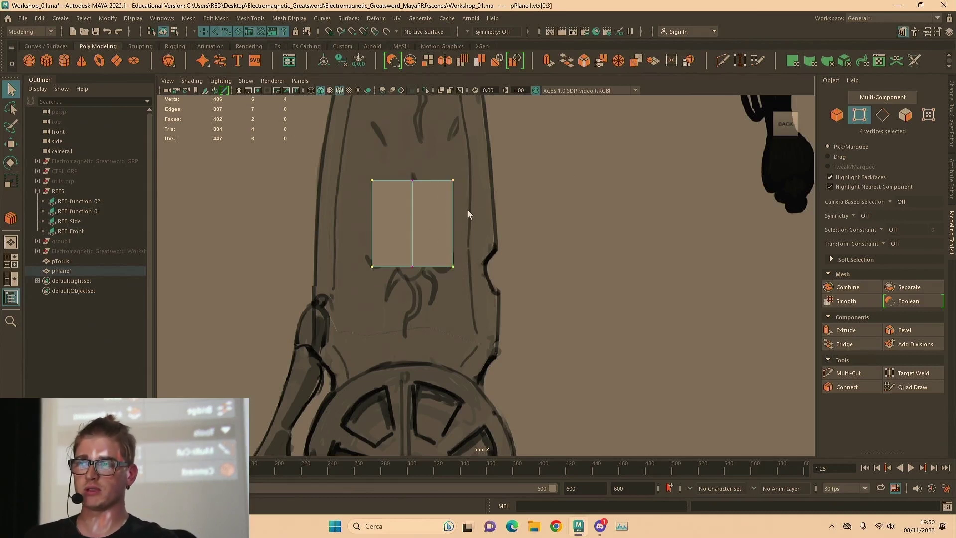
Delete the face to the right of the centre edge, keeping only the plane's left half
key("F11")
left_click_drag(515, 222, 450, 289)
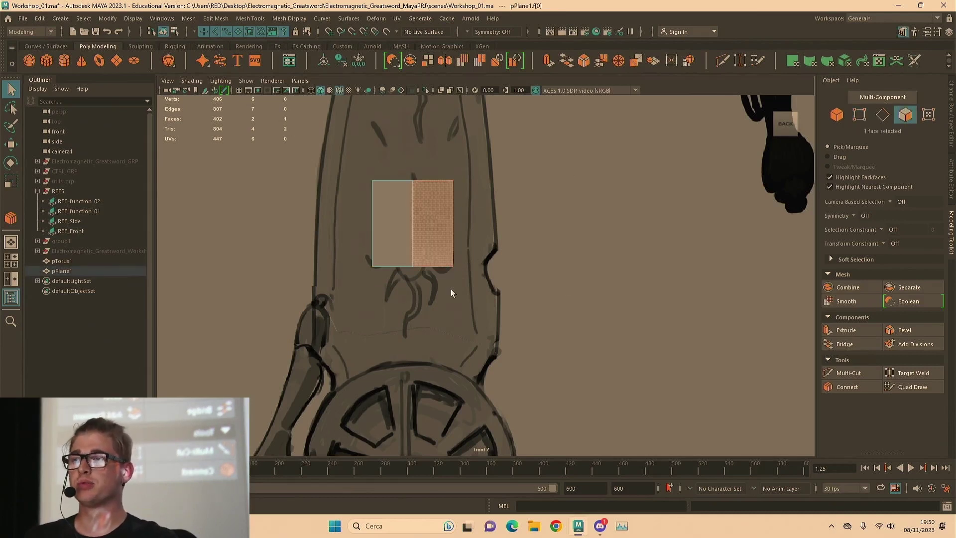
key("Delete")
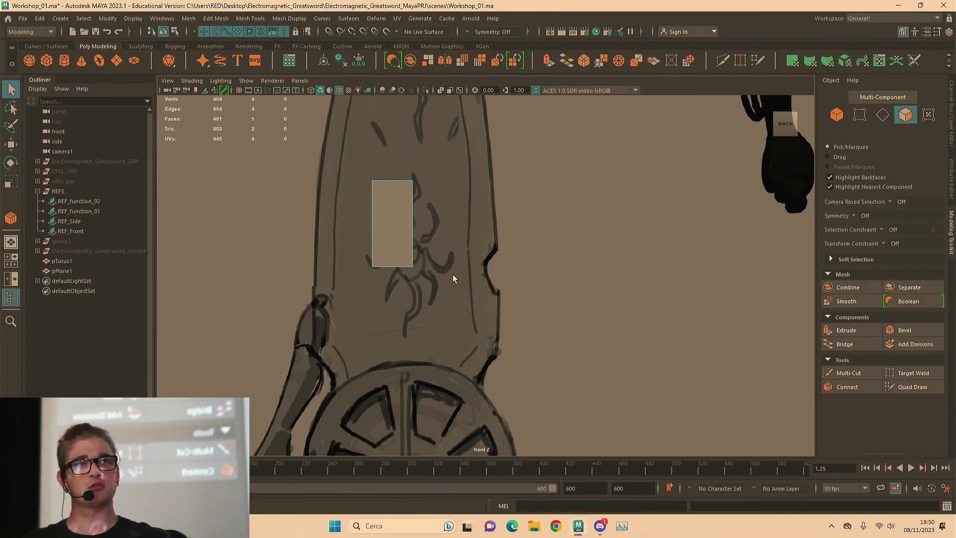
scroll(490, 241, "down", 5)
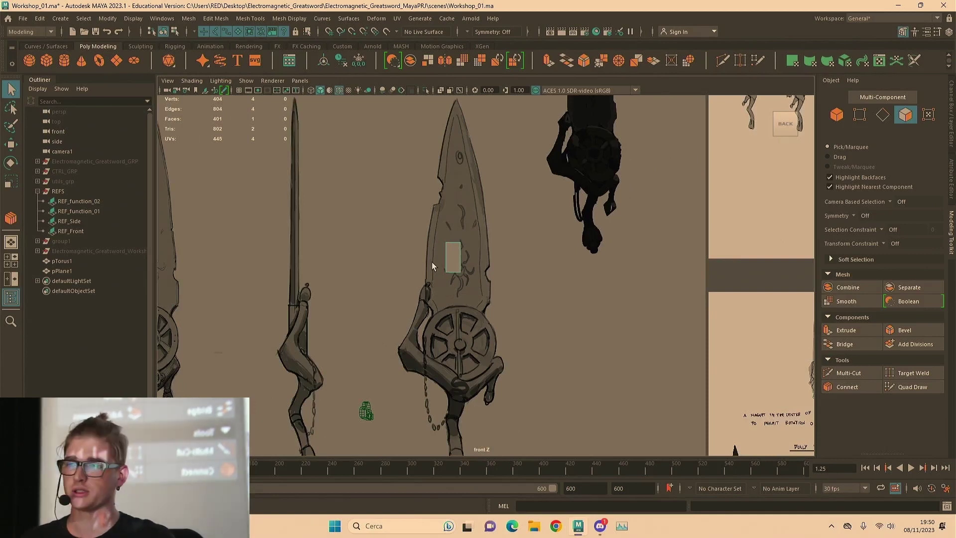
Move the half plane's two left vertices outward in X towards the sketched inner bevel line of the blade
right_click_drag(432, 261, 478, 179)
scroll(441, 207, "up", 5)
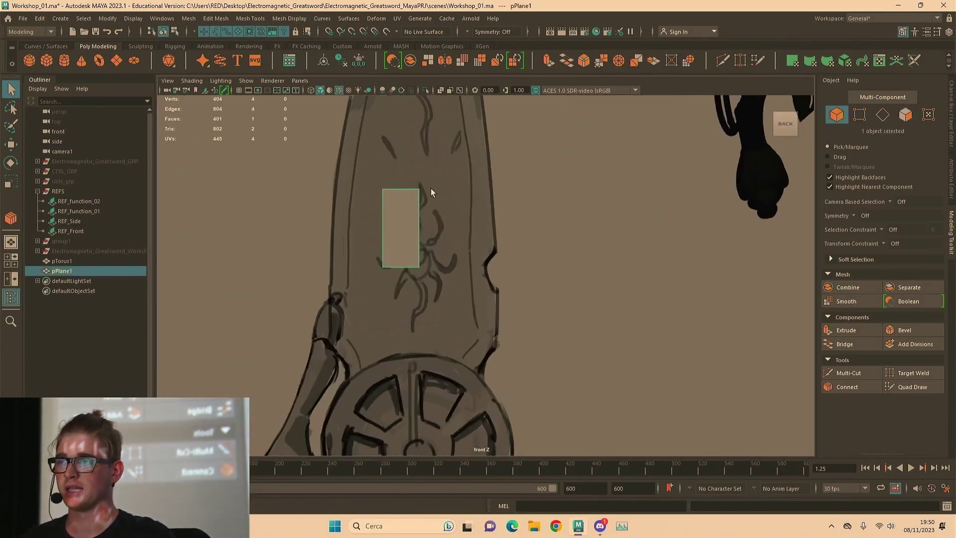
middle_click_drag(431, 188, 527, 264, "alt")
right_click_drag(517, 215, 462, 213)
left_click_drag(497, 259, 463, 354)
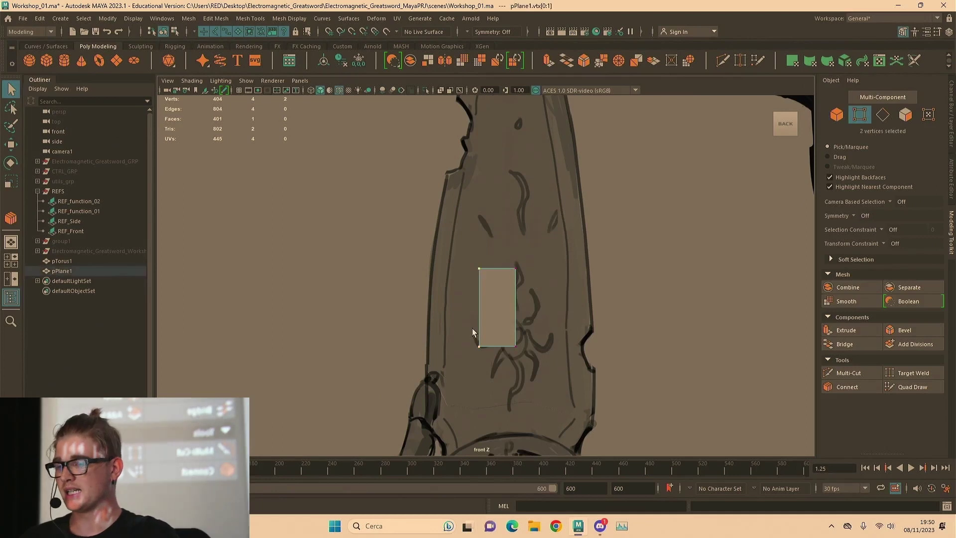
key("w")
middle_click_drag(497, 315, 437, 309)
left_click_drag(464, 334, 420, 346)
Extrude the half plane's upper edge and raise it to about Y 33.13, close to the blade tip
right_click_drag(477, 294, 479, 259)
left_click(482, 263)
key("ctrl+e")
middle_click_drag(516, 195, 488, 293, "alt")
key("w")
left_click_drag(456, 329, 462, 107)
middle_click_drag(532, 189, 521, 304, "alt")
left_click_drag(441, 232, 425, 121)
Taper the extruded face by moving its upper-left vertex inward, and snap its upper-right vertex in line with the centre edge
right_click_drag(425, 122, 356, 136)
left_click(404, 151)
left_click_drag(376, 153, 426, 153)
middle_click_drag(518, 343, 483, 283, "alt")
middle_click_drag(503, 201, 499, 233, "alt")
scroll(442, 172, "down", 1)
left_click_drag(459, 129, 439, 423)
scroll(443, 149, "down", 2)
key("v")
key("v")
middle_click_drag(513, 299, 527, 243, "alt")
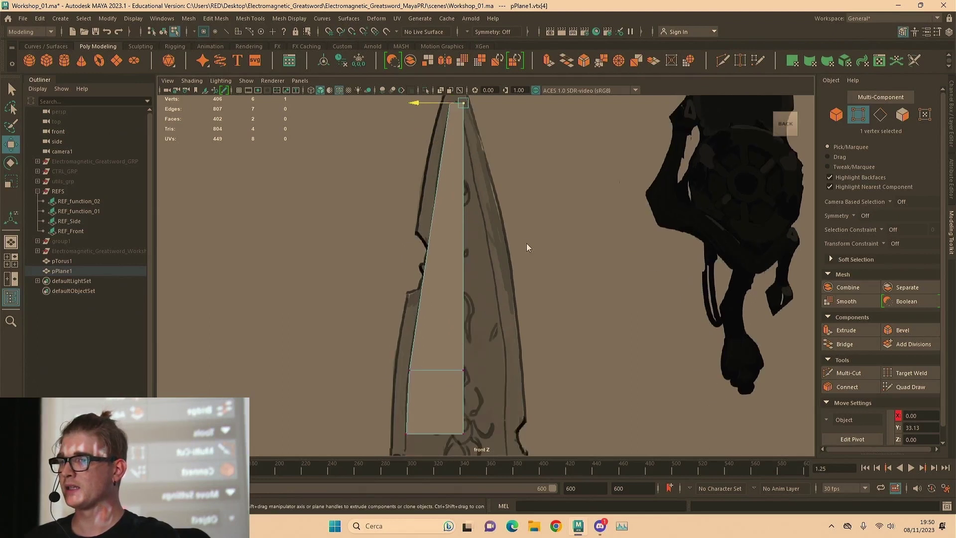
Select the extruded face's two long edges and turn on X-ray display so the sketch shows through
right_click_drag(527, 242, 522, 207)
left_click_drag(508, 291, 354, 301)
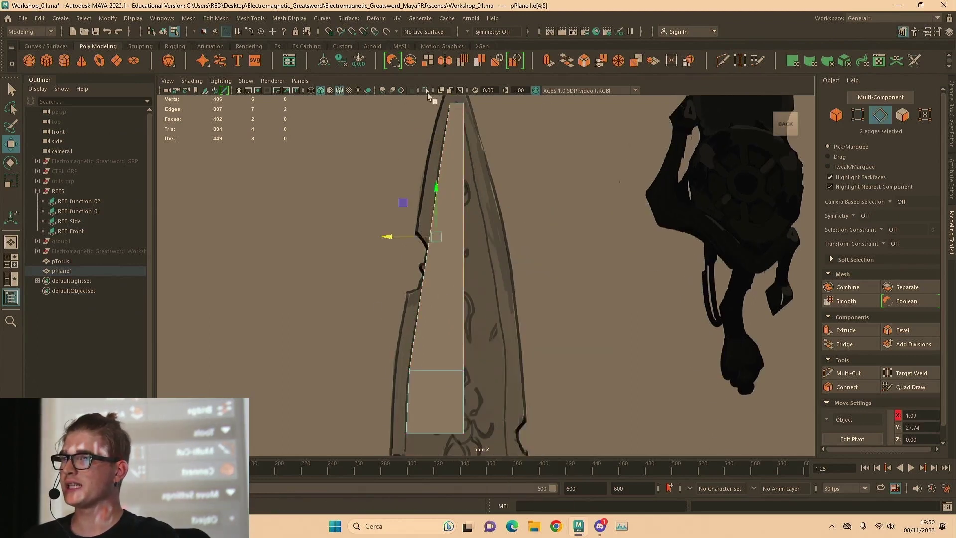
left_click(441, 90)
scroll(544, 261, "up", 3)
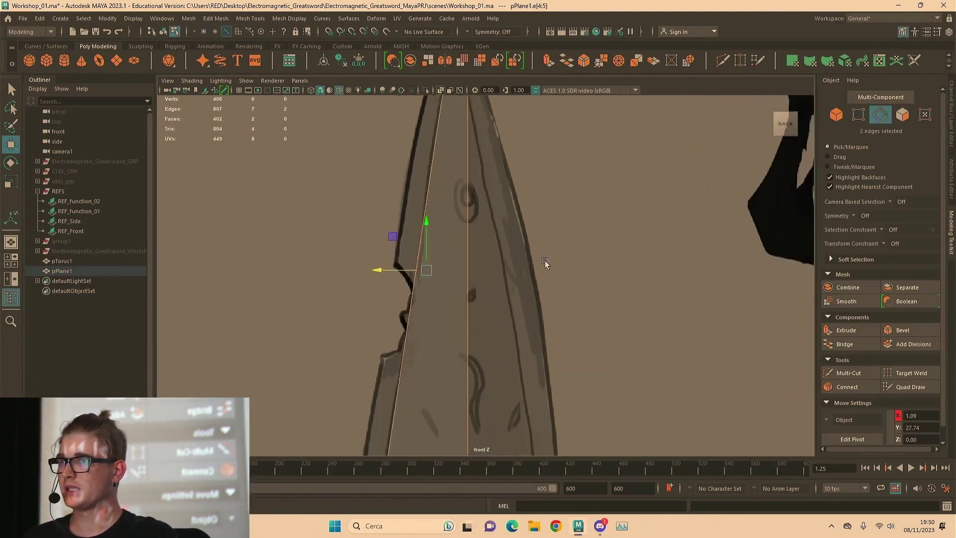
key("q")
middle_click_drag(523, 260, 479, 190, "alt")
Rotate the whole half plane about Y to flip it onto the right half of the blade sketch, and deselect it
right_click_drag(479, 190, 547, 176)
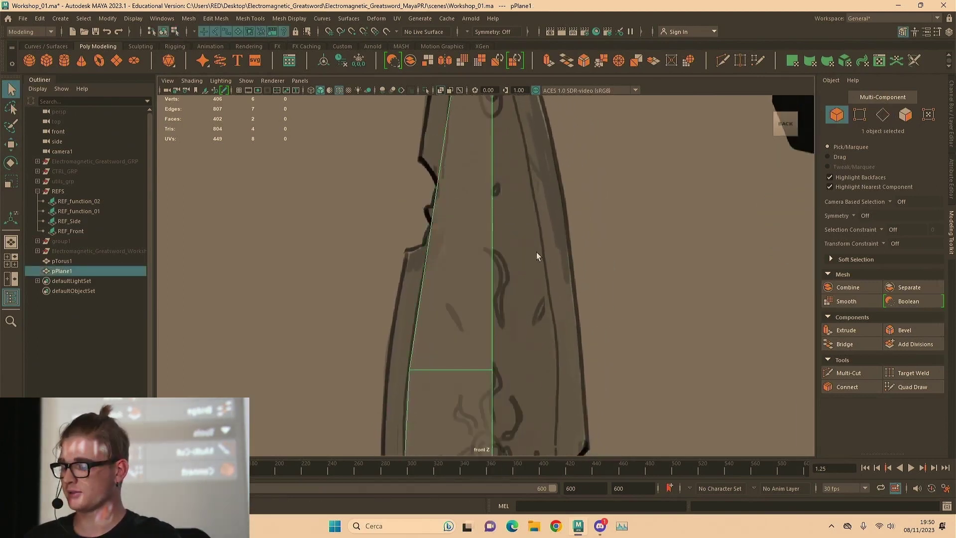
key("e")
left_click_drag(507, 419, 627, 395)
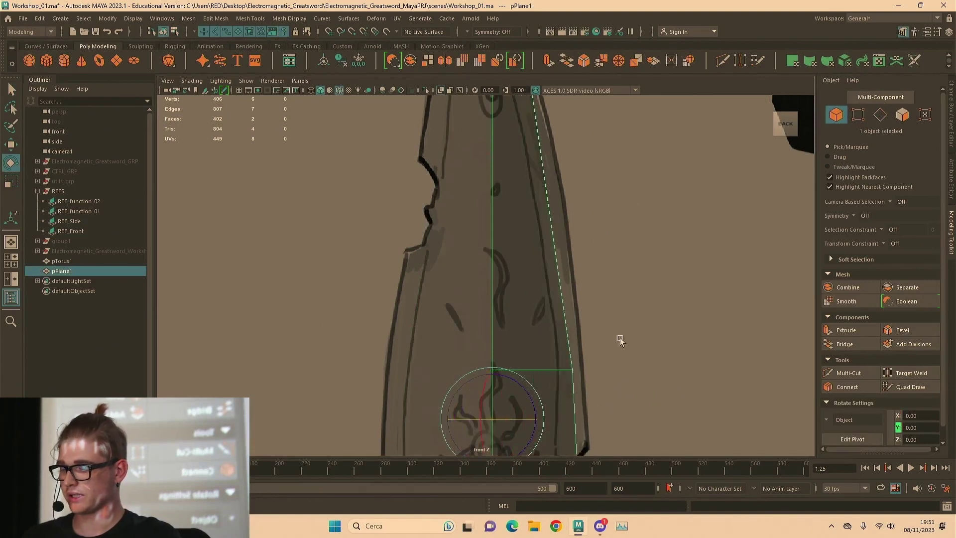
middle_click_drag(653, 285, 593, 185, "alt")
scroll(471, 211, "down", 5)
middle_click_drag(567, 250, 498, 271, "alt")
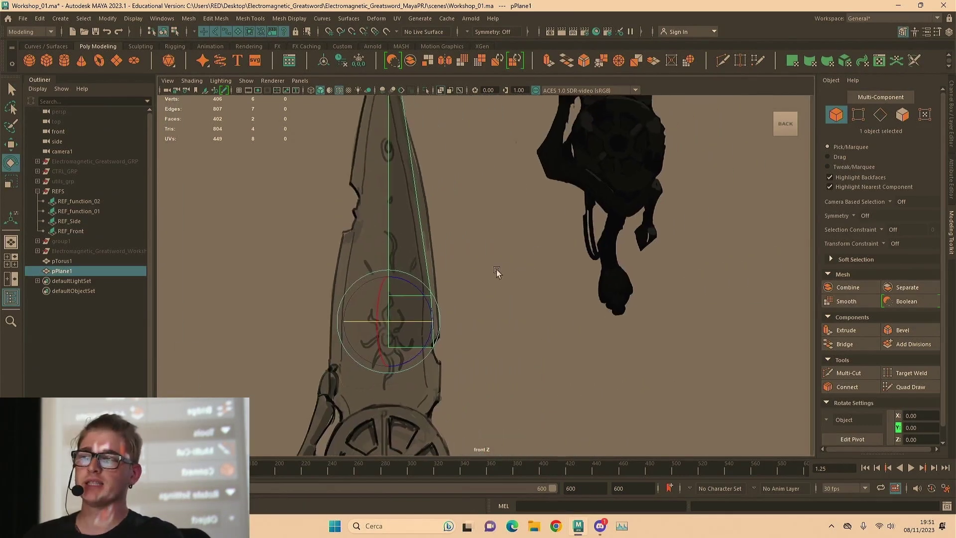
key("q")
left_click(485, 232)
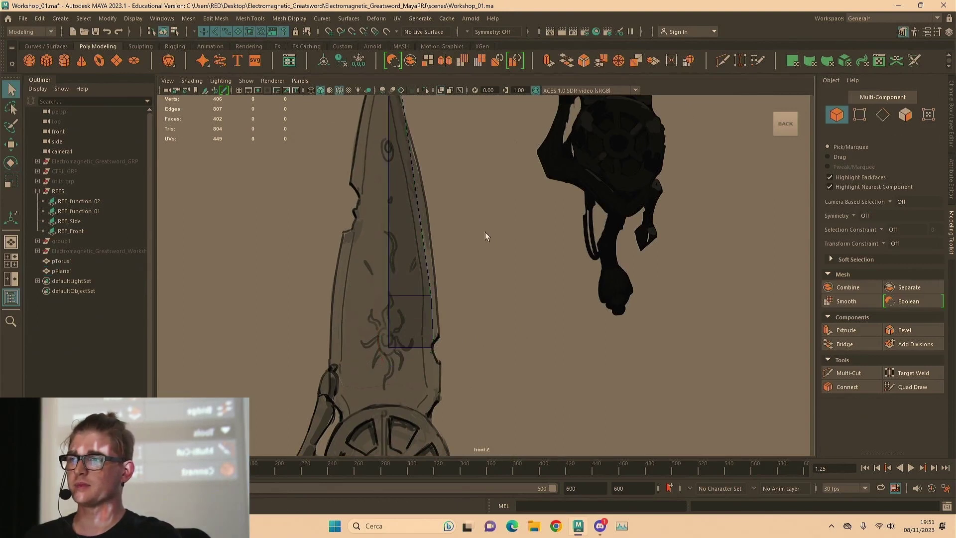
Shift the flipped plane slightly left in X so its centre edge lines up with the blade tip
scroll(348, 204, "down", 2)
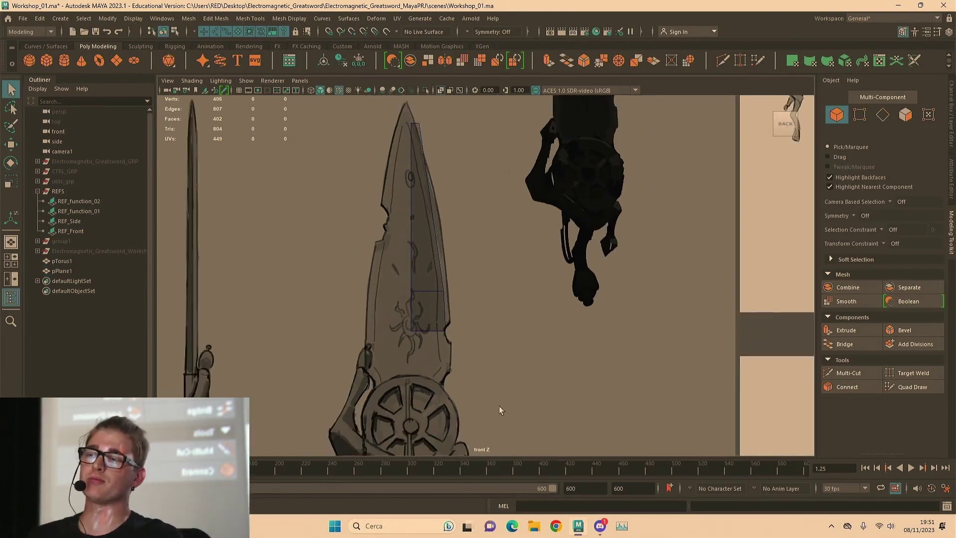
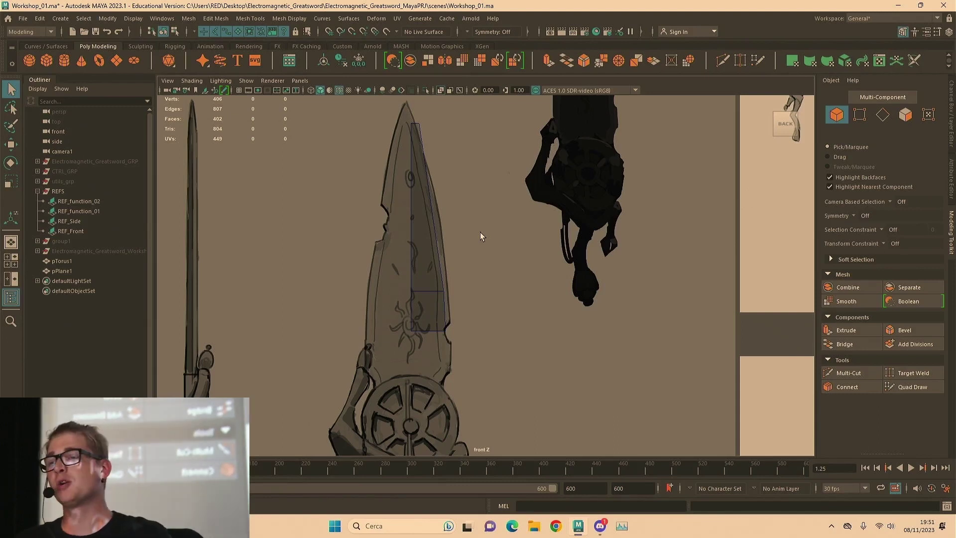
left_click(414, 203)
middle_click_drag(497, 124, 541, 198, "alt")
right_click_drag(541, 197, 506, 181)
scroll(458, 157, "up", 4)
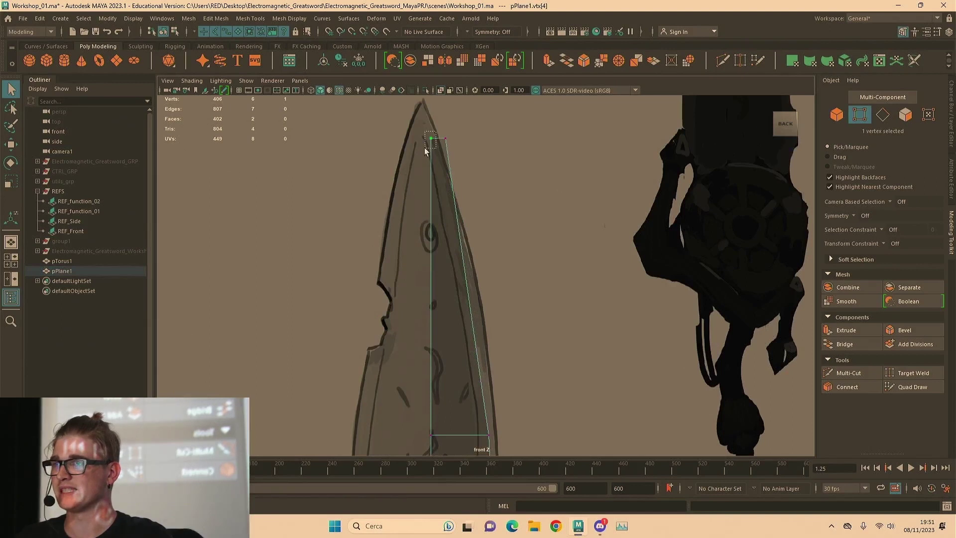
scroll(428, 151, "up", 2)
scroll(488, 192, "down", 4)
key("F8")
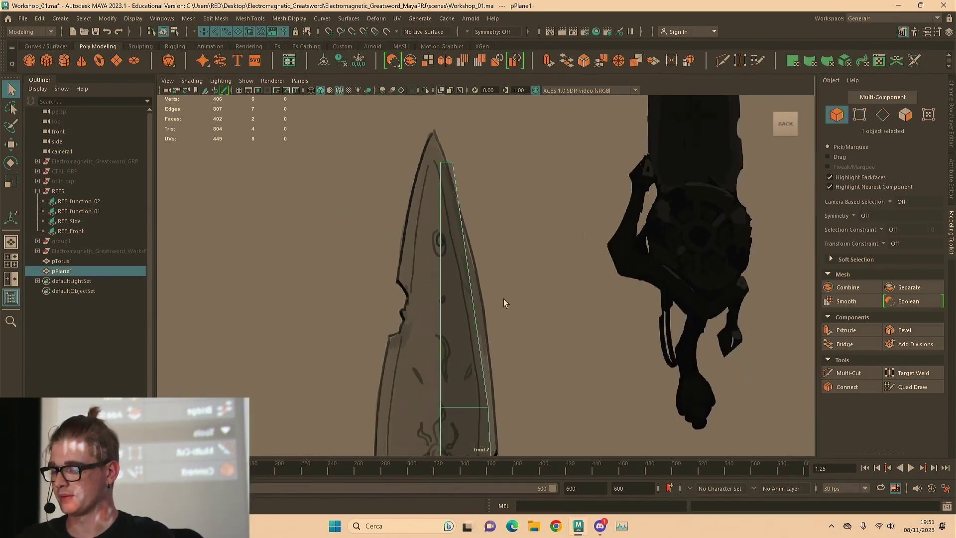
key("w")
left_click_drag(477, 438, 470, 438)
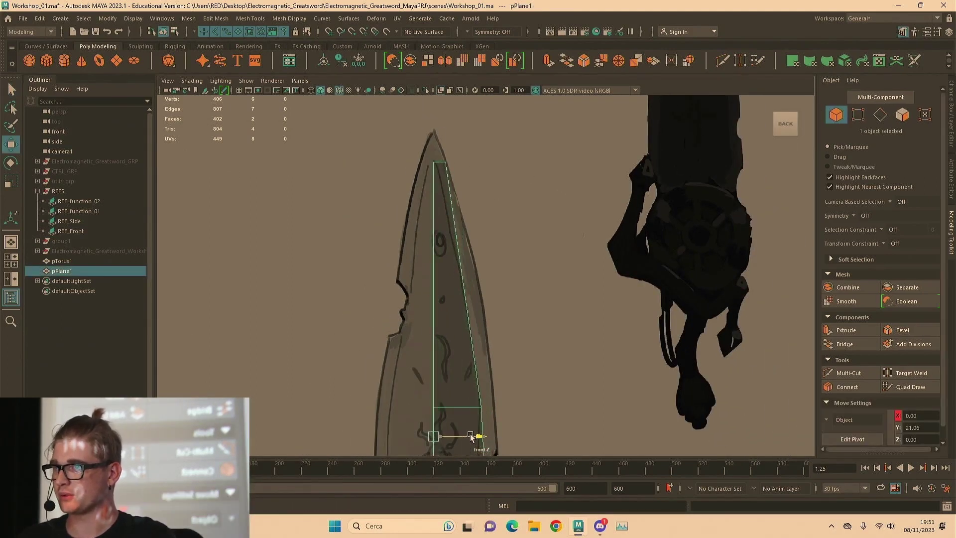
Try lowering the plane's top outer vertex to Y 31.60 along the inner bevel line, and undo the move
right_click(529, 188)
left_click(486, 190)
left_click(445, 162)
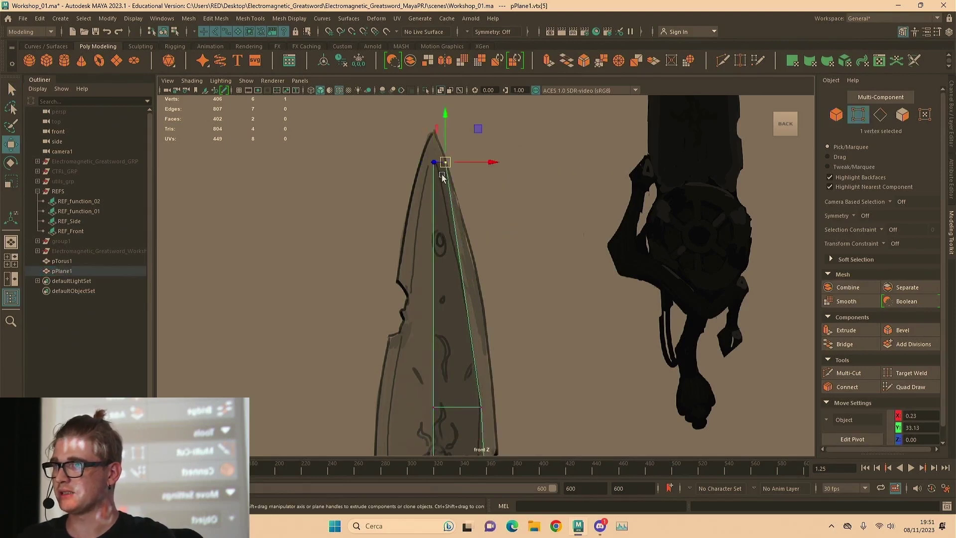
scroll(438, 124, "up", 2)
scroll(409, 147, "up", 2)
left_click_drag(431, 137, 424, 220)
middle_click_drag(514, 226, 562, 210, "alt")
scroll(492, 208, "up", 2)
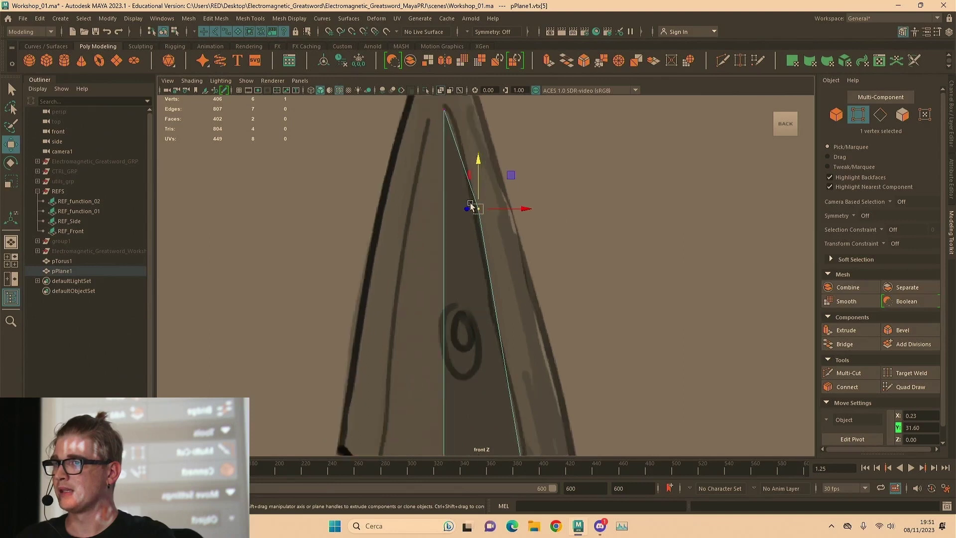
key("ctrl+F10")
scroll(568, 184, "down", 3)
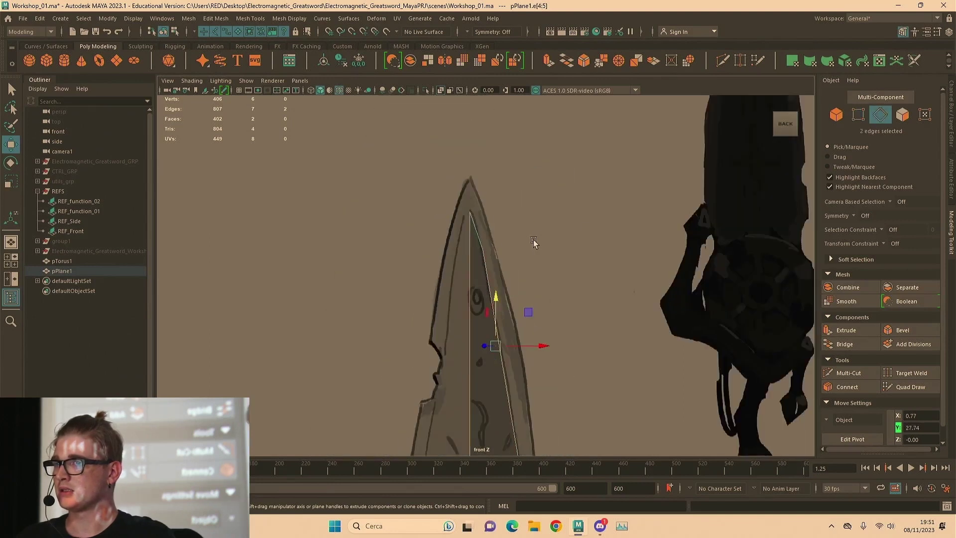
key("ctrl+z")
key("ctrl+z")
Move the plane's top outer vertex inward in X almost to the centre edge, forming a narrow point
scroll(507, 196, "up", 4)
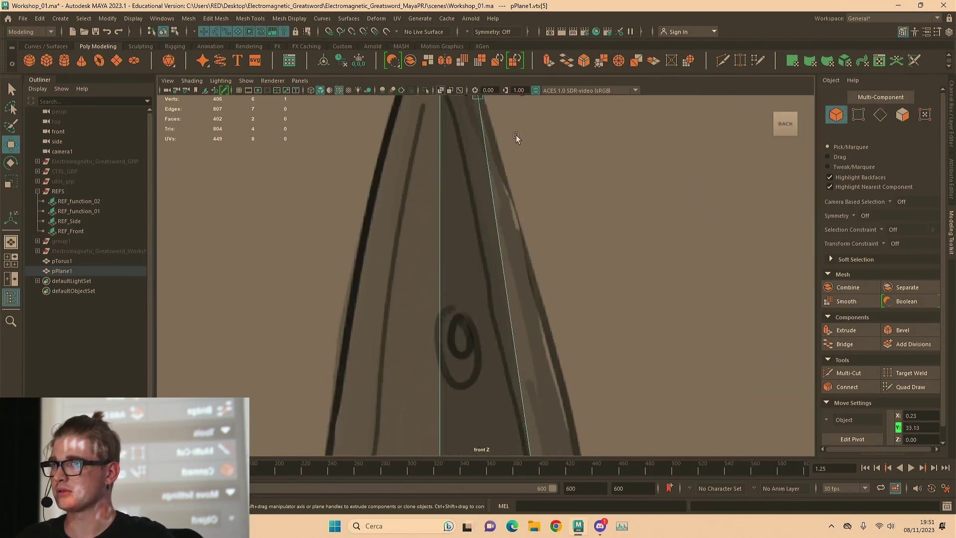
middle_click_drag(516, 140, 523, 207, "alt")
left_click_drag(512, 162, 487, 163)
middle_click_drag(538, 269, 538, 203, "alt")
scroll(538, 204, "down", 3)
middle_click_drag(506, 327, 506, 242, "alt")
Connect the upper face's two long edges with 4 segments to add evenly spaced horizontal edges
key("ctrl+F10")
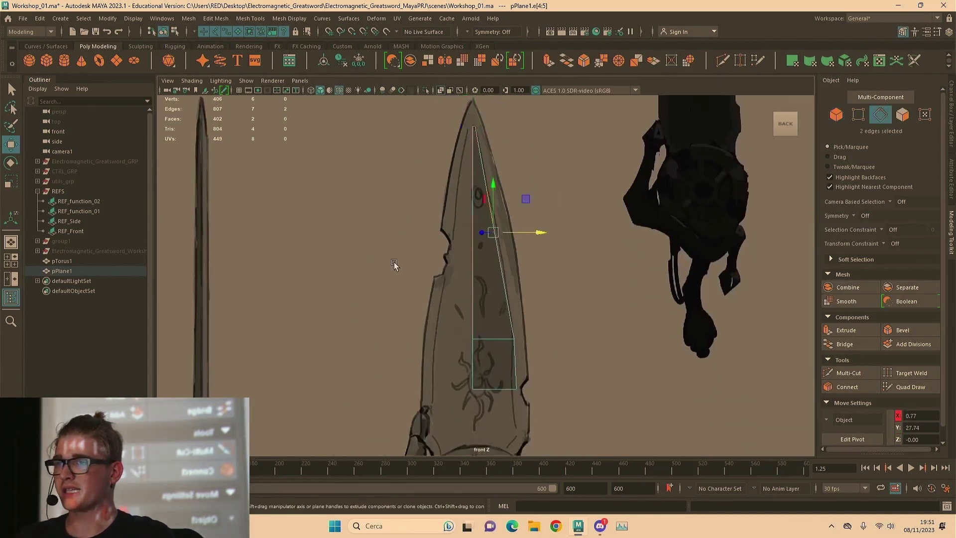
left_click(846, 386)
left_click_drag(612, 311, 651, 314, "ctrl")
key("Return")
key("q")
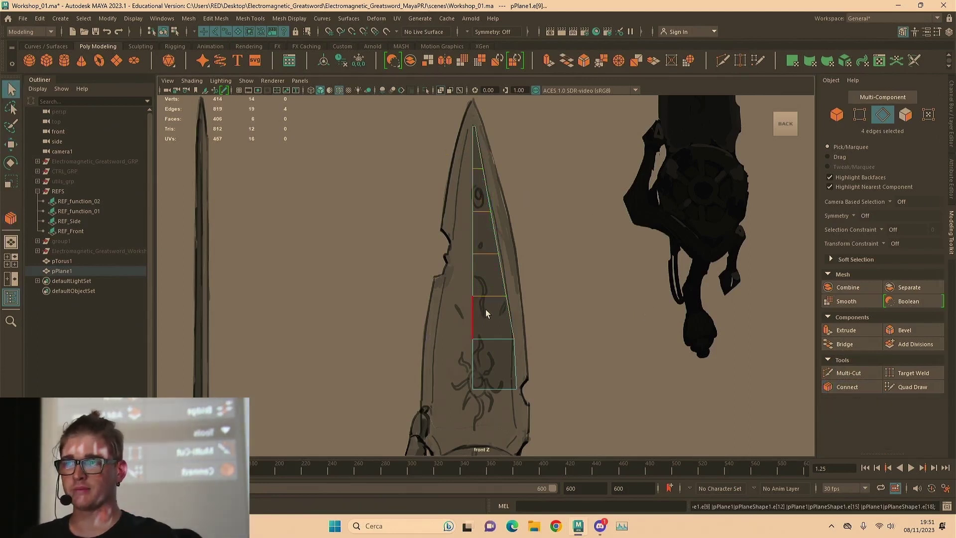
key("alt")
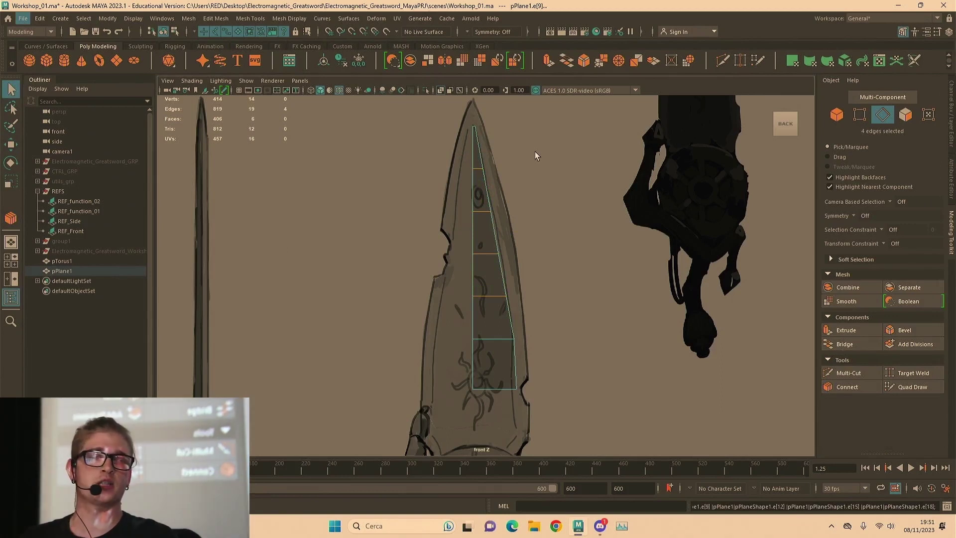
Move the outer vertex of the lowest new horizontal edge slightly outward in X to follow the sketched bevel line
right_click(533, 148)
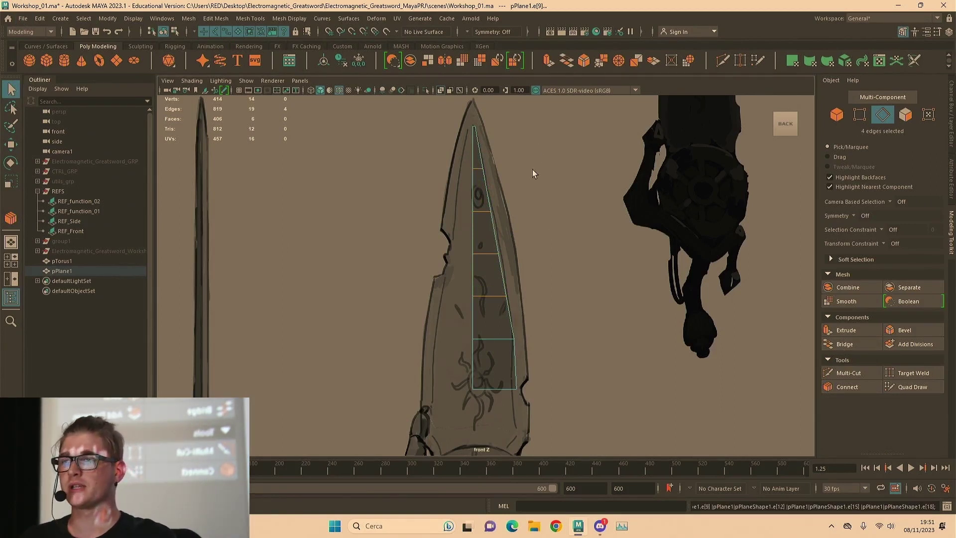
scroll(520, 213, "up", 1)
scroll(573, 201, "up", 4)
middle_click_drag(568, 301, 565, 258, "alt")
right_click_drag(626, 210, 582, 213)
left_click_drag(563, 245, 523, 263)
right_click_drag(522, 264, 540, 252, "alt")
key("w")
left_click_drag(550, 262, 556, 262)
left_click_drag(582, 332, 572, 374)
Move the outer vertex of the third new edge from the tip outward to X 1.17, and check the outer vertices above it
left_click_drag(540, 138, 503, 162)
middle_click_drag(564, 153, 550, 248, "alt")
left_click_drag(549, 245, 555, 244)
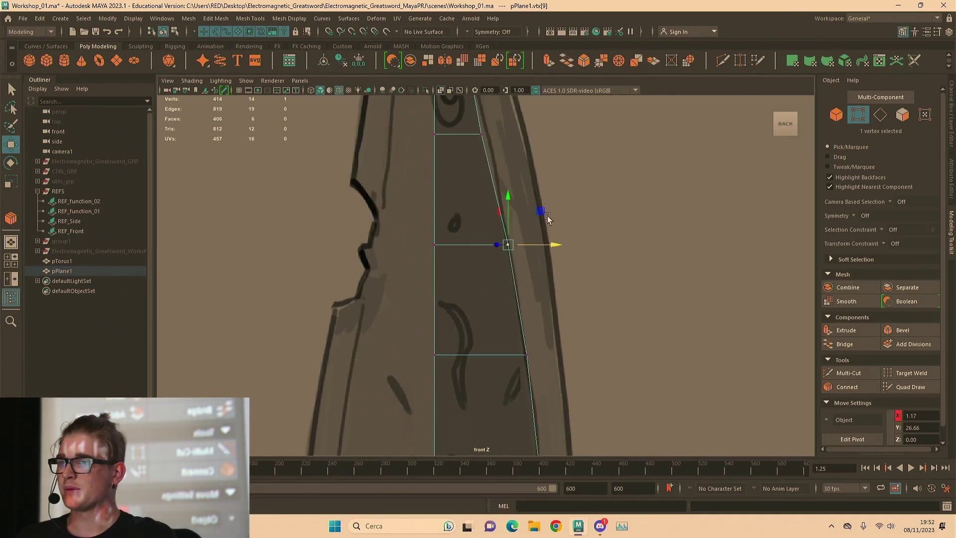
middle_click_drag(486, 102, 498, 217, "alt")
left_click_drag(499, 218, 520, 250)
left_click_drag(492, 118, 467, 151)
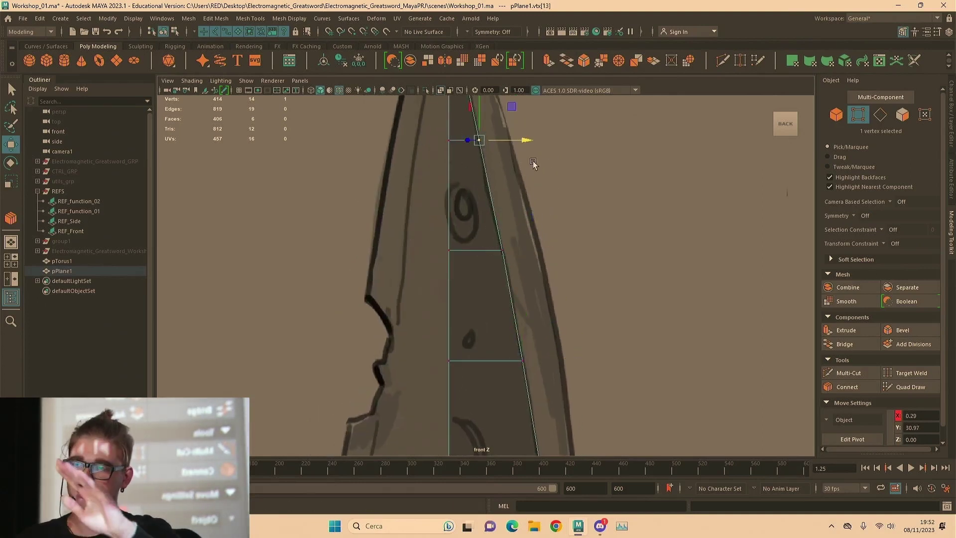
right_click_drag(766, 158, 623, 152, "alt")
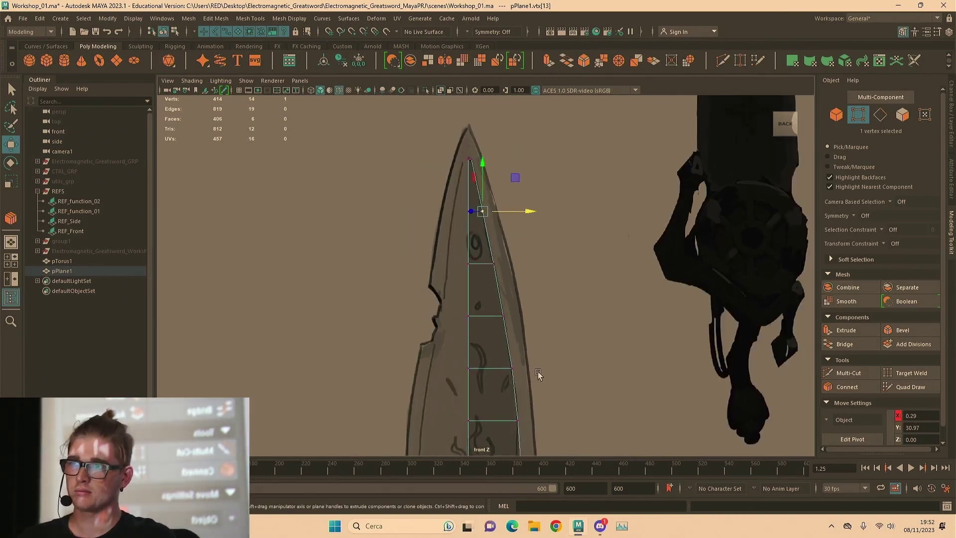
Move the plane's bottom outer vertex inward to X 1.77, onto the sketched bevel line
middle_click_drag(523, 410, 492, 159, "alt")
scroll(608, 252, "up", 3)
left_click(533, 306)
left_click_drag(546, 309, 539, 306)
scroll(595, 304, "up", 1)
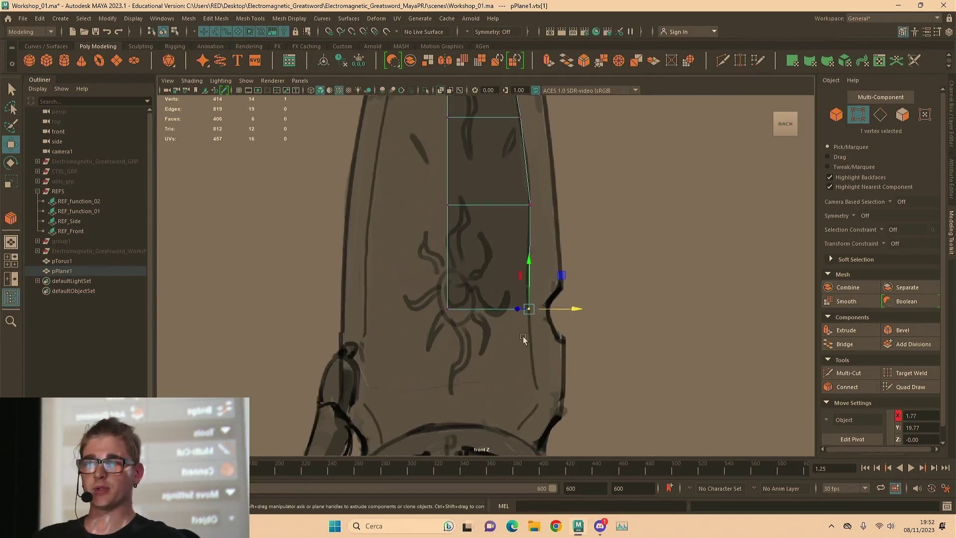
Pull the plane's bottom outer vertex further inward to X 1.02
left_click(557, 304)
left_click(530, 309)
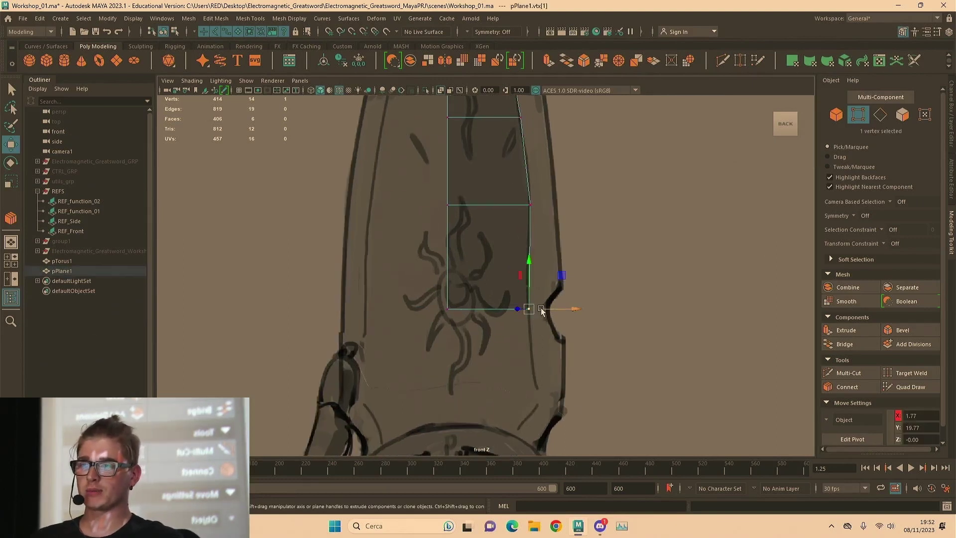
left_click_drag(546, 309, 515, 309)
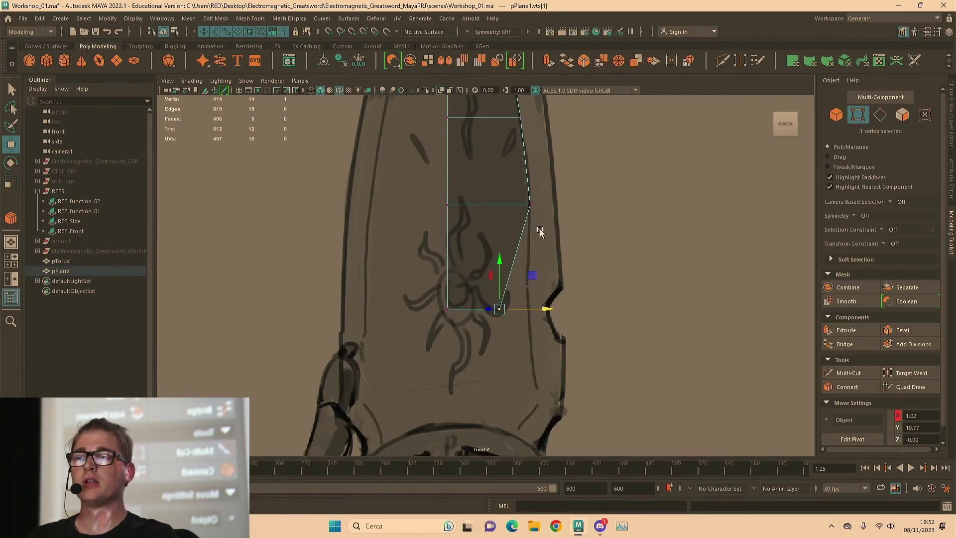
Move the plane's bottom outer vertex outward to X 1.98, towards the notch in the blade's right edge
scroll(567, 363, "up", 3)
left_click(630, 276)
middle_click_drag(601, 354, 519, 242, "alt")
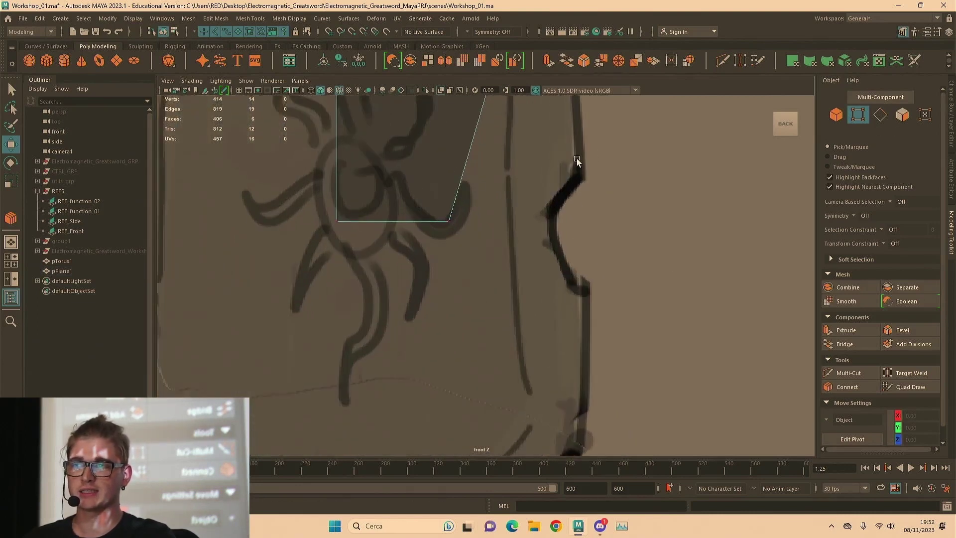
scroll(558, 234, "down", 5)
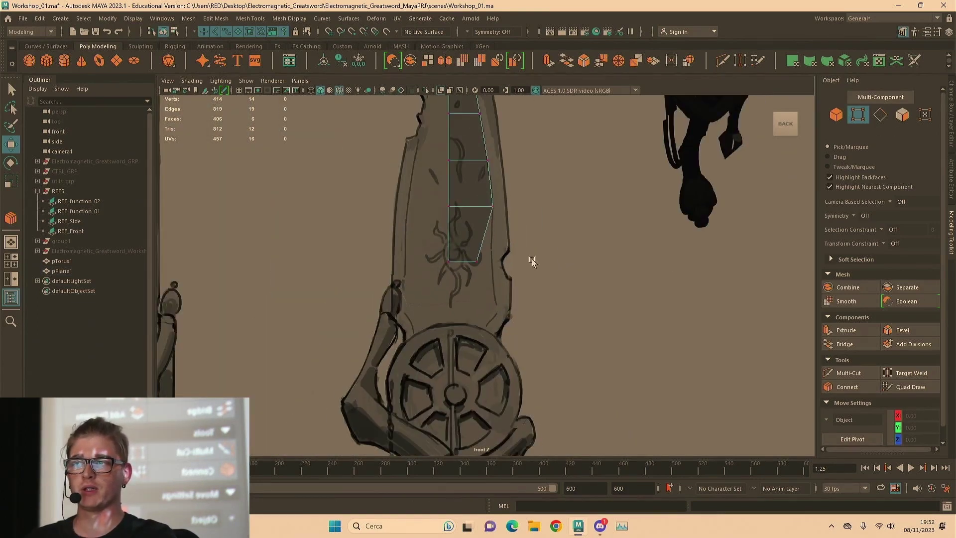
scroll(514, 230, "up", 4)
key("q")
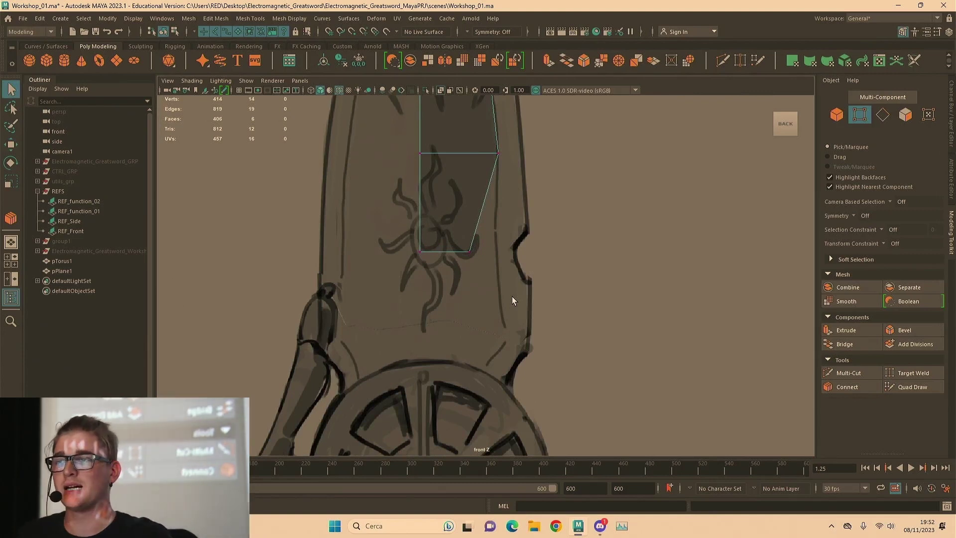
left_click(463, 253)
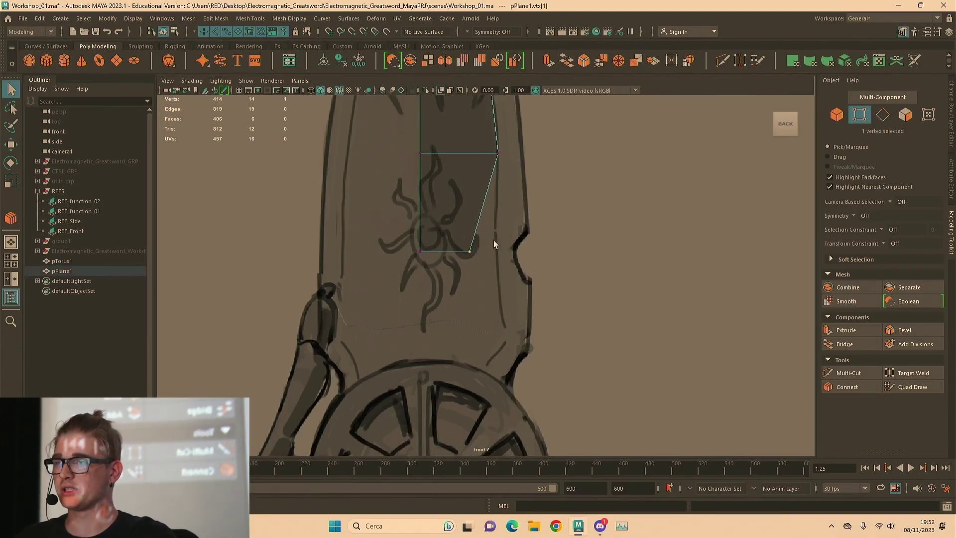
key("w")
scroll(498, 174, "up", 2)
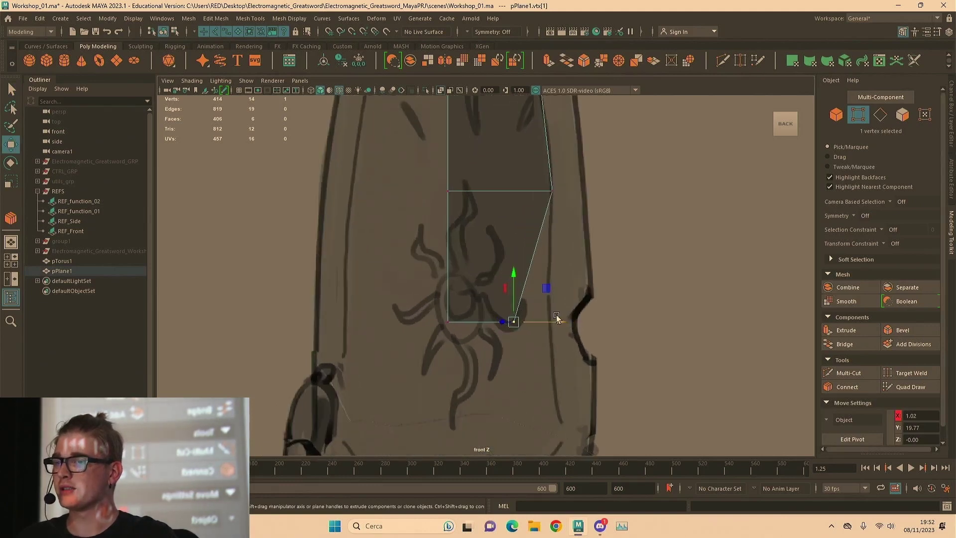
left_click_drag(557, 321, 604, 320)
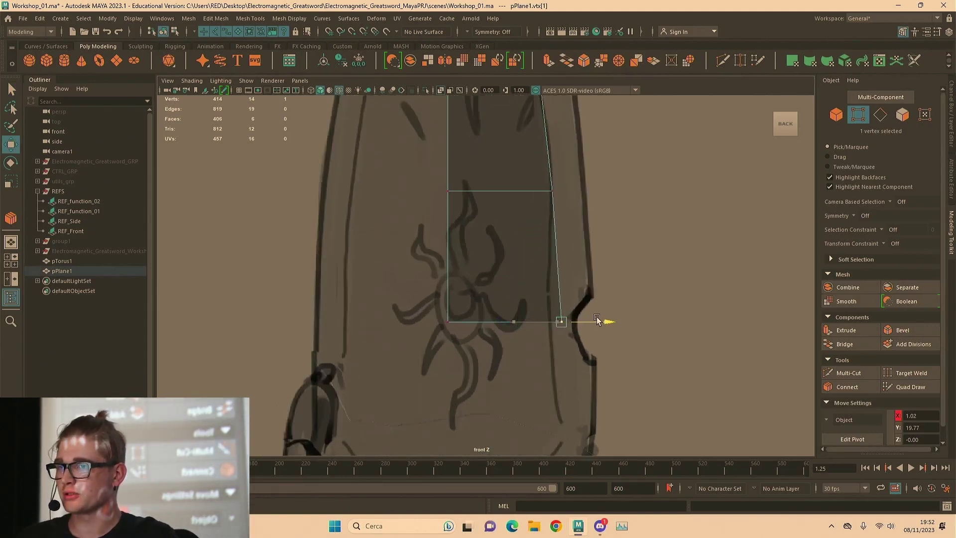
scroll(596, 304, "up", 1)
middle_click_drag(596, 304, 551, 223, "alt")
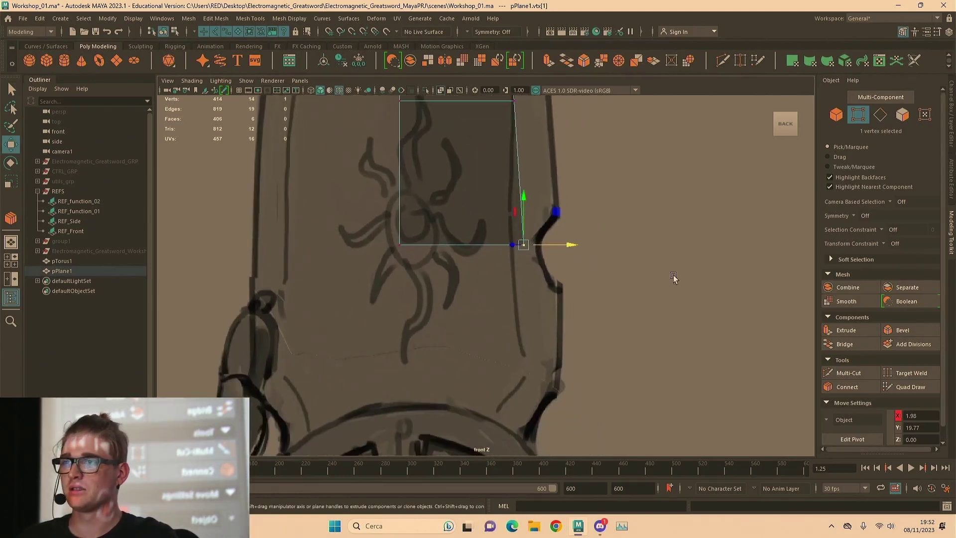
Nudge the plane's bottom outer vertex to X 1.95, and extrude the plane's bottom edge down towards the wheel sketch
left_click_drag(556, 244, 554, 245)
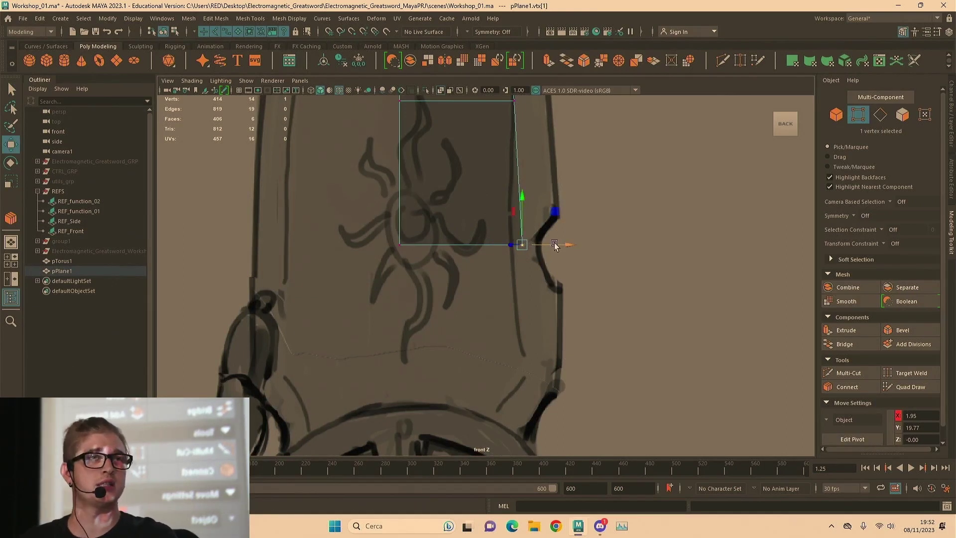
key("q")
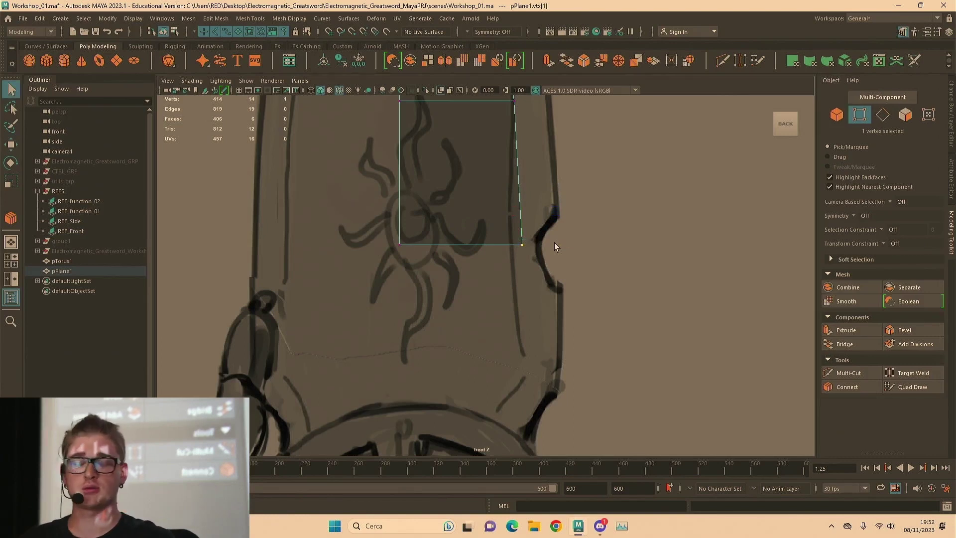
right_click_drag(589, 230, 578, 180)
left_click(509, 245)
scroll(518, 326, "down", 4)
scroll(518, 331, "up", 3)
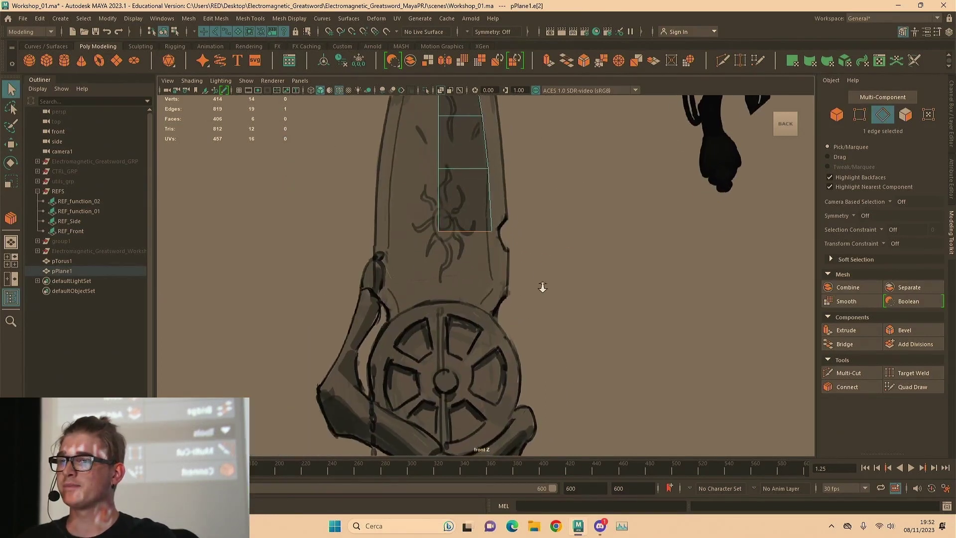
key("ctrl+e")
key("w")
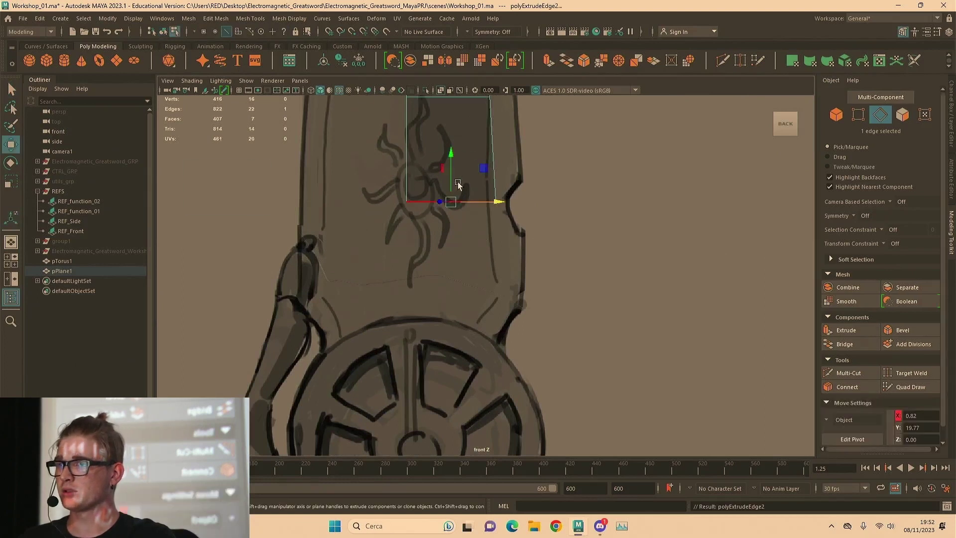
left_click_drag(452, 180, 351, 363)
Fit the new segment's bottom edge just above the sketched wheel and return to object selection
key("F9")
left_click_drag(517, 306, 496, 280)
middle_click_drag(524, 323, 530, 276, "alt")
key("F10")
left_click(436, 254)
right_click_drag(367, 211, 367, 212)
left_click_drag(440, 254, 488, 261)
key("v")
key("q")
key("F8")
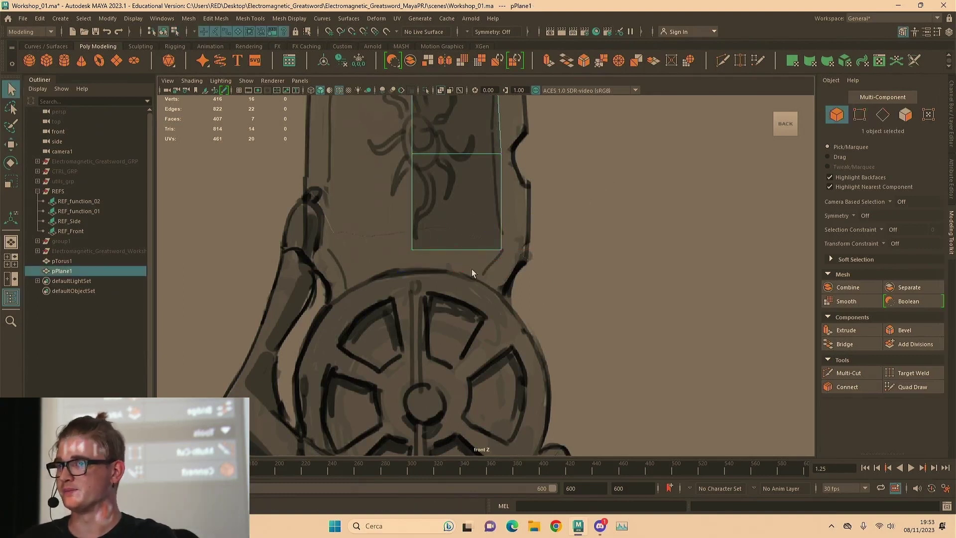
Unhide the Electromagnetic_Greatsword_Workshop group and switch to the perspective view
scroll(478, 271, "down", 3)
left_click(76, 252)
scroll(580, 318, "down", 4)
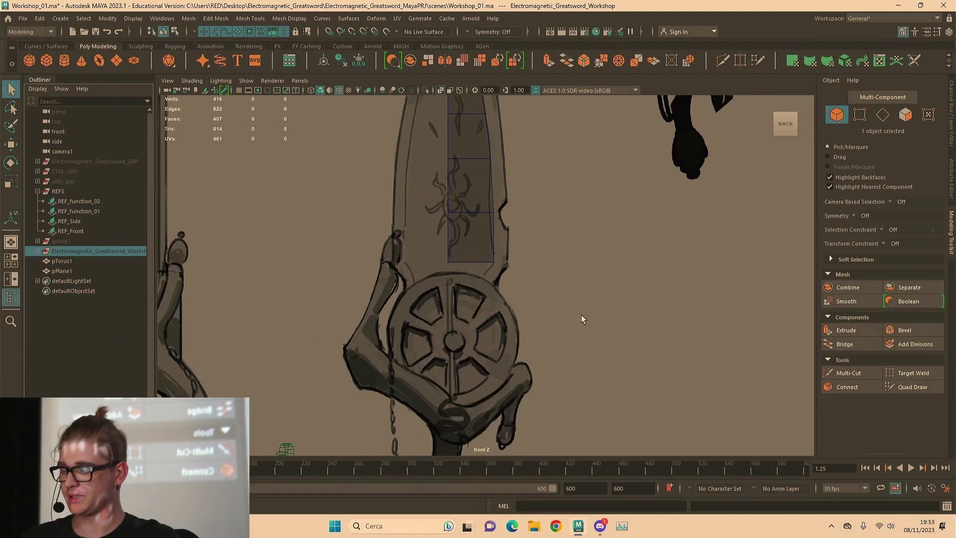
key("h")
scroll(548, 305, "down", 3)
key("space")
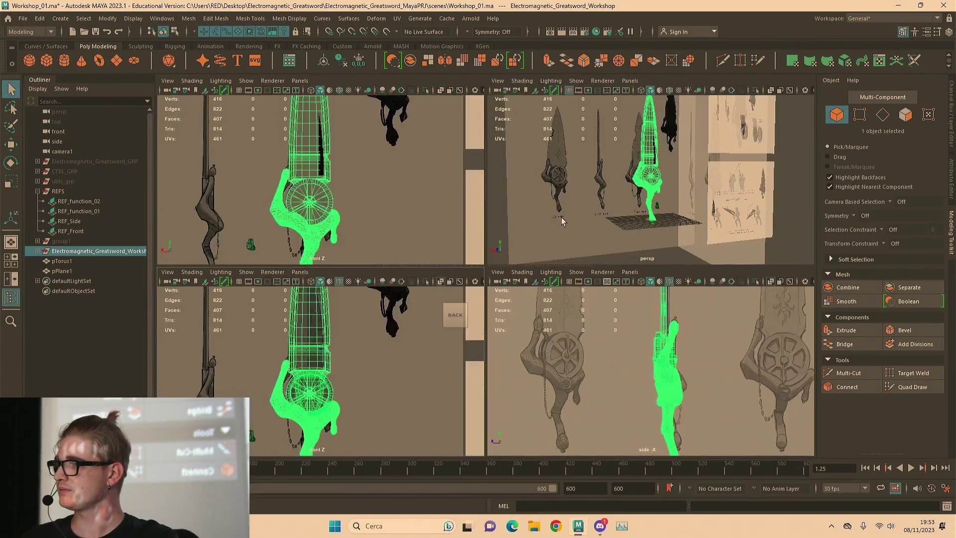
key("space")
Hide the Workshop_Hilt mesh around the wheel
left_click_drag(546, 255, 540, 261, "alt")
left_click(464, 284)
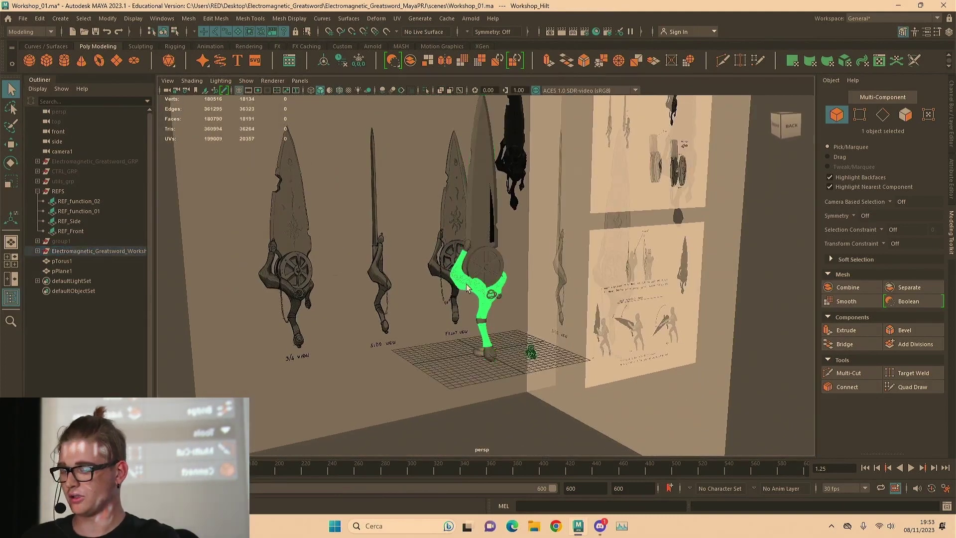
scroll(469, 284, "up", 2)
key("h")
scroll(479, 285, "up", 4)
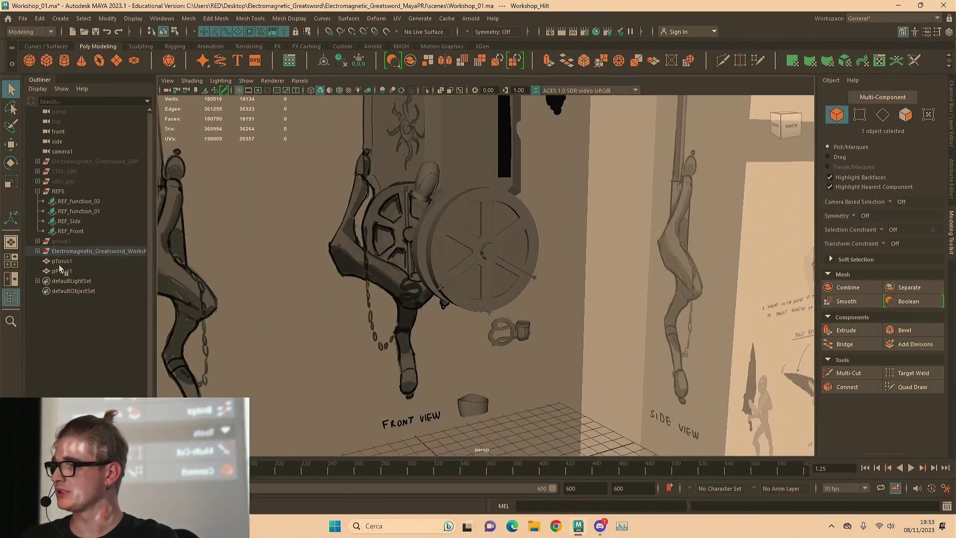
Hide pTorus1, pPlane1 and the REFS group, and select Workshop_Broken_Blade to examine its mesh up close
left_click_drag(58, 262, 99, 272)
scroll(372, 293, "down", 5)
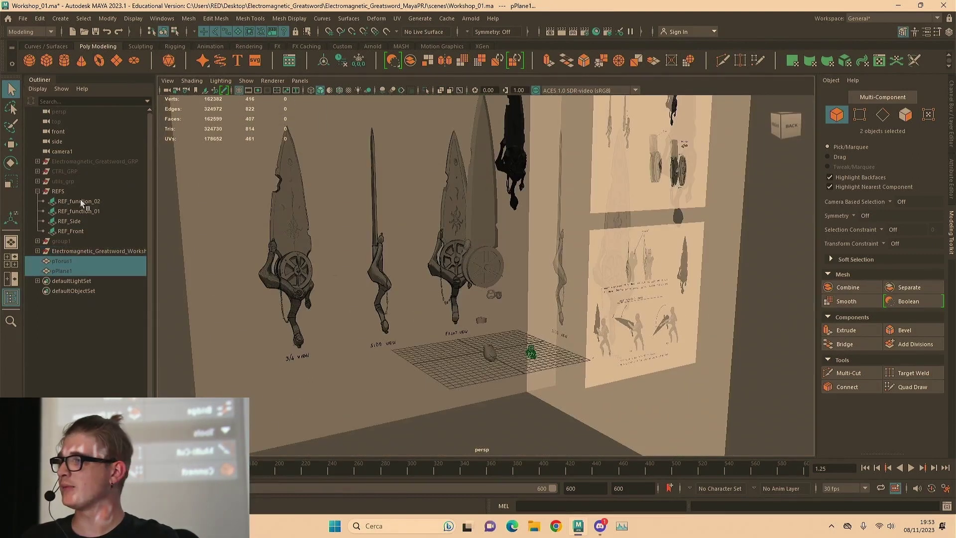
left_click(52, 191)
key("h")
left_click(483, 199)
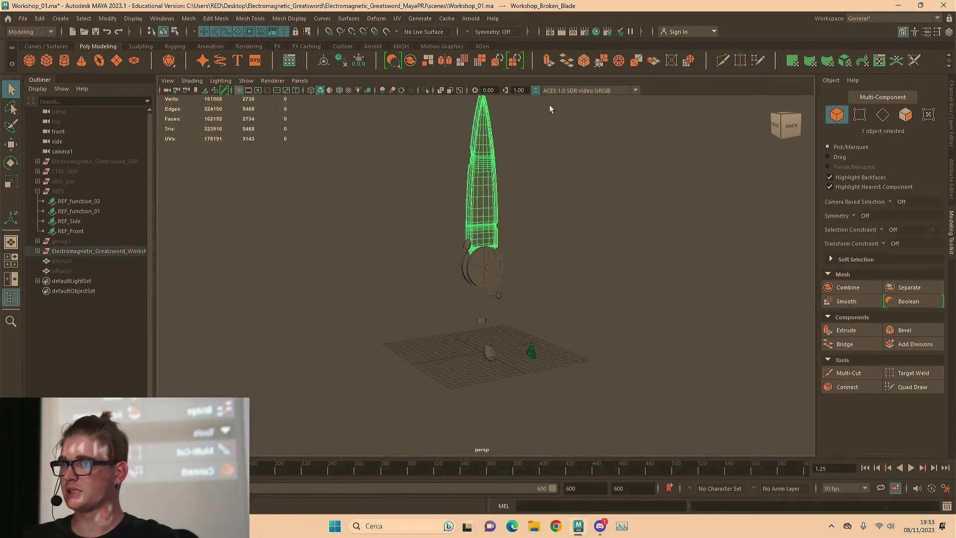
middle_click_drag(549, 104, 584, 193, "alt")
right_click_drag(584, 192, 826, 203, "alt")
left_click(38, 251)
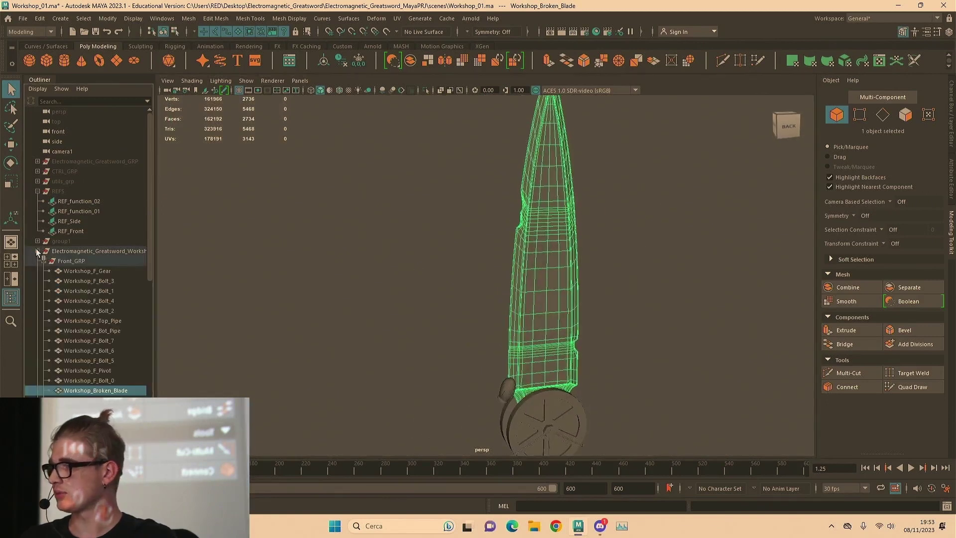
left_click(37, 251)
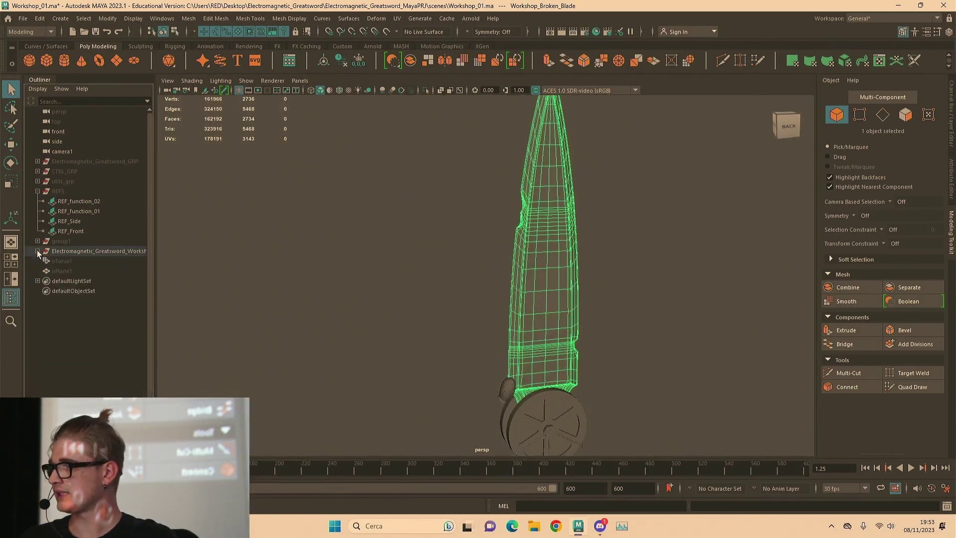
Unhide group1 with the simple sword and hide the Electromagnetic_Greatsword_Workshop group
left_click(60, 241)
key("shift+h")
key("f")
scroll(539, 346, "up", 4)
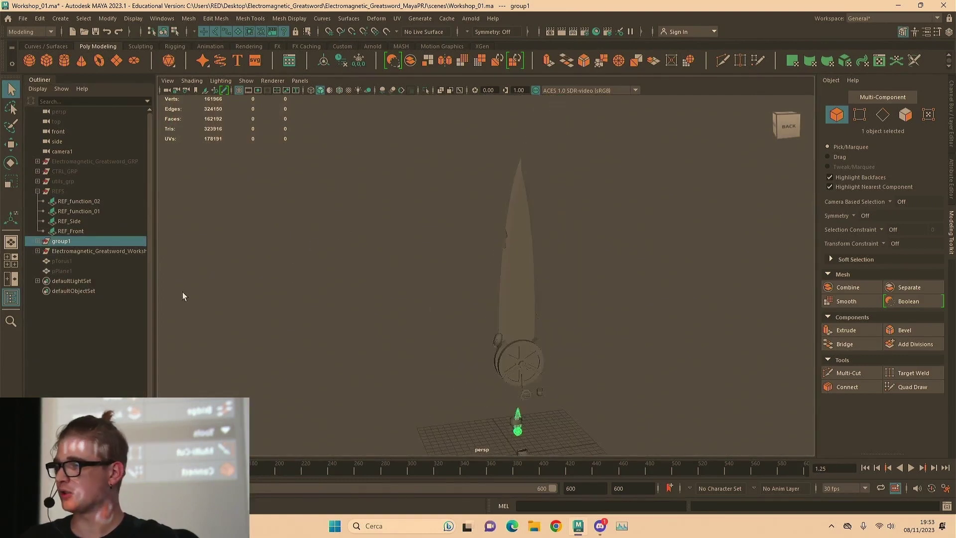
left_click(95, 251)
key("ctrl+h")
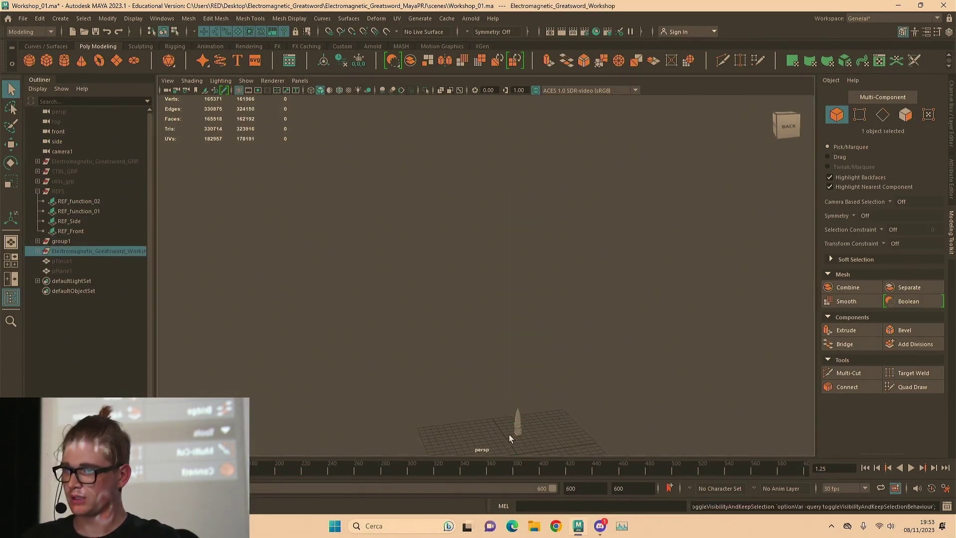
Scale the whole group1 uniformly to 7.26 and frame it in the front view
left_click_drag(535, 393, 507, 425)
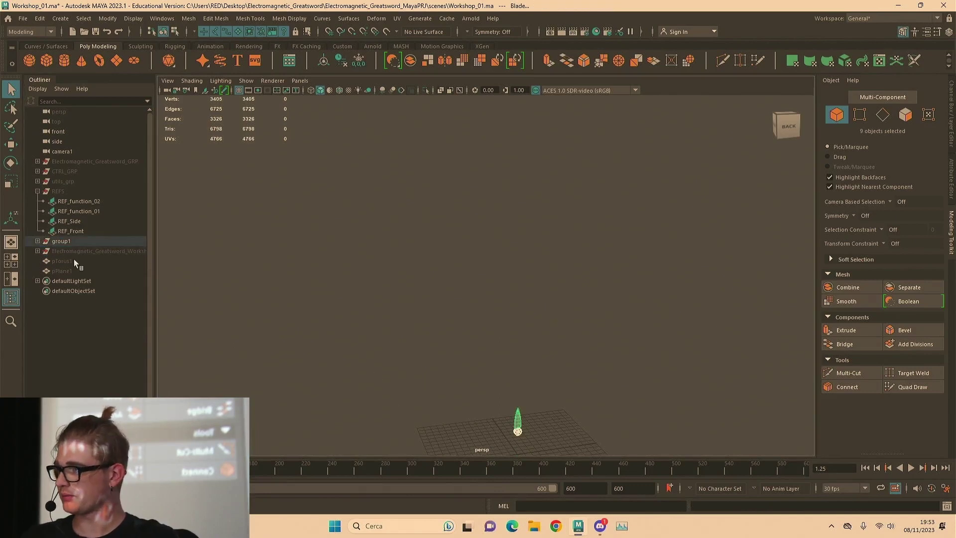
left_click(61, 240)
key("r")
key("f")
left_click_drag(748, 387, 687, 382)
key("space")
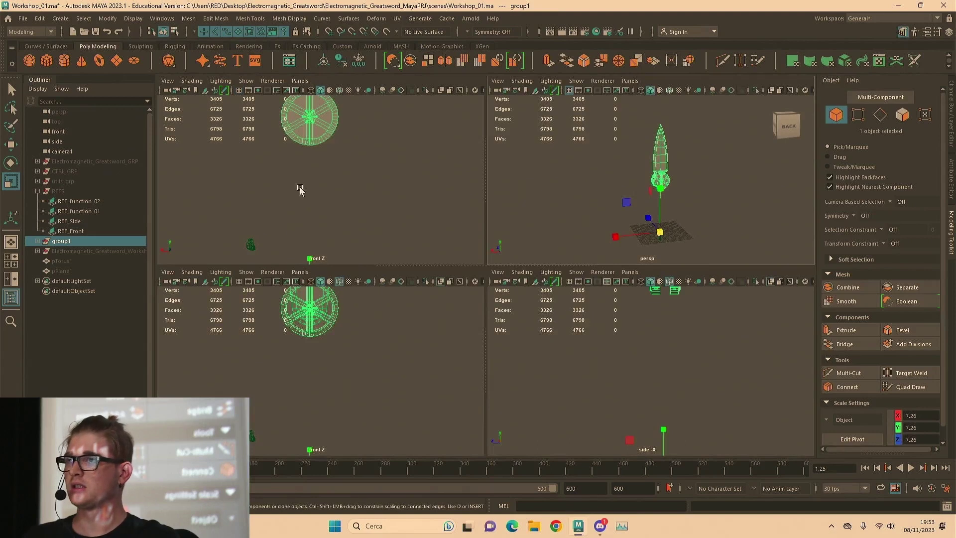
key("f")
key("f")
key("f")
key("space")
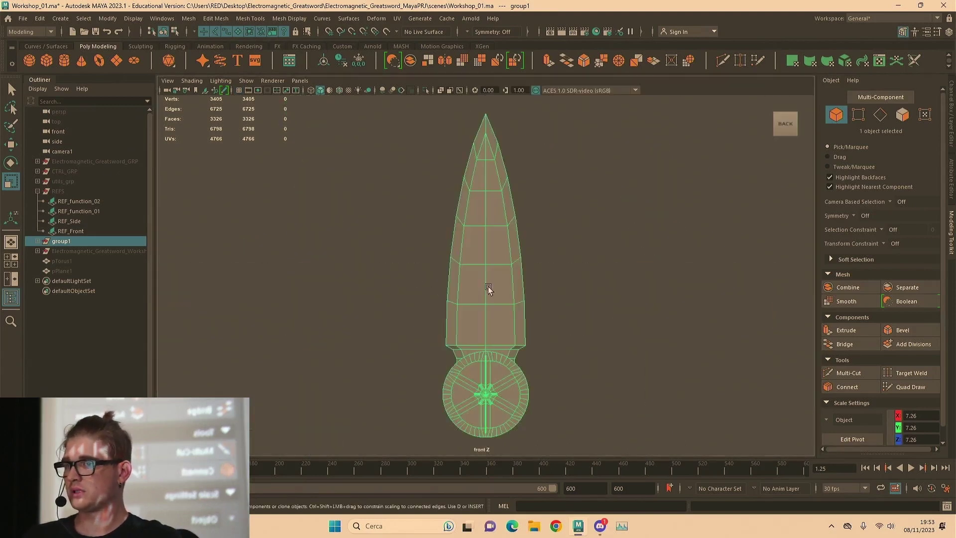
Turn on wireframe on shaded in the front view to show the edges of the simple blade and wheel
middle_click_drag(488, 288, 425, 217, "alt")
key("q")
scroll(484, 291, "up", 3)
left_click(484, 291)
middle_click_drag(376, 187, 435, 195, "alt")
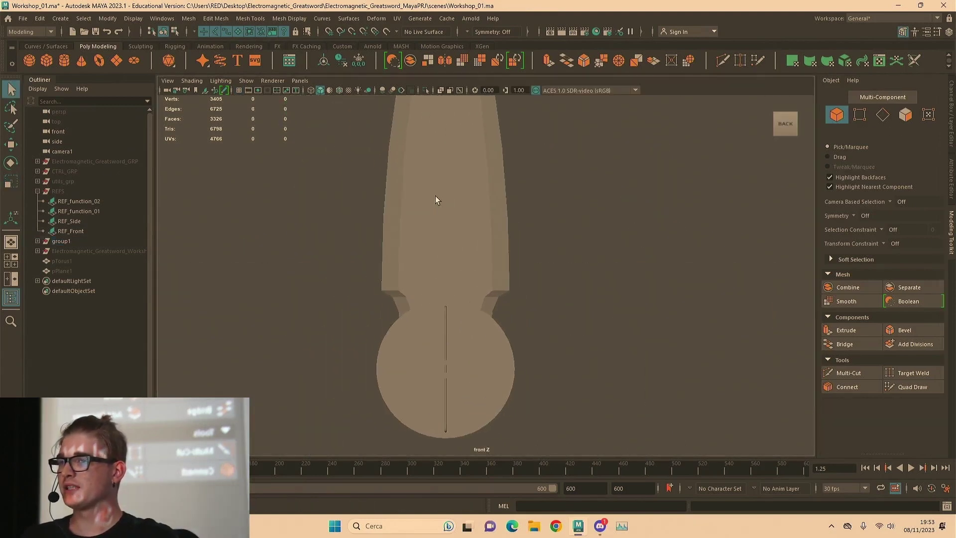
left_click(435, 195)
scroll(499, 286, "down", 5)
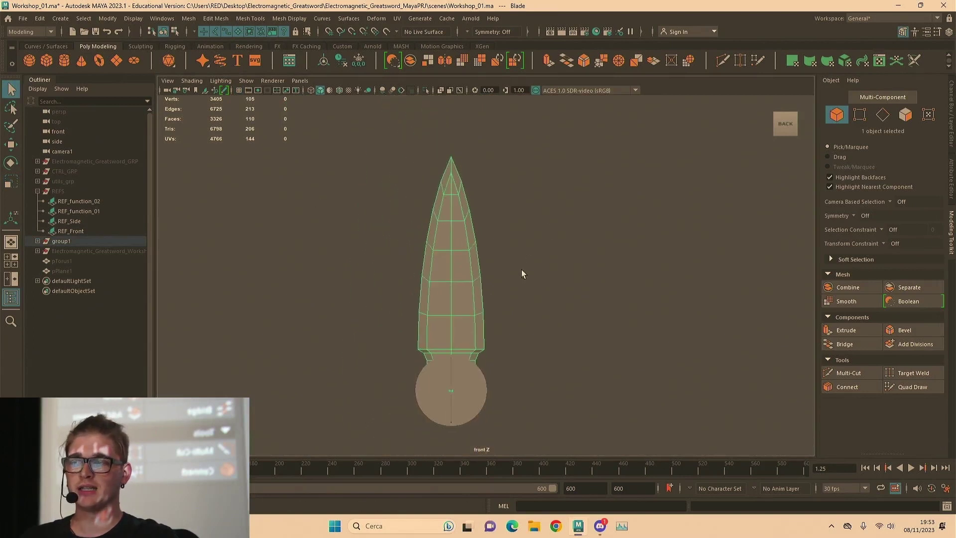
left_click(339, 90)
scroll(484, 277, "up", 3)
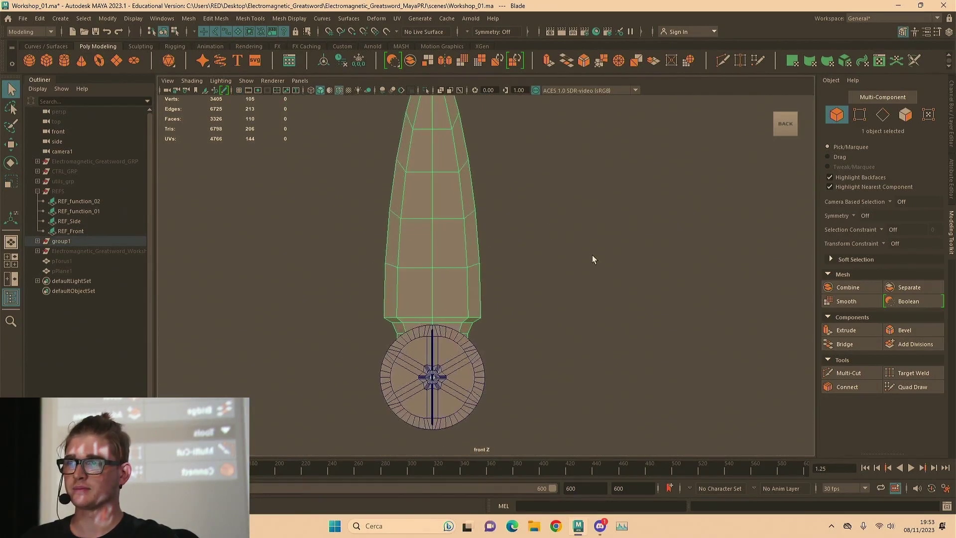
Examine the simple blade's topology from the front and its thickness from the side in perspective
left_click(592, 256)
middle_click_drag(506, 217, 552, 282, "alt")
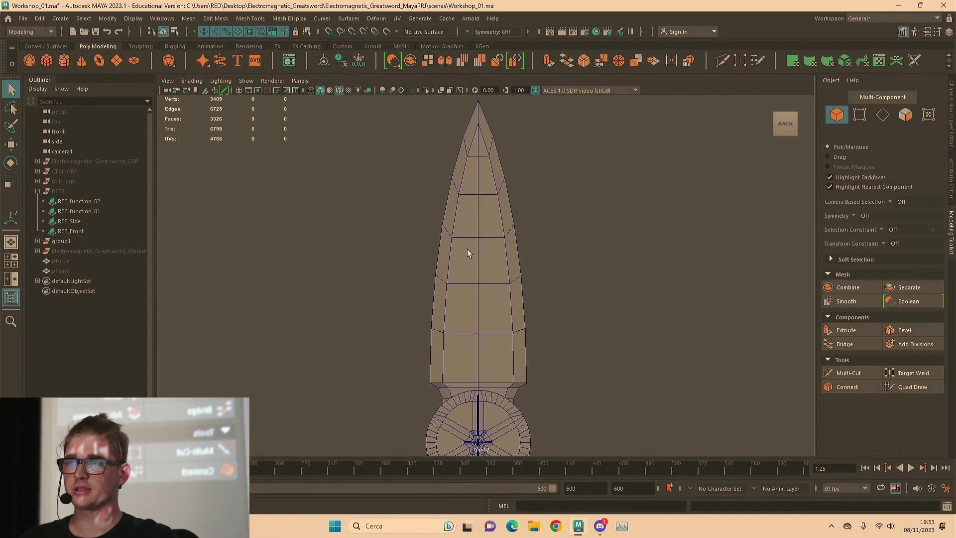
left_click(467, 250)
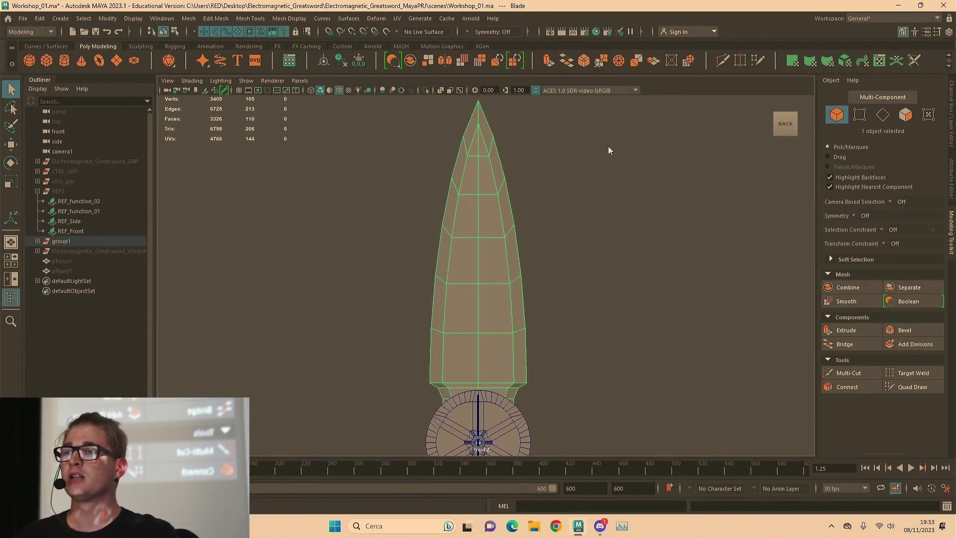
key("F10")
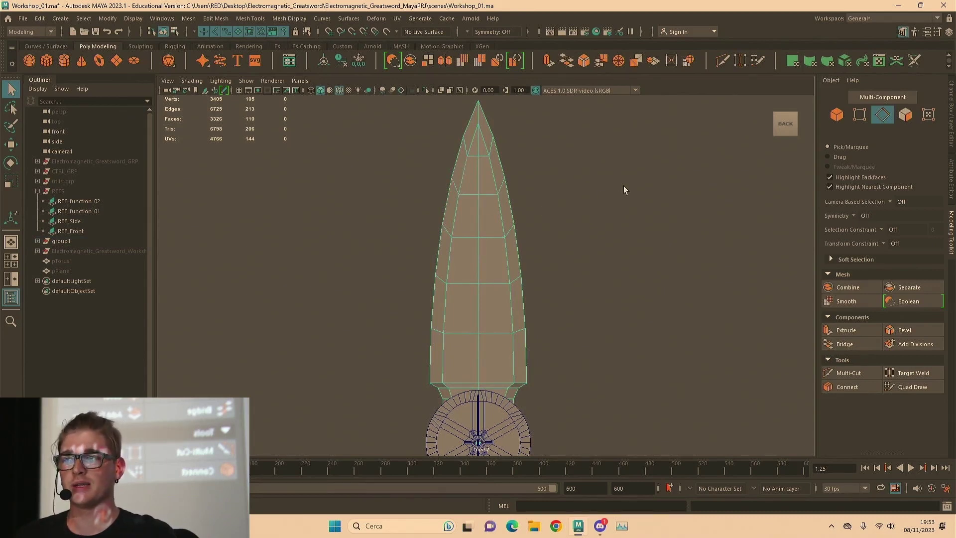
key("F8")
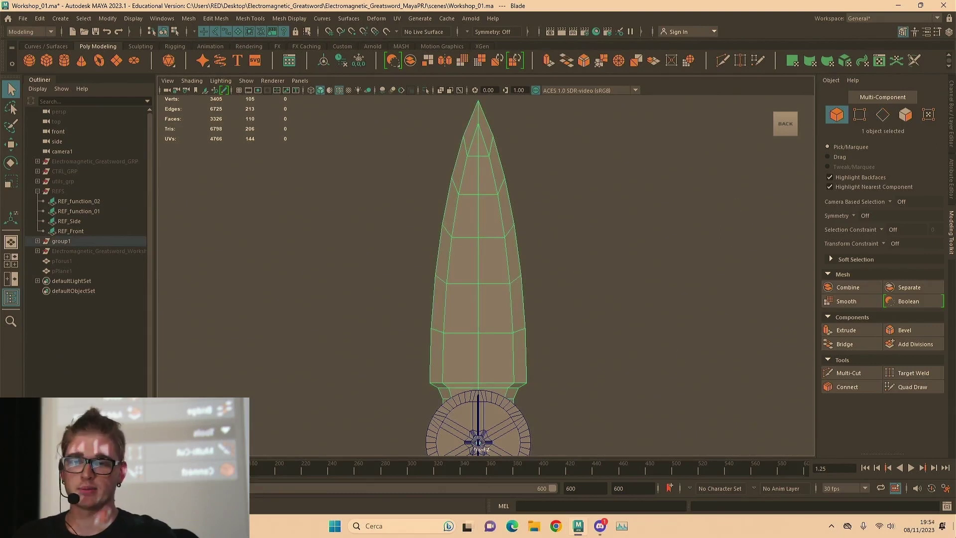
middle_click_drag(576, 313, 620, 220, "alt")
left_click_drag(619, 220, 622, 332, "alt")
key("space")
key("space")
left_click_drag(583, 230, 622, 251, "alt")
right_click_drag(548, 256, 697, 264, "alt")
left_click_drag(697, 265, 668, 265, "alt")
middle_click_drag(668, 265, 573, 298, "alt")
left_click_drag(572, 297, 551, 285, "alt")
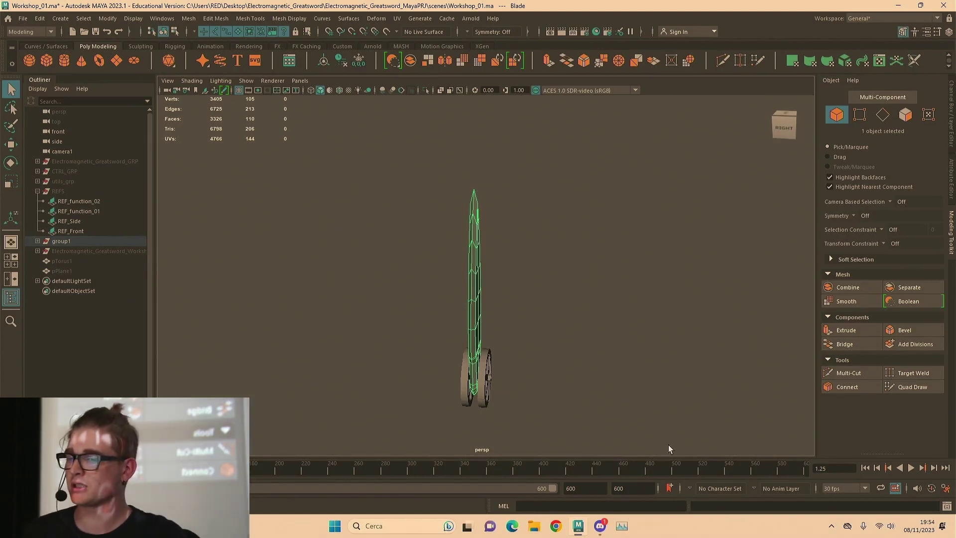
Check the event window in Discord, return to Maya and frame the selected blade in perspective
left_click(599, 526)
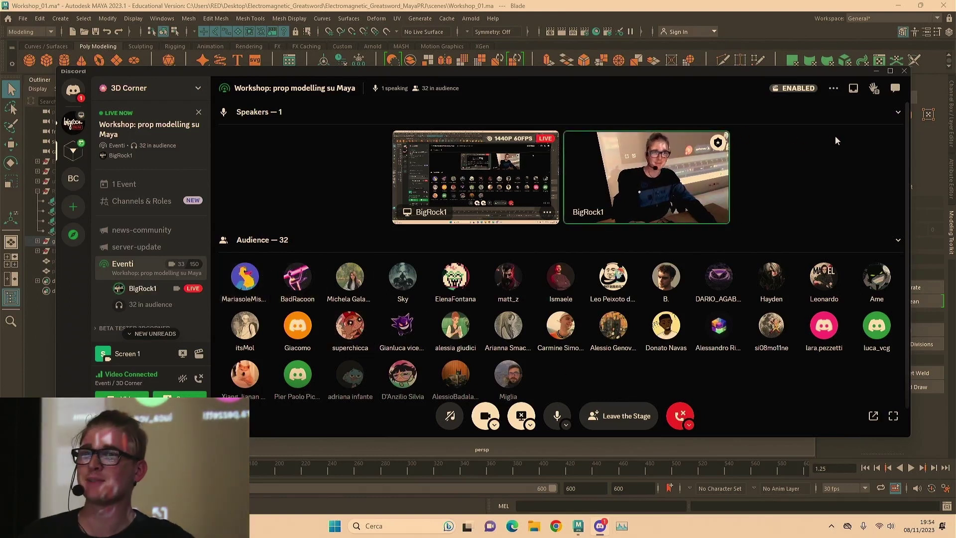
left_click(875, 71)
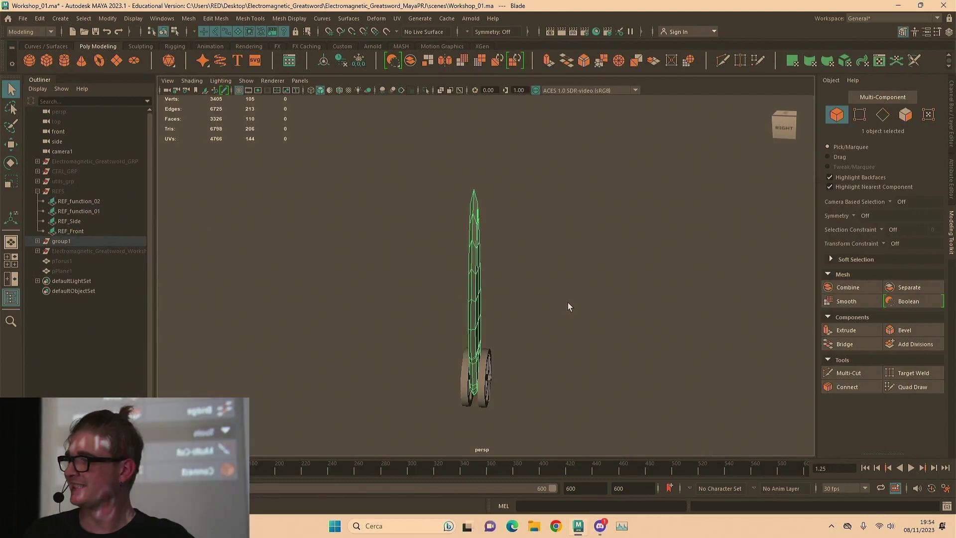
scroll(568, 304, "down", 3)
left_click_drag(567, 307, 597, 301, "alt")
right_click_drag(597, 301, 637, 300, "alt")
key("f")
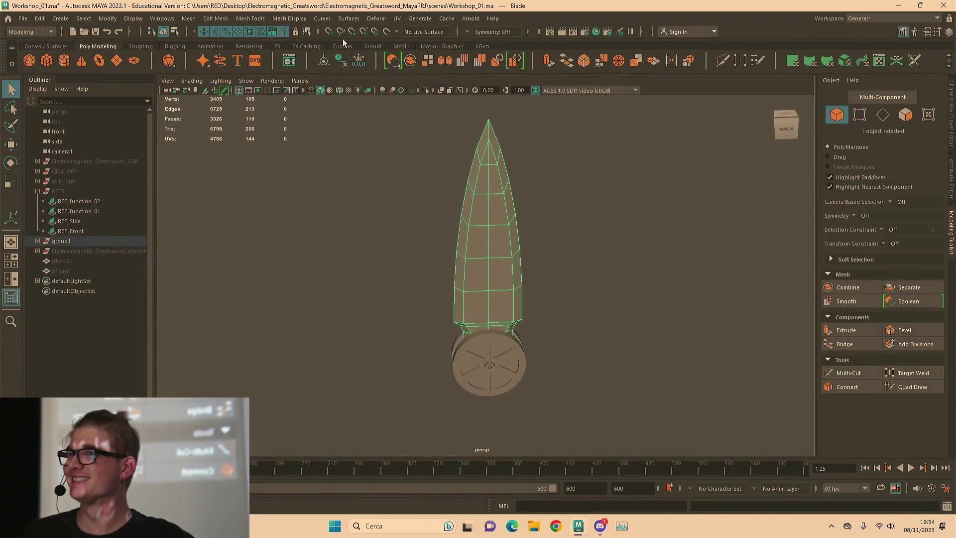
Open the UV Editor for the selected blade, move it aside and close it
left_click(397, 19)
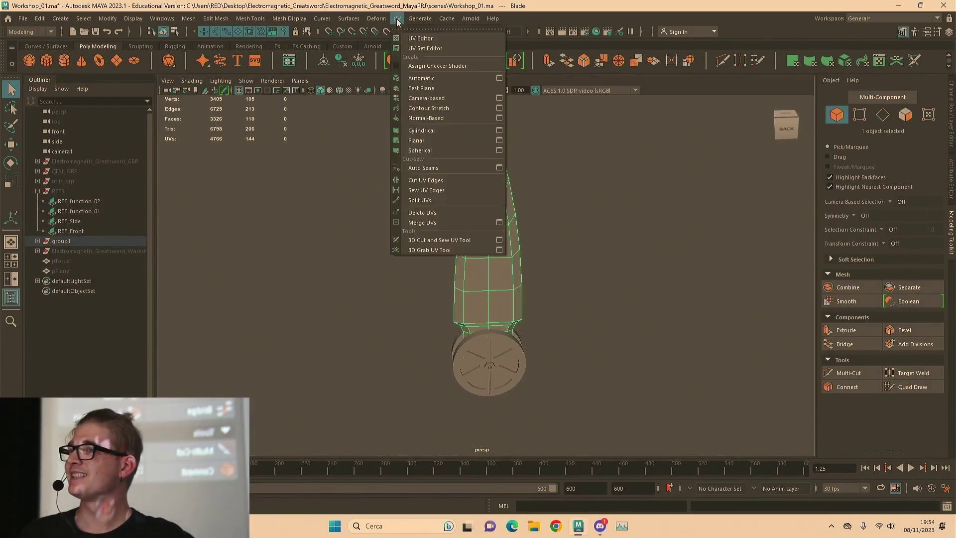
left_click(420, 38)
left_click_drag(462, 117, 276, 130)
left_click(582, 130)
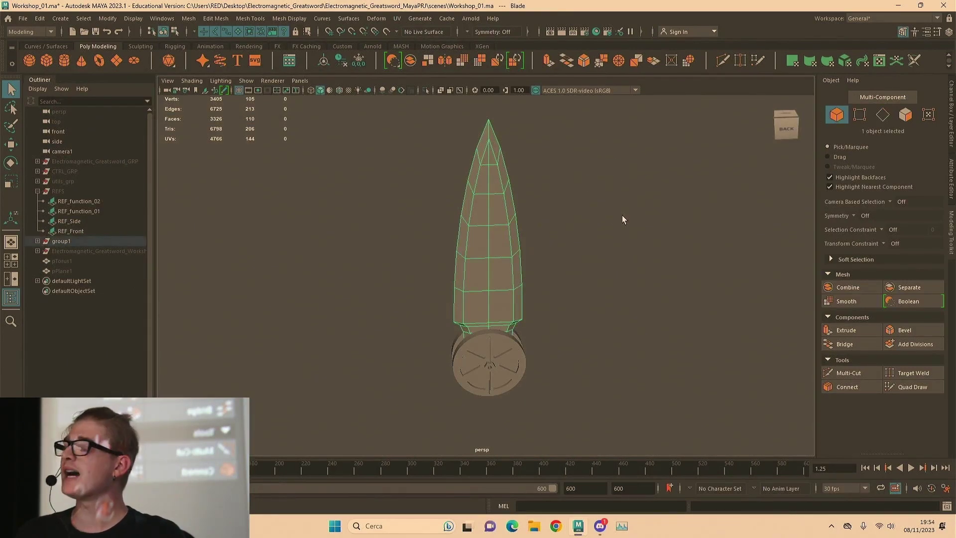
Expand the group1 and Electromagnetic_Greatsword_Workshop hierarchies, and select the back bolt at the simple wheel's centre to inspect it
left_click_drag(622, 215, 561, 196, "alt")
right_click_drag(561, 196, 646, 292, "alt")
middle_click_drag(646, 291, 604, 169, "alt")
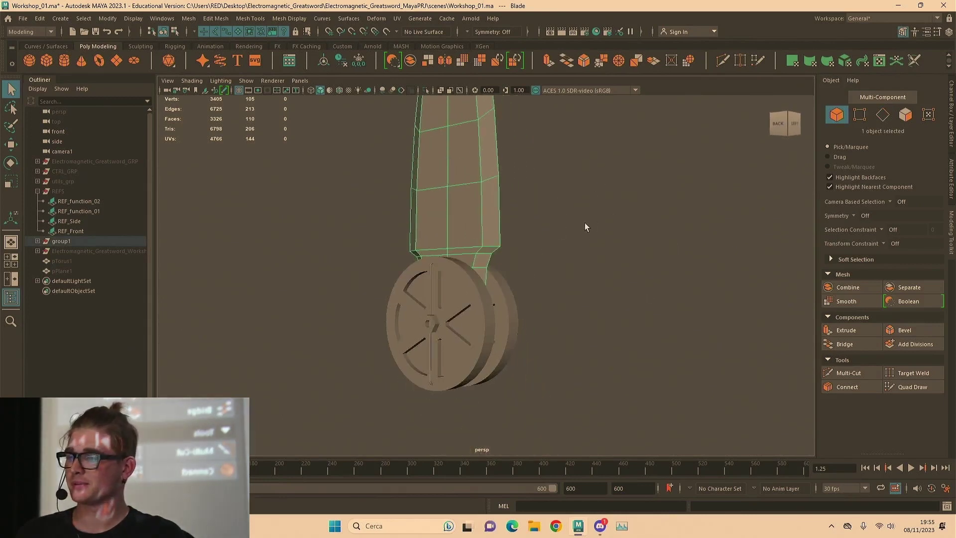
left_click_drag(584, 222, 589, 271, "alt")
middle_click_drag(589, 271, 609, 197, "alt")
right_click_drag(610, 197, 759, 241, "alt")
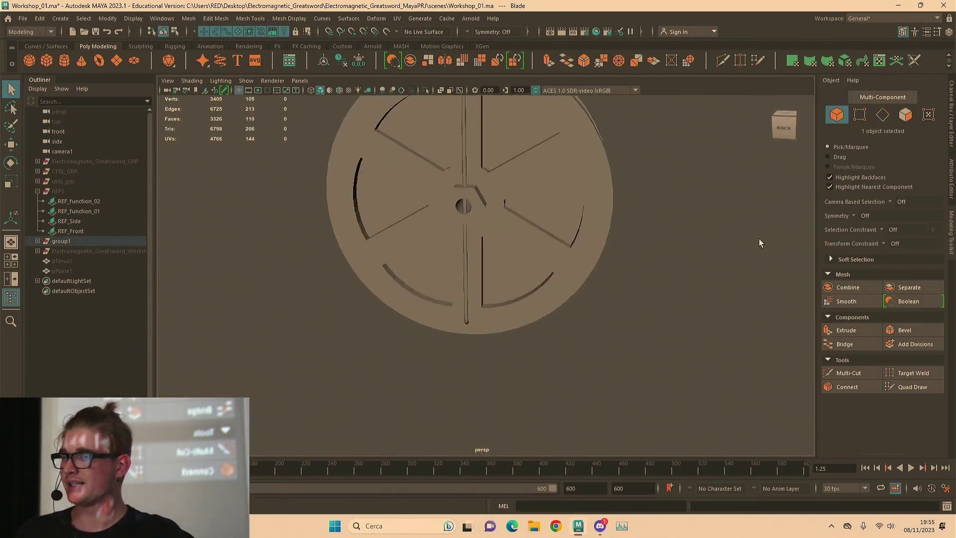
left_click(37, 241)
left_click(37, 340)
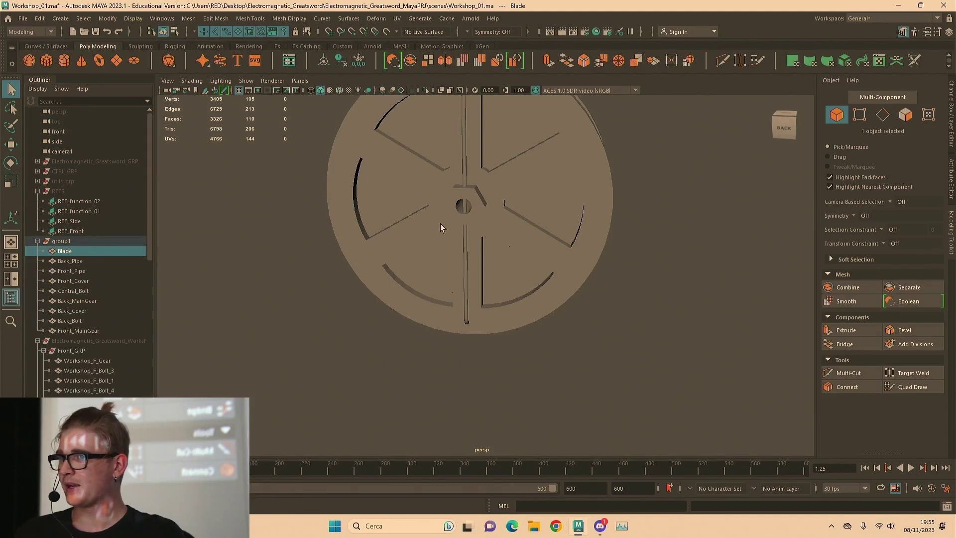
left_click(463, 205)
left_click_drag(509, 182, 606, 241, "alt")
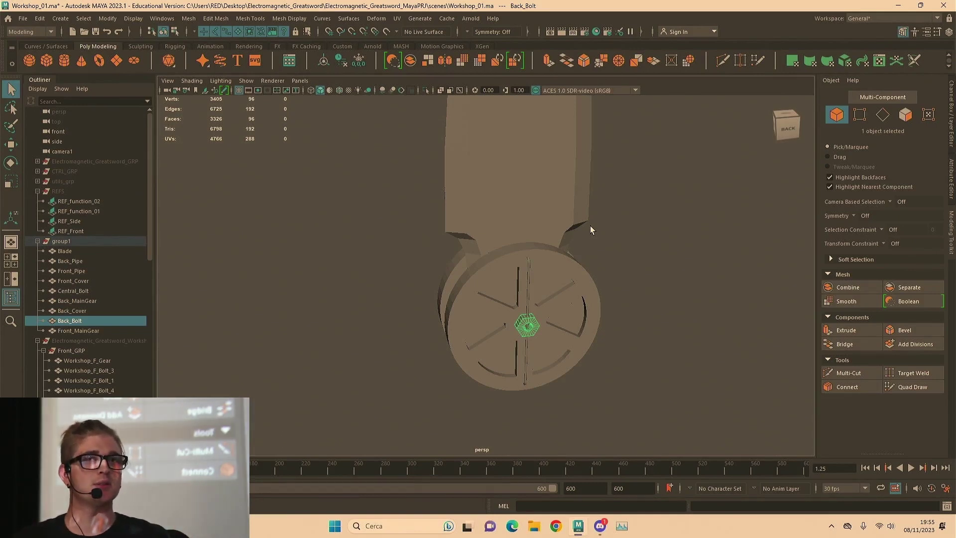
Examine the back bolt's simple geometry at the wheel's centre up close and clear the selection
scroll(589, 225, "up", 10)
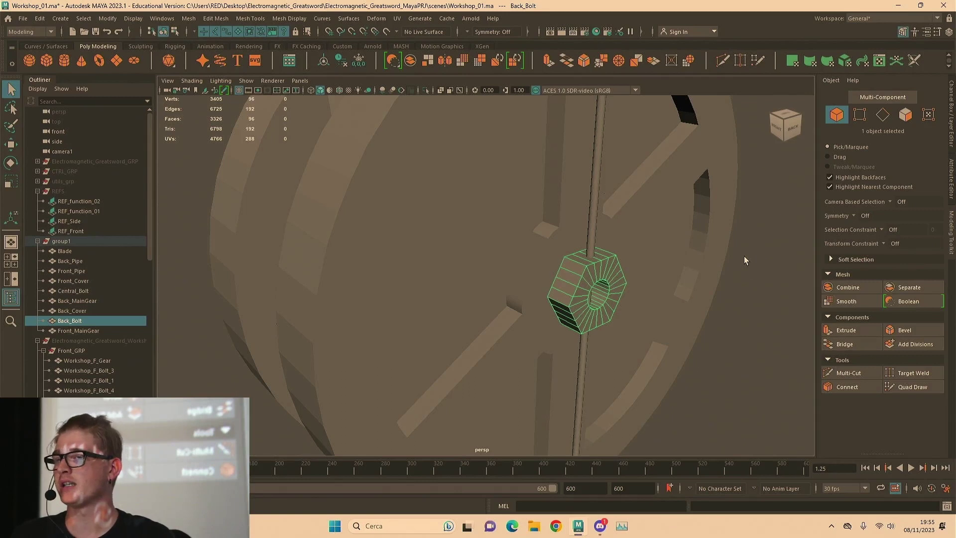
right_click_drag(744, 256, 679, 261, "alt")
left_click(679, 261)
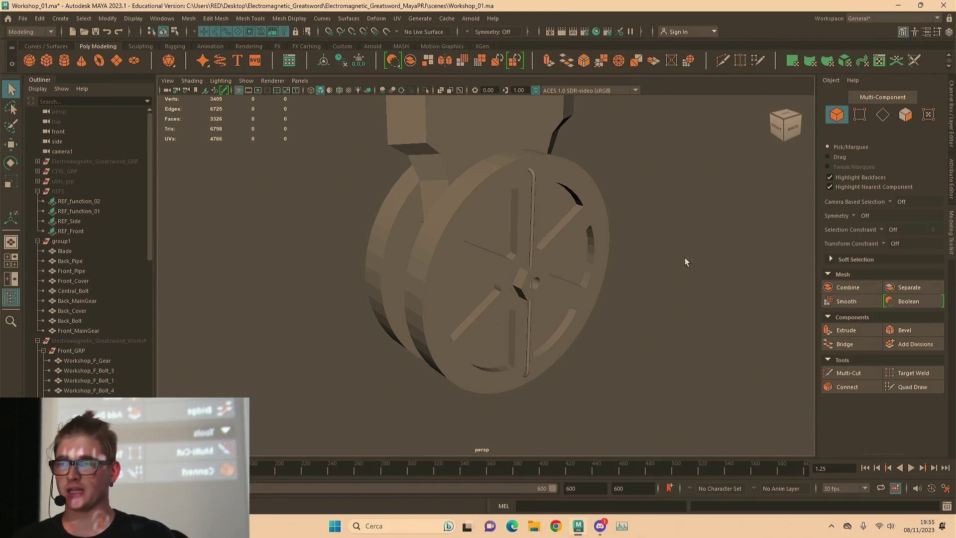
scroll(685, 258, "up", 5)
scroll(682, 256, "down", 6)
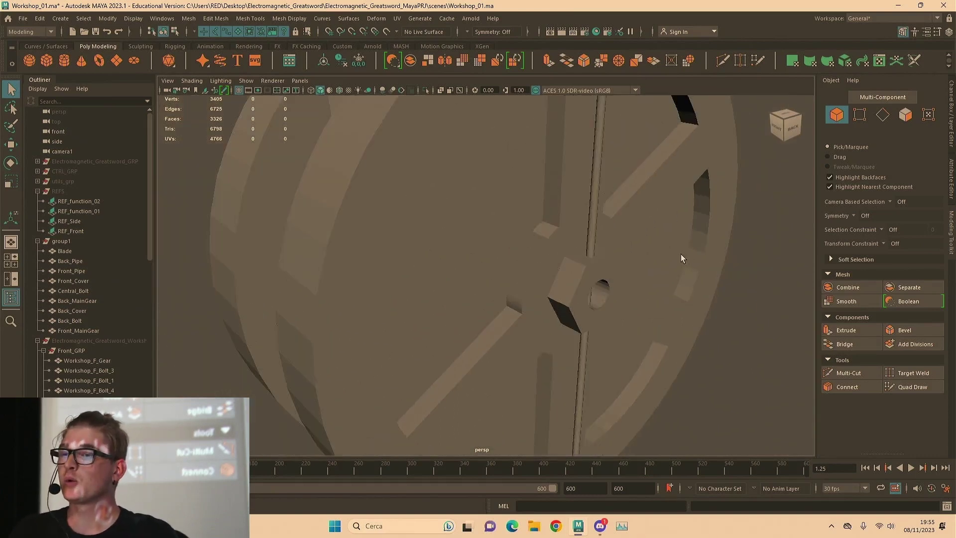
Select the wheel's back main gear, open the UV Editor for it and move the editor window nearer the model
left_click(573, 206)
left_click_drag(658, 210, 589, 217, "alt")
right_click_drag(644, 181, 670, 166)
scroll(601, 181, "up", 4)
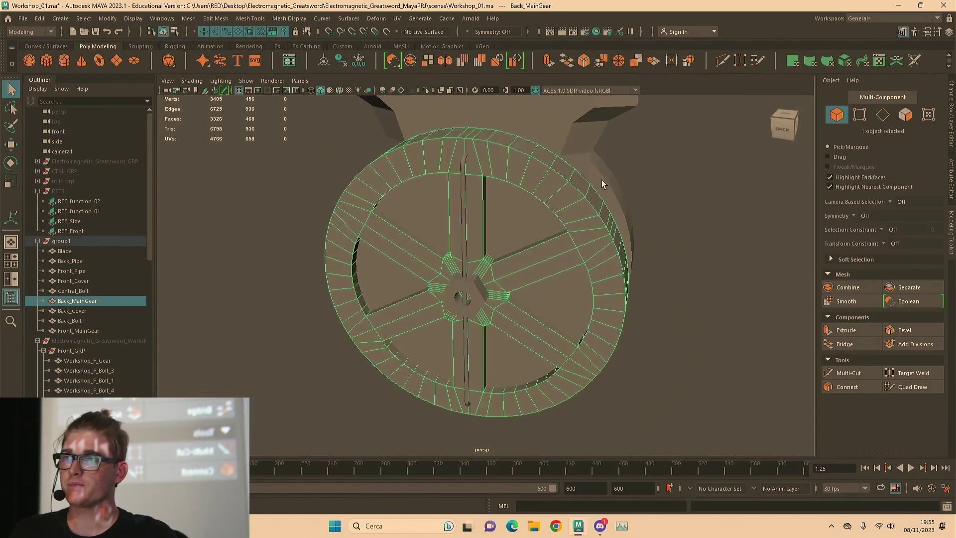
left_click(397, 18)
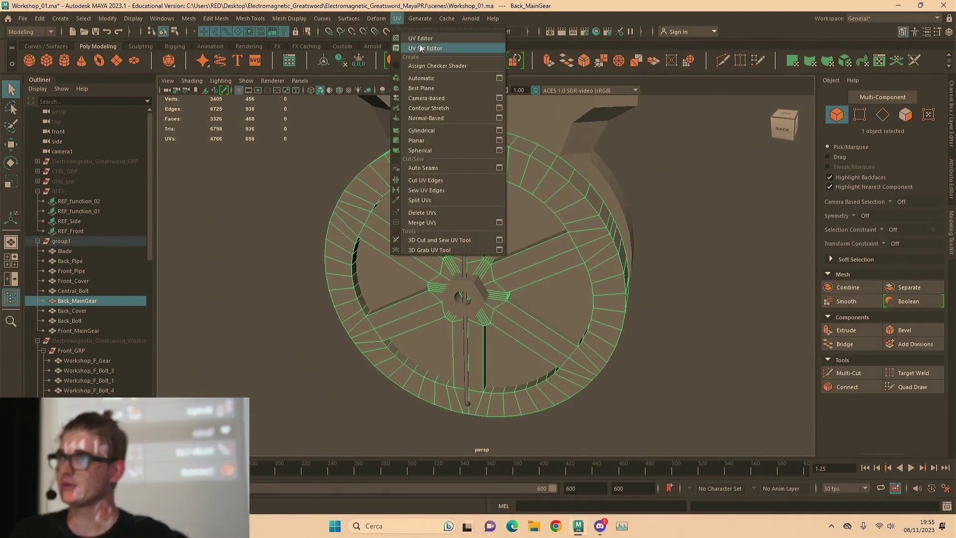
left_click(420, 38)
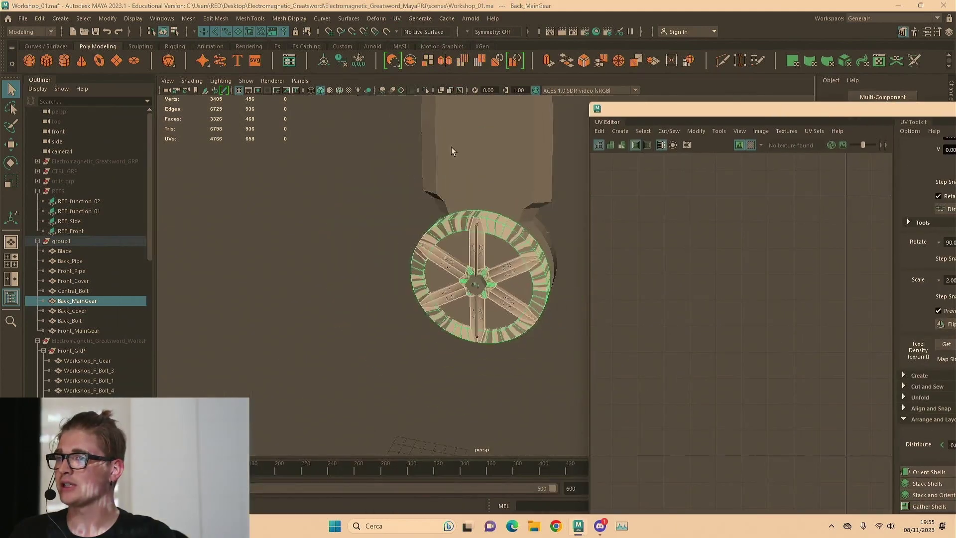
left_click_drag(451, 147, 369, 185, "alt")
right_click_drag(368, 185, 503, 190, "alt")
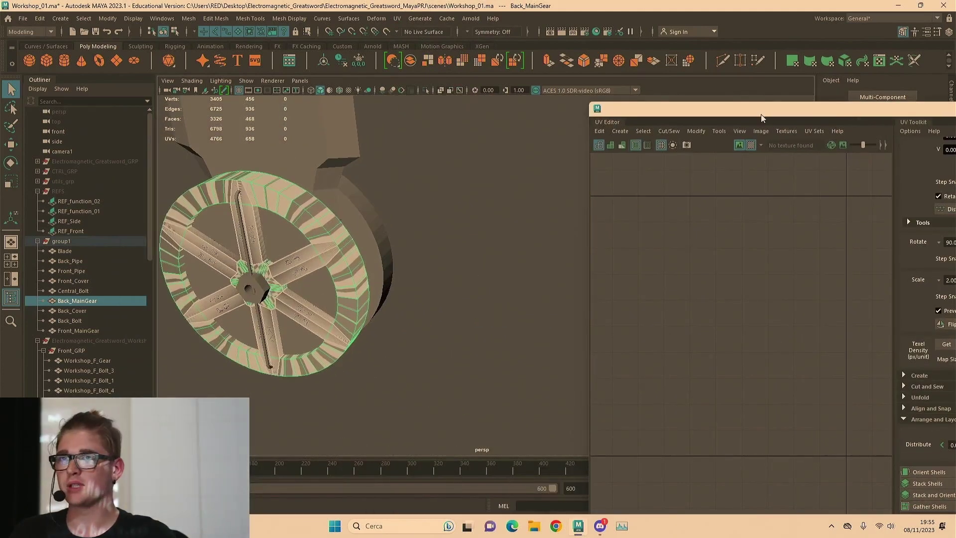
left_click_drag(760, 115, 534, 250)
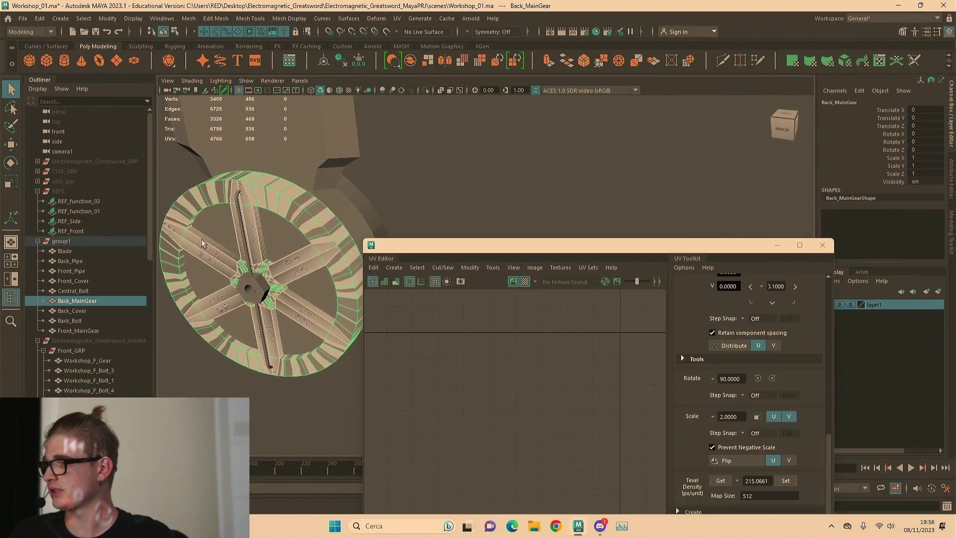
Examine the checker distortion on the back main gear's spokes and rim, moving the UV Editor clear of the wheel
left_click(62, 241)
left_click(282, 204)
left_click_drag(462, 156, 393, 192, "alt")
scroll(392, 193, "up", 6)
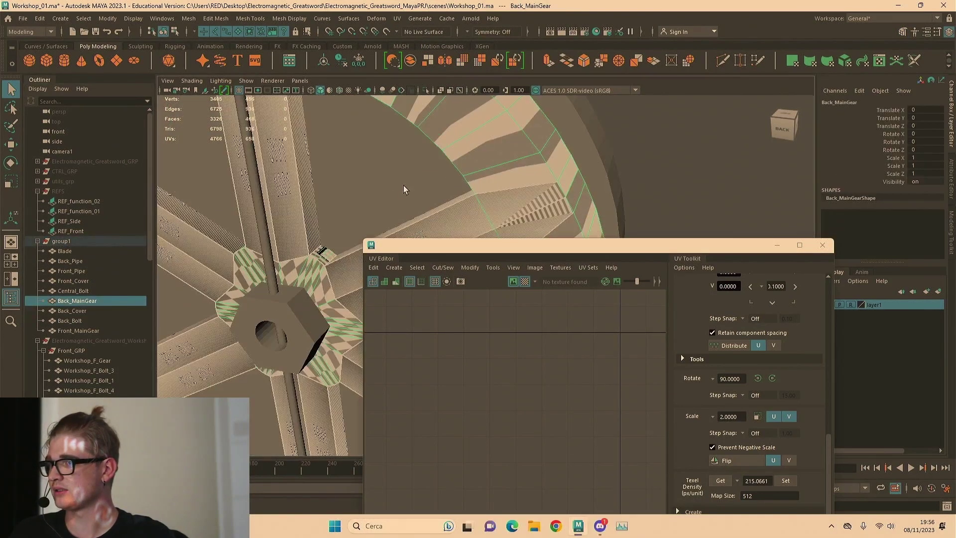
scroll(404, 185, "down", 4)
left_click_drag(598, 246, 751, 128)
scroll(350, 241, "down", 6)
left_click_drag(478, 222, 499, 217, "alt")
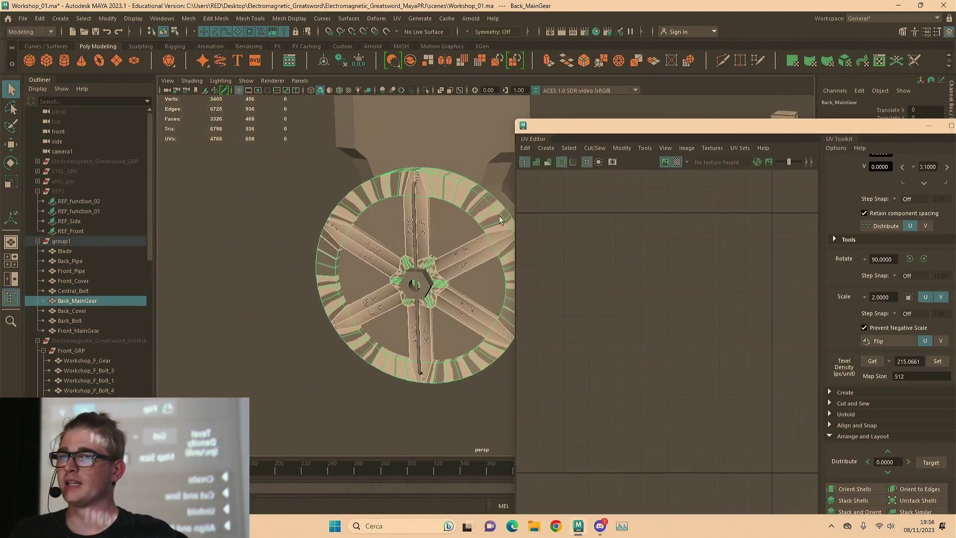
Turn off the checker map on the back main gear
left_click(676, 162)
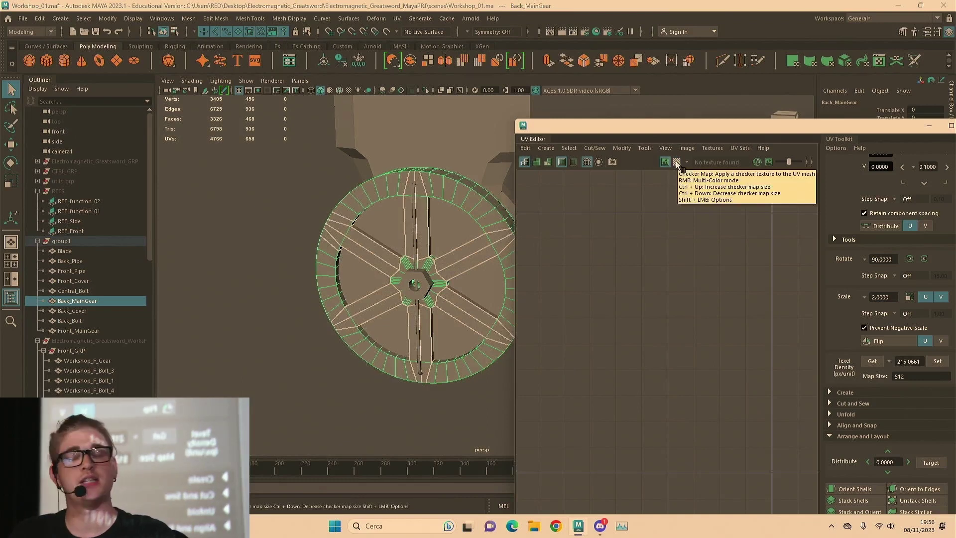
scroll(420, 220, "down", 3)
left_click_drag(420, 220, 401, 233, "alt")
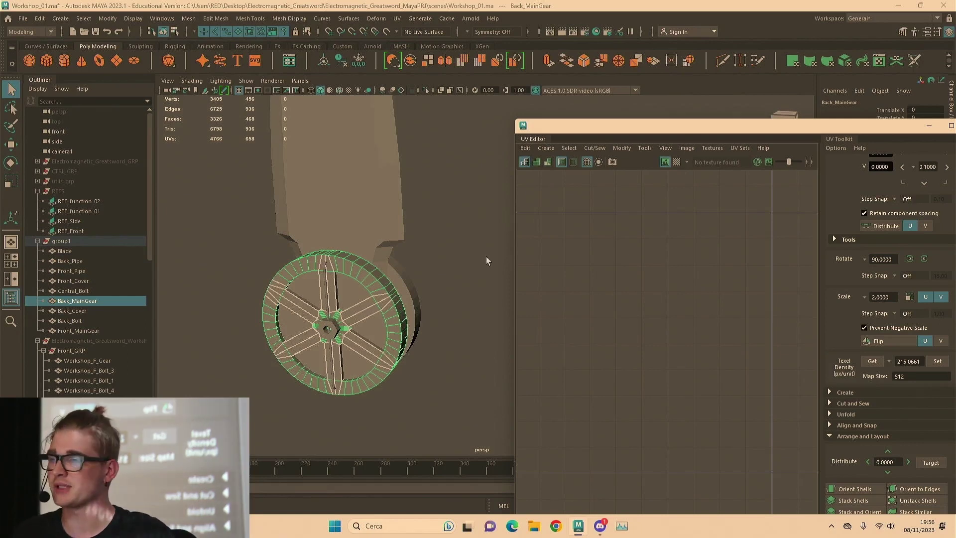
Select the wheel's back cover and frame its UV layout in the UV Editor
left_click(350, 294)
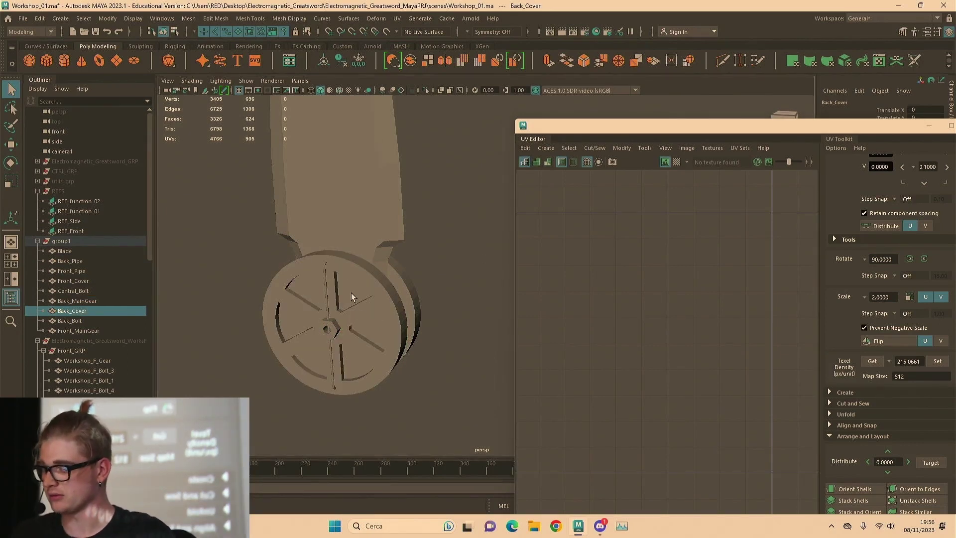
left_click_drag(461, 167, 273, 402)
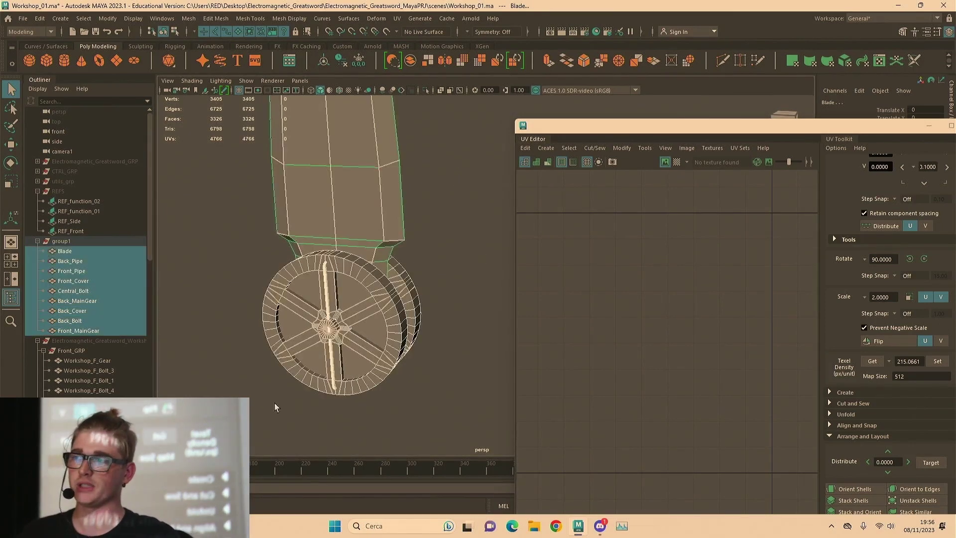
left_click(454, 224)
left_click(359, 333)
key("h")
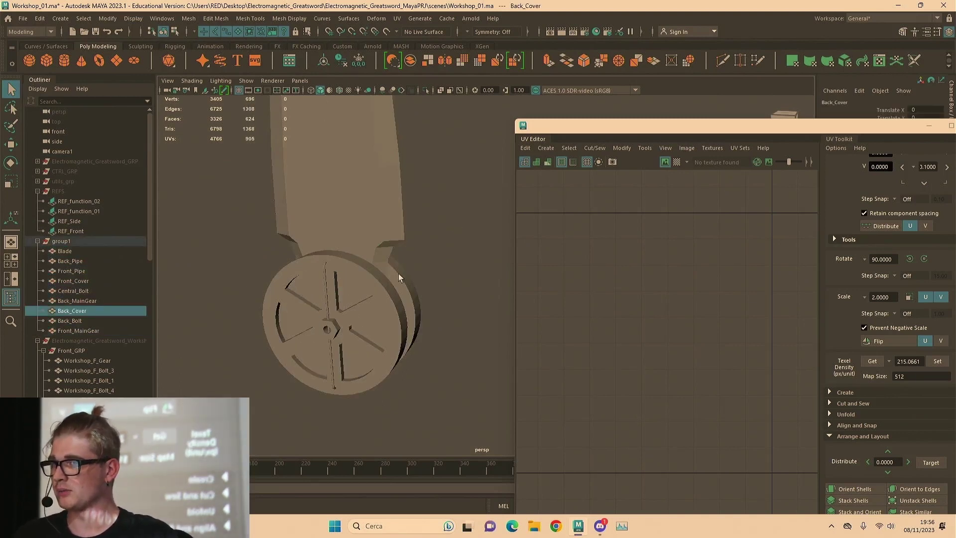
scroll(398, 273, "down", 2)
scroll(609, 251, "down", 5)
key("f")
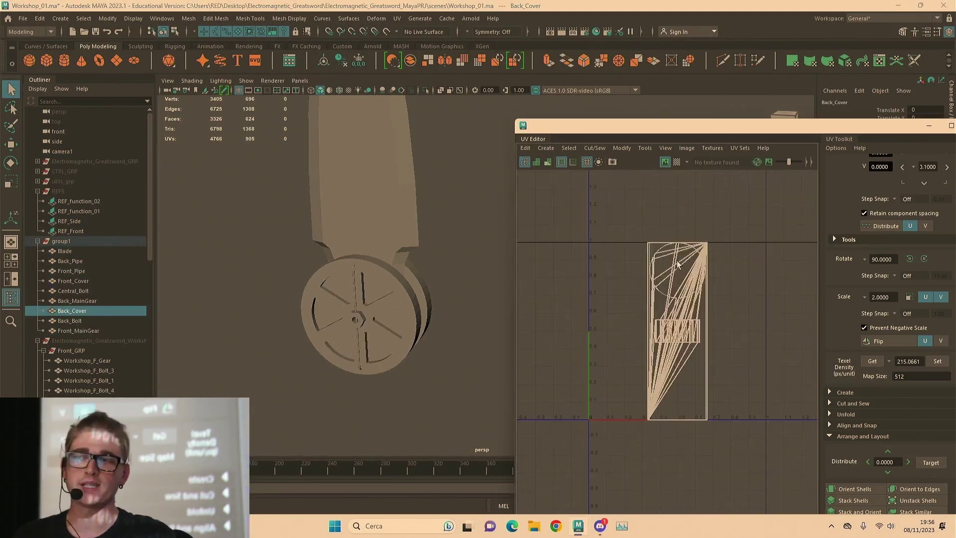
Hide the back main gear, select the back cover and turn on the checker map to show its UV distortion
left_click(390, 281)
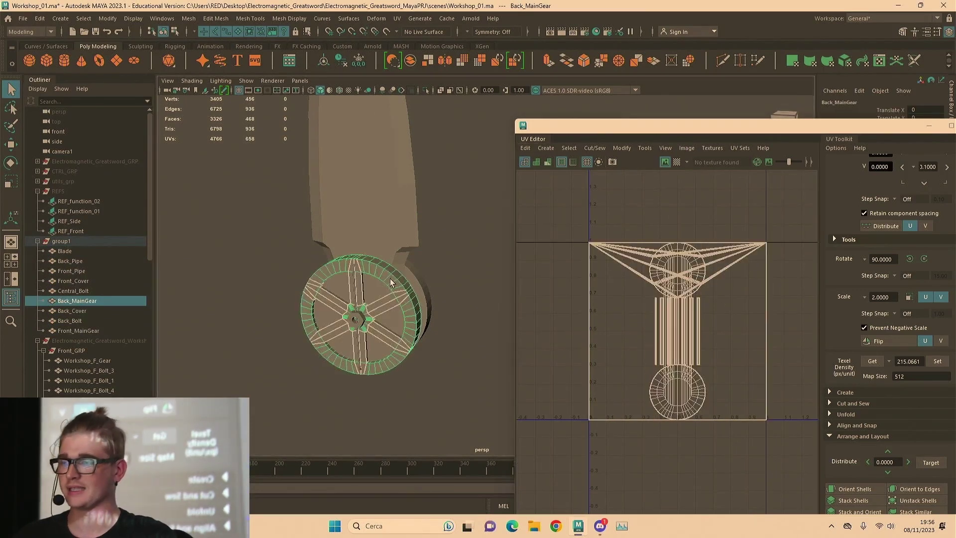
key("h")
left_click(389, 294)
scroll(378, 295, "up", 4)
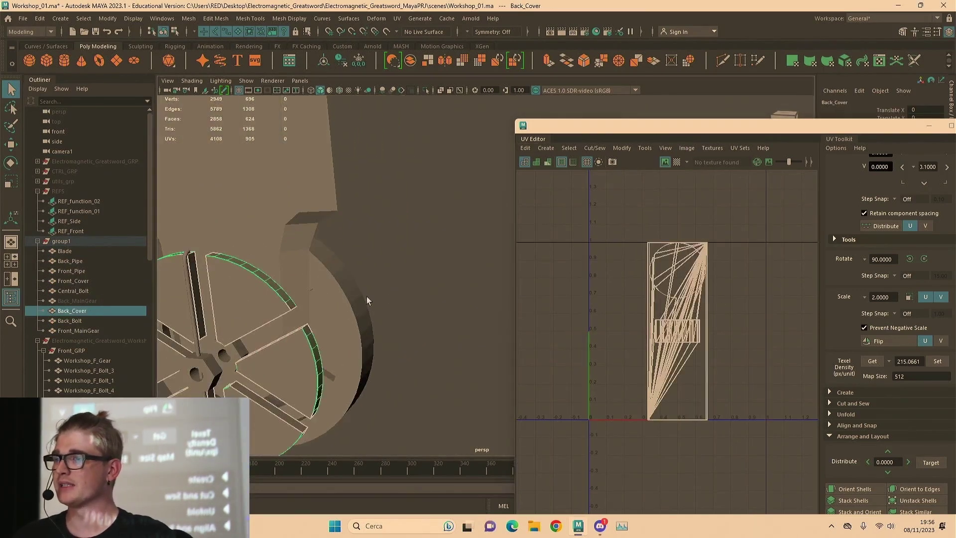
middle_click_drag(378, 268, 470, 220, "alt")
left_click_drag(354, 295, 375, 283, "alt")
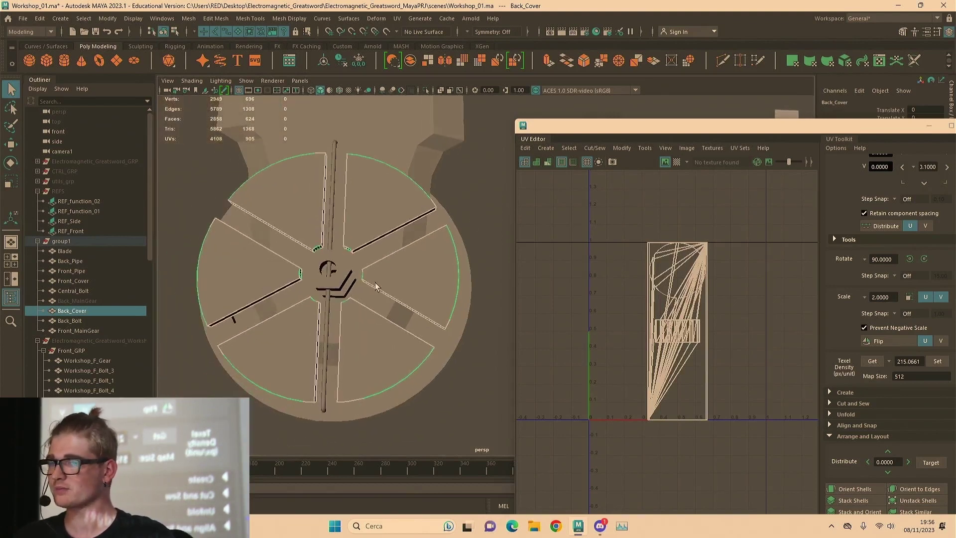
left_click_drag(375, 245, 441, 227, "alt")
left_click(676, 162)
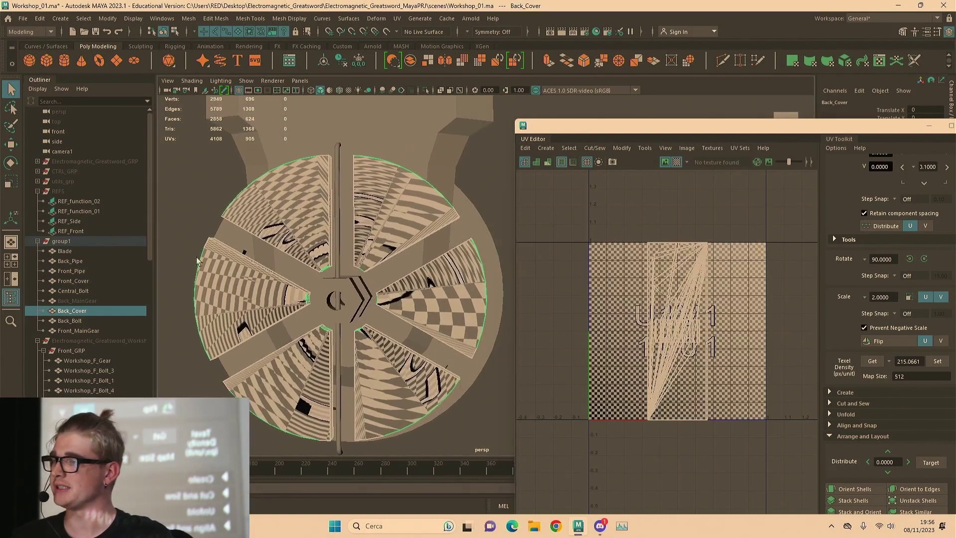
Show the finished Electromagnetic_Greatsword_GRP sword and hide the simple model in group1
left_click(81, 160)
key("f")
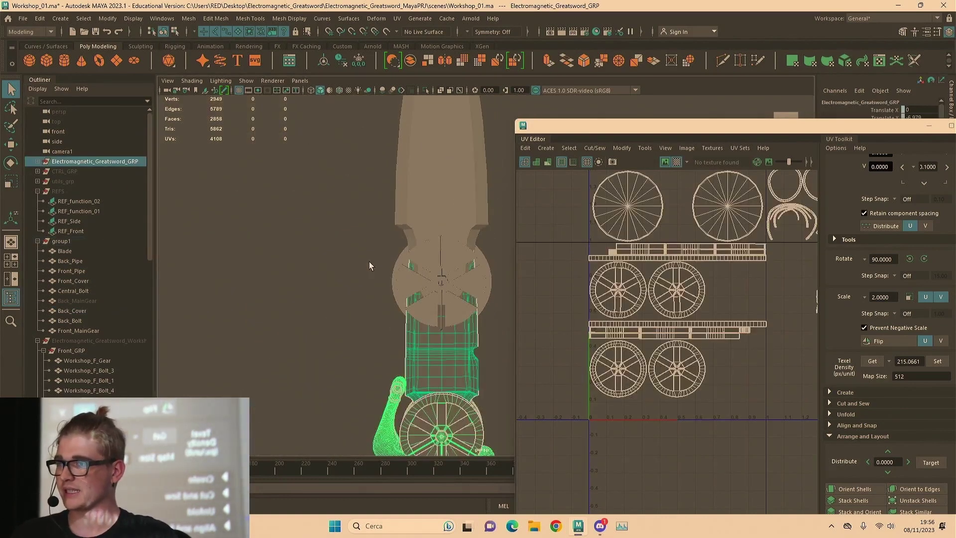
right_click(353, 272)
left_click(65, 240)
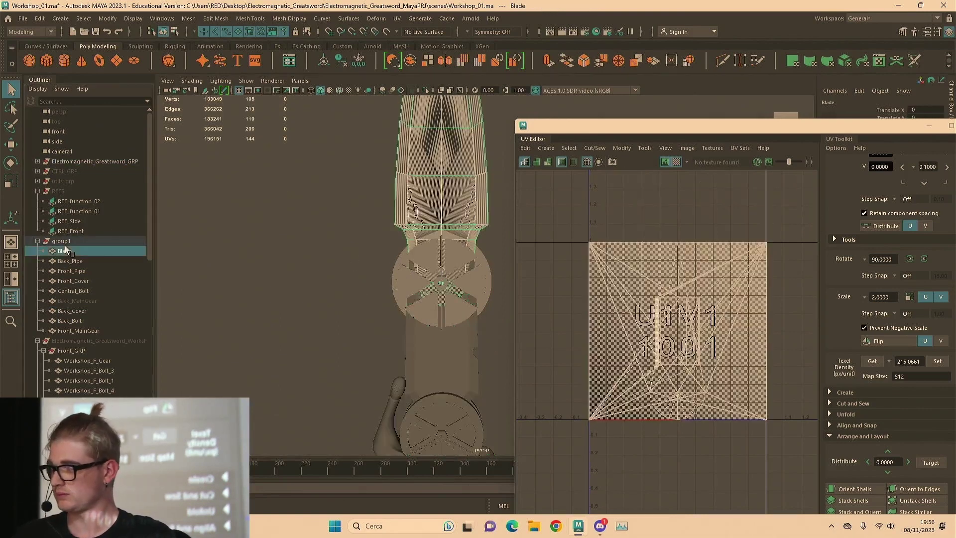
key("h")
middle_click_drag(333, 348, 297, 171, "alt")
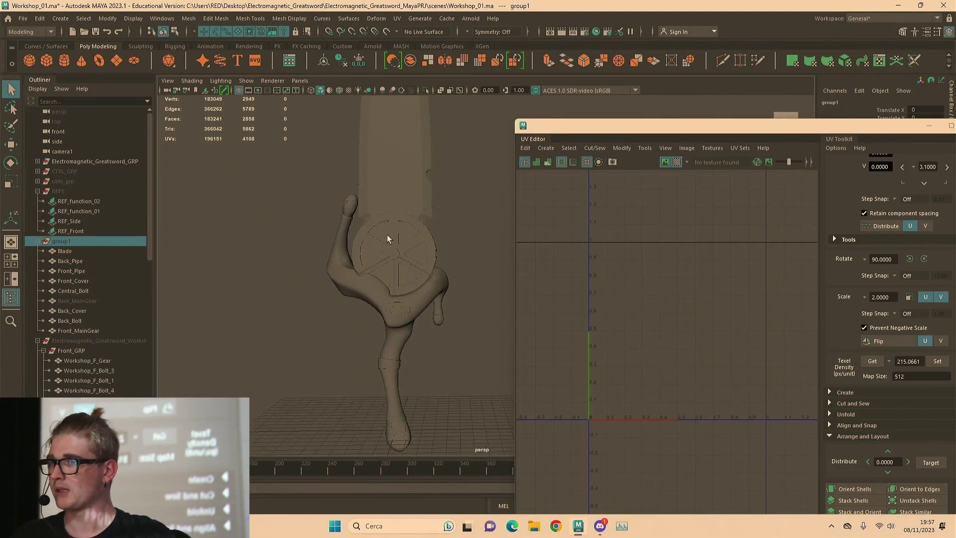
Inspect the checker pattern and UV layout of the finished sword's back gear and back cover
left_click(386, 236)
key("f")
scroll(357, 219, "up", 3)
middle_click_drag(357, 220, 495, 254, "alt")
left_click_drag(495, 254, 388, 277, "alt")
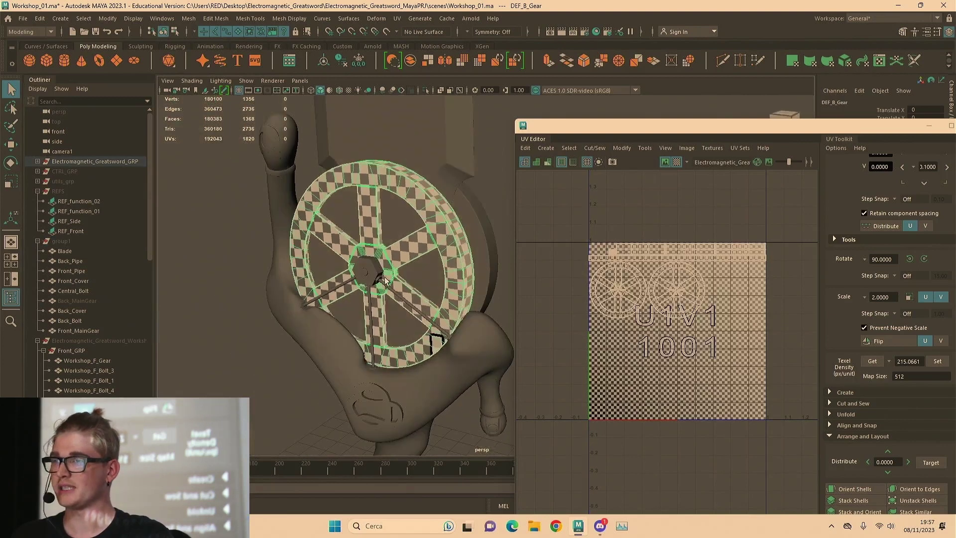
left_click(402, 243)
left_click_drag(394, 223, 453, 256, "alt")
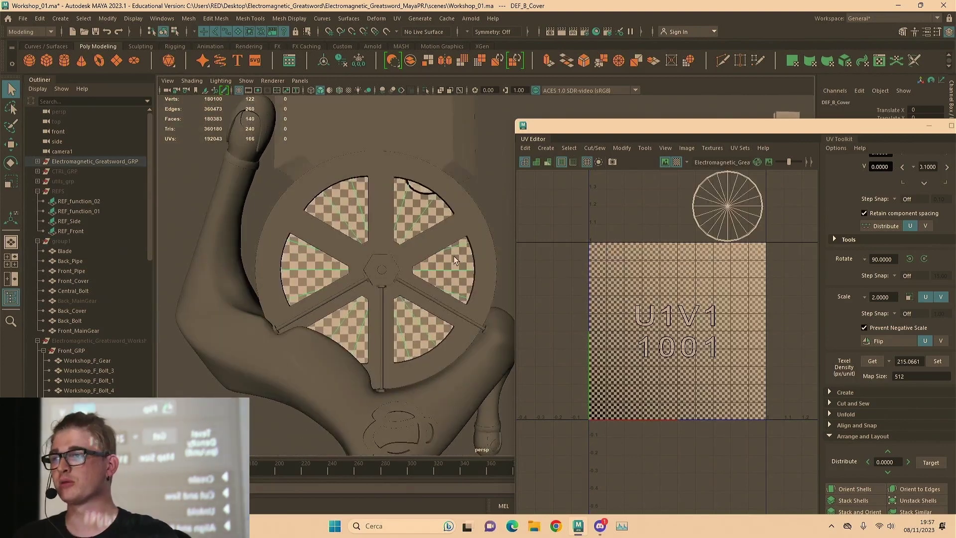
Inspect the checker pattern on the finished wheel's back left pipe up close and from a distance
left_click(390, 268)
key("f")
left_click(300, 312)
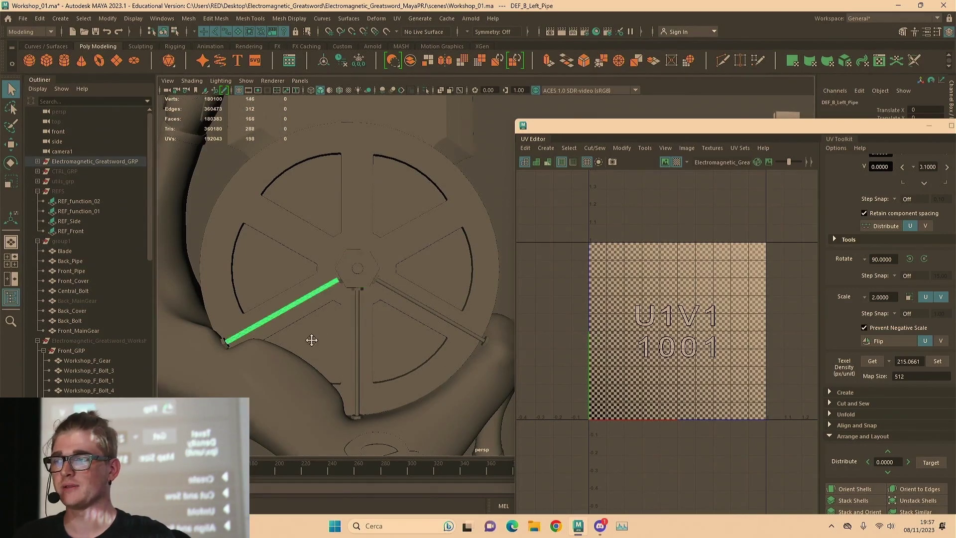
key("f")
scroll(417, 276, "down", 10)
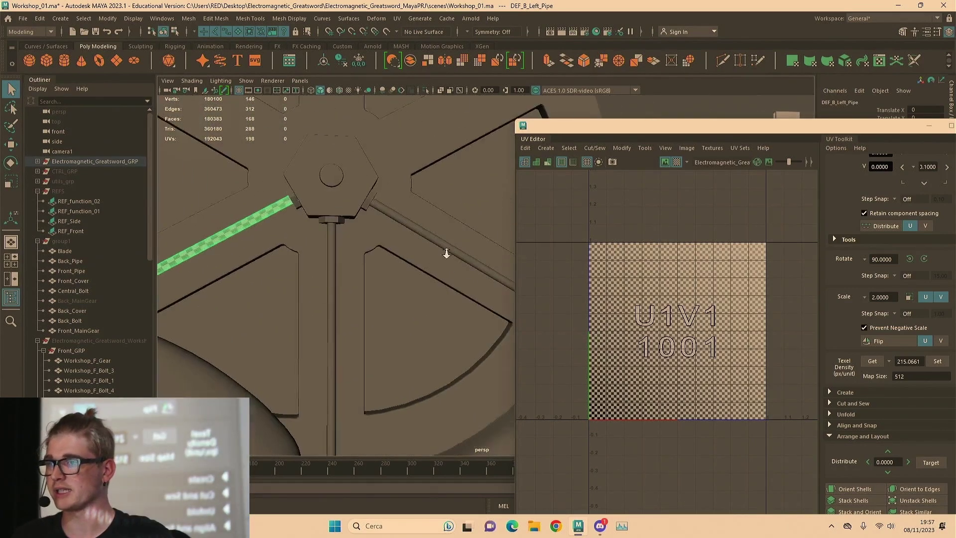
middle_click_drag(397, 271, 305, 315, "alt")
scroll(382, 266, "down", 6)
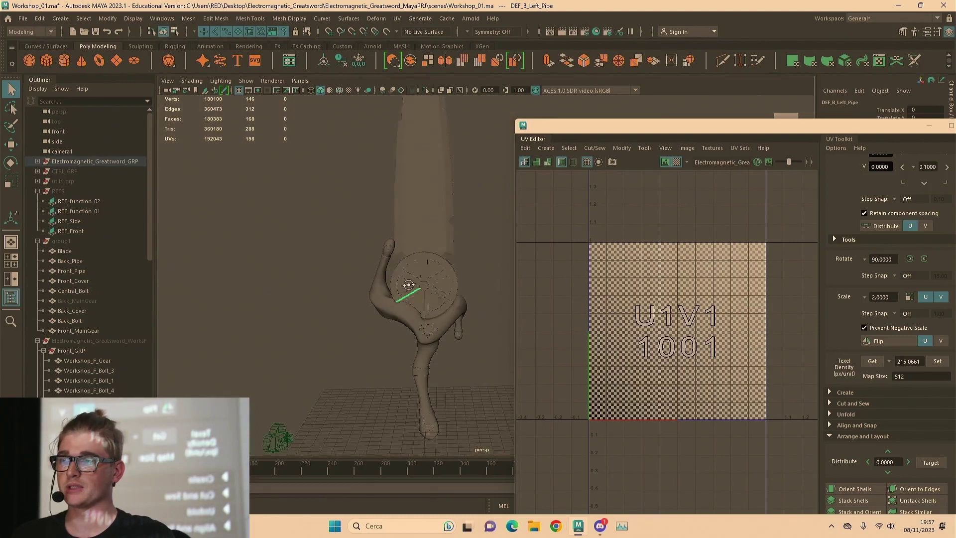
Select the finished sword's hilt and examine its checker pattern from several angles
left_click_drag(408, 285, 306, 280, "alt")
scroll(361, 260, "up", 6)
left_click_drag(361, 263, 494, 275, "alt")
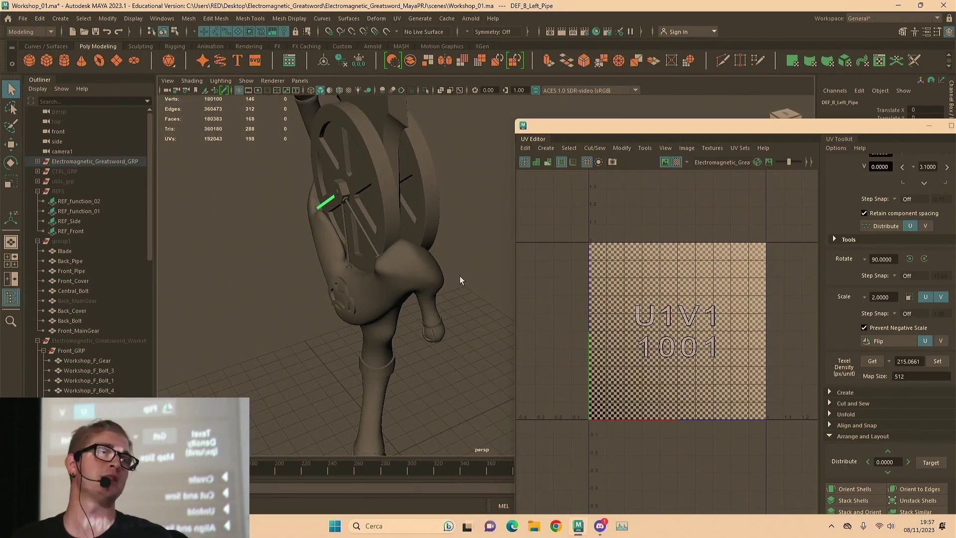
left_click(403, 269)
left_click_drag(439, 277, 495, 258, "alt")
scroll(427, 287, "up", 2)
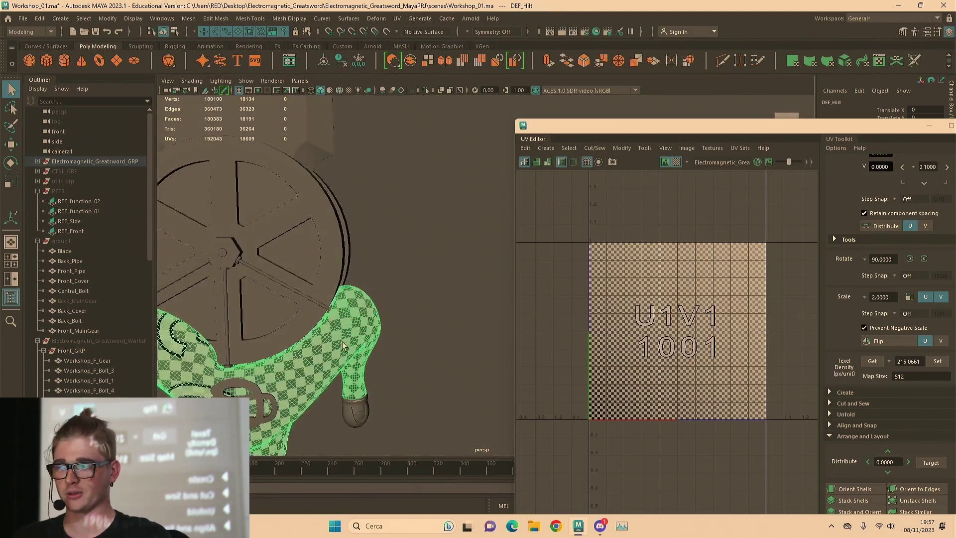
key("f")
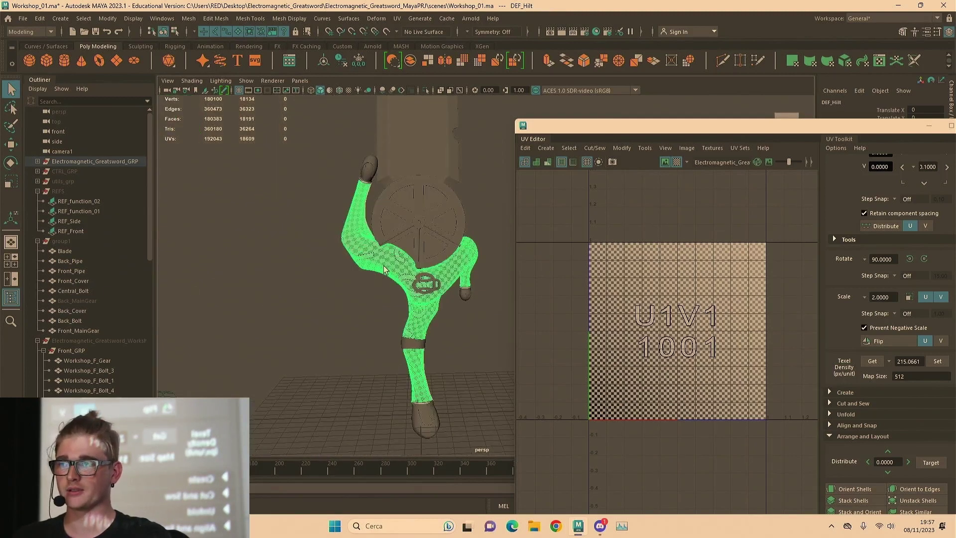
Compare the checker density of the hilt and its logo with that of the back gear
left_click(278, 197)
scroll(310, 229, "up", 4)
left_click_drag(321, 240, 335, 279, "alt")
left_click(362, 321)
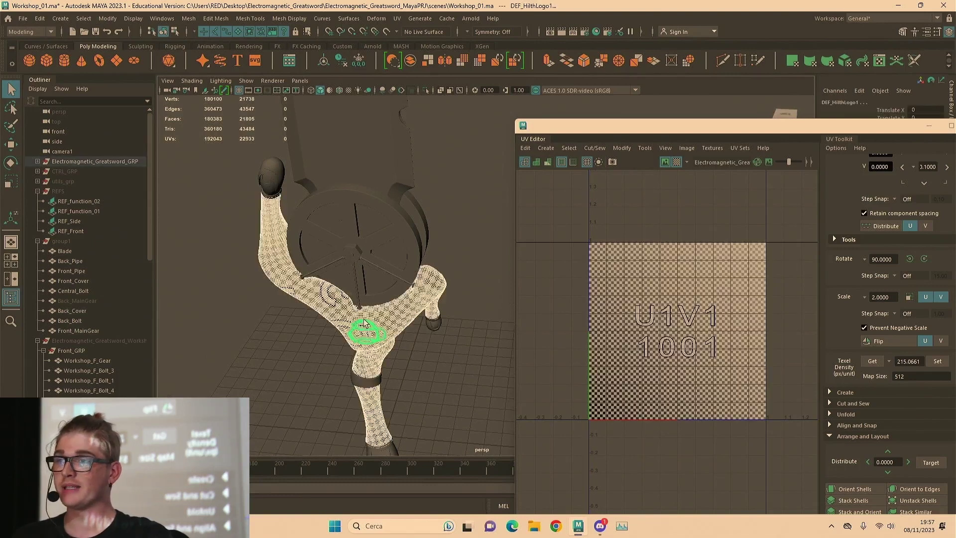
left_click(404, 221)
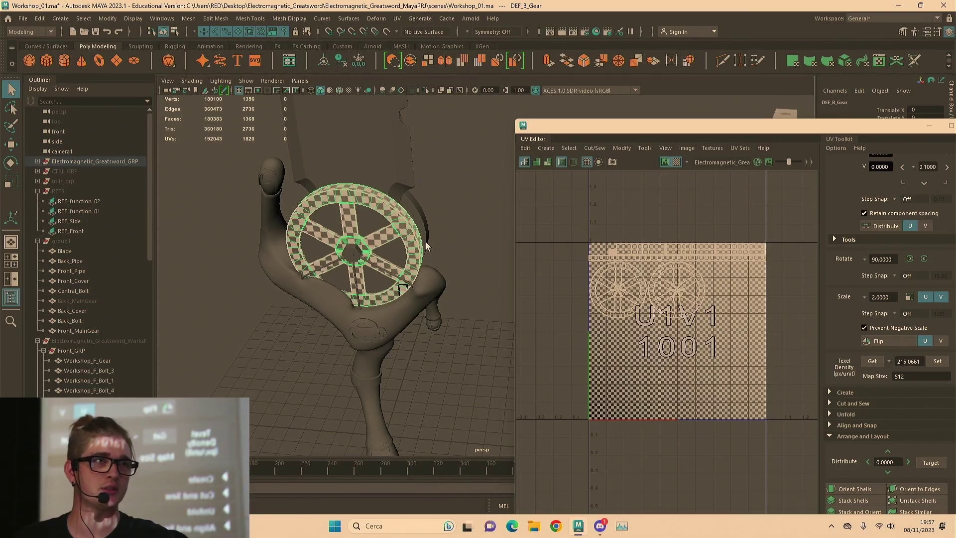
Hide all the individual parts inside group1, including the back main gear
left_click(79, 161)
left_click(37, 241)
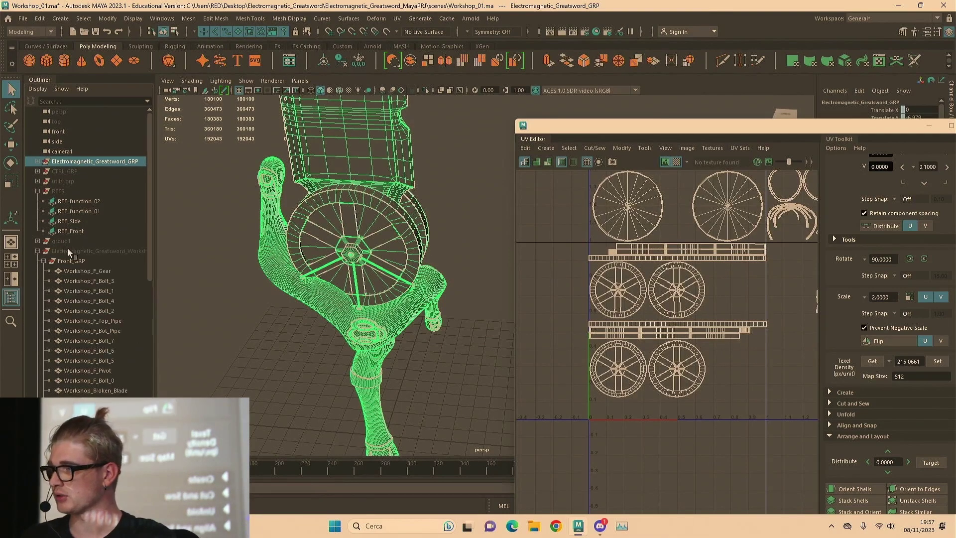
left_click(38, 241)
left_click_drag(79, 252, 82, 327)
key("h")
left_click(84, 298)
key("h")
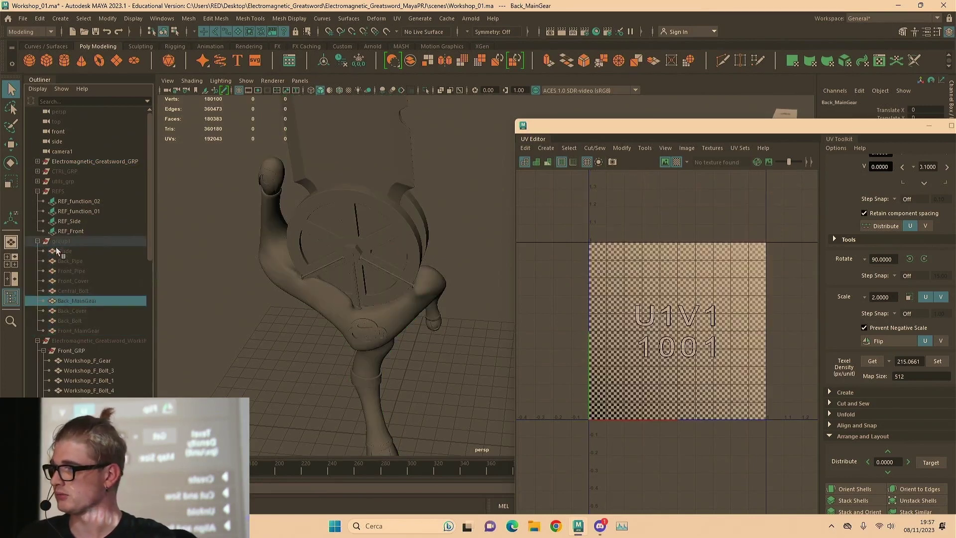
Select group1 and collapse its list of parts in the Outliner
left_click(54, 243)
left_click(38, 241)
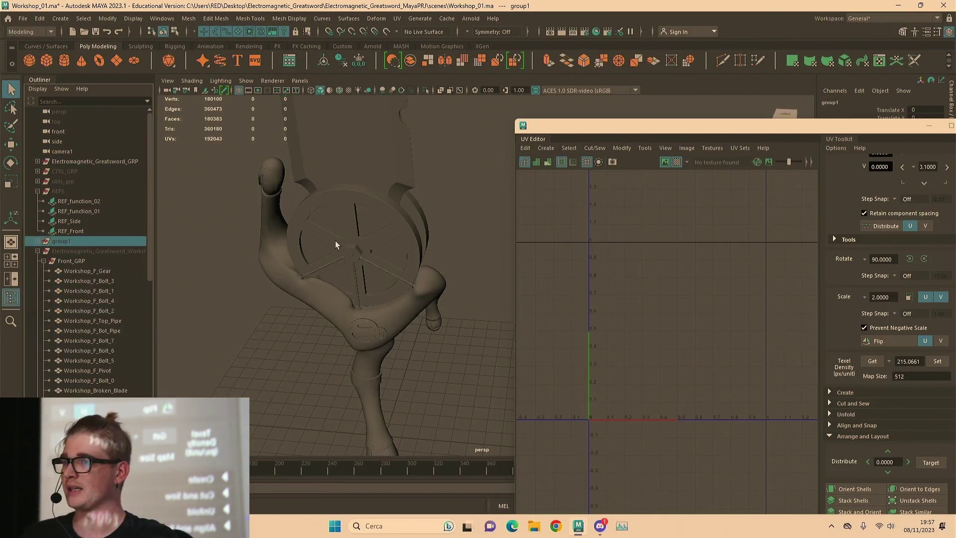
scroll(397, 223, "down", 5)
middle_click_drag(397, 223, 344, 273, "alt")
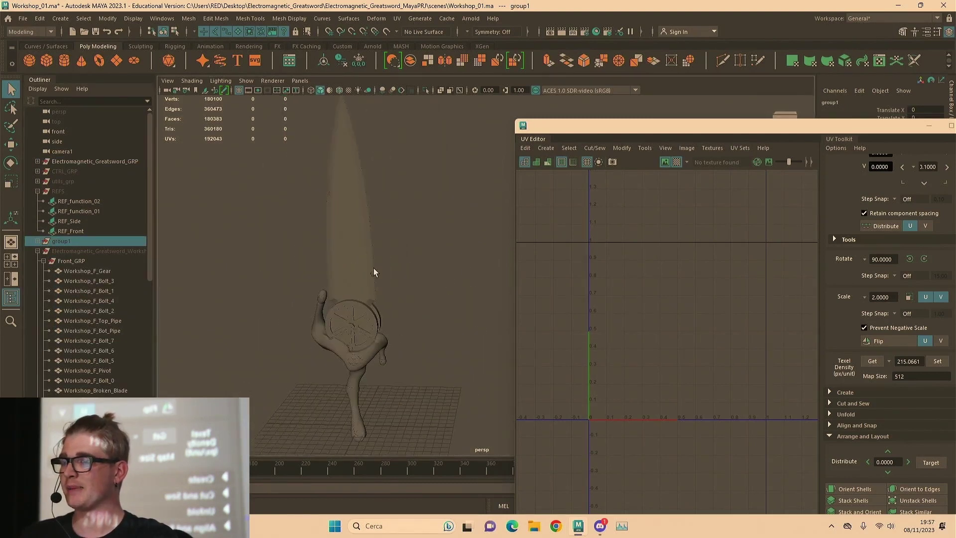
Select Electromagnetic_Greatsword_GRP and examine its complete UV layout across all the UV tiles
left_click(88, 161)
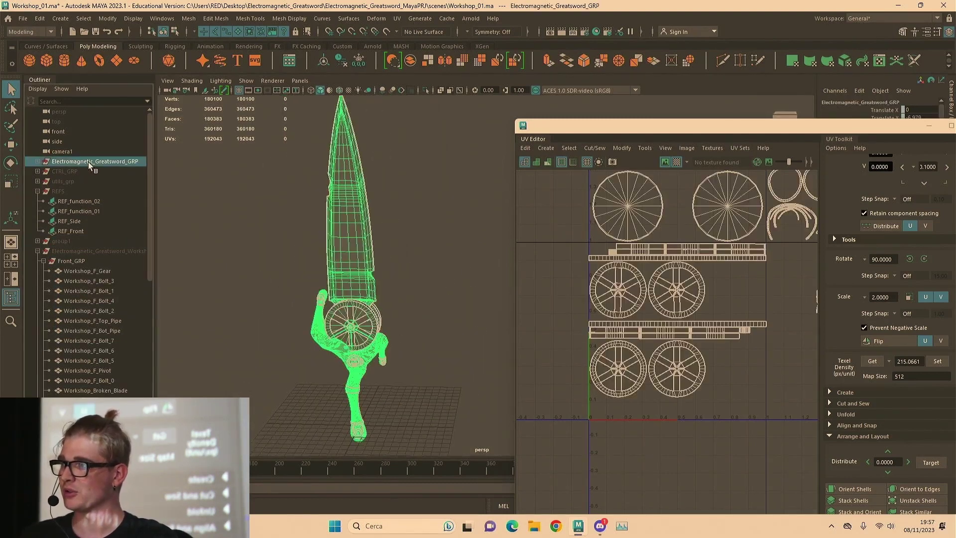
scroll(566, 277, "down", 5)
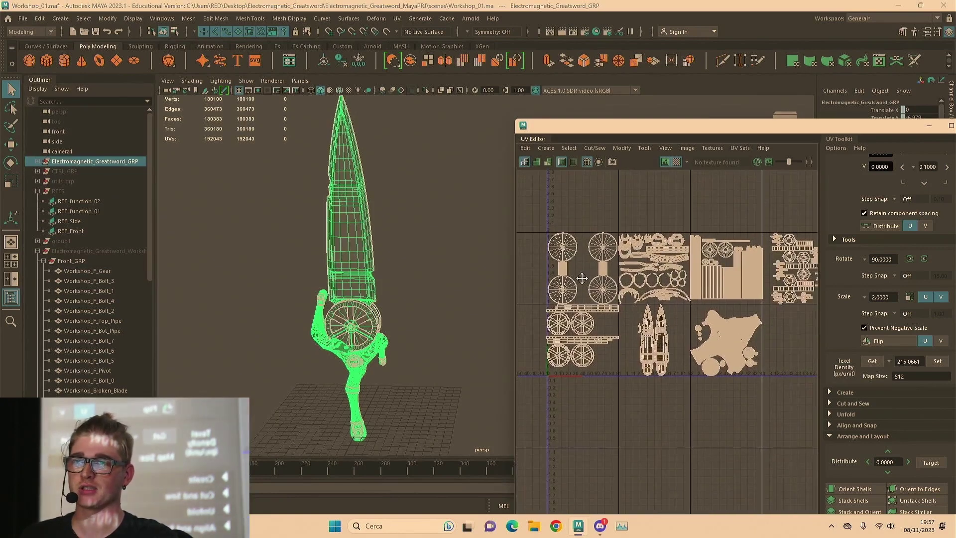
scroll(605, 259, "down", 3)
scroll(621, 258, "up", 2)
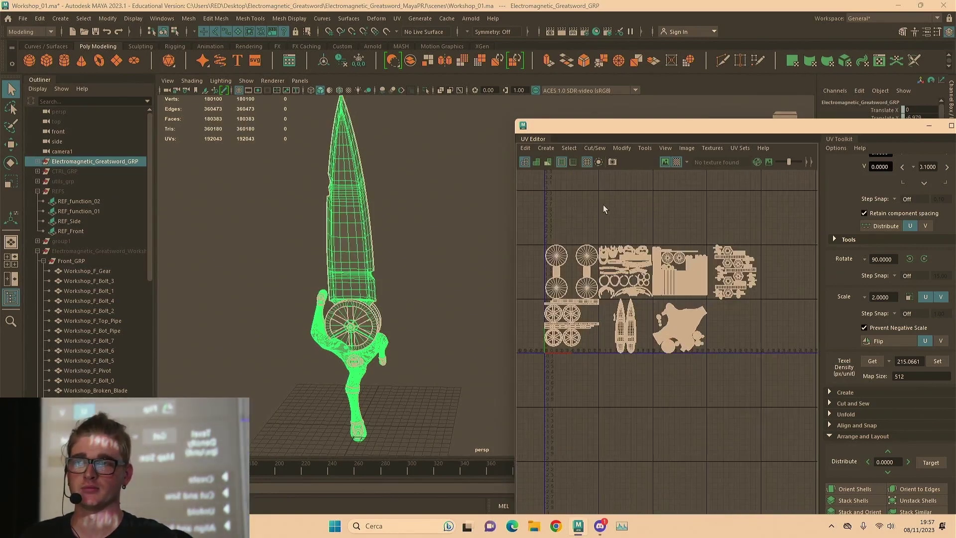
scroll(602, 204, "up", 2)
scroll(617, 226, "down", 1)
Switch the finished sword's UV layout to component selection and clear the selection to view the shells
mouse_move(617, 227)
right_mouse_down()
mouse_move(643, 211)
mouse_move(632, 217)
right_mouse_up()
left_click(608, 222)
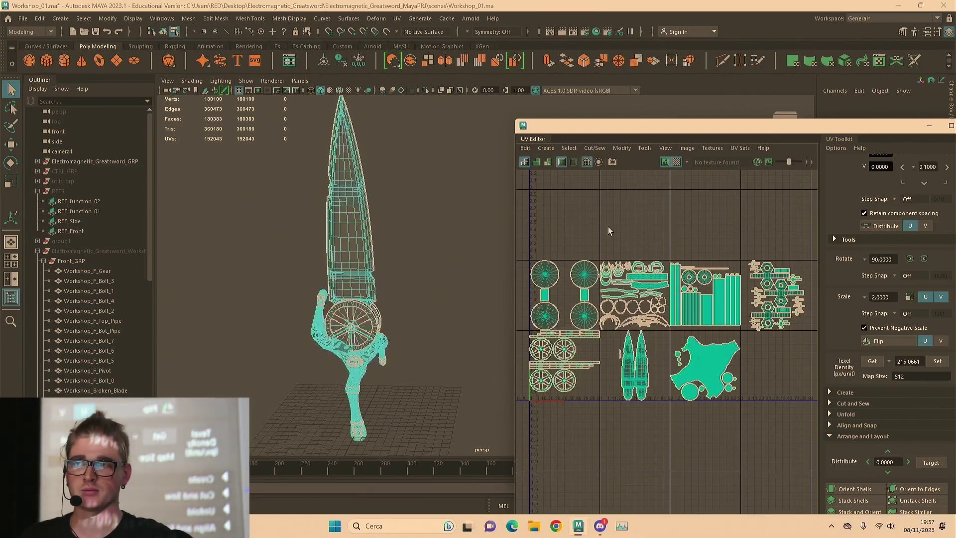
right_click_drag(667, 216, 675, 207)
right_click(674, 207)
left_click(631, 216)
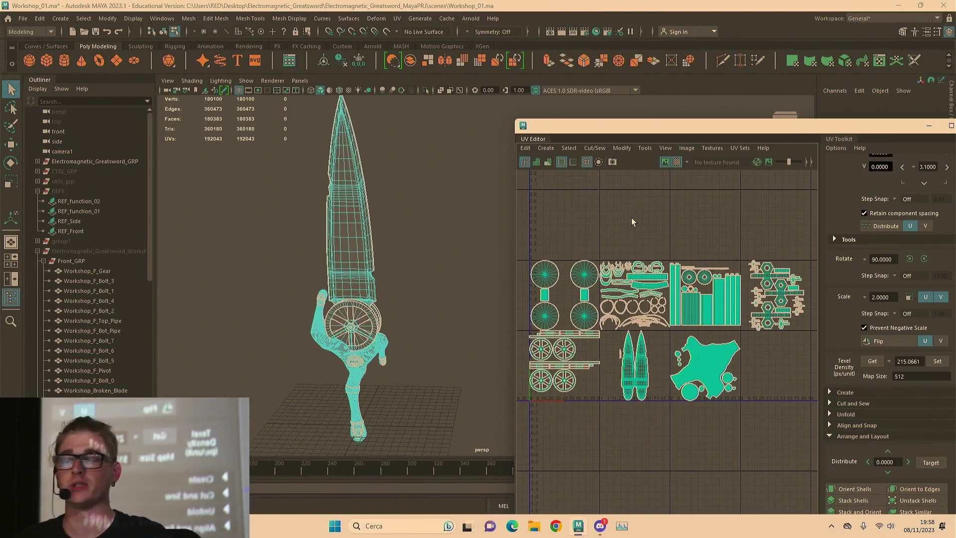
Select all faces of the finished sword's broken blade to locate its shells and checker tile in the UV layout
right_click(413, 173)
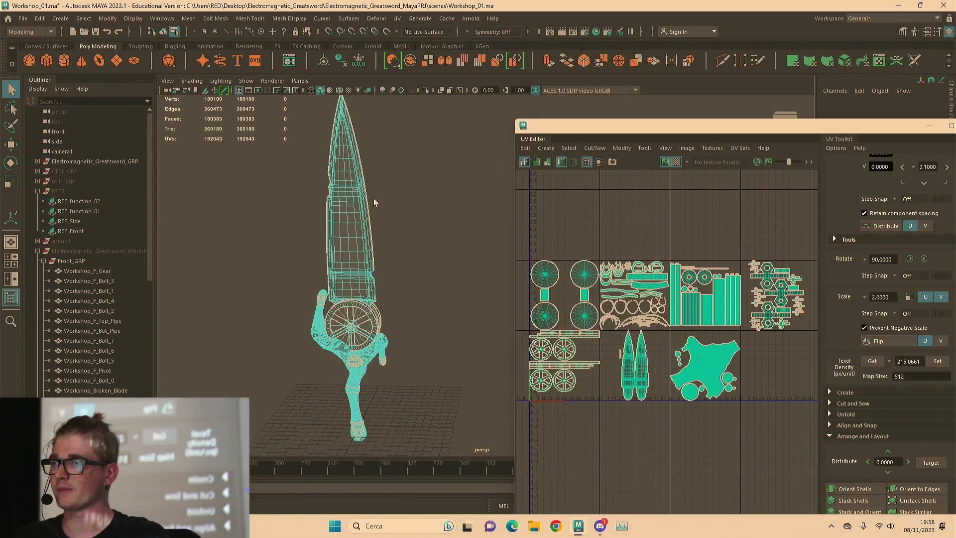
right_click_drag(404, 177, 422, 163)
double_click(370, 229)
Leave face selection and hide the whole Electromagnetic_Greatsword_GRP
right_click_drag(486, 185, 443, 203)
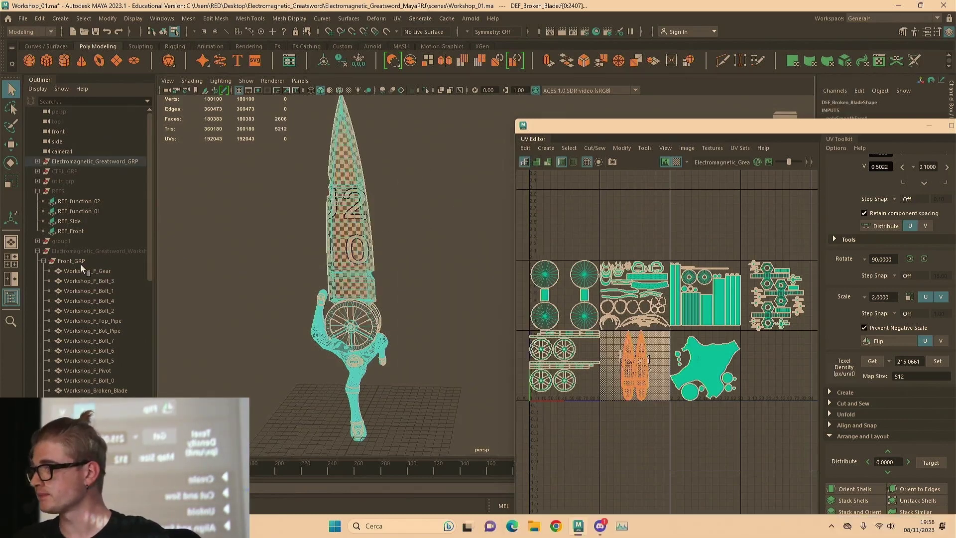
left_click(79, 162)
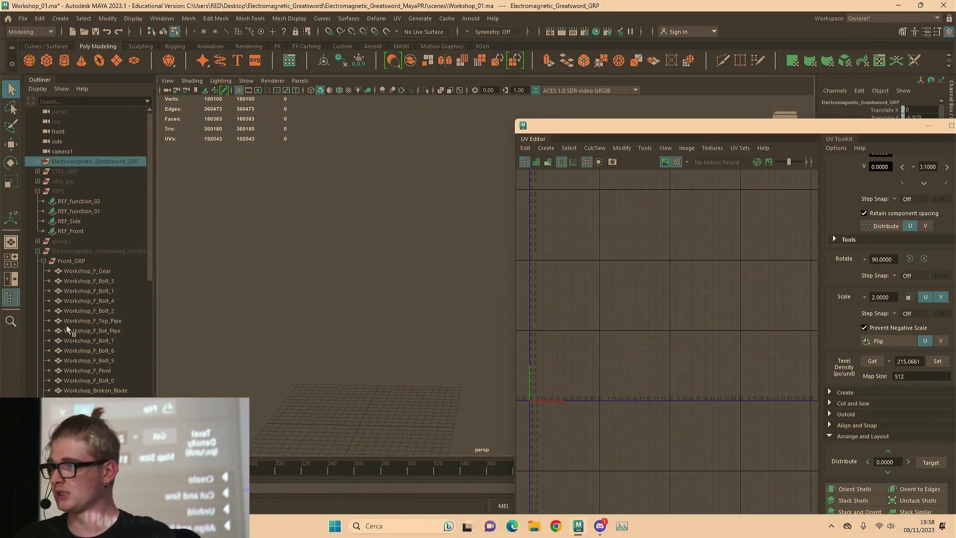
Show group1 and select all its meshes from Blade to Front_MainGear, framed in the viewport
left_click(83, 270)
left_click(80, 251)
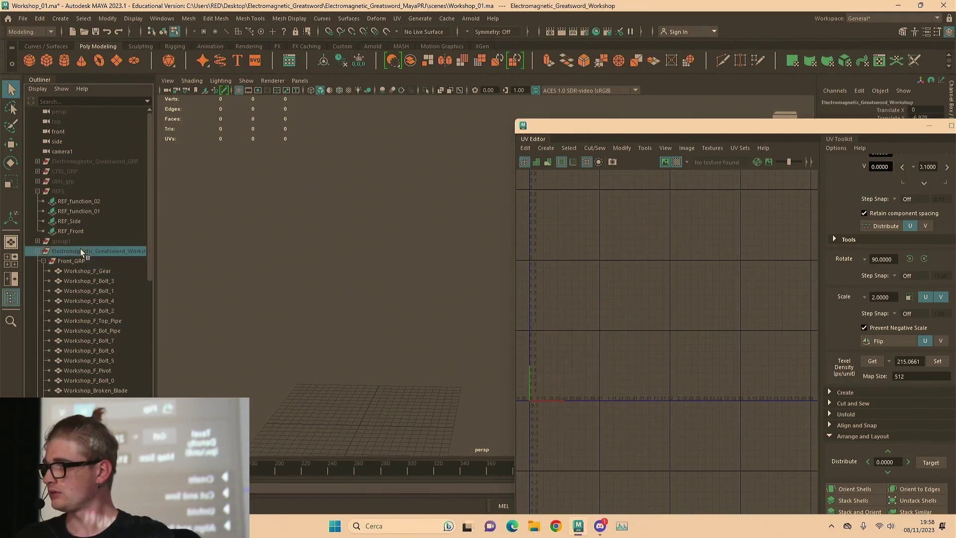
left_click(76, 241)
scroll(370, 287, "up", 3)
left_click(38, 241)
left_click_drag(89, 252, 83, 330)
key("f")
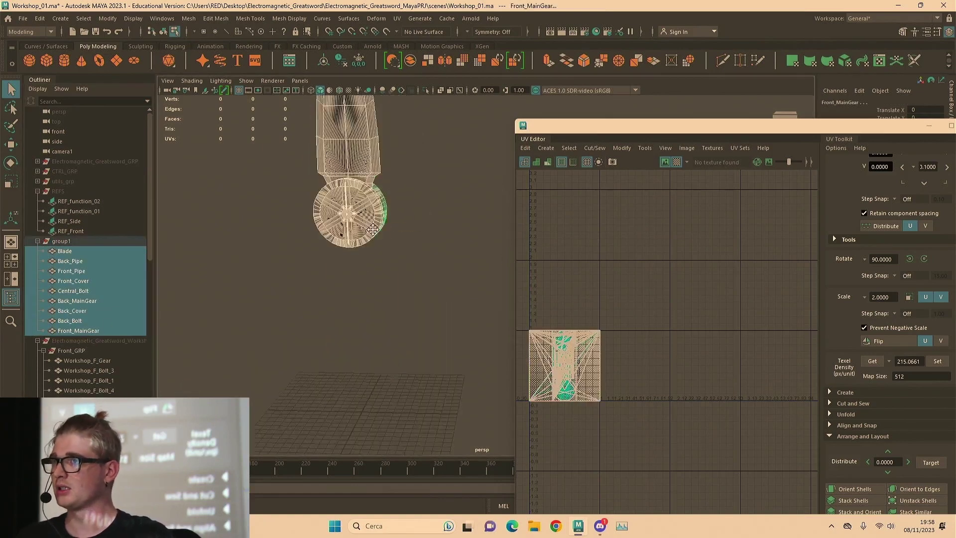
Turn off the checker map display and select the Blade mesh in the viewport
left_click(676, 160)
left_click_drag(425, 174, 390, 191, "alt")
right_click_drag(390, 191, 495, 193, "alt")
middle_click_drag(383, 180, 450, 216, "alt")
right_click_drag(342, 208, 392, 187)
scroll(400, 186, "up", 5)
scroll(413, 186, "down", 4)
left_click(356, 192)
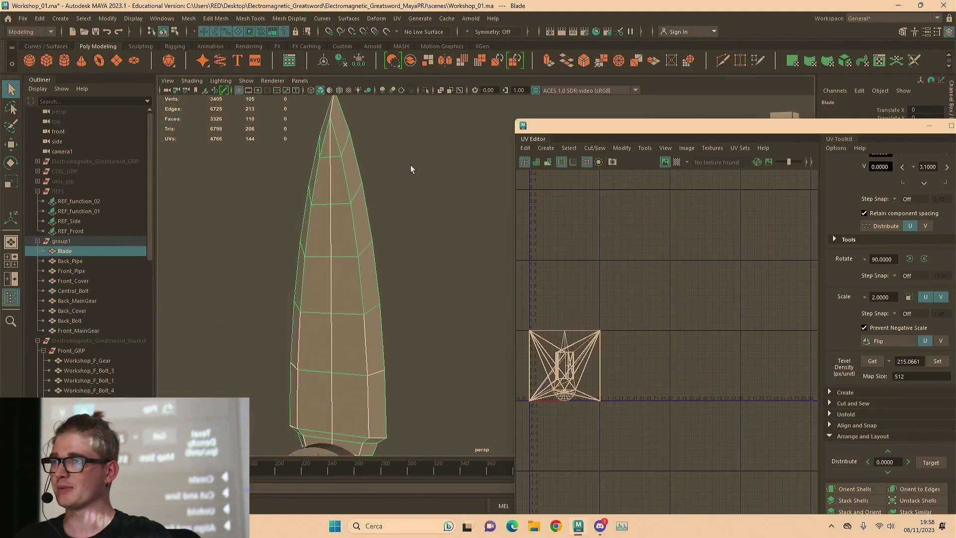
Minimise the UV Editor and clear the selection to inspect the wireframe around the blade's tip
left_click_drag(622, 128, 406, 215)
left_click(713, 211)
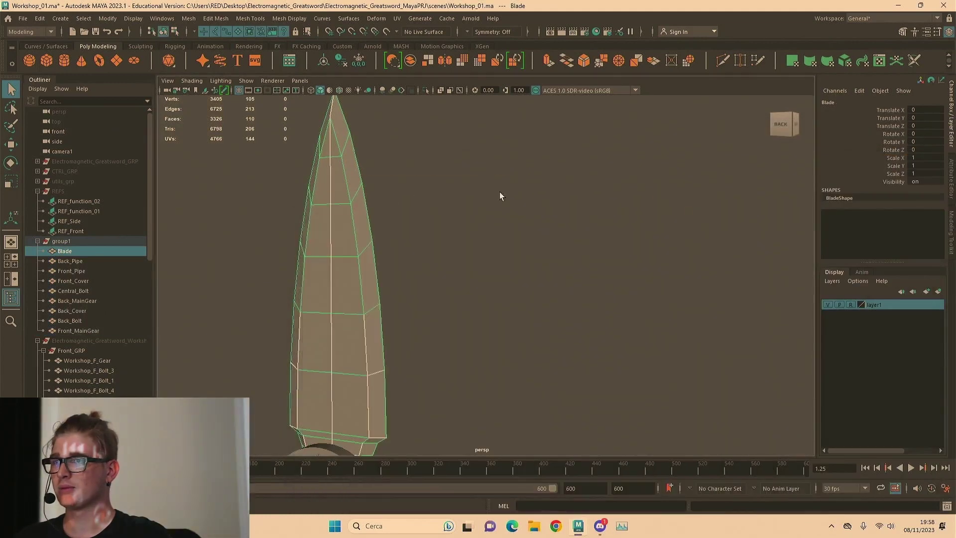
left_click_drag(463, 271, 507, 319, "alt")
left_click(505, 149)
middle_click_drag(504, 152, 593, 200, "alt")
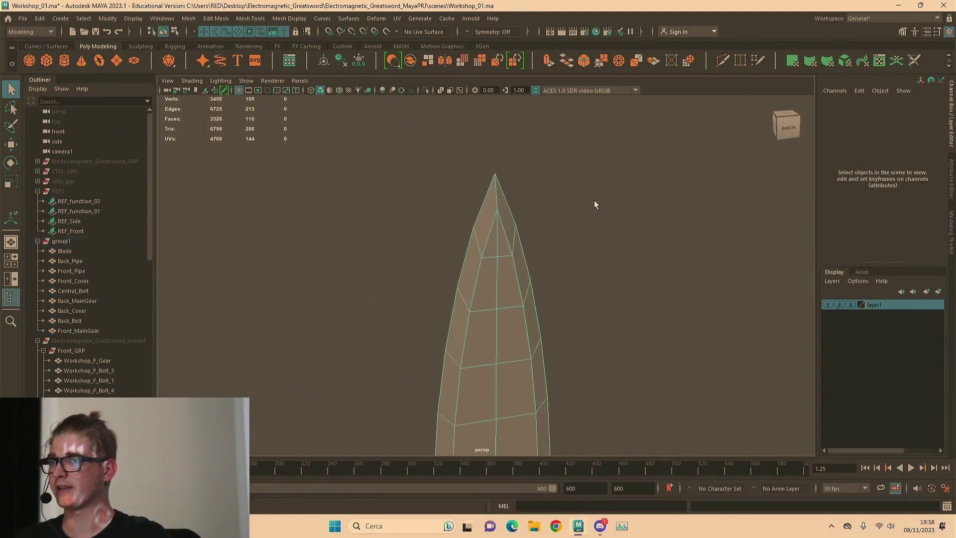
scroll(572, 202, "up", 4)
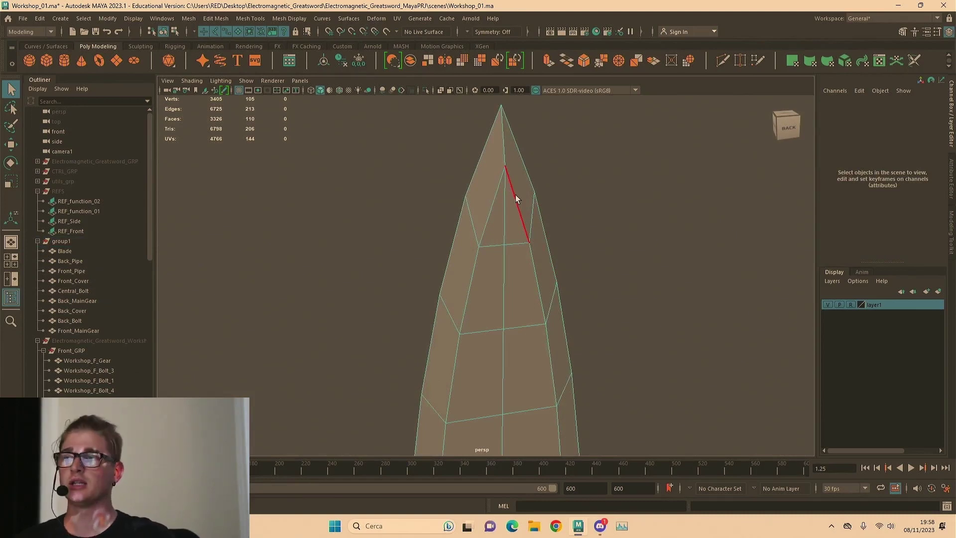
Select the bevel and outer edge loops of the simple blade, starting from its tip
double_click(489, 199)
double_click(486, 150, "shift")
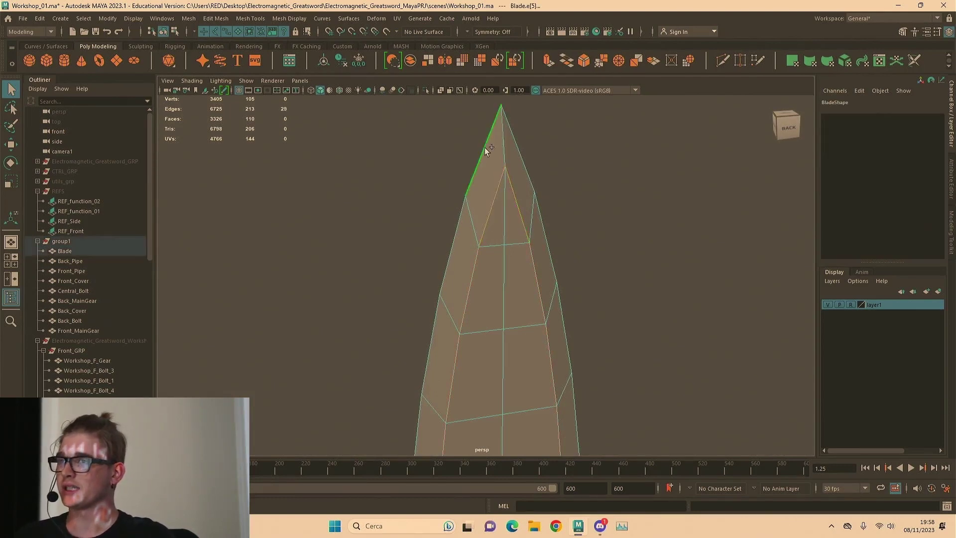
left_click(503, 148, "shift")
left_click_drag(503, 148, 581, 232, "alt")
left_click(518, 172, "shift")
Hide group1, then show Electromagnetic_Greatsword_GRP and expand its full hierarchy
left_click(87, 249)
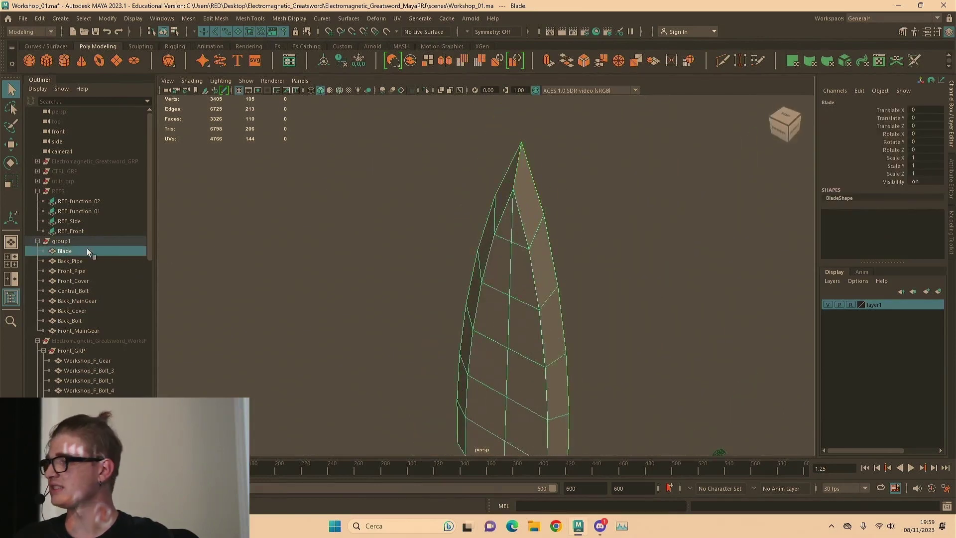
left_click(76, 241)
key("h")
left_click(68, 161)
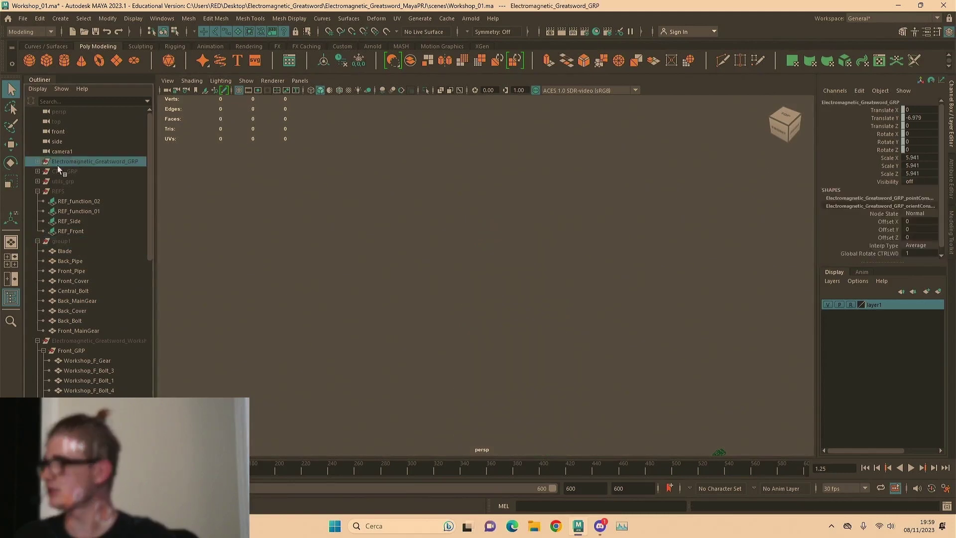
key("shift+h")
left_click(38, 162, "shift")
Apply an automatic UV projection to DEF_Broken_Blade and return to object selection
left_click(492, 356)
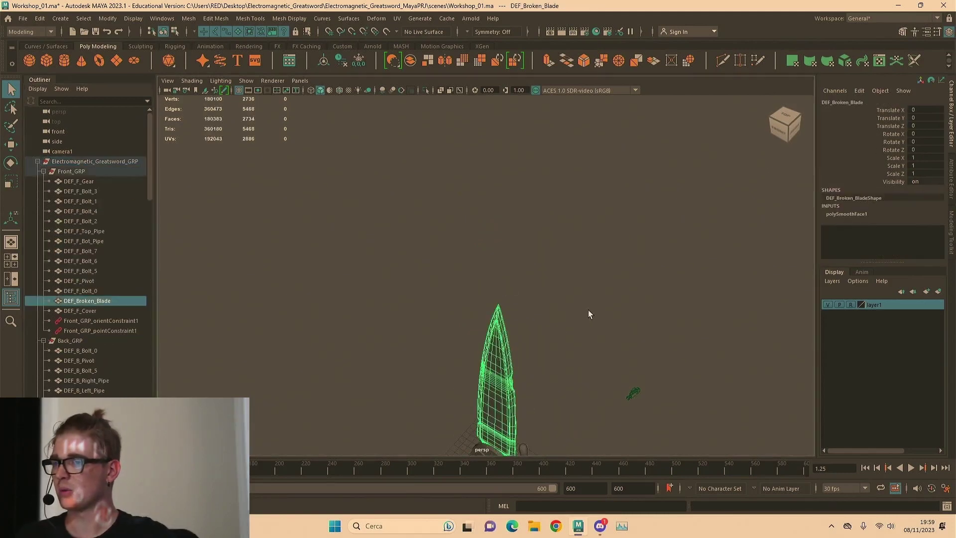
key("f")
left_click(396, 19)
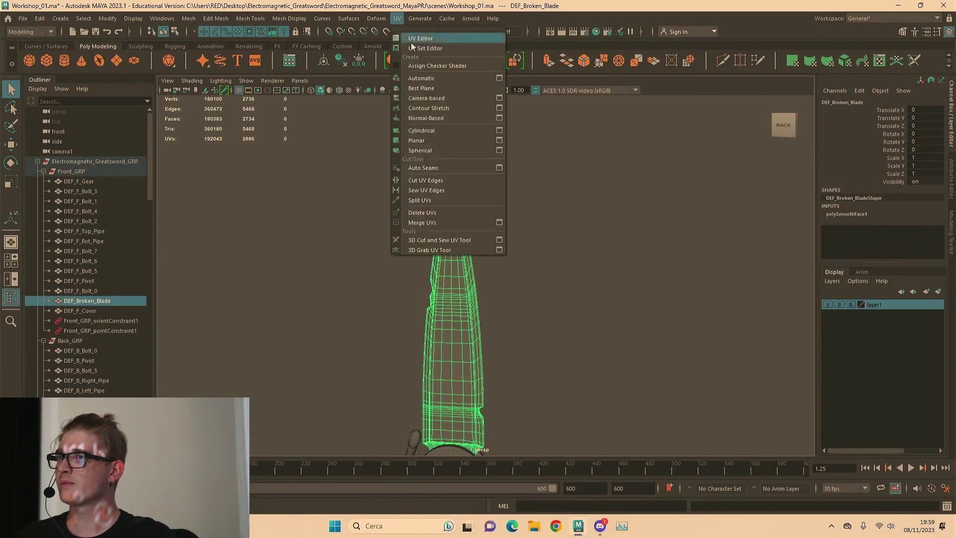
left_click(436, 82)
middle_click_drag(508, 284, 486, 217, "alt")
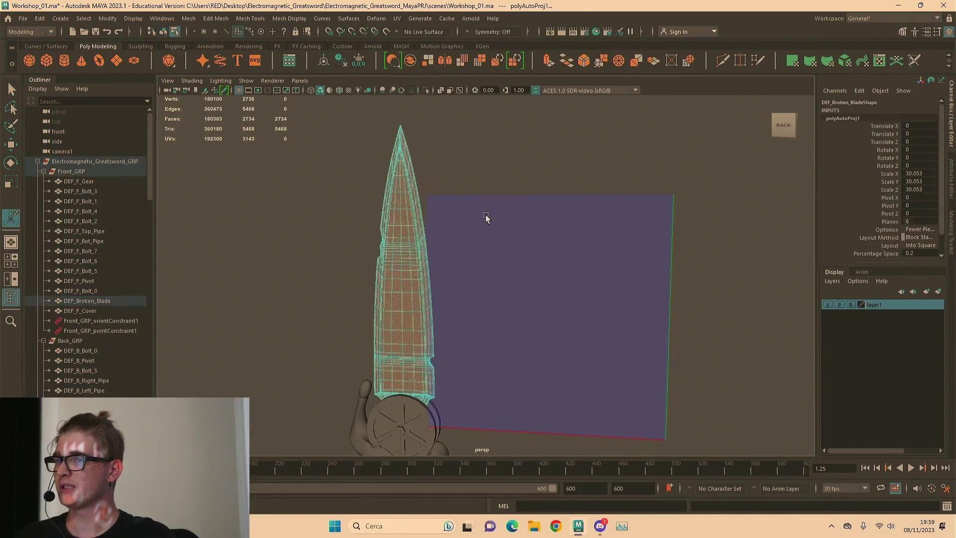
key("q")
key("F8")
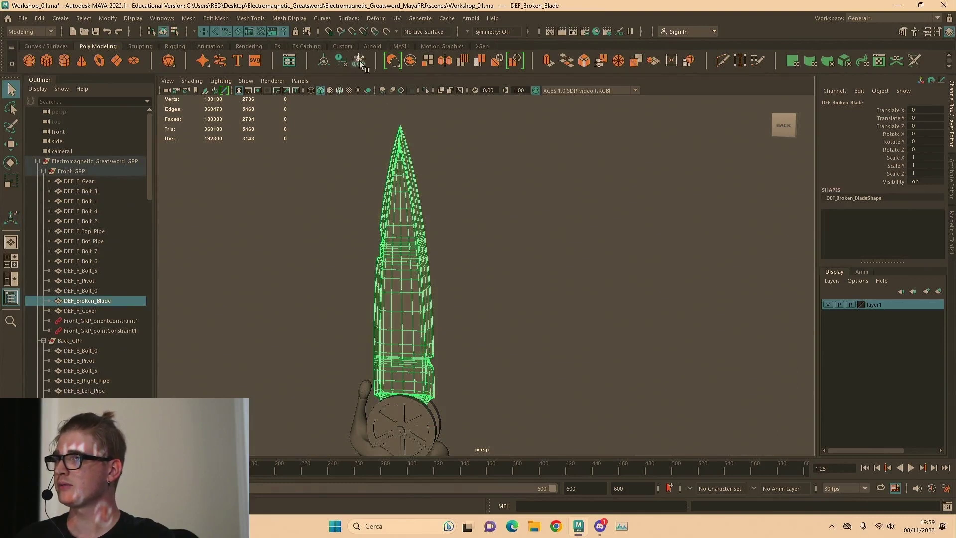
Open the UV Editor beside the viewport and examine the broken blade's UV shells
left_click(397, 18)
left_click(418, 37)
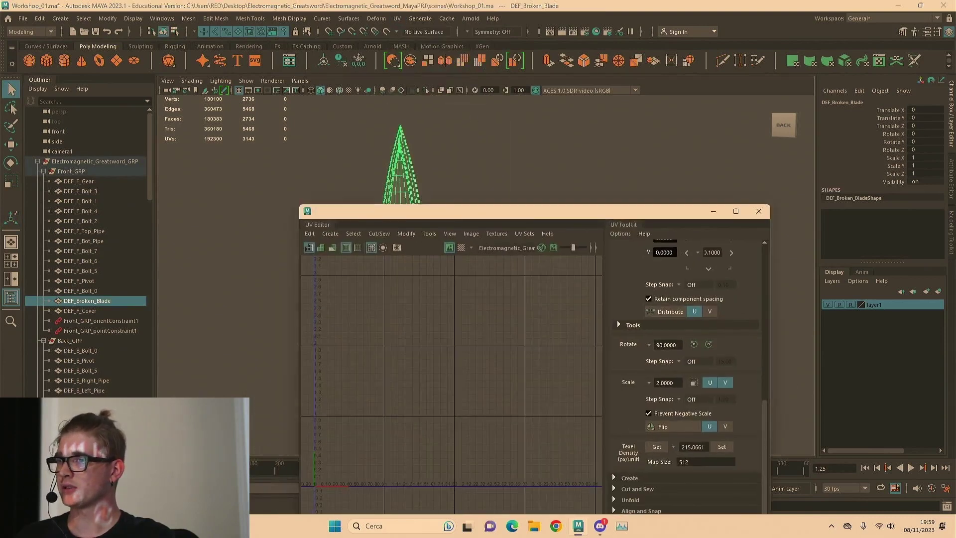
scroll(645, 258, "down", 3)
scroll(622, 291, "up", 4)
left_click(404, 211)
left_click_drag(493, 231, 457, 225, "alt")
scroll(687, 266, "up", 4)
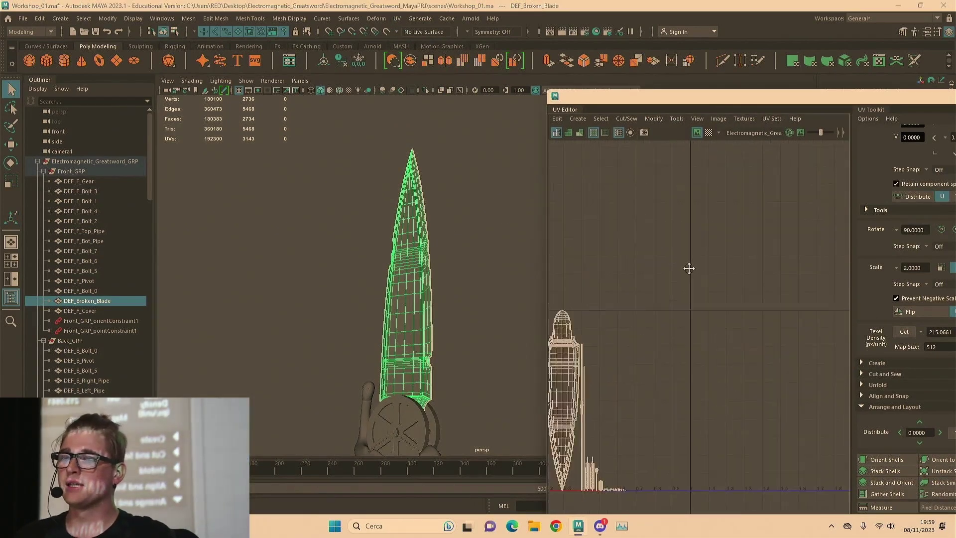
left_click_drag(493, 294, 450, 282, "alt")
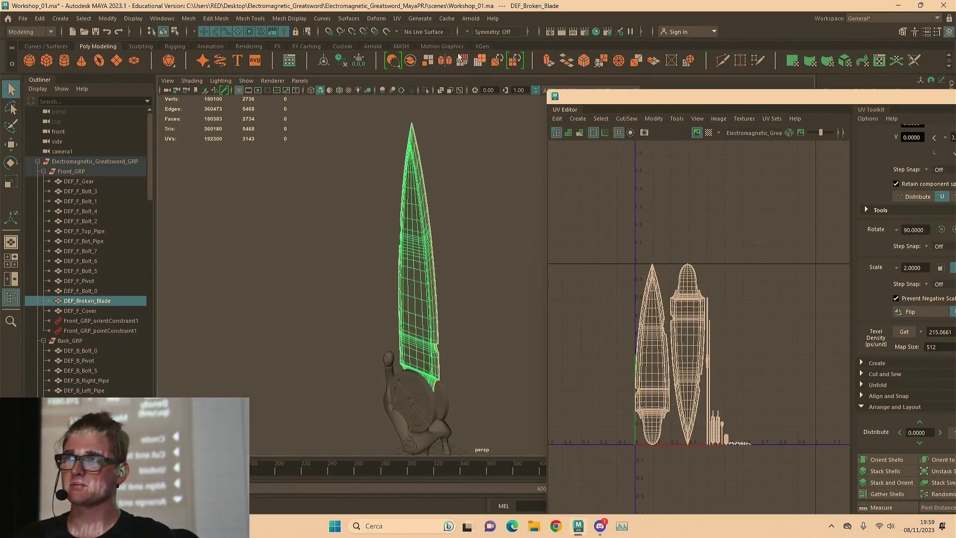
Apply a camera-based UV projection to DEF_Broken_Blade and clear the resulting face selection
left_click(397, 18)
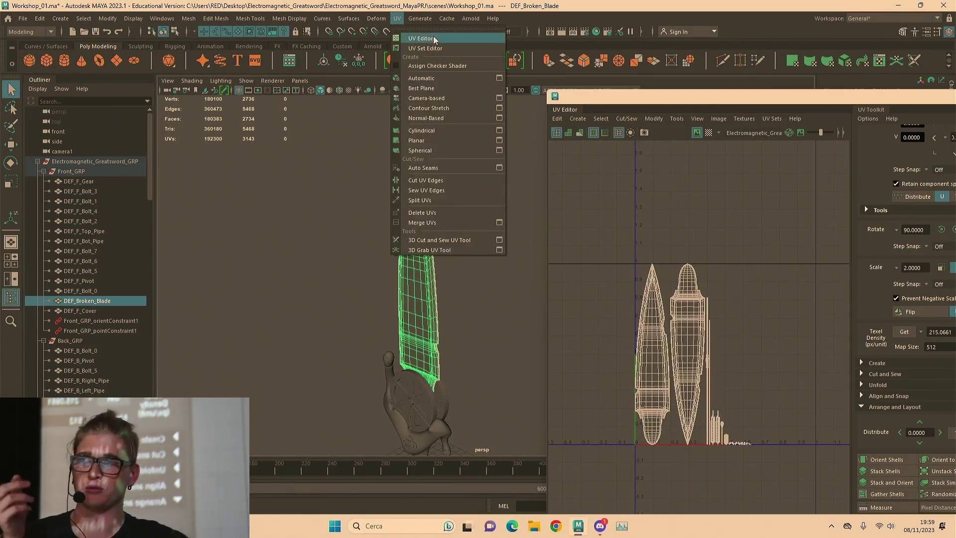
left_click(441, 100)
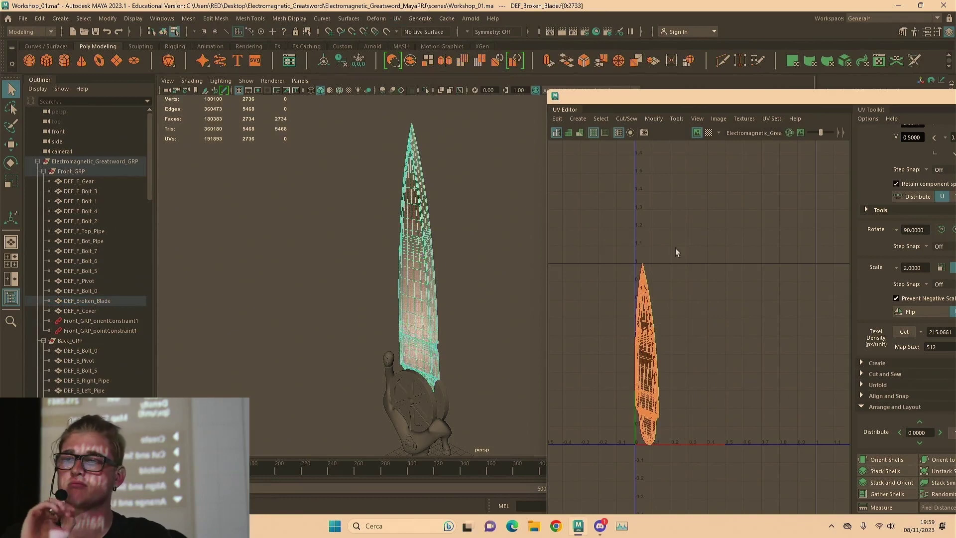
left_click(396, 20)
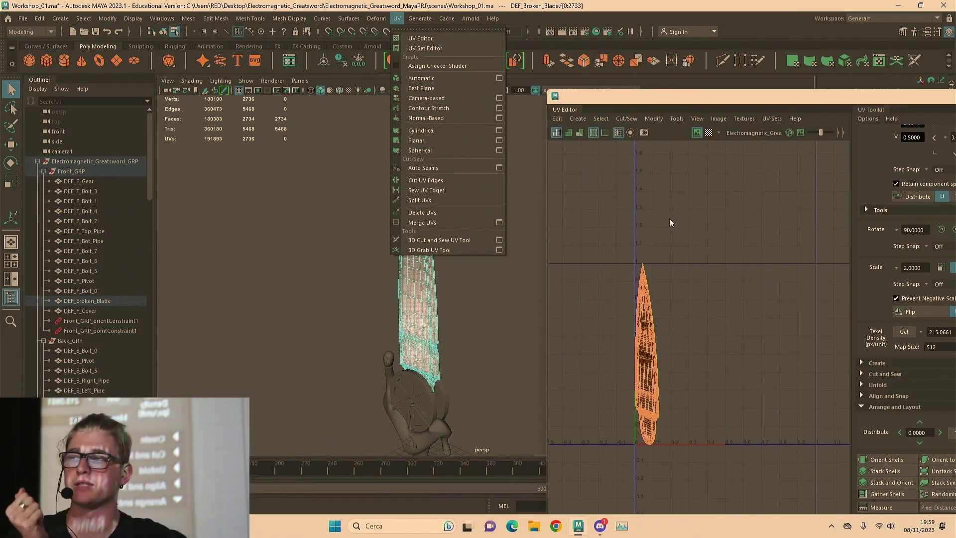
left_click_drag(514, 375, 516, 250, "alt")
scroll(694, 390, "up", 5)
middle_click_drag(694, 391, 763, 350, "alt")
right_click_drag(739, 280, 783, 271)
right_click_drag(721, 248, 610, 254)
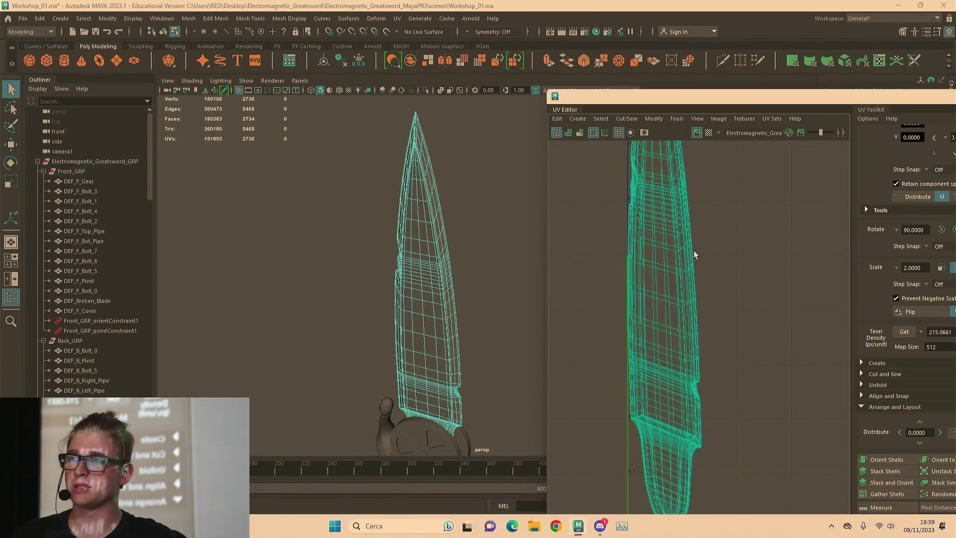
Reproject DEF_Broken_Blade's UVs with a camera-based projection from the new view and switch to edge selection
key("F8")
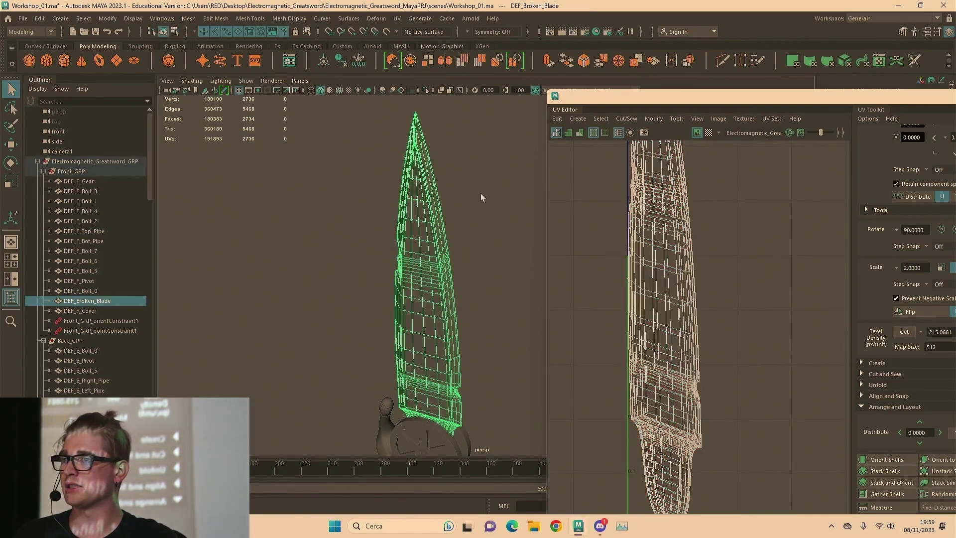
left_click(397, 18)
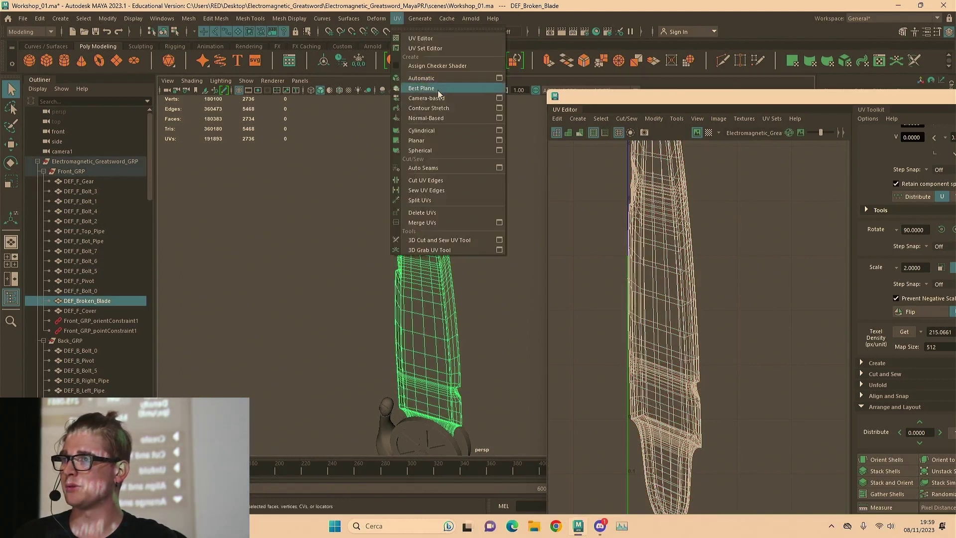
left_click(426, 98)
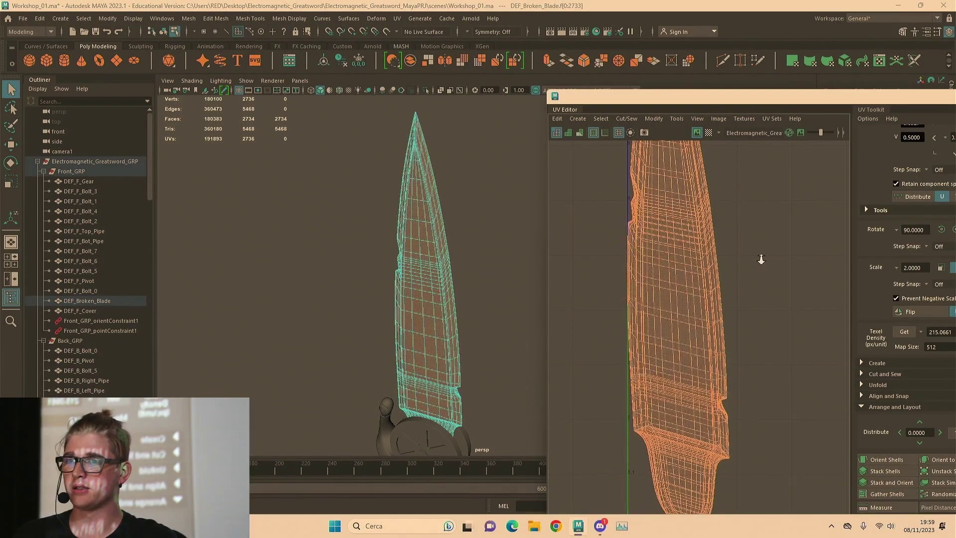
left_click(727, 240)
right_click_drag(752, 217, 751, 192)
Examine the projected UV shell of the broken blade from its rounded base up to the tip
scroll(745, 243, "down", 1)
middle_click_drag(741, 306, 723, 237, "alt")
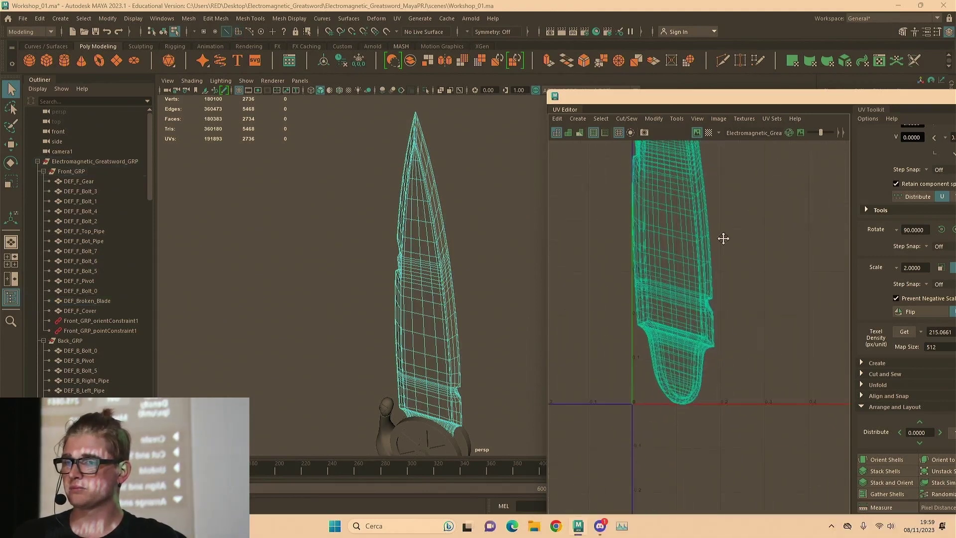
right_click_drag(723, 239, 787, 255, "alt")
middle_click_drag(724, 206, 747, 391, "alt")
middle_click_drag(702, 247, 726, 348, "alt")
right_click_drag(673, 253, 848, 252, "alt")
middle_click_drag(745, 211, 742, 411, "alt")
right_click_drag(741, 411, 720, 289, "alt")
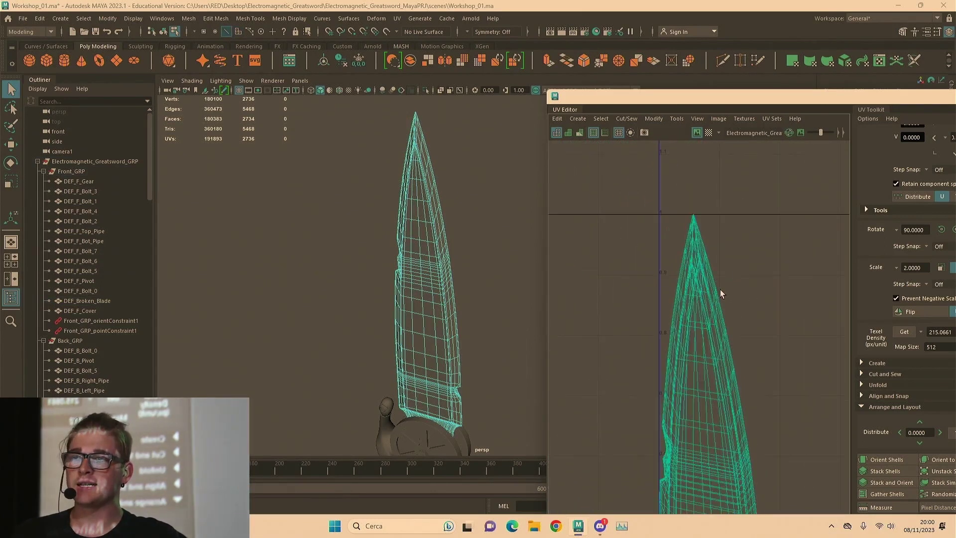
Display the checker map and examine its distortion on the lower part of the broken blade
left_click(709, 130)
left_click_drag(474, 222, 445, 241, "alt")
scroll(783, 287, "down", 5)
middle_click_drag(760, 350, 664, 259, "alt")
left_click_drag(299, 274, 378, 288, "alt")
middle_click_drag(334, 284, 357, 256, "alt")
scroll(356, 257, "down", 3)
mouse_move(396, 278)
left_mouse_down("alt")
mouse_move(378, 270)
mouse_move(393, 282)
left_mouse_up("alt")
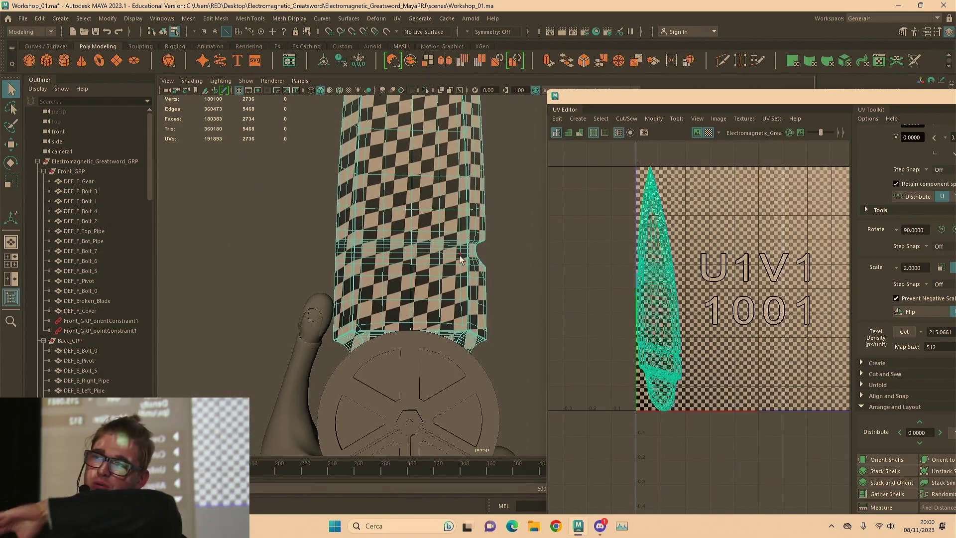
scroll(449, 235, "down", 3)
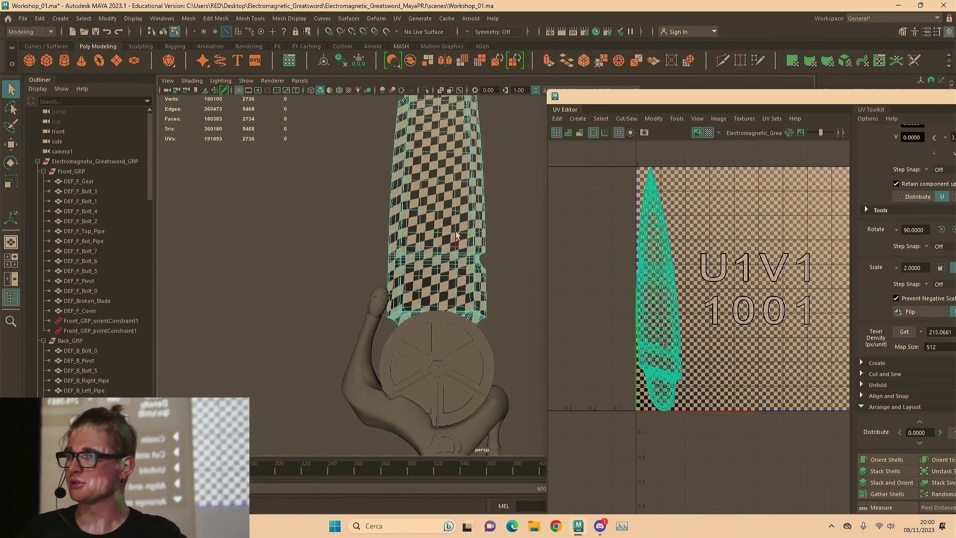
Inspect the checker pattern along the broken blade's sides and at its tip
scroll(444, 261, "up", 8)
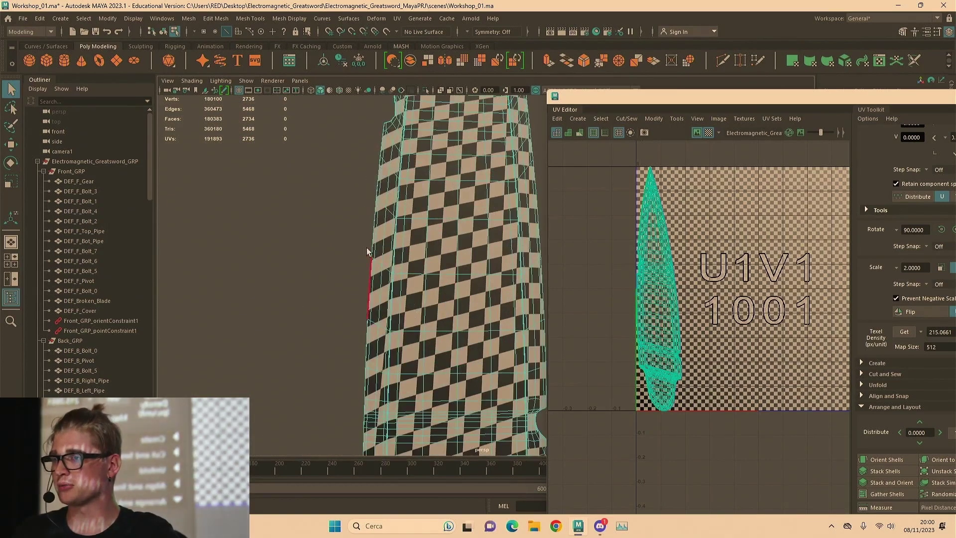
left_click_drag(465, 196, 542, 254, "alt")
left_click_drag(484, 239, 231, 240, "alt")
left_click_drag(469, 185, 455, 216, "alt")
right_click_drag(455, 216, 388, 191, "alt")
left_click_drag(389, 191, 455, 217, "alt")
middle_click_drag(454, 217, 435, 231, "alt")
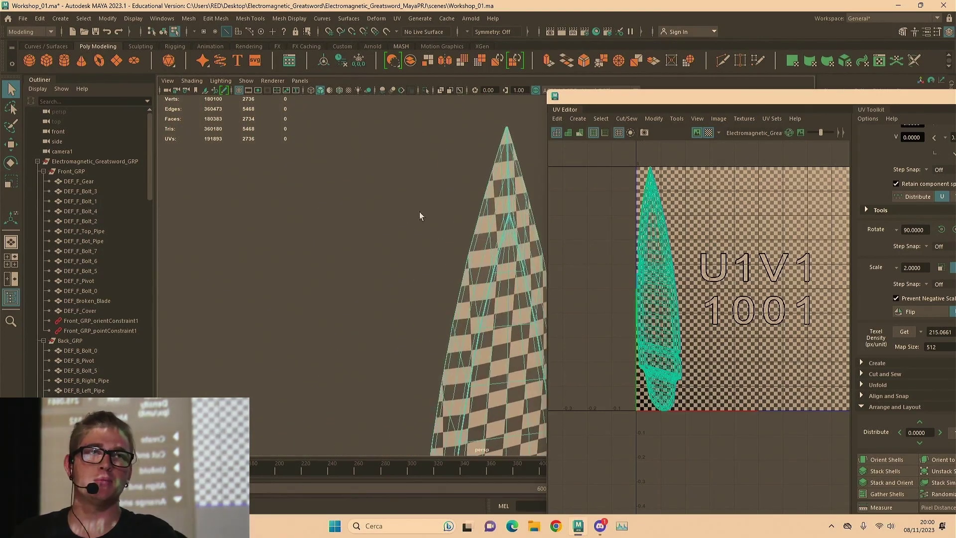
scroll(671, 212, "up", 5)
scroll(683, 256, "up", 3)
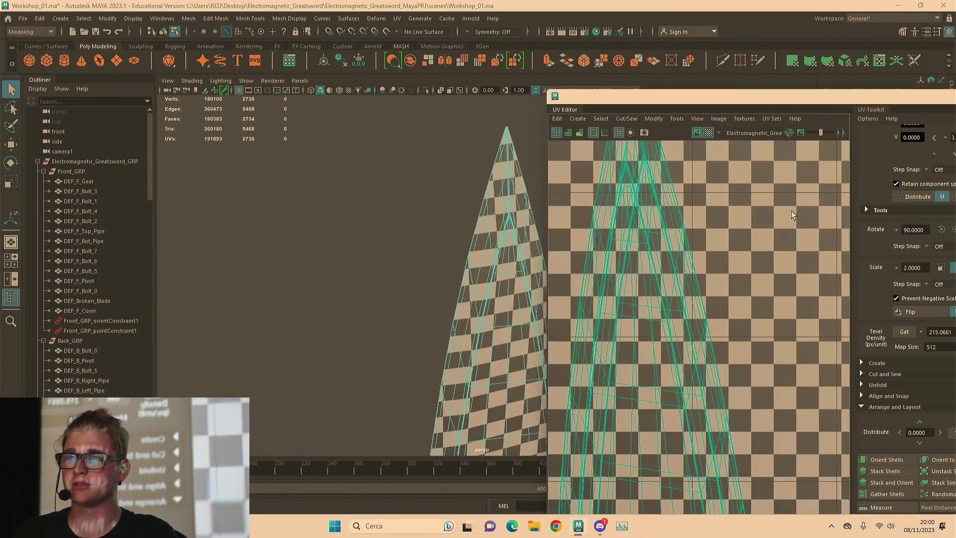
scroll(667, 189, "up", 1)
Turn off the checker map and compare the blade's tip in the viewport and the UV Editor
left_click(710, 133)
scroll(683, 191, "up", 3)
middle_click_drag(697, 204, 706, 318, "alt")
middle_click_drag(679, 164, 688, 261, "alt")
scroll(707, 219, "up", 3)
mouse_move(473, 185)
left_mouse_down("alt")
mouse_move(521, 190)
mouse_move(485, 183)
left_mouse_up("alt")
middle_click_drag(485, 183, 427, 192, "alt")
left_click_drag(425, 191, 441, 209, "alt")
Select the edge loop running along the outer cutting edge of the broken blade, starting near the tip
left_click(458, 215)
left_click(464, 201)
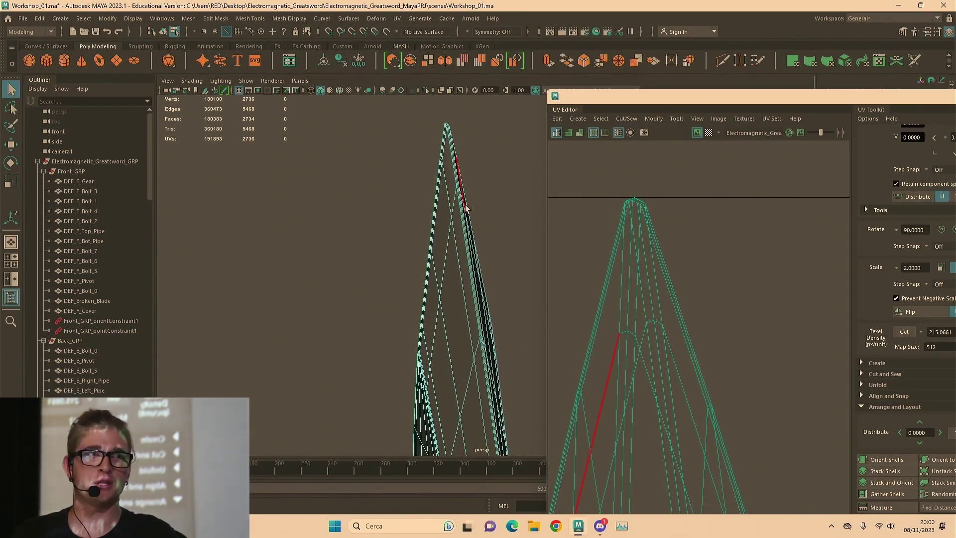
left_click(455, 166)
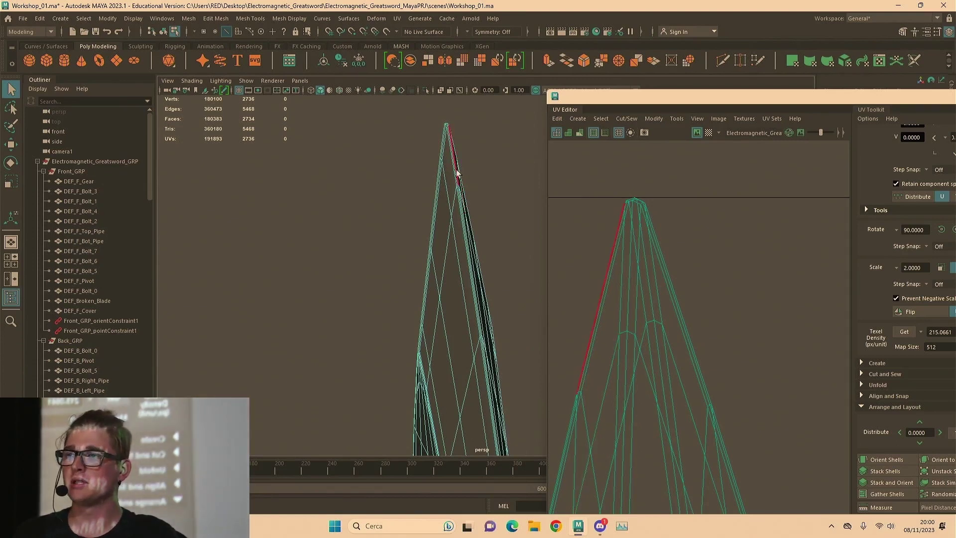
left_click(461, 175)
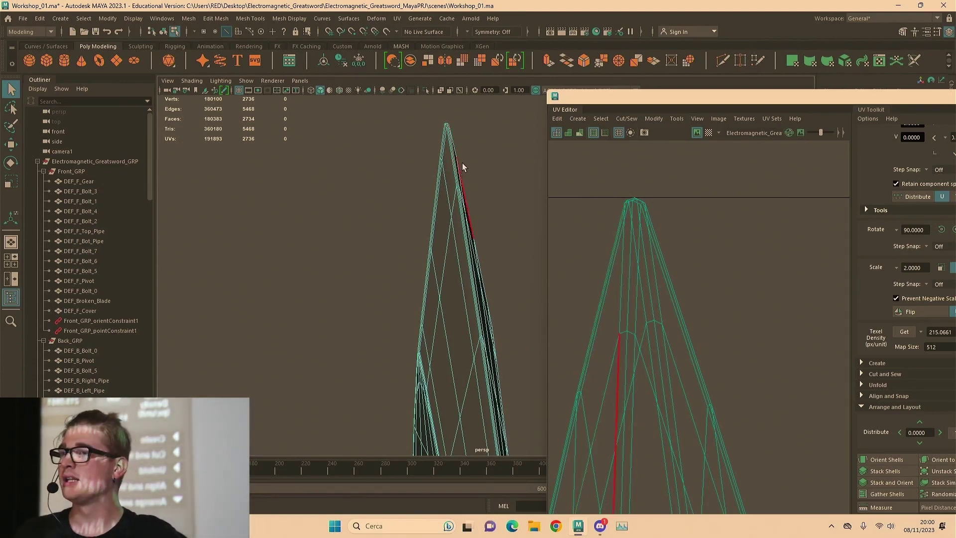
left_click(462, 162)
scroll(451, 166, "up", 5)
double_click(429, 181)
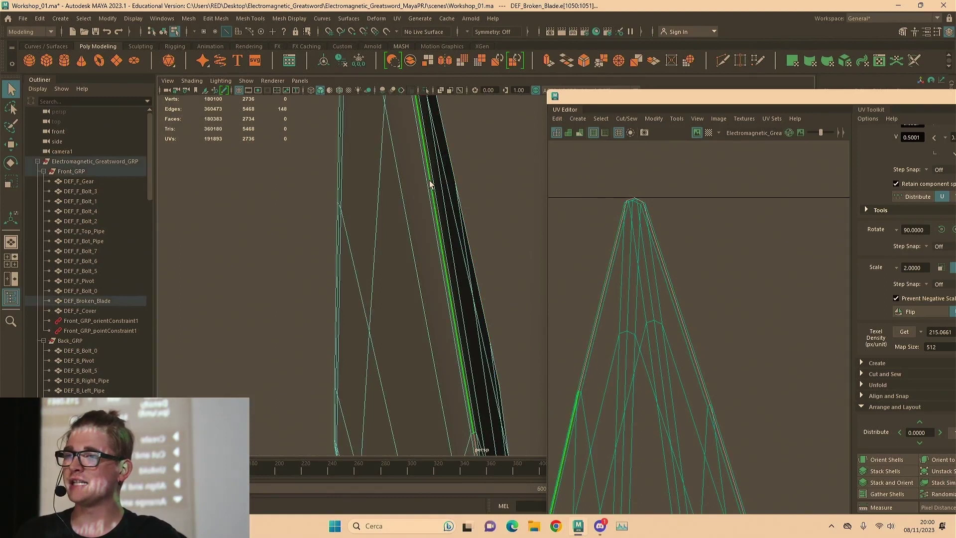
scroll(437, 187, "down", 3)
left_click_drag(437, 187, 420, 214, "alt")
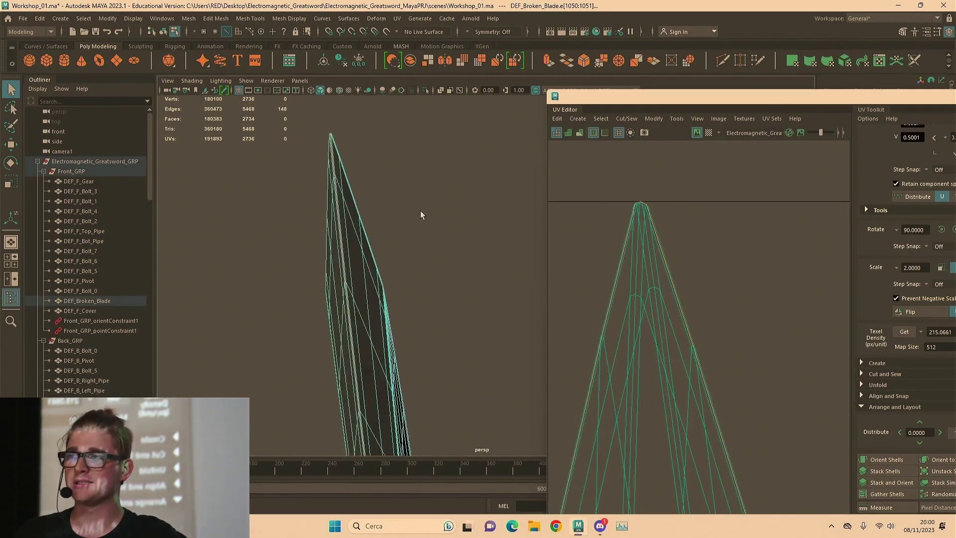
Examine the selected edge loop around the broken blade's tip from several angles and down its length
scroll(716, 297, "down", 6)
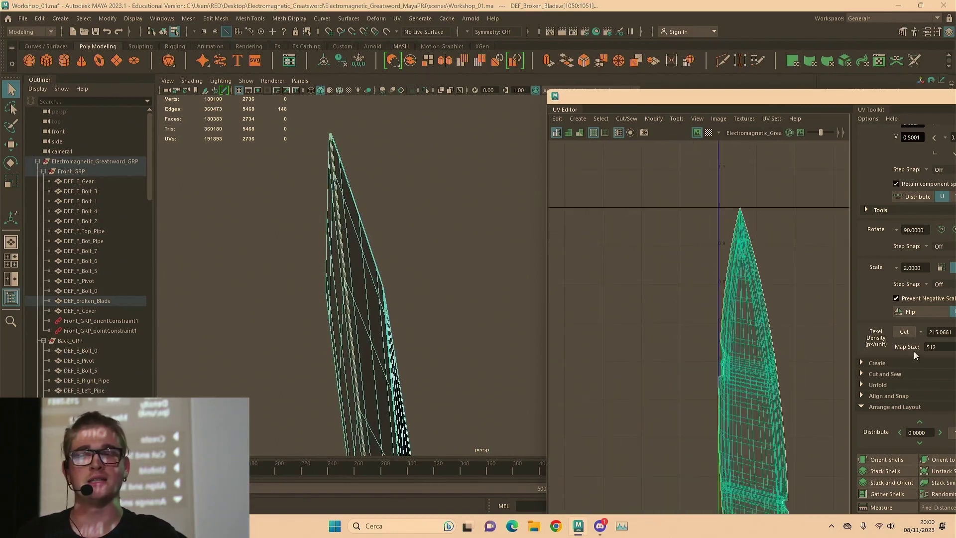
mouse_move(396, 328)
left_mouse_down("alt")
mouse_move(215, 331)
mouse_move(491, 356)
mouse_move(254, 329)
mouse_move(181, 346)
mouse_move(229, 352)
mouse_move(472, 234)
mouse_move(562, 355)
mouse_move(399, 189)
mouse_move(486, 363)
mouse_move(593, 309)
mouse_move(431, 241)
mouse_move(420, 209)
mouse_move(354, 228)
mouse_move(410, 229)
left_mouse_up("alt")
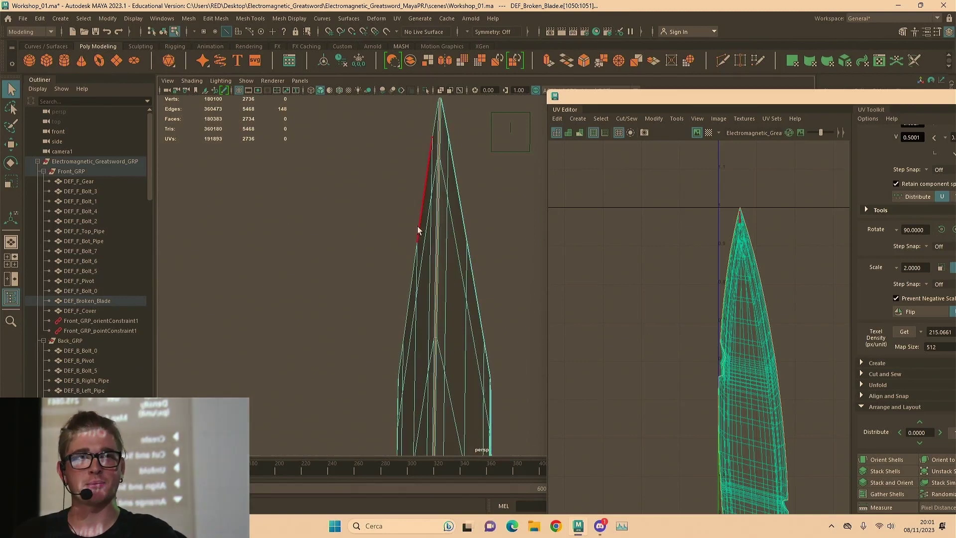
mouse_move(418, 226)
left_mouse_down("alt")
mouse_move(324, 235)
mouse_move(475, 237)
mouse_move(428, 233)
left_mouse_up("alt")
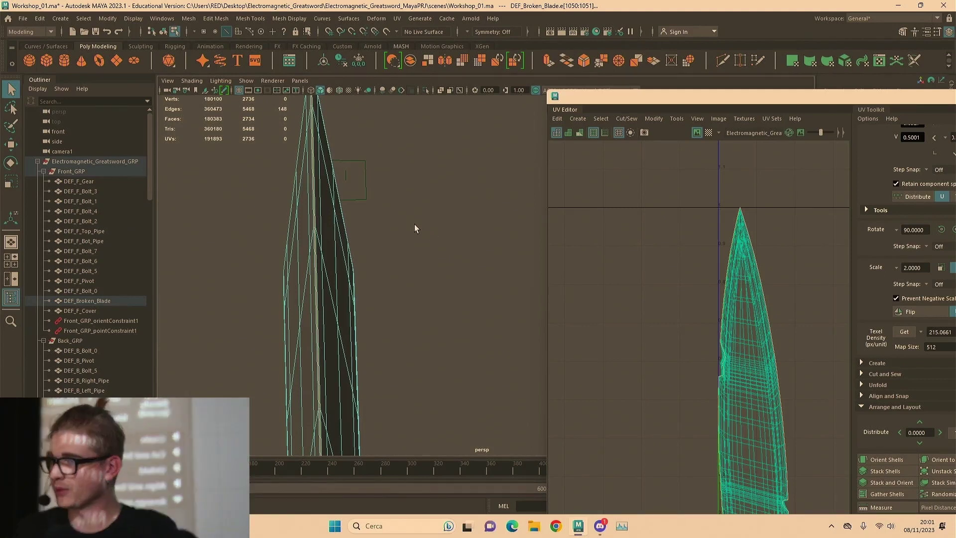
scroll(353, 369, "down", 5)
middle_click_drag(354, 369, 374, 219, "alt")
scroll(373, 219, "down", 5)
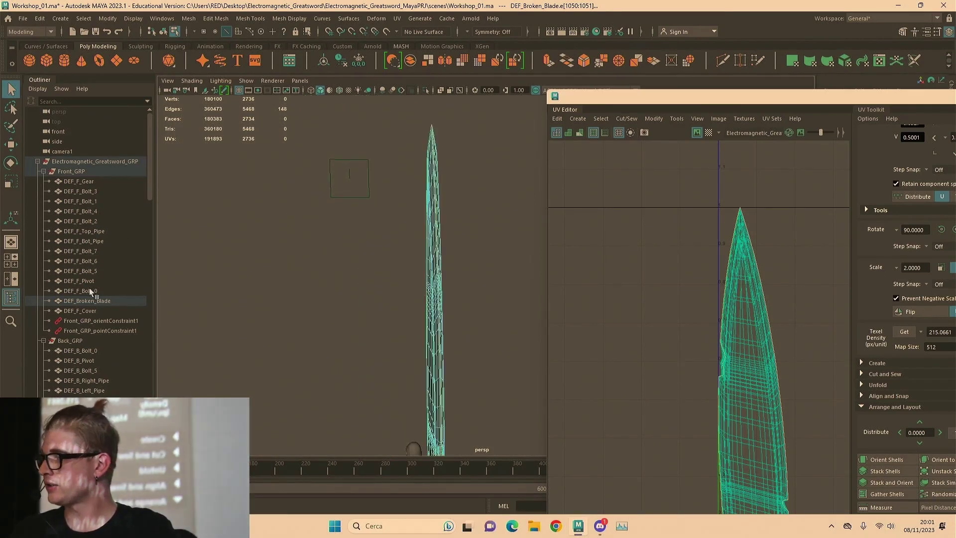
scroll(91, 293, "down", 12)
left_click(89, 356)
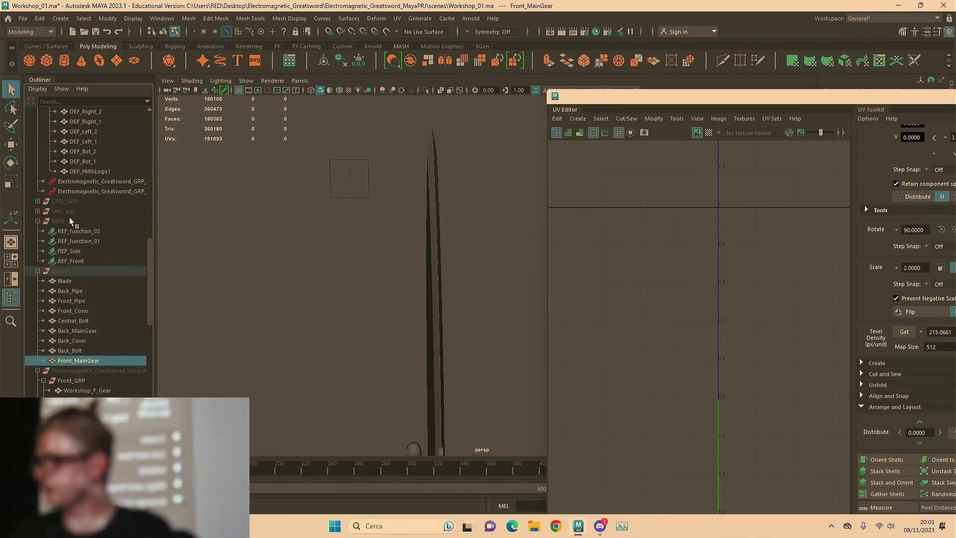
scroll(70, 214, "down", 5)
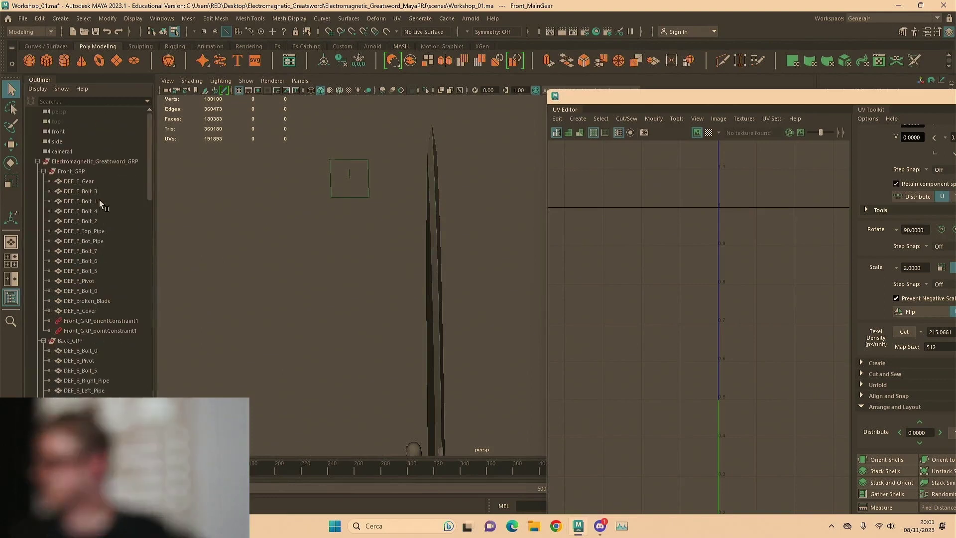
scroll(79, 195, "down", 10)
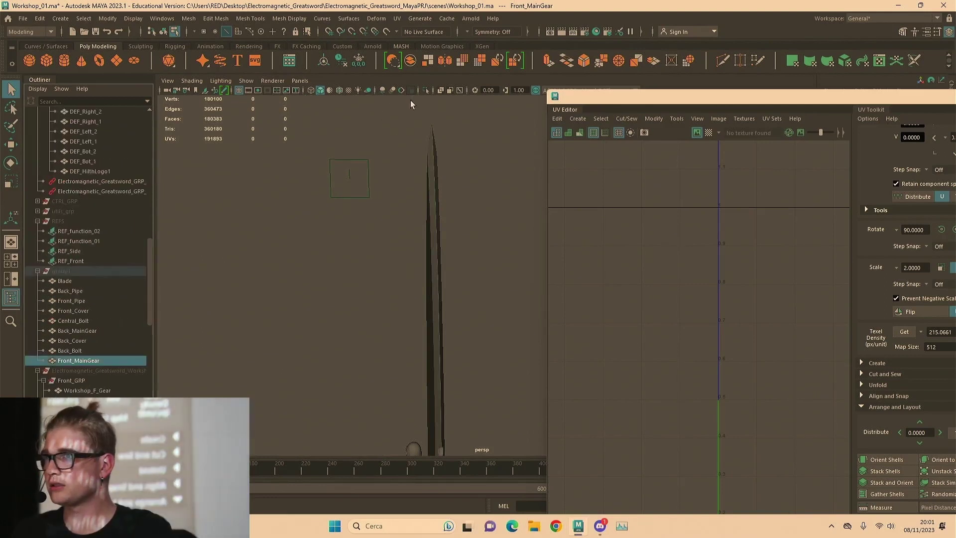
Select the greatsword's hilt, frame it in the viewport and display the checker map on it
scroll(68, 330, "down", 12)
scroll(352, 269, "down", 4)
middle_click_drag(409, 338, 395, 280, "alt")
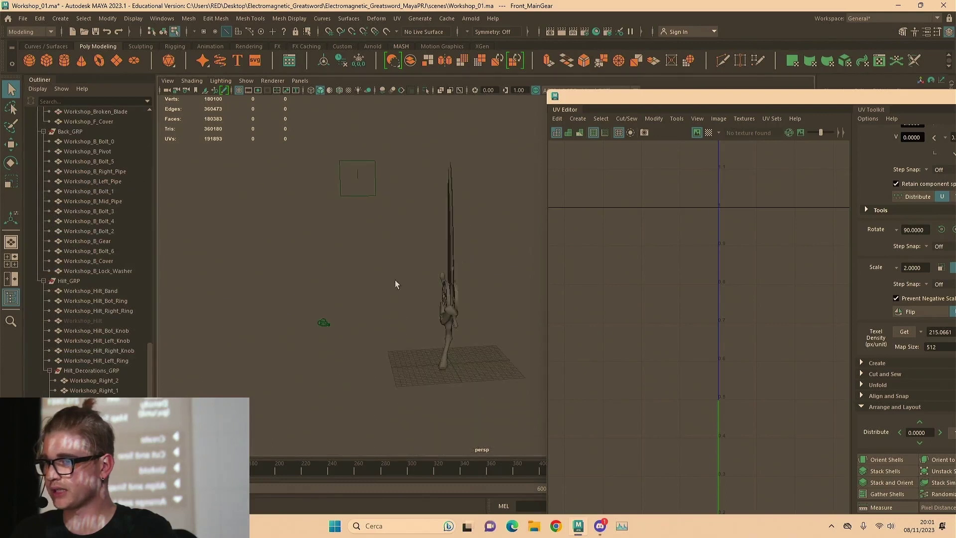
left_click(448, 323)
key("f")
scroll(511, 271, "up", 3)
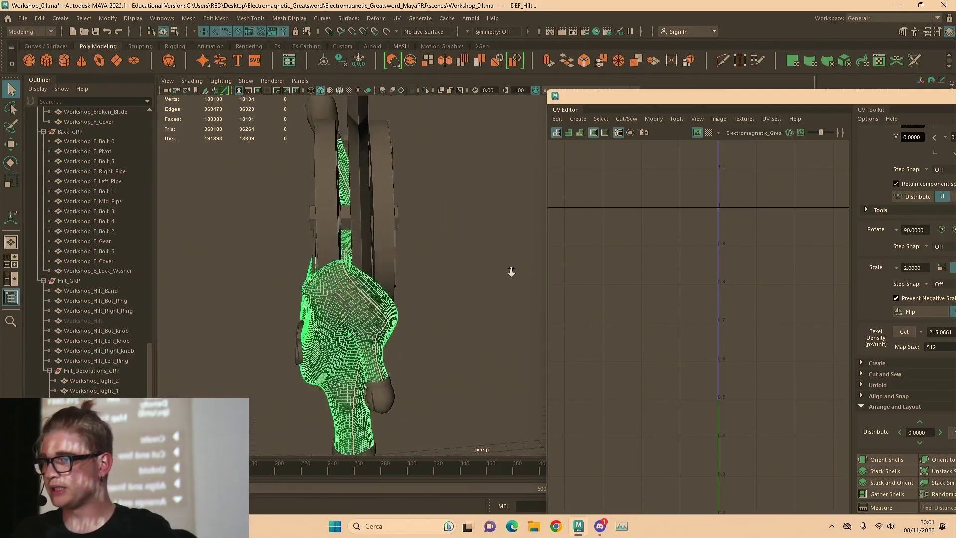
scroll(511, 271, "up", 3)
left_click(708, 132)
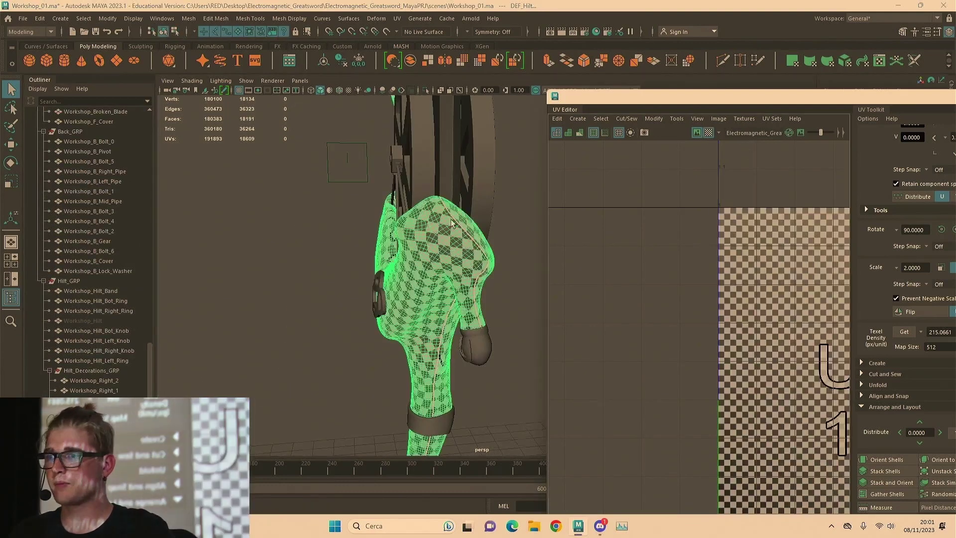
Inspect the checker pattern and the seam running across the hilt's rounded part, moving the UV Editor window aside for a clear view
scroll(451, 219, "up", 3)
left_click_drag(450, 219, 359, 247, "alt")
left_click(359, 248)
left_click_drag(395, 173, 430, 191, "alt")
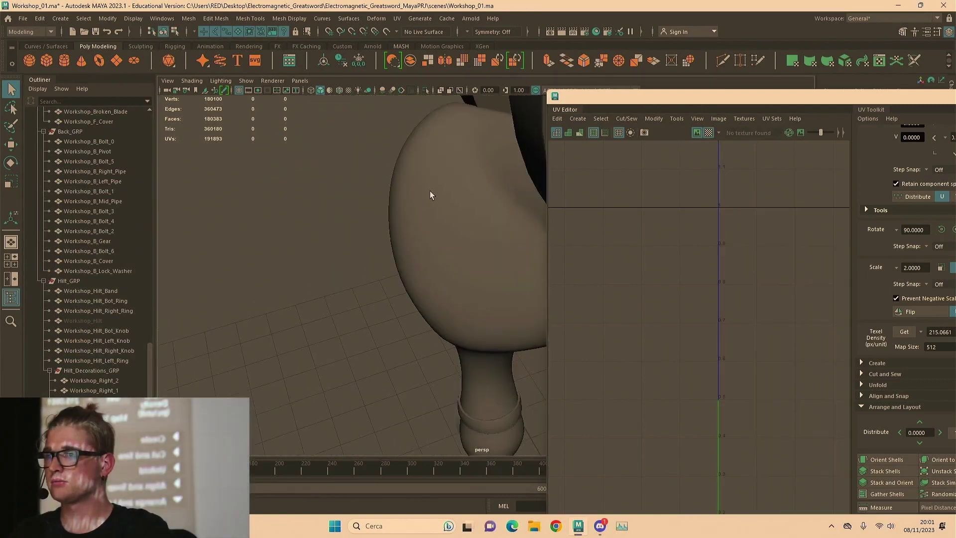
left_click(430, 191)
middle_click_drag(348, 174, 305, 249, "alt")
right_click_drag(305, 249, 427, 254, "alt")
left_click_drag(427, 254, 565, 202, "alt")
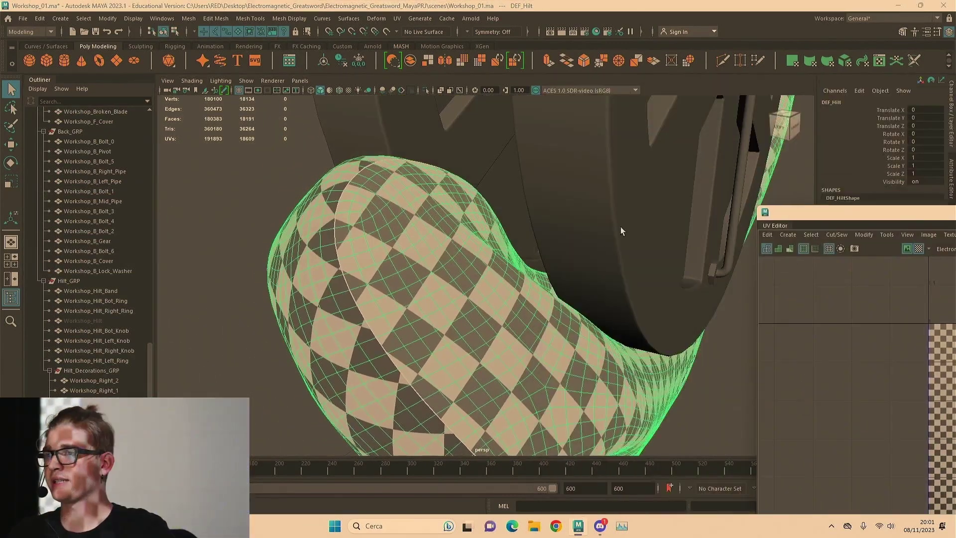
left_click_drag(620, 226, 556, 178, "alt")
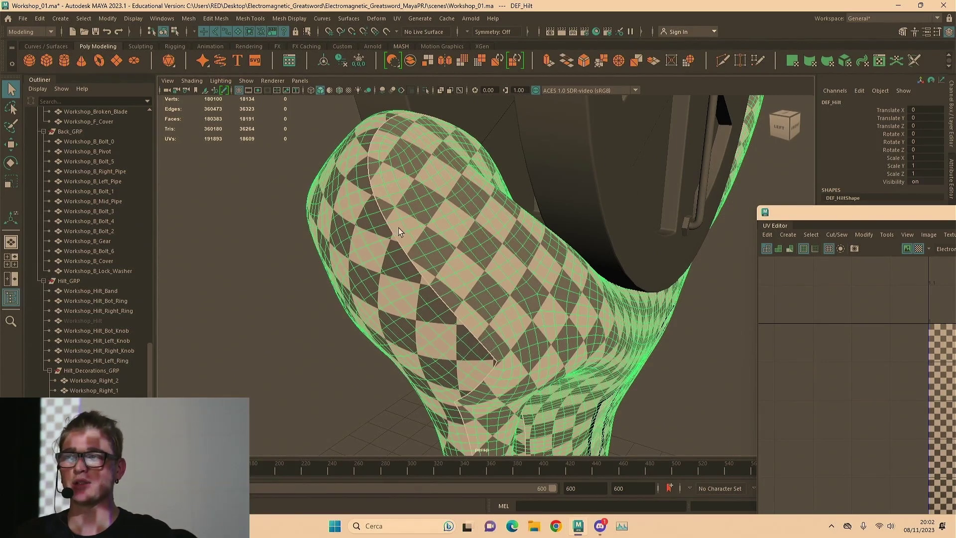
left_click(224, 90)
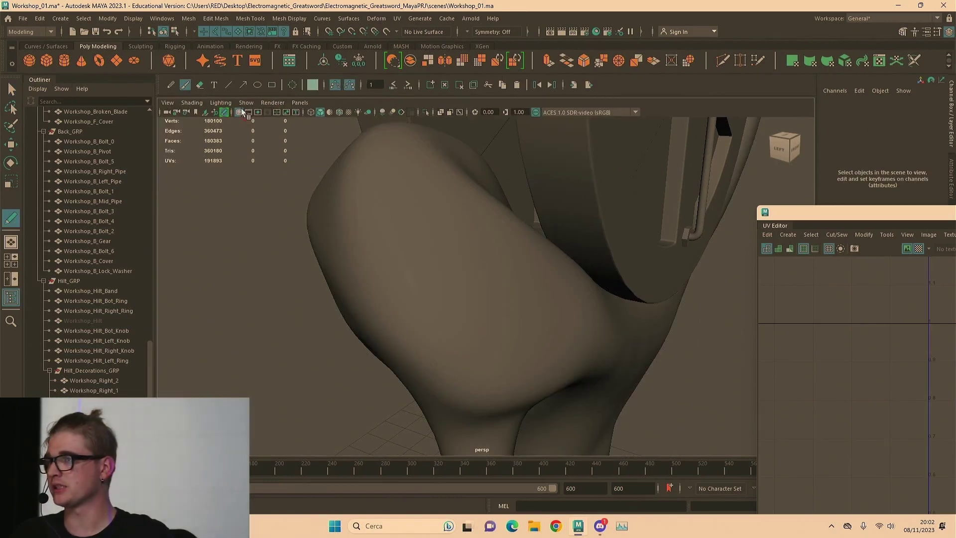
left_click(223, 112)
mouse_move(369, 165)
right_mouse_down("alt")
mouse_move(400, 160)
mouse_move(389, 182)
right_mouse_up("alt")
key("q")
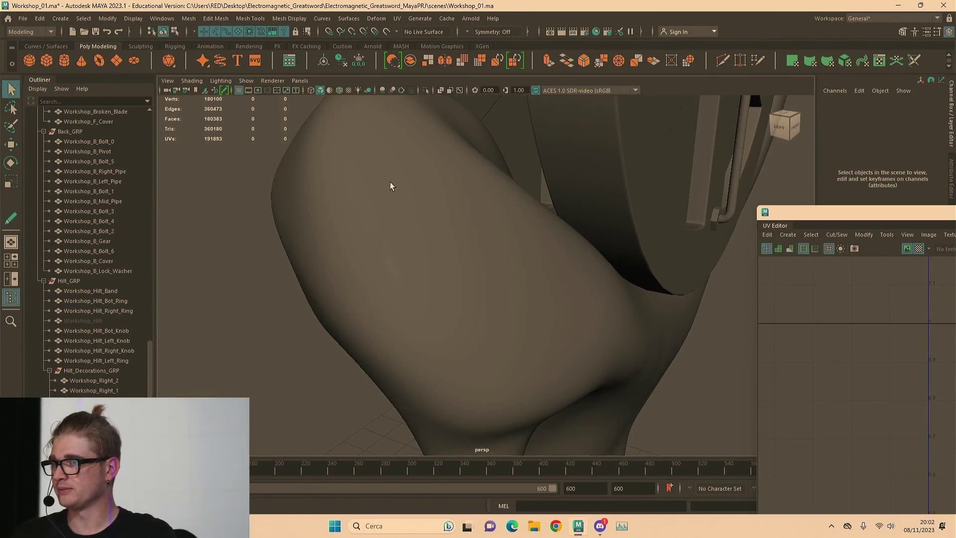
Reselect the hilt, examine its seam down towards the grip, and bring the UV Editor window back over the viewport
left_click(410, 219)
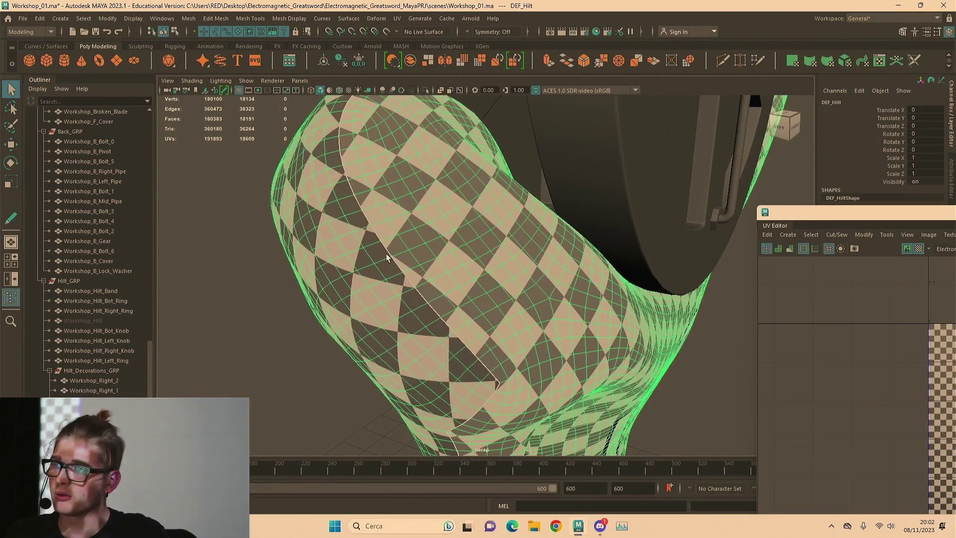
left_click_drag(532, 392, 509, 215, "alt")
left_click_drag(818, 214, 587, 139)
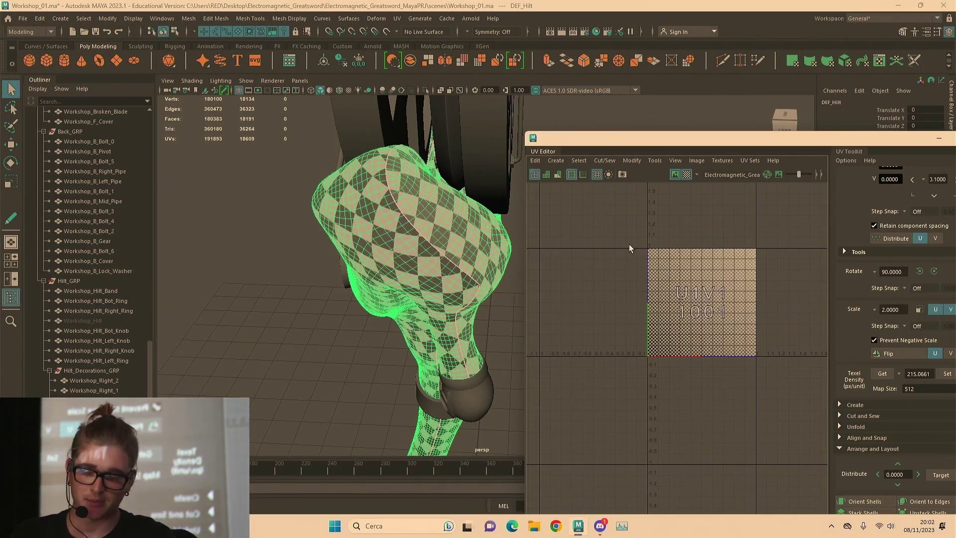
scroll(117, 248, "up", 6)
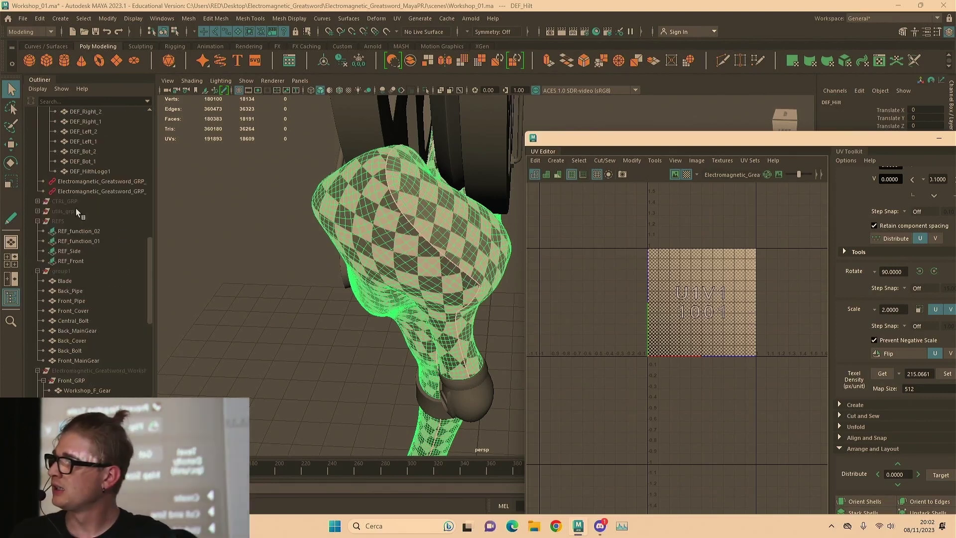
left_click(79, 229)
scroll(67, 149, "up", 2)
left_click(75, 159)
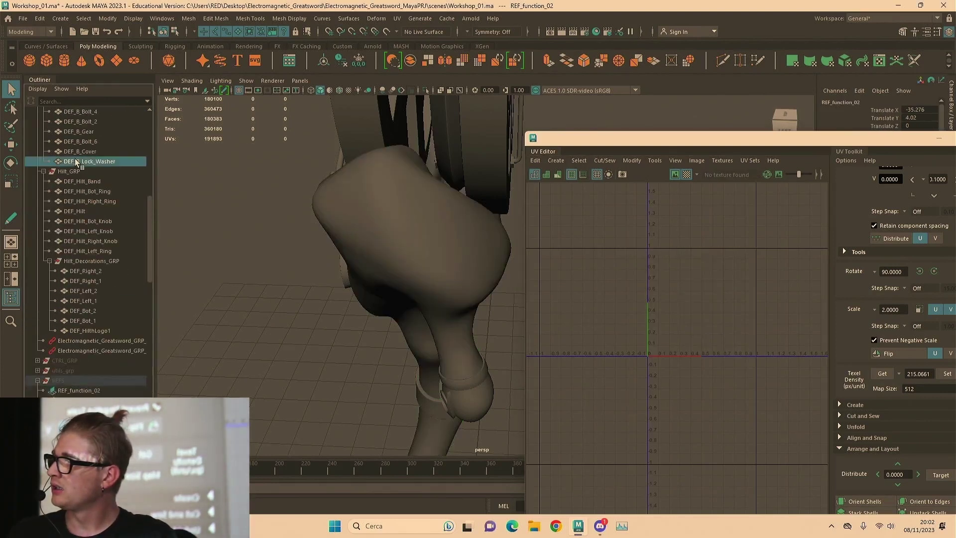
Reselect the broken blade and turn off the checker map in the UV Editor
left_click(372, 117)
scroll(401, 139, "down", 5)
middle_click_drag(401, 139, 331, 286, "alt")
left_click(398, 169)
scroll(719, 276, "up", 5)
scroll(718, 276, "up", 2)
middle_click_drag(718, 276, 802, 293, "alt")
left_click(686, 175)
Cut the broken blade's UVs along the selected outline edge loop
key("F10")
scroll(640, 314, "up", 5)
right_click(692, 237, "shift")
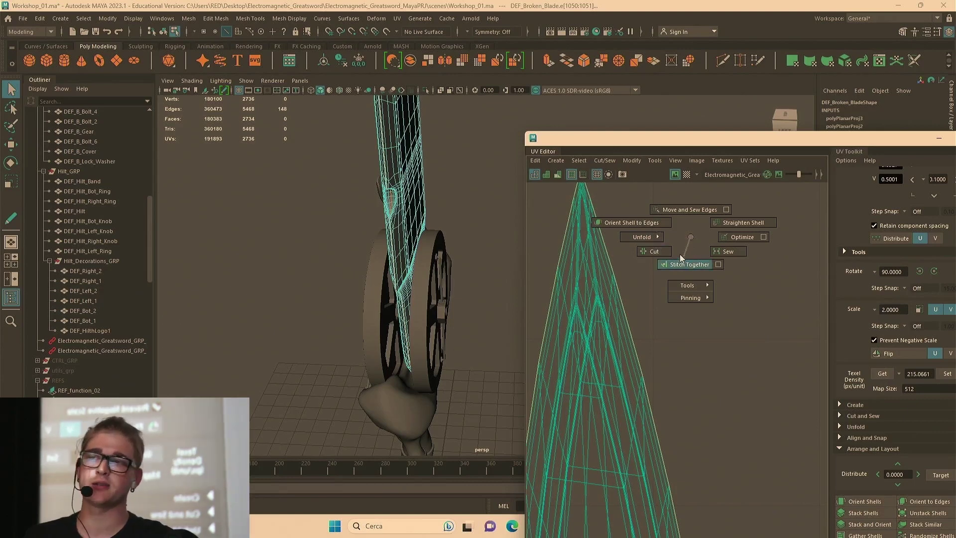
mouse_move(657, 239)
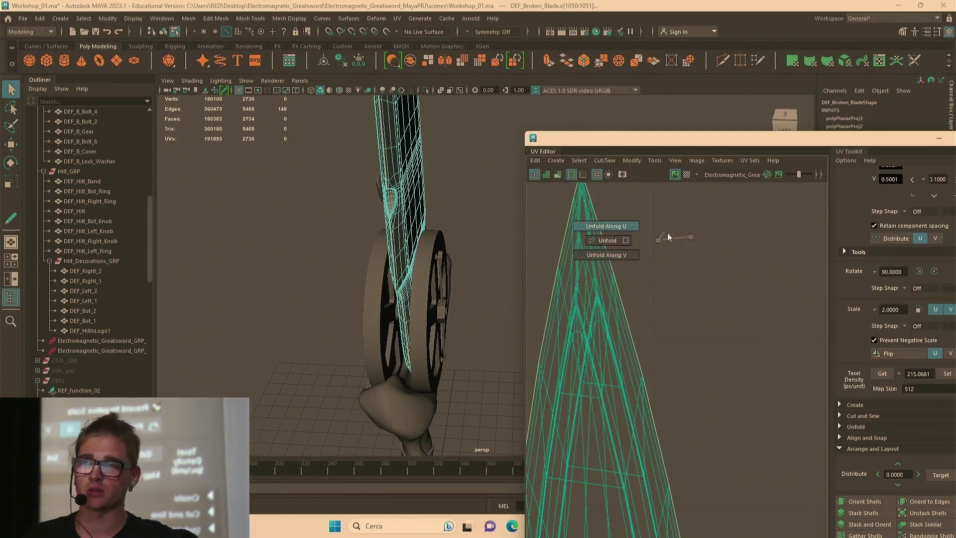
left_click(653, 251)
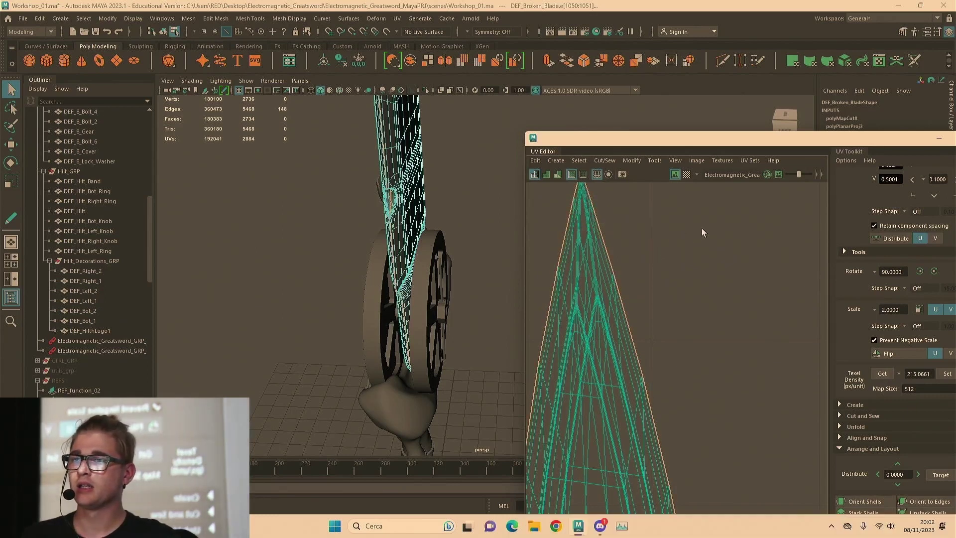
Switch to UV Shell selection and pick one of the blade's overlapping shells
key("f")
right_click_drag(719, 239, 677, 230)
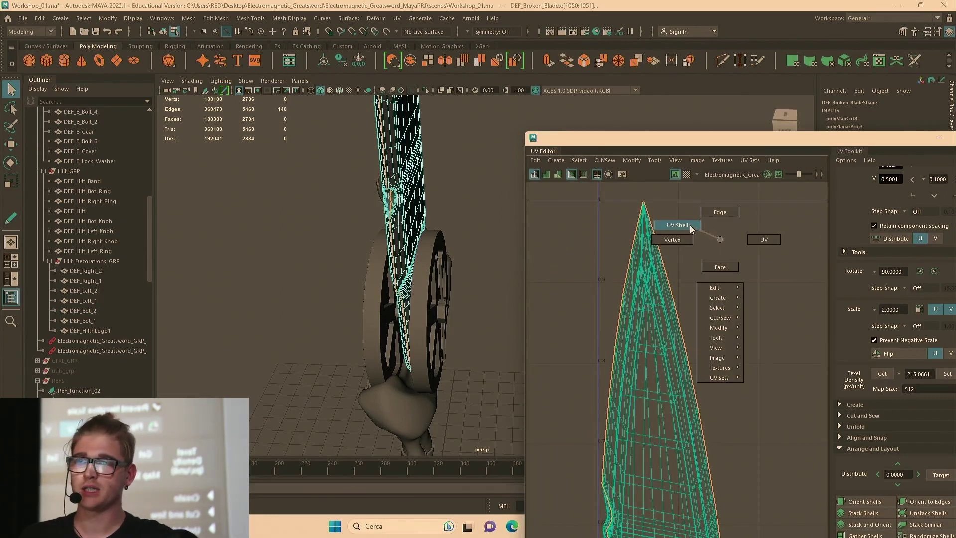
right_click_drag(714, 236, 698, 222)
left_click(688, 303)
key("f")
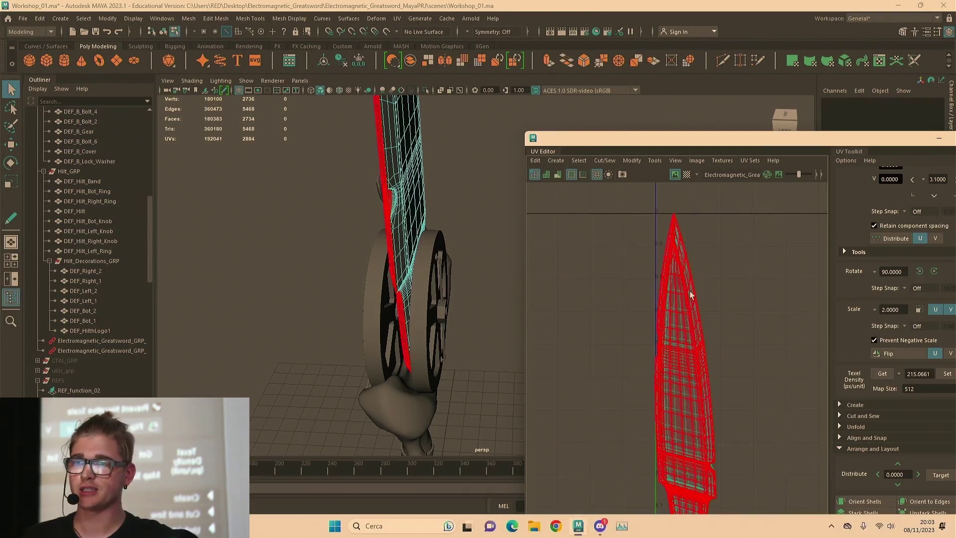
left_click(687, 275)
Move the two overlapping blade shells apart along U so they lie side by side
middle_click_drag(730, 338, 675, 233, "alt")
right_click_drag(675, 233, 563, 252, "alt")
middle_click_drag(692, 254, 681, 313, "alt")
scroll(404, 351, "down", 4)
left_click_drag(404, 352, 440, 209, "alt")
key("w")
left_click_drag(682, 316, 714, 314)
left_click(664, 297)
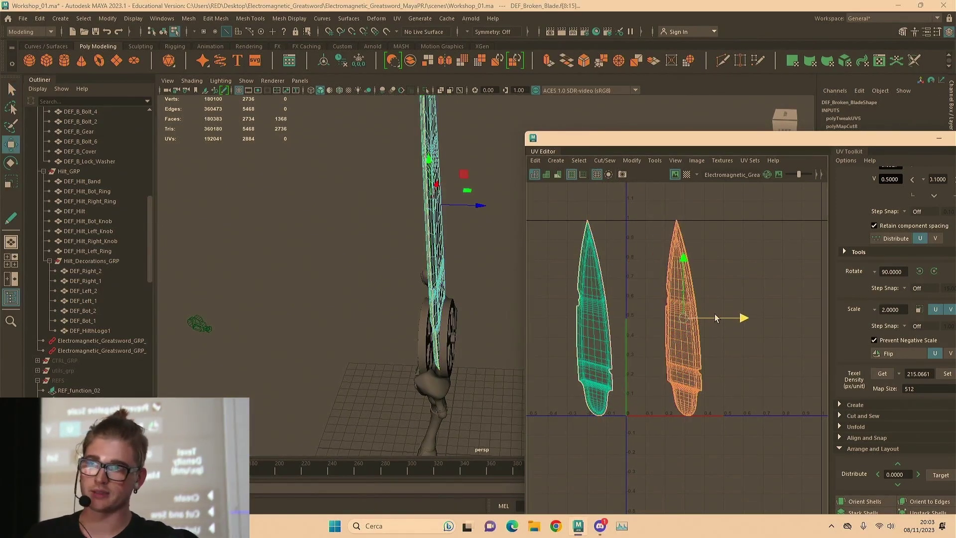
Check which blade side each shell covers, and move the shell lying outside the 0–1 UV tile into it beside the other
left_click(621, 262)
left_click(597, 278)
left_click_drag(448, 209, 423, 224, "alt")
left_click(673, 279)
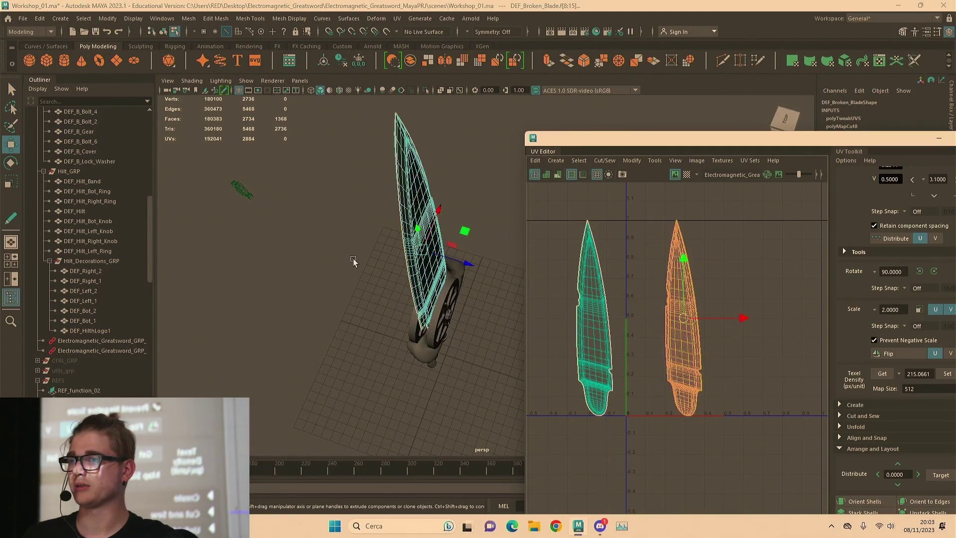
left_click(602, 306)
left_click_drag(603, 309, 777, 310)
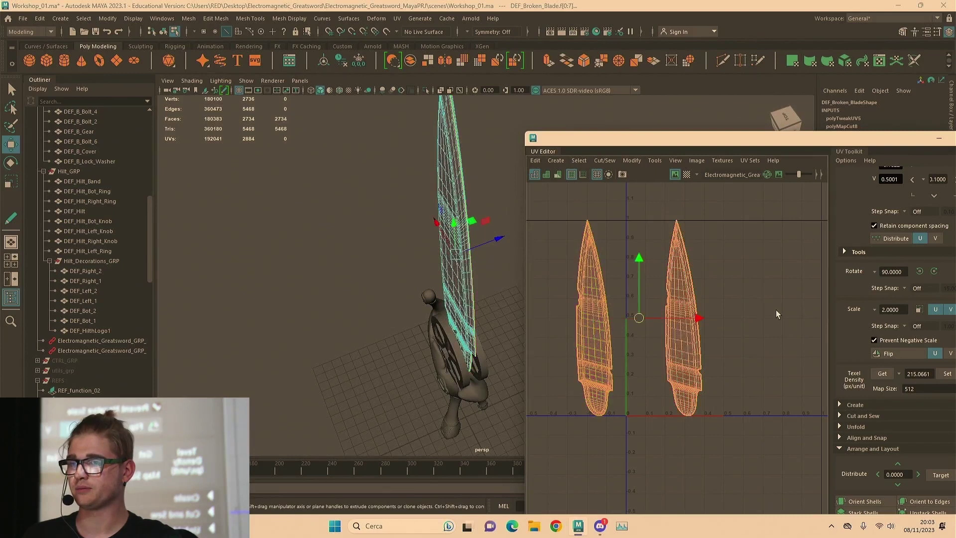
left_click(599, 311)
left_click_drag(617, 315, 815, 302)
left_click(676, 298)
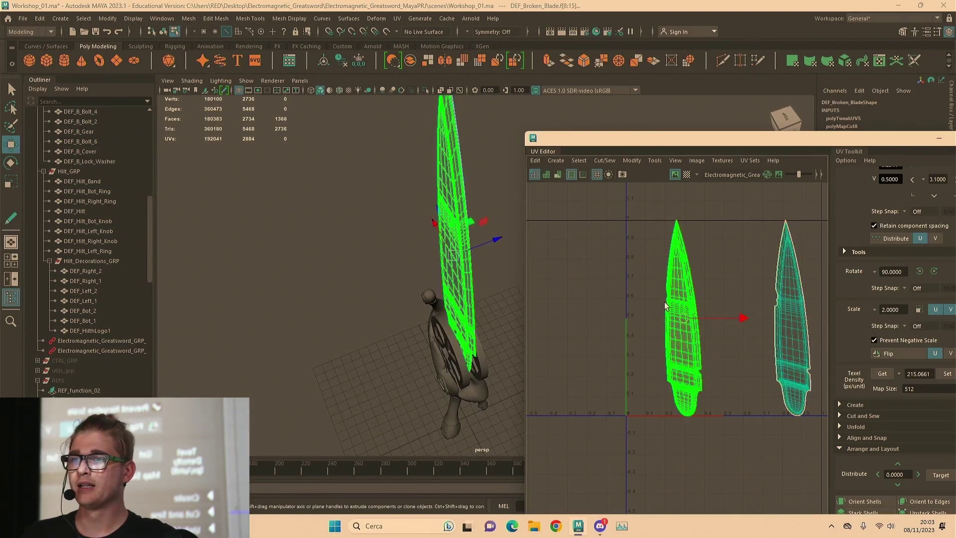
left_click(575, 255)
Display the checker map and inspect its pattern on the back of the broken blade
left_click_drag(447, 259, 495, 231, "alt")
middle_click_drag(494, 230, 400, 312, "alt")
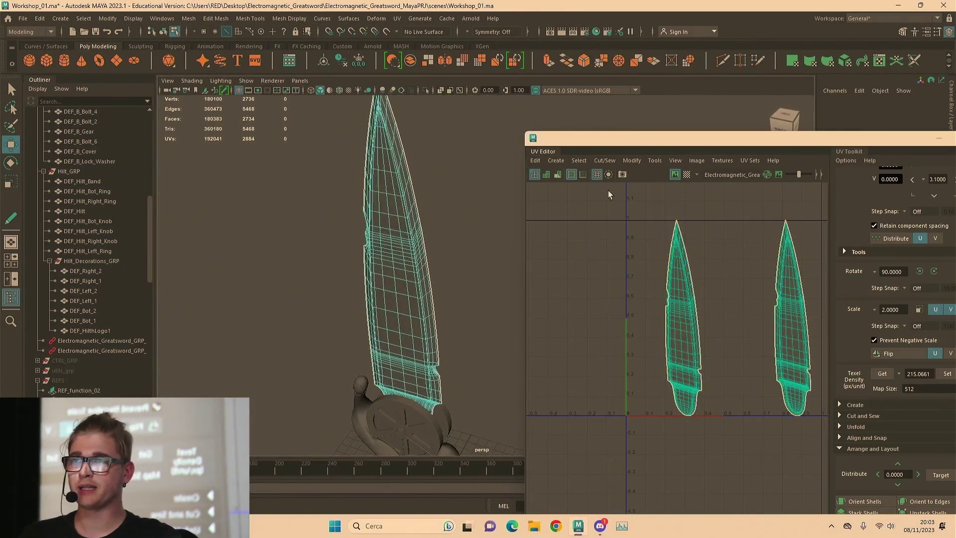
left_click(685, 175)
left_click_drag(423, 255, 469, 225, "alt")
middle_click_drag(470, 225, 384, 264, "alt")
scroll(685, 254, "up", 4)
Unfold the UV shell covering the back of the blade and check it against the checker pattern
left_click(683, 257)
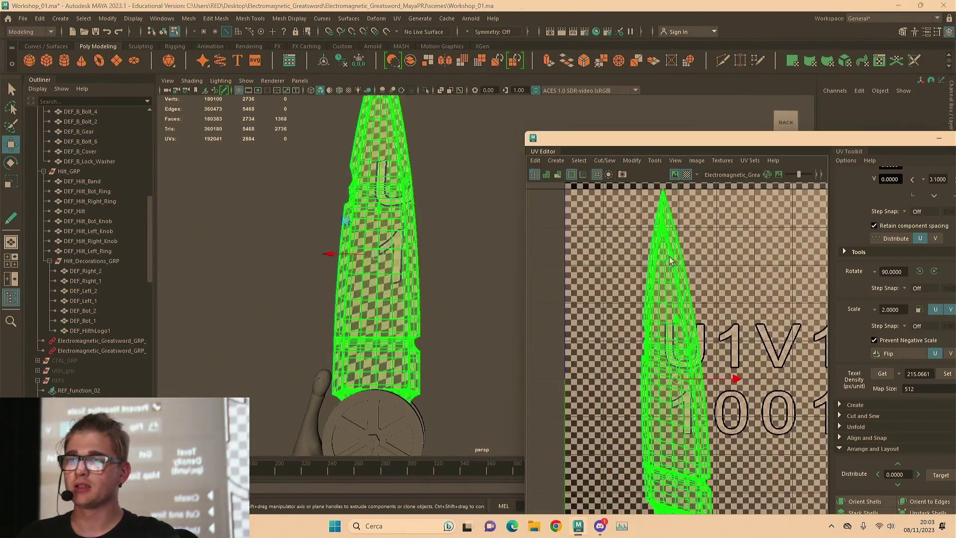
scroll(676, 294, "down", 4)
key("F11")
key("F8")
key("F11")
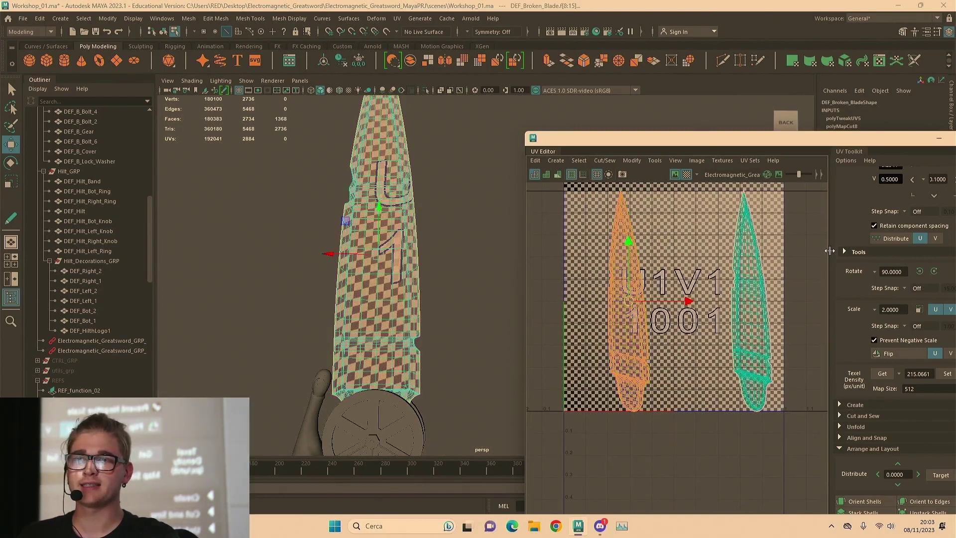
right_click_drag(694, 252, 580, 255, "shift")
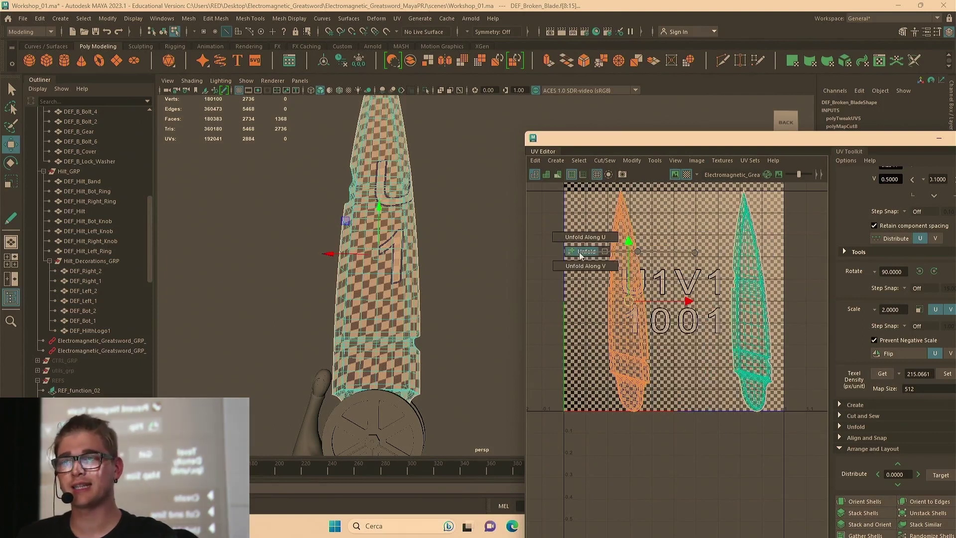
right_click_drag(580, 255, 579, 255, "shift")
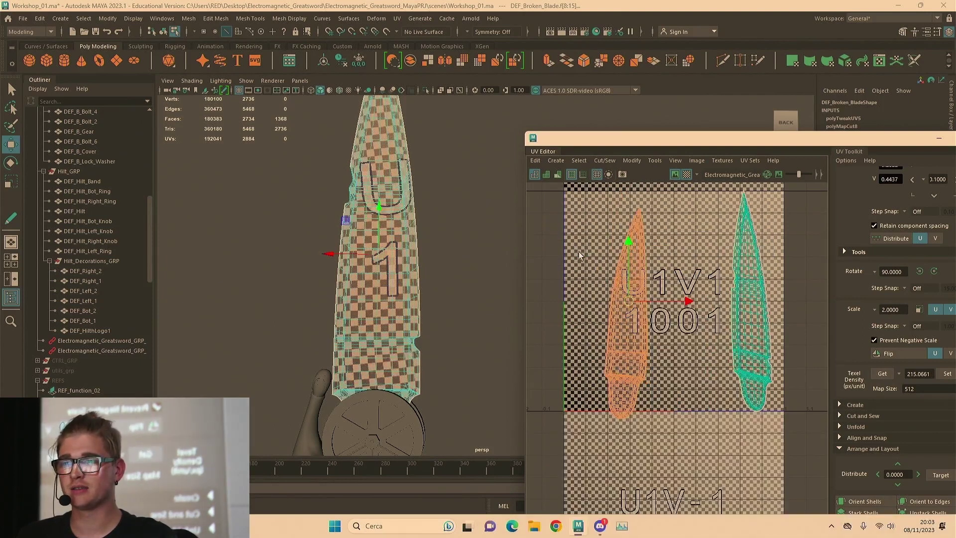
scroll(657, 262, "down", 2)
scroll(632, 256, "up", 6)
left_click(669, 257)
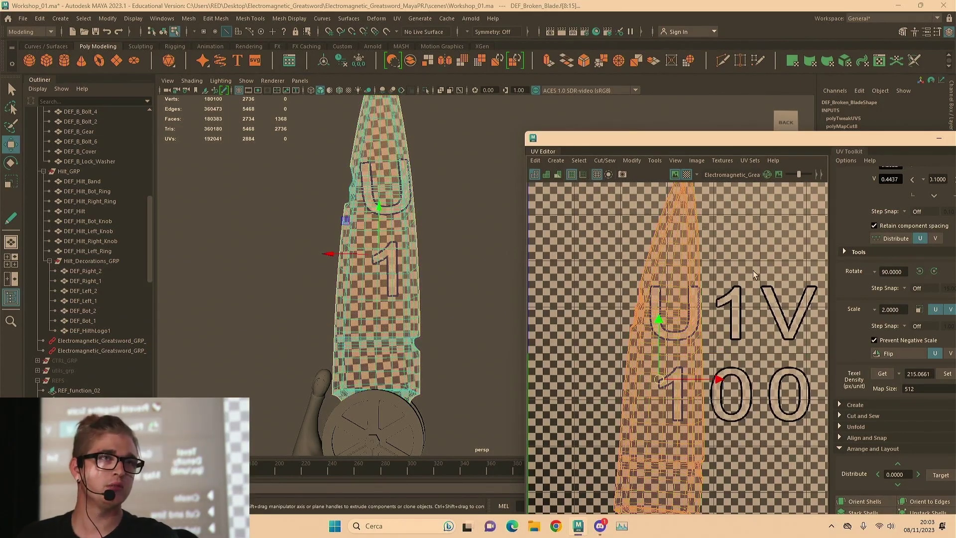
scroll(697, 308, "down", 4)
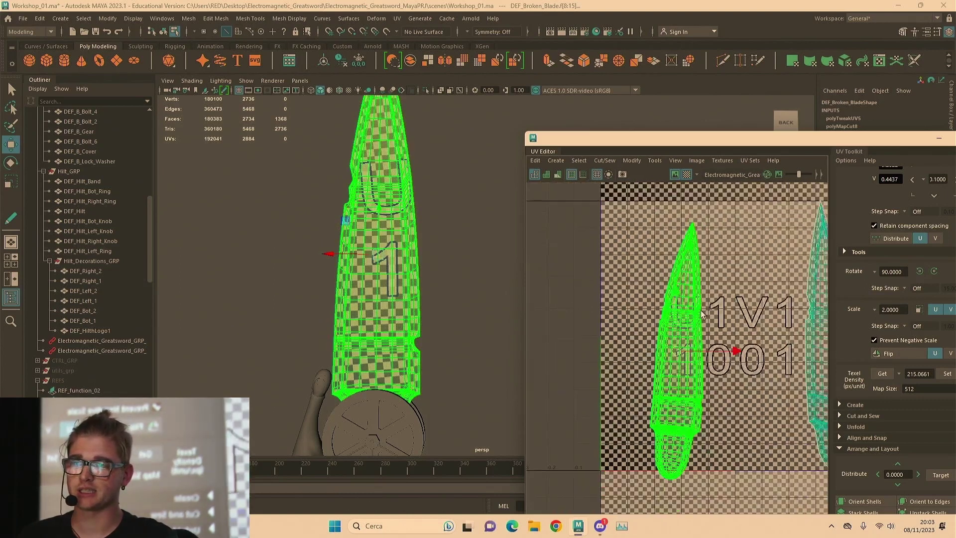
Unfold the back-side blade shell once more and compare the checker pattern on the model
middle_click_drag(578, 361, 551, 273, "alt")
left_click(552, 274)
right_click_drag(576, 269, 550, 253)
left_click(646, 271)
right_click_drag(725, 276, 605, 281, "shift")
scroll(656, 287, "down", 1)
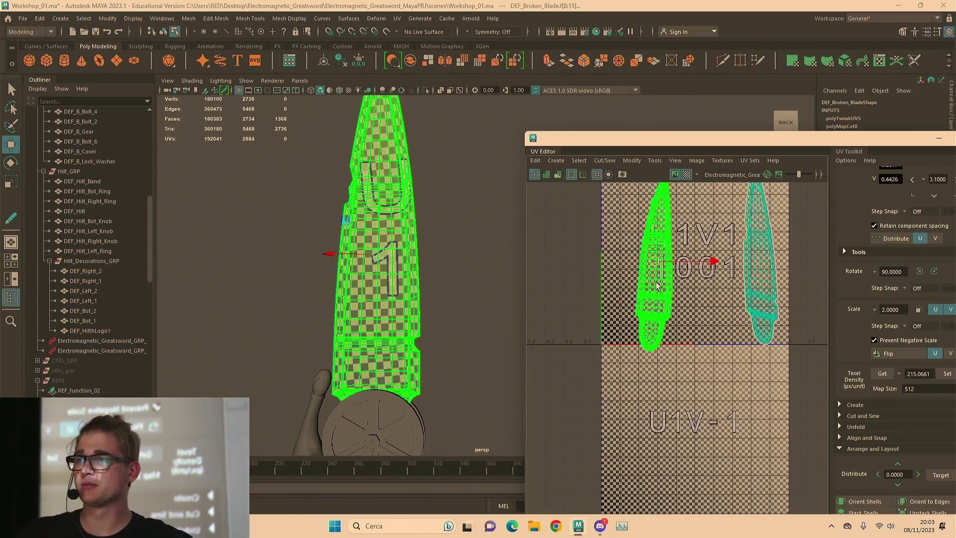
left_click(465, 188)
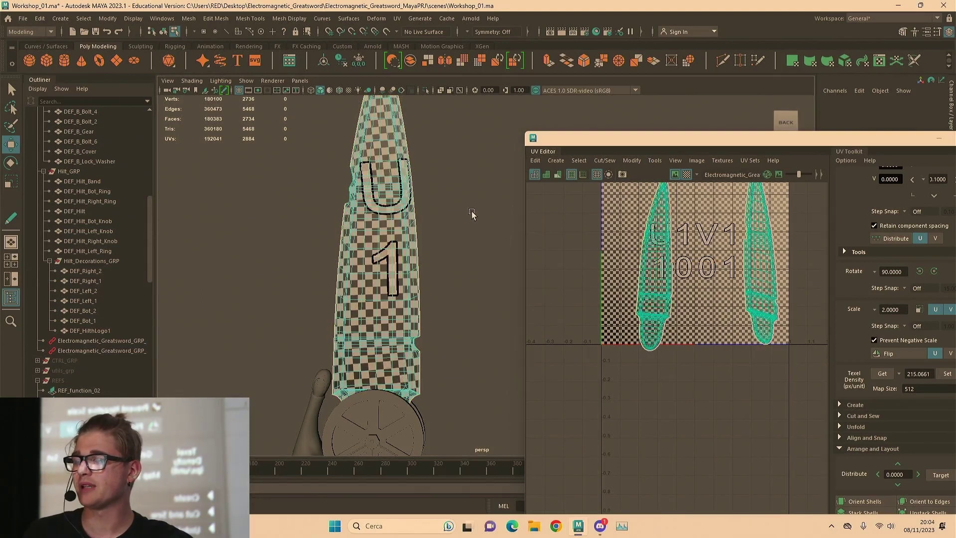
left_click_drag(469, 213, 460, 218, "alt")
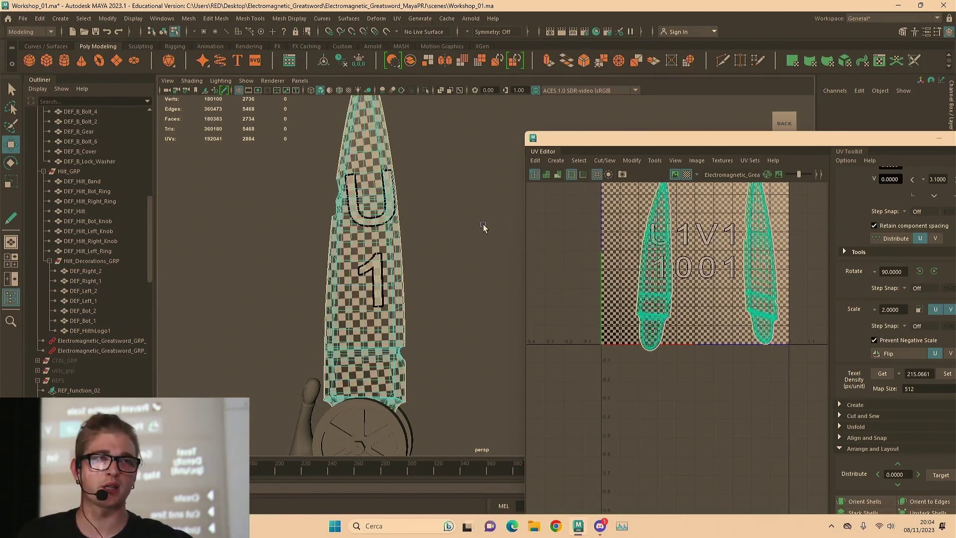
key("q")
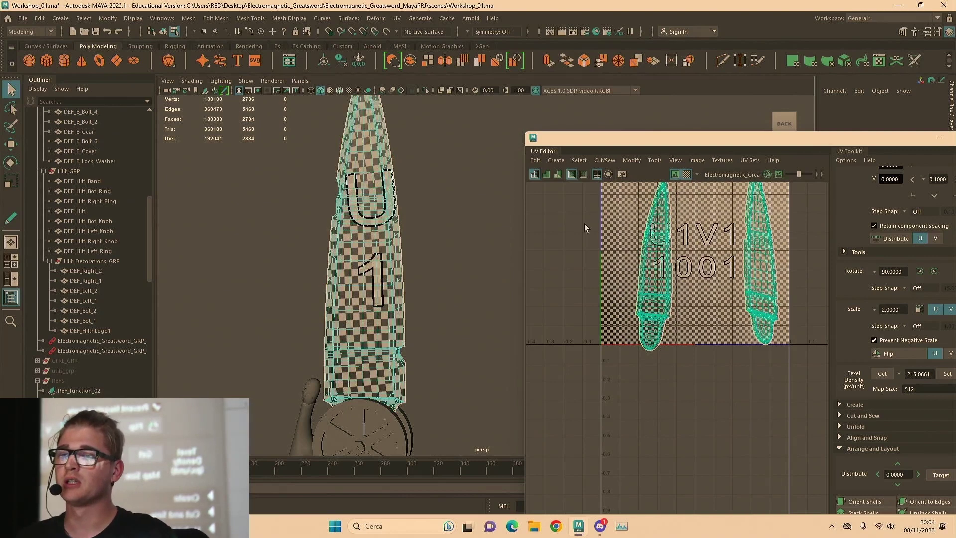
Hide the checker map and deselect the blade shell
middle_click_drag(624, 231, 629, 318, "alt")
right_click_drag(634, 315, 721, 296, "alt")
left_click(691, 284)
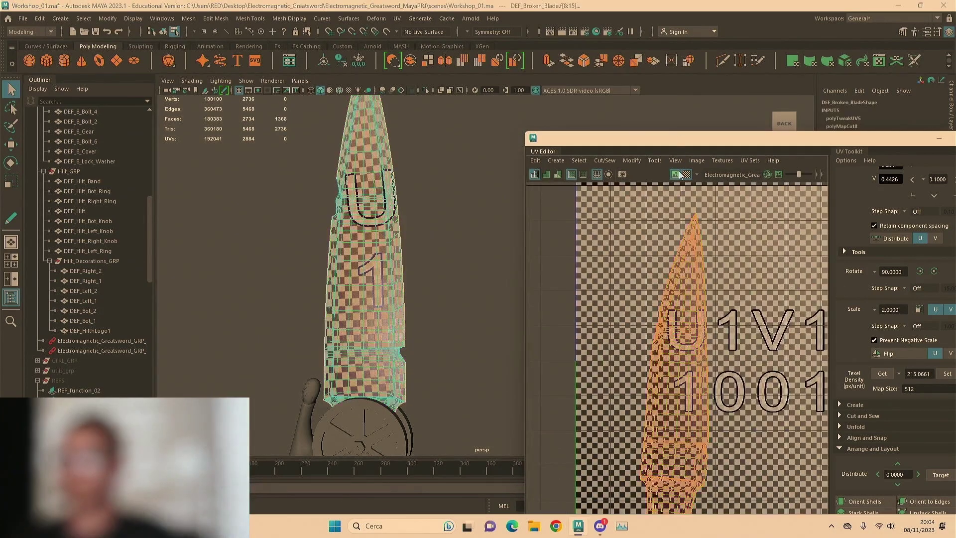
left_click(680, 174)
left_click_drag(681, 138, 620, 95)
left_click(667, 163)
scroll(667, 162, "up", 1)
middle_click_drag(609, 222, 704, 198, "alt")
Return to object mode, save the scene, and reselect the broken blade
middle_click_drag(389, 176, 395, 263, "alt")
left_click_drag(395, 263, 302, 240, "alt")
right_click_drag(302, 240, 428, 240, "alt")
middle_click_drag(314, 197, 475, 277, "alt")
right_click_drag(347, 246, 646, 255, "alt")
middle_click_drag(333, 196, 358, 238, "alt")
right_click_drag(358, 238, 439, 236, "alt")
left_click_drag(438, 236, 255, 255, "alt")
right_click_drag(256, 255, 285, 200)
left_click(285, 199)
mouse_move(285, 199)
left_mouse_down("alt")
mouse_move(312, 229)
mouse_move(334, 229)
mouse_move(277, 264)
mouse_move(315, 301)
mouse_move(370, 267)
mouse_move(353, 287)
left_mouse_up("alt")
key("ctrl+s")
left_click_drag(295, 270, 345, 265, "alt")
left_click(347, 224)
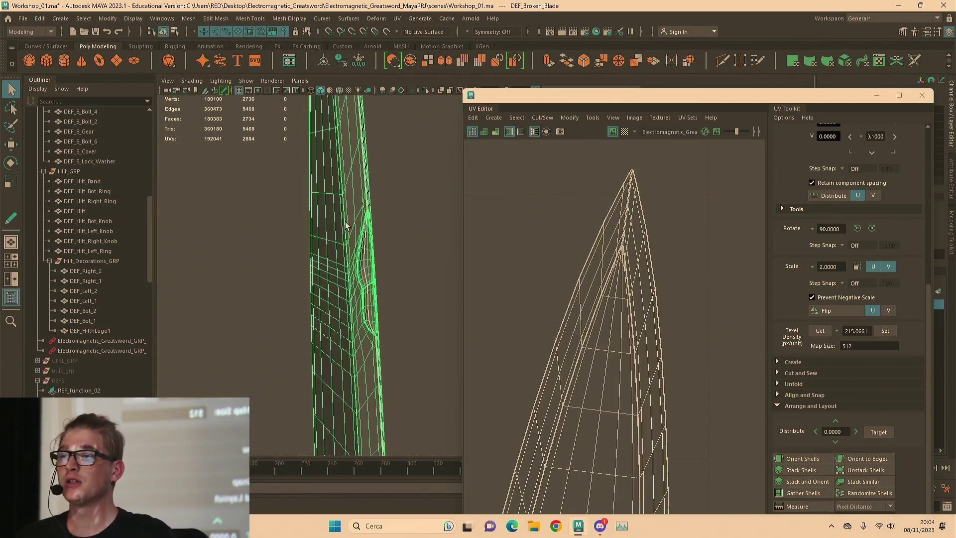
Examine the UV seam running through the notch on the blade's narrow edge
left_click_drag(390, 181, 420, 198, "alt")
left_click_drag(532, 101, 784, 257)
left_click_drag(438, 224, 492, 255, "alt")
right_click_drag(427, 213, 383, 230, "alt")
middle_click_drag(382, 408, 378, 220, "alt")
scroll(411, 294, "down", 1)
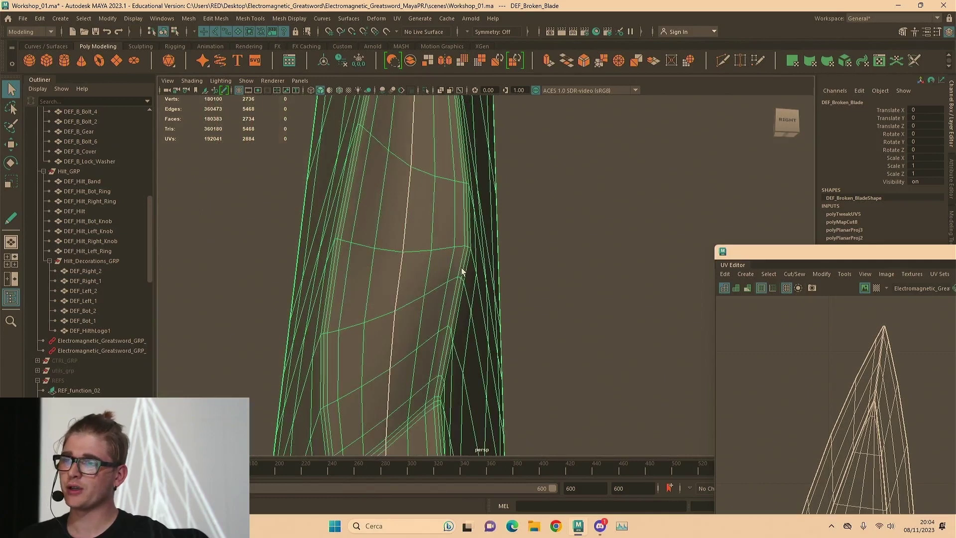
left_click_drag(330, 284, 439, 294, "alt")
middle_click_drag(446, 291, 507, 207, "alt")
left_click_drag(506, 207, 509, 195, "alt")
middle_click_drag(509, 195, 546, 180, "alt")
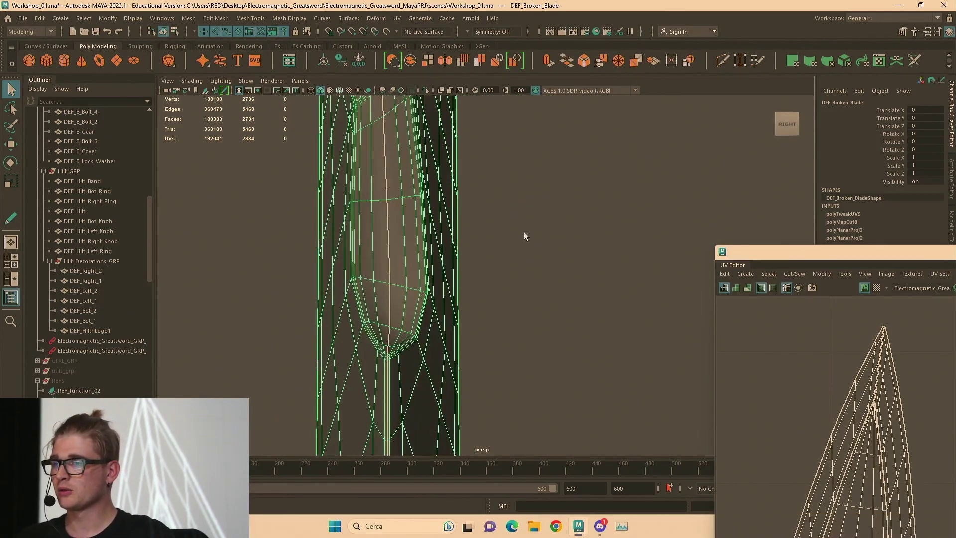
Switch to edge selection and trace the seam along the blade's side above and below the notch
key("F10")
left_click_drag(767, 256, 685, 144)
scroll(387, 358, "up", 3)
middle_click_drag(386, 358, 433, 290, "alt")
left_click_drag(433, 290, 411, 300, "alt")
middle_click_drag(412, 300, 471, 149, "alt")
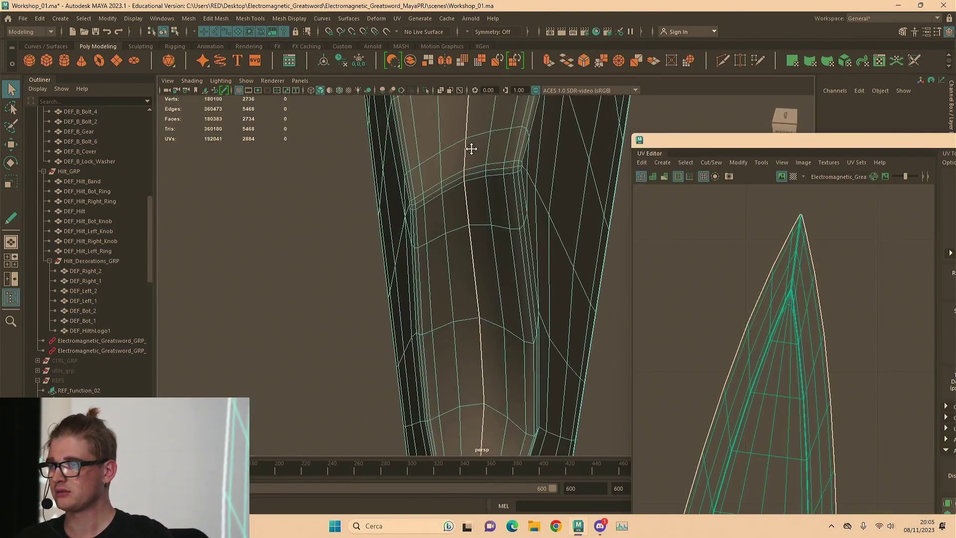
scroll(474, 271, "down", 10)
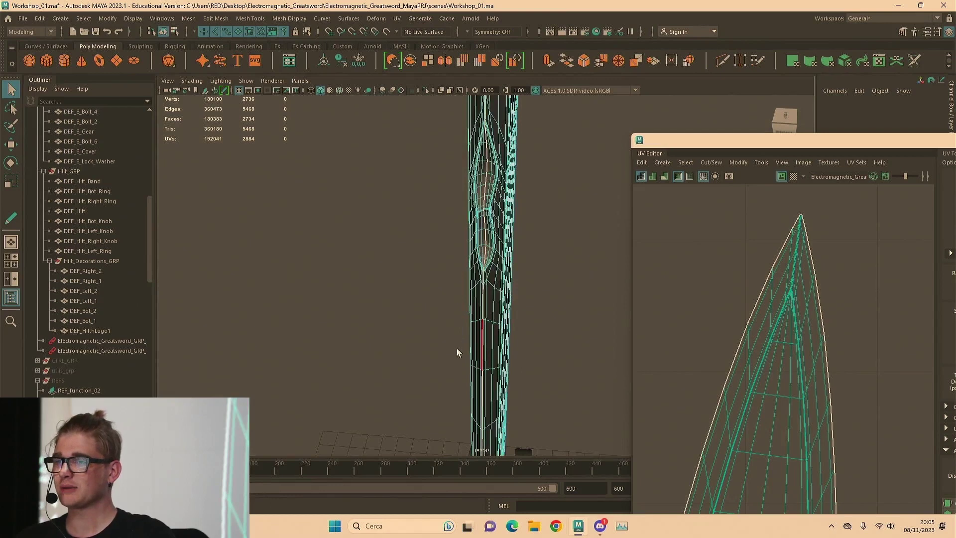
scroll(457, 352, "up", 5)
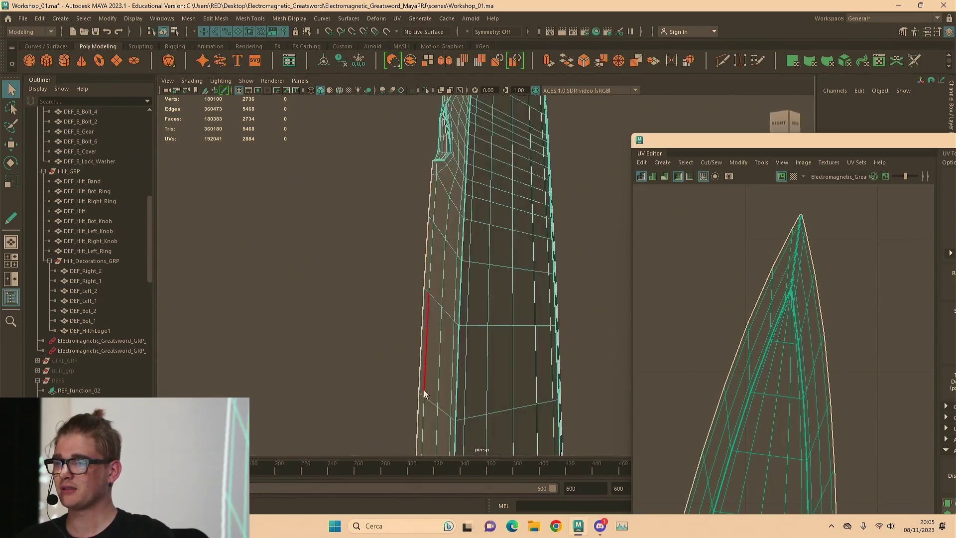
scroll(433, 376, "down", 5)
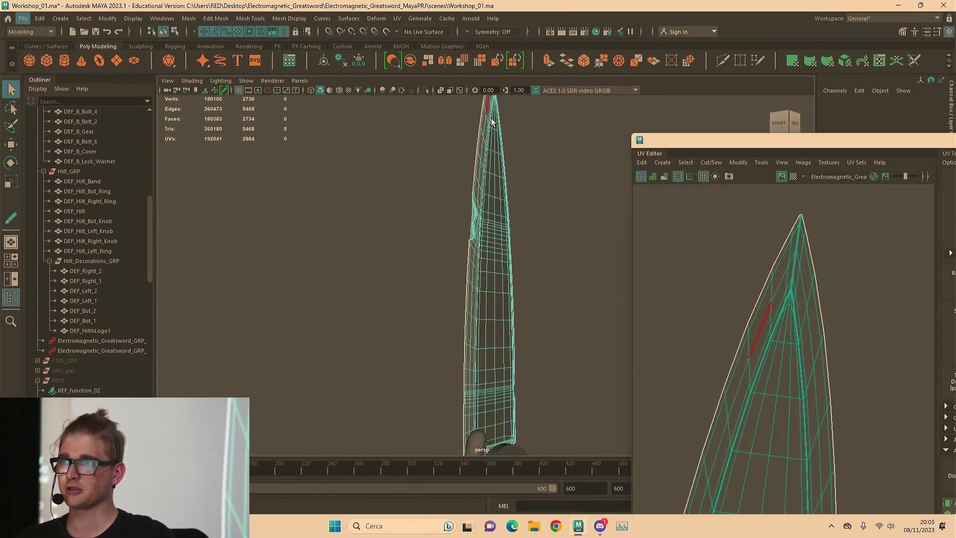
left_click_drag(490, 115, 494, 129, "alt")
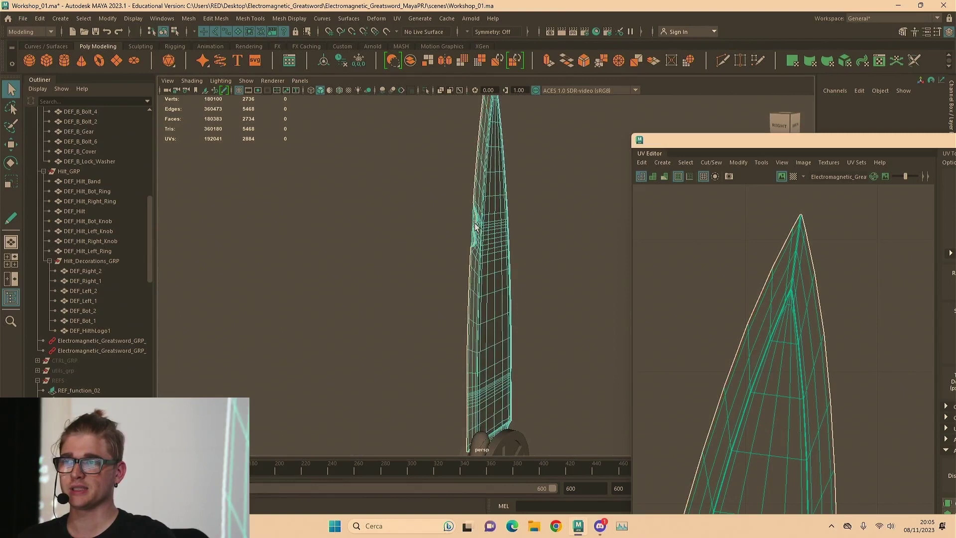
scroll(498, 174, "up", 7)
left_click_drag(501, 167, 473, 175, "alt")
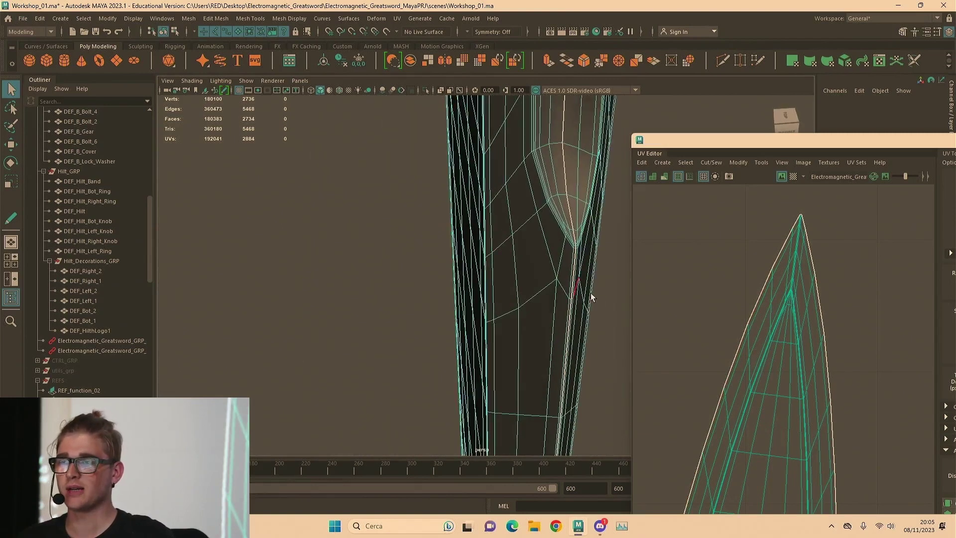
Select the seam edges running through the notch from its lower to its upper end and stitch them together
left_click_drag(557, 228, 518, 228, "alt")
middle_click_drag(518, 228, 473, 268, "alt")
scroll(473, 268, "up", 4)
scroll(473, 269, "down", 3)
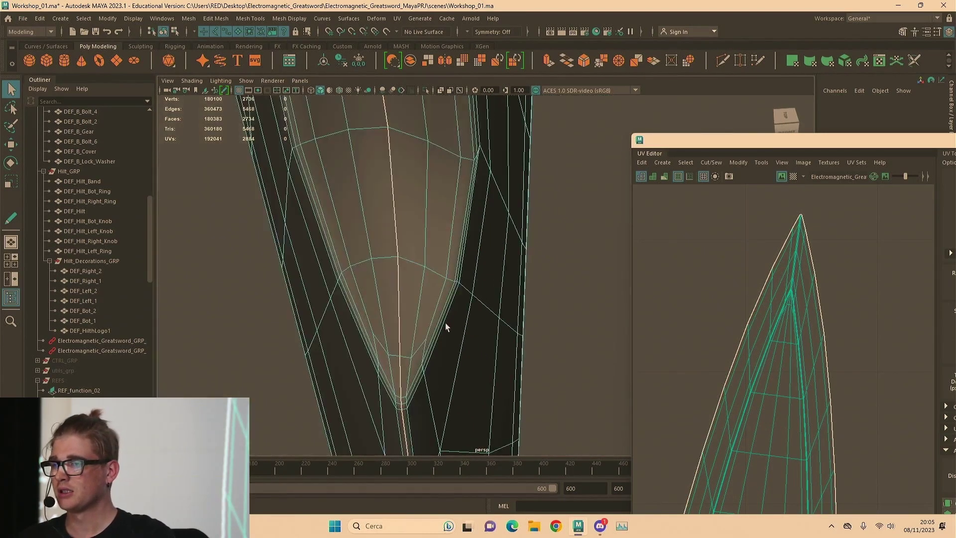
middle_click_drag(445, 322, 480, 297, "alt")
right_click_drag(480, 298, 523, 299, "alt")
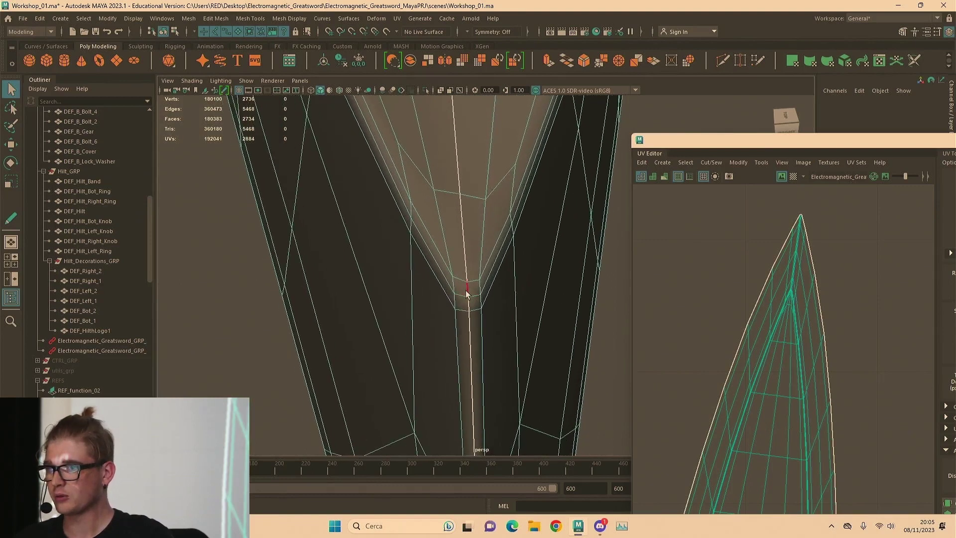
left_click(468, 294)
scroll(493, 306, "down", 5)
middle_click_drag(475, 142, 482, 359, "alt")
left_click_drag(482, 358, 463, 254, "alt")
middle_click_drag(452, 135, 459, 426, "alt")
middle_click_drag(413, 144, 423, 262, "alt")
right_click_drag(423, 267, 577, 259, "alt")
middle_click_drag(435, 299, 447, 269, "alt")
double_click(452, 225)
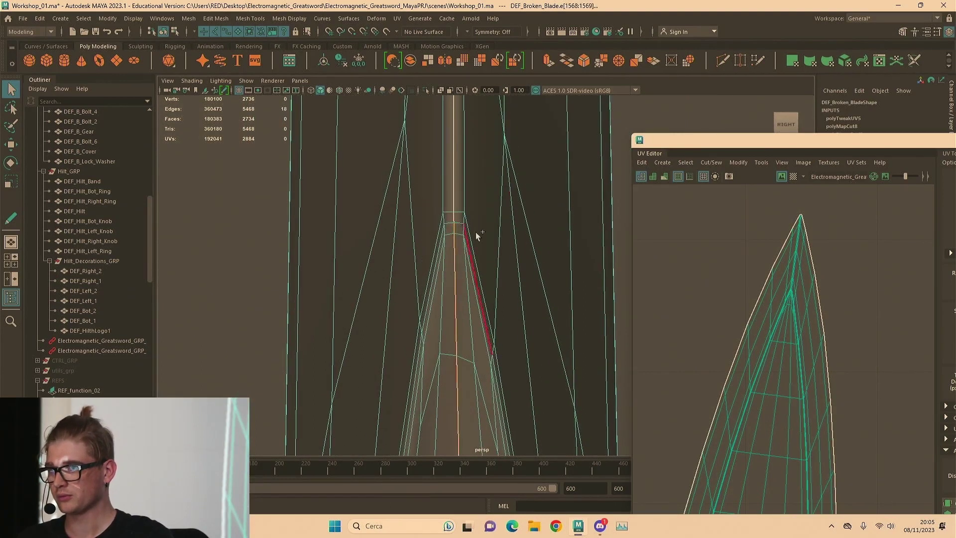
right_click(681, 249, "shift")
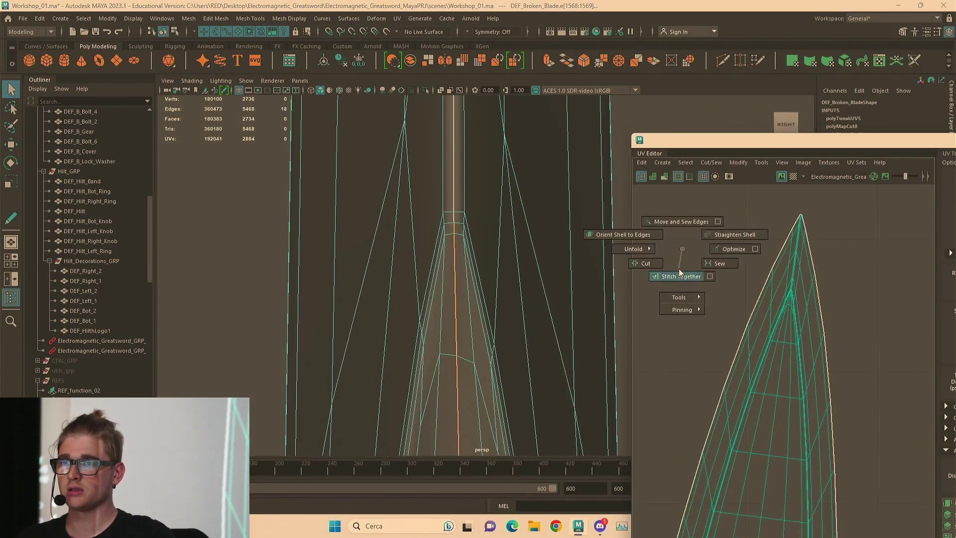
left_click(679, 270)
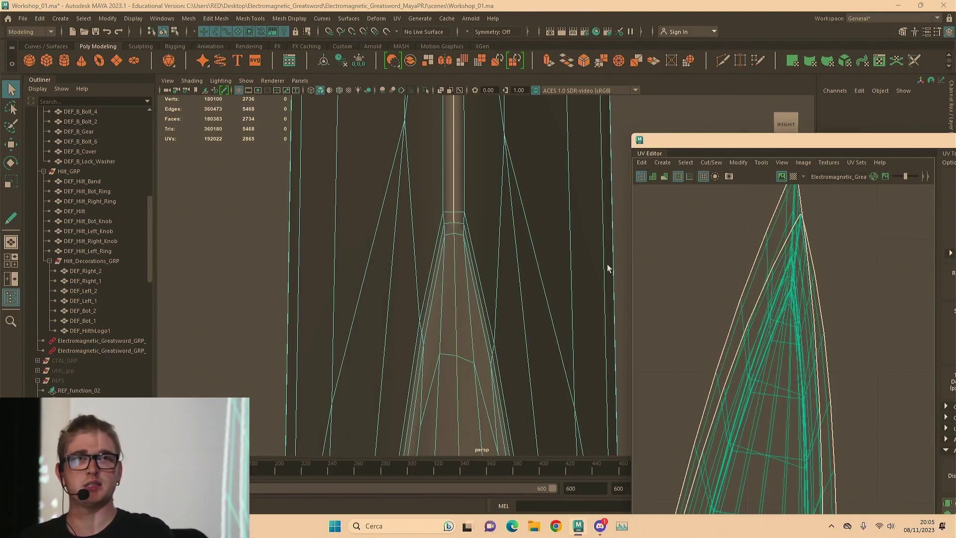
Select the edges along both sides of the notch's rim from one end to the other
left_click(446, 225)
middle_click_drag(449, 251, 467, 296, "alt")
middle_click_drag(455, 174, 463, 276, "alt")
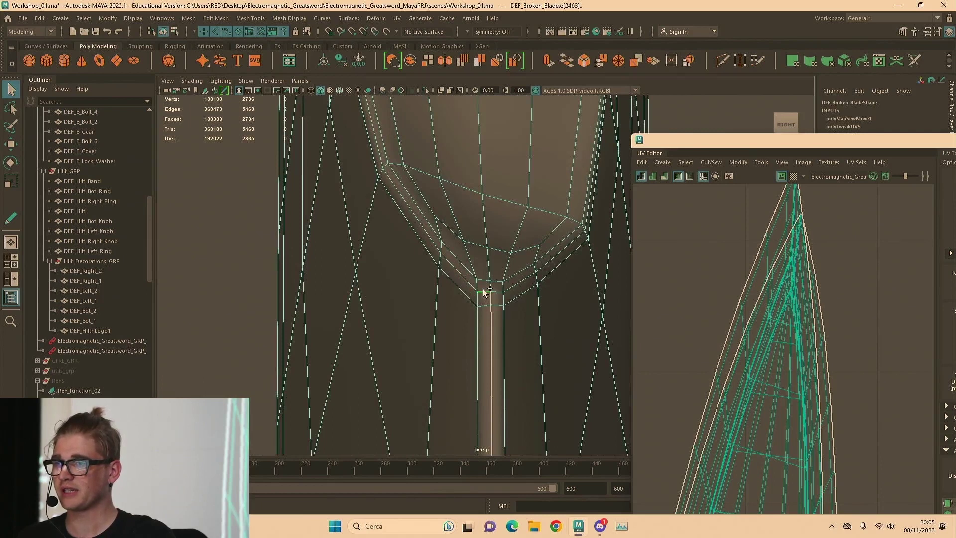
left_click(500, 290, "shift")
middle_click_drag(538, 183, 478, 280, "alt")
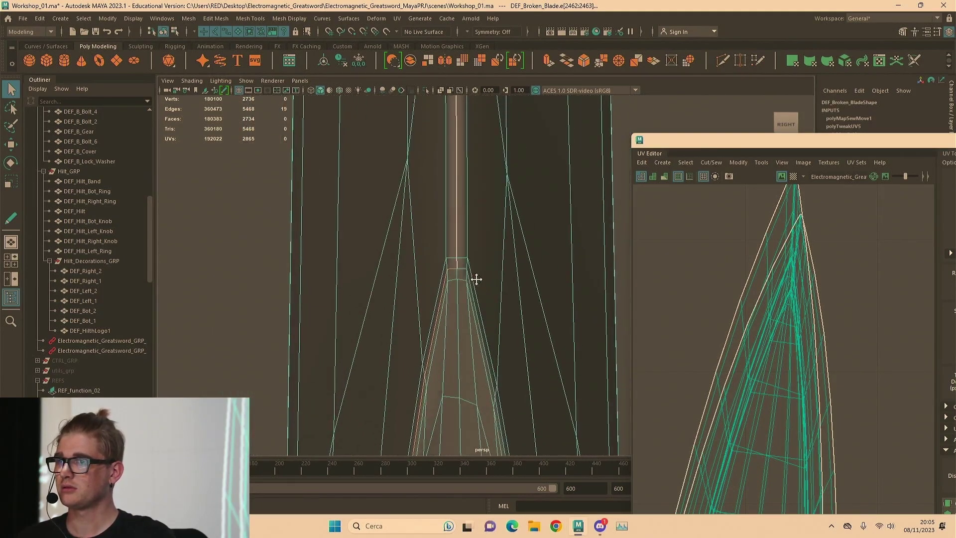
scroll(463, 271, "down", 3)
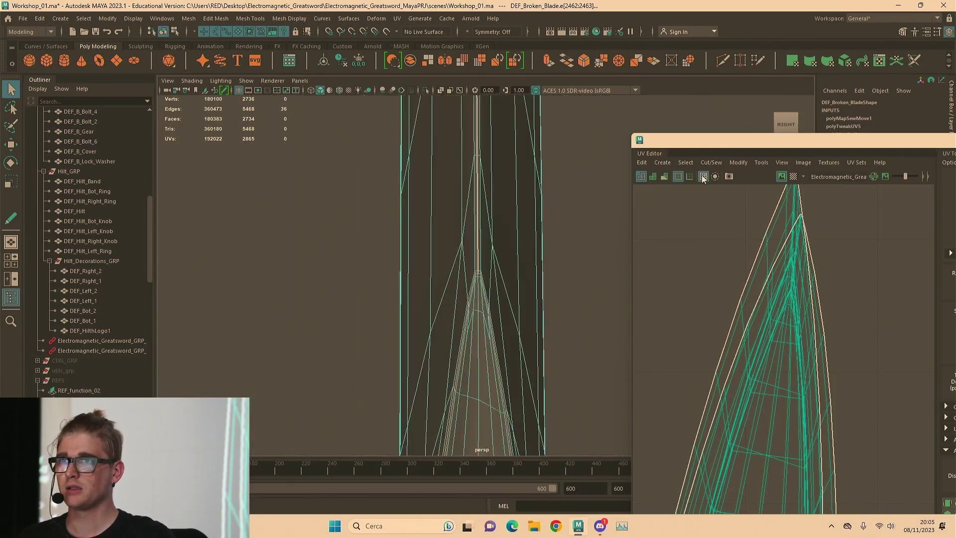
Enlarge the UV editor to check the joined blade shell and try moving it along U
double_click(704, 144)
scroll(473, 213, "down", 4)
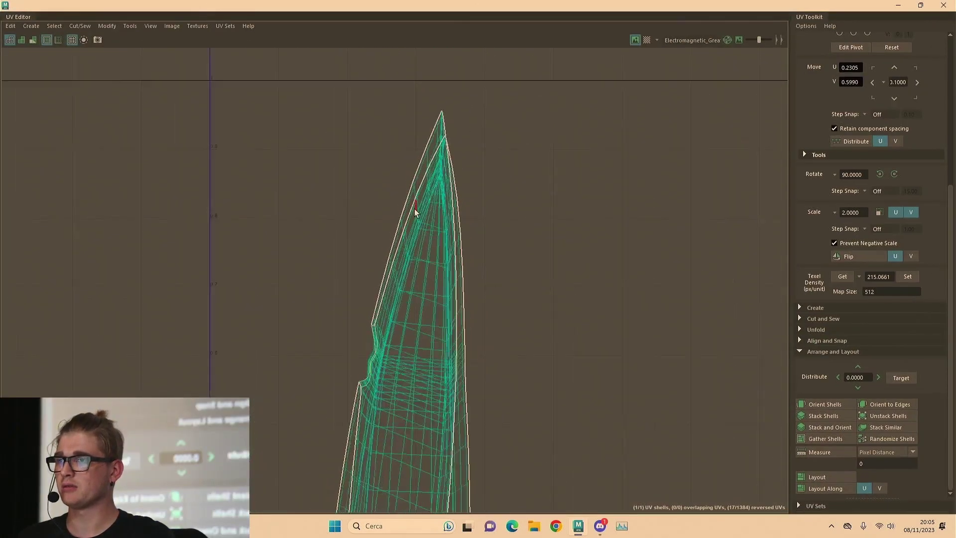
scroll(415, 212, "down", 3)
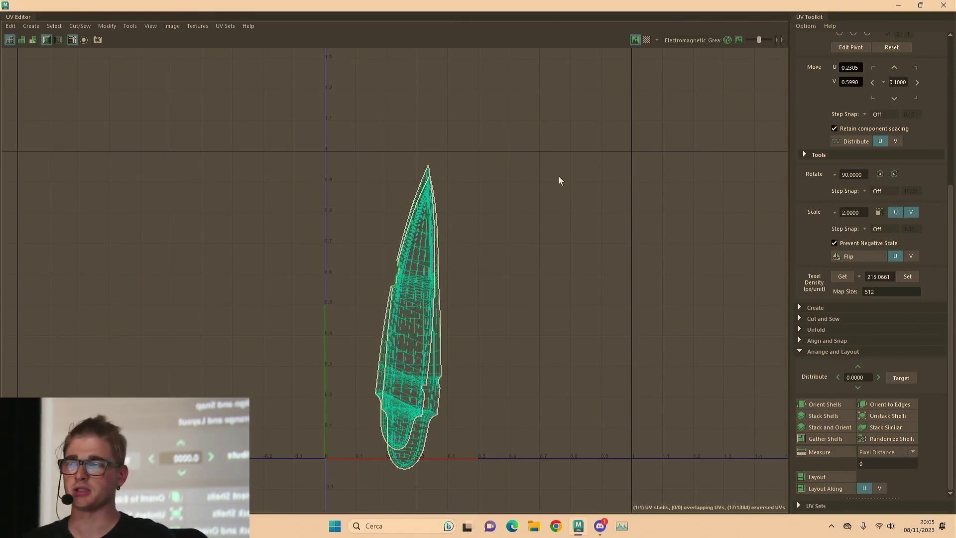
right_click_drag(558, 178, 522, 164)
left_click(425, 258)
key("w")
left_click_drag(439, 312, 409, 310)
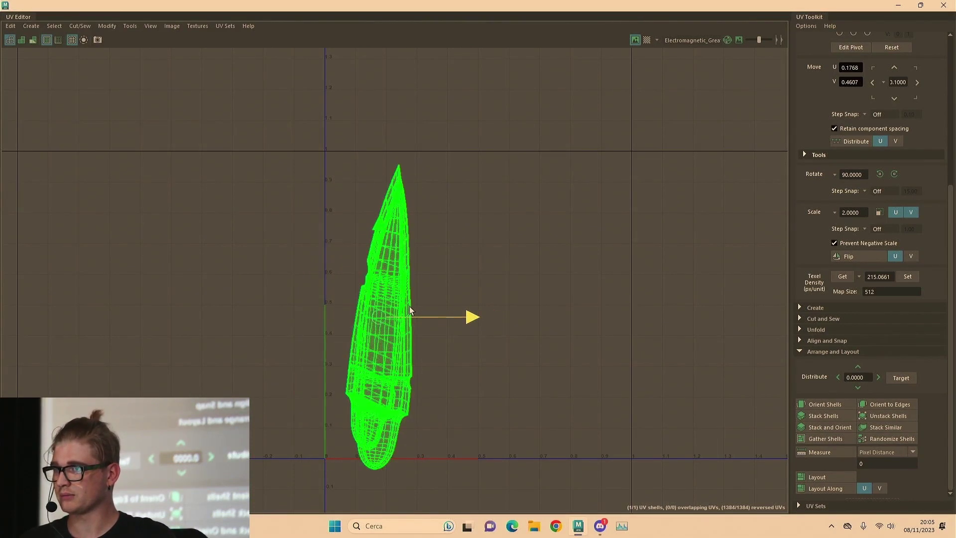
key("ctrl+z")
left_click(517, 203)
right_click_drag(411, 231, 480, 201, "alt")
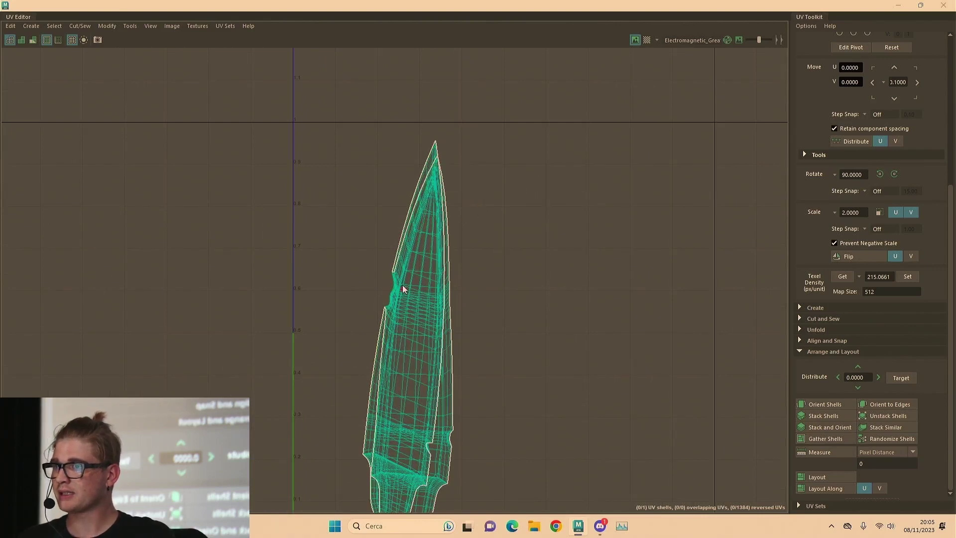
double_click(341, 6)
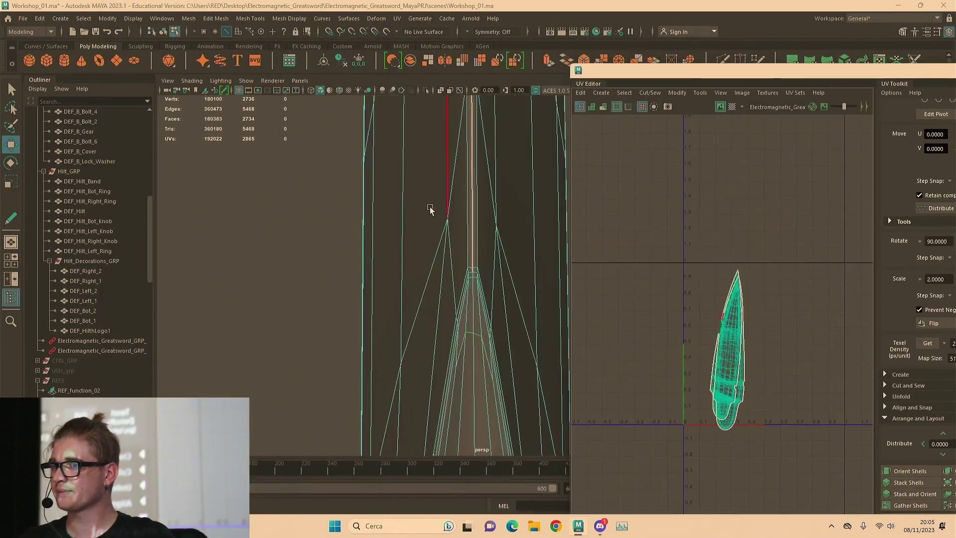
Cut the UVs along the selected rim edges to separate the notch faces
left_click(394, 261)
right_click(716, 194)
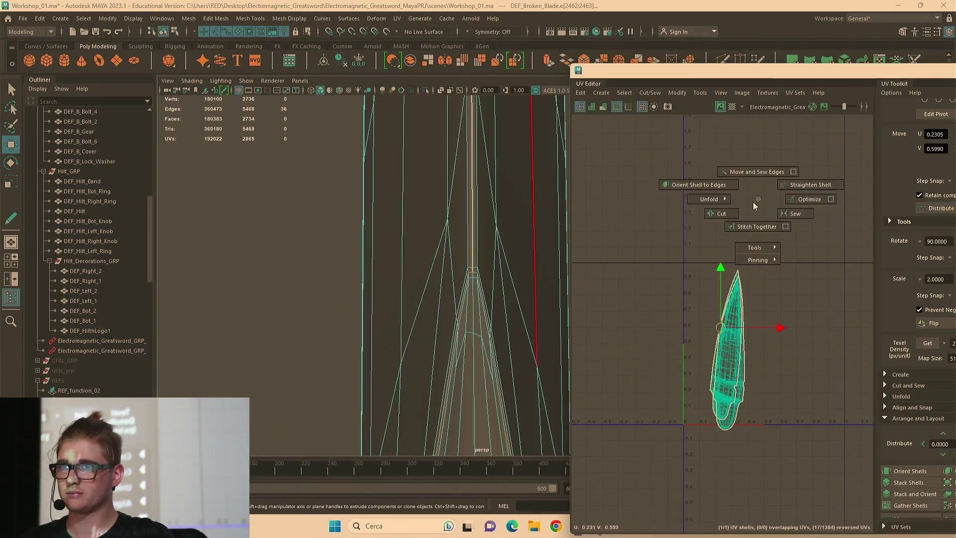
right_click(717, 196)
Move the two blade-side shells apart, away from the small notch shell
right_click_drag(717, 195, 674, 179)
left_click(734, 342)
left_click_drag(727, 349, 649, 206)
left_click(723, 347)
left_click_drag(729, 344, 822, 258)
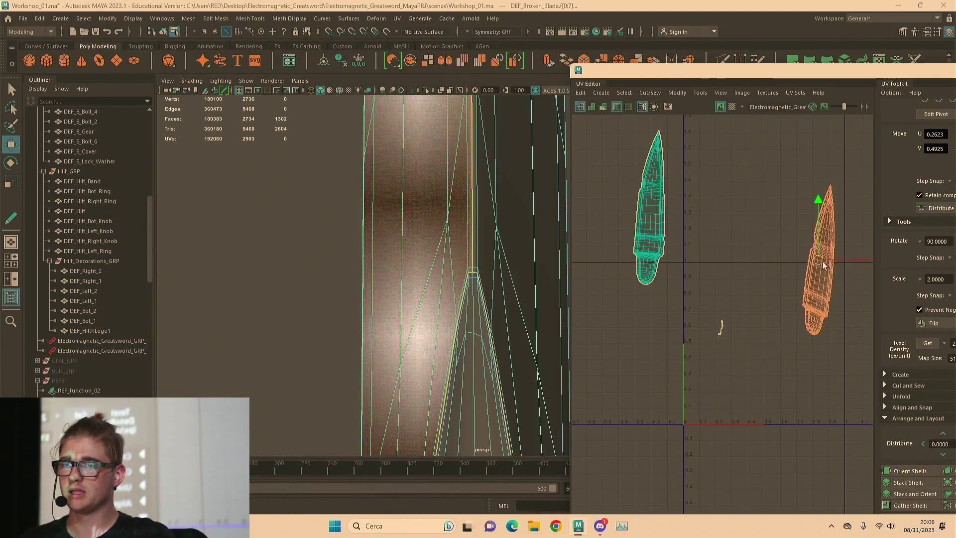
Select the small notch shell and check which faces it covers on the blade
left_click_drag(746, 304, 691, 357)
scroll(450, 269, "down", 3)
middle_click_drag(451, 294, 426, 188, "alt")
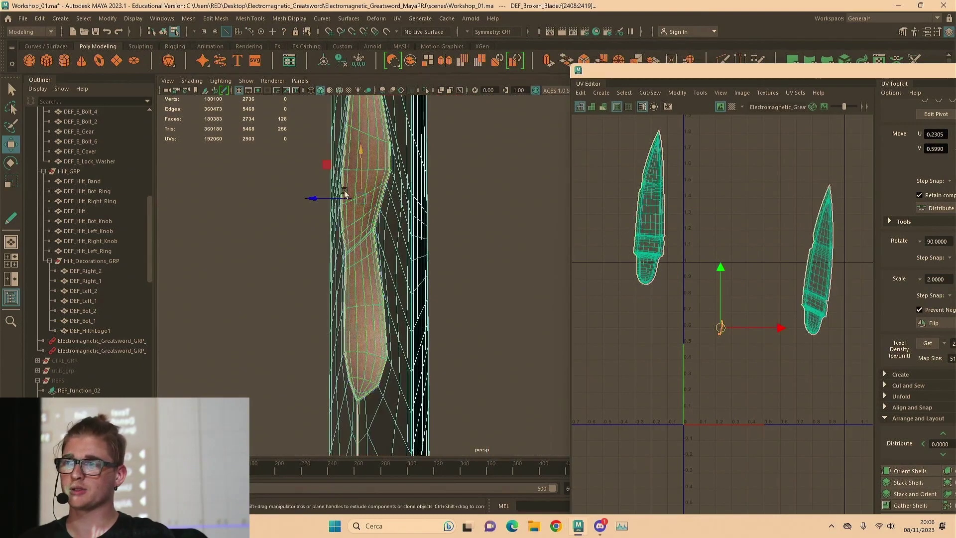
scroll(374, 169, "down", 5)
middle_click_drag(357, 224, 299, 226, "alt")
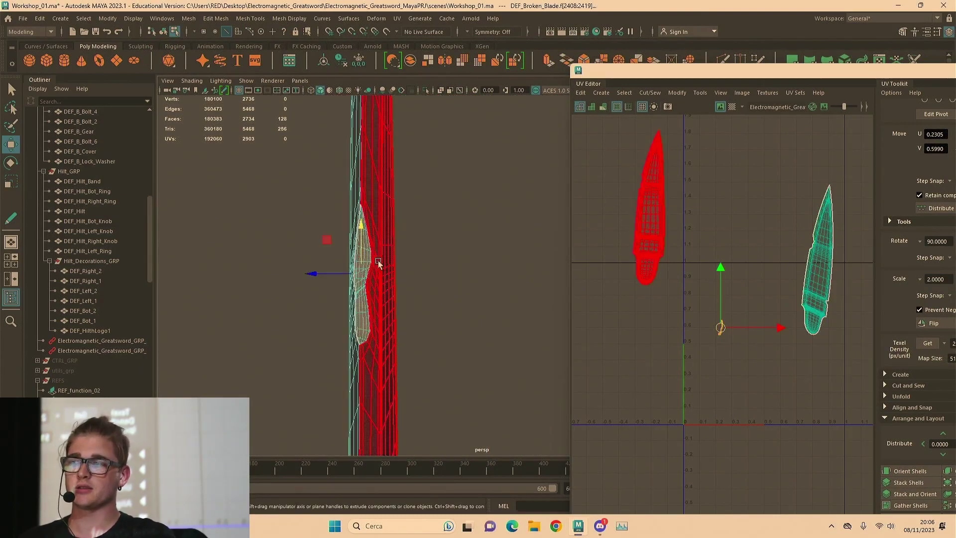
Inspect the notch on the blade in object mode and reselect the broken blade
key("q")
left_click(409, 256)
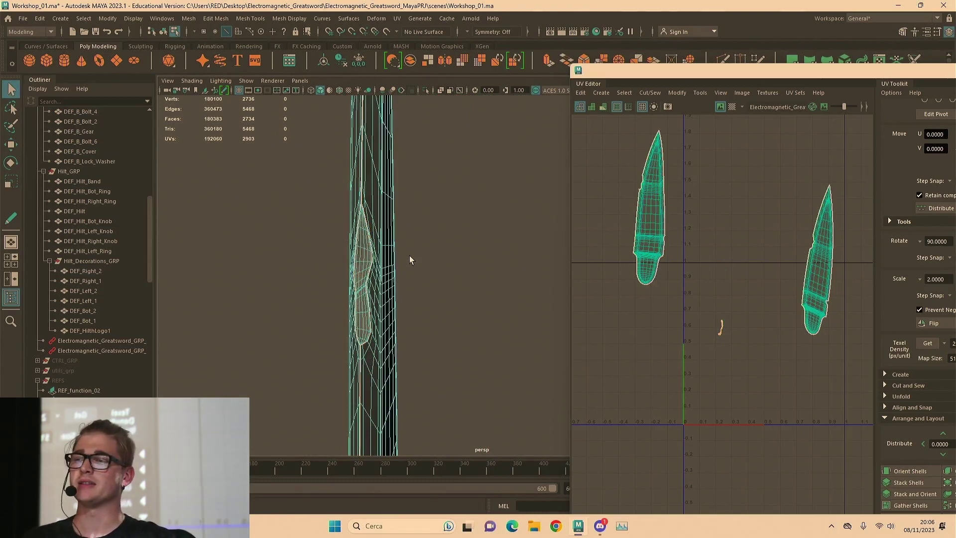
right_click_drag(409, 255, 476, 215)
left_click(476, 215)
left_click_drag(440, 278, 471, 273, "alt")
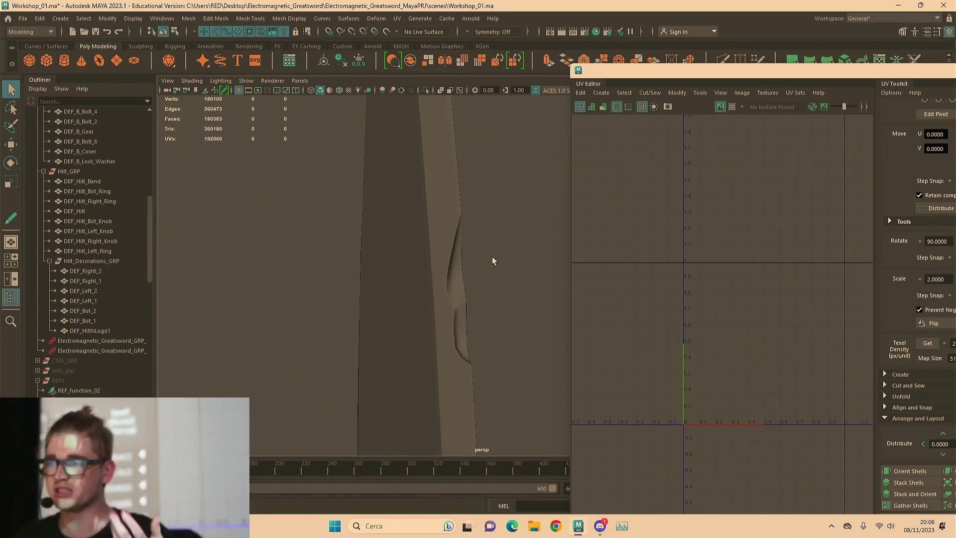
left_click(444, 218)
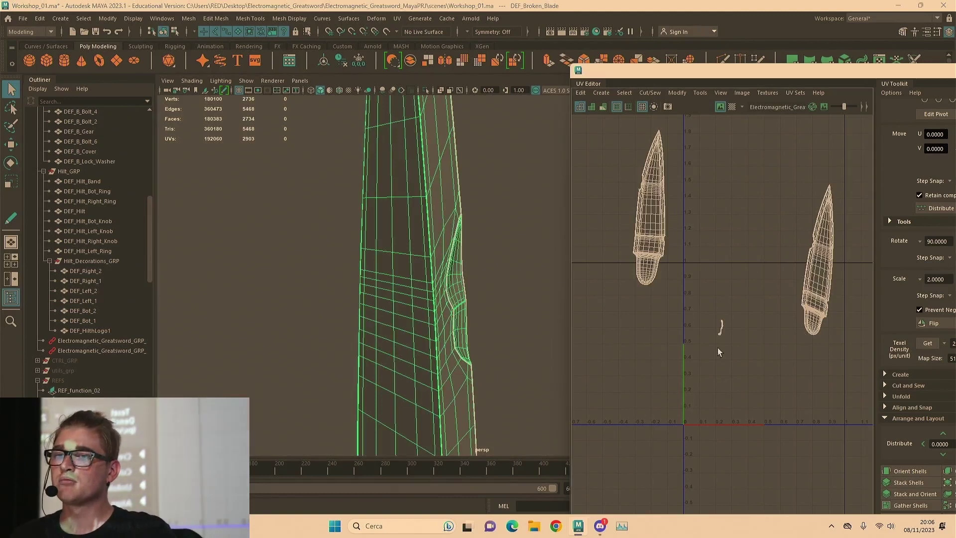
Select the notch's UV shell and unfold it
key("f")
scroll(730, 218, "up", 4)
left_click_drag(730, 218, 666, 360)
right_click_drag(730, 204, 608, 204, "shift")
key("f")
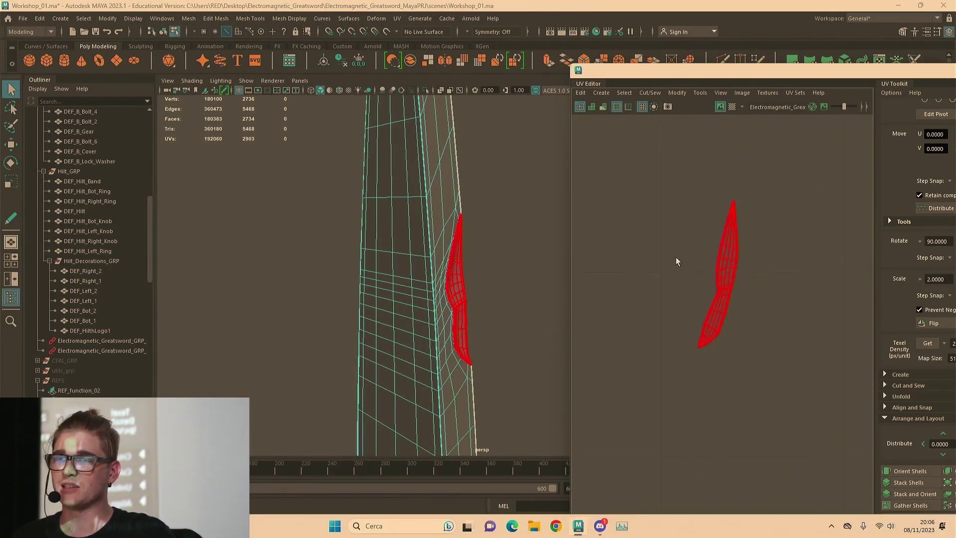
Deselect the notch shell and check the unfolded notch on the blade against the checker map
left_click(676, 230)
left_click_drag(454, 256, 446, 216, "alt")
right_click_drag(471, 178, 497, 163)
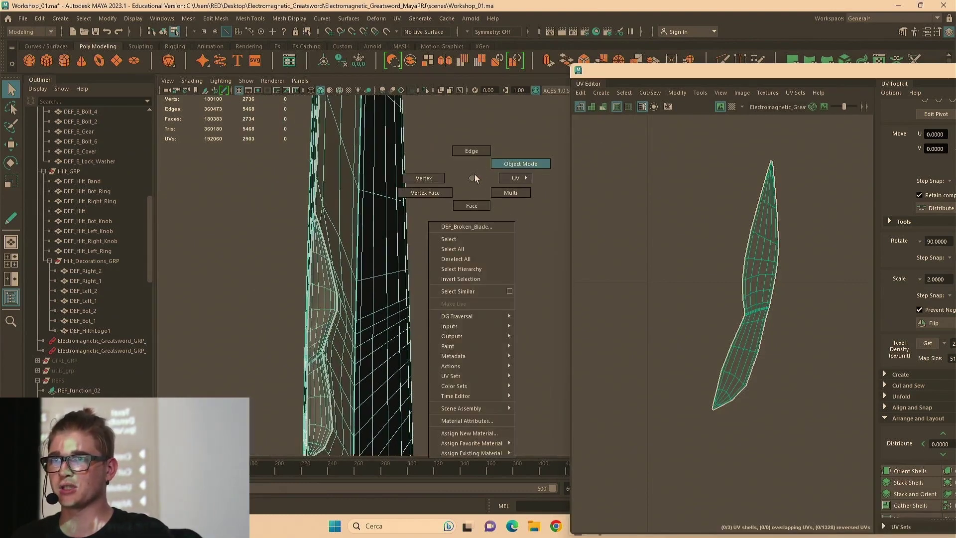
left_click(731, 106)
middle_click_drag(448, 231, 485, 235, "alt")
left_click(731, 108)
Select one blade-side UV shell and activate the Move tool
scroll(704, 241, "down", 5)
left_click(652, 149)
right_click_drag(716, 163, 592, 164)
middle_click_drag(685, 148, 687, 216, "alt")
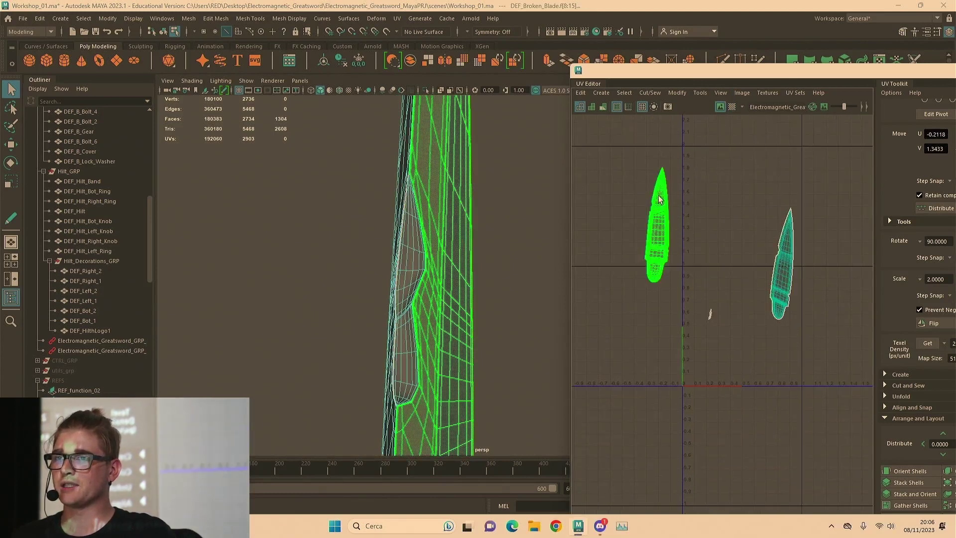
scroll(658, 199, "up", 8)
key("w")
Examine the notched border of the blade-side shell up close in edge selection mode
scroll(681, 214, "down", 1)
middle_click_drag(725, 273, 721, 180, "alt")
right_click_drag(678, 229, 926, 240, "alt")
middle_click_drag(746, 300, 769, 209, "alt")
right_click_drag(769, 209, 938, 222, "alt")
right_click_drag(684, 194, 926, 241, "alt")
left_click(798, 233)
right_click_drag(798, 233, 781, 207)
scroll(781, 207, "up", 6)
left_click(760, 218)
key("ctrl+z")
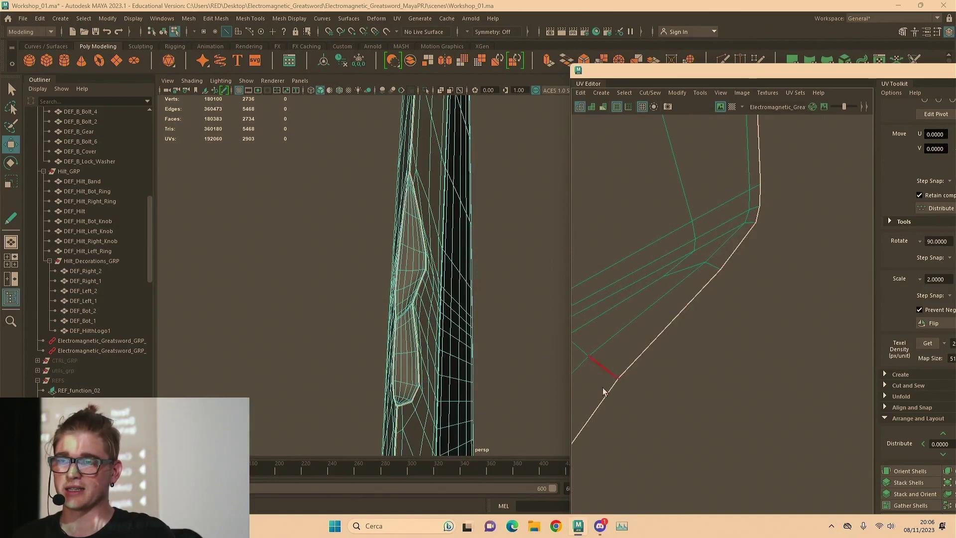
Select a border edge beside the blade-side shell's other notch and locate it on the blade model
middle_click_drag(794, 161, 667, 299, "alt")
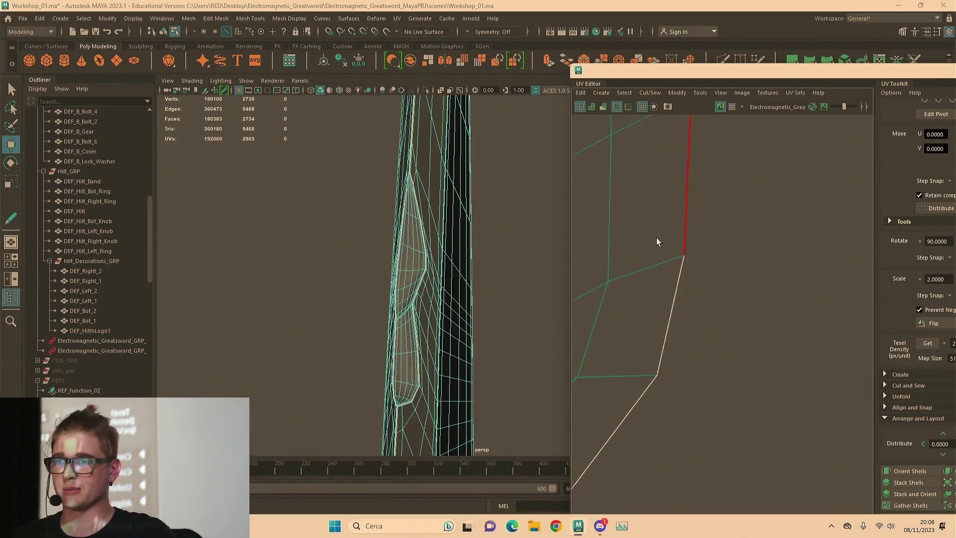
left_click(643, 270)
scroll(730, 238, "down", 6)
middle_click_drag(689, 408, 708, 79, "alt")
middle_click_drag(719, 296, 681, 316, "alt")
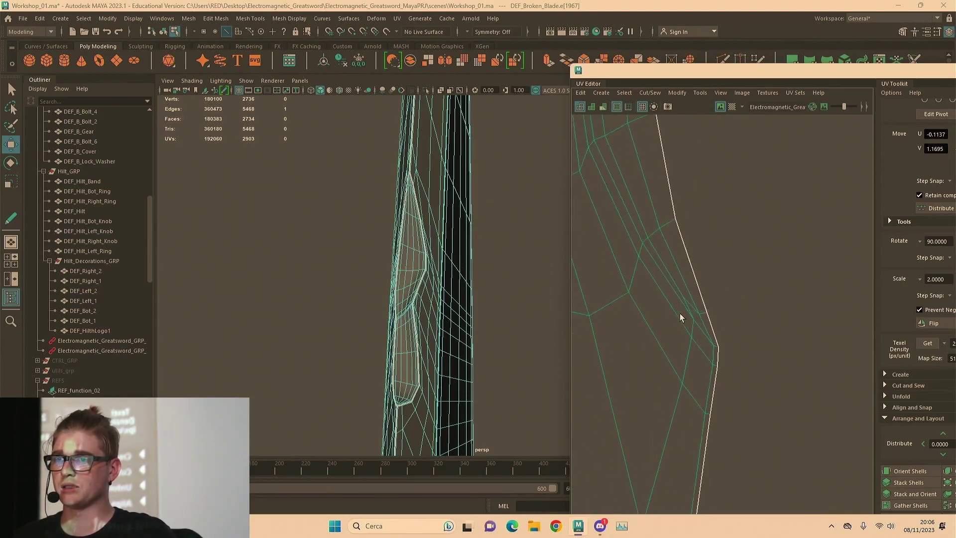
double_click(715, 347)
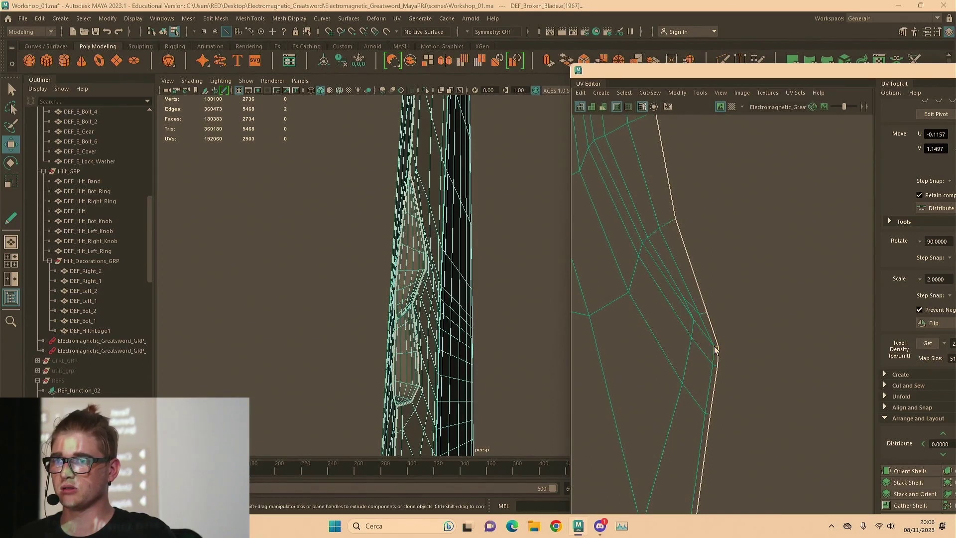
key("ctrl+z")
left_click_drag(452, 341, 422, 214, "alt")
key("f")
scroll(422, 215, "down", 5)
right_click_drag(422, 215, 787, 209, "alt")
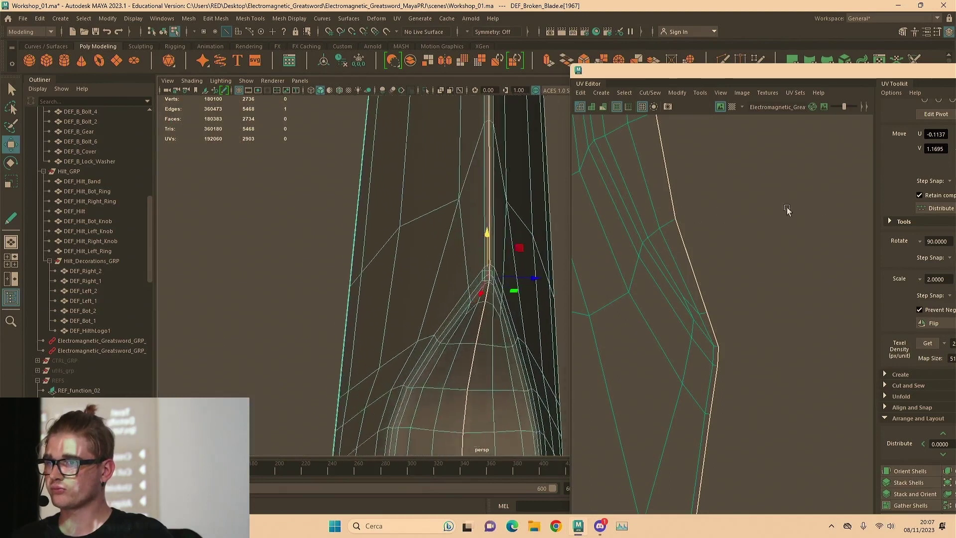
key("q")
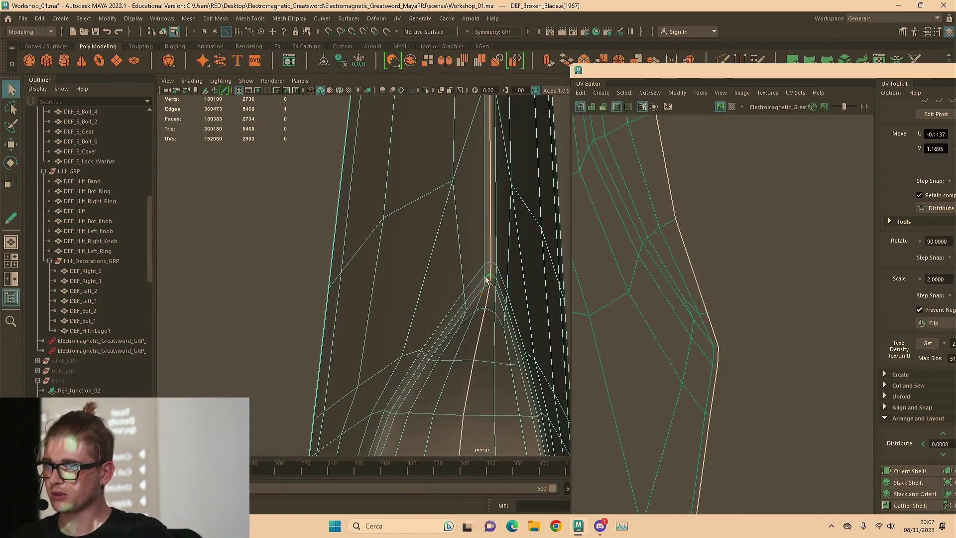
Select the complete edge loop that borders the second notch on the blade
middle_click_drag(464, 370, 456, 226, "alt")
right_click_drag(456, 226, 412, 264, "alt")
left_click_drag(411, 264, 386, 365, "alt")
right_click_drag(396, 378, 647, 209, "alt")
middle_click_drag(467, 200, 458, 234, "alt")
left_click_drag(458, 234, 388, 343, "alt")
left_click(387, 346)
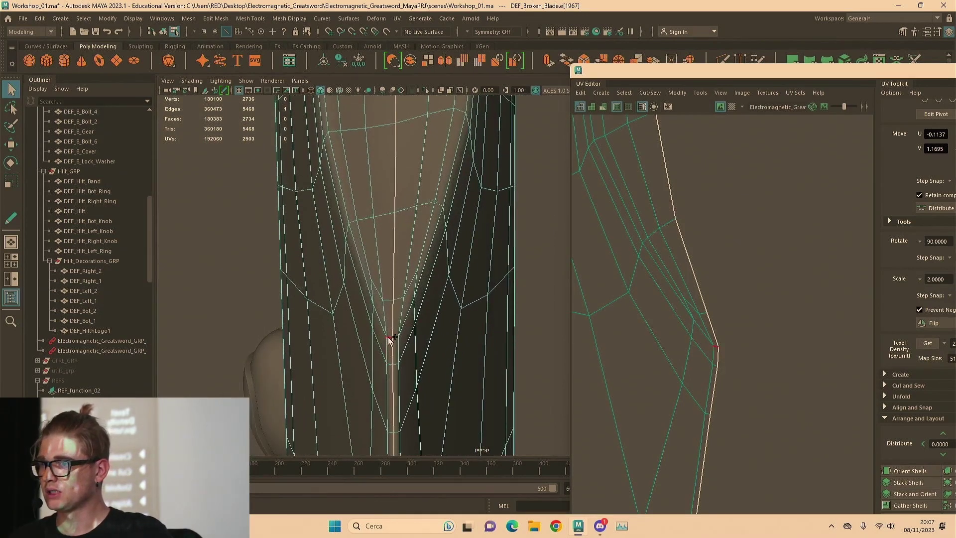
double_click(380, 326)
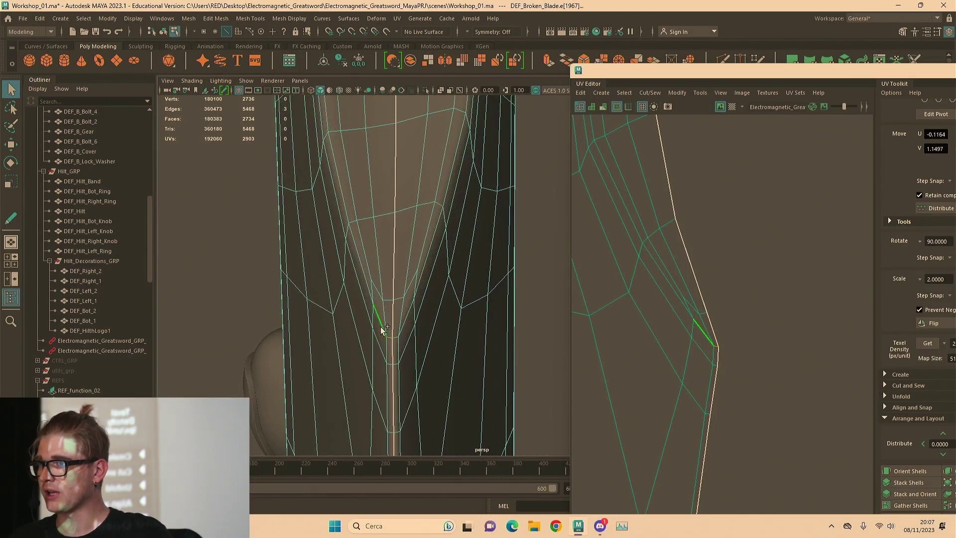
left_click_drag(478, 279, 449, 257, "alt")
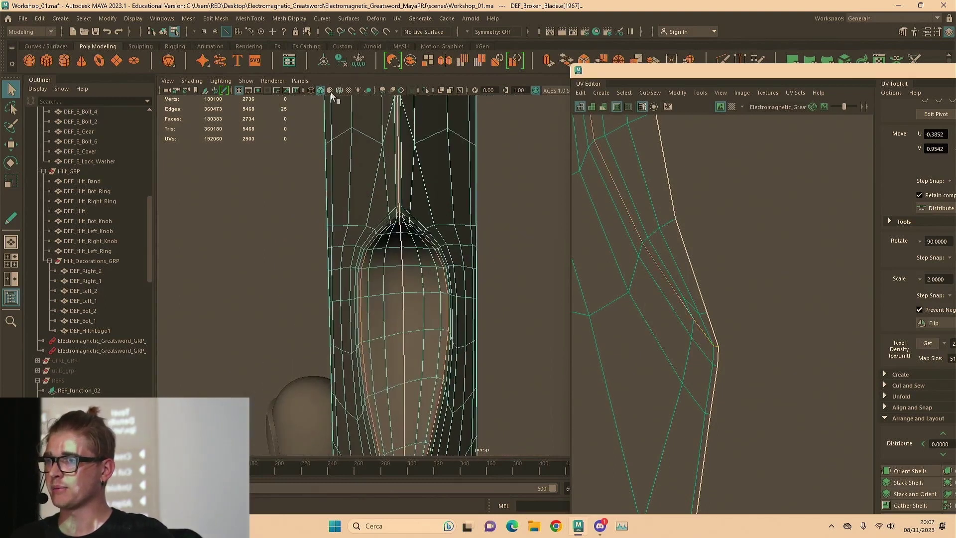
scroll(544, 232, "up", 8)
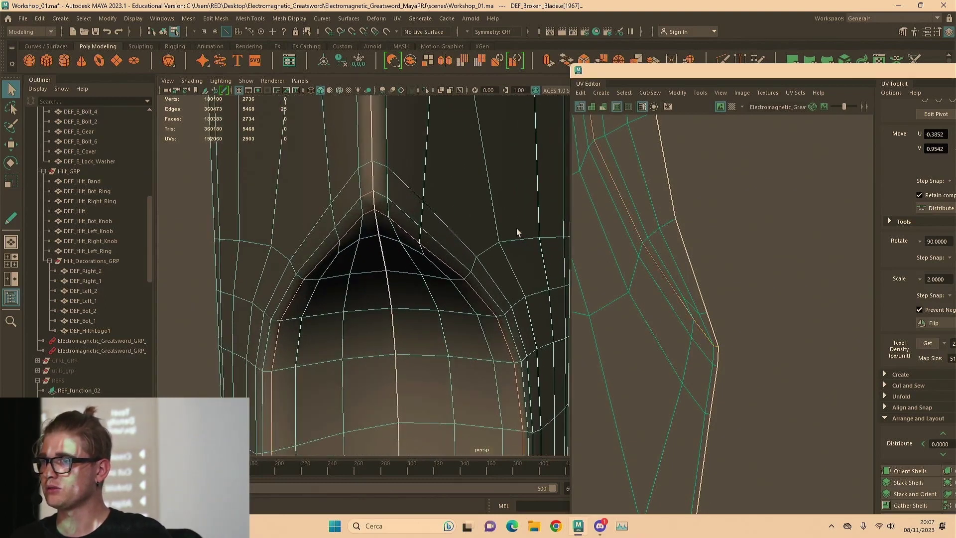
left_click(456, 230, "ctrl")
double_click(402, 210)
Cut the UVs along the second notch's selected border loop
scroll(402, 210, "down", 10)
middle_click_drag(447, 267, 419, 199, "alt")
right_click_drag(418, 200, 752, 221, "alt")
right_click_drag(780, 180, 728, 168, "shift")
Move the second notch's cut-off piece out of the blade-side shell, placing it beside the first notch shell
scroll(740, 211, "down", 4)
left_click(712, 169)
scroll(683, 328, "down", 4)
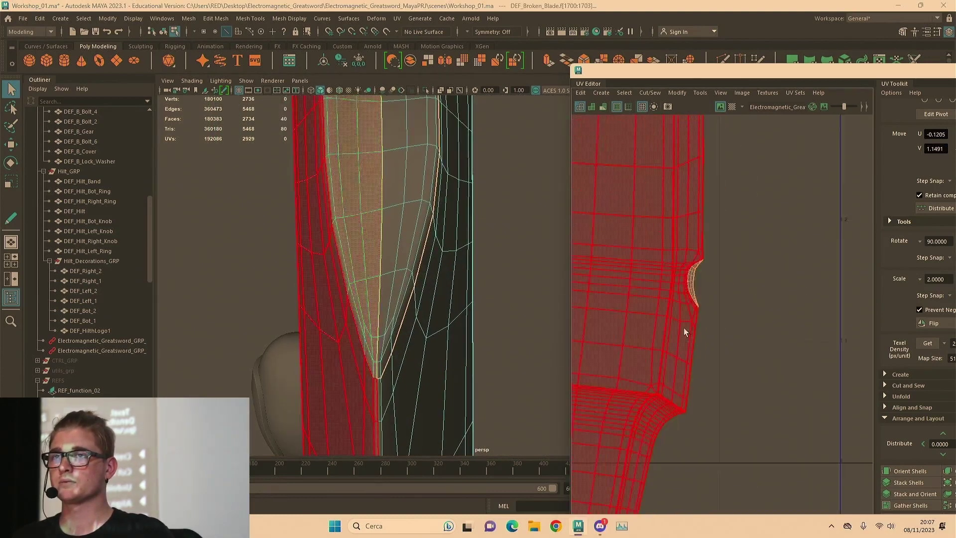
scroll(726, 292, "down", 5)
key("w")
left_click_drag(723, 297, 817, 457)
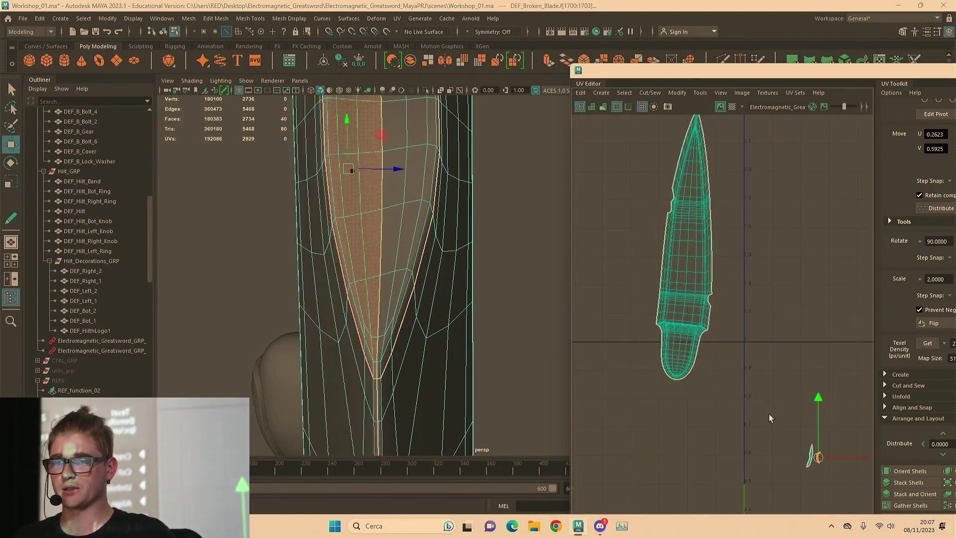
Select both small notch shells together, unfold them, and clear the selection
key("f")
right_click(764, 239)
right_click_drag(779, 247, 612, 239)
right_click_drag(715, 207, 623, 205, "ctrl")
key("f")
middle_click_drag(727, 316, 681, 210, "alt")
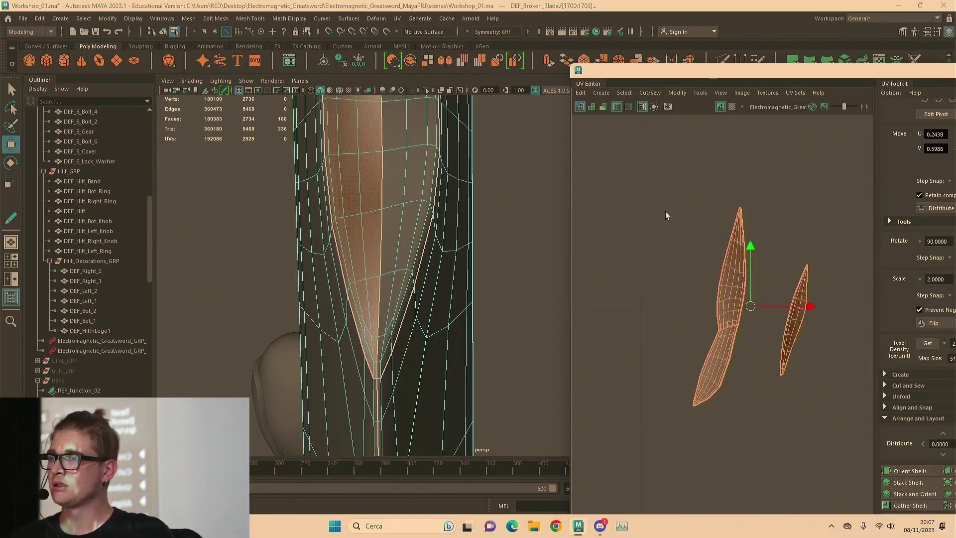
right_click_drag(665, 211, 692, 234)
scroll(695, 268, "down", 15)
Select both blade-side UV shells and unfold them
left_click_drag(761, 299, 639, 238)
right_click(752, 174, "shift")
right_click_drag(750, 176, 695, 215)
scroll(695, 217, "up", 7)
middle_click_drag(664, 274, 800, 212, "alt")
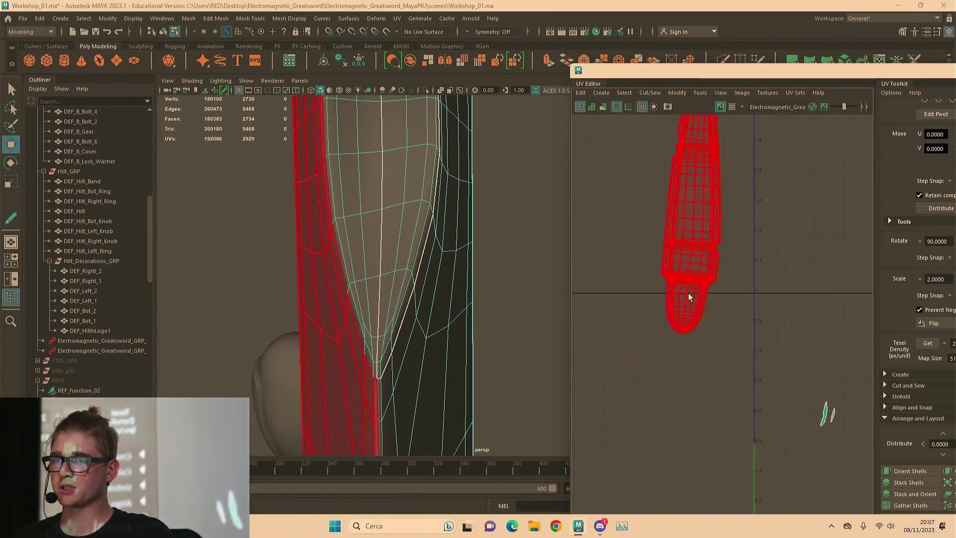
left_click(688, 293)
scroll(697, 272, "up", 5)
scroll(667, 247, "down", 10)
key("ctrl+F11")
double_click(784, 236, "shift")
right_click_drag(784, 166, 635, 166, "shift")
scroll(709, 190, "up", 3)
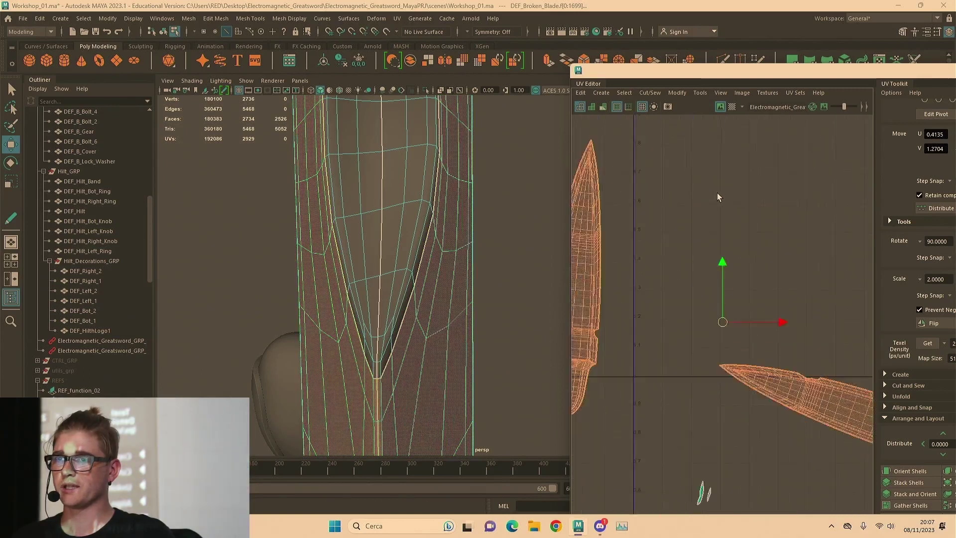
In the maximized UV Editor, move the tilted blade-side shell off the small notch piece and select both blade-side shells
double_click(665, 74)
scroll(423, 172, "down", 3)
middle_click_drag(452, 200, 418, 296, "alt")
scroll(443, 256, "down", 2)
left_click(515, 324)
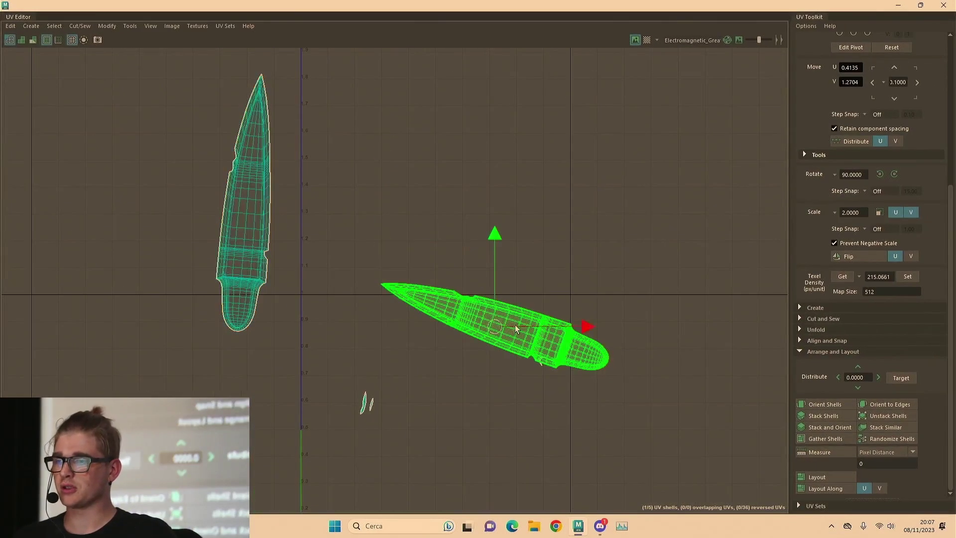
left_click_drag(515, 324, 457, 243)
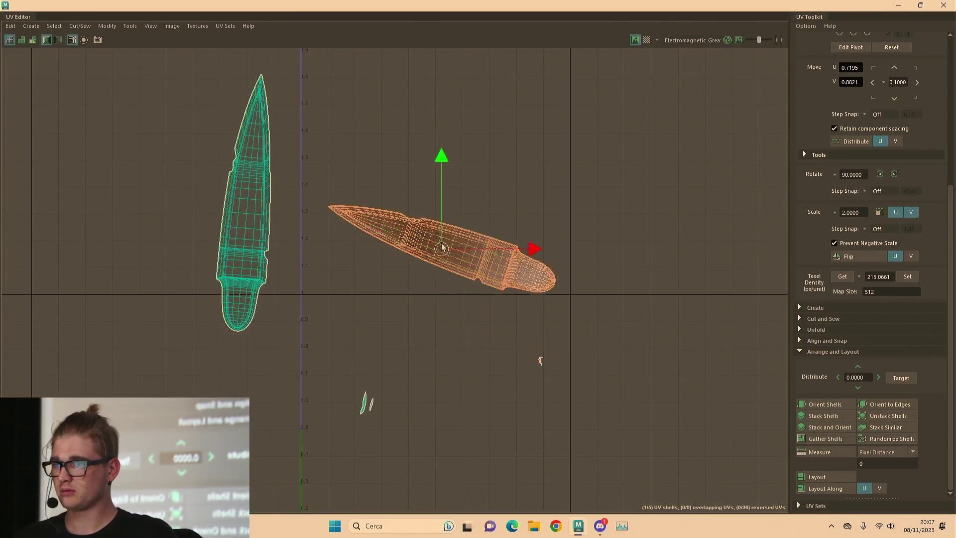
left_click(236, 206, "shift")
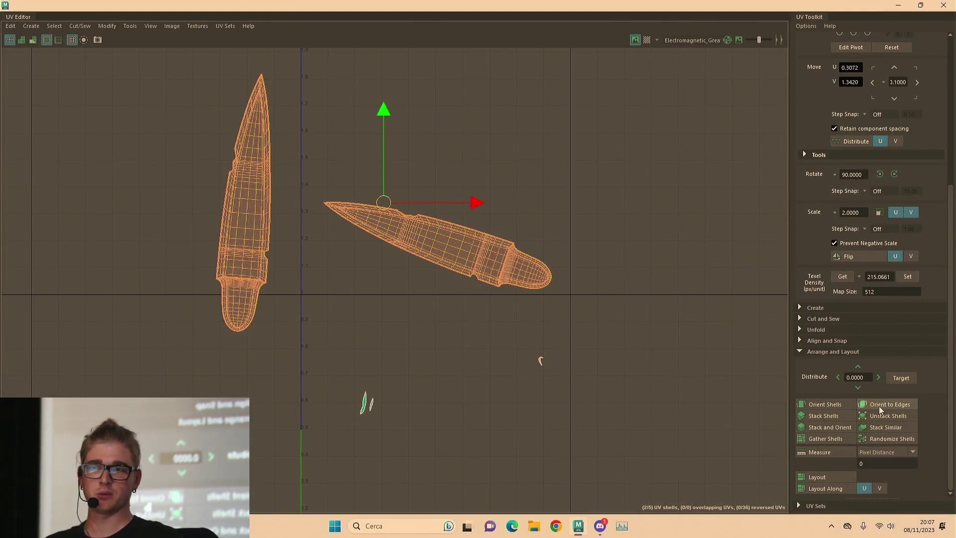
Review the Transform, Create, and Cut and Sew tool groups of the UV Toolkit
left_click(831, 350)
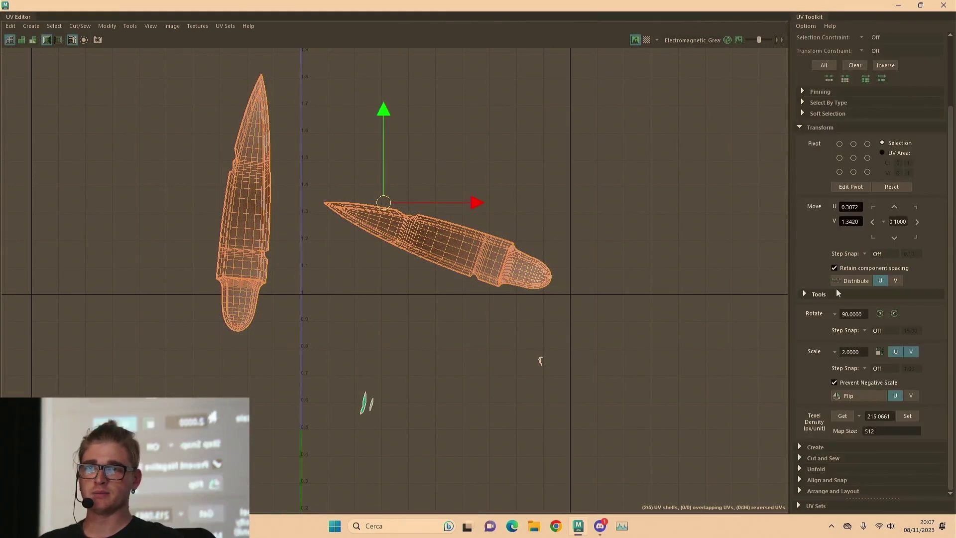
left_click(816, 130)
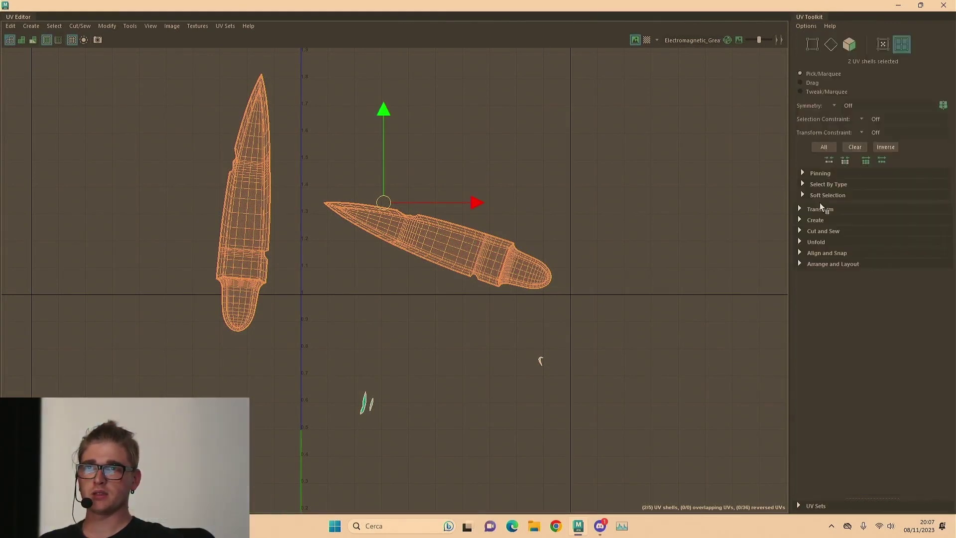
left_click(823, 231)
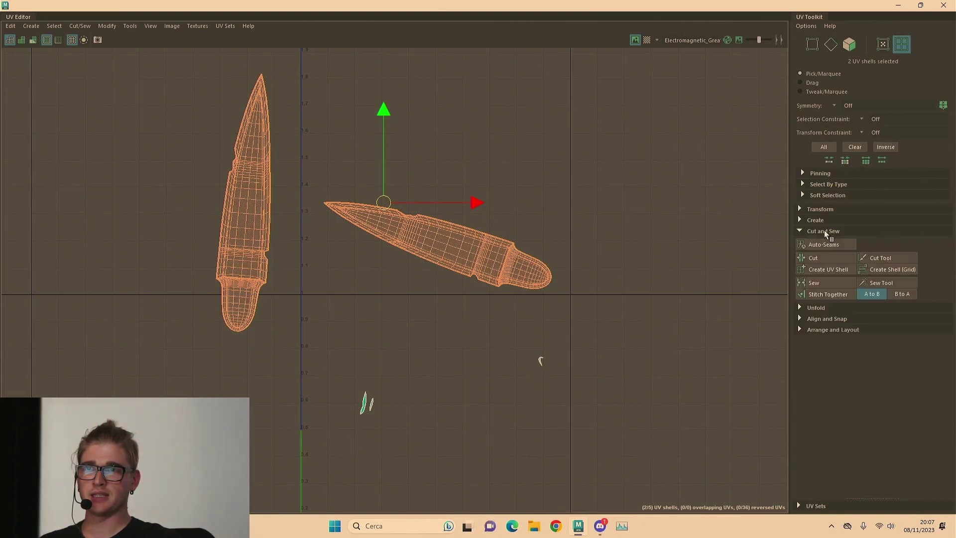
left_click(823, 221)
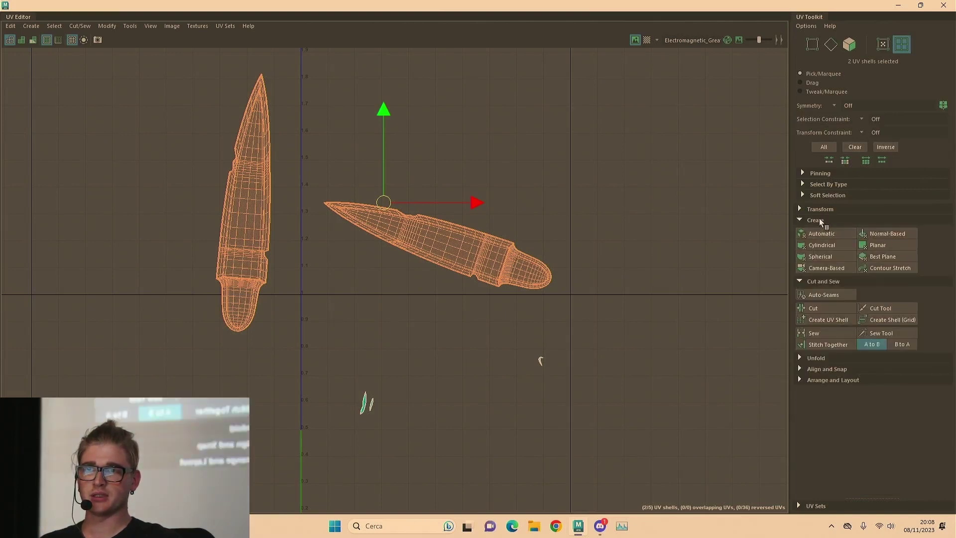
left_click(820, 221)
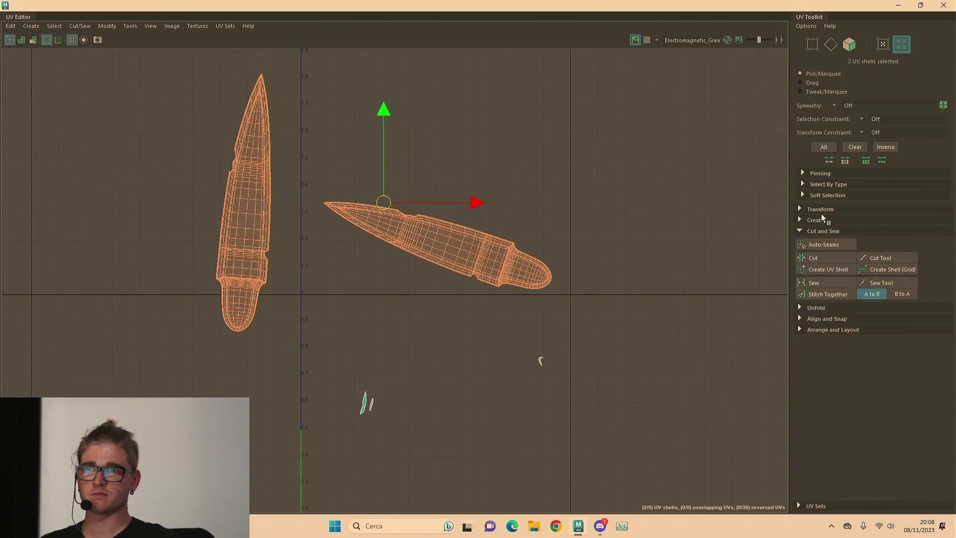
left_click(822, 208)
scroll(866, 331, "down", 3)
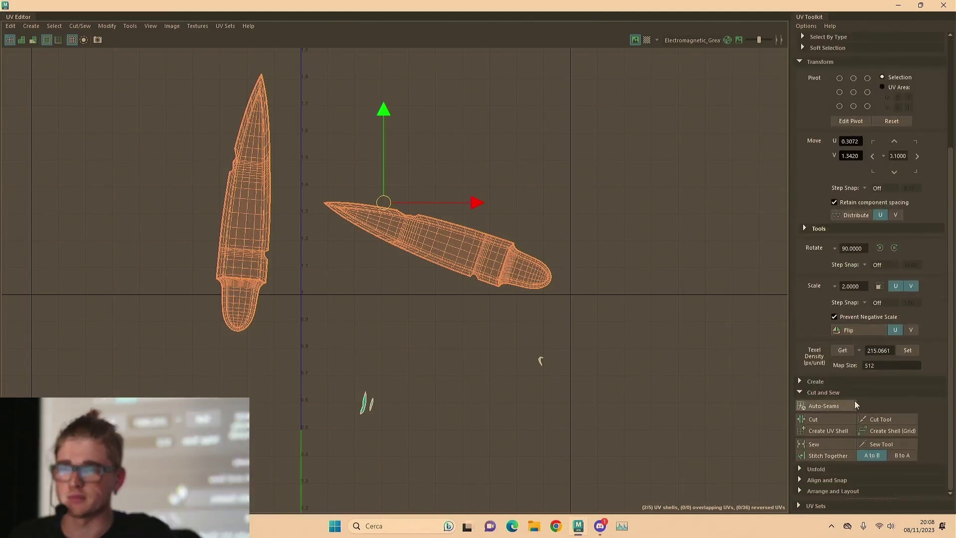
left_click(838, 392)
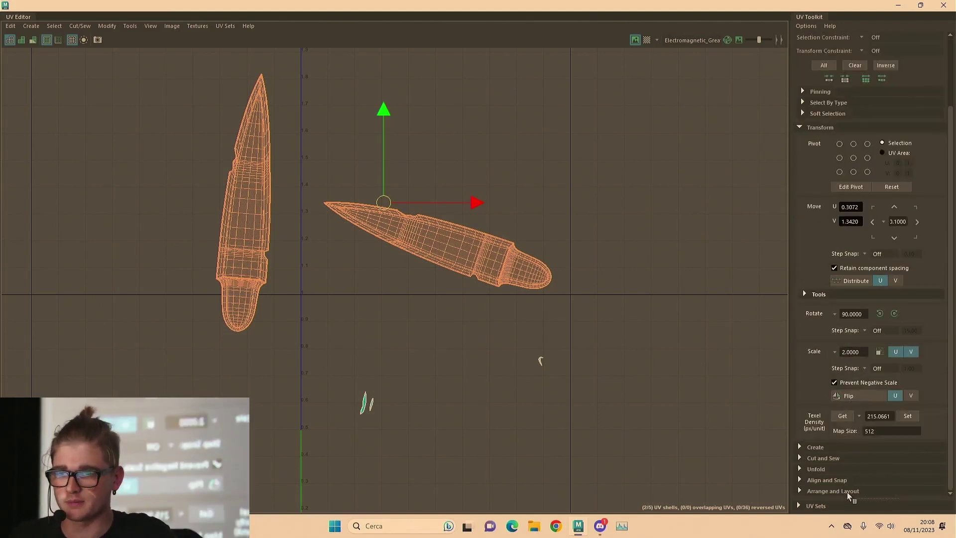
Expand the Align and Snap, Unfold, Cut and Sew, Create, and Arrange and Layout groups of the UV Toolkit
left_click(828, 479)
scroll(849, 479, "down", 3)
left_click(811, 322)
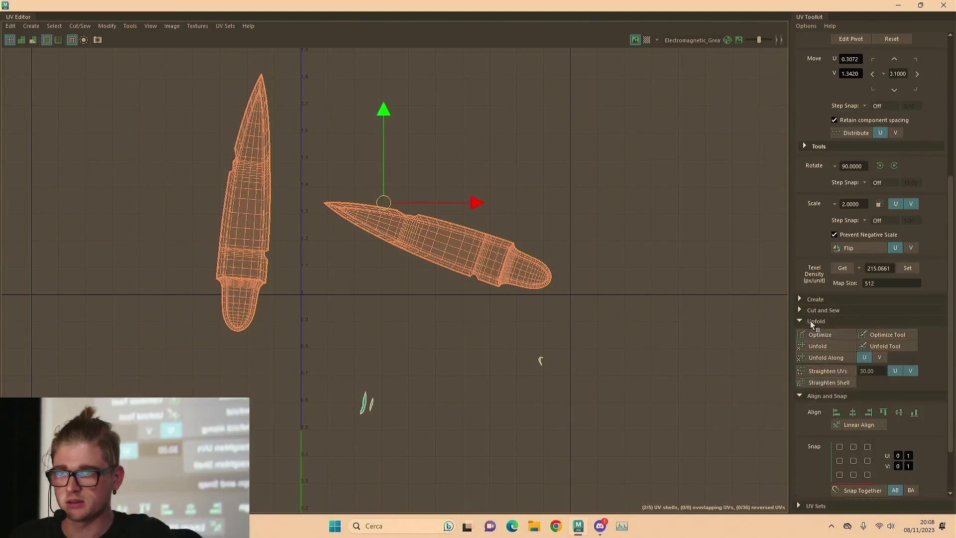
scroll(811, 324, "down", 1)
left_click(815, 277)
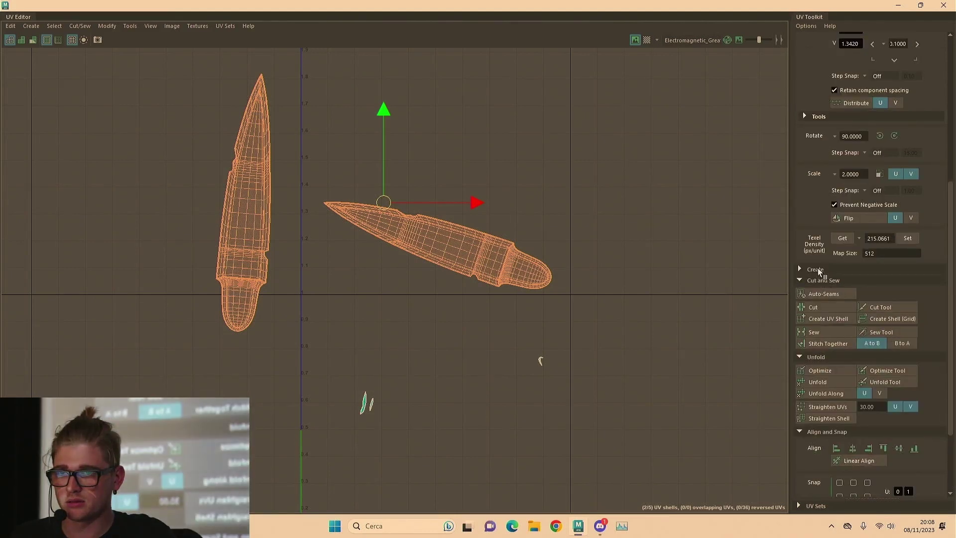
left_click(817, 269)
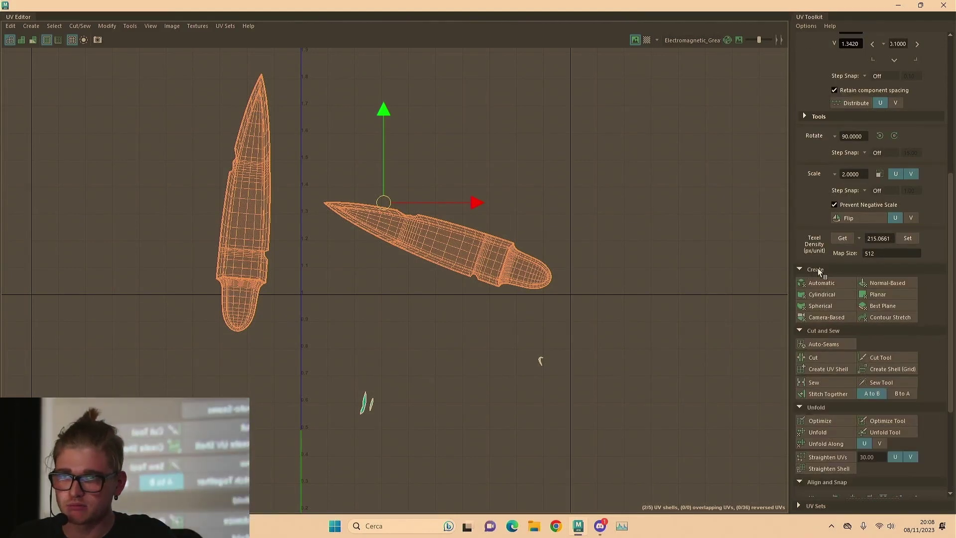
scroll(817, 269, "down", 5)
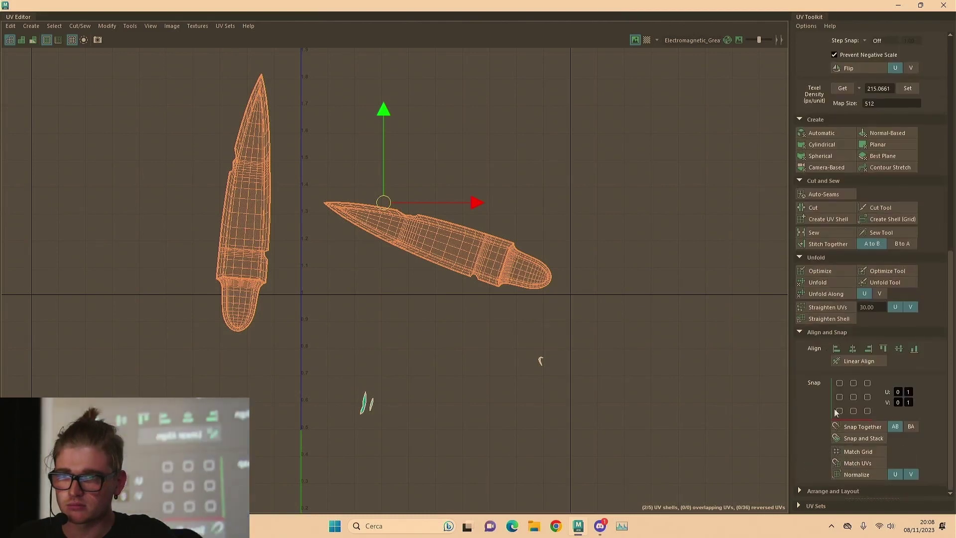
left_click(844, 491)
scroll(846, 464, "down", 5)
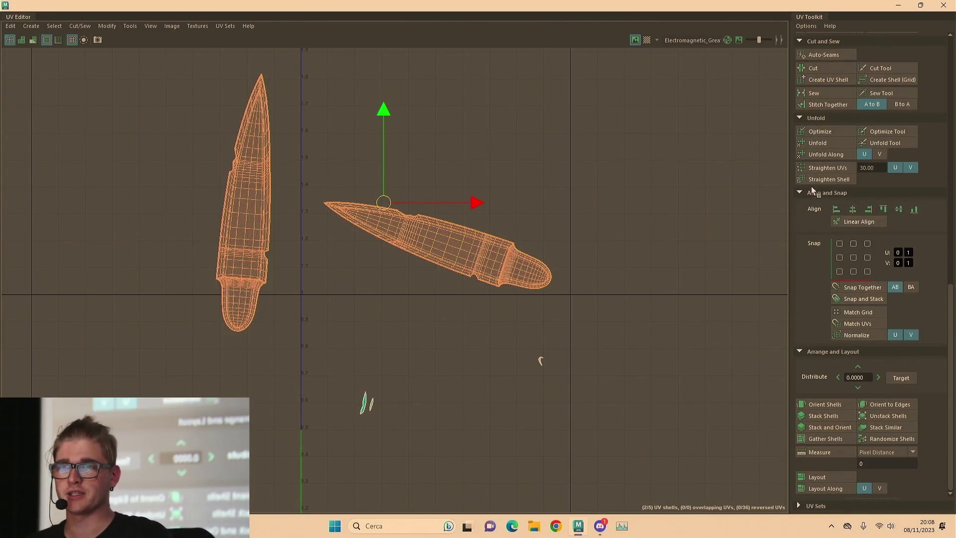
Straighten both blade-side shells with Orient Shells and deselect them
middle_click_drag(636, 334, 646, 287, "alt")
scroll(610, 247, "down", 1)
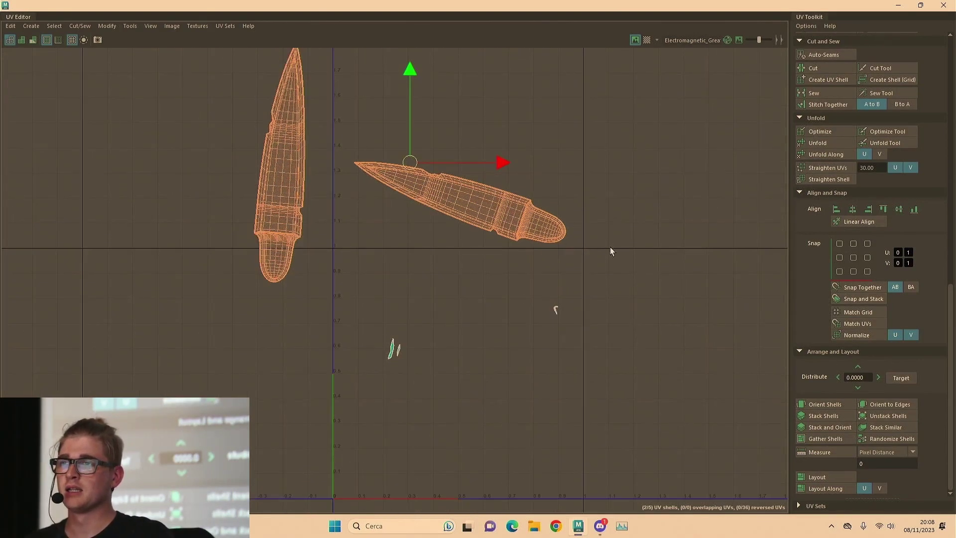
left_click(815, 402)
right_click_drag(655, 230, 661, 239)
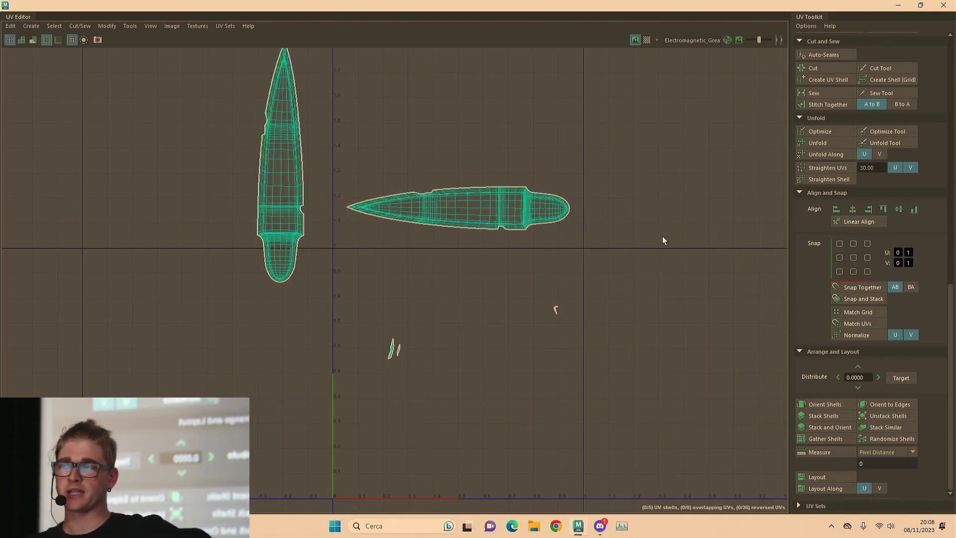
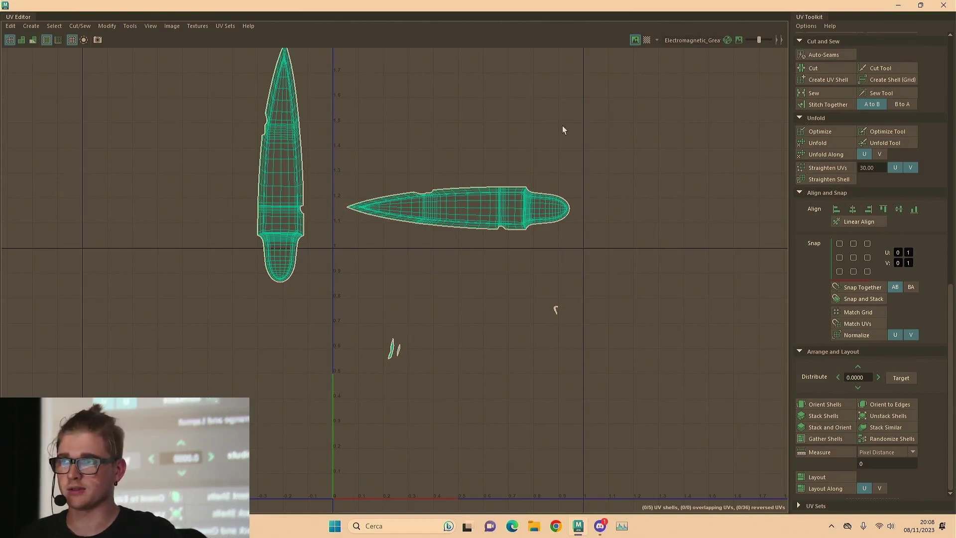
Select the horizontal blade-side shell and rotate it upright so it runs parallel to the other one
scroll(539, 145, "up", 2)
scroll(508, 219, "up", 2)
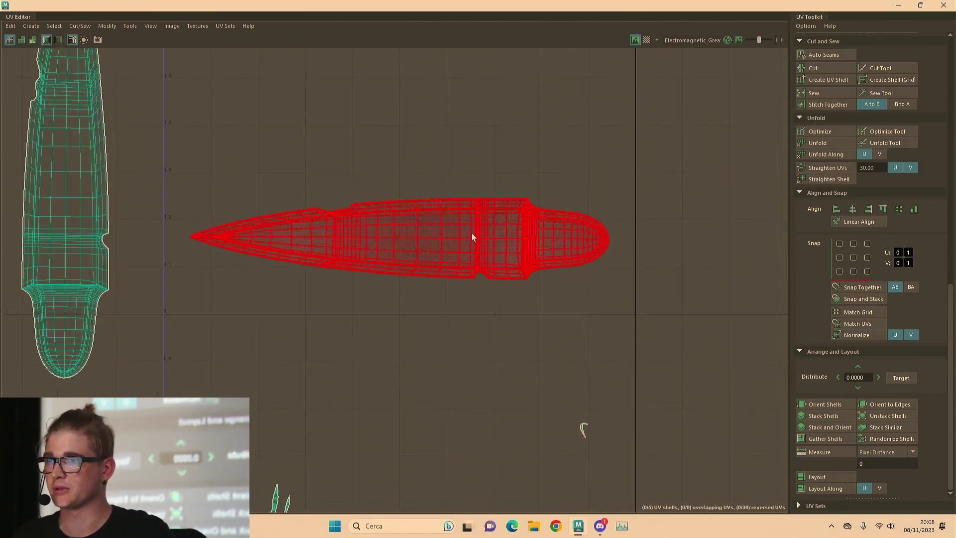
left_click(472, 235)
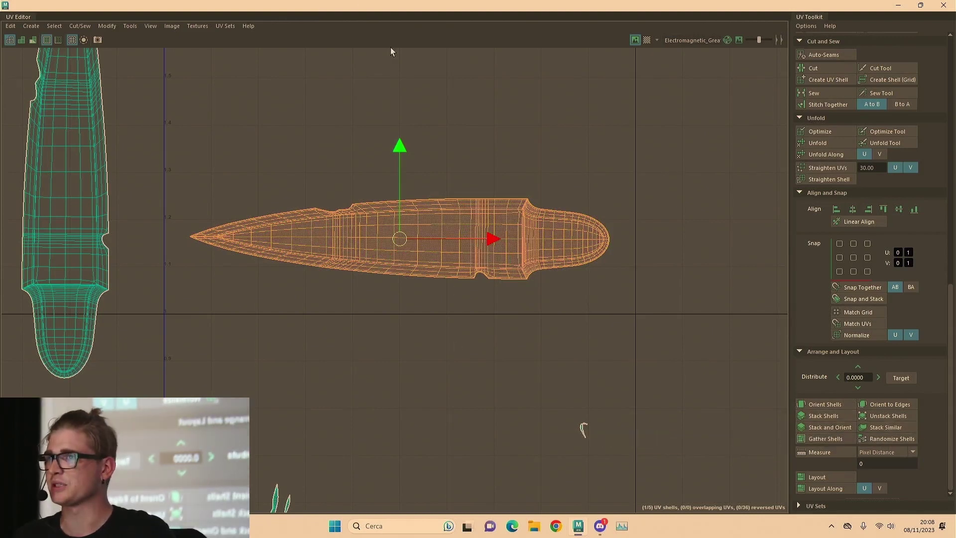
key("e")
left_click_drag(458, 181, 512, 324)
scroll(517, 309, "down", 3)
Move the other upright blade-side shell so both blade sides stand close together, side by side
key("w")
left_click(172, 209)
left_click(172, 211)
left_click_drag(157, 181, 352, 245)
Bring the loose notch shells close to each other near the blade shells and unfold all three
left_click_drag(573, 434, 409, 284, "shift")
scroll(471, 253, "down", 1)
left_click_drag(446, 241, 403, 144)
left_click(509, 276)
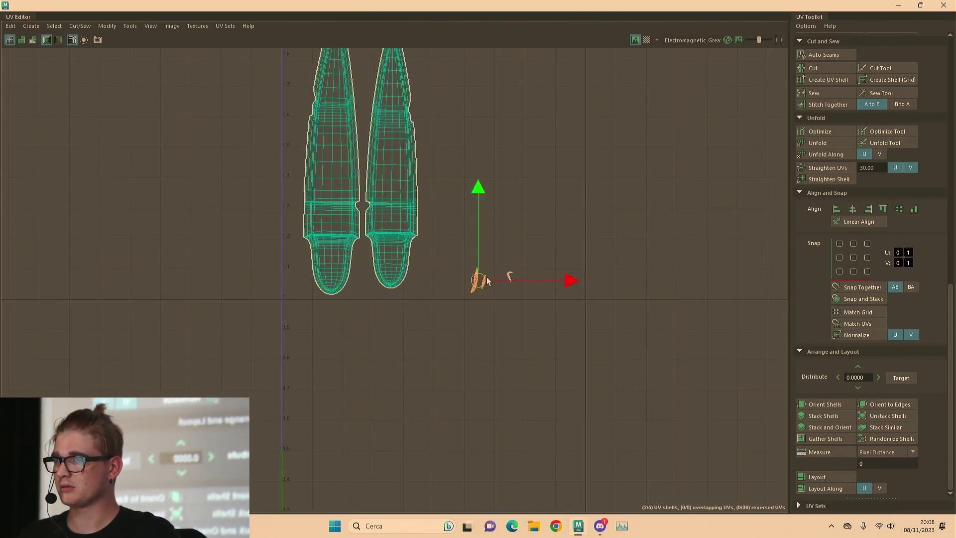
left_click_drag(480, 300, 478, 302)
right_click_drag(563, 198, 392, 195, "shift")
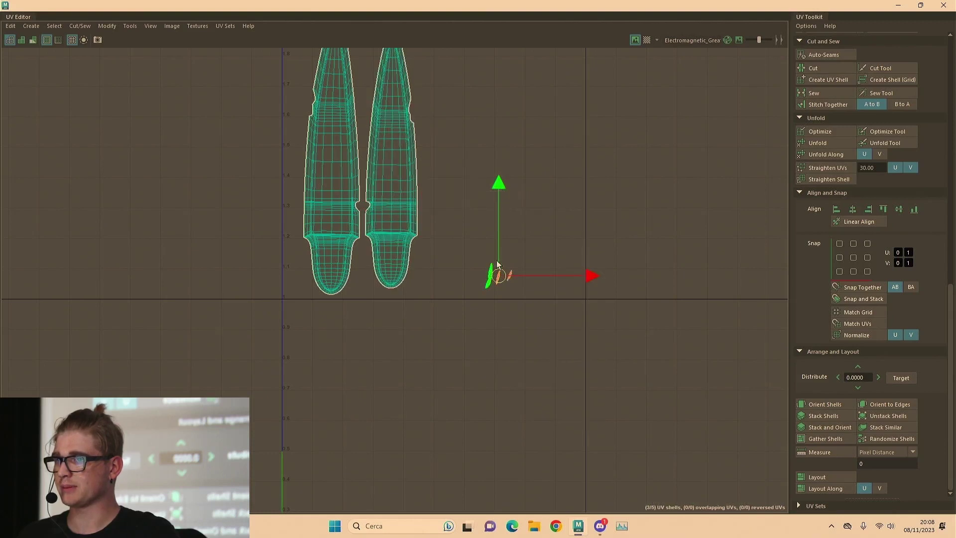
Move the three notch shells beside the notched edge of the second blade shell and deselect them
left_click_drag(434, 113, 429, 108)
scroll(442, 131, "up", 2)
middle_click_drag(442, 131, 461, 246, "alt")
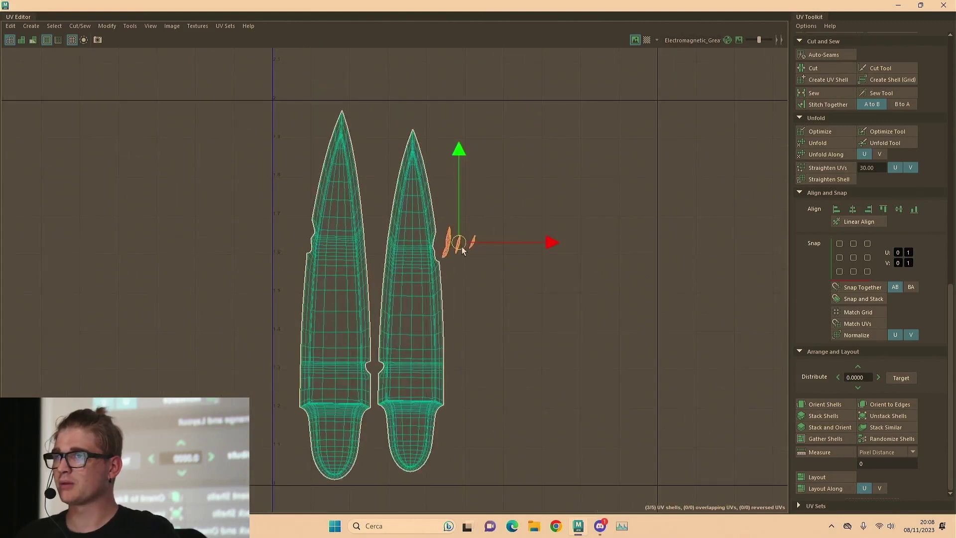
scroll(461, 244, "up", 5)
right_click_drag(531, 213, 525, 242)
scroll(525, 242, "up", 2)
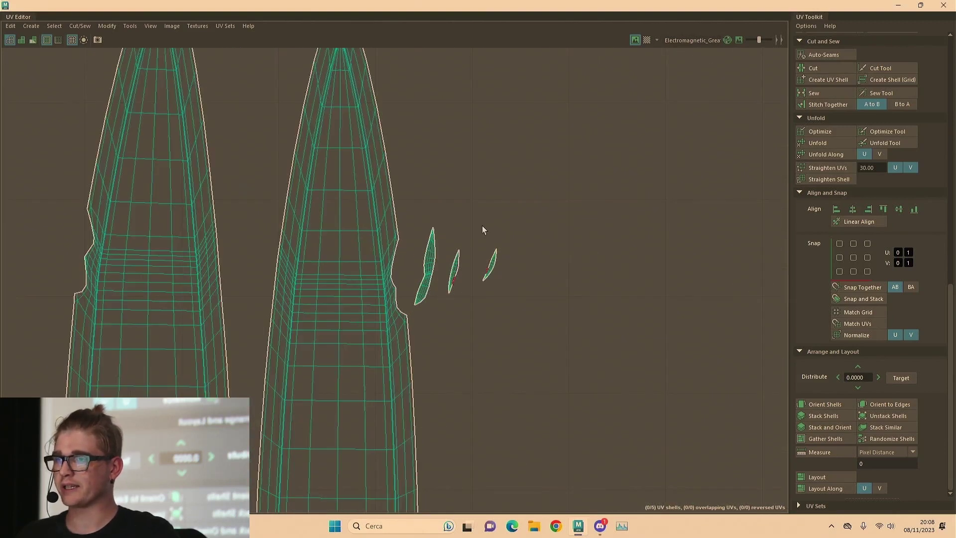
Restore the UV Editor to a floating window and select the seam edges dividing the blade's leaf-shaped notch in the viewport
double_click(446, 9)
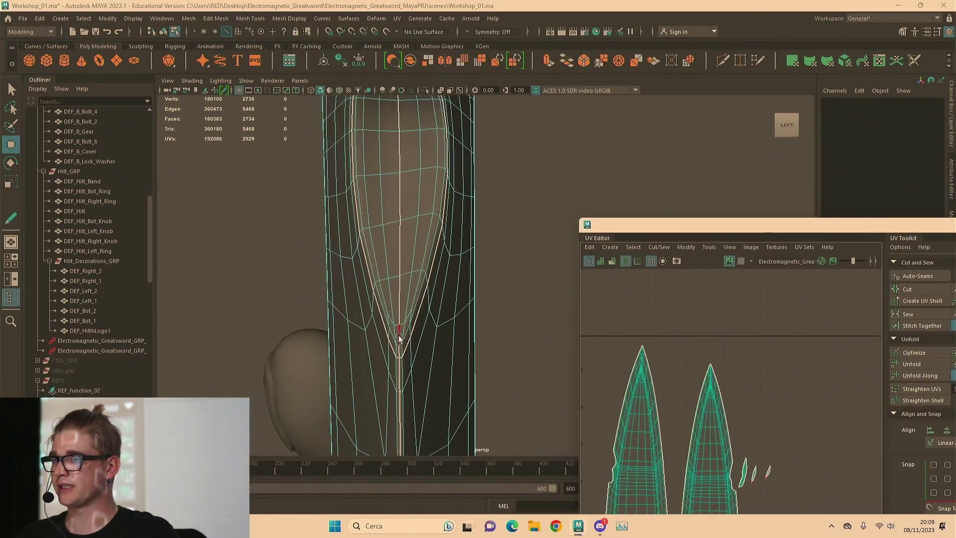
key("q")
left_click(399, 353)
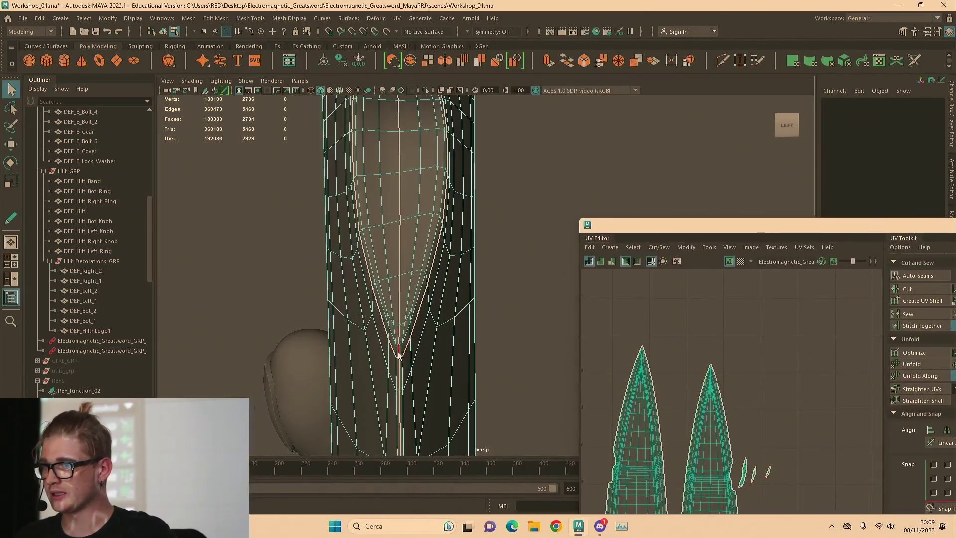
scroll(417, 168, "down", 4)
scroll(433, 160, "up", 4)
middle_click_drag(437, 166, 454, 233, "alt")
scroll(470, 294, "up", 3)
double_click(419, 253, "shift")
Move and sew the selected notch seam, joining the two small notch shells into one, and return to UV shell selection
right_click_drag(454, 232, 168, 232, "alt")
middle_click_drag(498, 323, 421, 222, "alt")
middle_click_drag(693, 327, 707, 308, "alt")
left_click_drag(699, 227, 635, 124)
right_click_drag(719, 345, 950, 305, "alt")
right_click_drag(727, 264, 725, 297, "shift")
right_click_drag(672, 258, 651, 246)
Unfold both remaining notch shells and shift them farther away from the blade-side shell
scroll(665, 263, "down", 3)
left_click_drag(689, 245, 583, 316)
right_click_drag(763, 234, 628, 239, "shift")
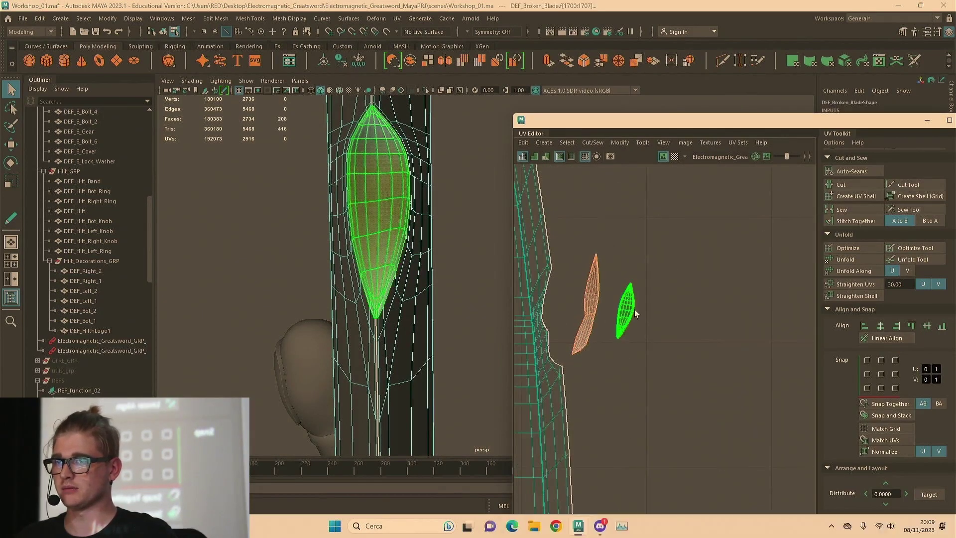
left_click_drag(655, 304, 790, 304)
scroll(699, 245, "down", 4)
left_click(670, 246)
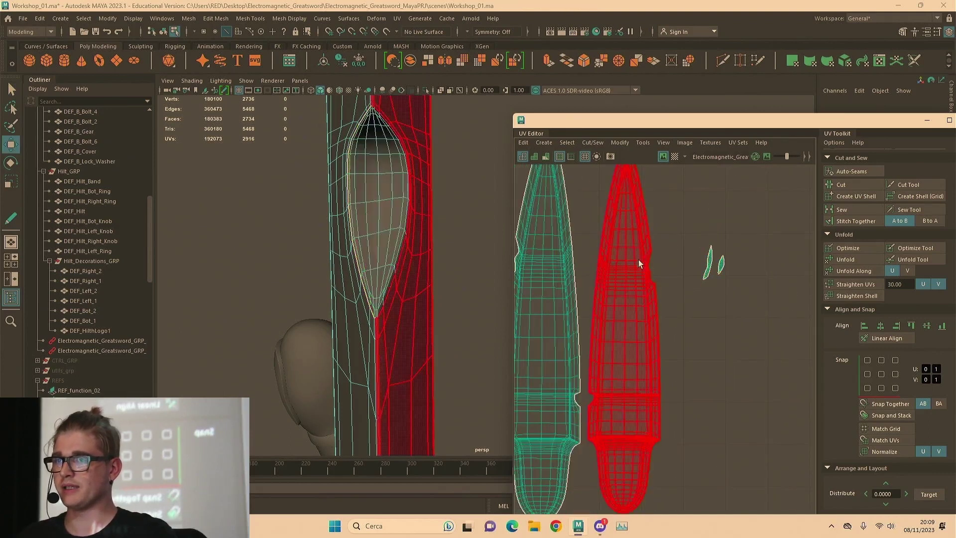
Collapse the sword hierarchy and select Electromagnetic_Greatsword_GRP to display the UV shells of all sword parts together
left_click(638, 259)
scroll(669, 274, "up", 4)
middle_click_drag(691, 270, 781, 320, "alt")
right_click_drag(781, 320, 634, 310, "alt")
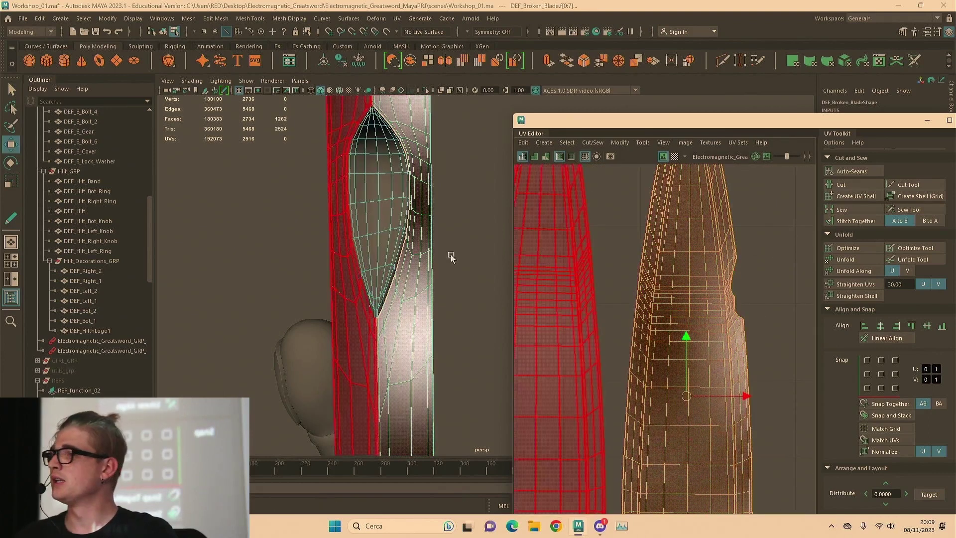
right_click_drag(452, 256, 253, 201, "alt")
scroll(95, 190, "up", 10)
left_click(43, 171)
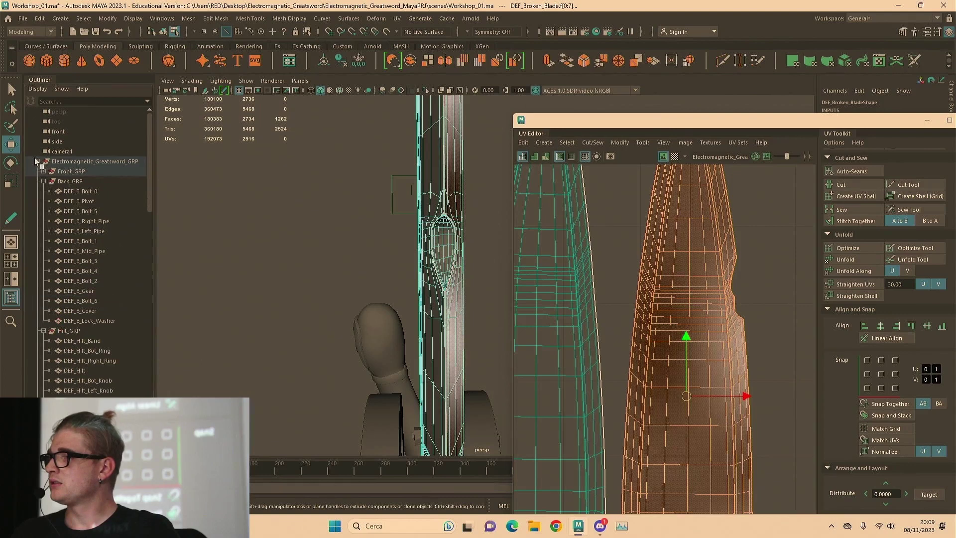
left_click(37, 161)
left_click(73, 162)
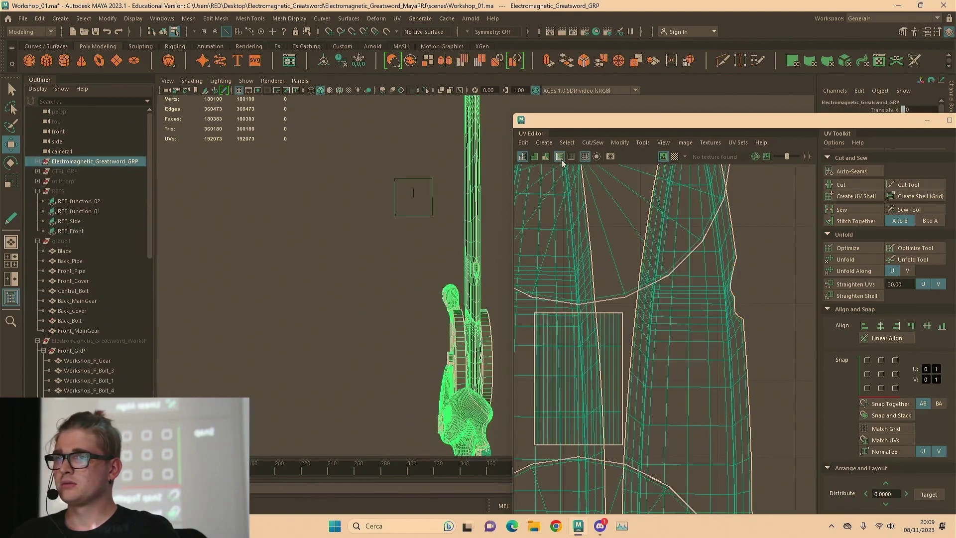
Select both blade-side shells and the notch shells and move them into the empty second UV tile of the first row
left_click(679, 293)
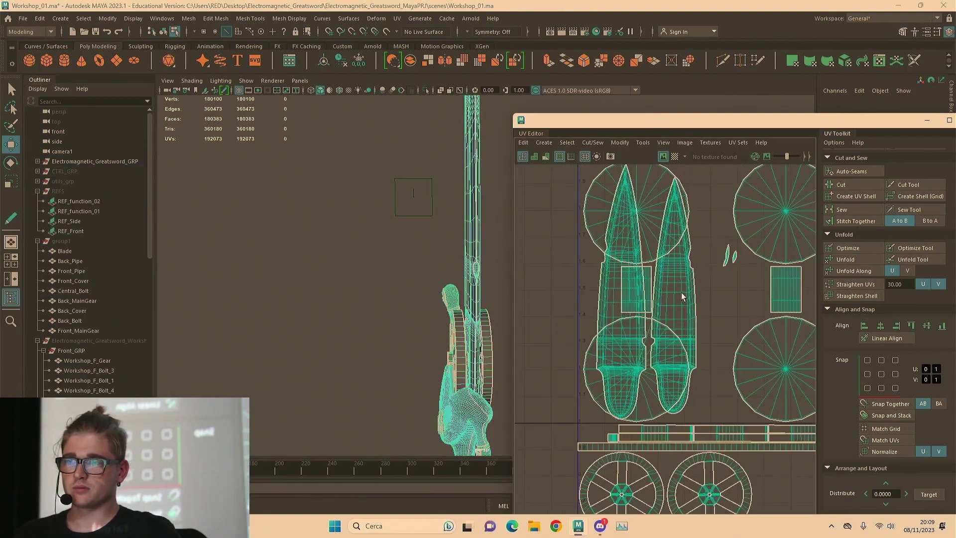
left_click(682, 297)
left_click(603, 295, "shift")
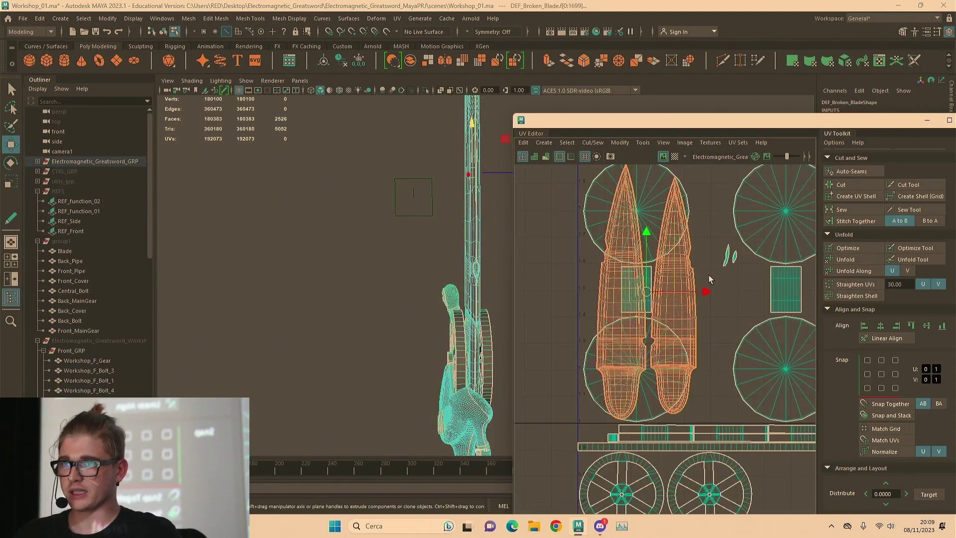
left_click_drag(706, 291, 345, 292)
scroll(679, 277, "down", 8)
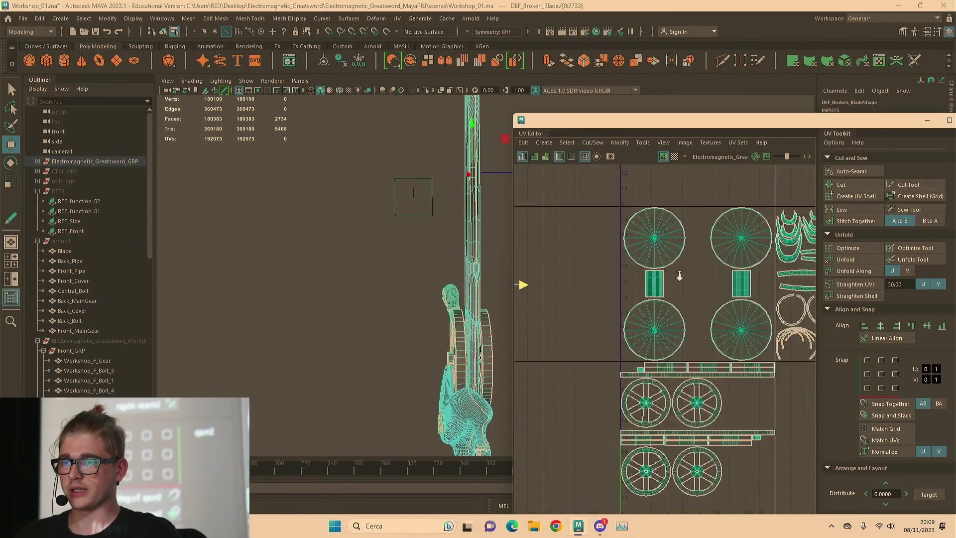
scroll(668, 304, "up", 3)
left_click_drag(590, 305, 798, 377)
scroll(683, 286, "up", 2)
middle_click_drag(683, 286, 586, 282, "alt")
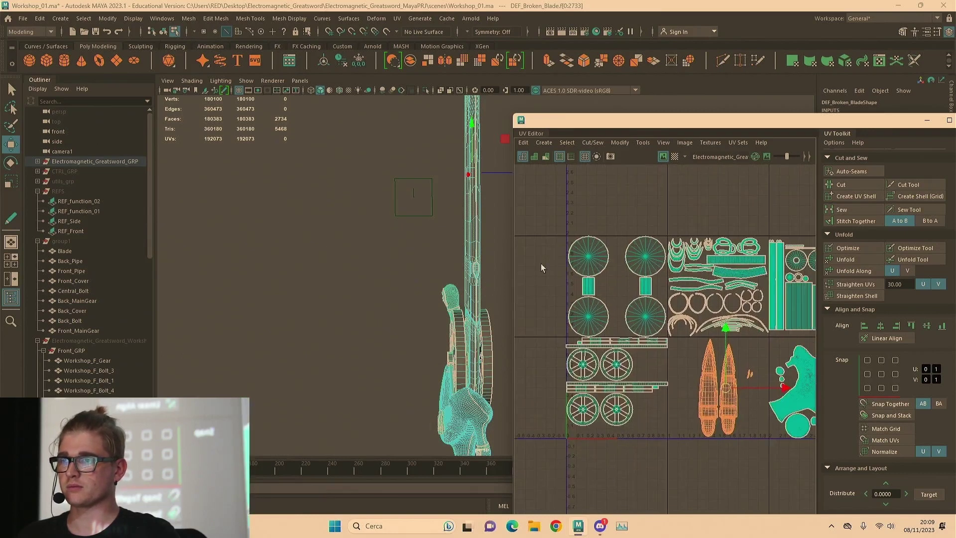
left_click_drag(490, 238, 410, 228, "alt")
middle_click_drag(410, 229, 392, 276, "alt")
key("q")
left_click(430, 124)
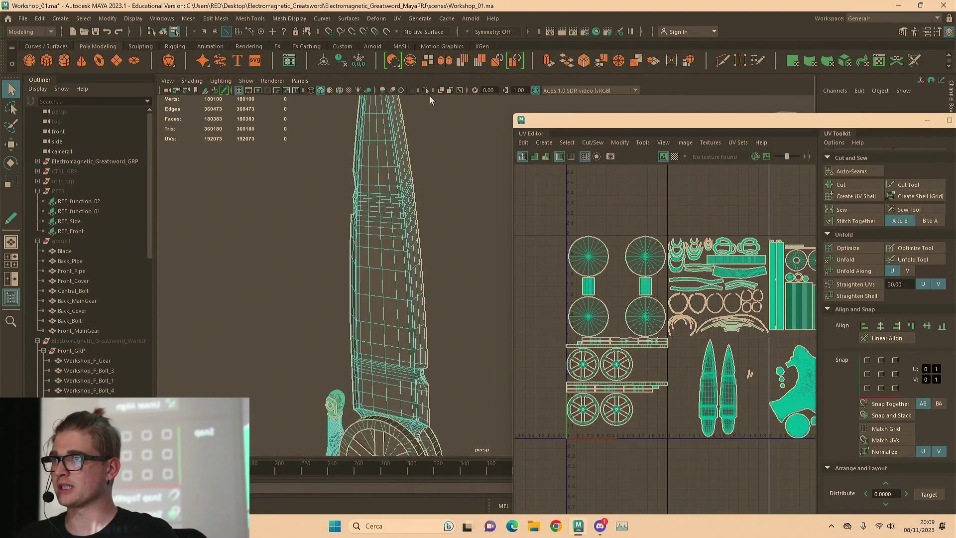
left_click(425, 90)
right_click_drag(399, 196, 430, 165)
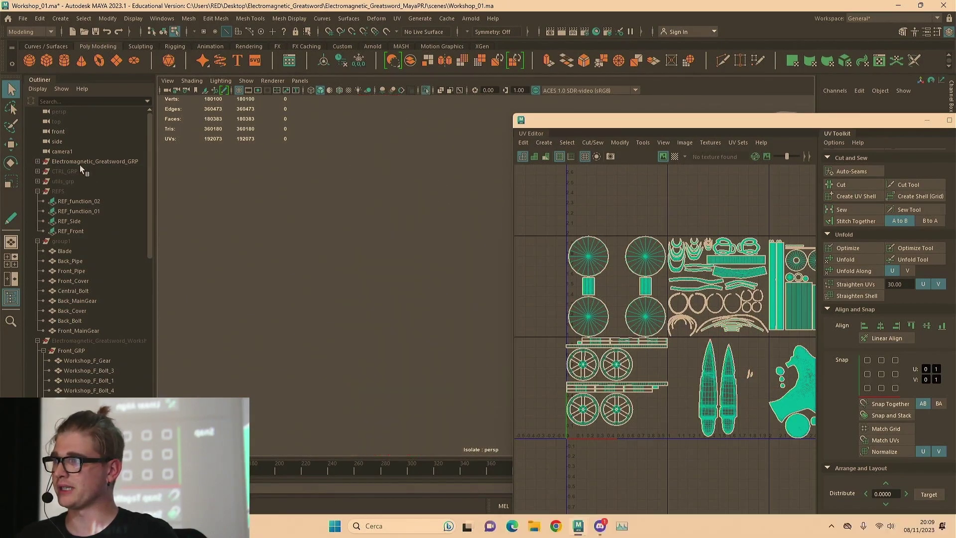
left_click(425, 90)
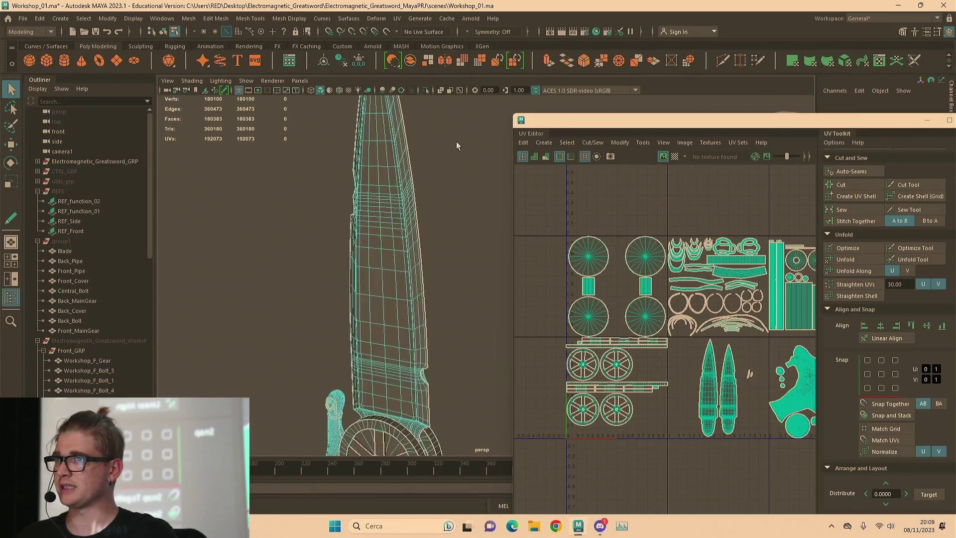
Display the checker map and select the DEF_Broken_Blade mesh in object mode
left_click(674, 157)
right_click(436, 162)
left_click(387, 170)
right_click_drag(387, 173, 474, 179)
left_click(389, 179)
Inspect the checker pattern around the blade's edge notch and lower end on both sides
scroll(350, 289, "up", 10)
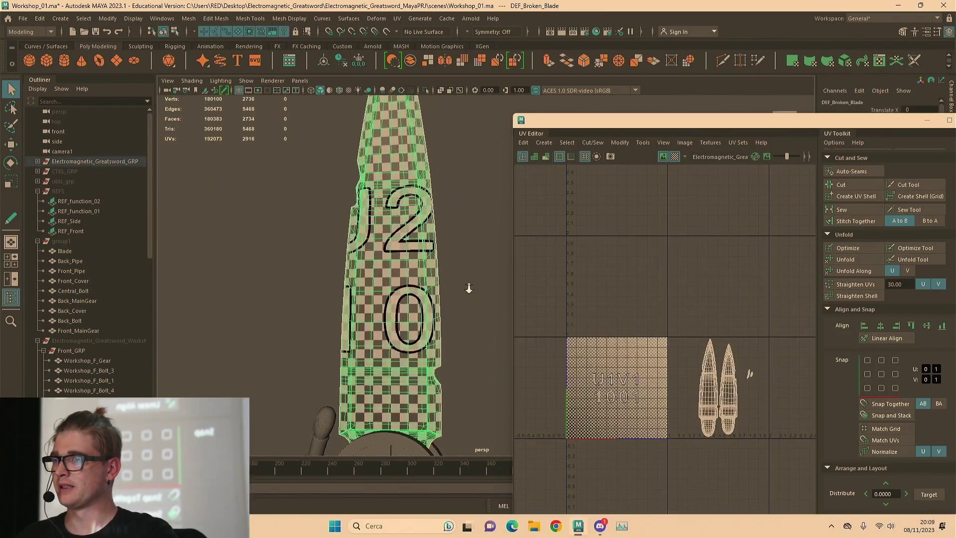
scroll(350, 289, "up", 5)
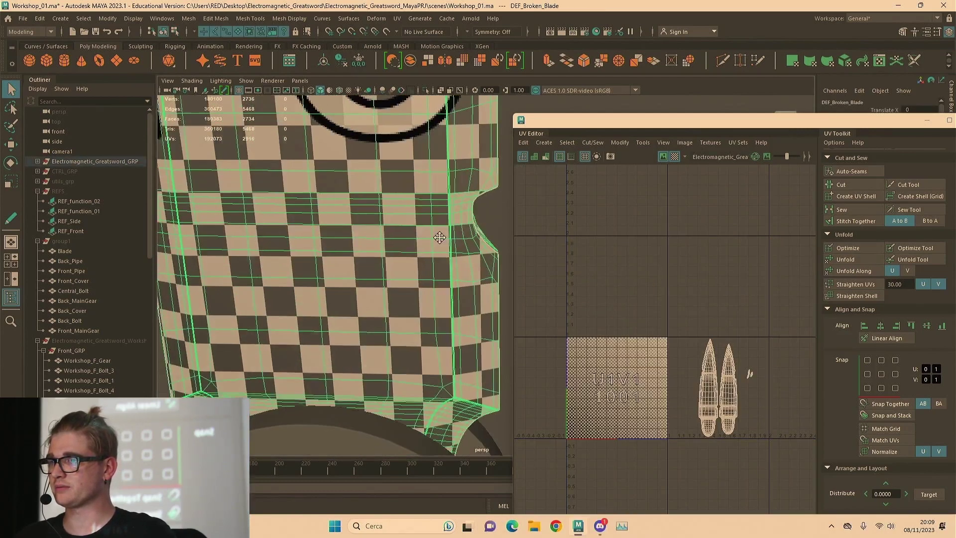
left_click_drag(584, 124, 719, 355)
scroll(618, 233, "up", 8)
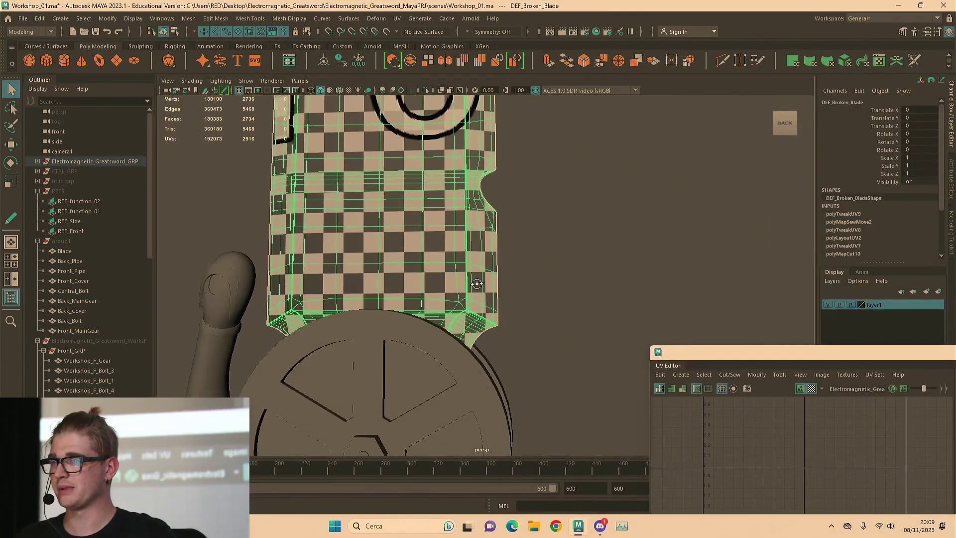
left_click_drag(432, 265, 699, 267, "alt")
Hide DEF_F_Gear and the other front parts covering the base of the blade, and reselect the blade
left_click(458, 260)
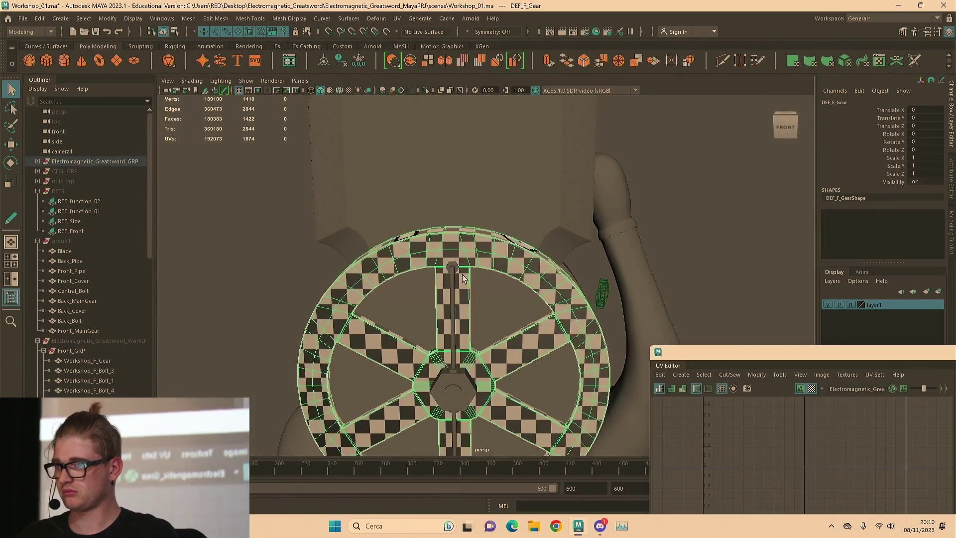
key("ctrl+h")
left_click(452, 279)
key("ctrl+h")
left_click(434, 281)
key("ctrl+h")
key("ctrl+h")
left_click(458, 290)
Examine the checker pattern for stretching on the blade's rounded base, and compare it with the blade's UV shells
scroll(524, 297, "up", 6)
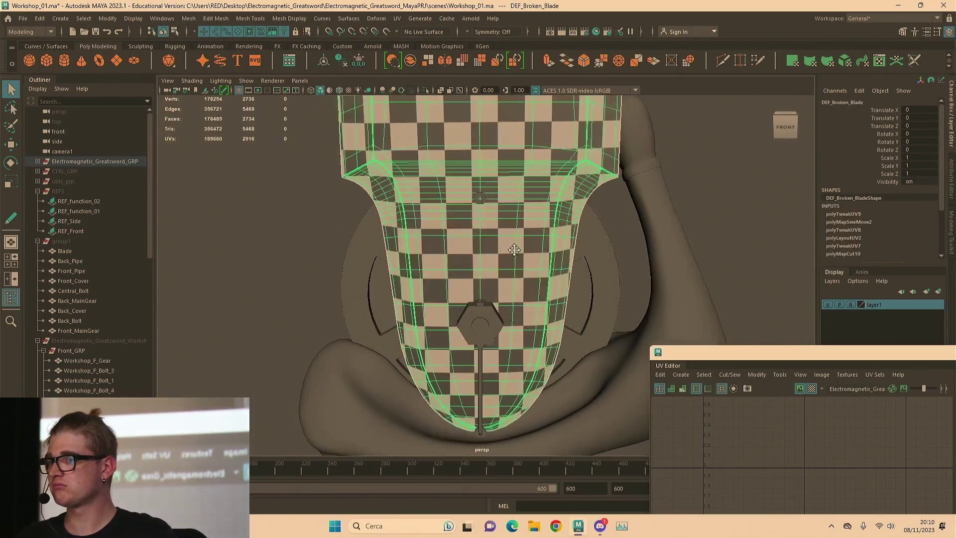
left_click_drag(473, 186, 491, 261, "alt")
scroll(491, 261, "up", 4)
middle_click_drag(491, 259, 500, 226, "alt")
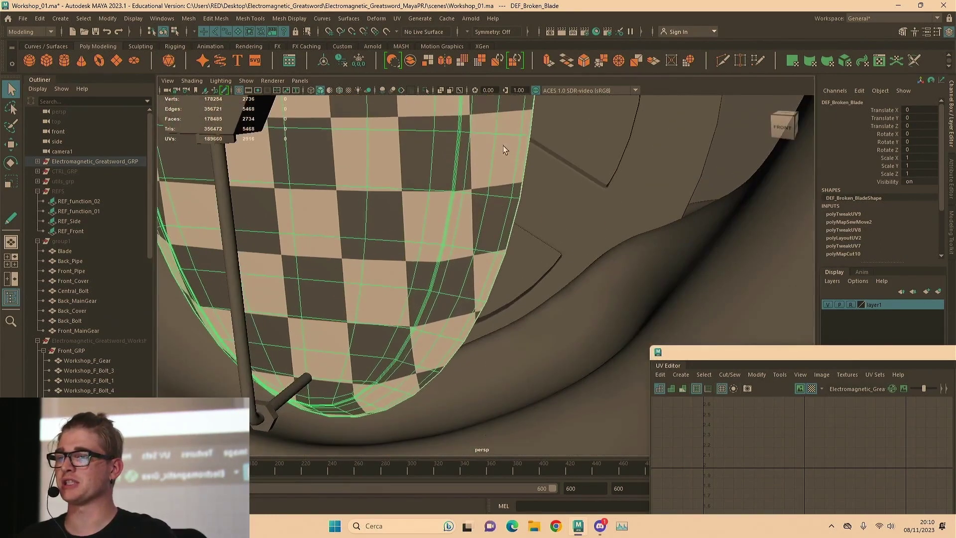
scroll(500, 159, "down", 7)
left_click_drag(490, 261, 520, 255, "alt")
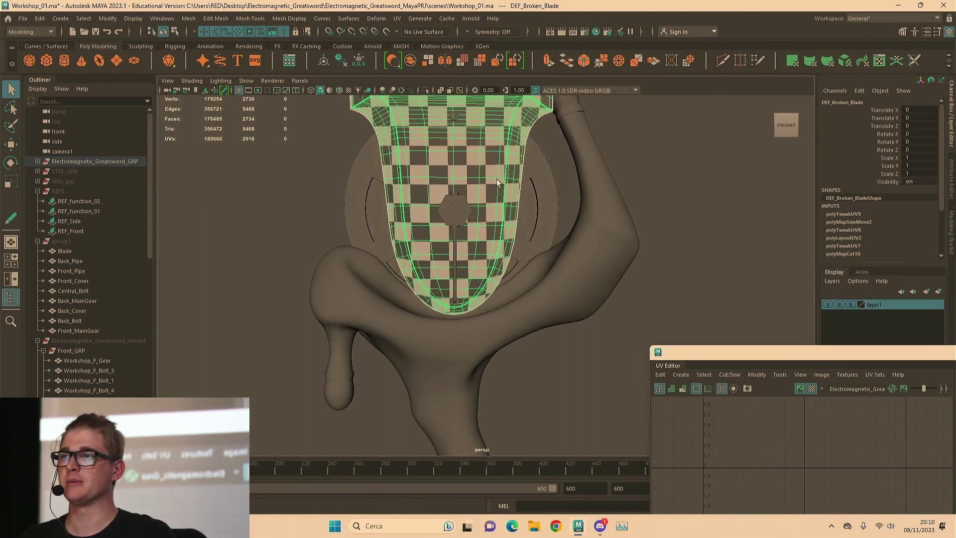
middle_click_drag(520, 256, 511, 358, "alt")
scroll(415, 247, "down", 3)
middle_click_drag(652, 188, 609, 309, "alt")
left_click_drag(710, 354, 487, 88)
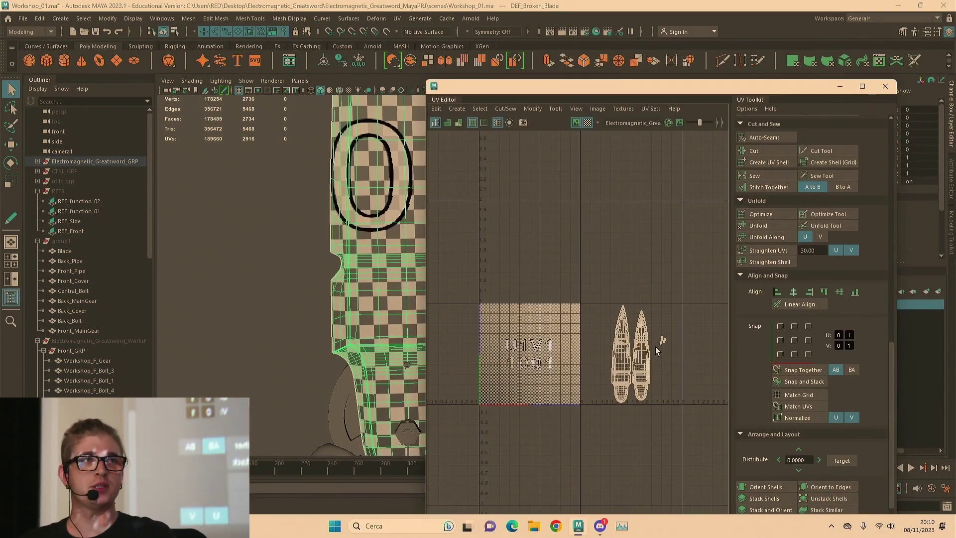
scroll(637, 381, "up", 5)
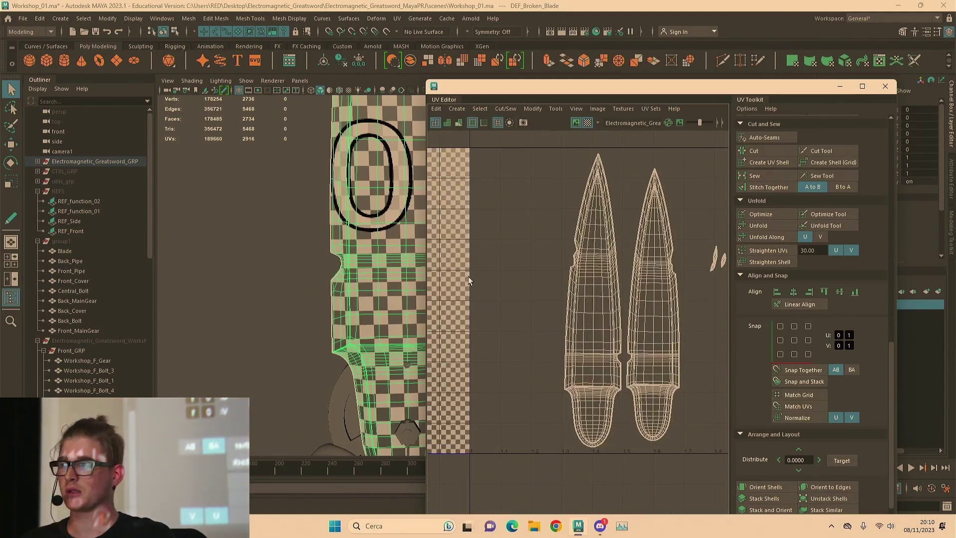
Expand Electromagnetic_Greatsword_GRP and select the central hex bolt DEF_B_Bolt_0 on the back of the sword
left_click(38, 162)
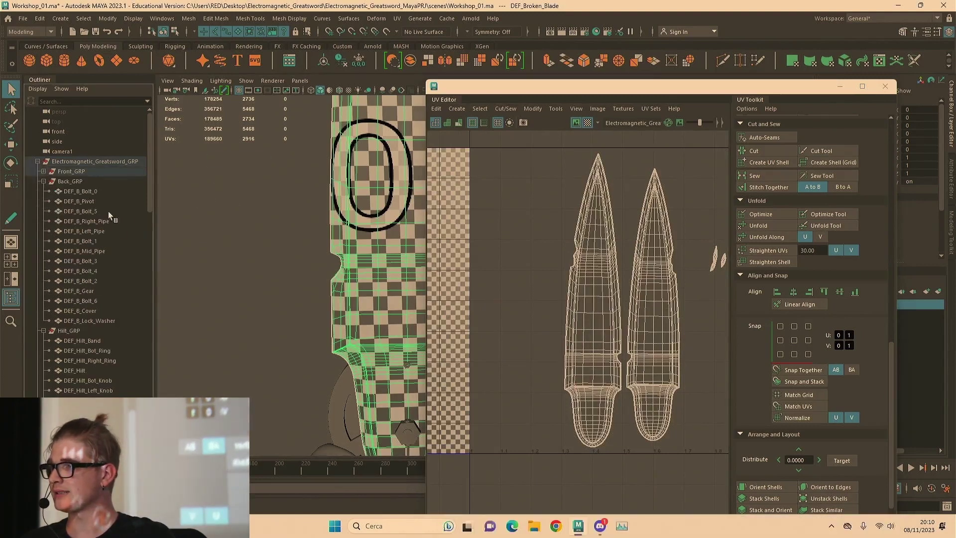
left_click(84, 231)
left_click_drag(507, 91, 768, 204)
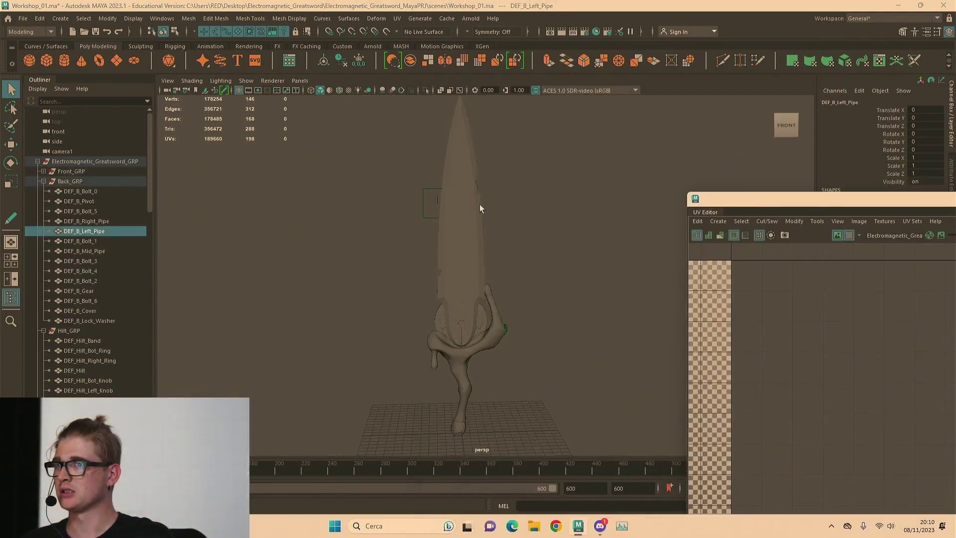
left_click_drag(490, 326, 527, 351, "alt")
middle_click_drag(526, 350, 448, 249, "alt")
right_click_drag(448, 248, 545, 205, "alt")
left_click_drag(545, 208, 436, 229, "alt")
left_click(441, 229)
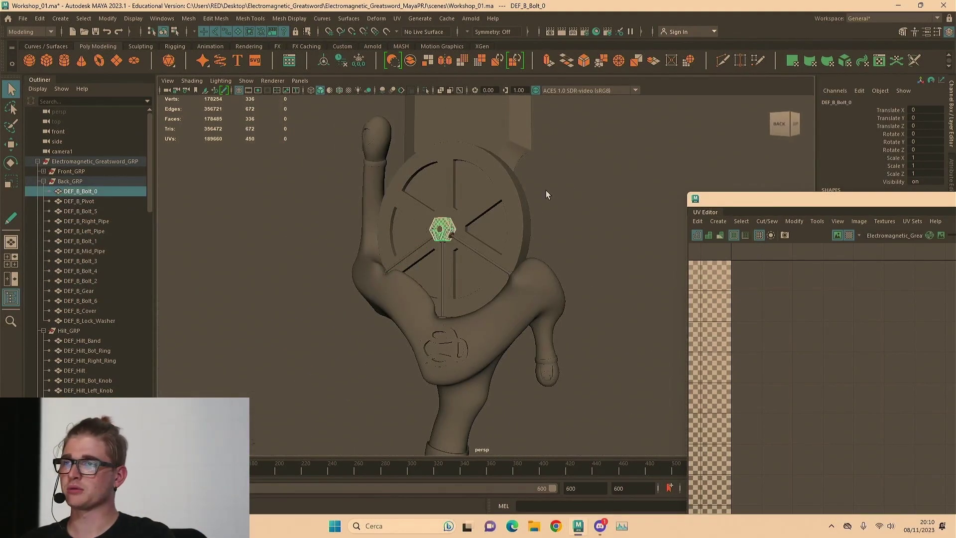
Apply a camera-based UV projection to the hex bolt DEF_B_Bolt_0
scroll(545, 190, "up", 4)
left_click_drag(736, 205, 571, 128)
scroll(415, 180, "down", 4)
middle_click_drag(415, 180, 388, 197, "alt")
key("f")
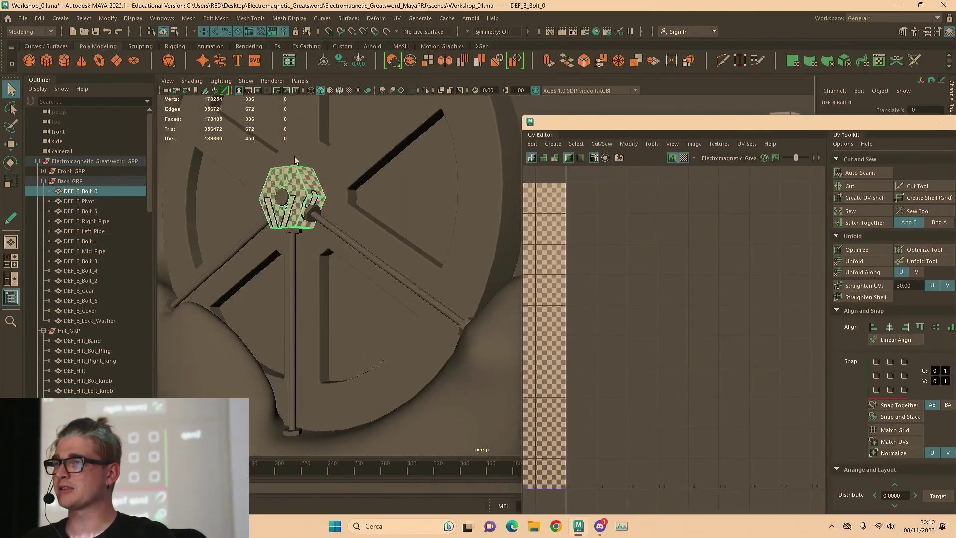
key("f")
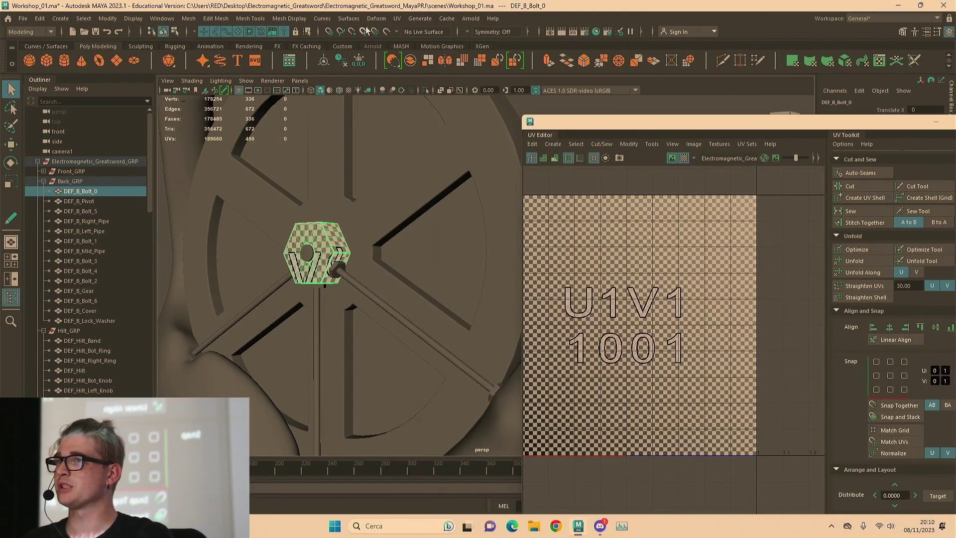
left_click(397, 23)
left_click(438, 99)
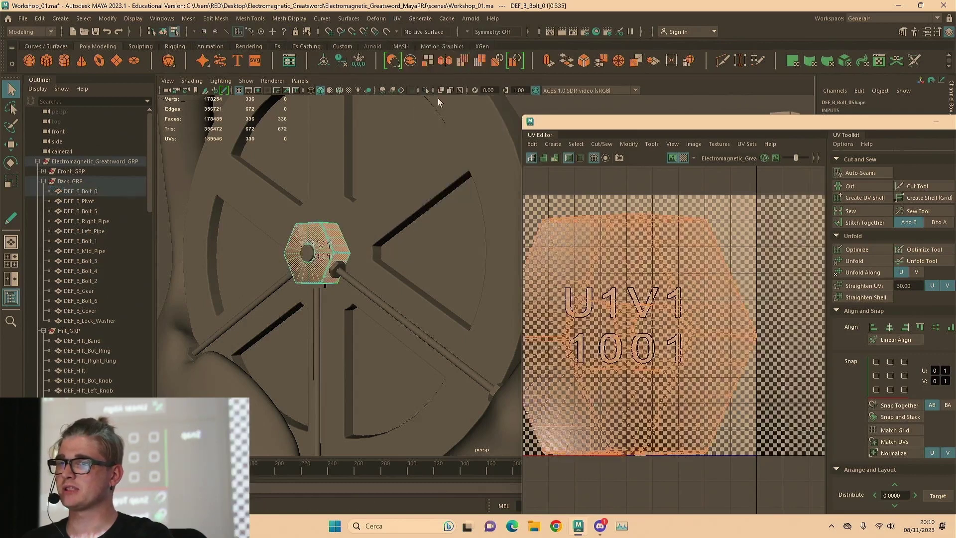
Turn off the checker map in the UV Editor and clear the selection of the hex bolt's UVs
scroll(753, 280, "down", 3)
left_click(684, 158)
left_click(696, 186)
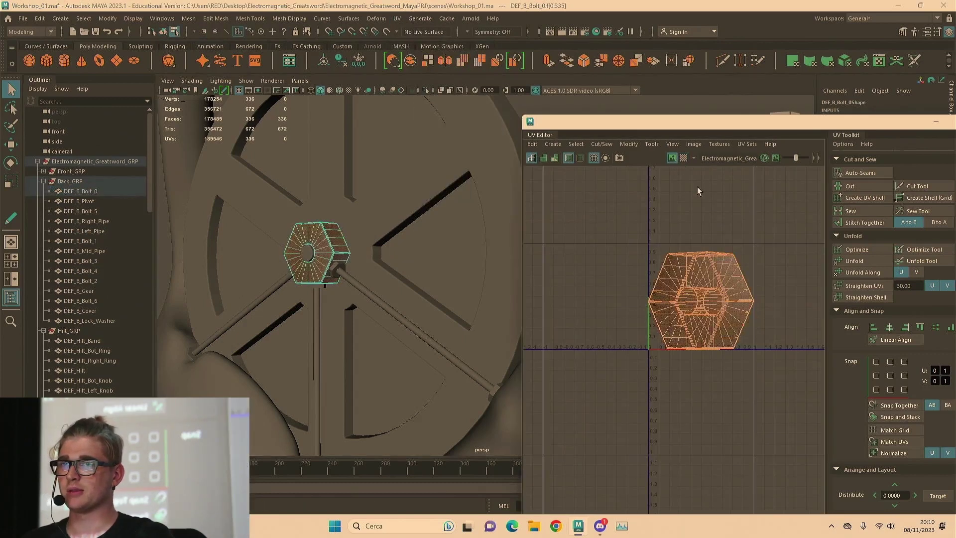
scroll(677, 214, "up", 3)
scroll(705, 295, "up", 3)
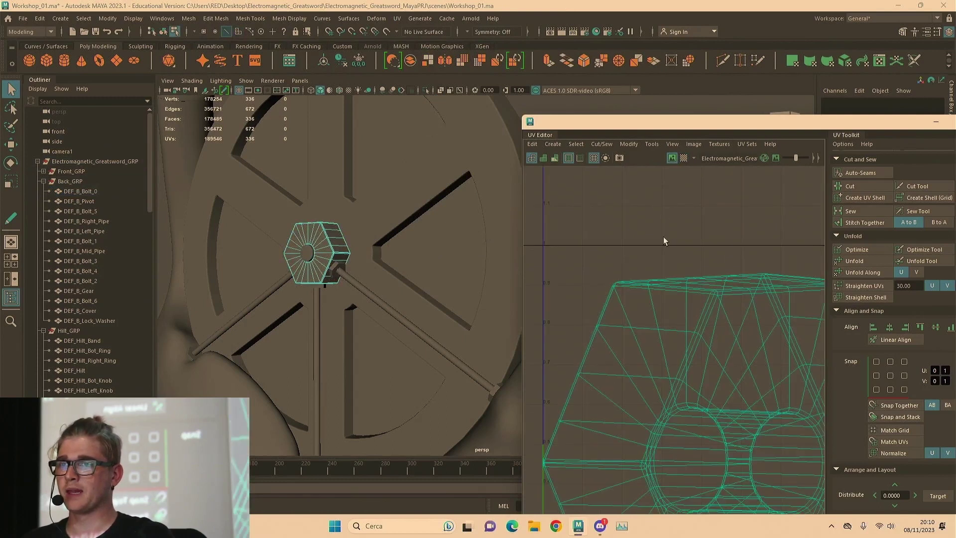
Select the edges outlining one hexagonal face of DEF_B_Bolt_0, cut the UVs along them, and select the bolt's UV shell
middle_click_drag(640, 309, 606, 230, "alt")
scroll(310, 209, "up", 3)
middle_click_drag(310, 208, 316, 211, "alt")
scroll(316, 211, "up", 4)
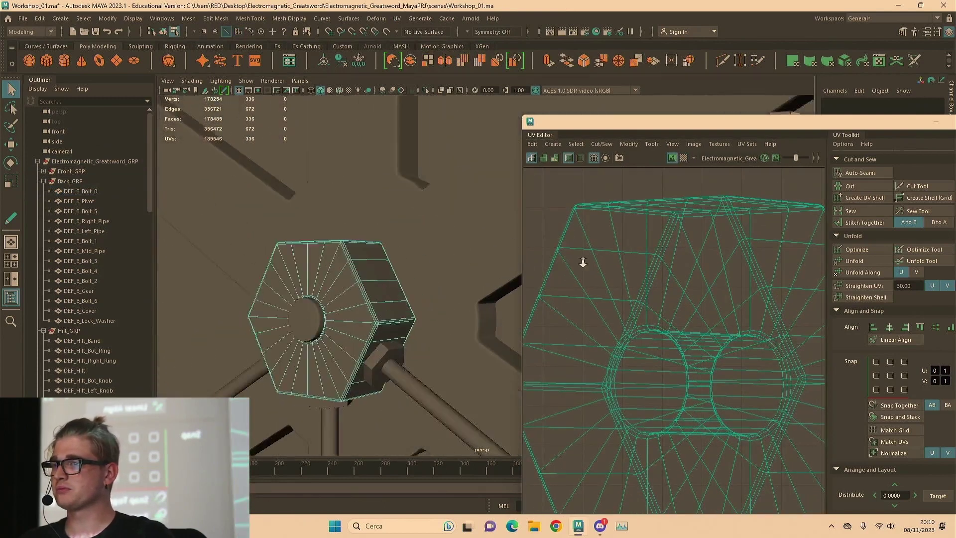
double_click(322, 278)
left_click_drag(323, 279, 408, 245, "alt")
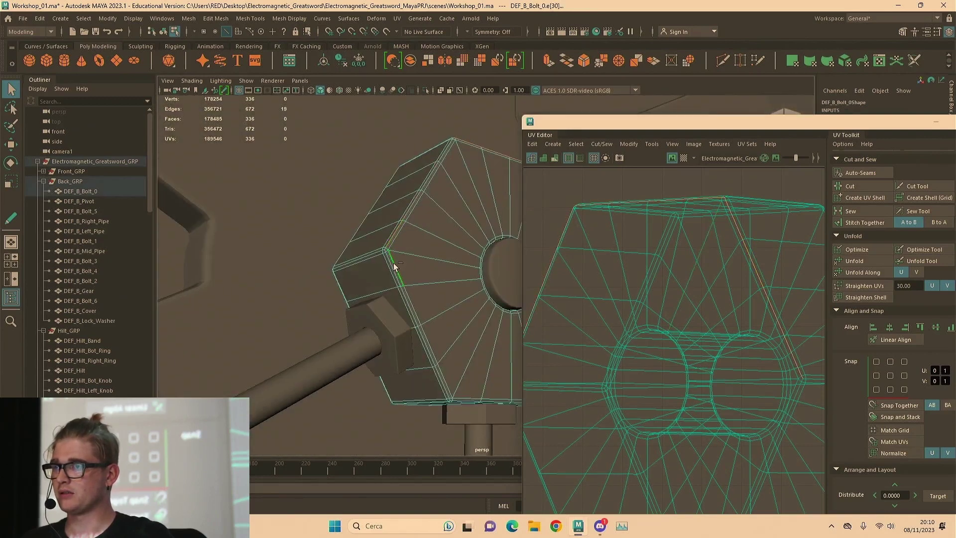
left_click_drag(411, 289, 368, 246, "alt")
key("ctrl+z")
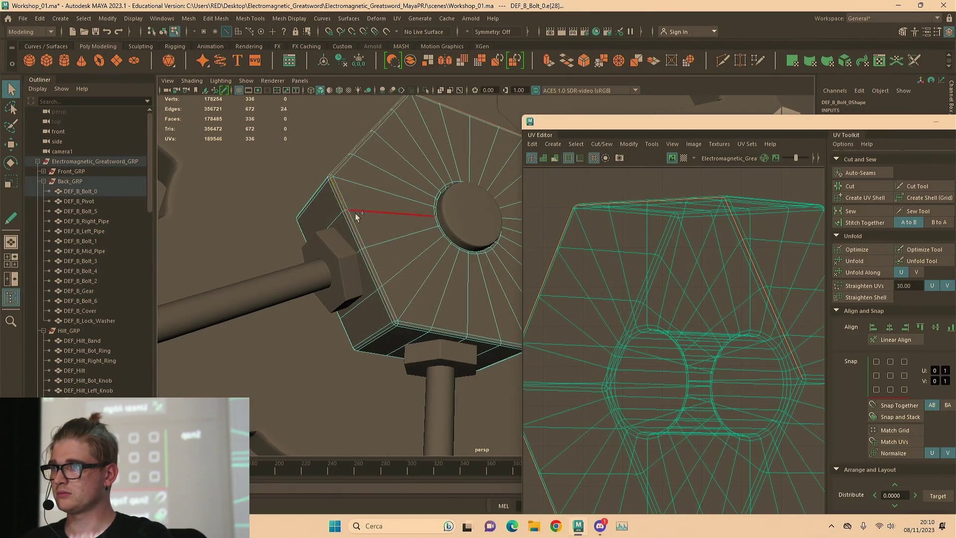
left_click_drag(425, 285, 358, 344, "alt")
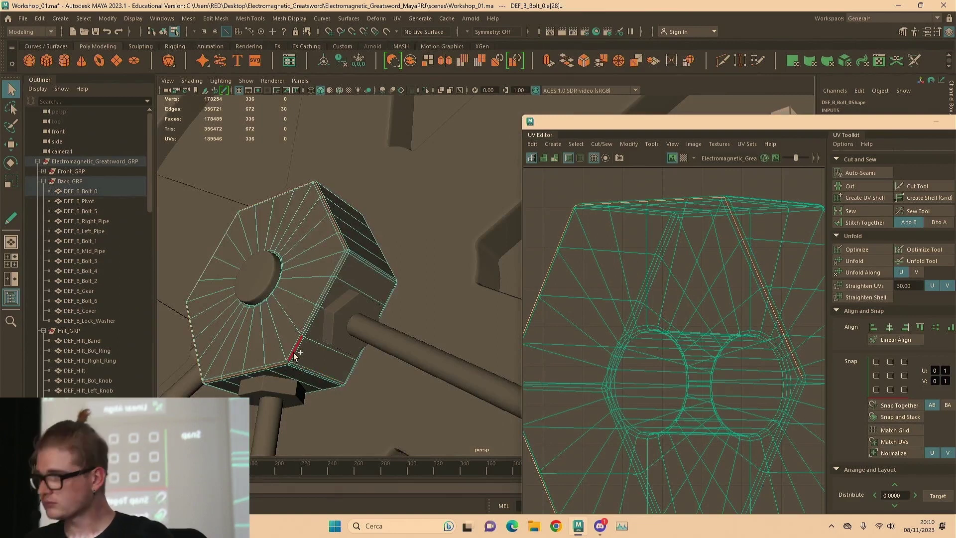
left_click_drag(398, 267, 413, 191, "alt")
scroll(664, 225, "down", 3)
scroll(665, 225, "down", 1)
right_click_drag(678, 190, 646, 204, "shift")
right_click_drag(650, 183, 617, 169)
left_click(643, 249)
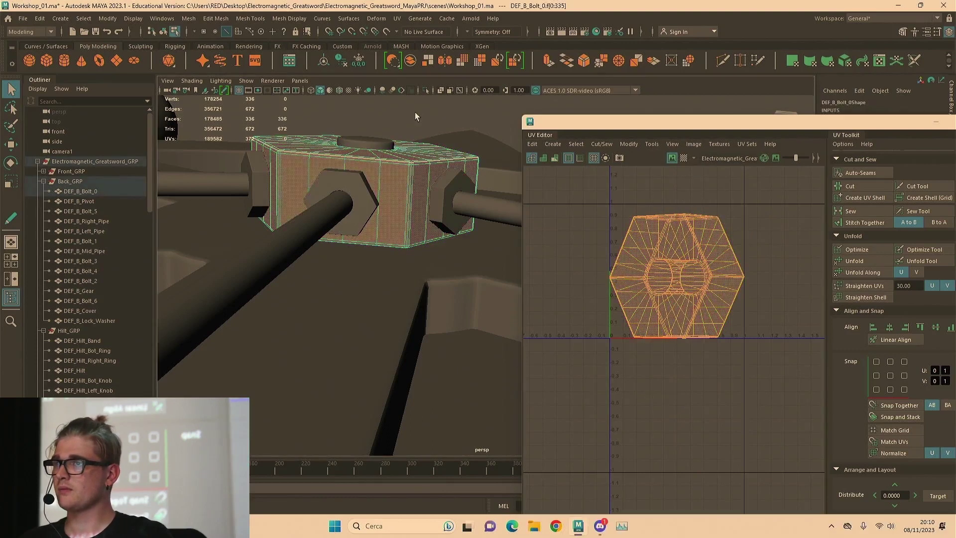
Select edge runs along the outline of the bolt's opposite hexagonal face, continuing around its sides
key("F10")
left_click_drag(404, 216, 535, 236, "alt")
middle_click_drag(536, 236, 297, 206, "alt")
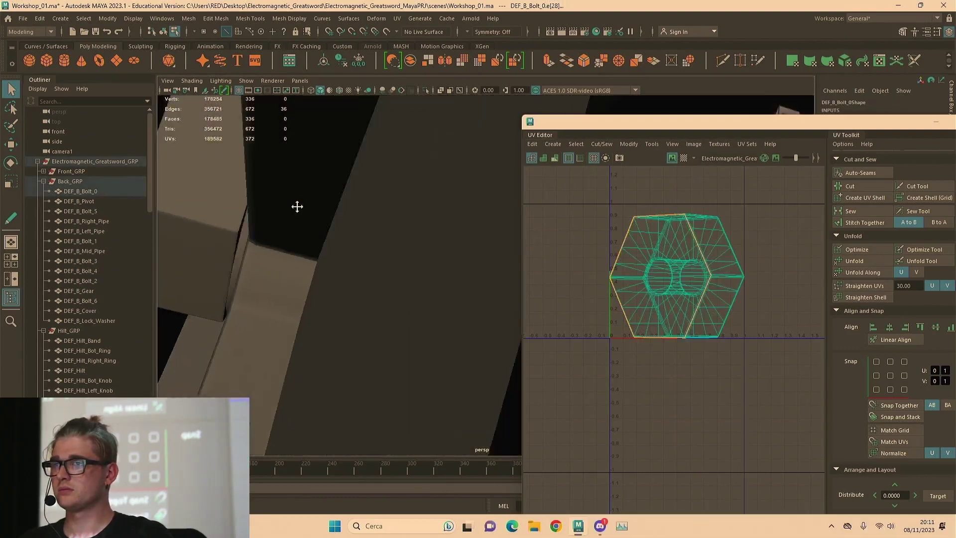
right_click_drag(297, 206, 462, 222, "alt")
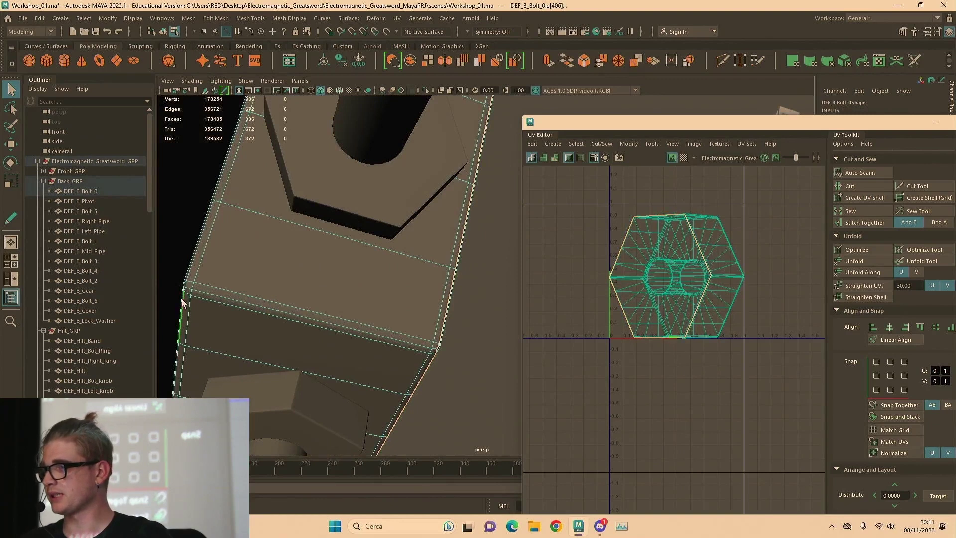
double_click(199, 246, "shift")
left_click_drag(199, 246, 373, 171, "alt")
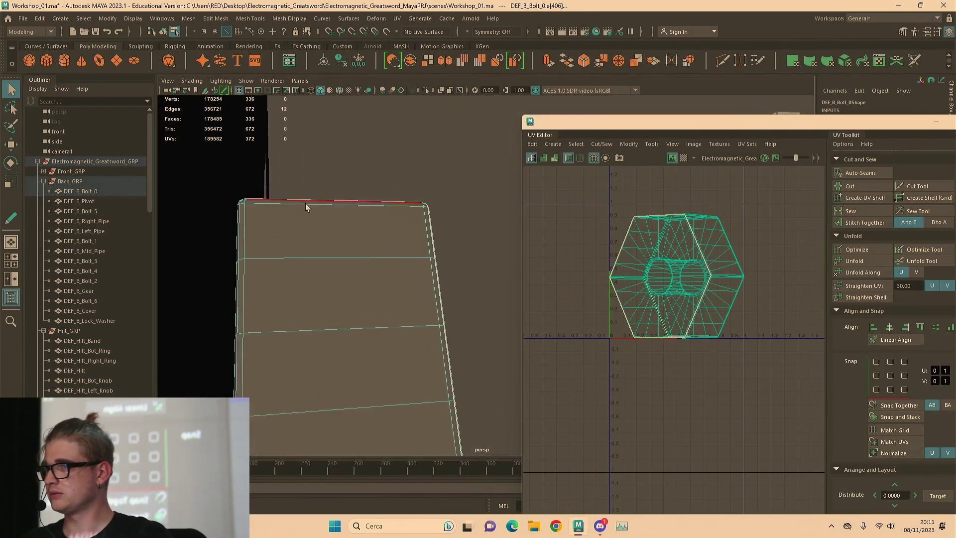
left_click_drag(240, 223, 411, 280, "alt")
left_click_drag(343, 244, 299, 221, "alt")
Hide DEF_B_Gear, which covers the bolt, and return to edge selection on DEF_B_Bolt_0
left_click(319, 160)
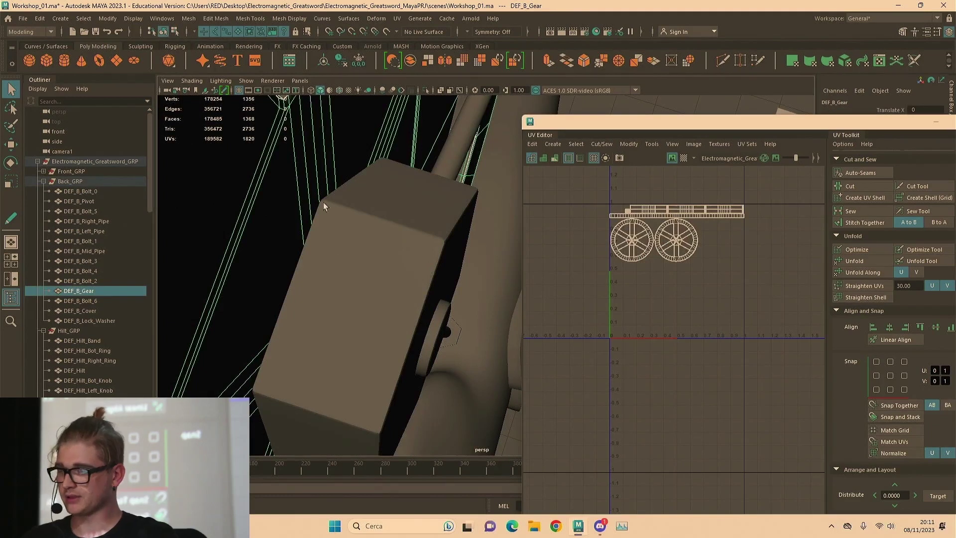
key("ctrl+h")
left_click(402, 207)
right_click_drag(402, 207, 402, 174)
Add the remaining outline edges of the bolt's opposite hexagonal face and try to cut a seam along them
left_click_drag(350, 241, 398, 213, "alt")
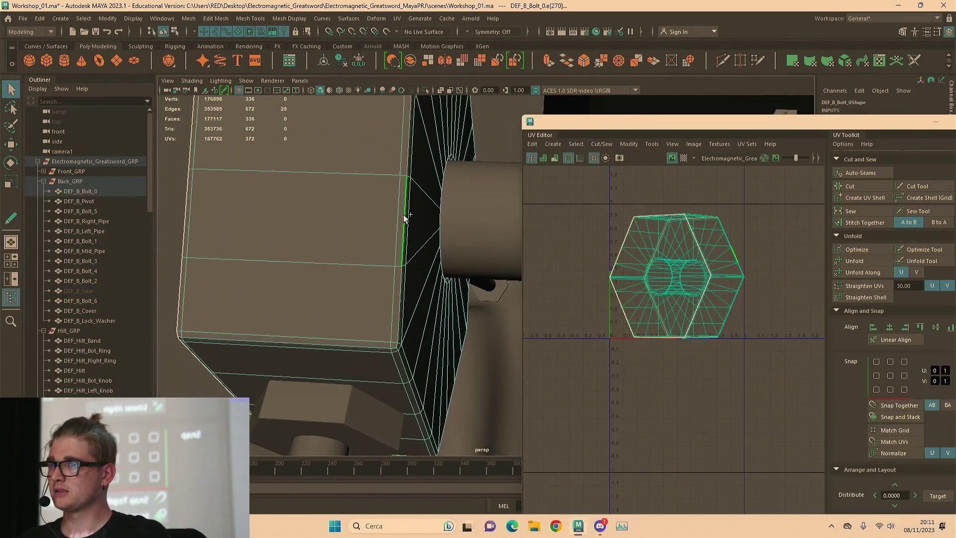
double_click(401, 352, "shift")
left_click_drag(402, 358, 346, 251, "alt")
right_click_drag(273, 178, 256, 188, "shift")
key("F9")
left_click_drag(280, 183, 302, 172, "alt")
Select the bolt's UV shell and try to unfold it in the UV Editor
right_click_drag(653, 186, 664, 248)
left_click(664, 249)
right_click_drag(721, 222, 569, 221, "shift")
scroll(637, 259, "down", 2)
scroll(730, 237, "up", 4)
left_click(748, 262)
scroll(748, 261, "down", 4)
right_click_drag(768, 209, 759, 183)
scroll(665, 291, "up", 5)
Examine the seams around the hole and hexagonal outline of the front bolt DEF_F_Bolt_1
left_click(442, 169)
middle_click_drag(443, 168, 455, 239, "alt")
right_click_drag(413, 219, 422, 230, "alt")
middle_click_drag(421, 230, 401, 235, "alt")
key("f")
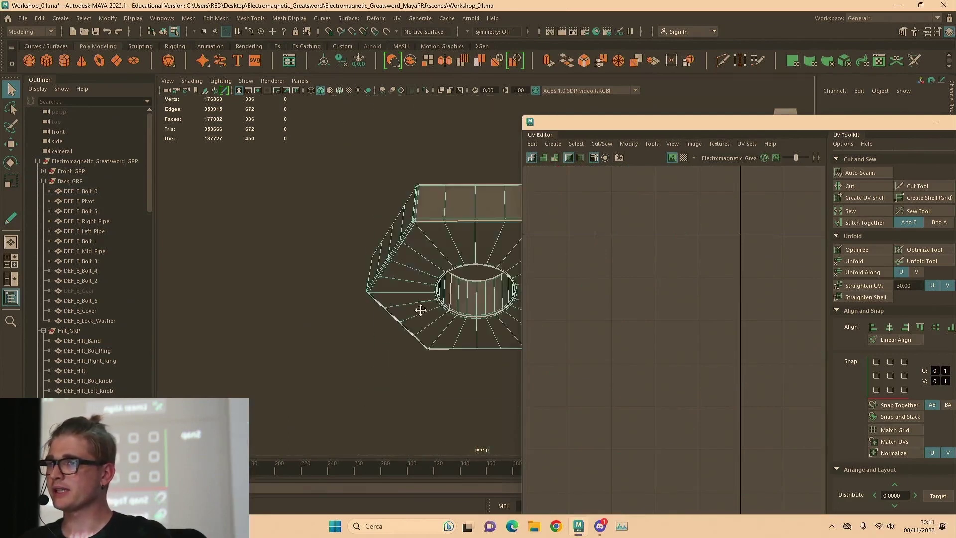
scroll(408, 296, "up", 5)
mouse_move(368, 304)
middle_mouse_down("alt")
mouse_move(388, 287)
mouse_move(372, 294)
middle_mouse_up("alt")
right_click_drag(398, 289, 380, 291, "alt")
scroll(380, 291, "down", 5)
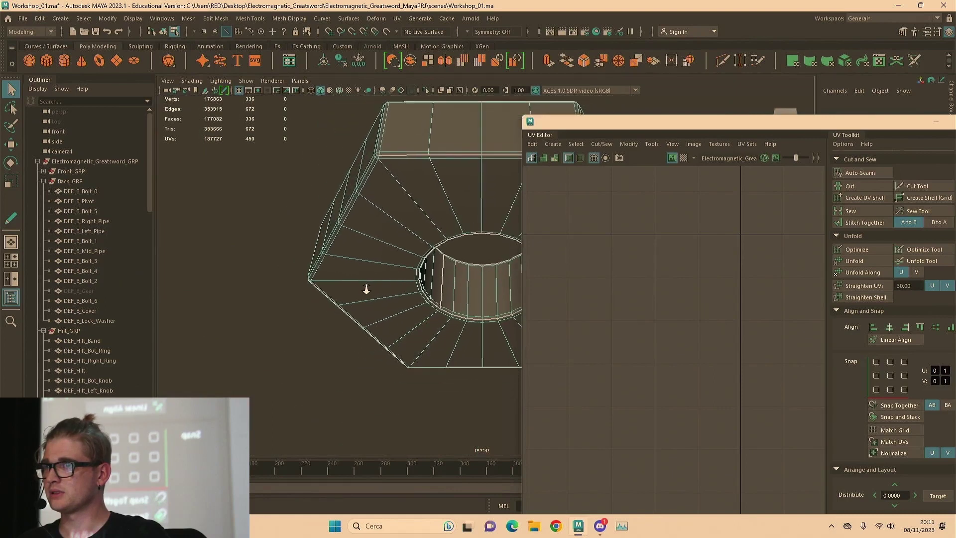
scroll(324, 177, "down", 8)
left_click_drag(402, 234, 388, 224, "alt")
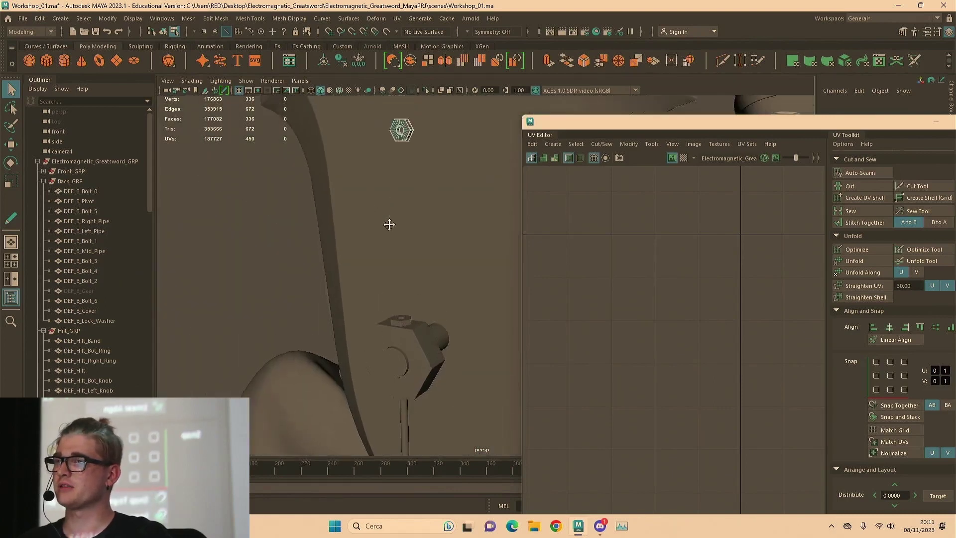
middle_click_drag(389, 223, 388, 285, "alt")
Select the larger front hex bolt DEF_F_Bolt_0 and isolate it in the viewport
right_click_drag(205, 199, 218, 194)
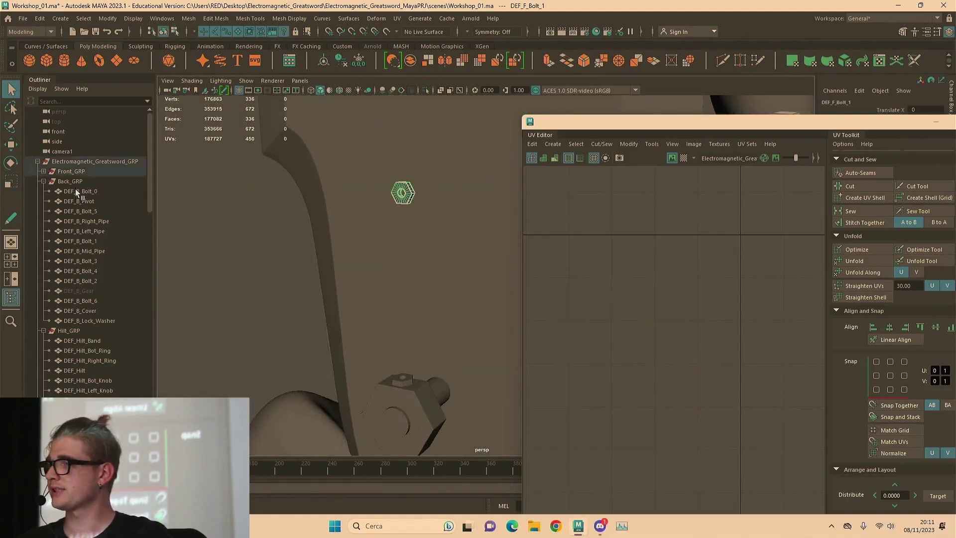
scroll(312, 198, "down", 6)
middle_click_drag(319, 214, 217, 212, "alt")
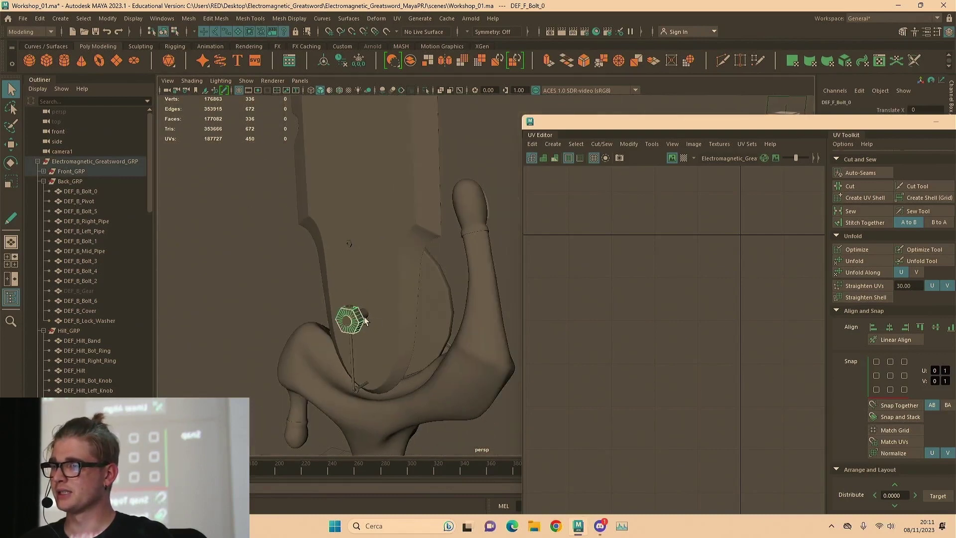
scroll(671, 269, "down", 4)
scroll(382, 317, "up", 7)
left_click_drag(279, 298, 338, 287, "alt")
mouse_move(338, 287)
middle_mouse_down("alt")
mouse_move(380, 287)
mouse_move(355, 277)
middle_mouse_up("alt")
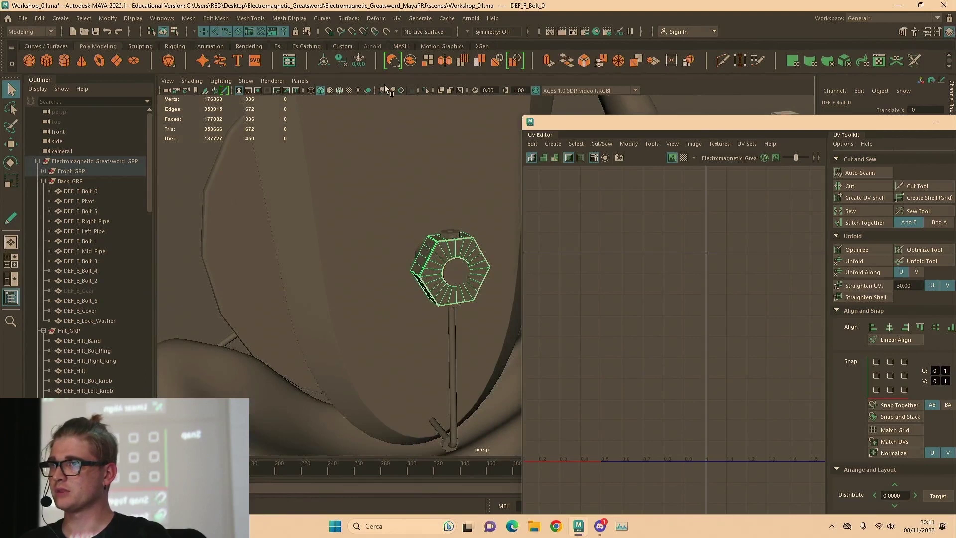
left_click(426, 90)
scroll(424, 254, "up", 4)
Select the edge runs joining both hexagonal faces of DEF_F_Bolt_0 to its side strip and cut the UVs along them
right_click_drag(312, 170, 312, 140)
scroll(358, 222, "up", 6)
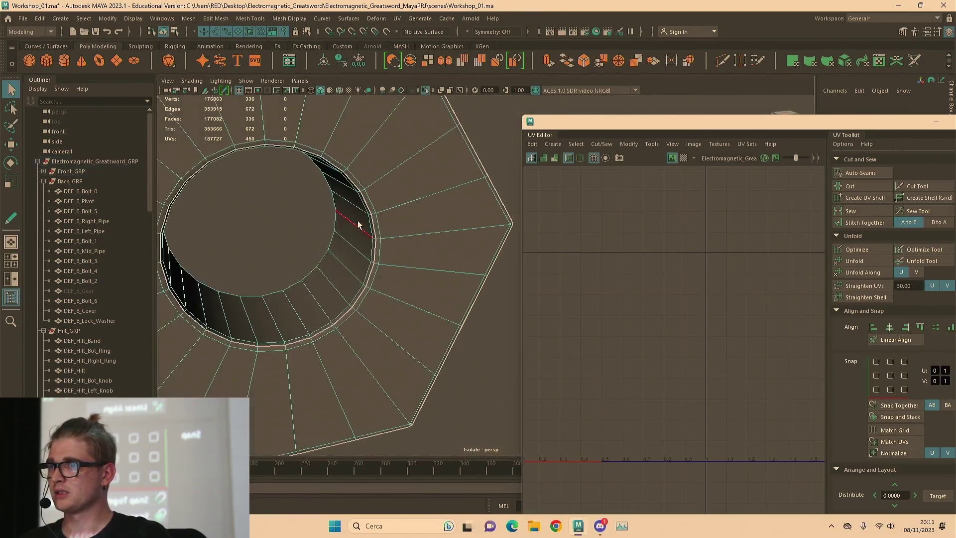
left_click_drag(341, 208, 443, 231, "alt")
double_click(334, 216)
middle_click_drag(162, 227, 229, 225, "alt")
middle_click_drag(298, 236, 317, 238, "alt")
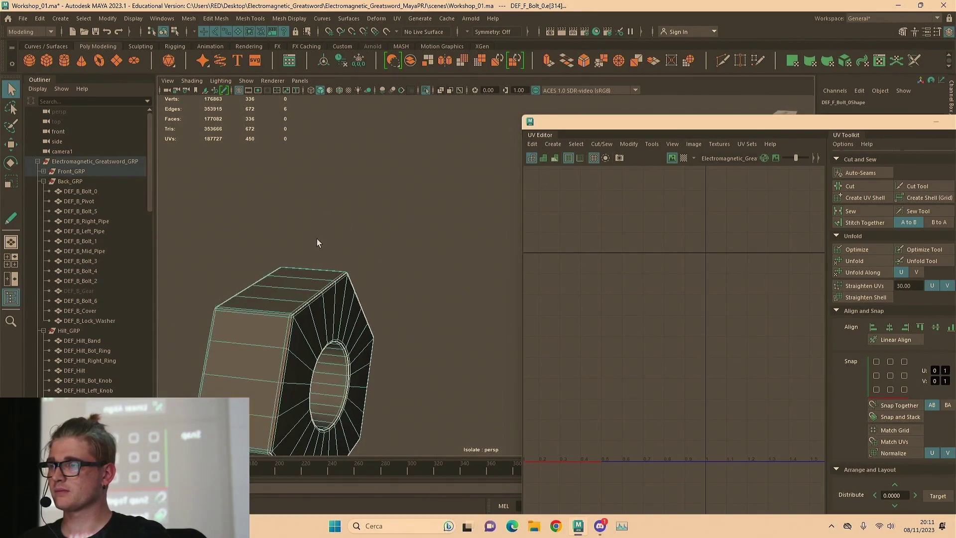
left_click_drag(316, 238, 356, 277, "alt")
middle_click_drag(384, 251, 311, 258, "alt")
scroll(305, 245, "up", 5)
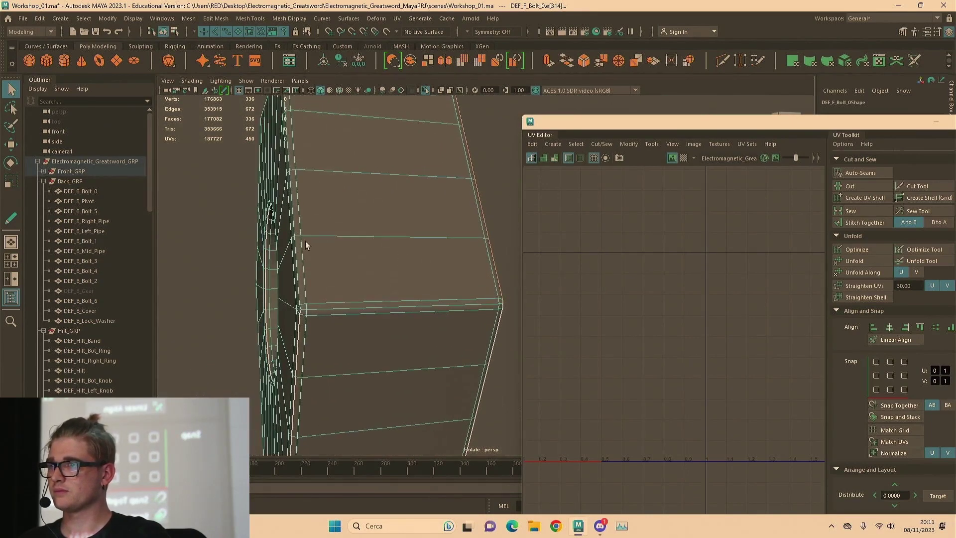
double_click(294, 223, "shift")
key("shift+x")
Select all UV shells of the front bolt and maximize the UV Editor window
left_click(611, 219)
scroll(611, 238, "down", 5)
key("f")
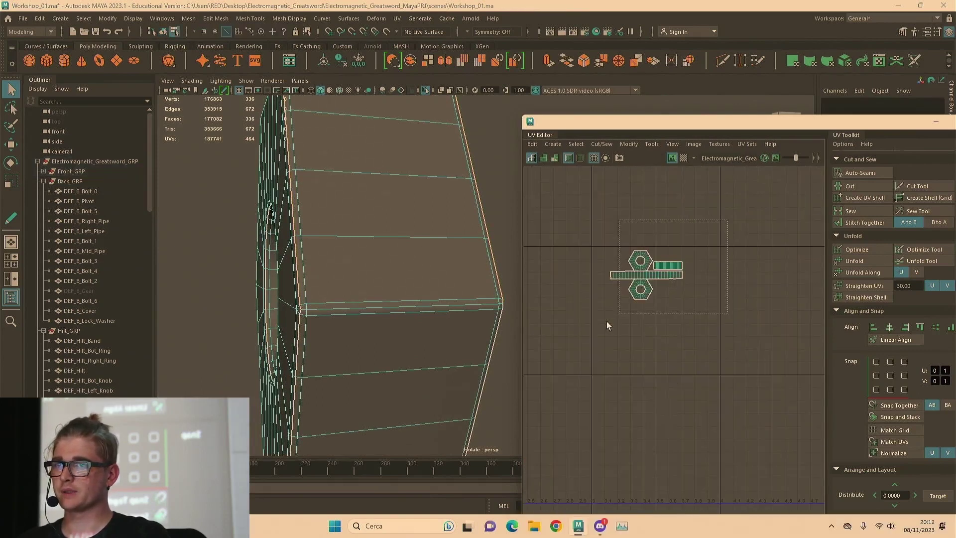
left_click_drag(607, 321, 603, 323)
scroll(645, 272, "up", 5)
scroll(429, 261, "down", 5)
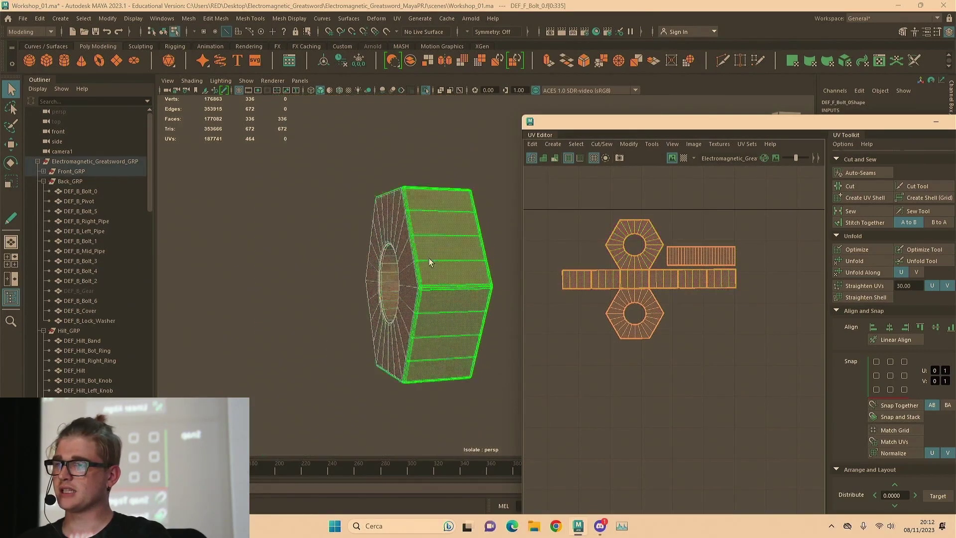
left_click_drag(429, 260, 358, 259, "alt")
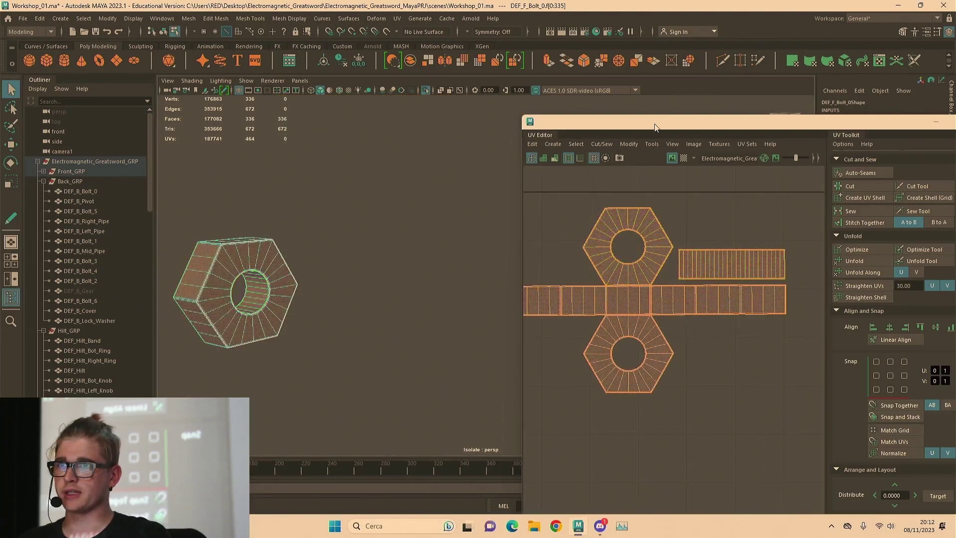
double_click(654, 122)
middle_click_drag(530, 236, 553, 335, "alt")
scroll(552, 335, "down", 2)
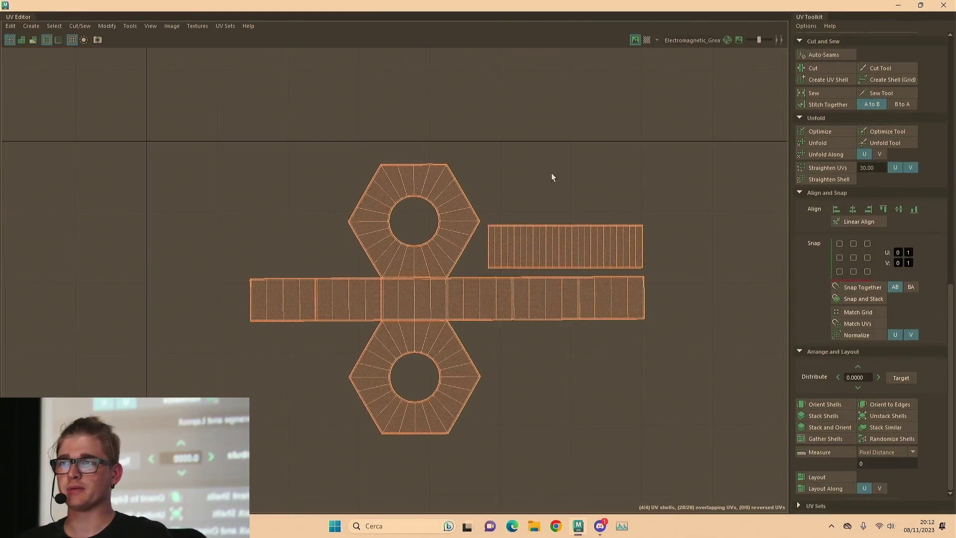
Select the edges where the upper hexagon meets the side strip and apply a UV cut to them
left_click(571, 160)
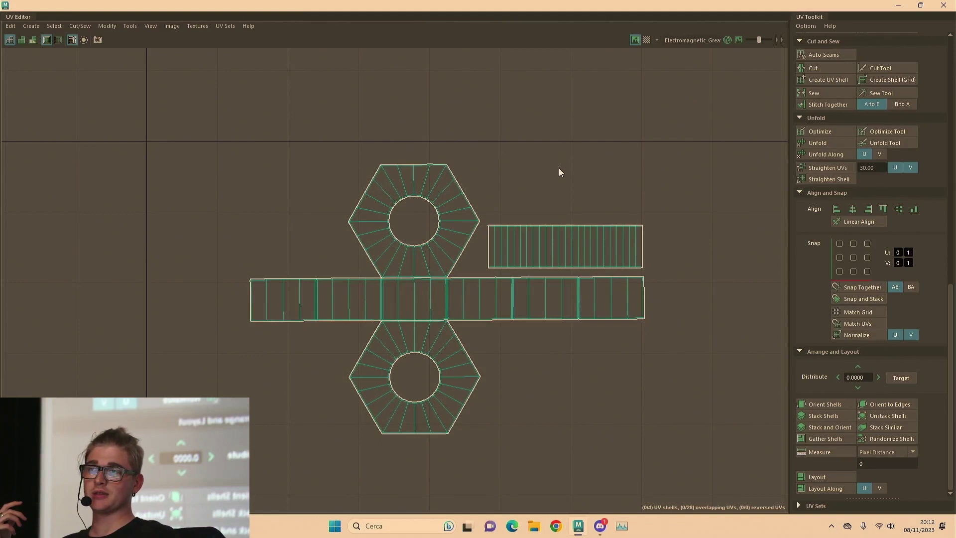
scroll(505, 283, "up", 2)
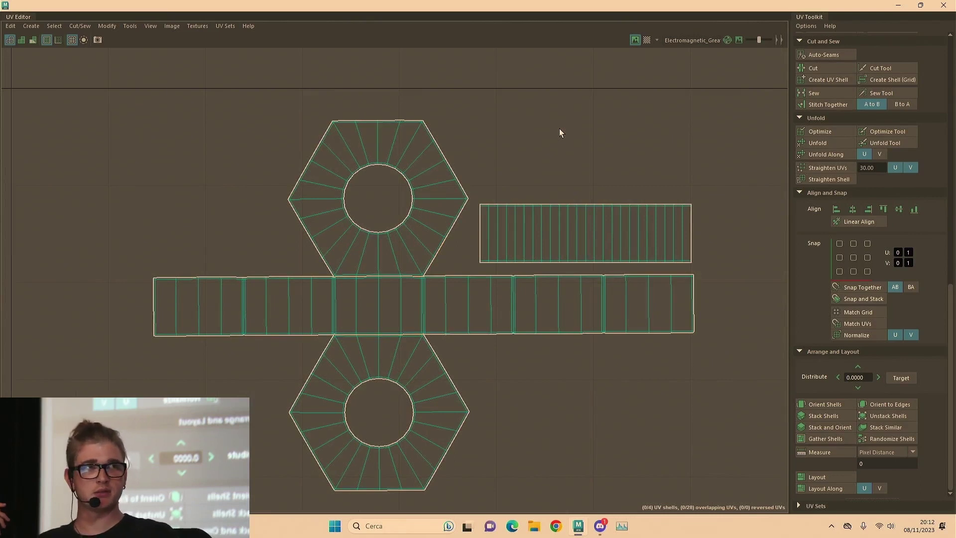
scroll(403, 276, "up", 4)
left_click(481, 274)
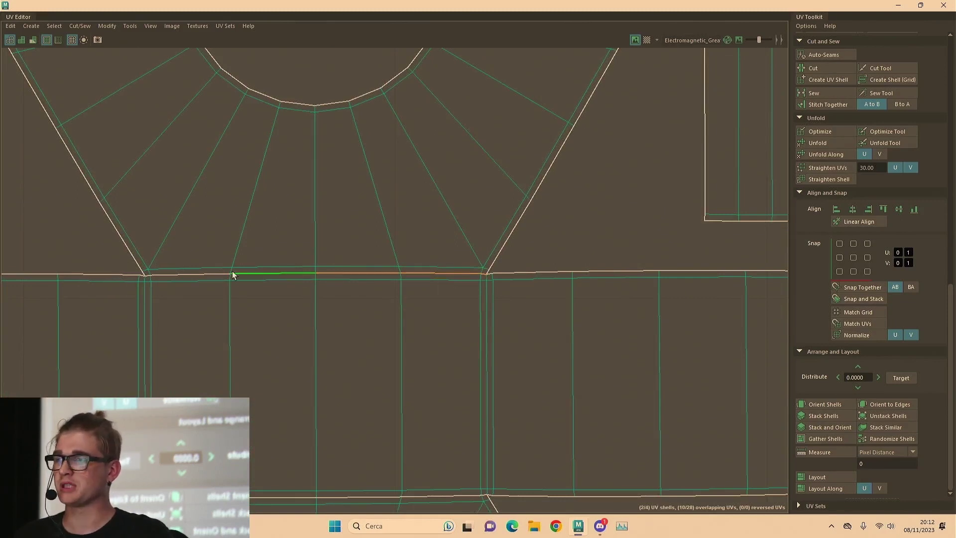
scroll(425, 255, "down", 6)
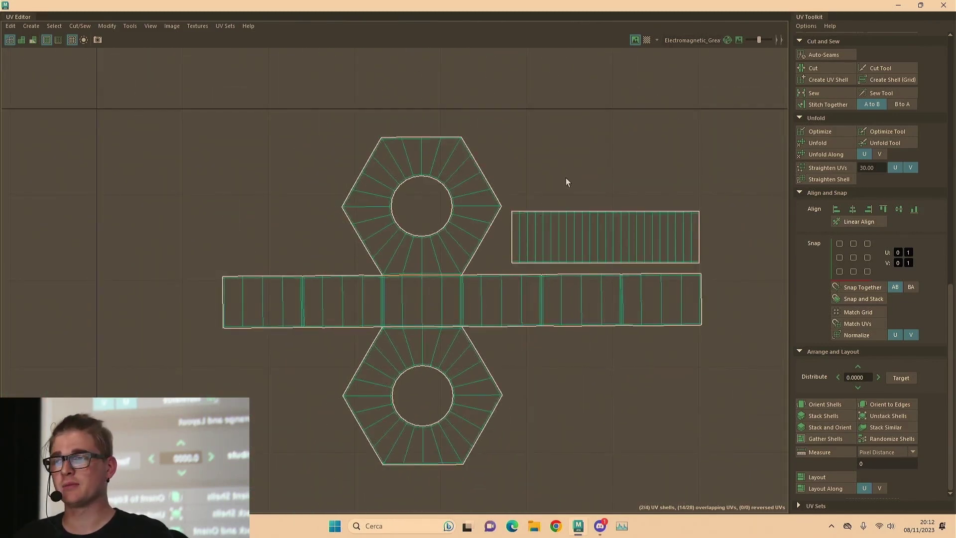
scroll(455, 267, "up", 3)
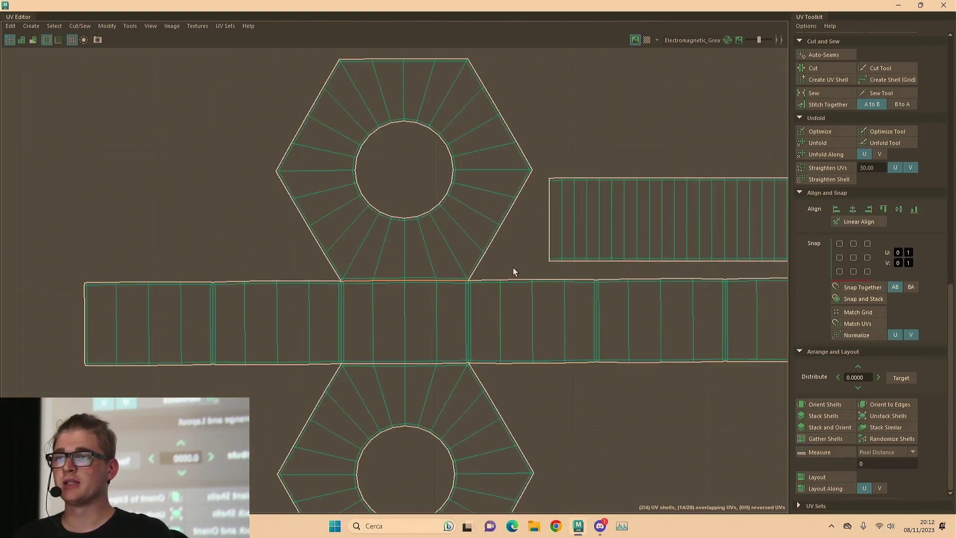
right_click_drag(586, 126, 551, 141, "shift")
Select the bolt's long side strip as a UV shell and move it away from between the two hexagon shells
scroll(394, 346, "up", 3)
right_click(244, 230)
left_click(201, 216)
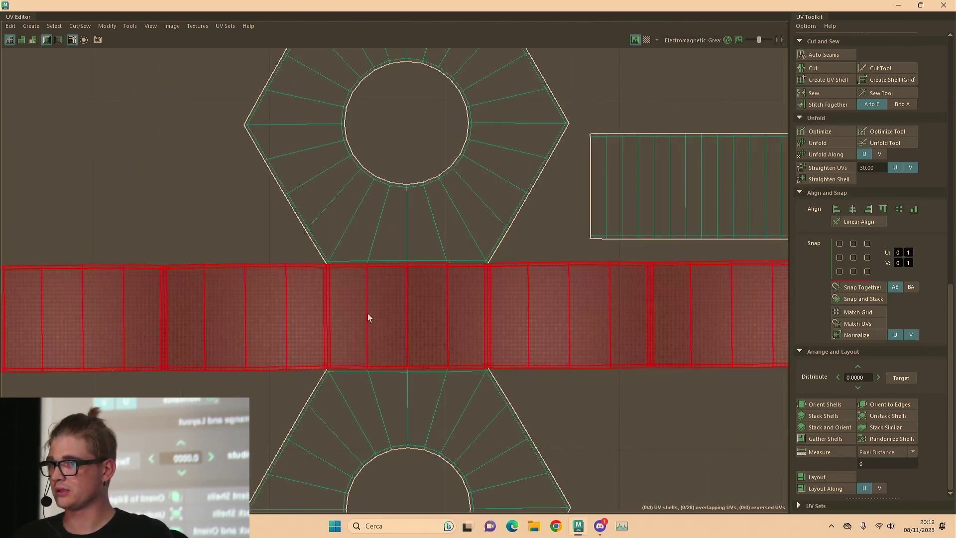
left_click(368, 312)
scroll(507, 278, "down", 2)
scroll(514, 316, "down", 2)
left_click(517, 319)
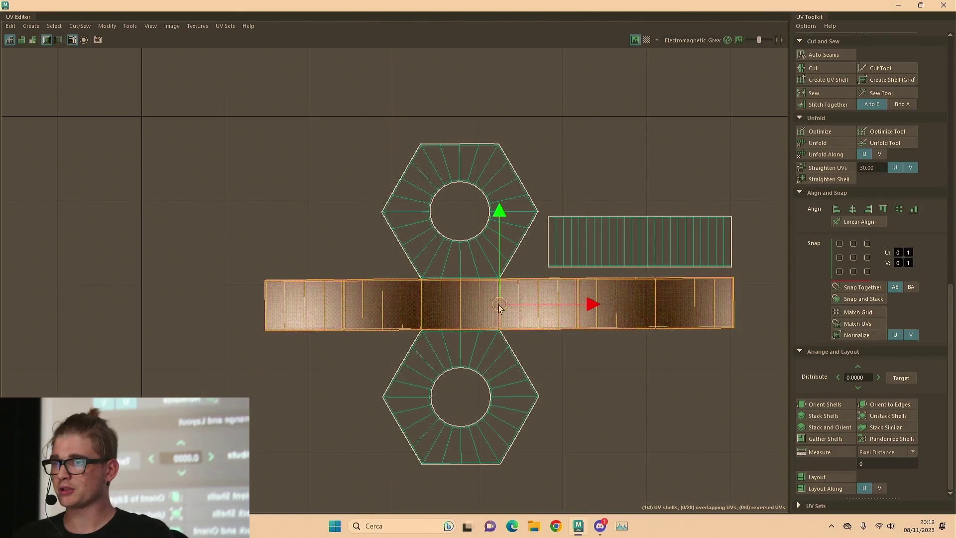
left_click_drag(500, 307, 165, 209)
middle_click_drag(254, 126, 428, 152, "alt")
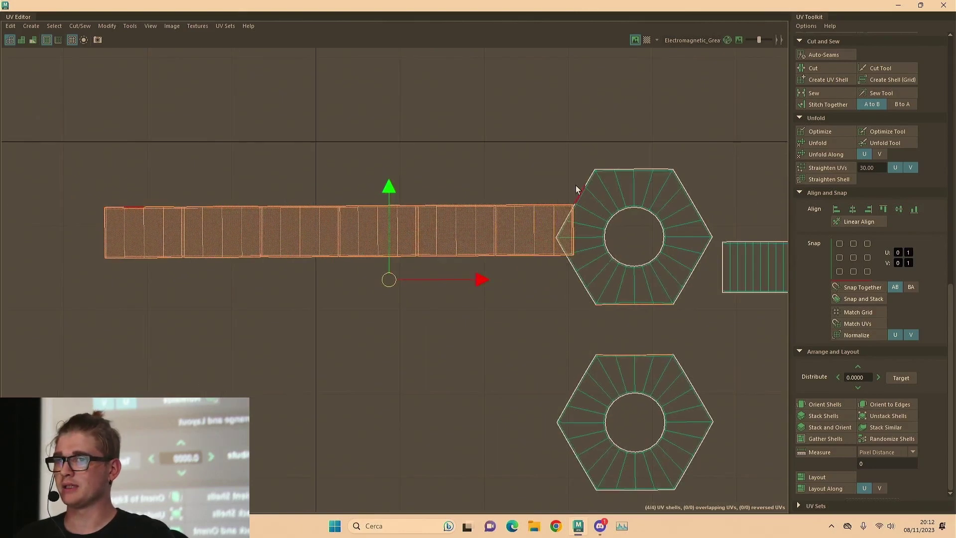
Sew the upper hexagon's outline edges to the side strip and unfold the combined shell
left_click(576, 189, "shift")
scroll(667, 137, "up", 3)
right_click_drag(499, 105, 405, 127, "shift")
scroll(465, 163, "down", 2)
left_click(366, 244)
right_click_drag(618, 134, 435, 130, "shift")
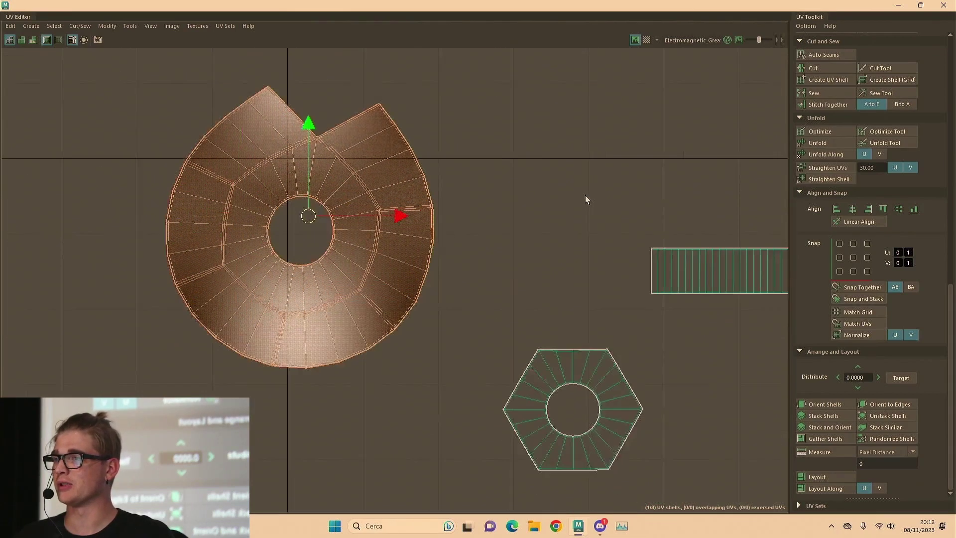
Display the checker map behind the bolt's unfolded UV shells
left_click(519, 152)
left_click(368, 192)
left_click(646, 40)
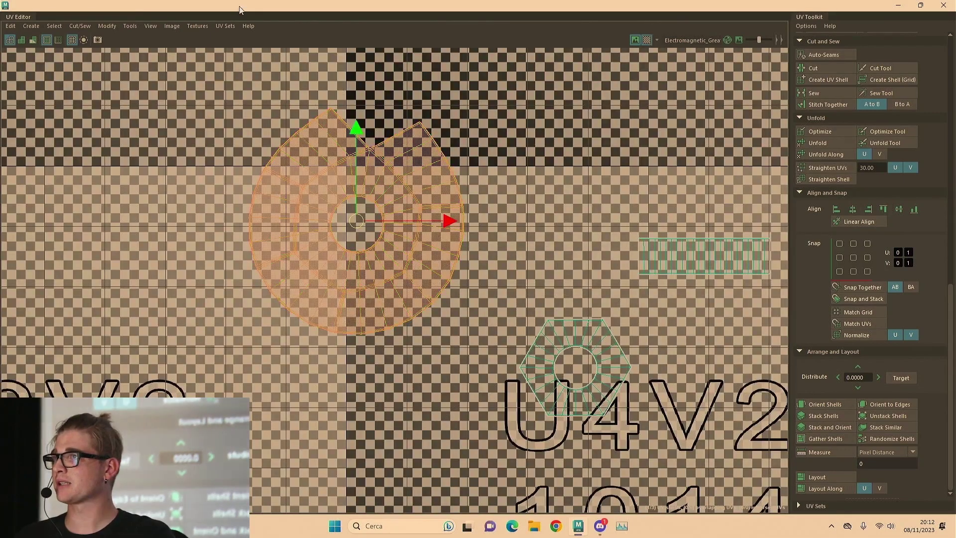
Examine the checker pattern on the bolt's side faces in the 3D view for distortion
left_click_drag(241, 7, 733, 272)
middle_click_drag(401, 261, 573, 224, "alt")
left_click_drag(572, 224, 594, 238, "alt")
scroll(524, 209, "up", 2)
middle_click_drag(594, 238, 462, 182, "alt")
left_click_drag(463, 181, 560, 208, "alt")
right_click_drag(535, 202, 648, 204, "alt")
key("F8")
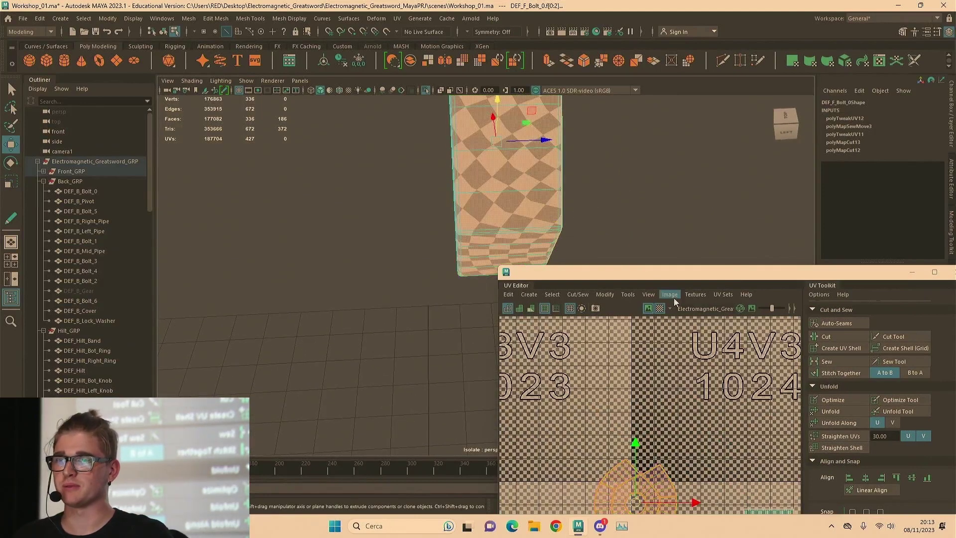
Move the large fan-shaped shell into the U4V2 tile, just below the thin strip and beside the regular hexagon shell
double_click(678, 272)
scroll(485, 244, "down", 3)
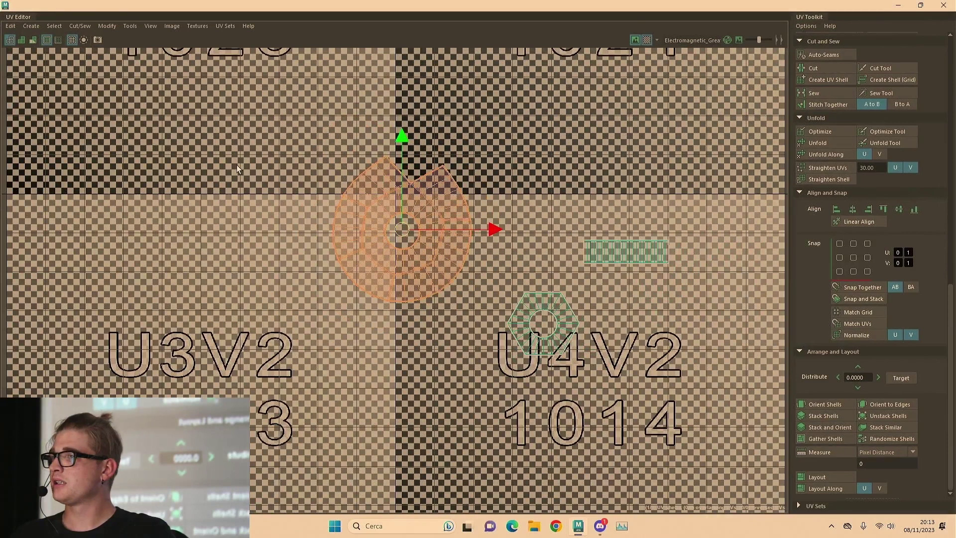
left_click_drag(406, 230, 713, 322)
scroll(563, 308, "up", 2)
middle_click_drag(544, 259, 328, 218, "alt")
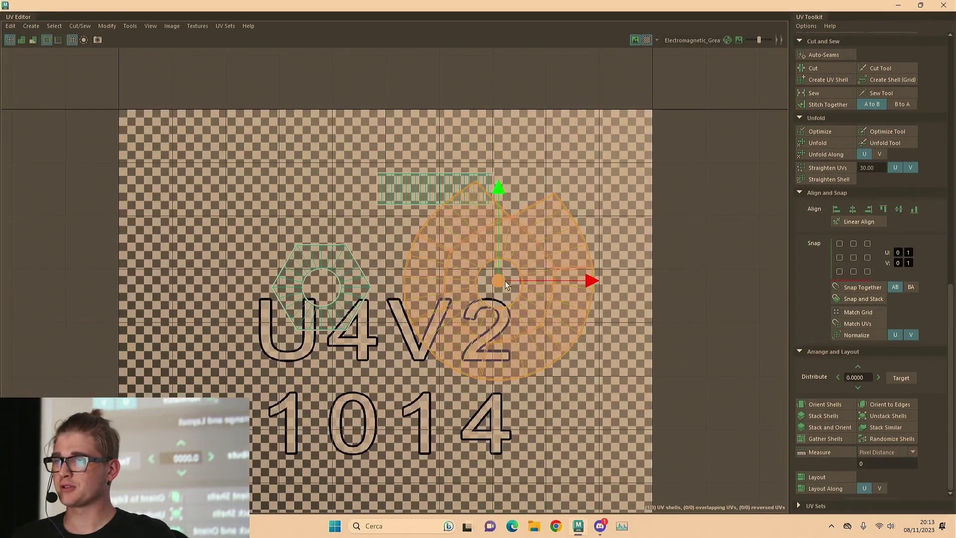
left_click_drag(488, 261, 485, 291)
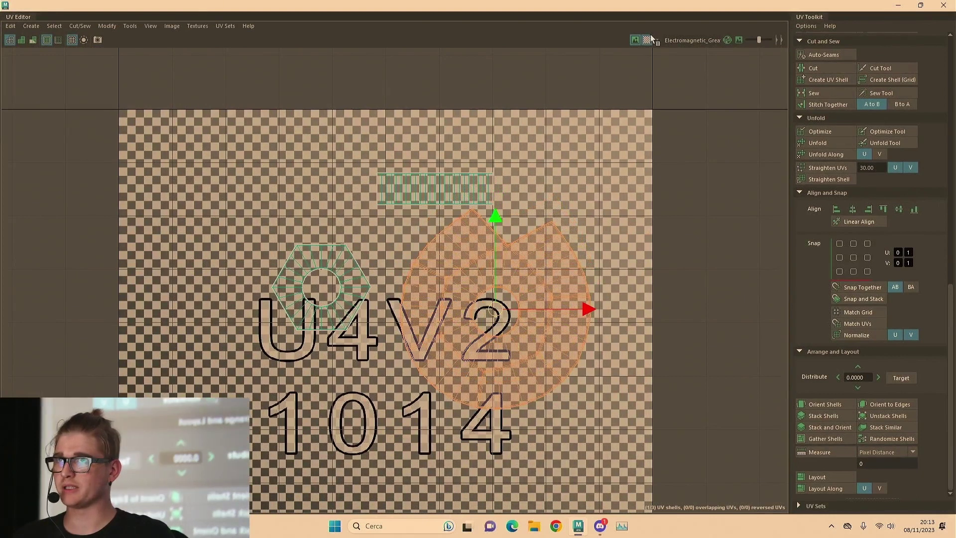
Hide the checker map and cut the UVs along the inner hexagon's outline edges in the fan-shaped shell
left_click(649, 38)
scroll(527, 271, "up", 2)
right_click_drag(535, 164, 529, 134)
scroll(457, 264, "up", 2)
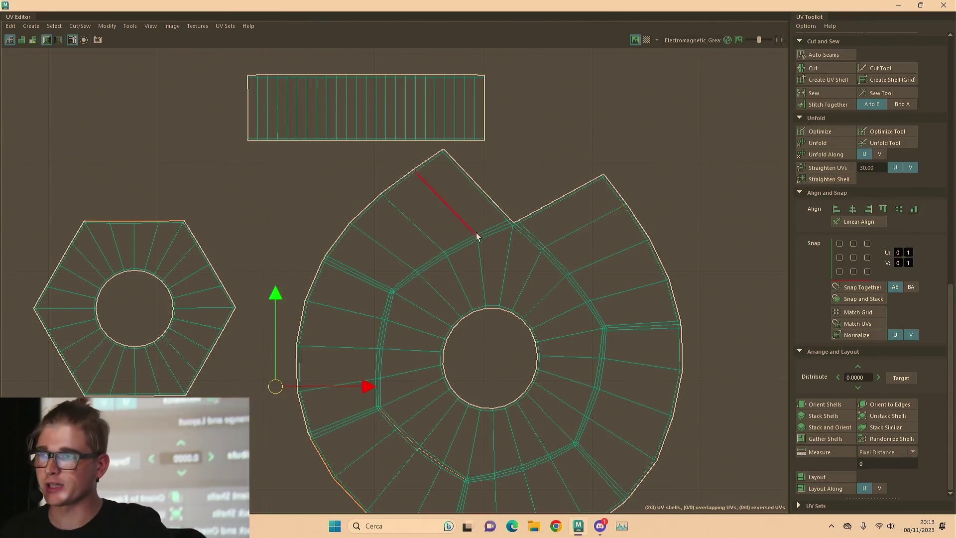
left_click(491, 233)
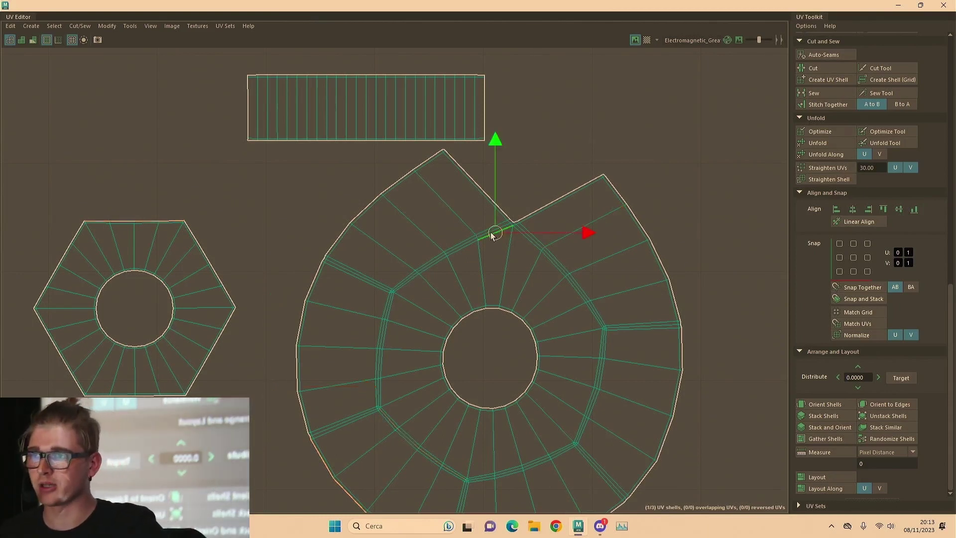
left_click(464, 243)
double_click(527, 234, "shift")
left_click(603, 344, "shift")
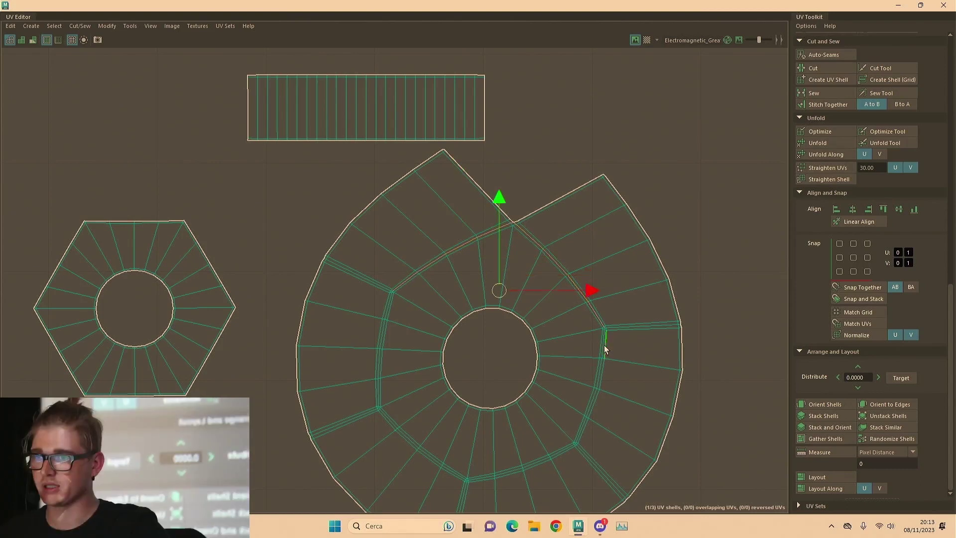
double_click(604, 343, "shift")
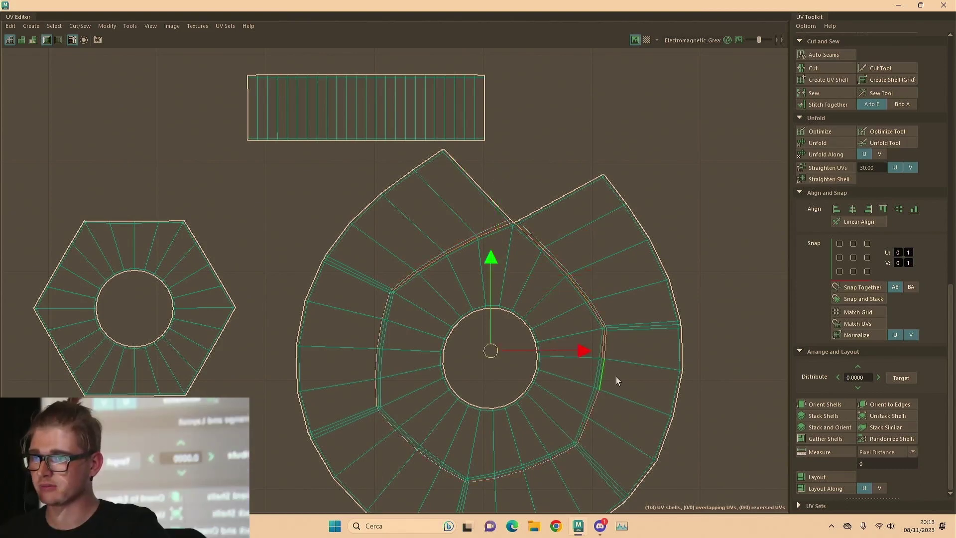
key("ctrl+z")
key("ctrl+z")
double_click(603, 351, "shift")
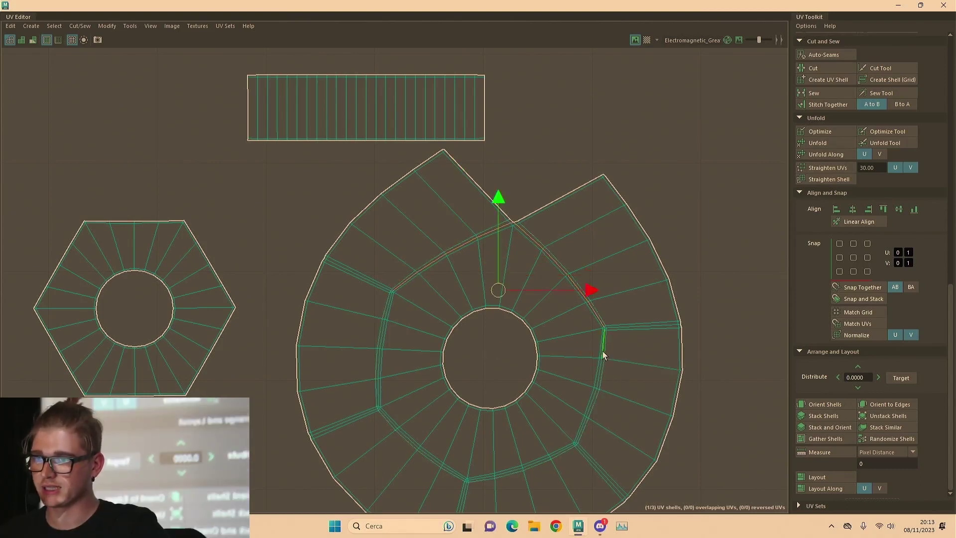
left_click(563, 449, "shift")
left_click(446, 466, "shift")
right_click_drag(298, 186, 244, 177, "shift")
Pull the outer ring shell off the hexagon, unfold it into a straight strip and move it clear of the other shells
left_click(446, 241)
scroll(492, 243, "down", 2)
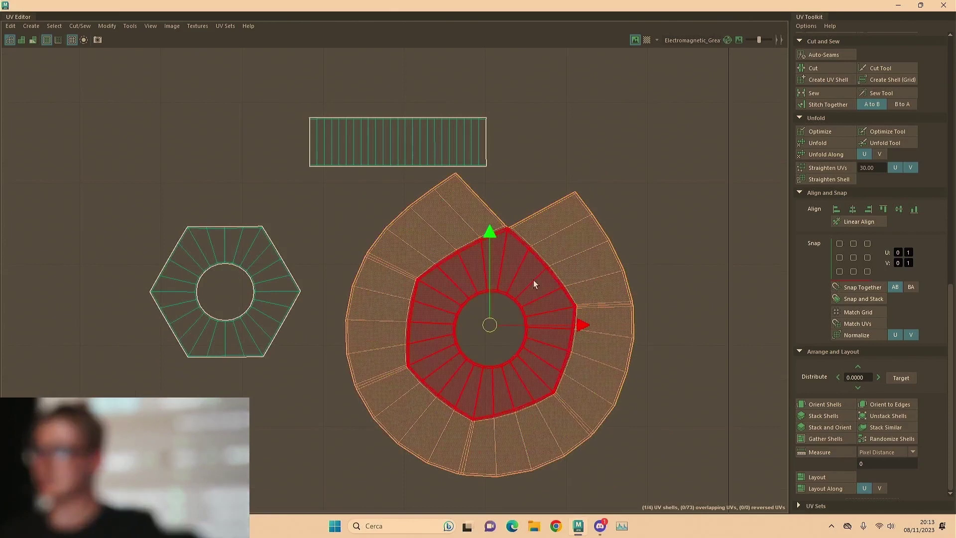
left_click_drag(490, 325, 644, 286)
right_click_drag(580, 103, 404, 100, "shift")
scroll(453, 167, "down", 2)
left_click_drag(585, 249, 674, 156)
middle_click_drag(601, 170, 502, 245, "alt")
Select the unfolded strip, display the checker map and examine its pattern on the bolt's outer side faces
left_click(499, 131)
scroll(480, 197, "up", 2)
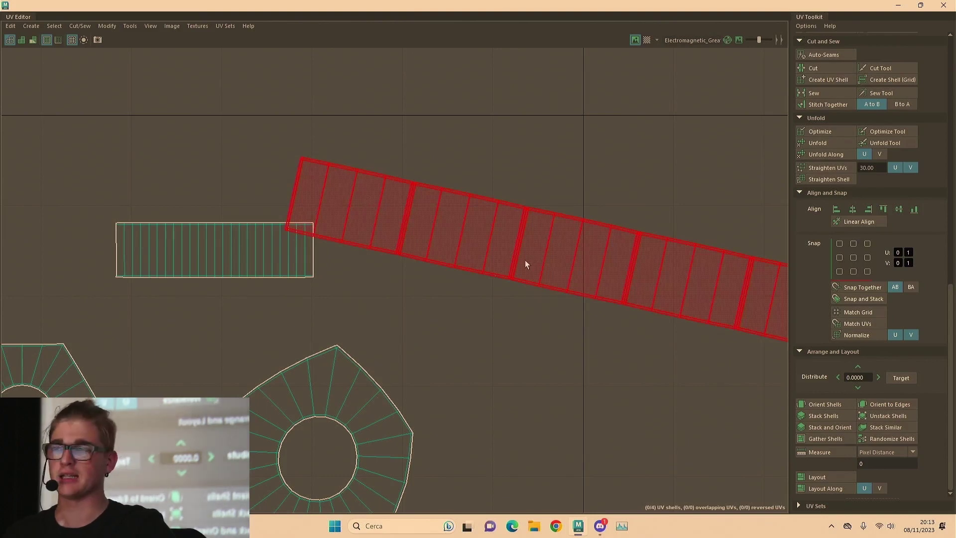
left_click(491, 230)
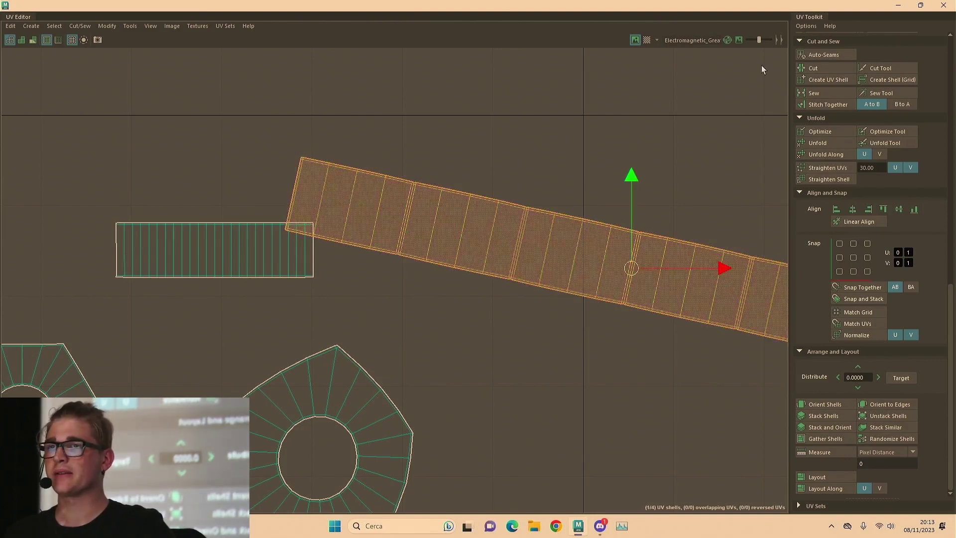
left_click(647, 39)
left_click_drag(796, 5, 813, 182)
left_click_drag(490, 205, 544, 183, "alt")
middle_click_drag(544, 183, 453, 381, "alt")
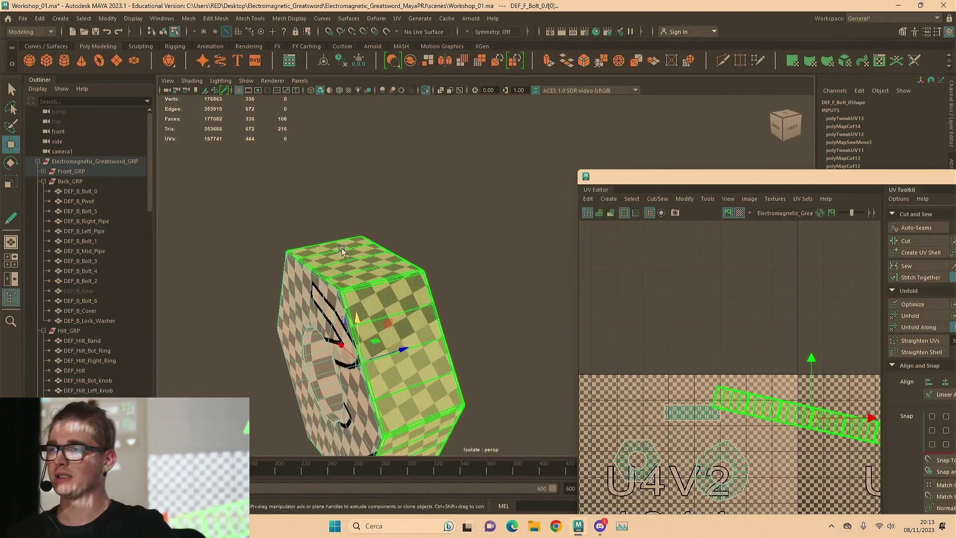
left_click_drag(443, 402, 507, 321, "alt")
Place the UV Editor next to the bolt and hide the checker map
left_click_drag(714, 178, 547, 111)
scroll(595, 244, "down", 3)
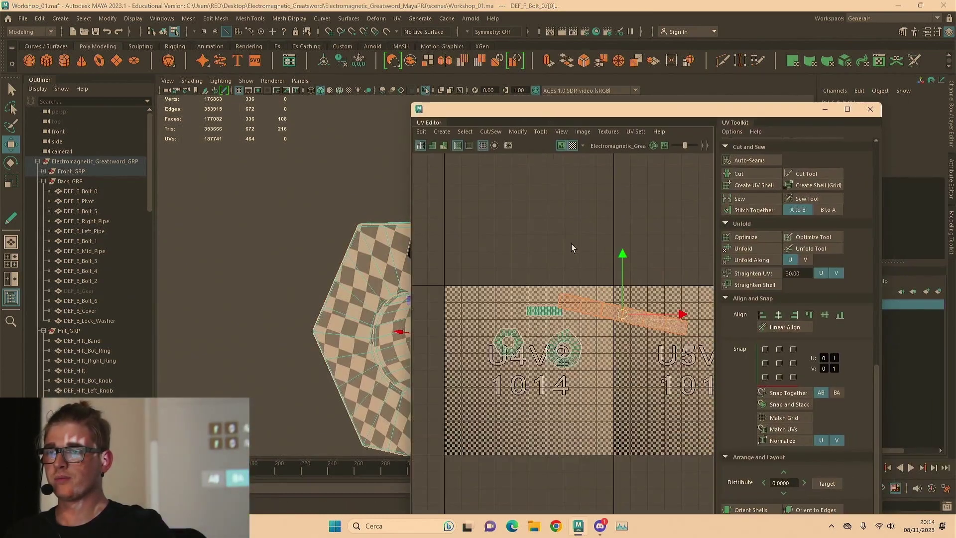
left_click(575, 147)
scroll(577, 286, "up", 3)
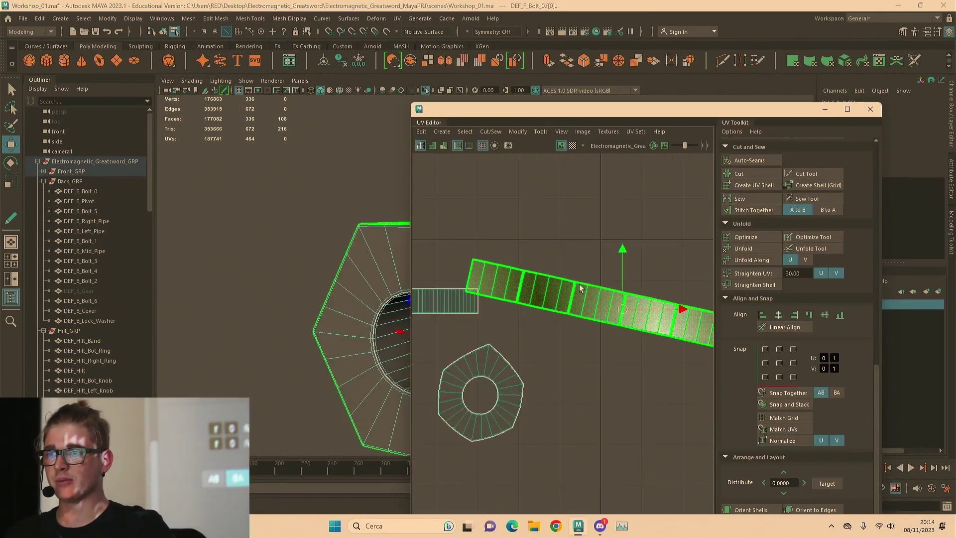
Unfold the distorted hexagon shell to restore its regular shape
right_click_drag(578, 231, 578, 200)
scroll(613, 277, "down", 2)
scroll(615, 280, "up", 5)
scroll(629, 277, "down", 4)
scroll(561, 363, "up", 3)
middle_click_drag(525, 346, 613, 331, "alt")
left_click(520, 259)
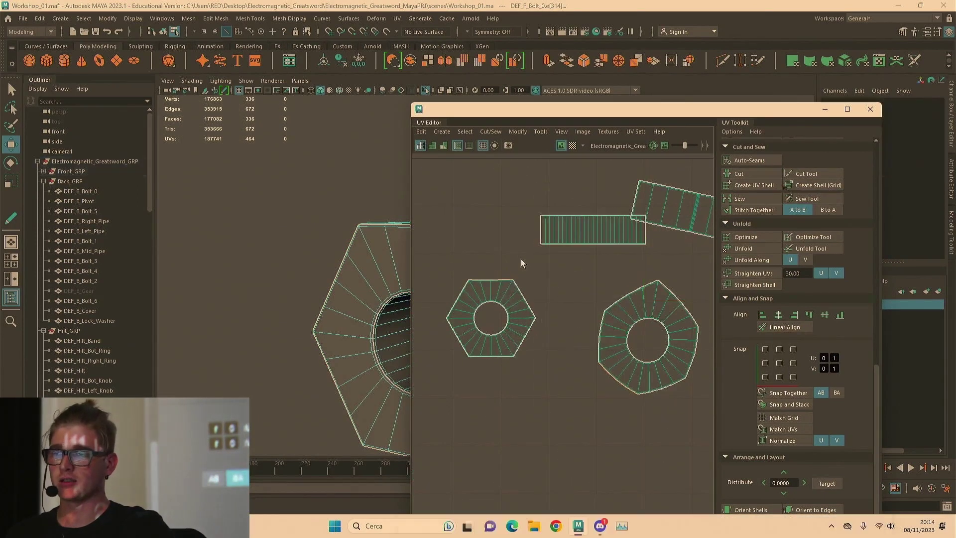
left_click(608, 313)
right_click_drag(533, 241, 448, 238, "shift")
left_click(488, 231)
middle_click_drag(603, 307, 524, 268, "alt")
right_click_drag(577, 279, 501, 279, "alt")
middle_click_drag(643, 245, 580, 273, "alt")
right_click_drag(579, 294, 497, 292, "alt")
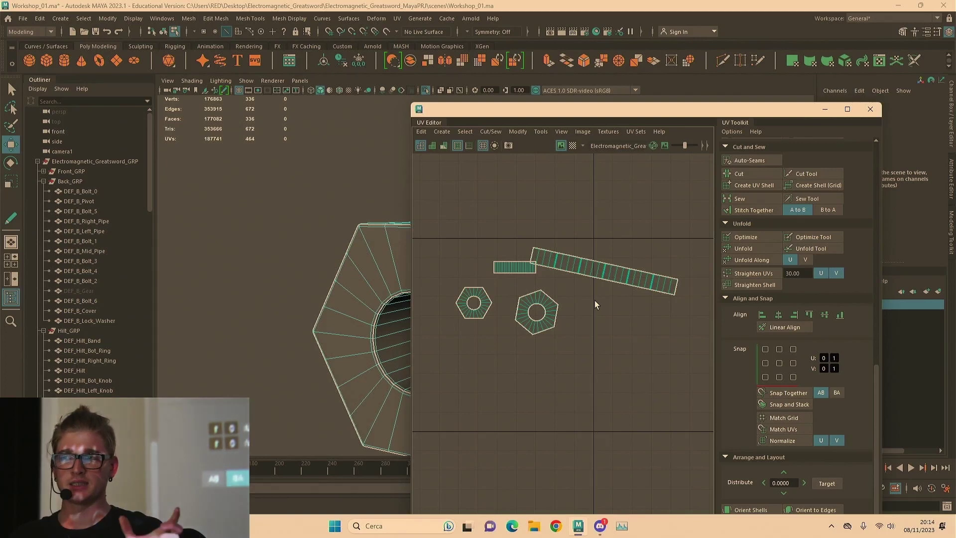
Select the two hexagon shells in turn and examine which bolt faces each one covers
left_click(534, 310)
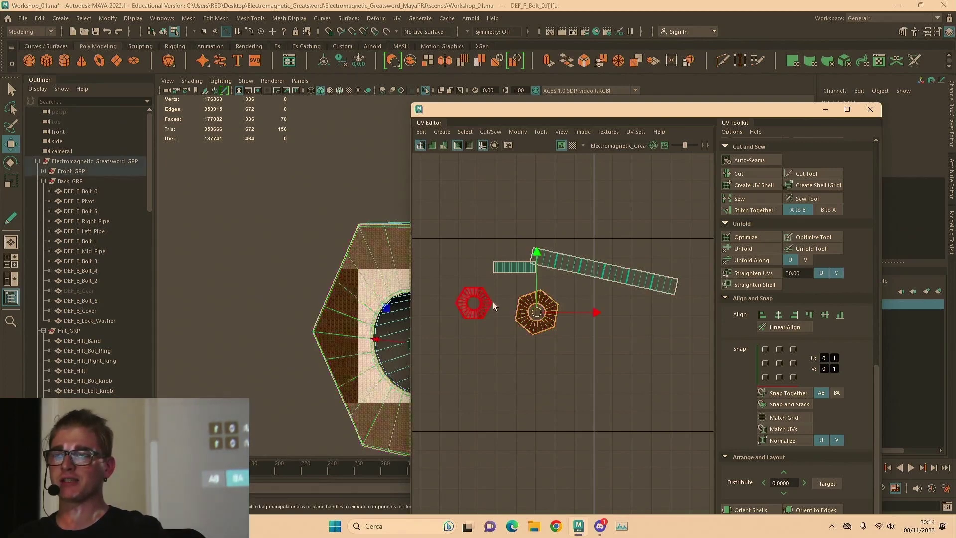
left_click(485, 302)
left_click_drag(302, 238, 324, 245, "alt")
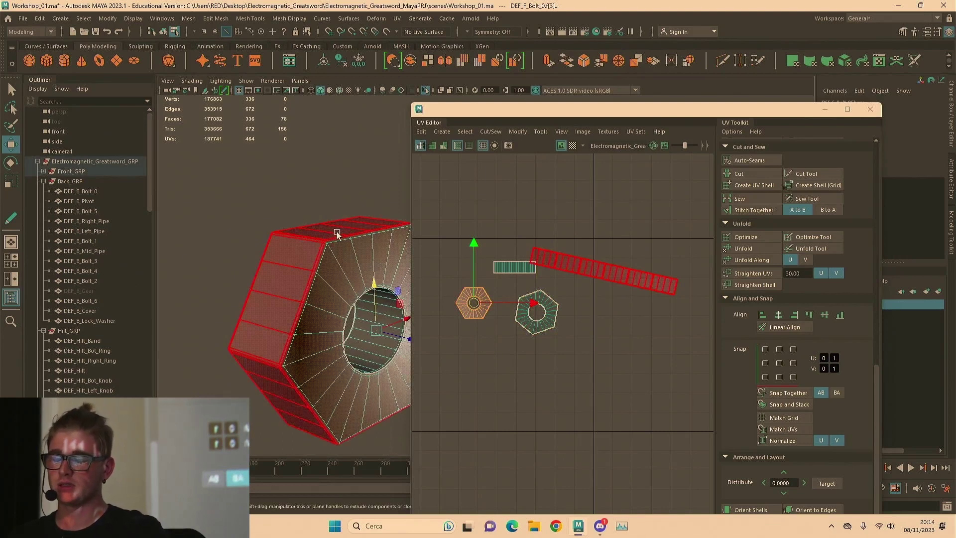
scroll(343, 239, "up", 3)
scroll(558, 249, "up", 2)
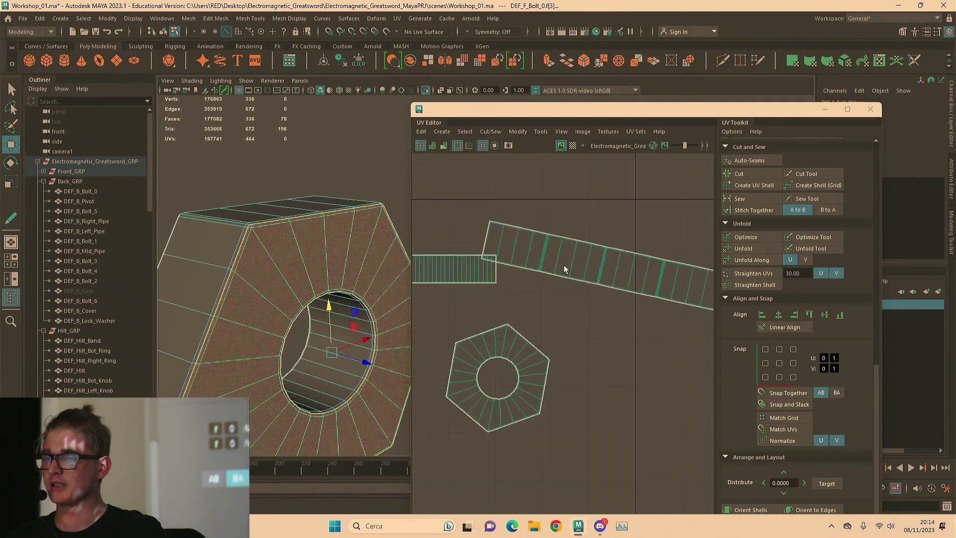
right_click(499, 189)
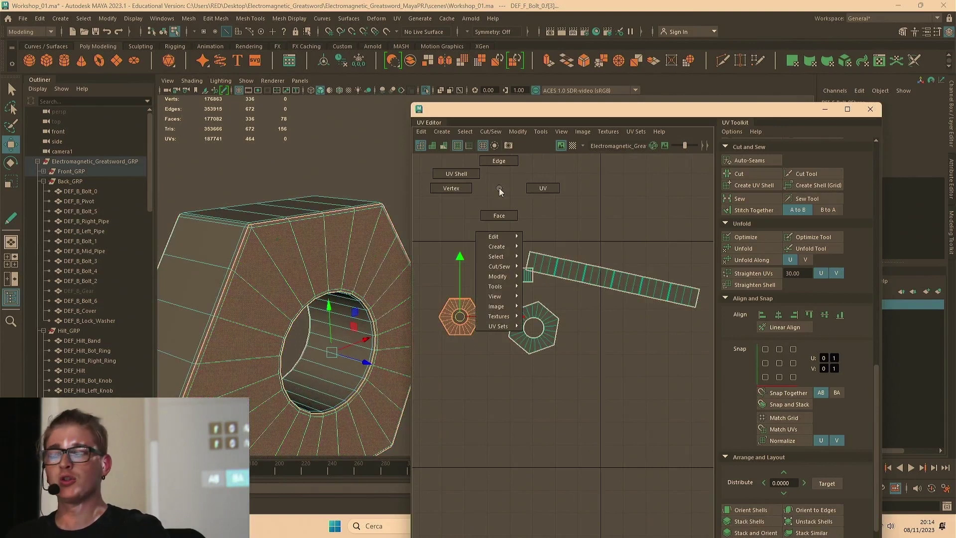
right_click_drag(499, 192, 534, 208)
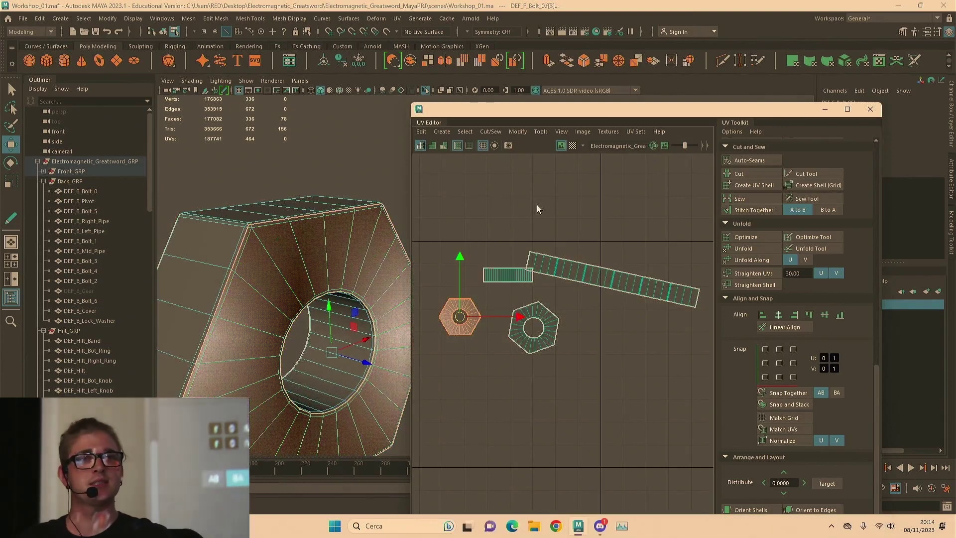
Move the UV Editor aside and bring the whole bolt into the 3D view
left_click_drag(215, 185, 358, 250, "alt")
middle_click_drag(357, 246, 236, 195, "alt")
right_click_drag(235, 194, 345, 263, "alt")
left_click_drag(346, 263, 324, 226, "alt")
key("a")
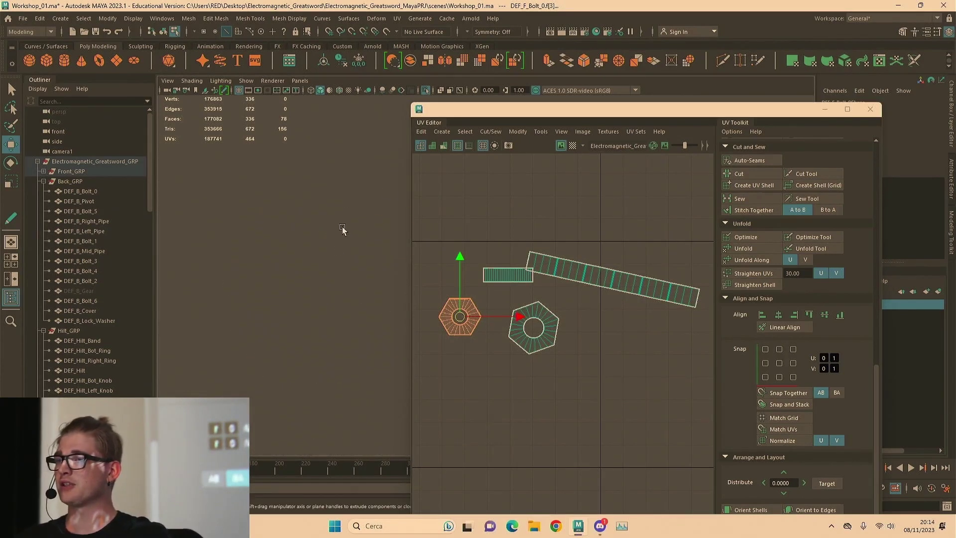
left_click_drag(465, 111, 694, 189)
right_click_drag(324, 192, 356, 194, "alt")
left_click_drag(357, 194, 462, 248, "alt")
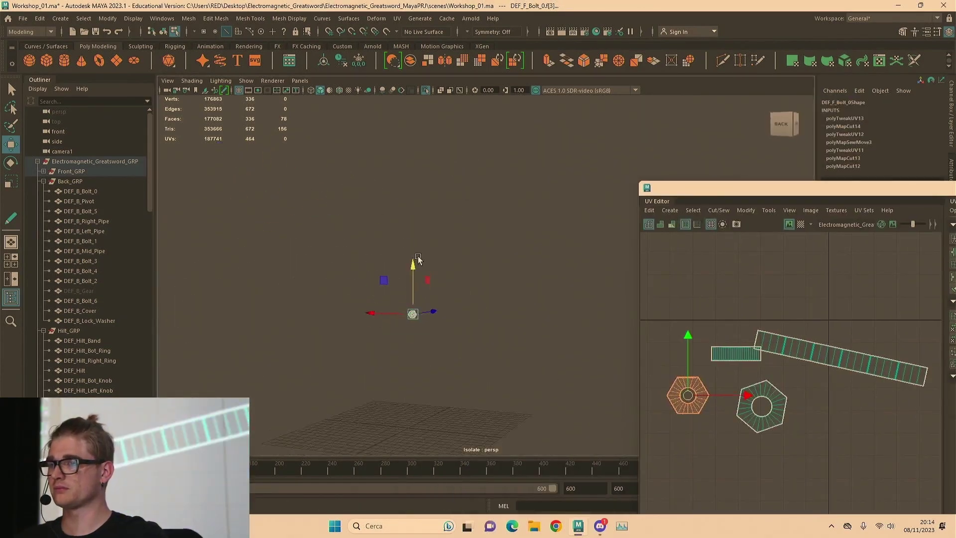
scroll(455, 230, "up", 4)
middle_click_drag(437, 203, 507, 270, "alt")
scroll(508, 271, "up", 2)
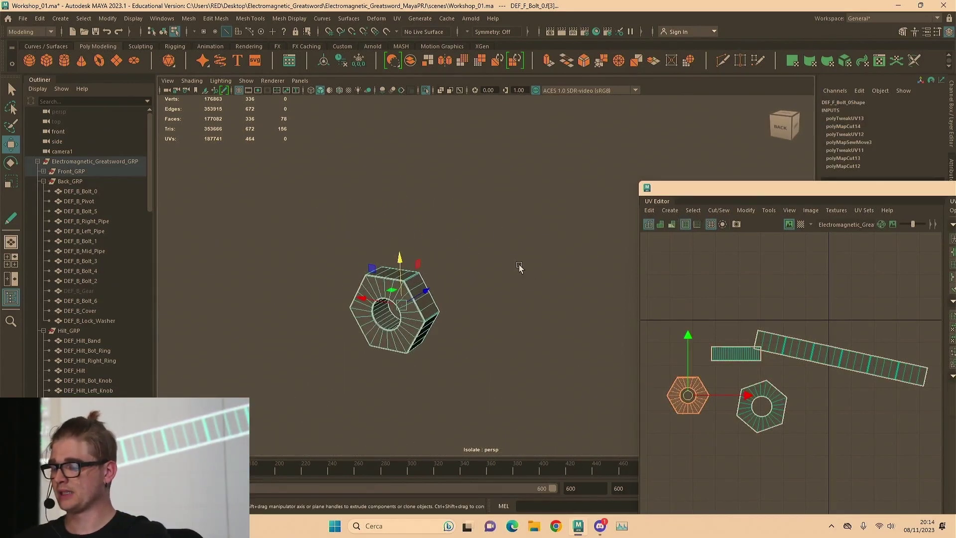
Return to object selection, clear it, then reselect the bolt and switch to its edges
key("q")
key("F8")
mouse_move(491, 223)
left_mouse_down("alt")
mouse_move(469, 224)
mouse_move(488, 232)
left_mouse_up("alt")
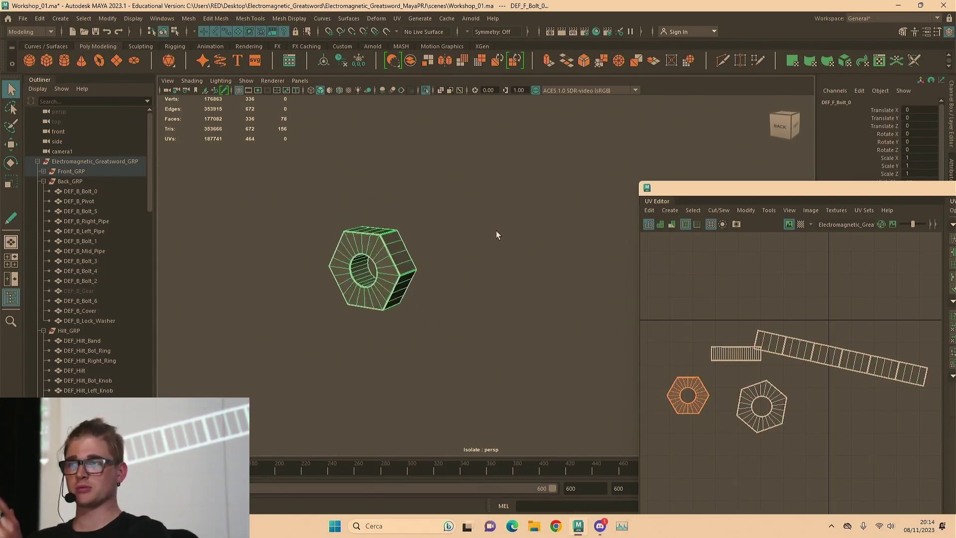
left_click(489, 211)
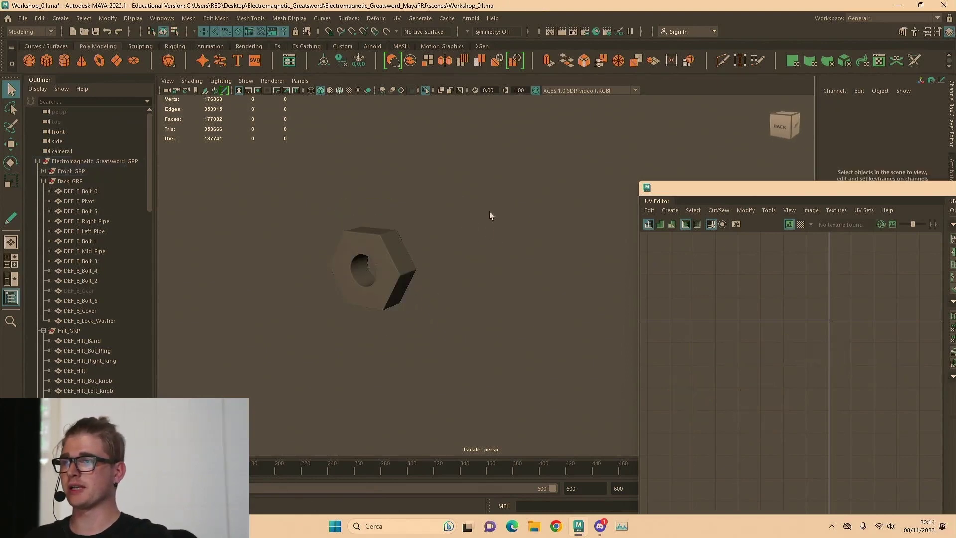
left_click(377, 237)
right_click_drag(467, 184, 461, 164)
middle_click_drag(444, 205, 508, 213, "alt")
right_click_drag(508, 213, 559, 209, "alt")
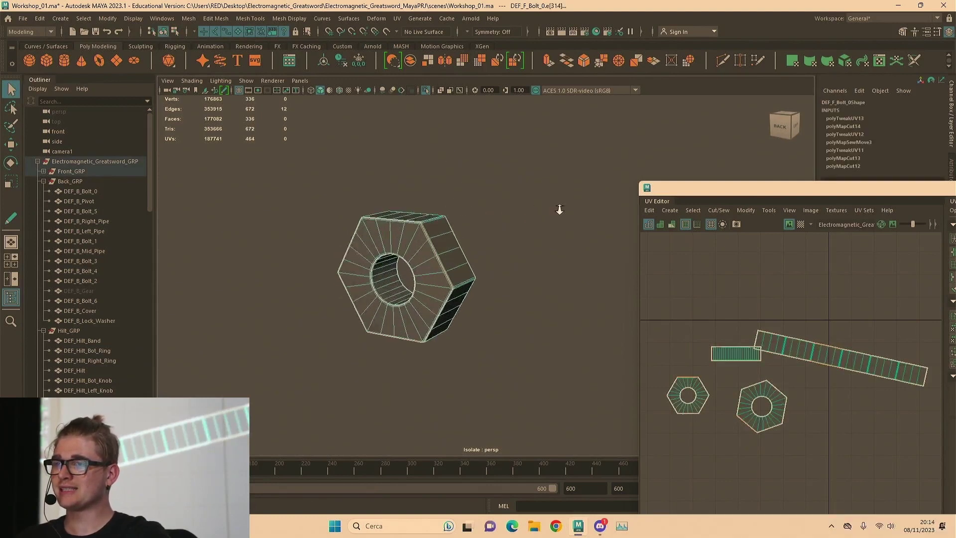
key("f")
middle_click_drag(572, 294, 540, 169, "alt")
right_click_drag(535, 205, 464, 204, "alt")
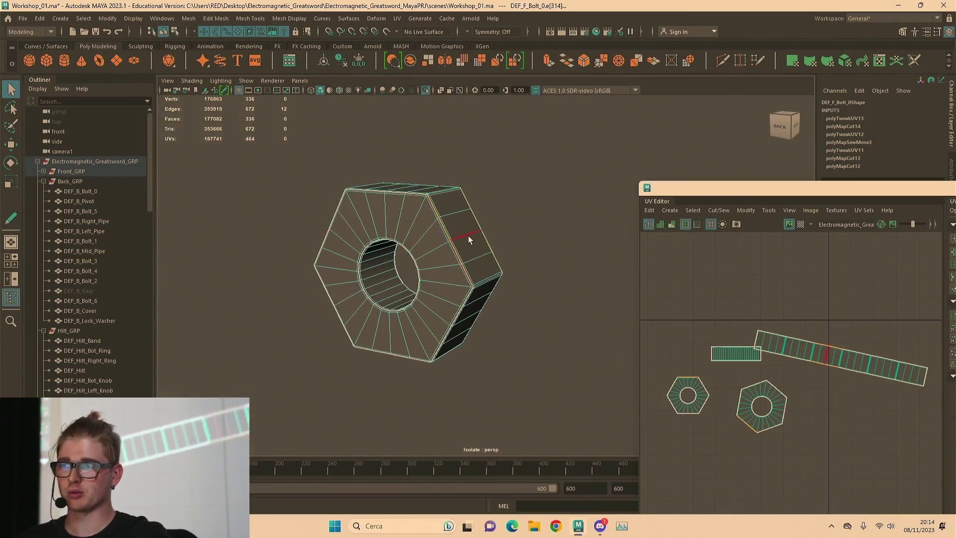
Select the loop of faces around the bolt's outer side, then switch back to edge selection
right_click_drag(518, 186, 519, 216)
left_click(449, 201)
double_click(461, 219, "shift")
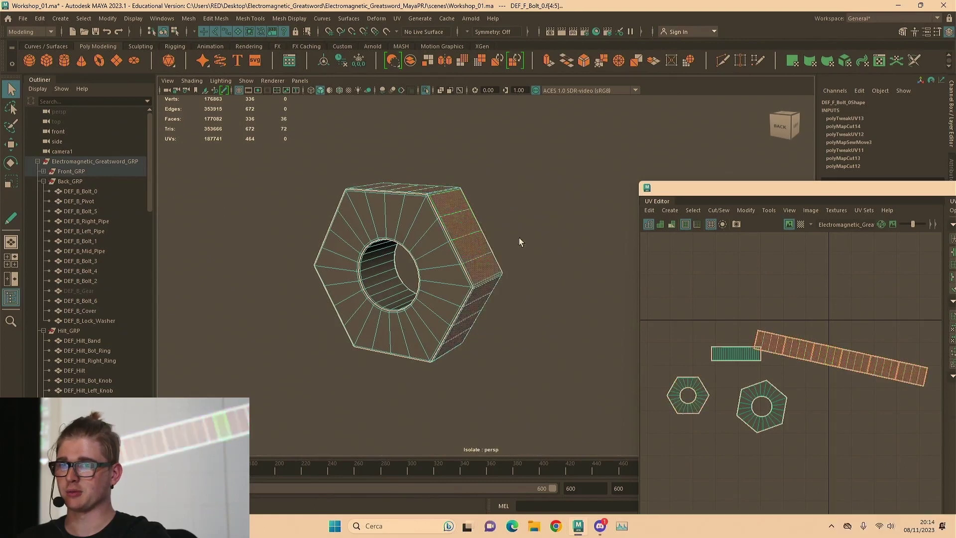
key("F10")
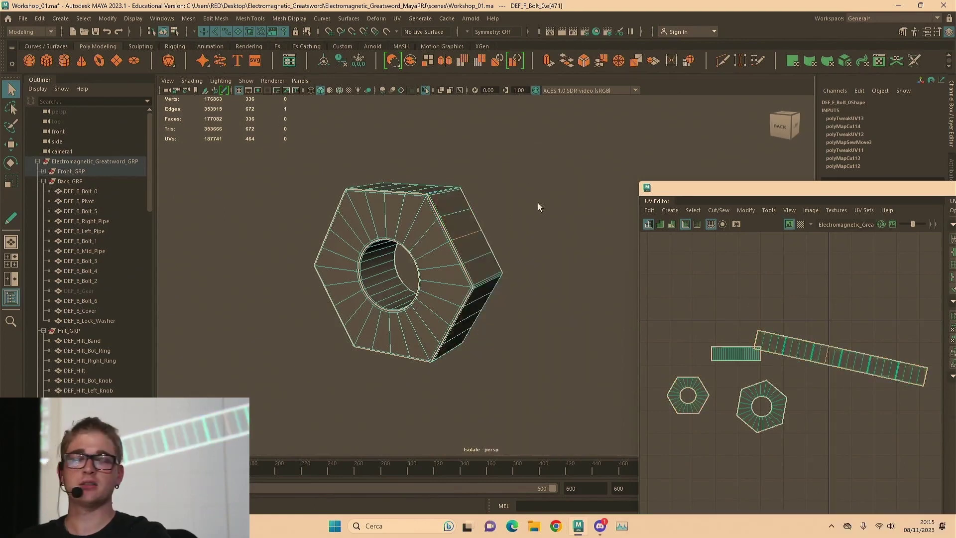
Examine the bolt's bevelled corners and side edges from several angles
left_click_drag(343, 324, 423, 301, "alt")
middle_click_drag(477, 245, 267, 311, "alt")
left_click_drag(267, 311, 350, 269, "alt")
middle_click_drag(407, 259, 378, 284, "alt")
right_click_drag(414, 273, 513, 220, "alt")
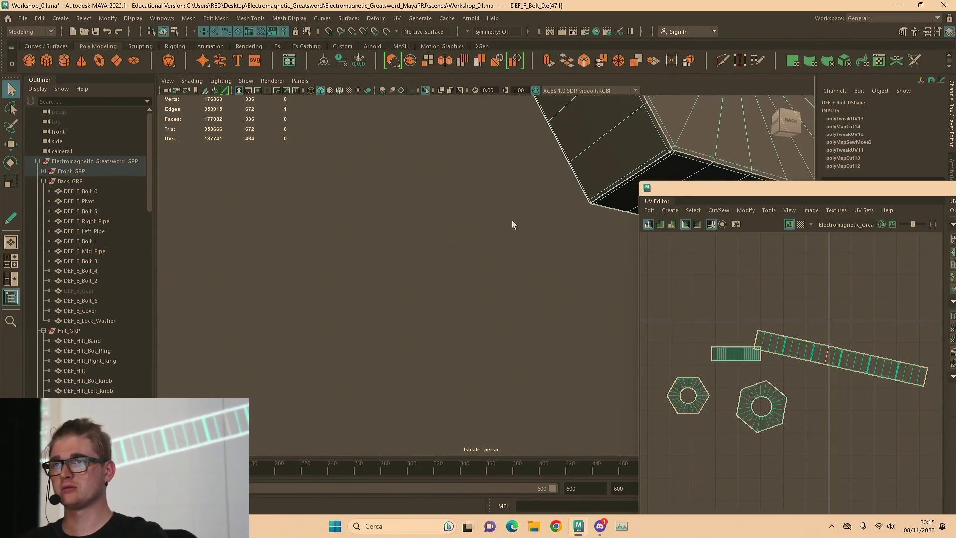
scroll(511, 224, "down", 4)
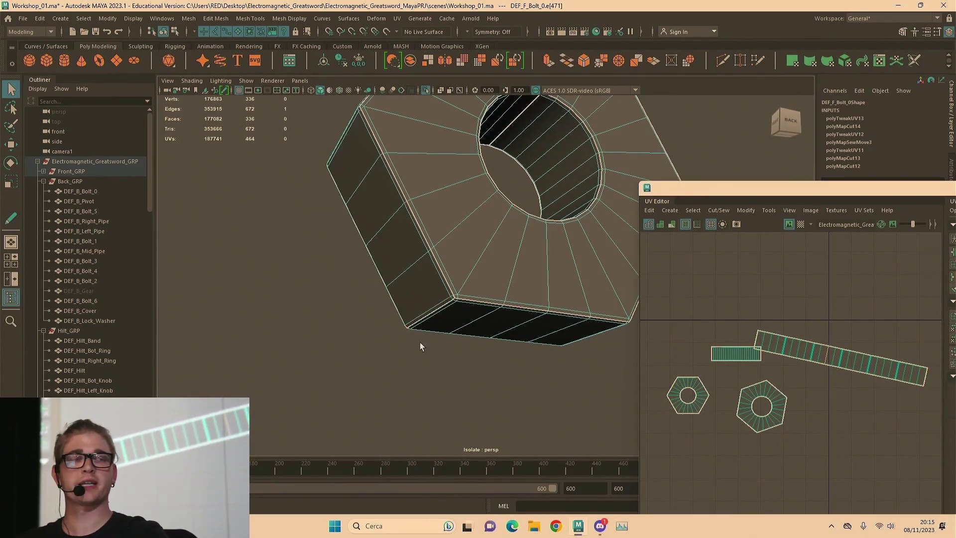
scroll(425, 292, "down", 8)
left_click_drag(425, 294, 348, 321, "alt")
middle_click_drag(349, 321, 555, 253, "alt")
right_click_drag(556, 253, 649, 273, "alt")
left_click_drag(528, 269, 492, 254, "alt")
middle_click_drag(491, 254, 460, 254, "alt")
right_click_drag(460, 254, 717, 253, "alt")
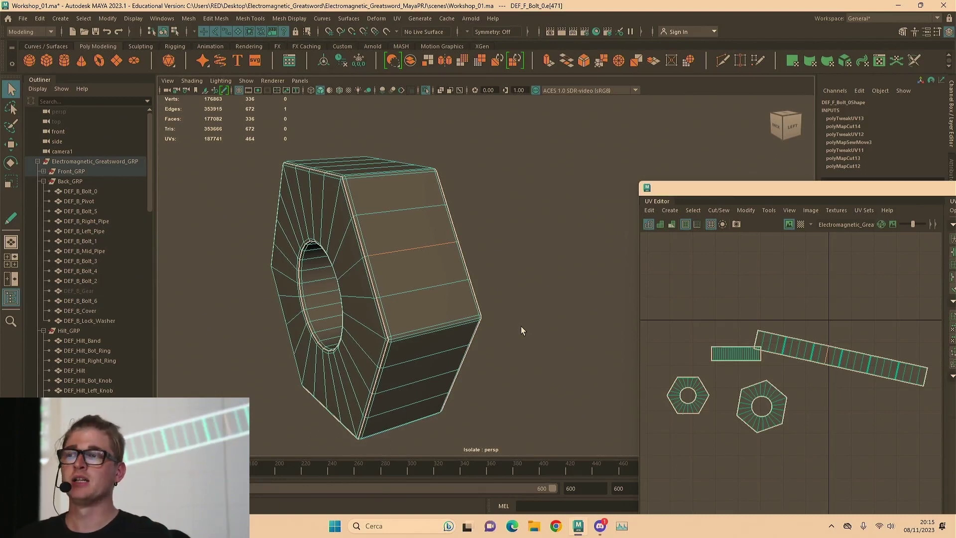
Try deleting an edge loop on the bolt, undo the deletion and clear the selection
right_click_drag(550, 217, 551, 199)
left_click_drag(500, 198, 484, 262, "alt")
double_click(476, 253)
key("ctrl+Delete")
left_click_drag(553, 190, 601, 202, "alt")
key("ctrl+z")
middle_click_drag(546, 214, 487, 234, "alt")
left_click(448, 224)
scroll(453, 240, "down", 4)
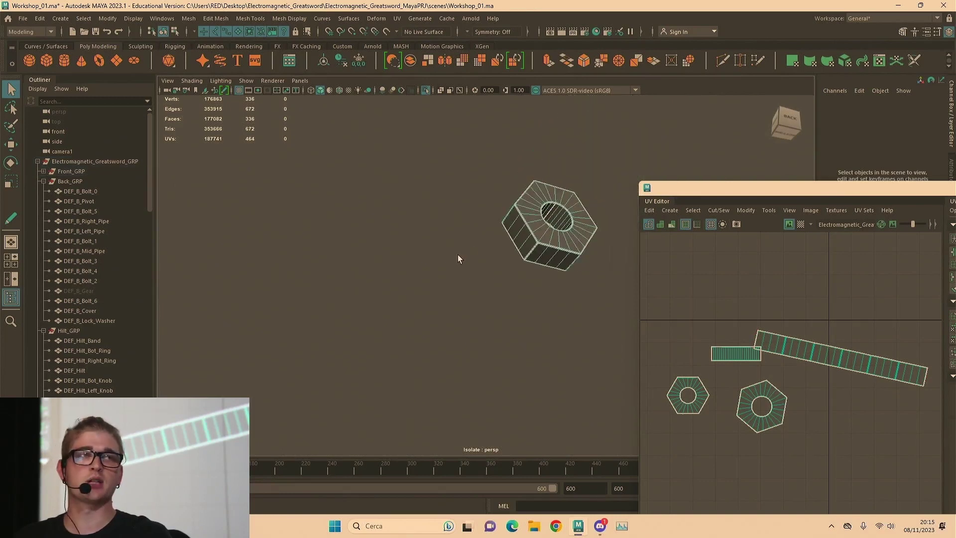
Examine the bolt's hexagonal face and bevelled side edges from several angles, picking an edge along their shared rim
left_click_drag(457, 255, 384, 274, "alt")
middle_click_drag(434, 259, 425, 265, "alt")
left_click_drag(496, 225, 463, 245, "alt")
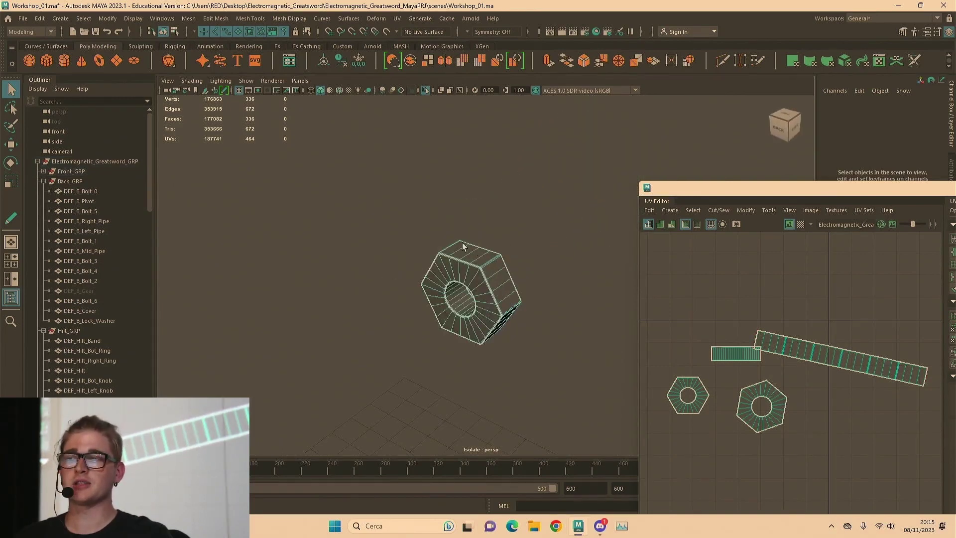
right_click_drag(463, 245, 506, 246, "alt")
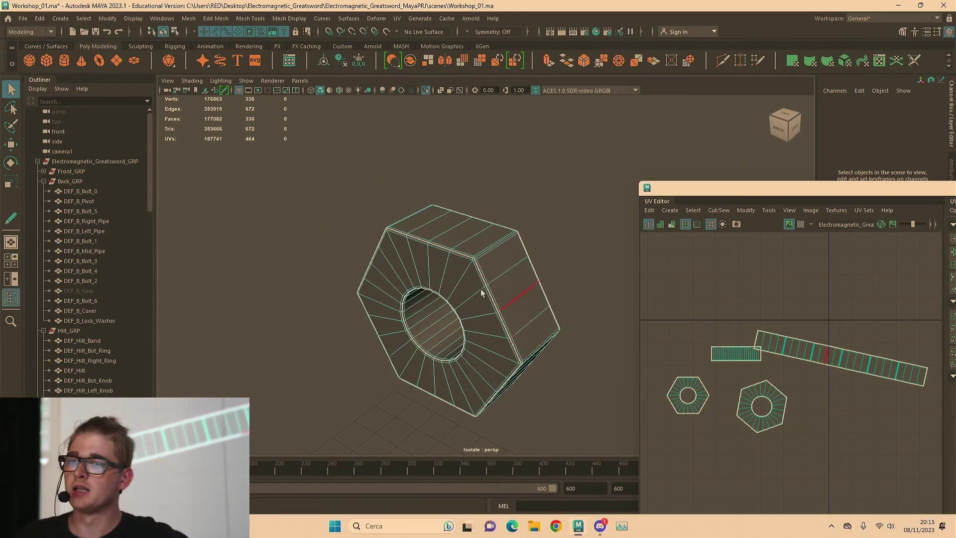
double_click(466, 230)
scroll(467, 232, "up", 2)
left_click(429, 241)
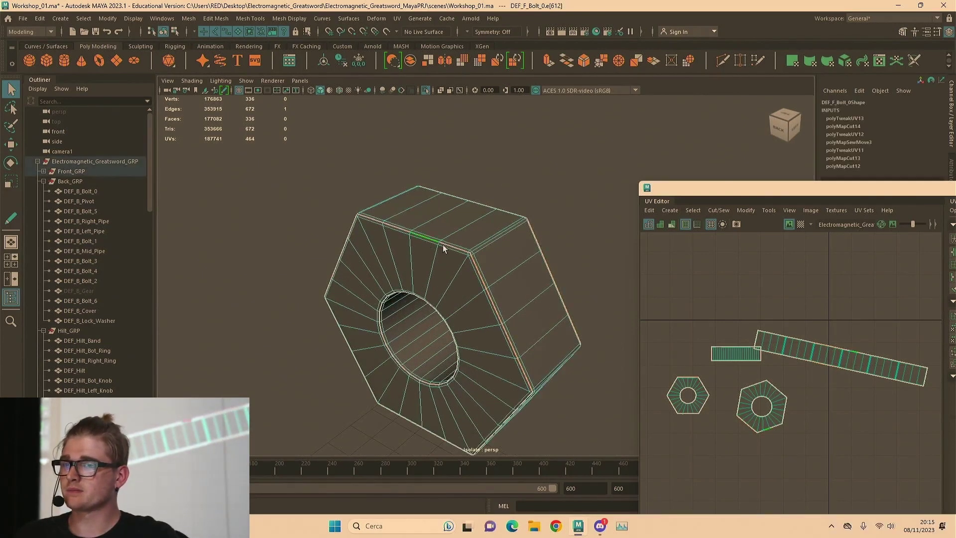
scroll(770, 380, "up", 4)
left_click_drag(459, 256, 535, 239, "alt")
middle_click_drag(536, 239, 457, 188, "alt")
right_click_drag(586, 178, 449, 209, "alt")
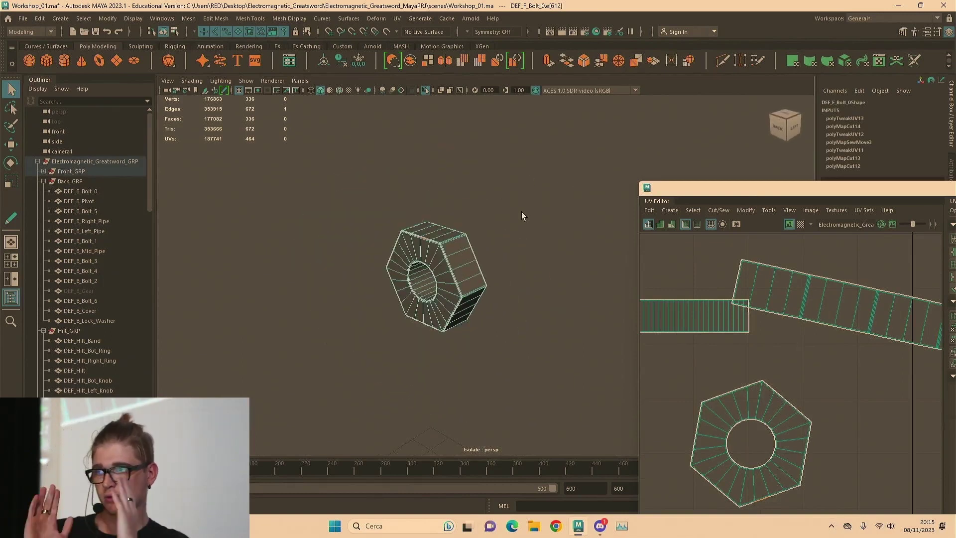
scroll(517, 238, "up", 2)
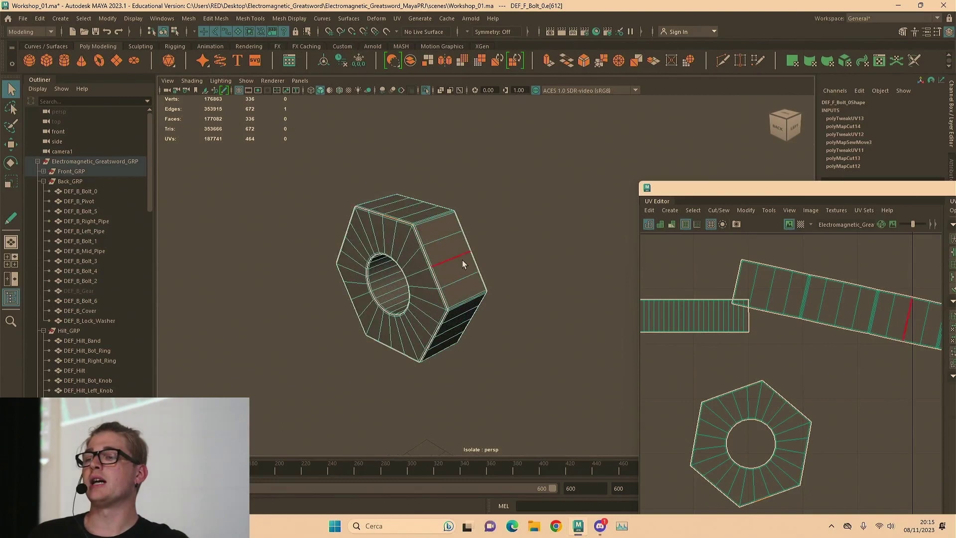
scroll(391, 224, "up", 2)
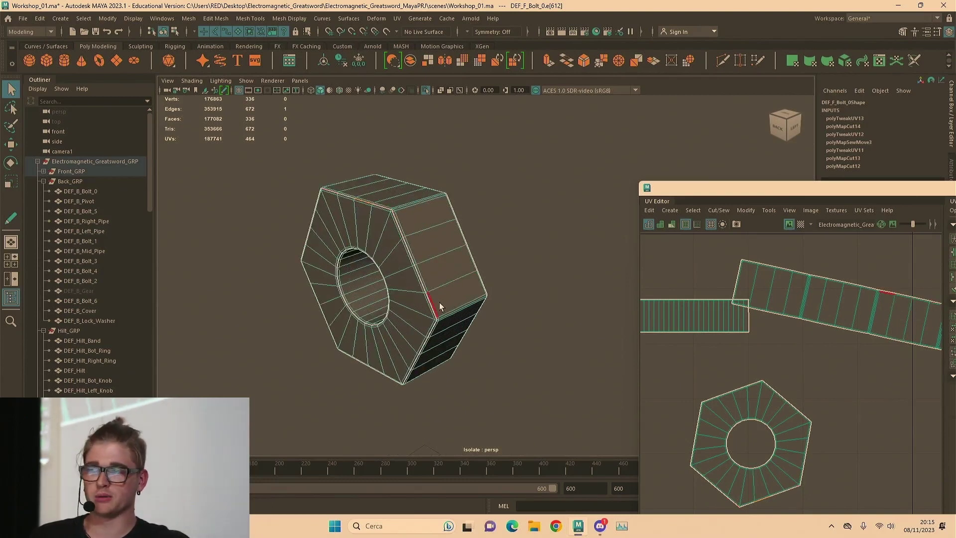
Select the border edges along one side of the hexagonal face shell and move and sew them to the side strip
left_click(396, 223)
middle_click_drag(776, 427, 781, 296, "alt")
right_click_drag(687, 360, 949, 367, "alt")
scroll(693, 341, "up", 5)
left_click(826, 381, "shift")
middle_click_drag(722, 259, 716, 360, "alt")
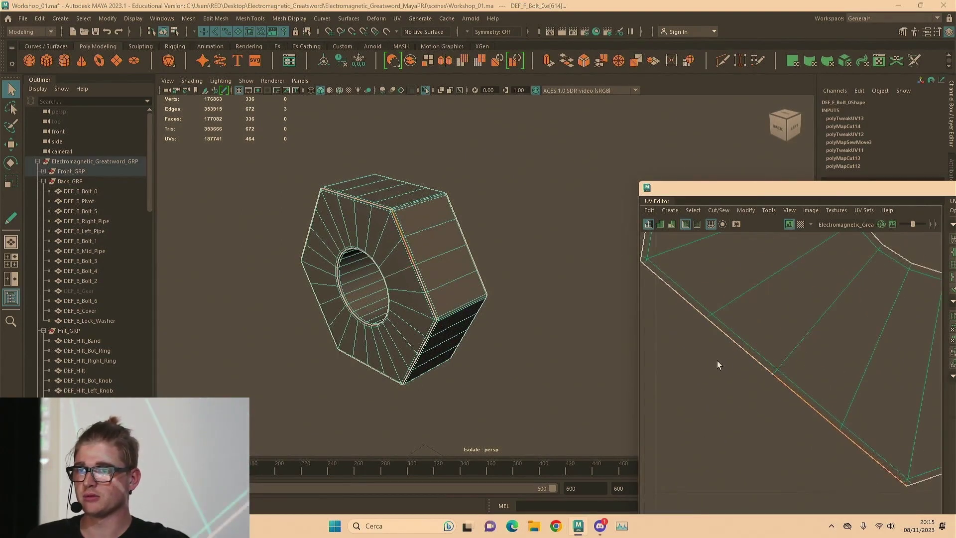
double_click(646, 272, "shift")
left_click(644, 270, "shift")
right_click_drag(804, 278, 746, 317, "shift")
Select the joined hexagon-and-strip shell and move it clear of the inner-hole strip in UV space
scroll(716, 312, "down", 1)
scroll(715, 313, "down", 5)
scroll(746, 317, "down", 5)
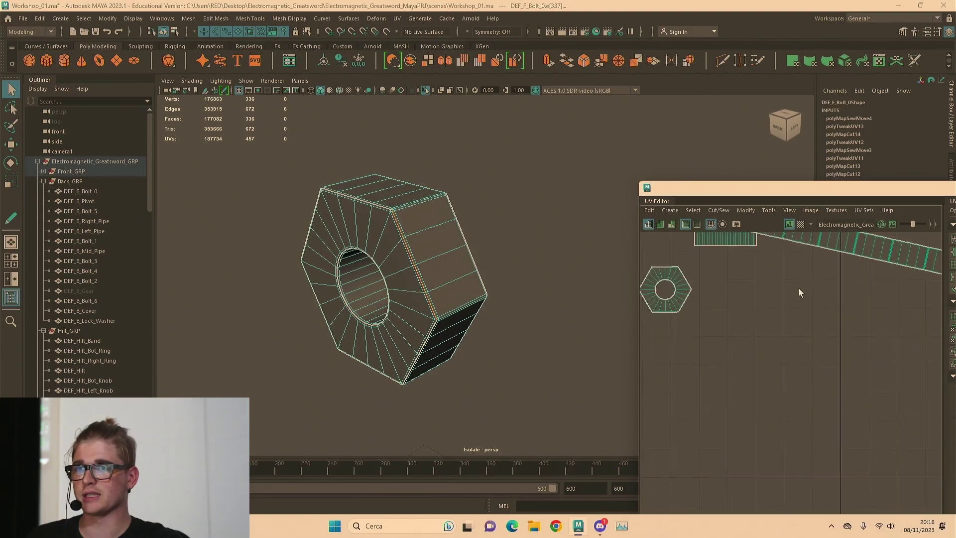
middle_click_drag(799, 290, 792, 398, "alt")
right_click_drag(797, 249, 778, 243)
left_click(823, 325)
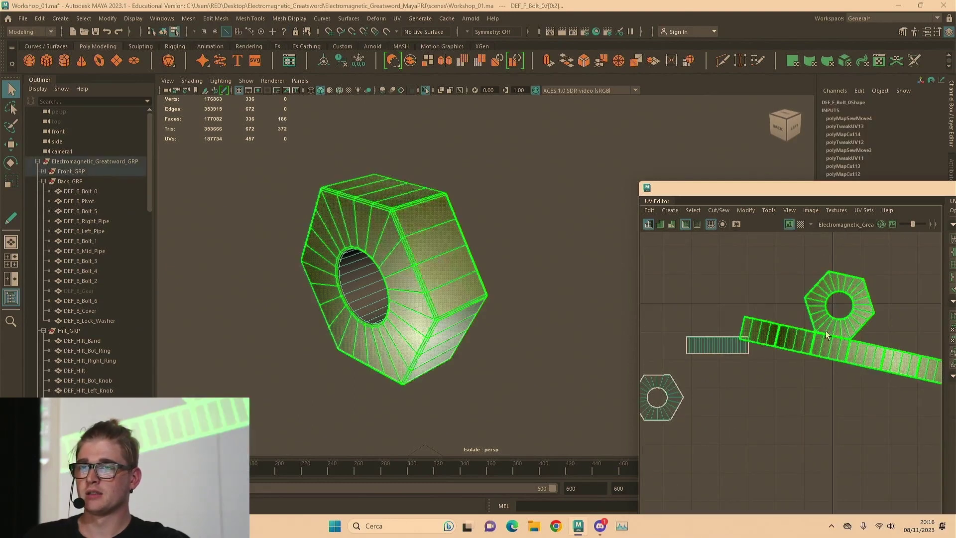
key("w")
left_click_drag(847, 326, 780, 294)
scroll(751, 312, "up", 5)
middle_click_drag(738, 285, 726, 299, "alt")
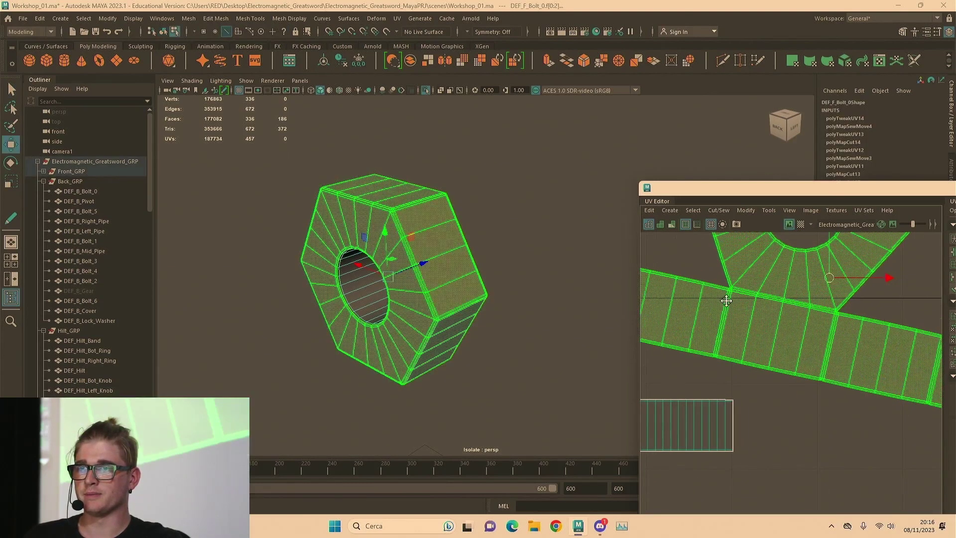
Maximize the UV Editor, switch to edge selection and clear the selection around the joined seam
double_click(795, 187)
scroll(606, 251, "down", 3)
scroll(564, 240, "down", 3)
middle_click_drag(563, 184, 529, 297, "alt")
right_click_drag(699, 155, 695, 107)
scroll(518, 221, "up", 2)
scroll(518, 239, "up", 1)
left_click(715, 204)
scroll(441, 265, "up", 1)
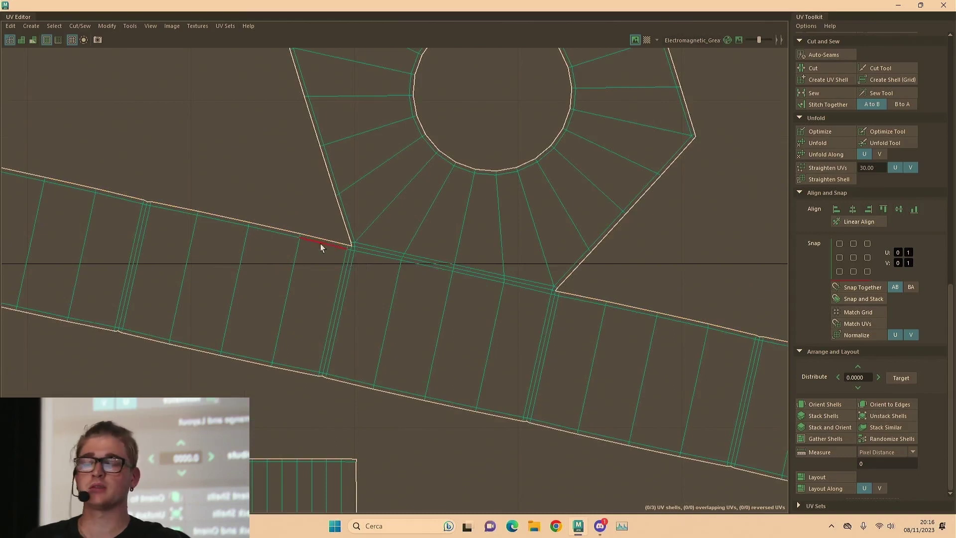
Check the joined shell by selecting it whole, then return to edges and pick an outer border edge of its hexagon
scroll(551, 283, "down", 1)
right_click_drag(593, 96, 552, 81)
left_click(612, 112)
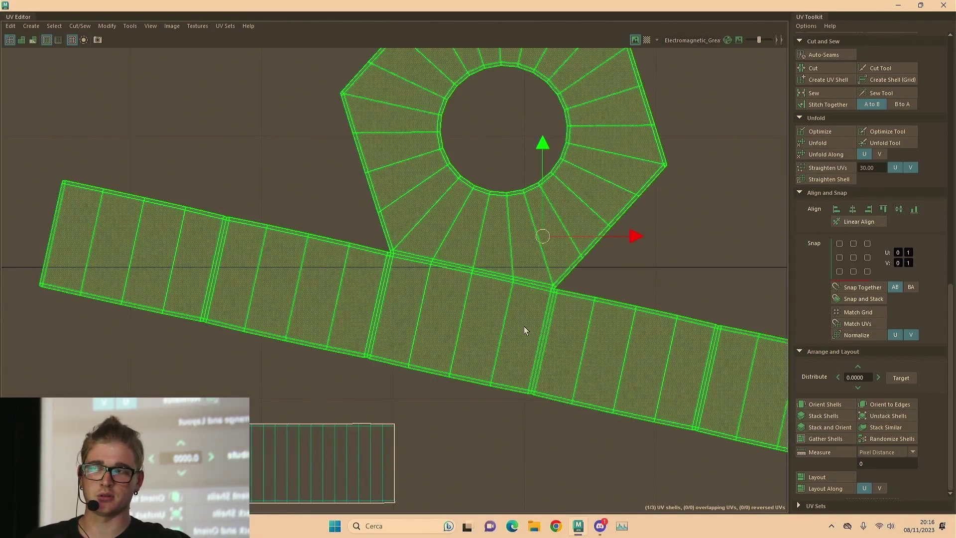
right_click_drag(267, 154, 265, 124)
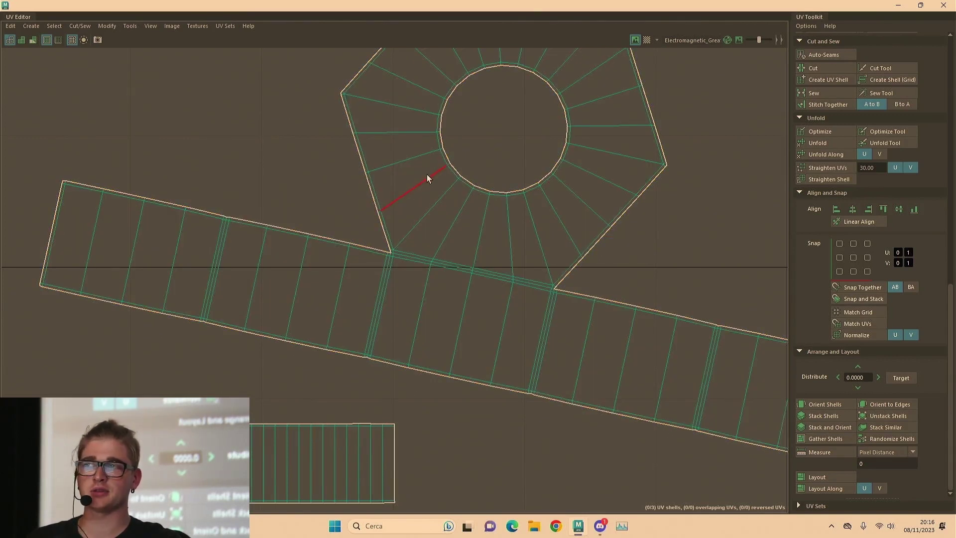
left_click(629, 221)
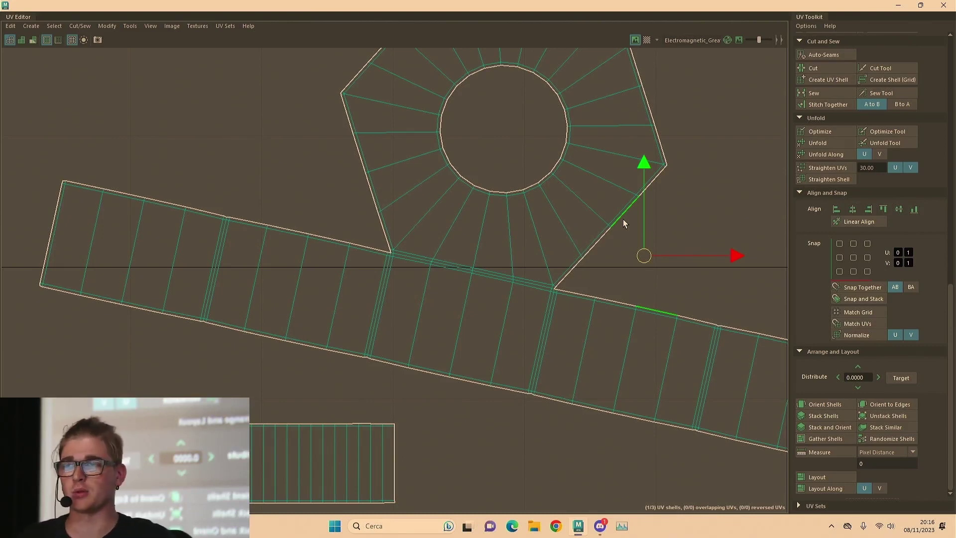
Select the side strip's border edges opposite the attached hexagon and move and sew the second hexagonal face onto them
scroll(414, 203, "down", 5)
left_click(351, 253)
middle_click_drag(313, 331, 528, 220, "alt")
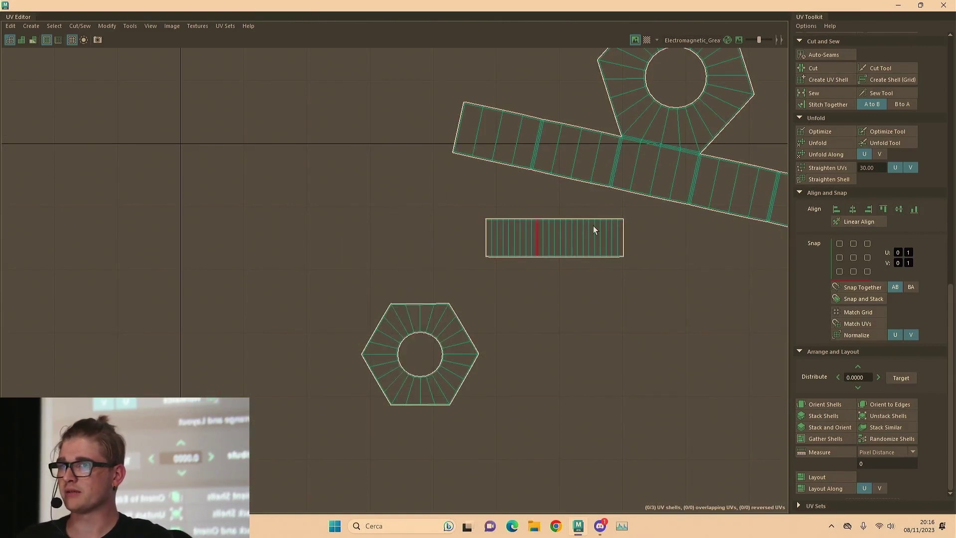
left_click(618, 190)
left_click(643, 198, "shift")
left_click(661, 200, "shift")
scroll(676, 202, "up", 5)
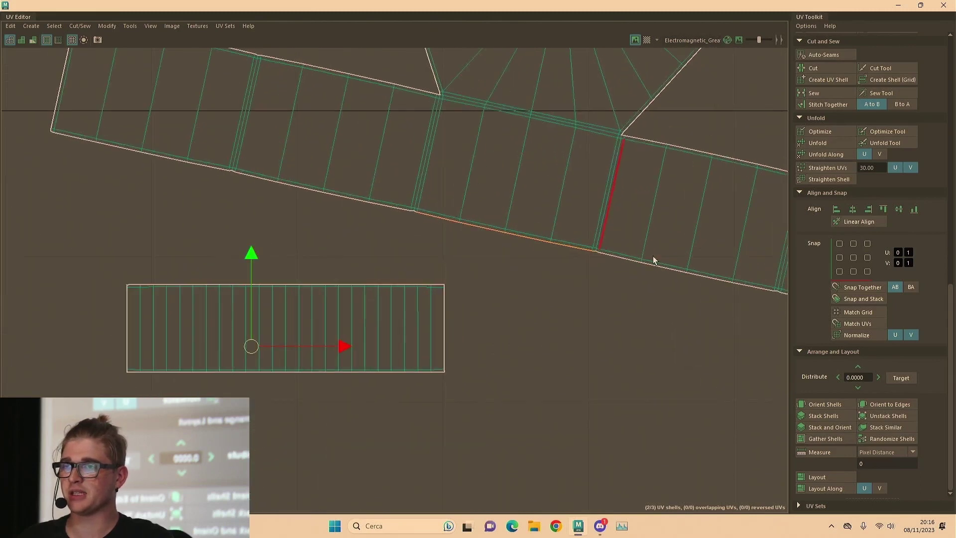
left_click(593, 251, "shift")
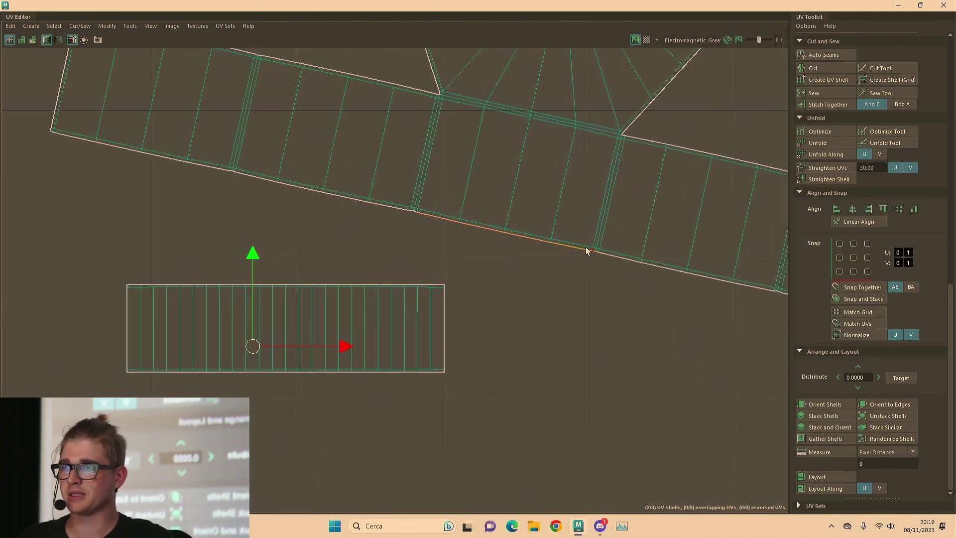
left_click(414, 211, "shift")
scroll(529, 255, "down", 3)
right_click_drag(186, 146, 188, 181, "shift")
Orient the combined bolt shell, then rotate it until its side strip lies horizontal
scroll(187, 182, "down", 4)
left_click(371, 195)
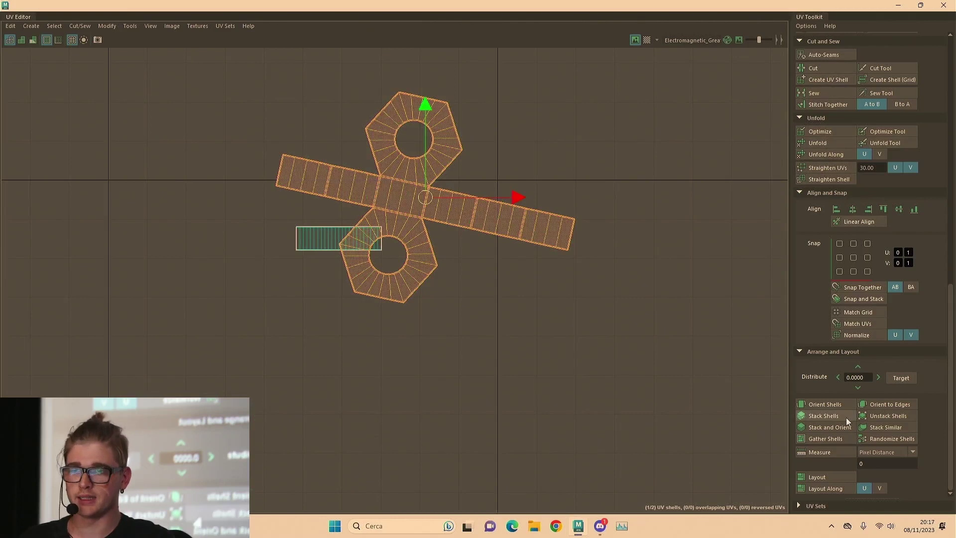
left_click(844, 403)
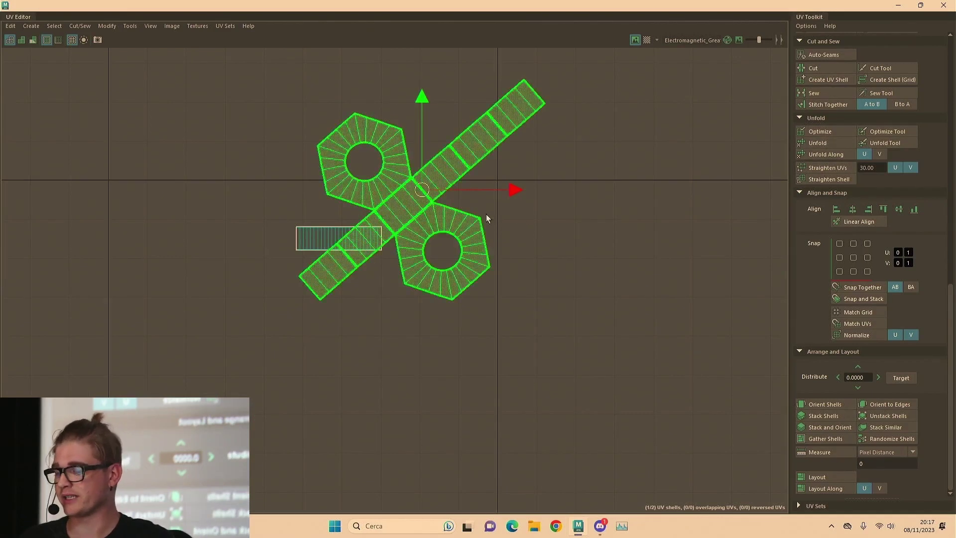
key("e")
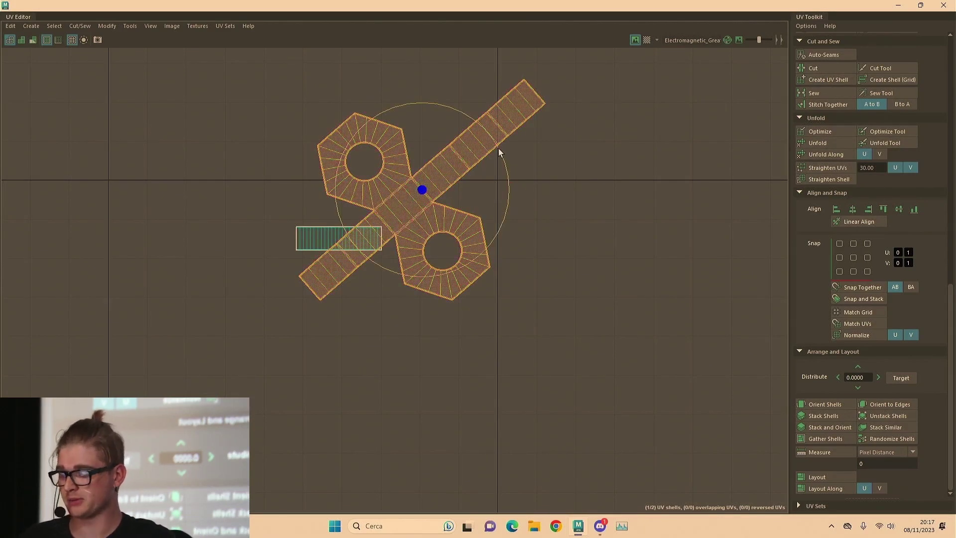
left_click_drag(498, 151, 503, 220)
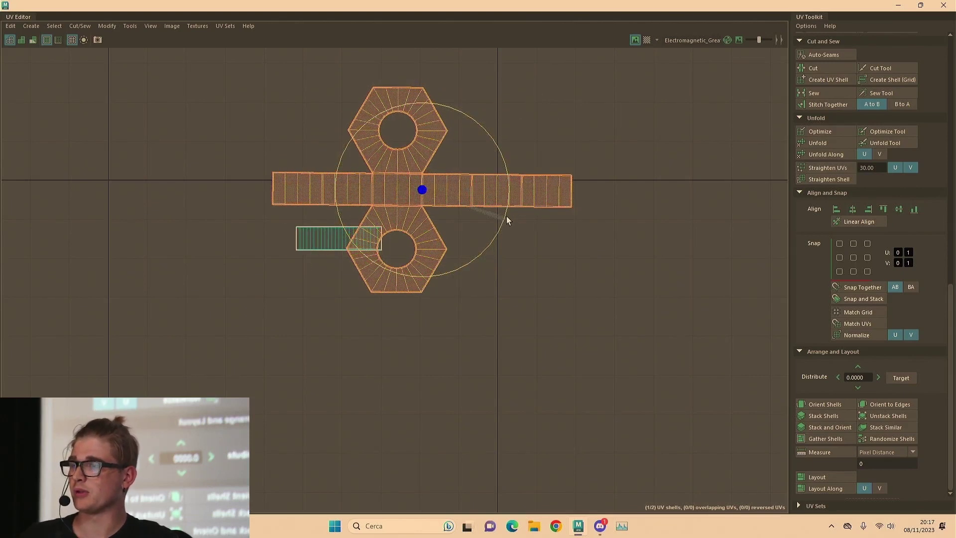
Move the combined bolt shell down and away from the small inner-hole strip
key("w")
left_click_drag(418, 195, 242, 326)
scroll(533, 276, "down", 2)
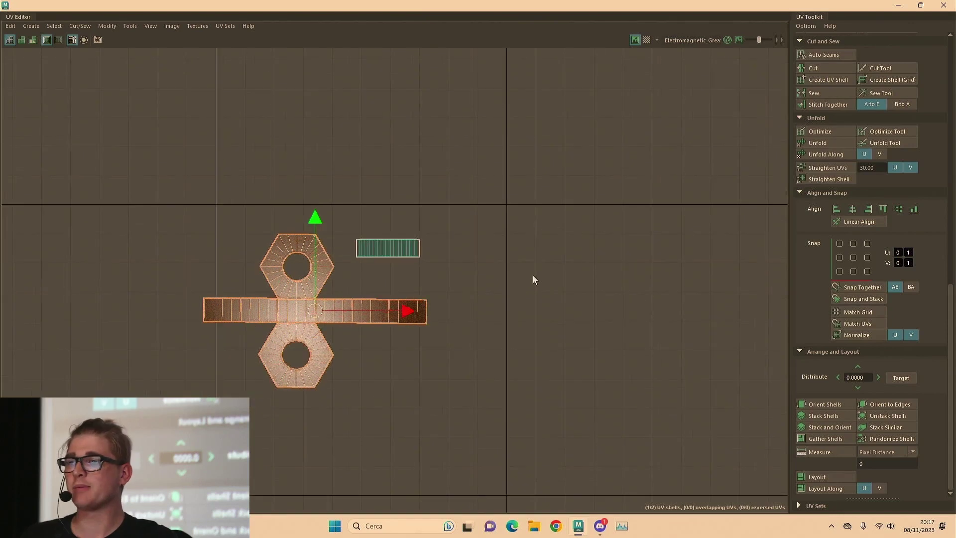
middle_click_drag(465, 273, 715, 273, "alt")
scroll(715, 271, "up", 3)
scroll(578, 278, "down", 3)
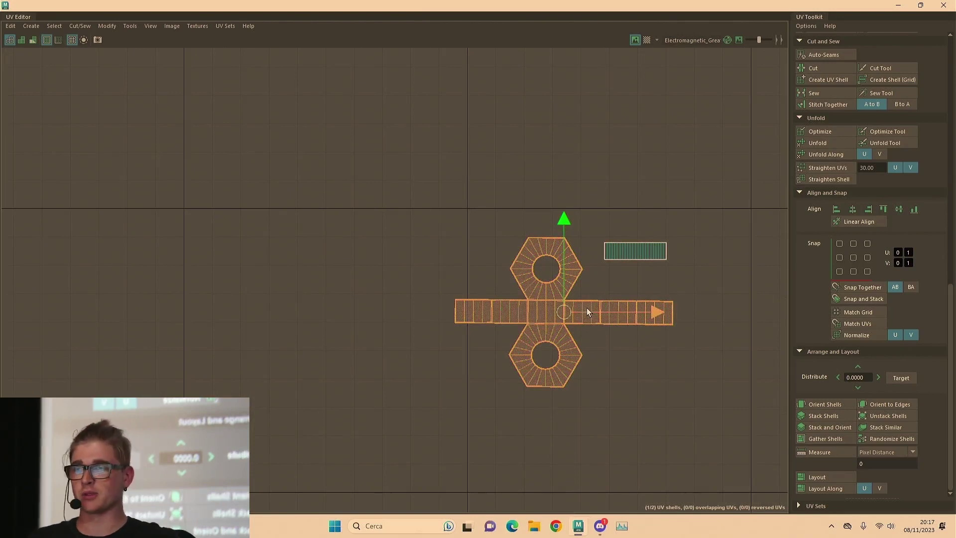
Select the entire UV shell of the bolt's inner-hole strip
left_click(628, 244)
right_click_drag(638, 184, 639, 158)
scroll(678, 225, "up", 3)
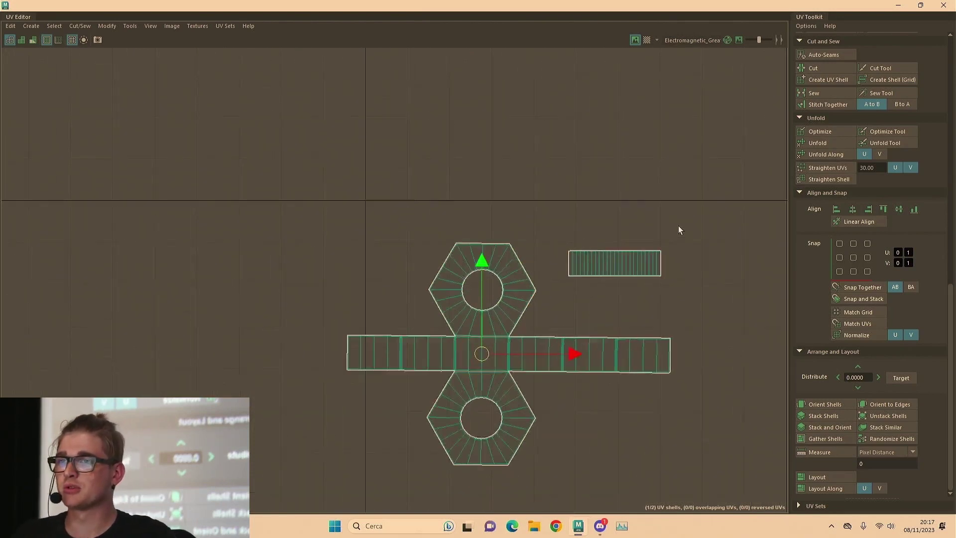
double_click(600, 264)
key("ctrl+u")
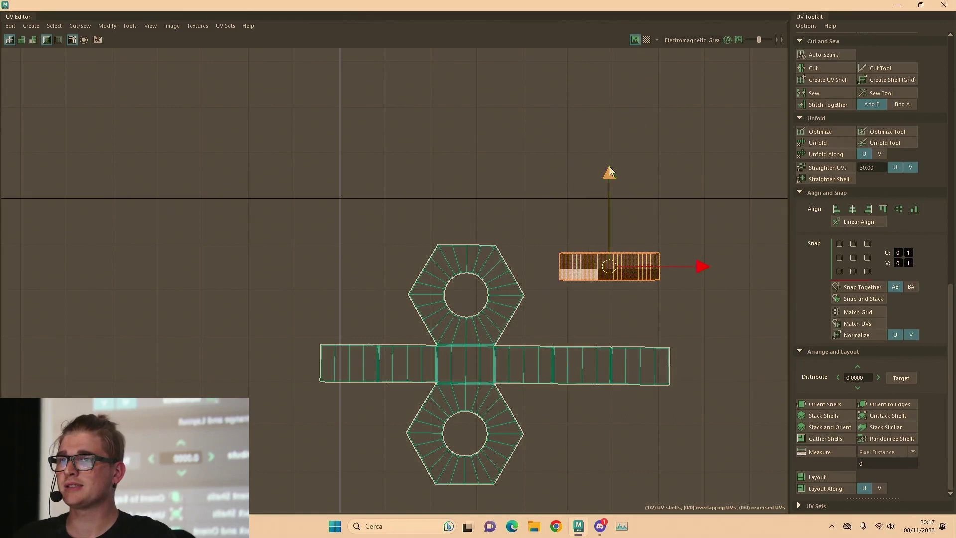
Restore the UV Editor to a floating window beside the viewport and frame the bolt's central hole
key("super+Right")
left_click_drag(697, 8, 721, 85)
left_click_drag(368, 279, 434, 164, "alt")
middle_click_drag(434, 164, 386, 228, "alt")
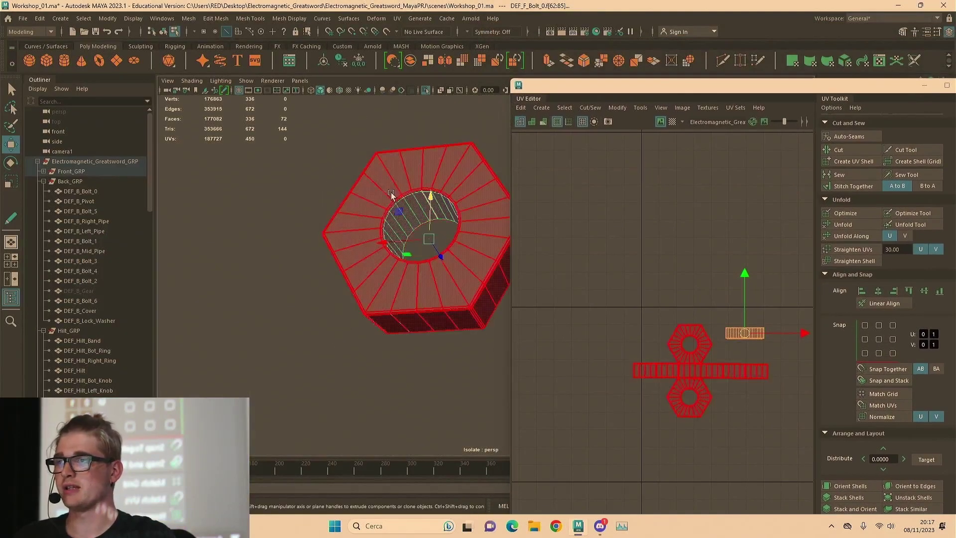
scroll(441, 201, "up", 3)
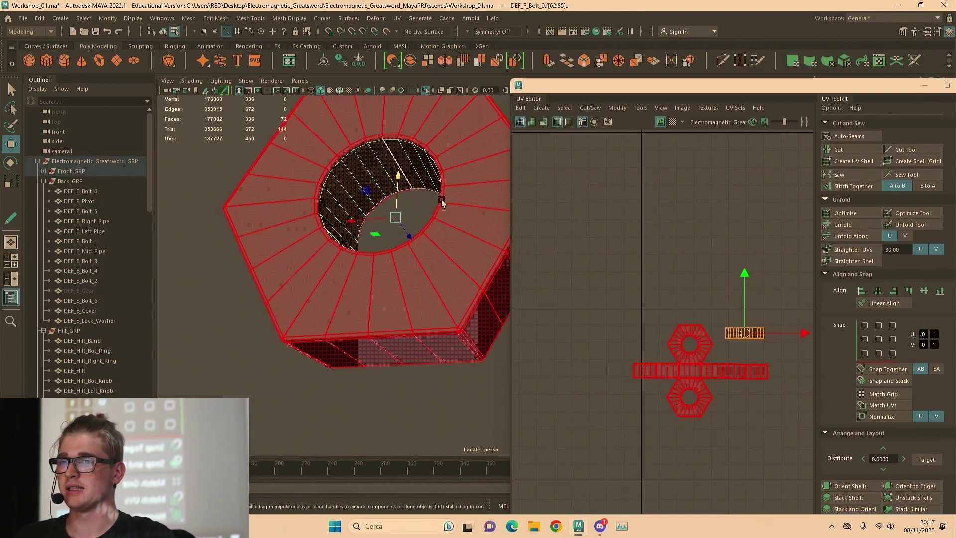
scroll(720, 280, "up", 1)
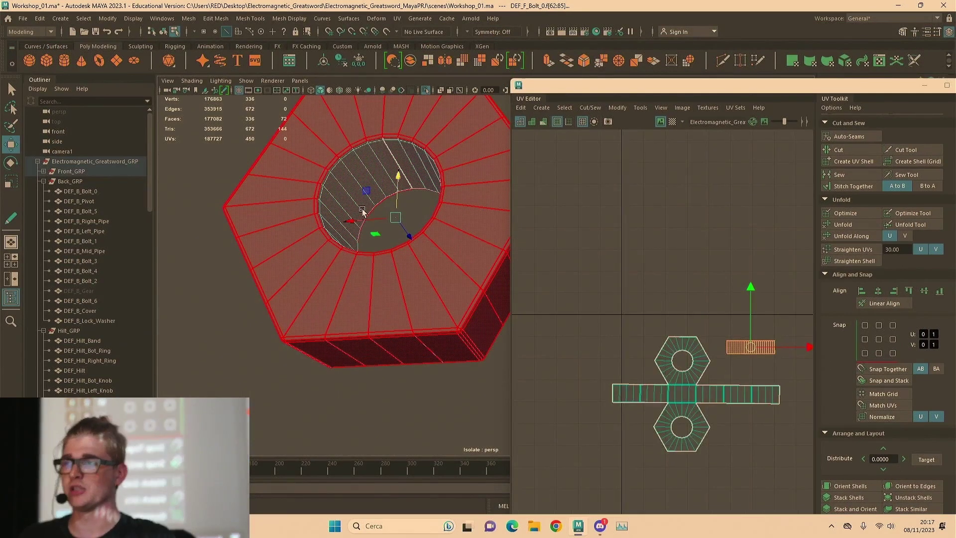
Clear the selection, switch to edges and select the seam edges at the end of the inner-hole strip
left_click(611, 201)
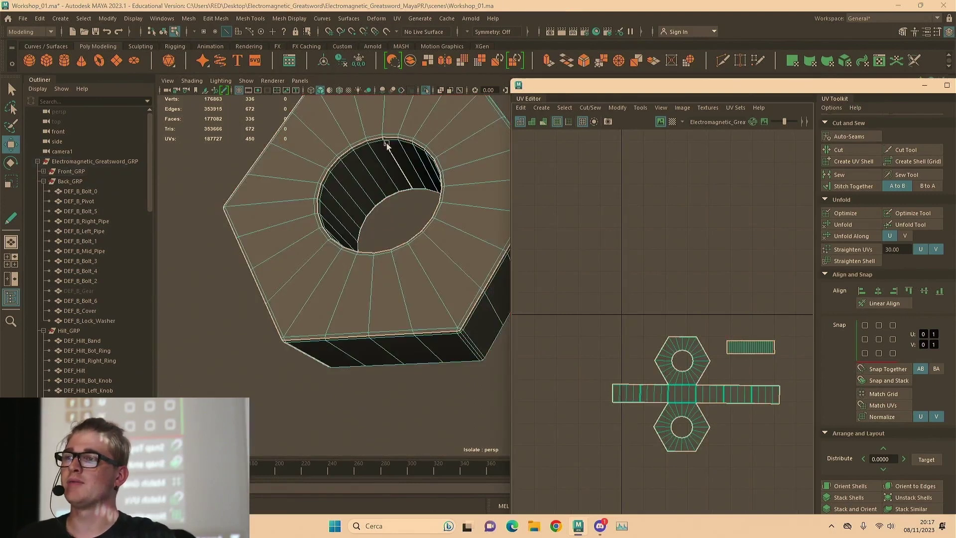
scroll(748, 333, "up", 4)
right_click_drag(706, 265, 705, 239)
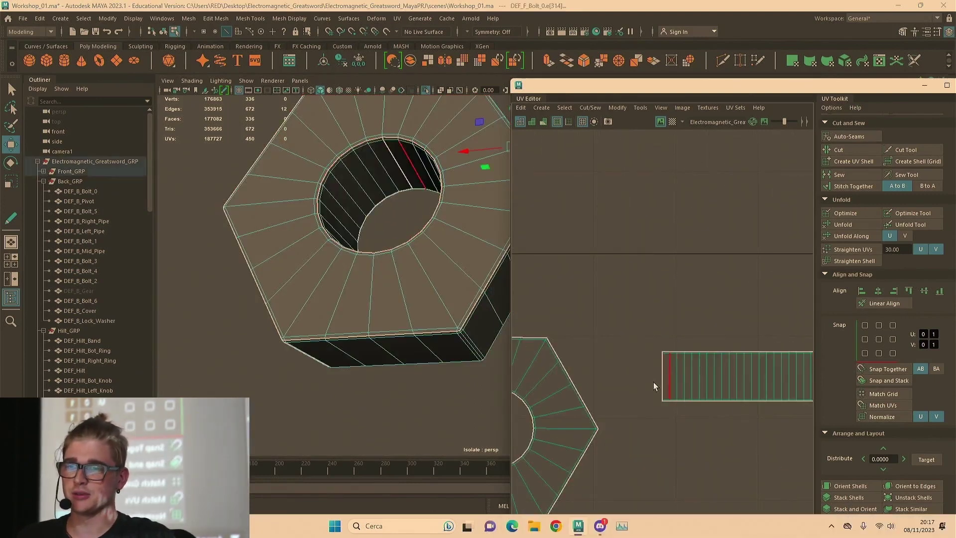
scroll(665, 348, "up", 5)
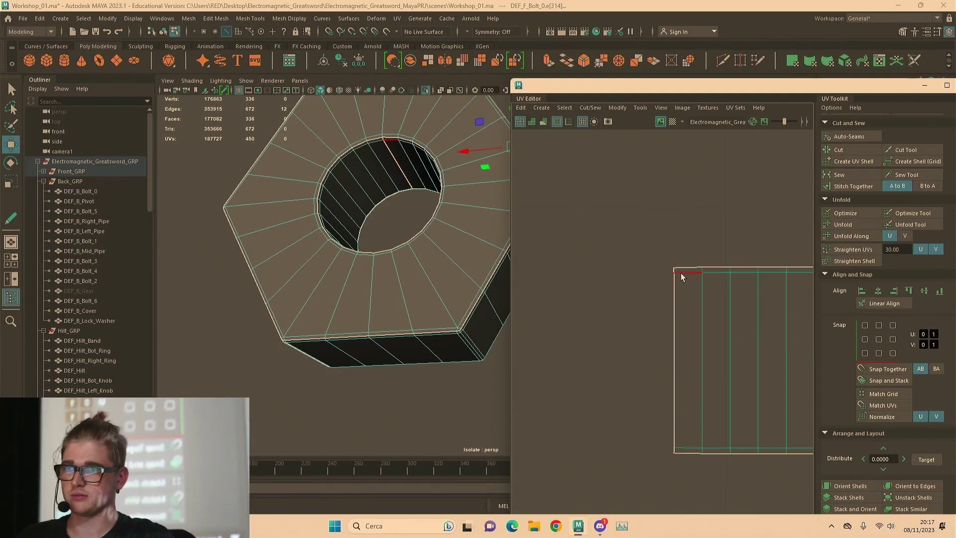
left_click_drag(673, 269, 620, 316)
scroll(371, 264, "down", 5)
Sew the inner-hole strip's end edges together and unfold the shell into a ring
left_click_drag(371, 264, 429, 274, "alt")
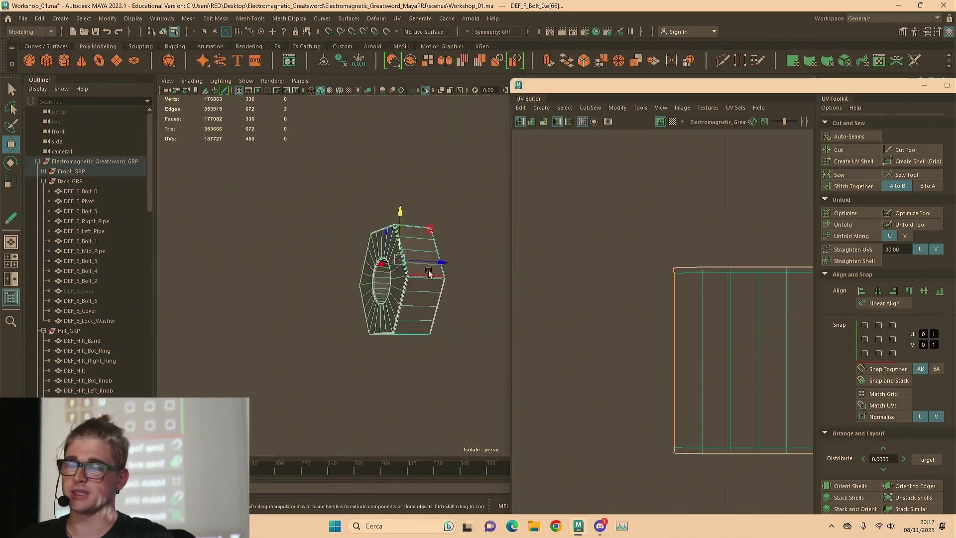
left_click_drag(426, 350, 475, 344, "alt")
scroll(690, 263, "down", 4)
left_click(664, 339, "shift")
right_click_drag(652, 201, 715, 254, "shift")
left_click(715, 273)
right_click_drag(715, 198, 670, 200, "shift")
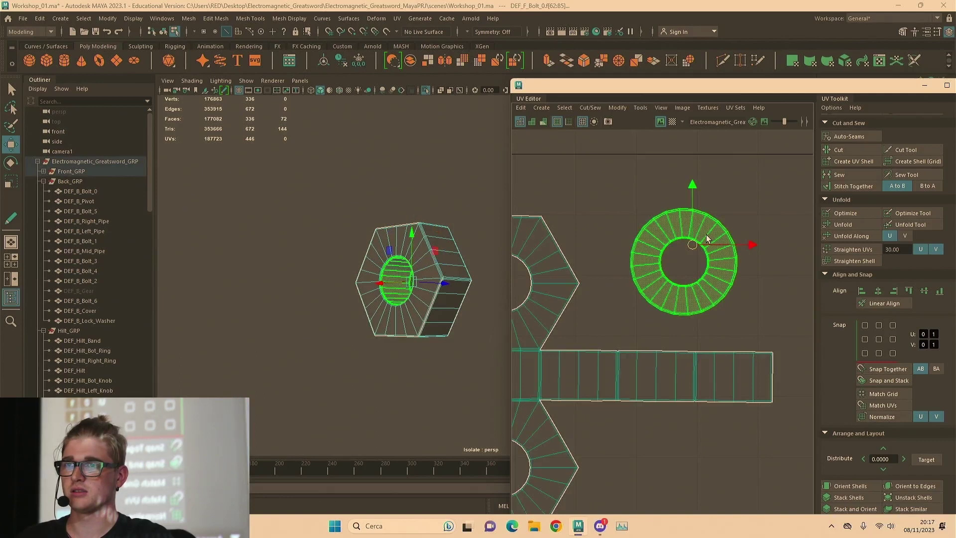
Examine the inside wall of the bolt's hole up close against its ring-shaped UV shell
left_click_drag(412, 260, 338, 234, "alt")
scroll(431, 232, "up", 5)
right_click_drag(338, 233, 586, 232, "alt")
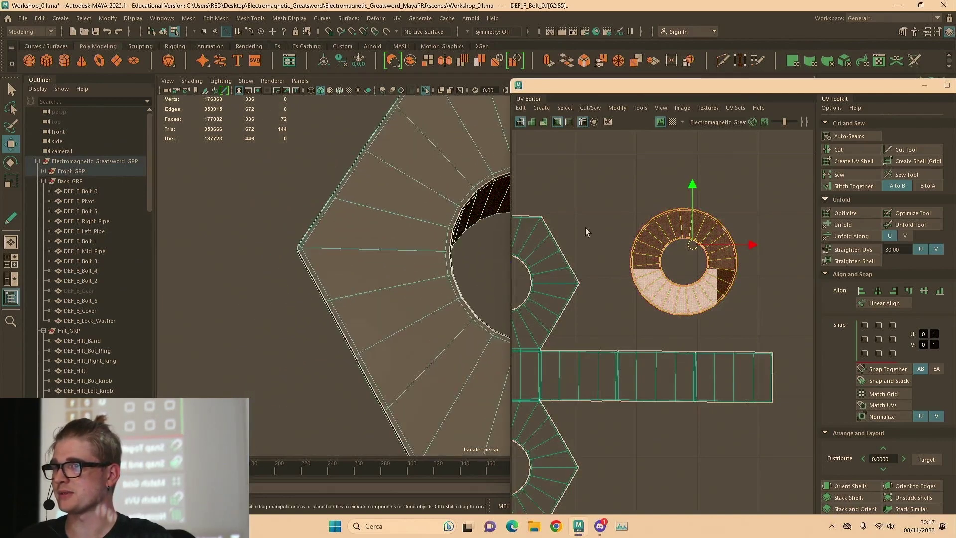
middle_click_drag(490, 230, 289, 244, "alt")
left_click_drag(289, 244, 365, 271, "alt")
middle_click_drag(365, 271, 495, 254, "alt")
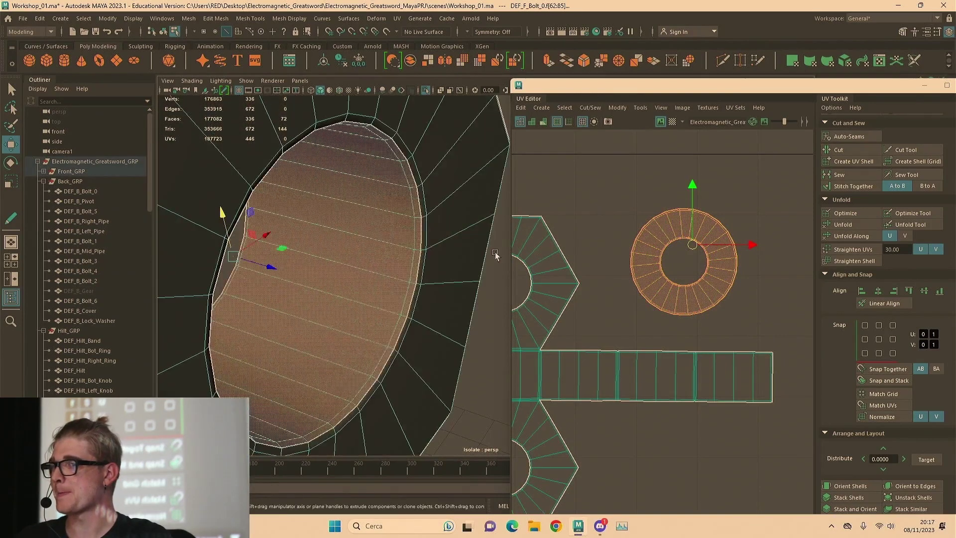
Display the checker map on the bolt, examine the hole's inside wall for distortion, and turn the checker off again
scroll(495, 255, "down", 3)
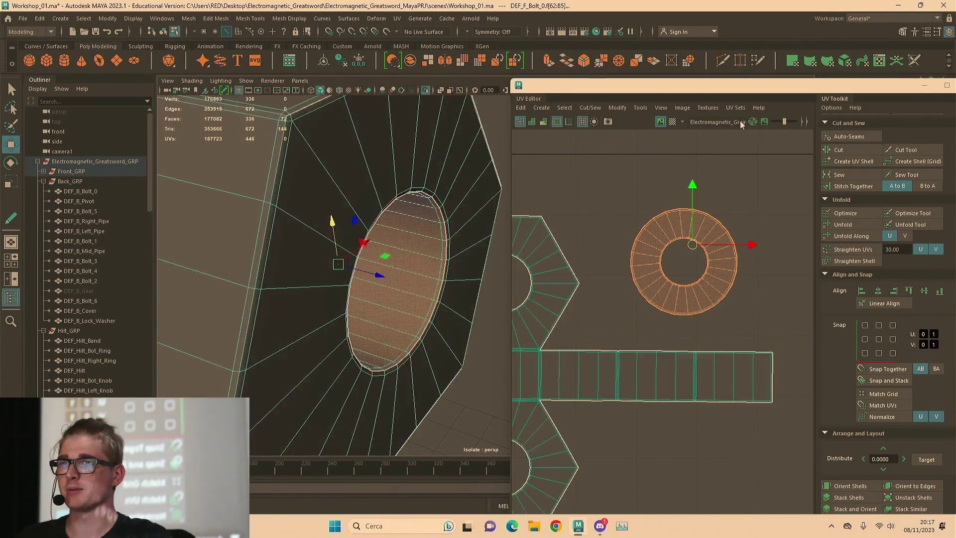
left_click(672, 123)
left_click_drag(324, 219, 480, 317, "alt")
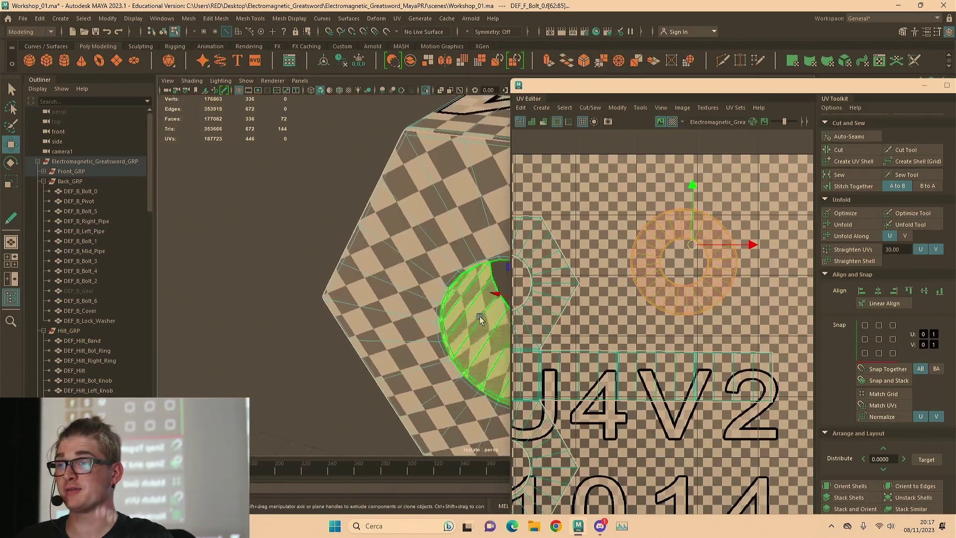
middle_click_drag(480, 317, 367, 259, "alt")
scroll(366, 258, "up", 3)
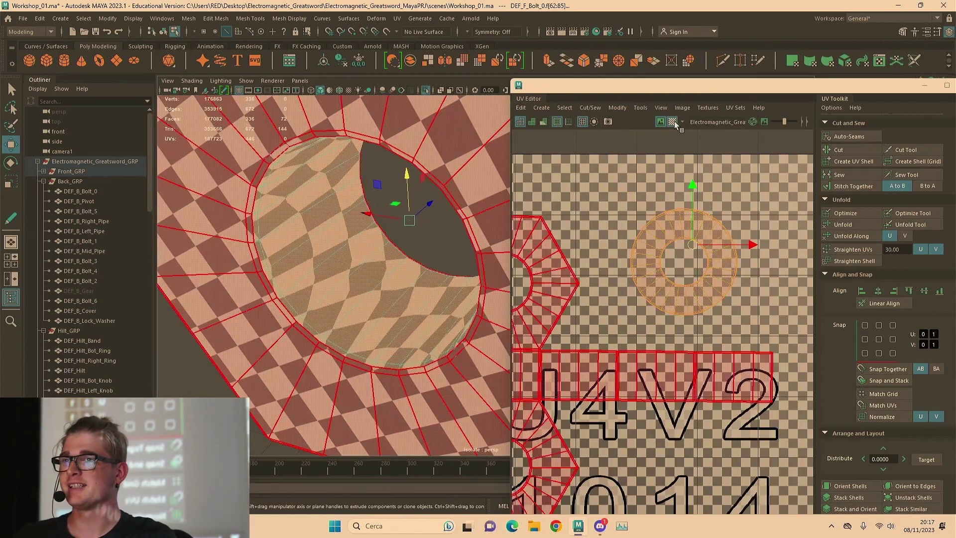
left_click(673, 122)
Frame the ring shell in the UV Editor and turn off isolation so the whole sword shows in the viewport
scroll(673, 223, "up", 1)
scroll(419, 297, "down", 3)
left_click_drag(419, 297, 418, 277, "alt")
scroll(376, 203, "down", 3)
key("a")
key("q")
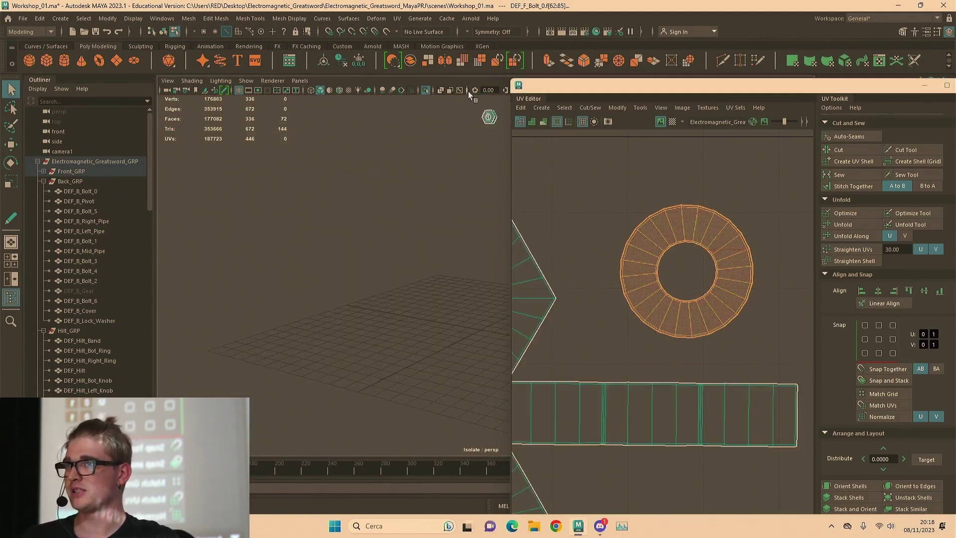
left_click(426, 90)
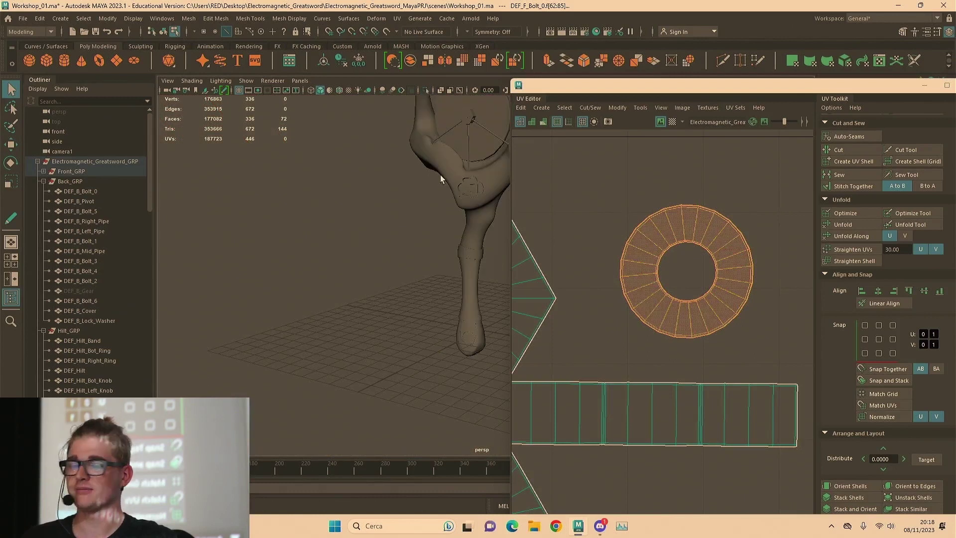
Examine the ring shell's narrow outer border faces up close and clear the selection
scroll(680, 205, "down", 4)
scroll(692, 165, "up", 6)
scroll(691, 165, "up", 1)
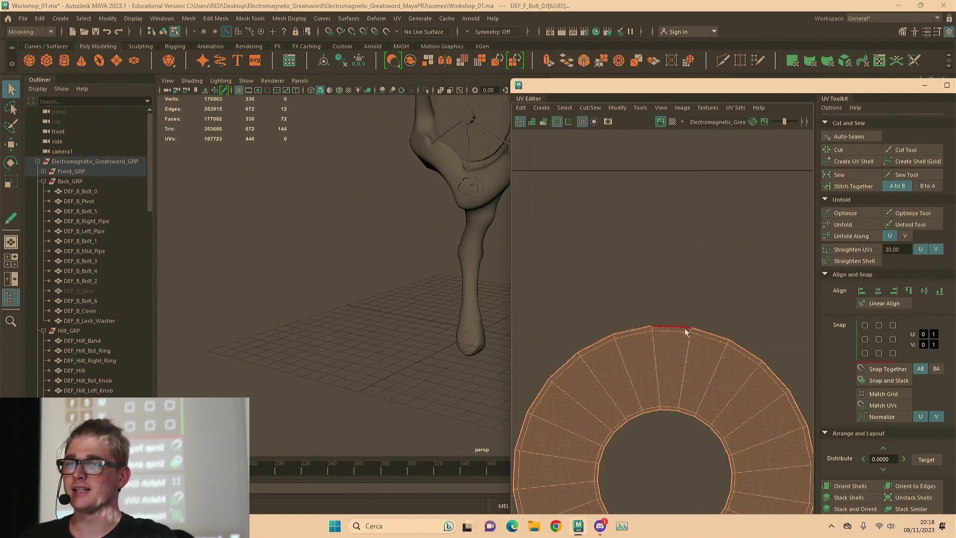
middle_click_drag(654, 368, 666, 284, "alt")
left_click(666, 282)
scroll(691, 234, "down", 4)
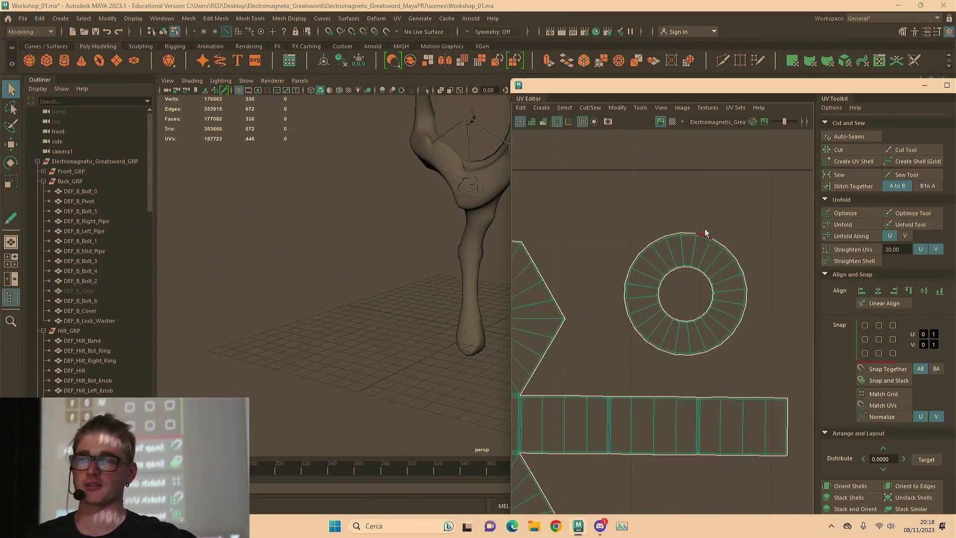
left_click(682, 251)
right_click_drag(708, 198, 709, 175)
scroll(689, 253, "up", 3)
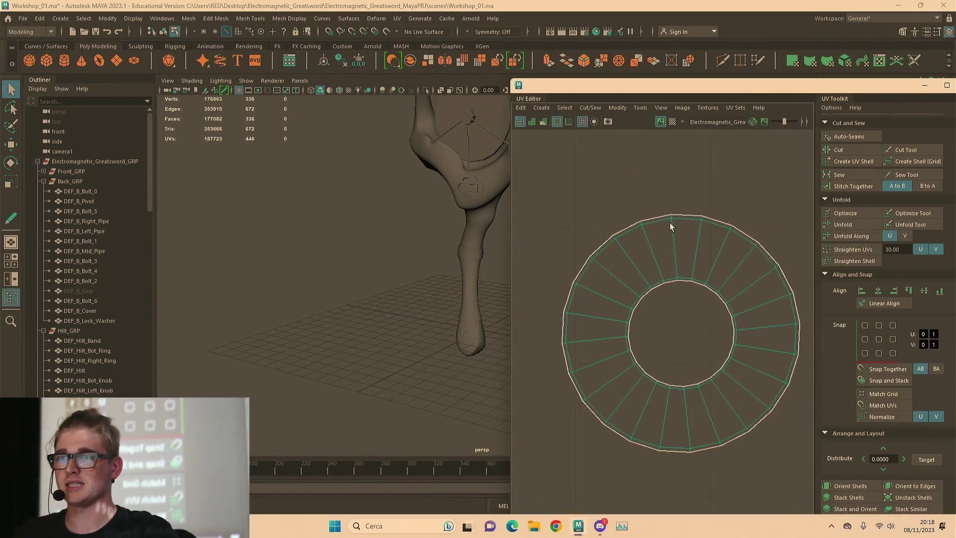
Select the bolt's main shell with its two hexagons and side strip, and view it beside the ring shell
scroll(681, 252, "down", 6)
scroll(657, 289, "down", 4)
left_click(611, 289)
left_click(628, 260)
scroll(687, 260, "up", 3)
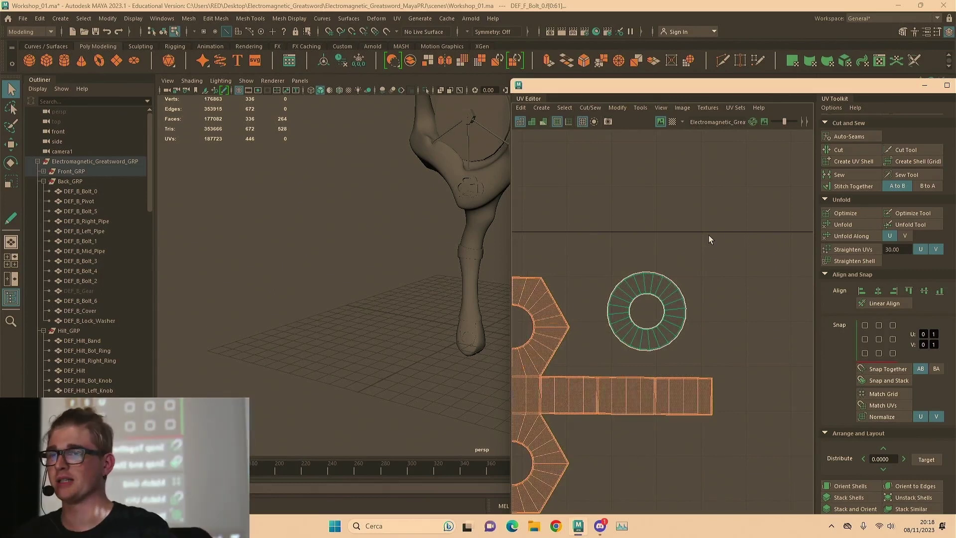
middle_click_drag(640, 268, 761, 198, "alt")
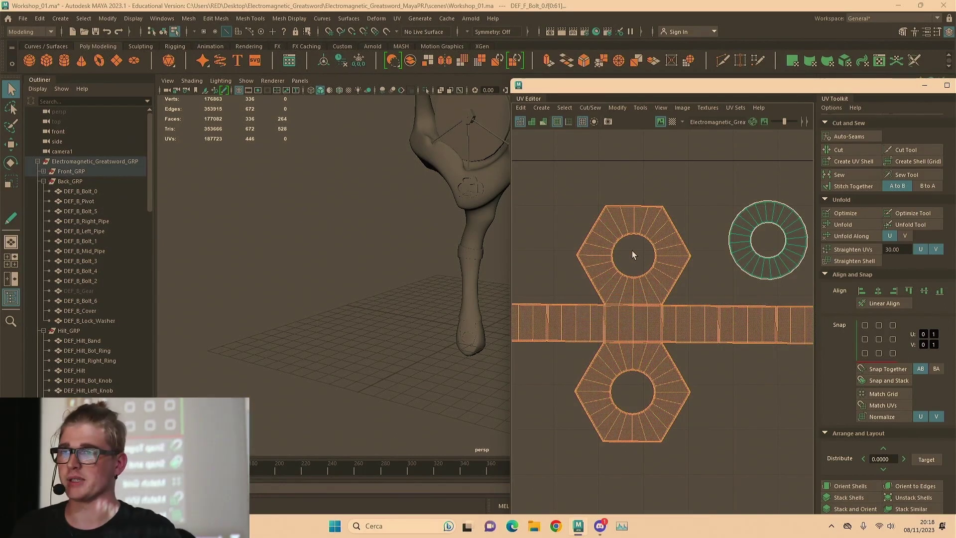
Select Electromagnetic_Greatsword_GRP and view all of its shells in the maximized UV Editor
left_click(69, 161)
scroll(703, 250, "down", 6)
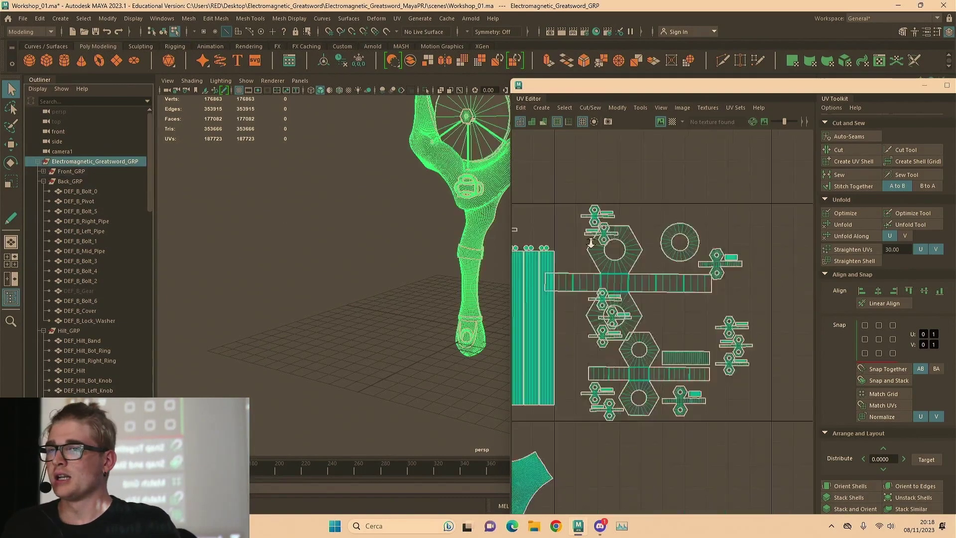
double_click(691, 86)
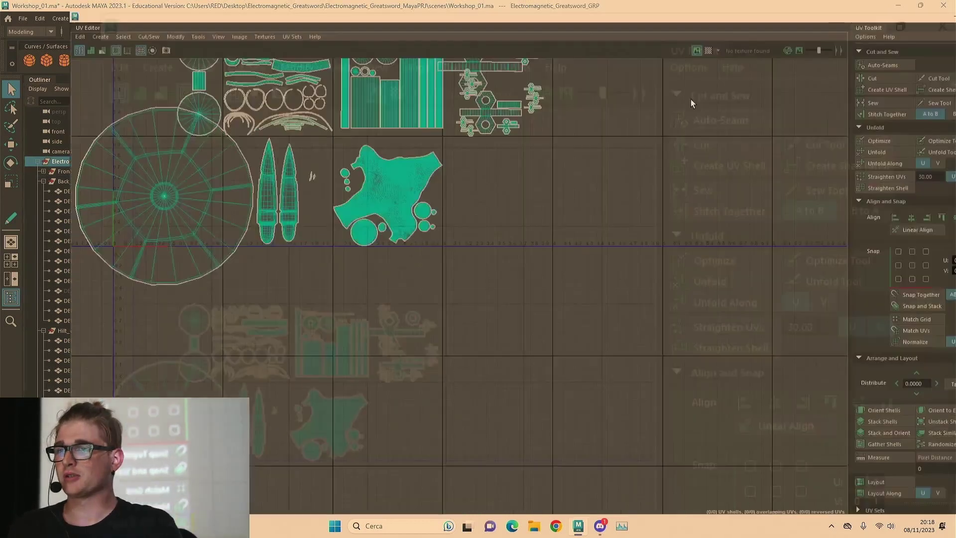
middle_click_drag(317, 251, 480, 349, "alt")
right_click_drag(240, 157, 196, 128)
Restore the UV Editor to a floating window and open WIP_46_Render_Set.ma, denying its flagged Python function
left_click_drag(116, 6, 487, 128)
left_click(23, 18)
left_click(59, 52)
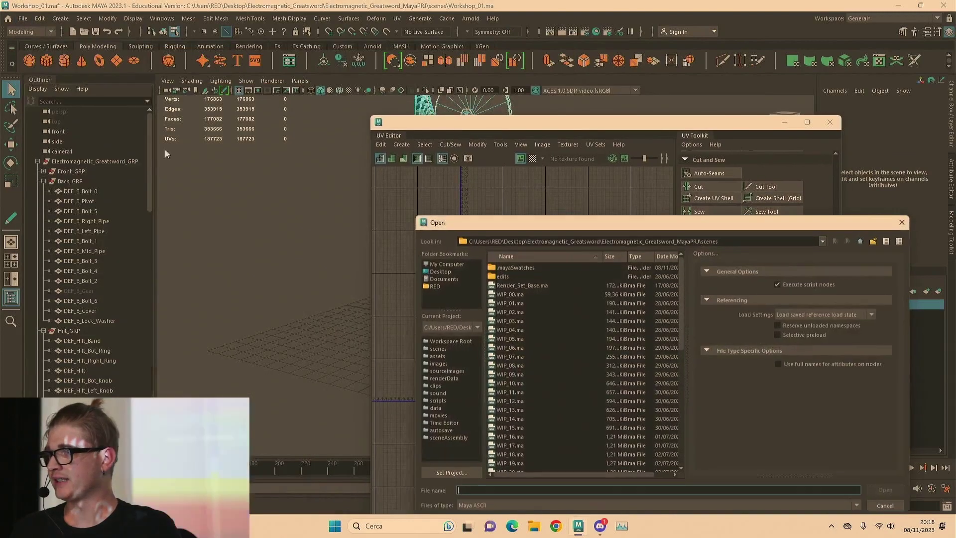
scroll(575, 354, "down", 9)
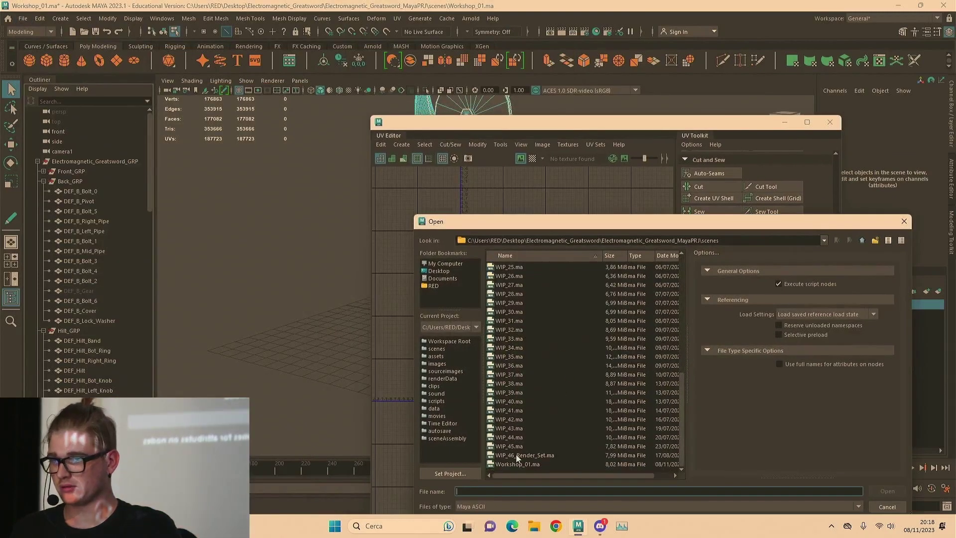
left_click(516, 456)
left_click(887, 491)
left_click(478, 267)
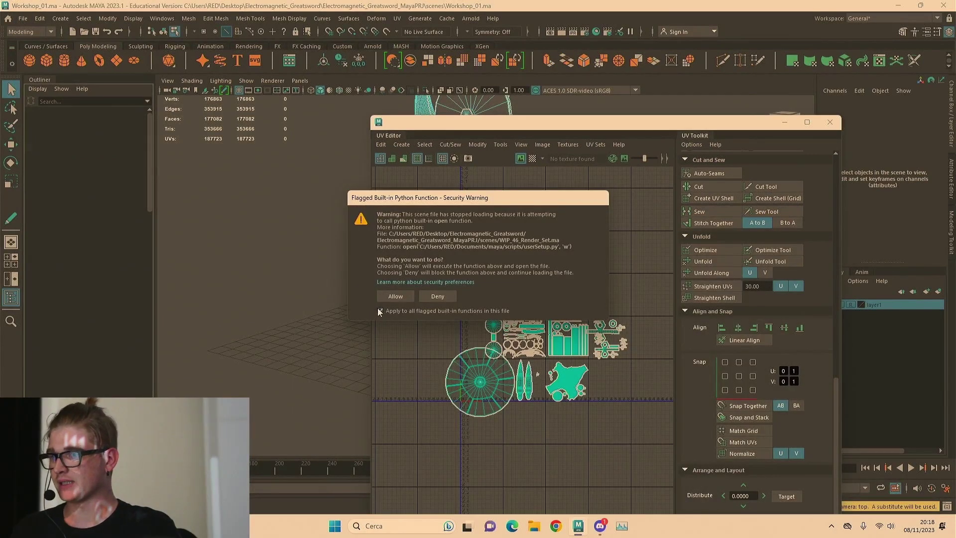
left_click(438, 296)
Select Electromagnetic_Greatsword_GRP and show its complete layout in the maximized UV Editor with component selection active
scroll(338, 222, "down", 5)
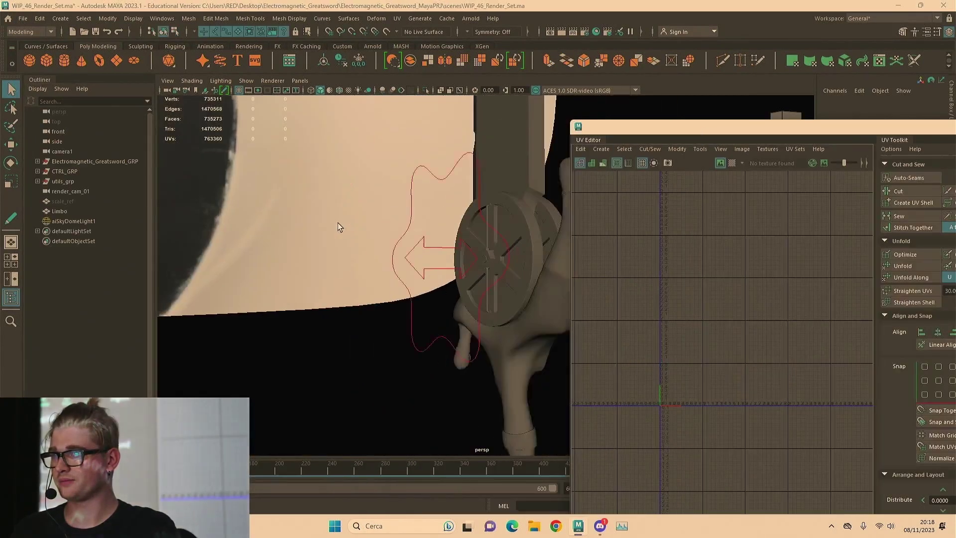
left_click(70, 162)
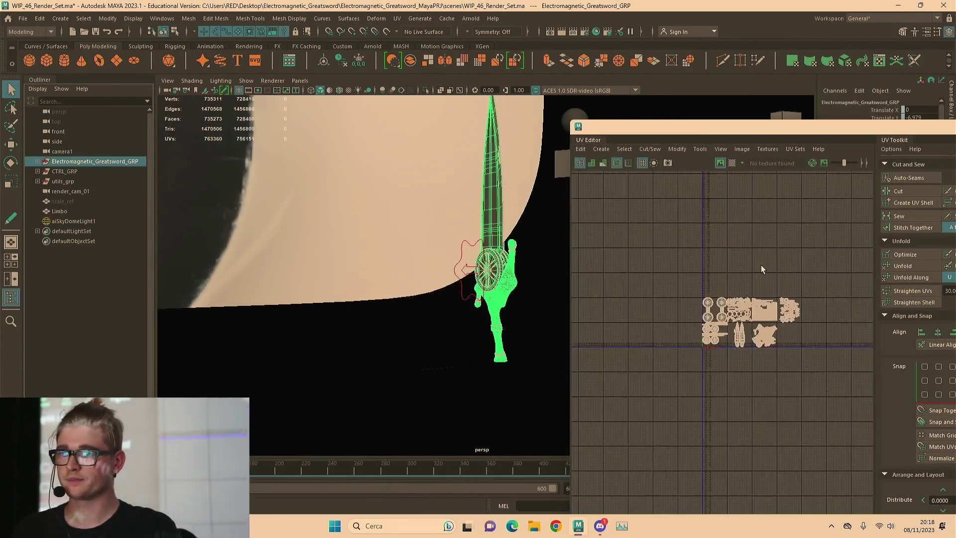
double_click(793, 127)
middle_click_drag(466, 167, 422, 317, "alt")
scroll(504, 277, "up", 2)
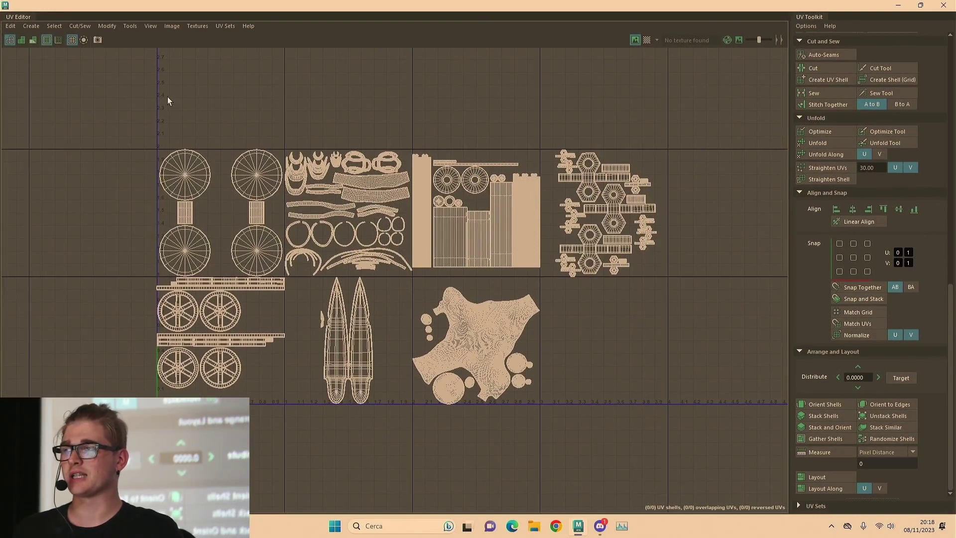
right_click_drag(299, 119, 251, 168)
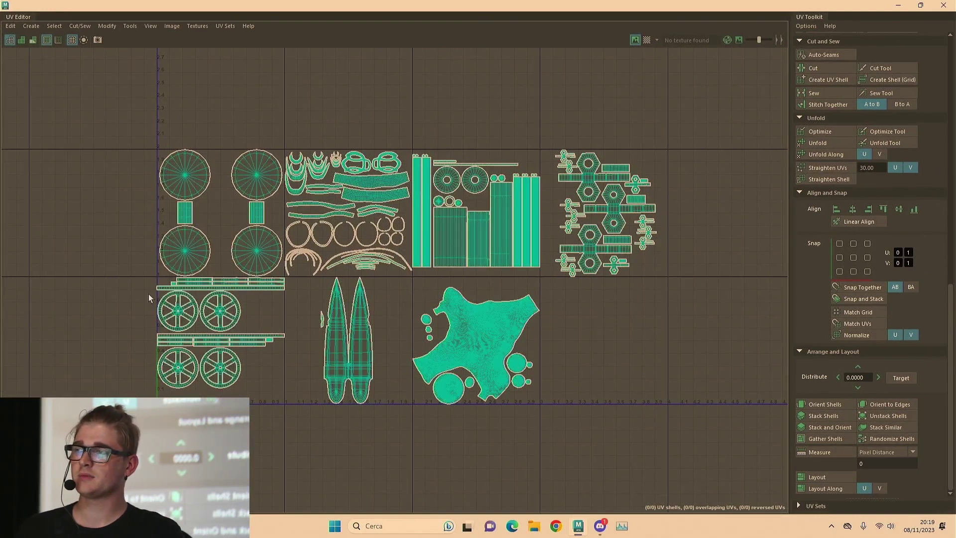
Examine how the finished sword's shells are grouped by part across the UV tiles
middle_click_drag(230, 281, 432, 286, "alt")
right_click_drag(432, 287, 596, 265, "alt")
middle_click_drag(553, 301, 420, 276, "alt")
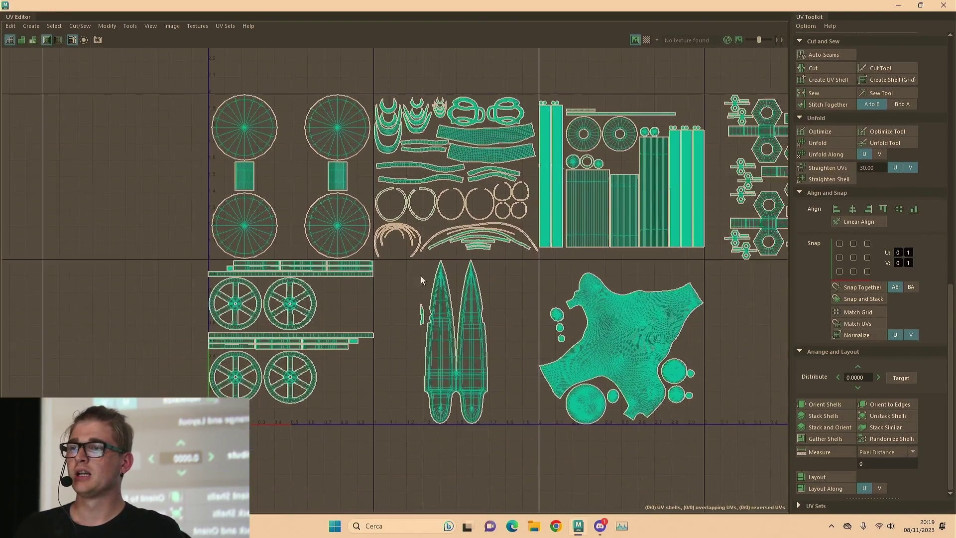
right_click_drag(420, 275, 530, 283, "alt")
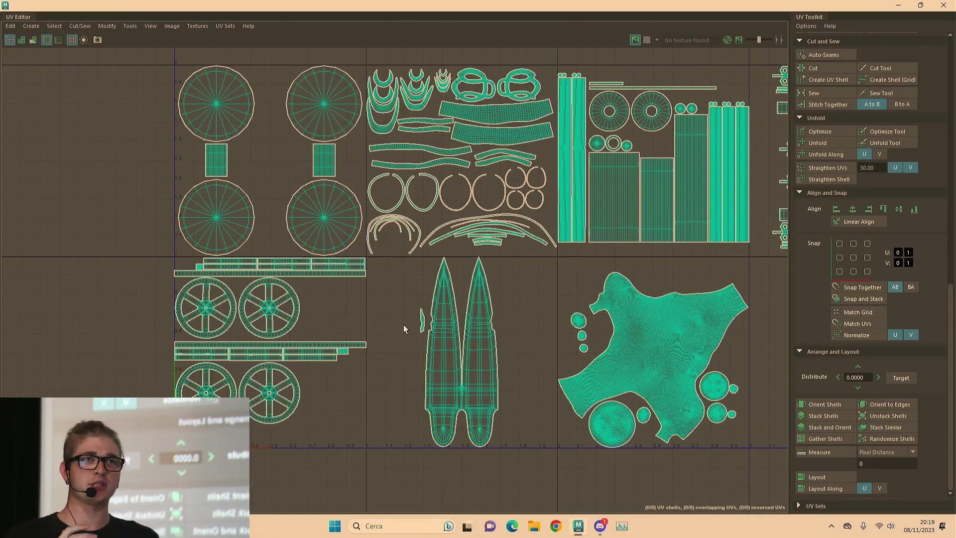
right_click_drag(372, 263, 0, 89, "alt")
key("ctrl+shift+a")
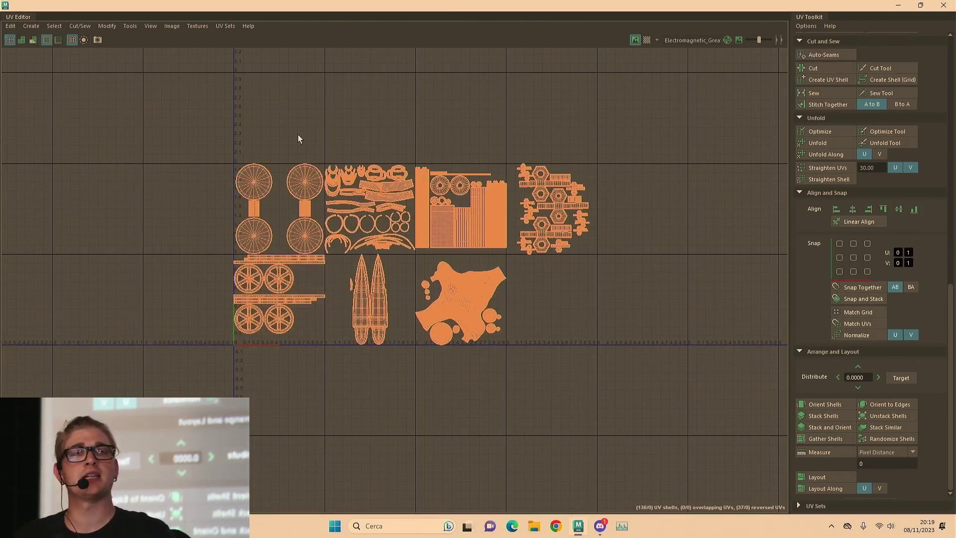
right_click_drag(277, 311, 647, 341, "alt")
middle_click_drag(301, 342, 465, 342, "alt")
right_click_drag(465, 342, 946, 339, "alt")
left_click(545, 347)
middle_click_drag(535, 239, 350, 327, "alt")
right_click_drag(436, 295, 375, 300, "alt")
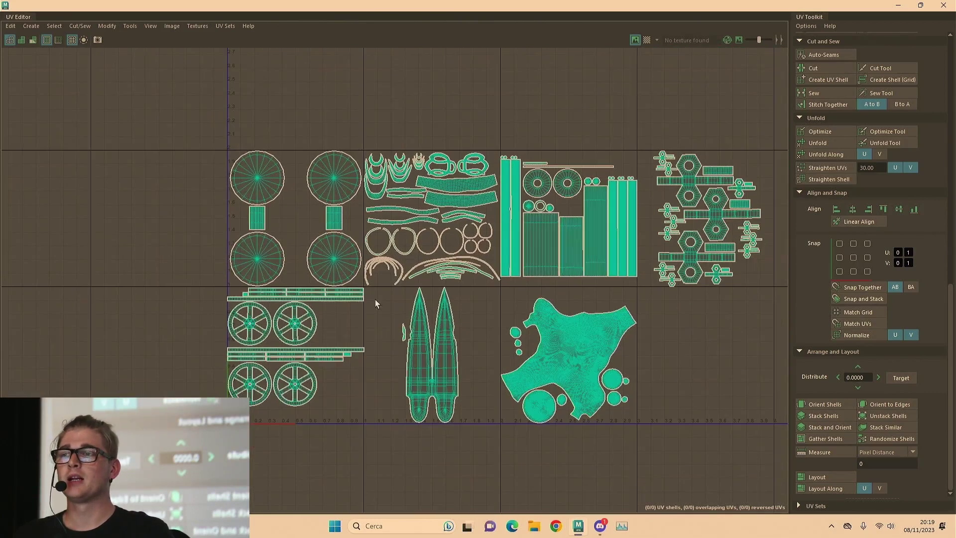
middle_click_drag(375, 300, 255, 275, "alt")
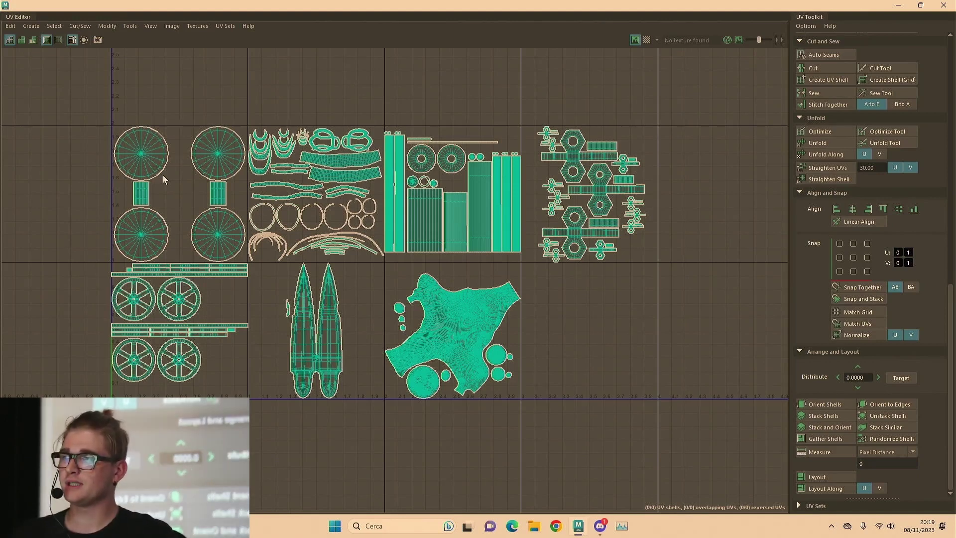
Select all the bolt shells in the last tile of the upper row and restore the UV Editor to a floating window
right_click_drag(495, 89, 462, 75)
left_click_drag(730, 93, 534, 273)
scroll(614, 162, "up", 2)
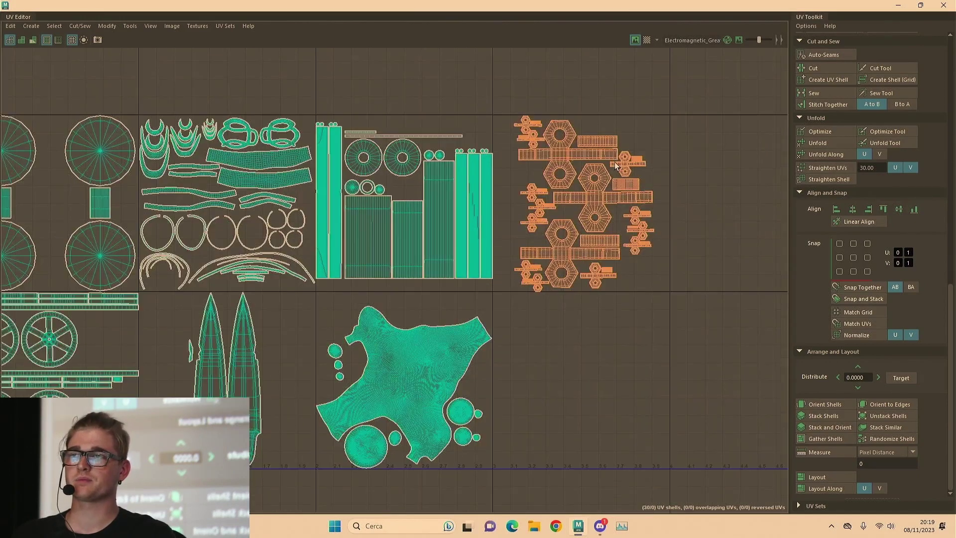
double_click(400, 10)
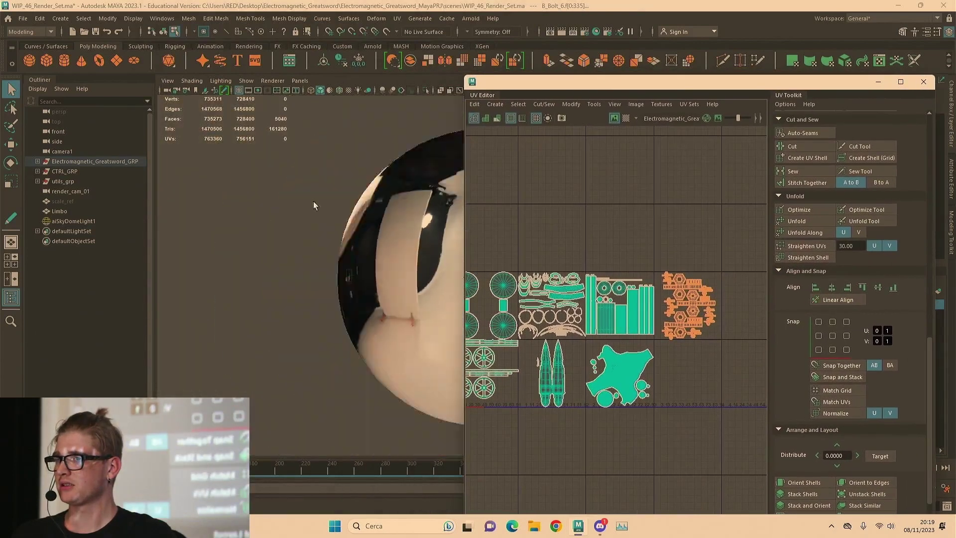
Bring the whole greatsword into view in the viewport and select the two blade shells in face mode
scroll(313, 204, "up", 8)
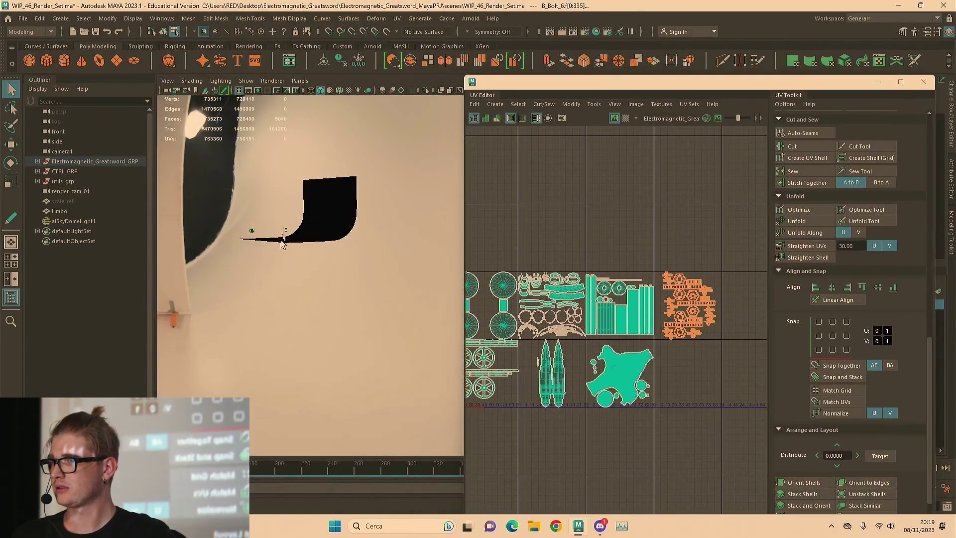
left_click(285, 241)
key("f")
middle_click_drag(306, 244, 248, 220, "alt")
right_click_drag(397, 216, 432, 187)
scroll(597, 344, "up", 5)
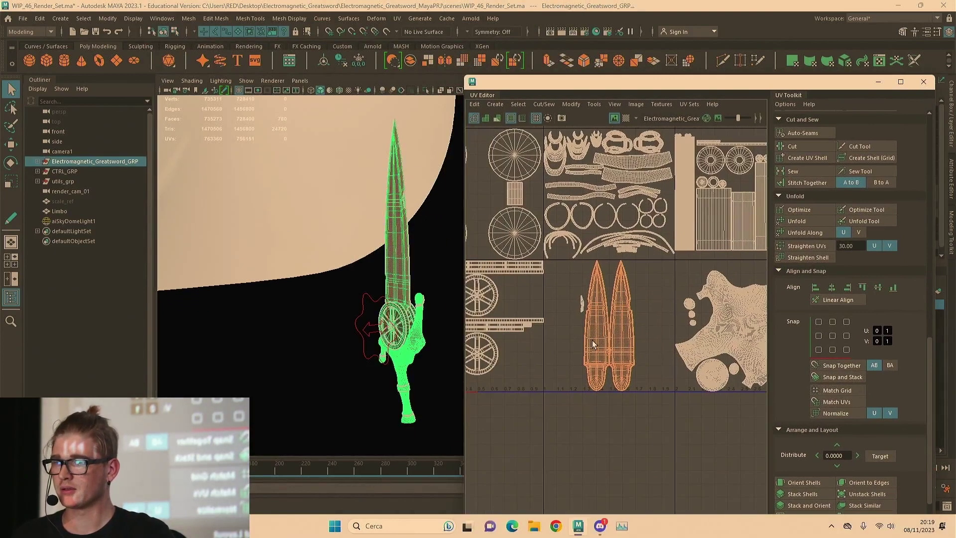
left_click_drag(667, 287, 567, 348)
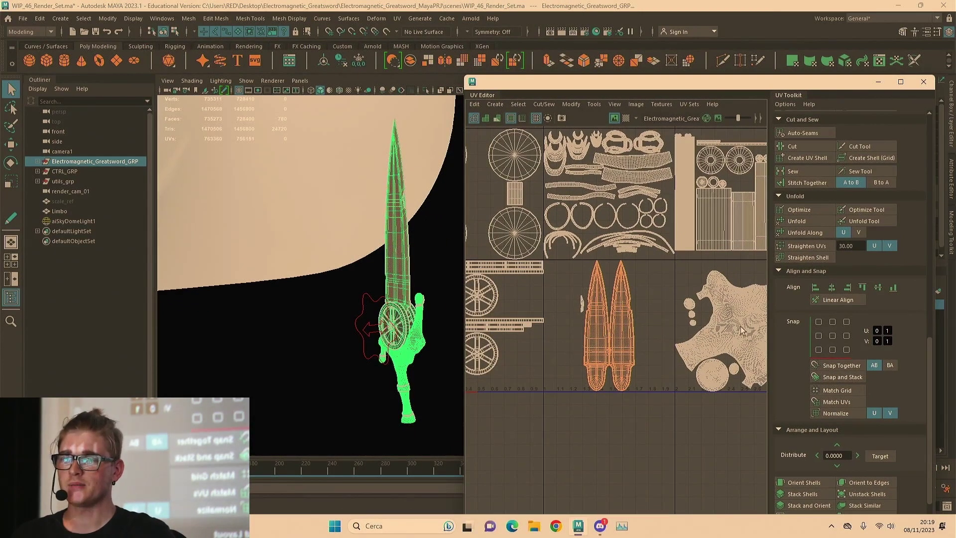
key("F11")
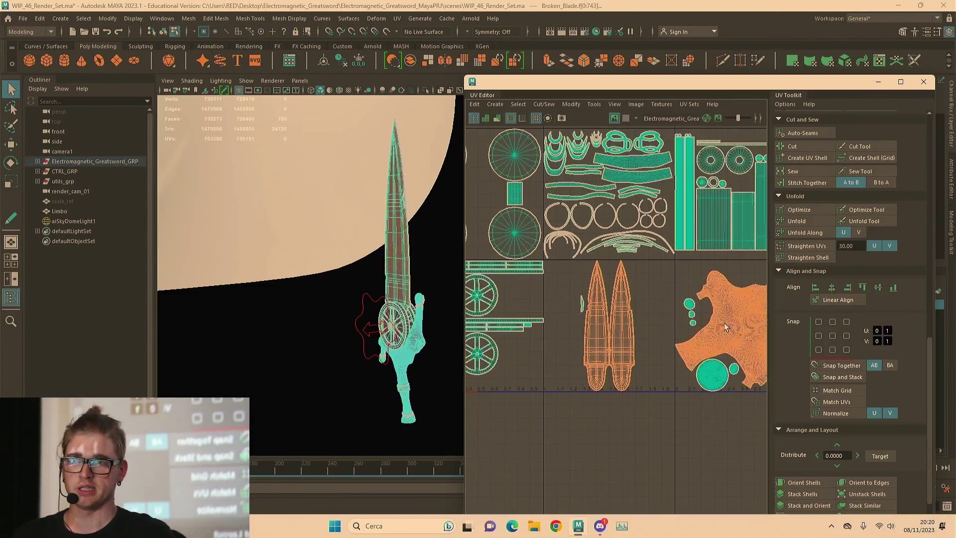
Select the back gear's wheel shell and examine the gears on the model from several angles
middle_click_drag(569, 325, 679, 327, "alt")
double_click(597, 307)
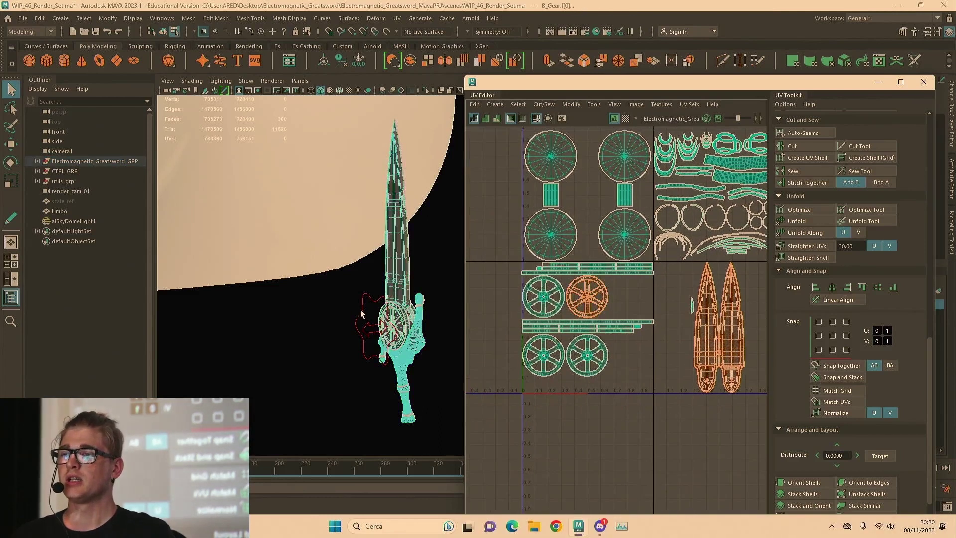
middle_click_drag(363, 314, 349, 279, "alt")
left_click_drag(350, 279, 389, 288, "alt")
scroll(389, 288, "up", 10)
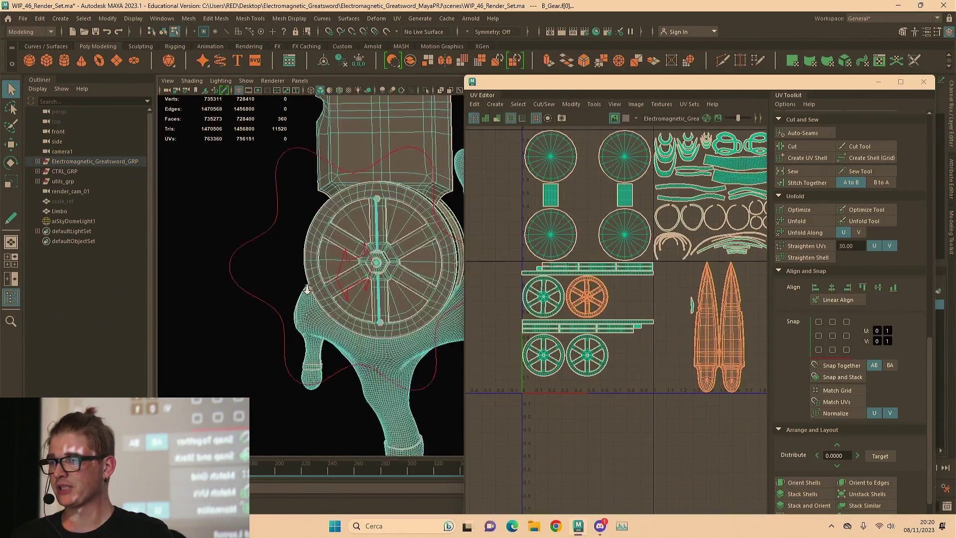
middle_click_drag(393, 295, 180, 276, "alt")
middle_click_drag(358, 260, 329, 265, "alt")
mouse_move(328, 264)
left_mouse_down("alt")
mouse_move(354, 279)
mouse_move(311, 269)
left_mouse_up("alt")
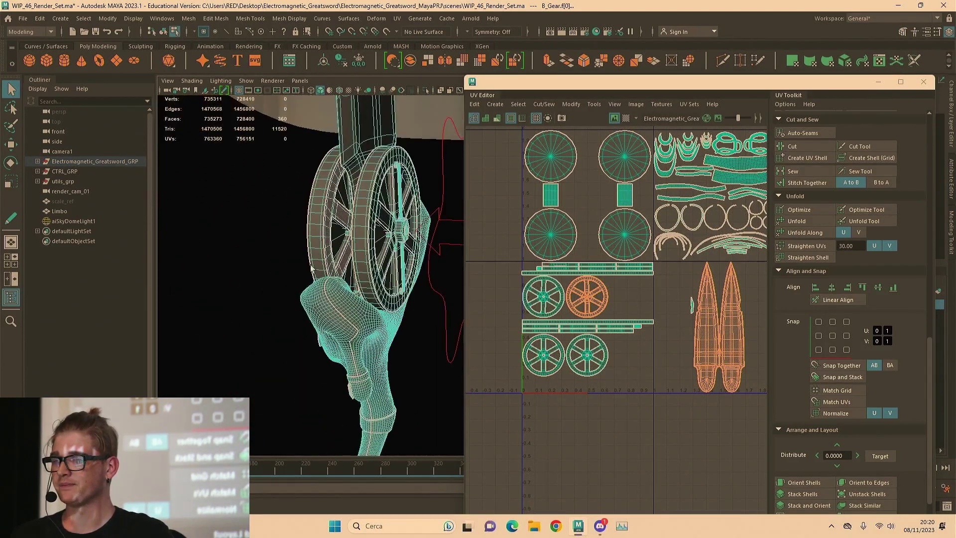
Select the back cover's disc shell and pick faces on the front gear to match shells with parts
left_click(625, 237)
left_click_drag(344, 219, 279, 209, "alt")
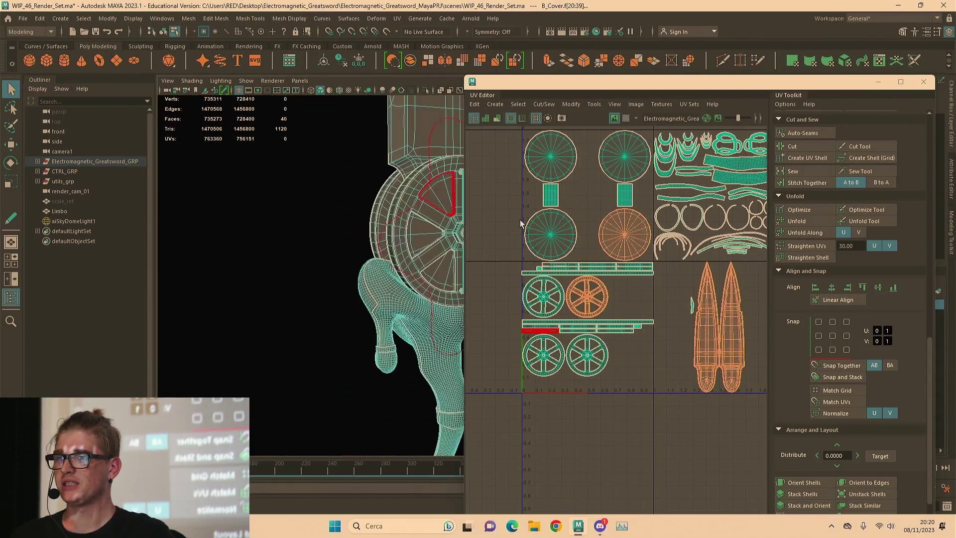
left_click(417, 227)
left_click(437, 213)
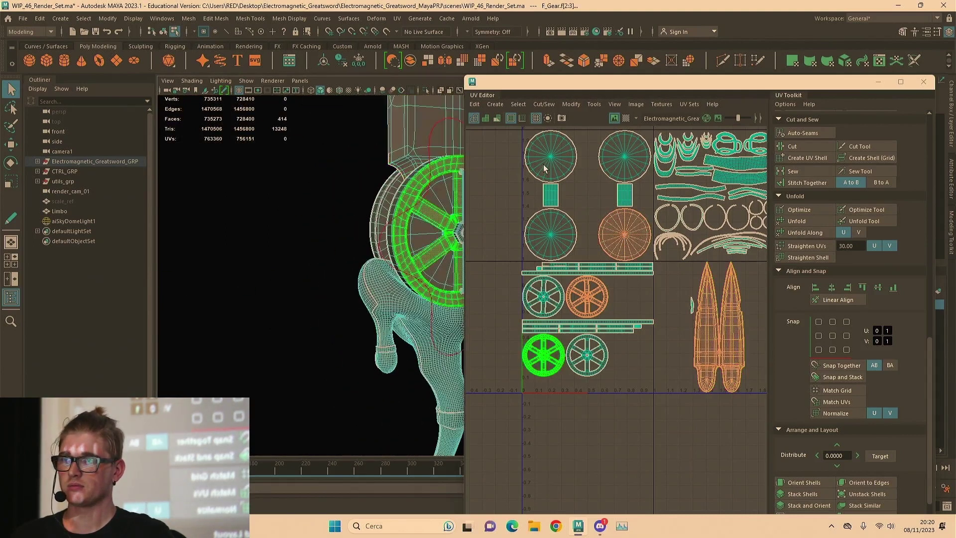
Select the front cover's lower disc shell and view the matching cover on the model up close
scroll(348, 214, "down", 3)
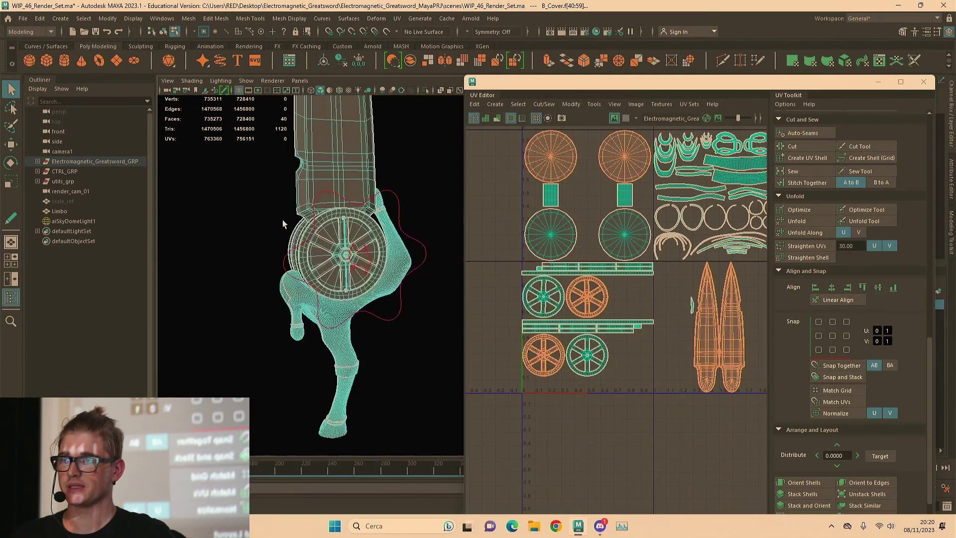
left_click(548, 236)
right_click_drag(332, 253, 458, 244, "alt")
middle_click_drag(444, 247, 281, 278, "alt")
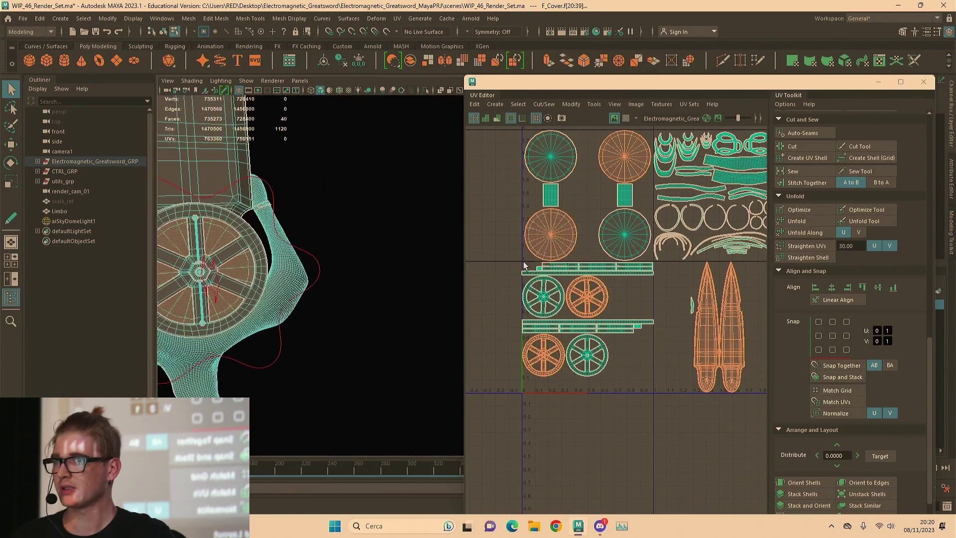
Select the hilt band's upper curved shell in the ornament tile and examine the hilt's lower part on the model
scroll(522, 279, "down", 3)
right_click_drag(637, 224, 936, 251, "alt")
left_click(695, 205)
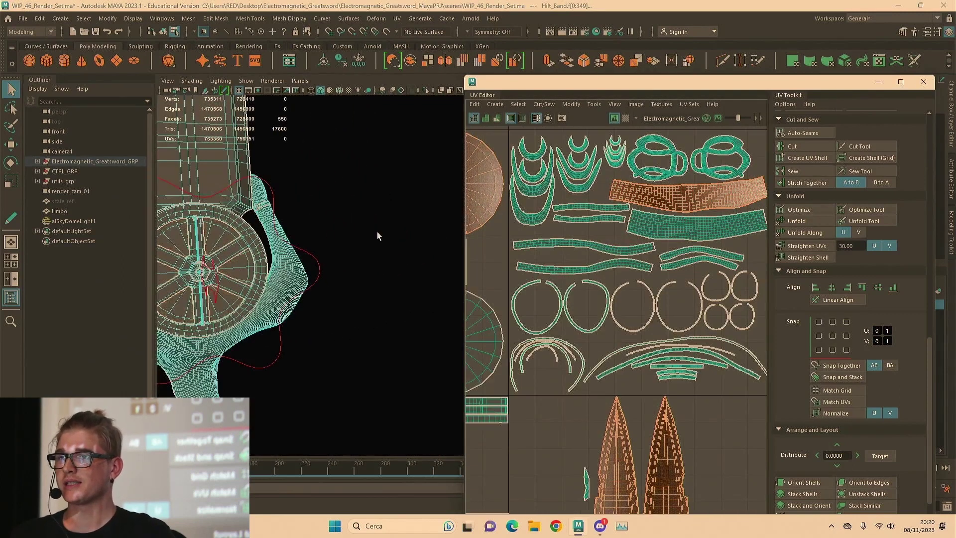
scroll(348, 274, "down", 4)
left_click_drag(303, 345, 273, 280, "alt")
middle_click_drag(273, 281, 170, 268, "alt")
right_click_drag(319, 272, 438, 269, "alt")
middle_click_drag(223, 284, 343, 306, "alt")
Select the hilt's body faces, return to object mode, and select the logo ornament on the hilt
left_click(277, 141)
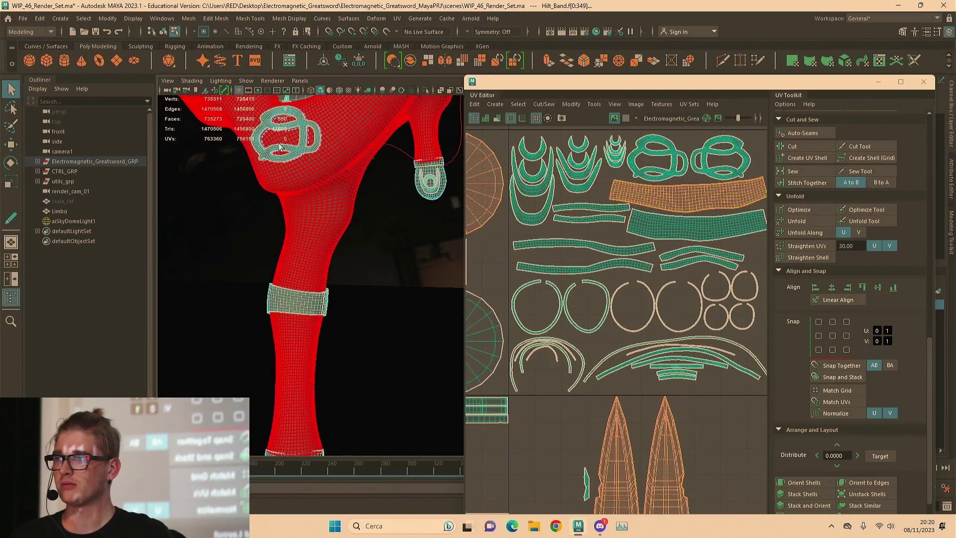
scroll(346, 173, "down", 4)
left_click_drag(347, 173, 348, 230, "alt")
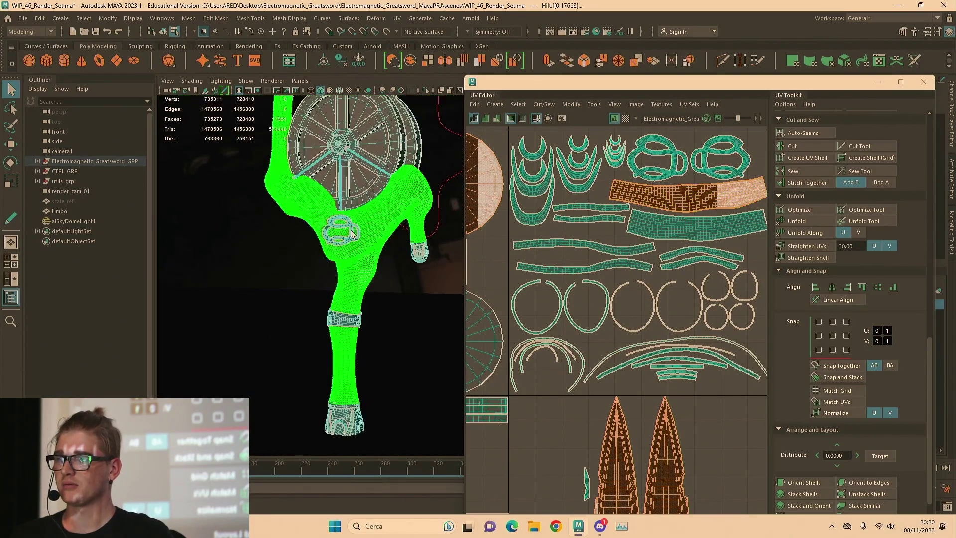
right_click_drag(347, 229, 375, 215)
scroll(351, 233, "up", 4)
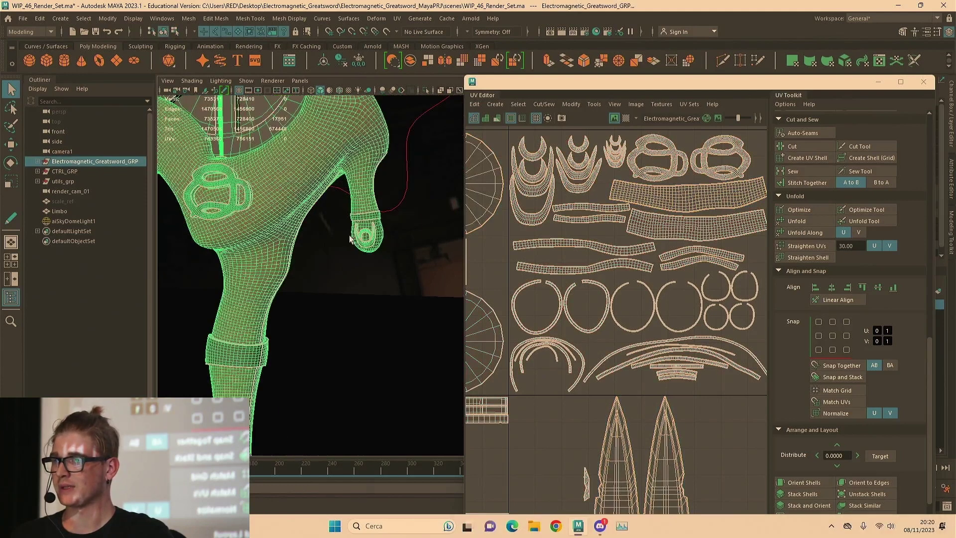
left_click(326, 252)
middle_click_drag(310, 259, 315, 257, "alt")
left_click_drag(314, 257, 304, 211, "alt")
left_click(305, 211)
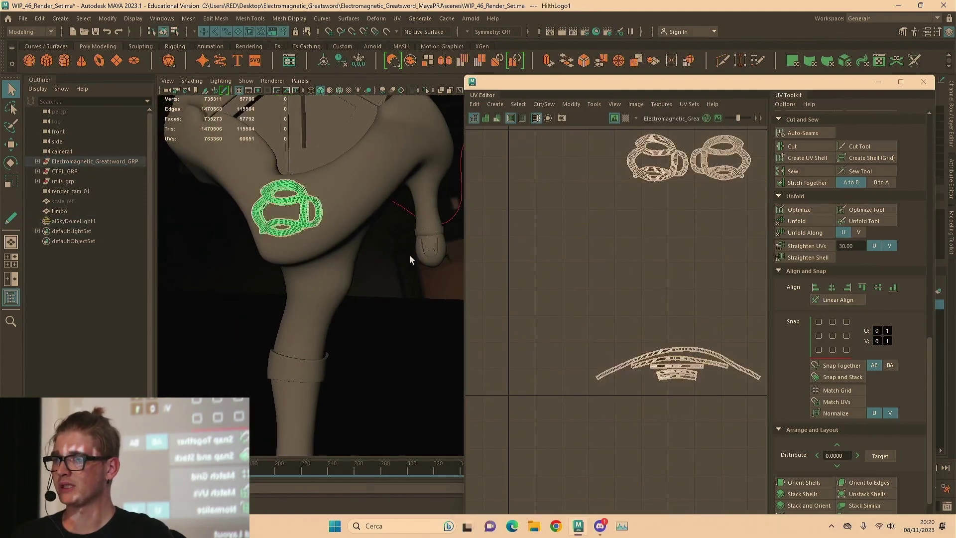
Add the hilt band and the knob ornaments to the selection and show only these parts' shells in component mode
left_click(423, 254, "shift")
left_click(297, 374, "shift")
left_click_drag(297, 374, 339, 284, "alt")
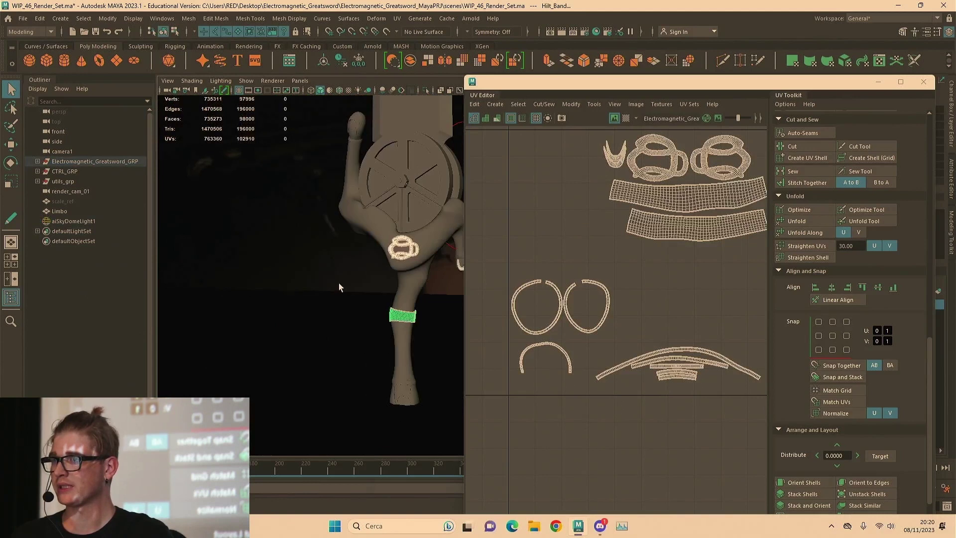
left_click(353, 139, "shift")
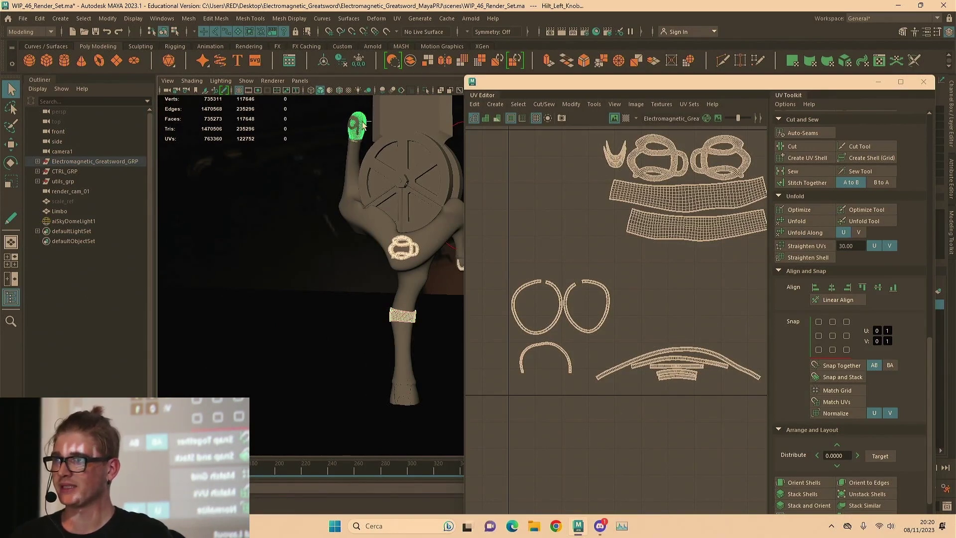
left_click(357, 123, "shift")
left_click(356, 125, "shift")
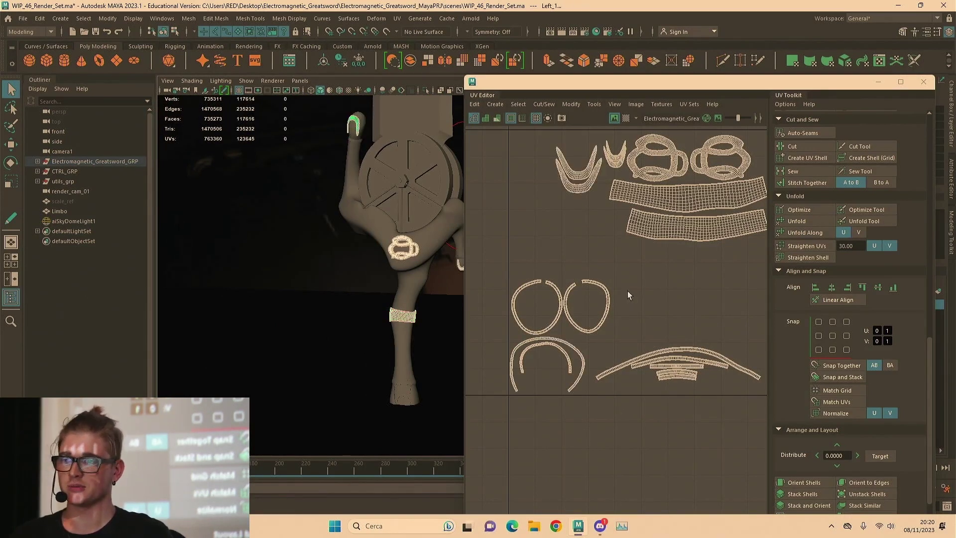
scroll(623, 289, "down", 2)
key("F8")
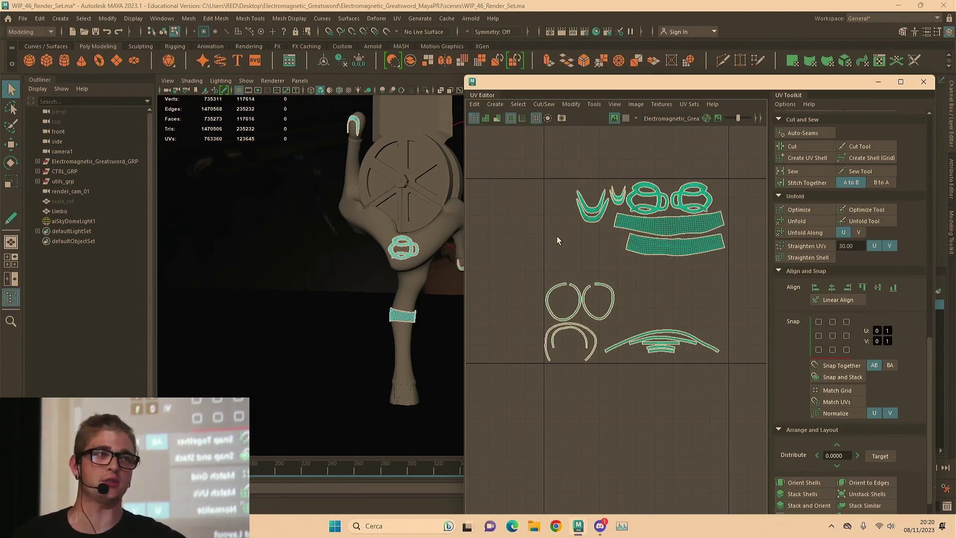
Select the whole Electromagnetic_Greatsword_GRP group so that all of its UV shells are displayed again
middle_click_drag(433, 228, 398, 251, "alt")
left_click(84, 159)
left_click(86, 163)
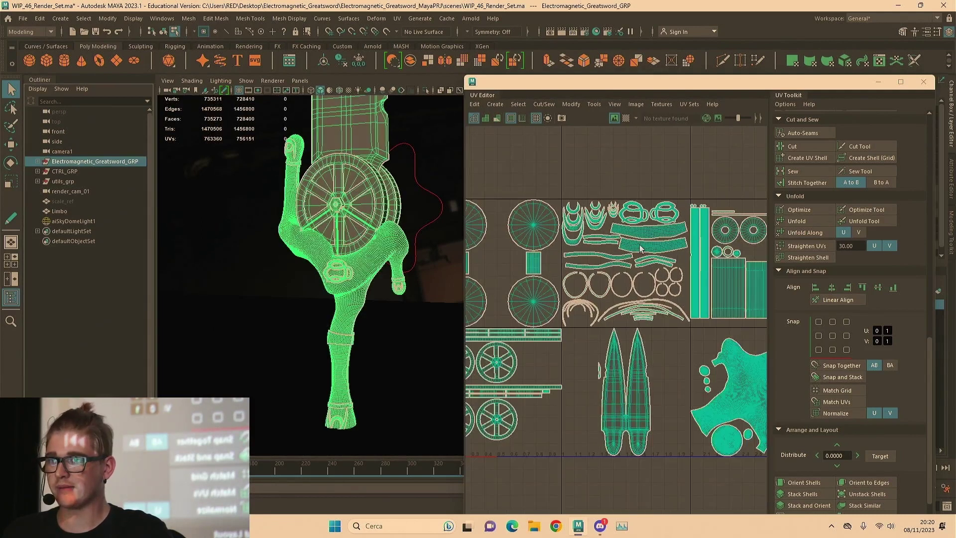
left_click(665, 266)
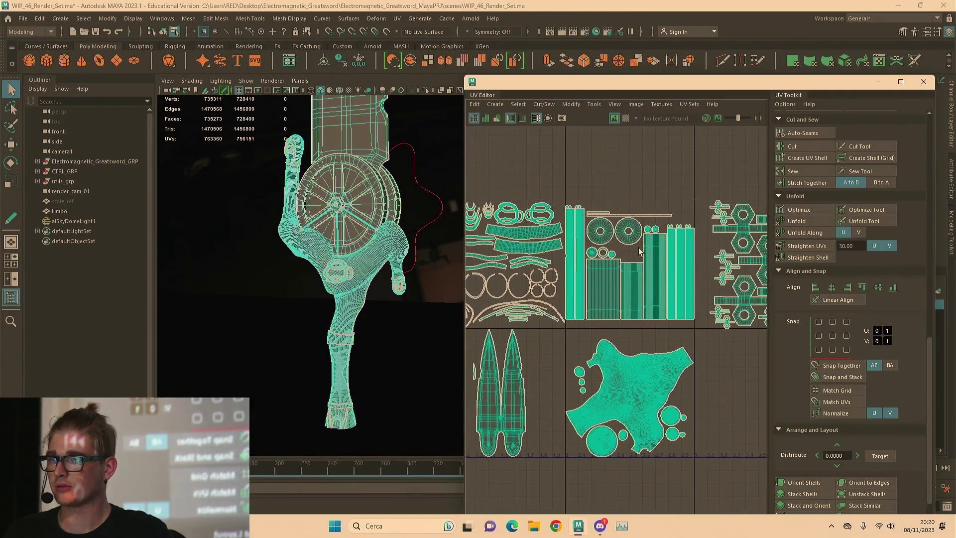
Select the back pivot's shells in the third upper tile and examine the gear area on the model
left_click(654, 254)
scroll(651, 192, "up", 5)
left_click_drag(661, 199, 572, 330)
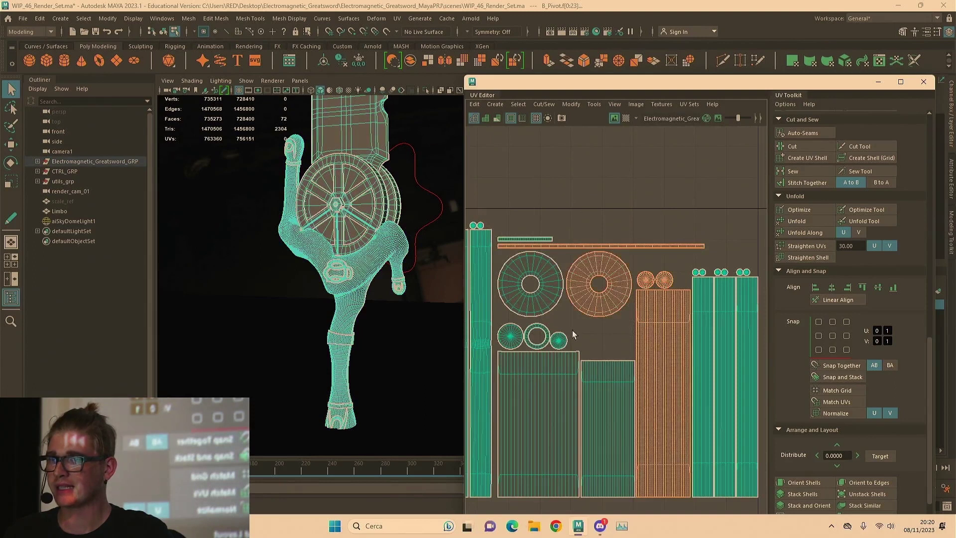
scroll(371, 220, "up", 4)
left_click(274, 185)
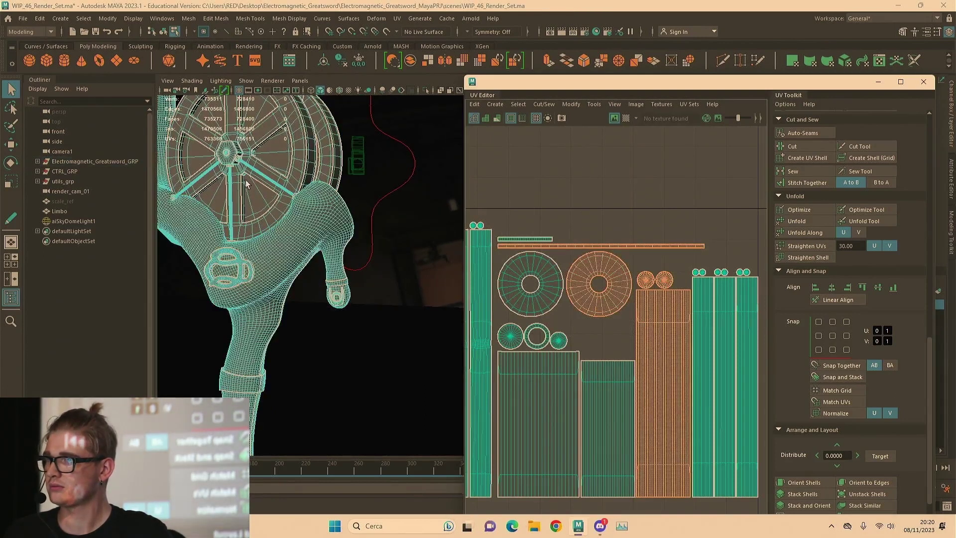
left_click(262, 177)
left_click_drag(265, 181, 304, 252, "alt")
Clear the shell selection, maximize the UV Editor, and bring the complete layout of UV tiles into view
scroll(603, 189, "down", 3)
middle_click_drag(683, 251, 589, 237, "alt")
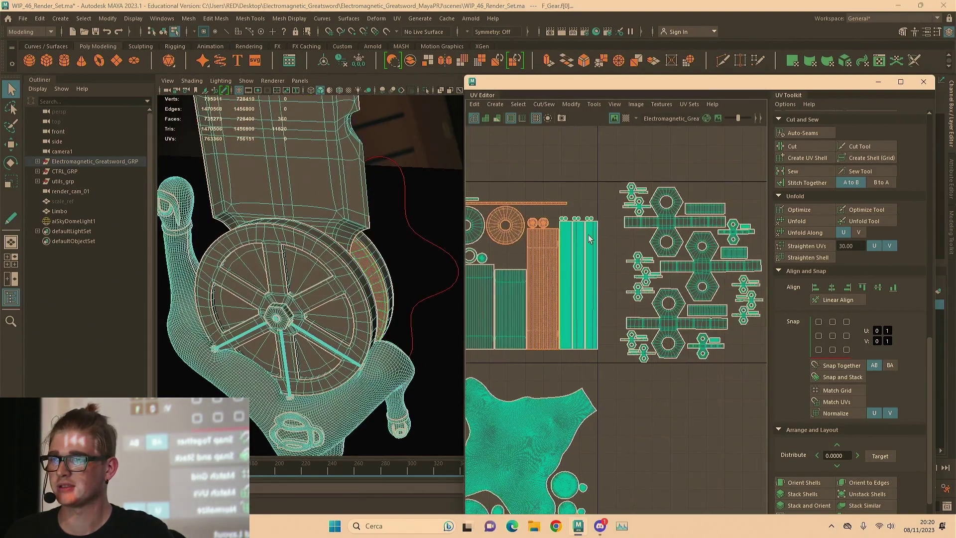
left_click(712, 243)
scroll(712, 246, "down", 3)
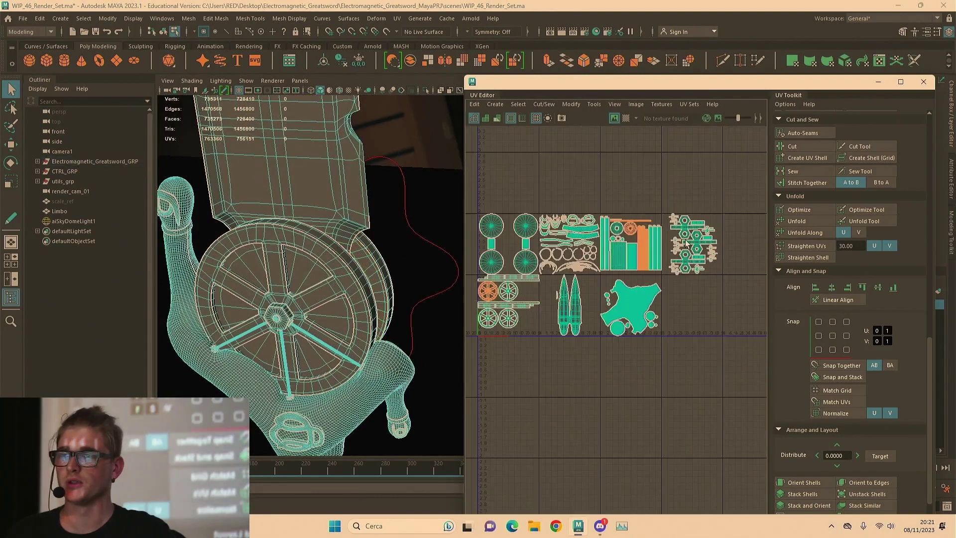
double_click(668, 82)
middle_click_drag(399, 173, 520, 352, "alt")
scroll(293, 265, "down", 1)
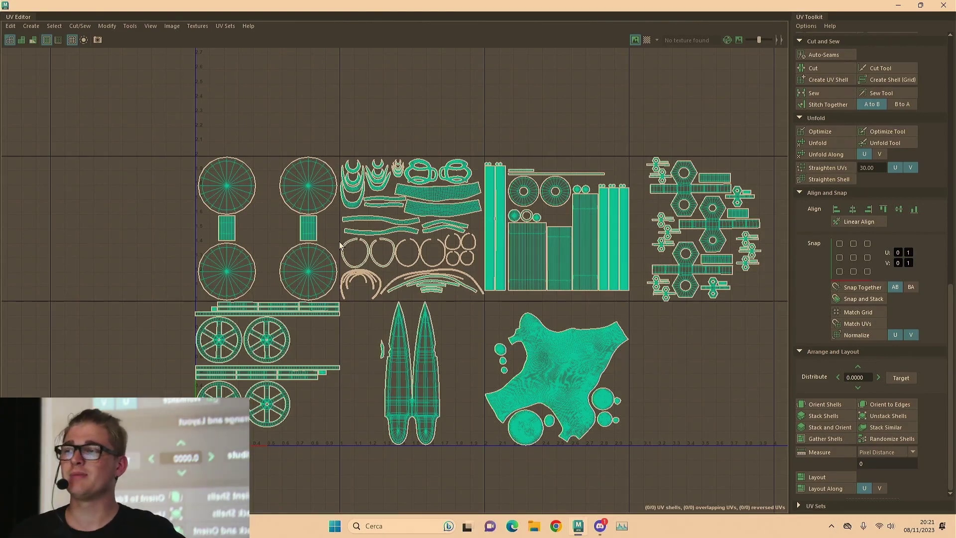
Select all the bolt shells in the last upper tile and frame them in the UV Editor
right_click_drag(589, 86, 563, 74)
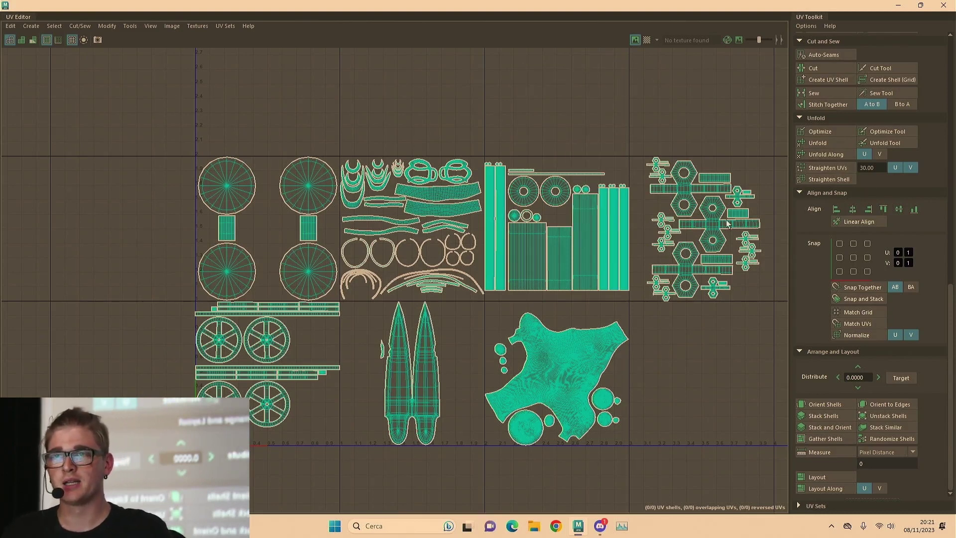
left_click(740, 196)
scroll(881, 371, "up", 7)
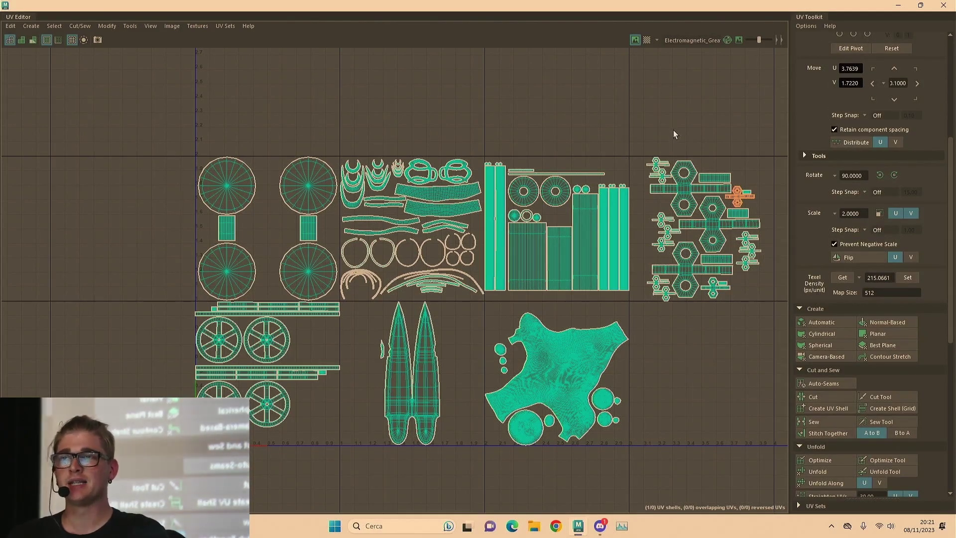
scroll(690, 133, "up", 2)
middle_click_drag(691, 134, 566, 127, "alt")
left_click(578, 130)
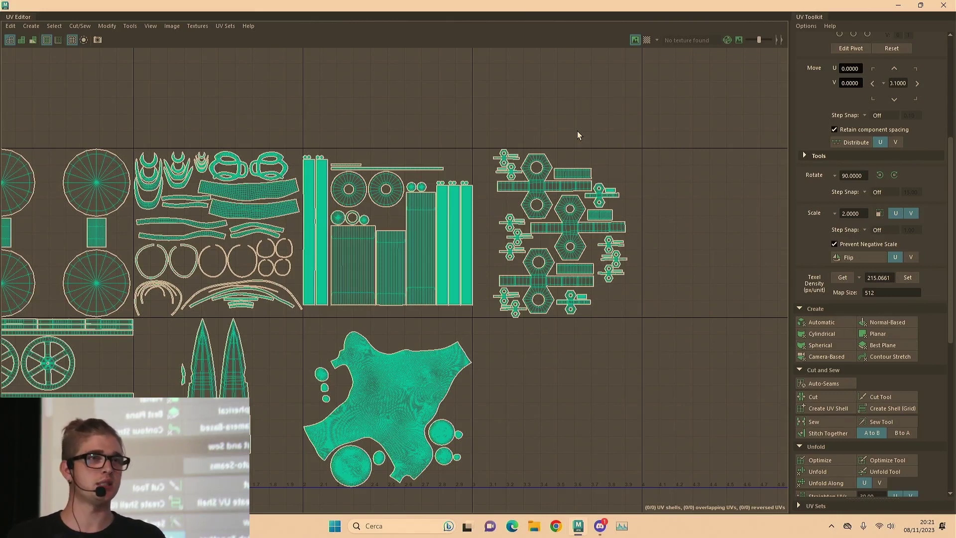
left_click_drag(647, 110, 478, 336)
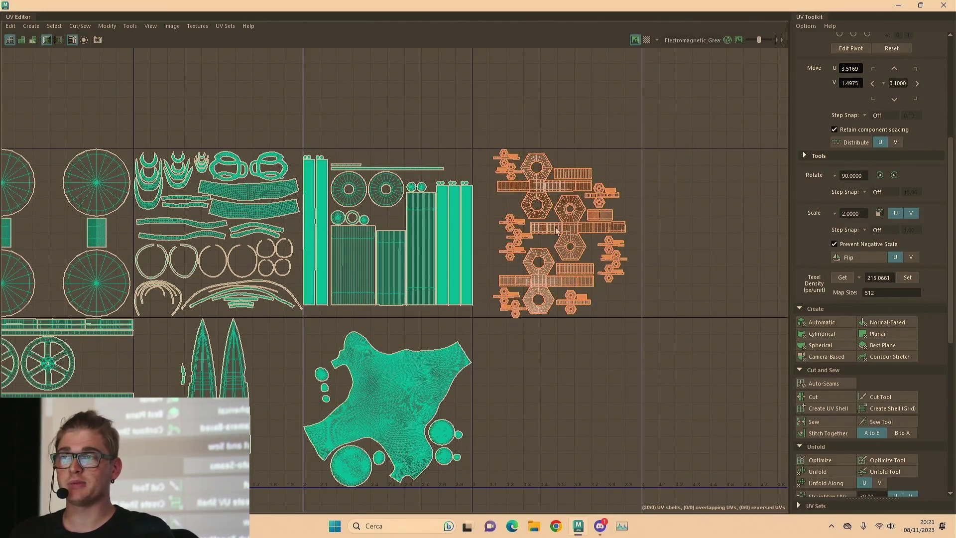
key("f")
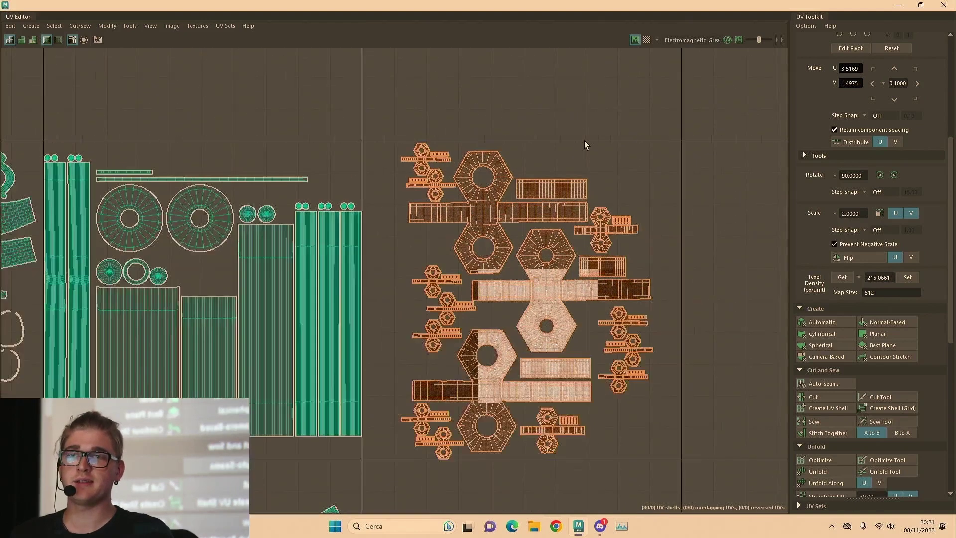
Pick out the large upper hexagonal bolt shell, clear the selection, and bring up the UV transform settings
left_click(516, 151)
scroll(516, 151, "up", 2)
left_click(490, 169)
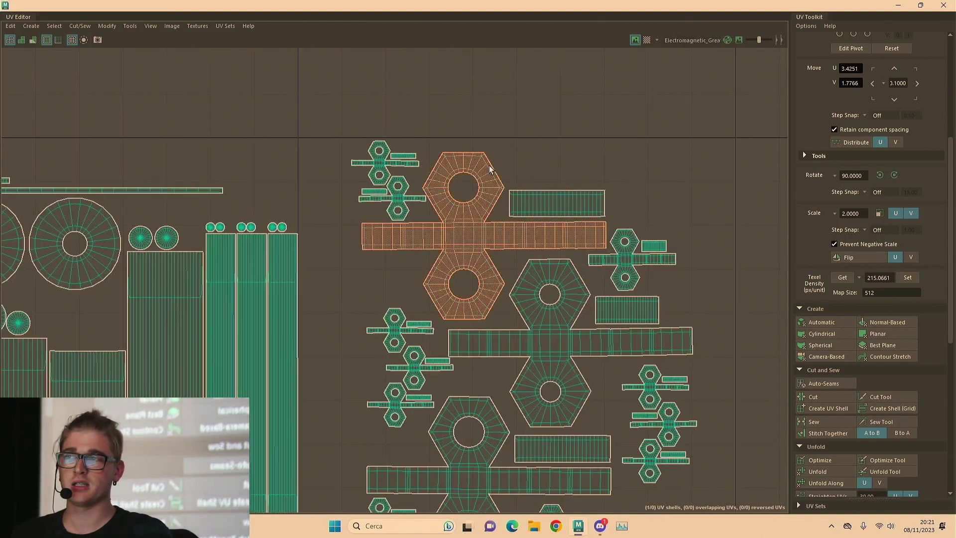
left_click(555, 152)
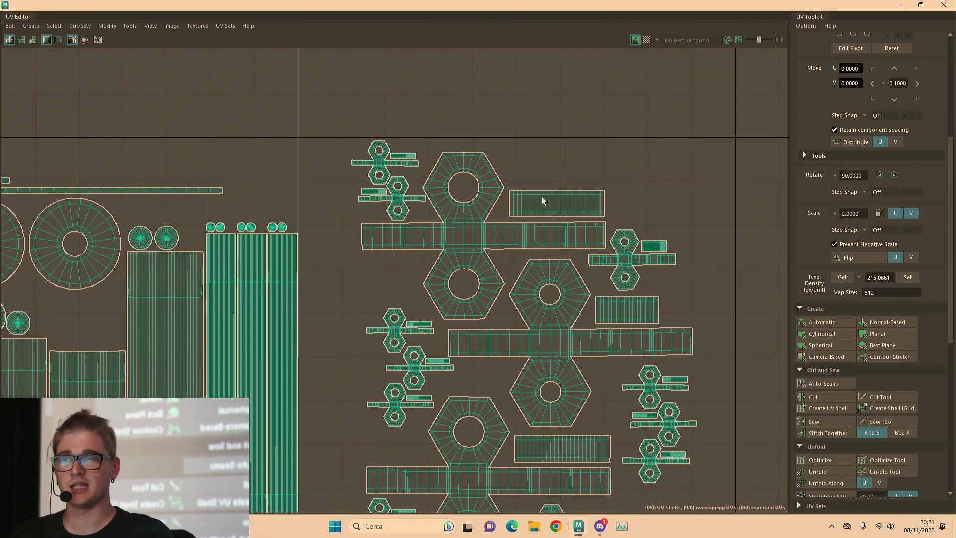
scroll(868, 282, "up", 3)
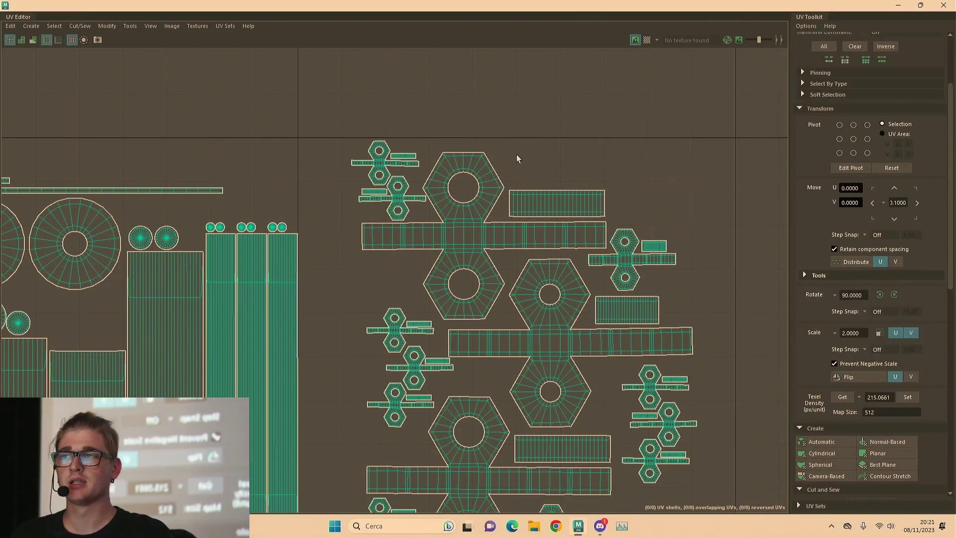
scroll(516, 155, "up", 1)
Get the texel density of the large rectangular bolt shell and of the hexagonal bolt shell beside it
left_click(555, 220)
scroll(687, 219, "up", 2)
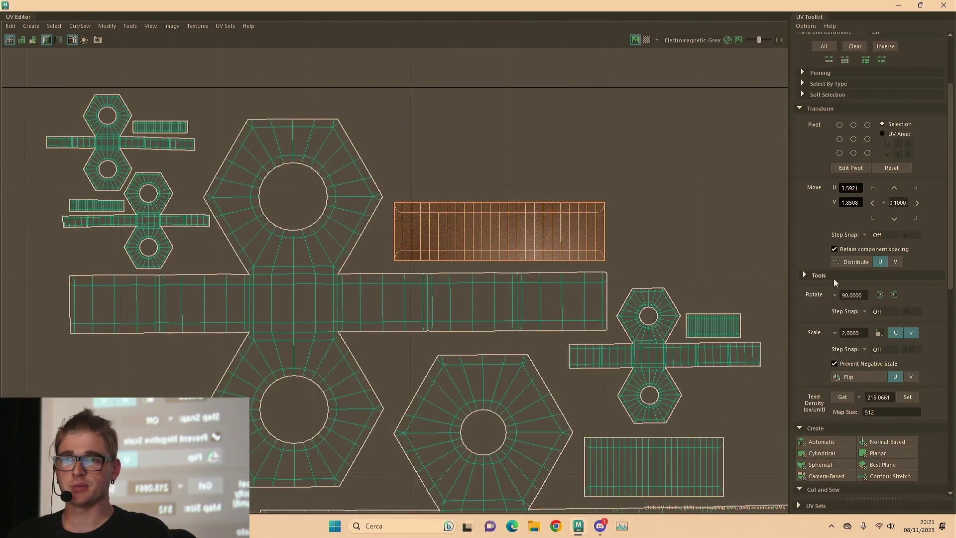
scroll(835, 278, "down", 4)
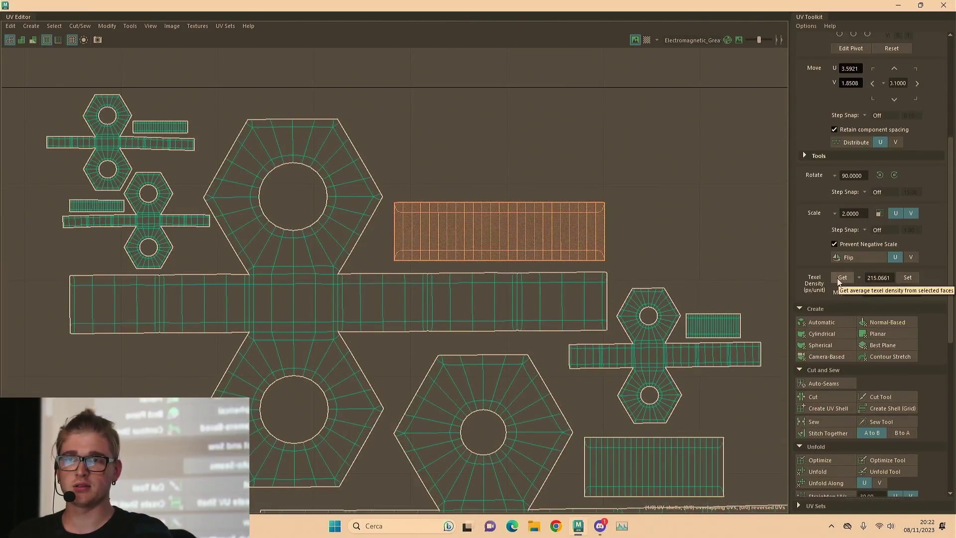
left_click(840, 279)
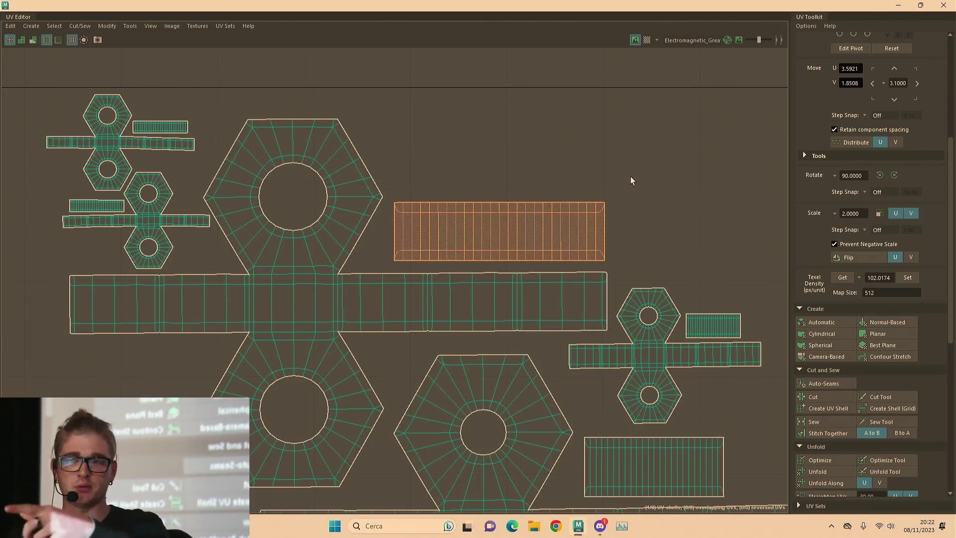
left_click(337, 164)
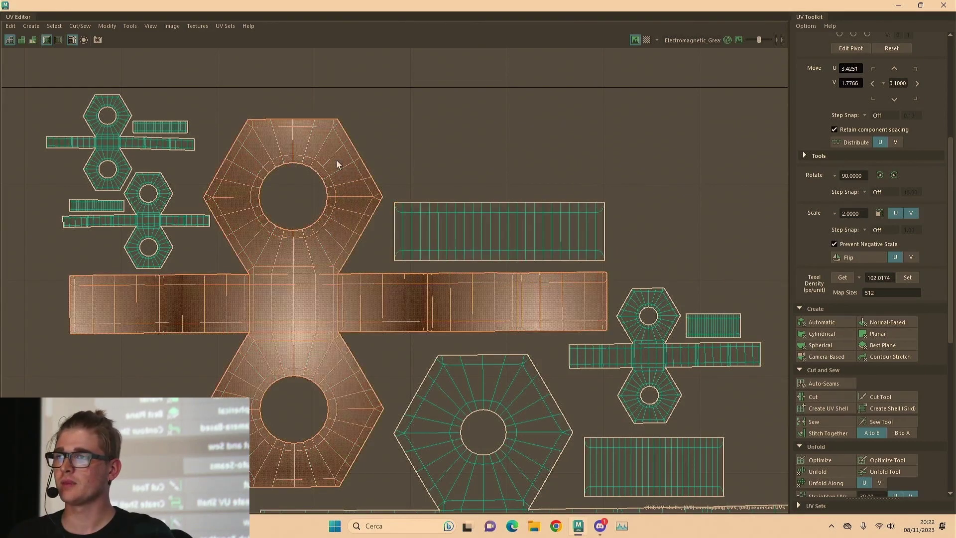
left_click(846, 280)
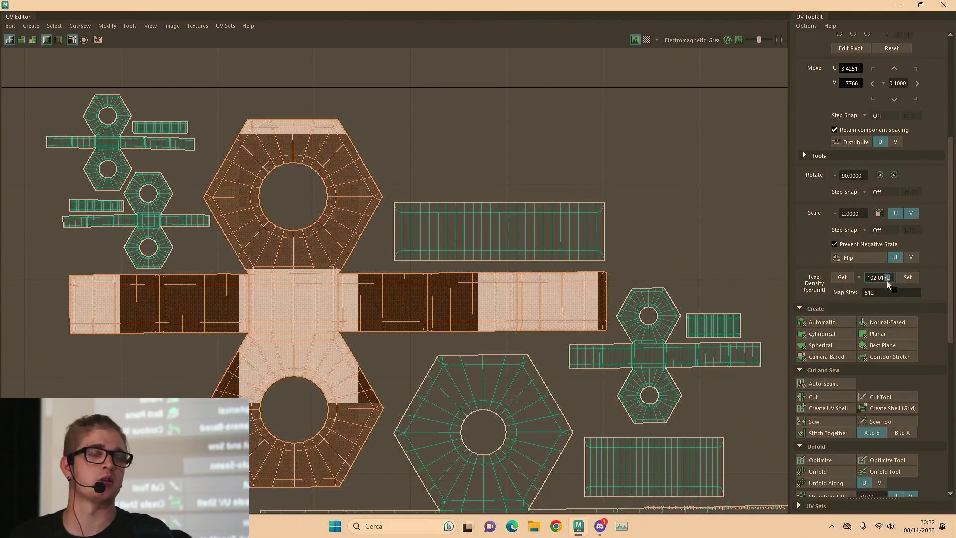
Scale the rectangular bolt shell up several times, position it above the tile, and get its texel density
left_click(525, 226)
scroll(512, 221, "down", 2)
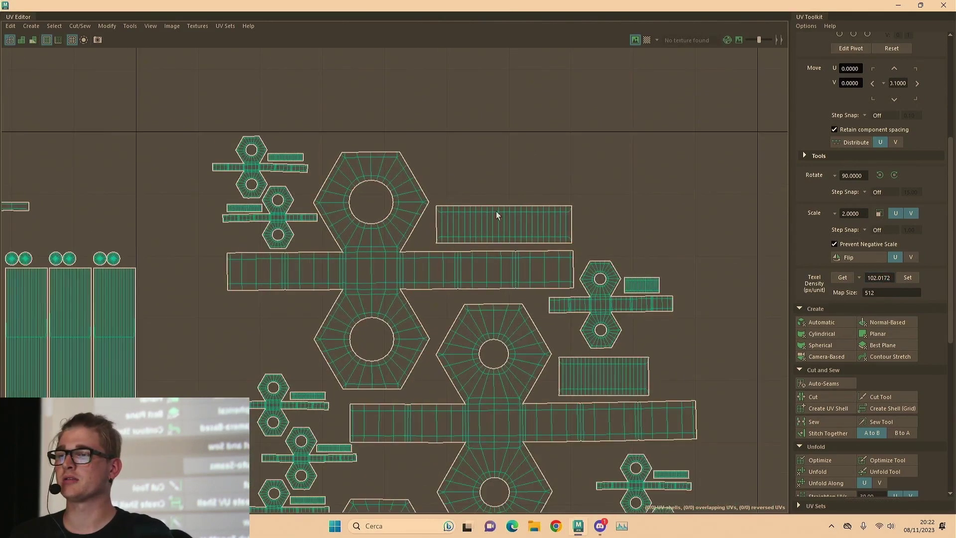
left_click(496, 215)
key("r")
left_click_drag(503, 224, 897, 37)
key("w")
scroll(652, 194, "down", 2)
left_click(841, 279)
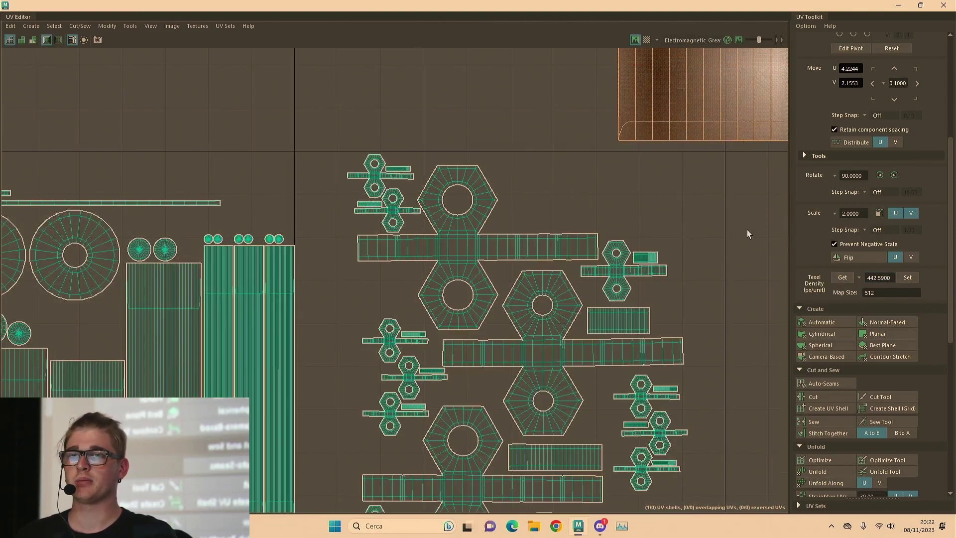
Select the large hexagonal bolt shell and get its texel density for comparison with the enlarged shell
middle_click_drag(747, 234, 620, 333, "alt")
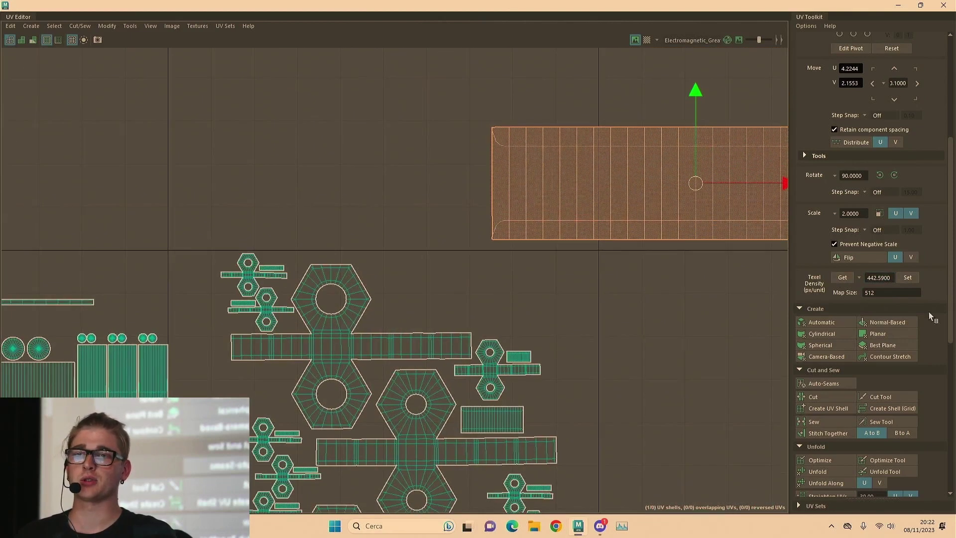
left_click(332, 277)
left_click(849, 278)
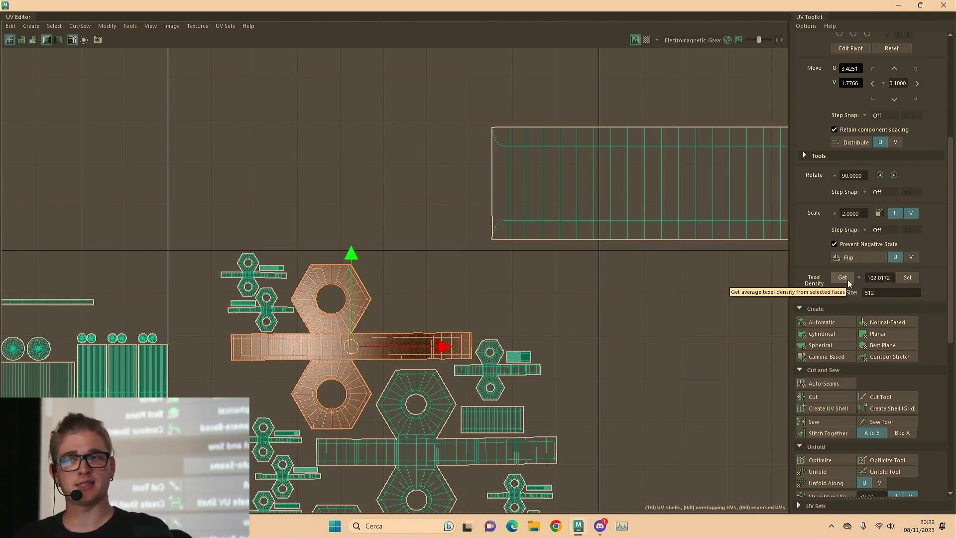
Set the enlarged rectangular bolt shell's texel density to 102.0172 and move it above the large hexagonal bolt shells
left_click(541, 186)
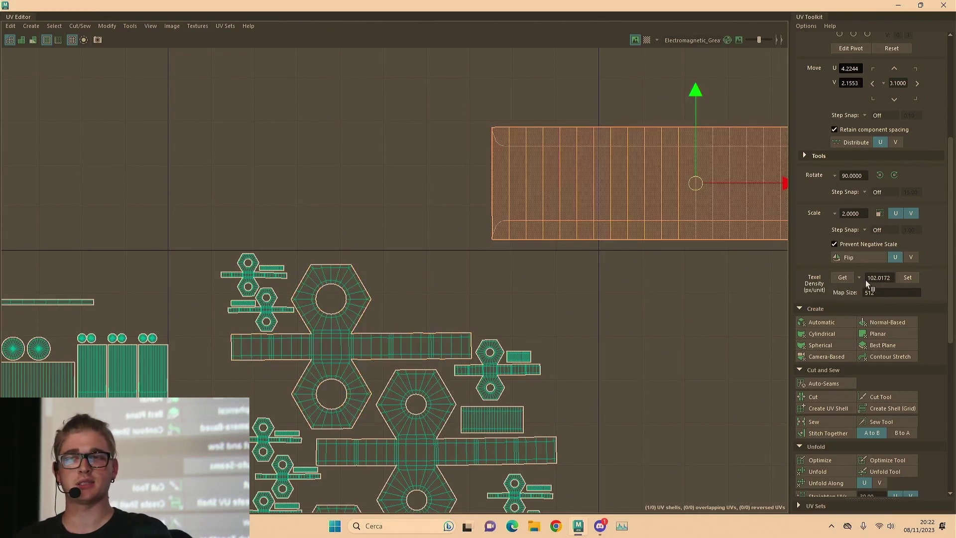
left_click(907, 277)
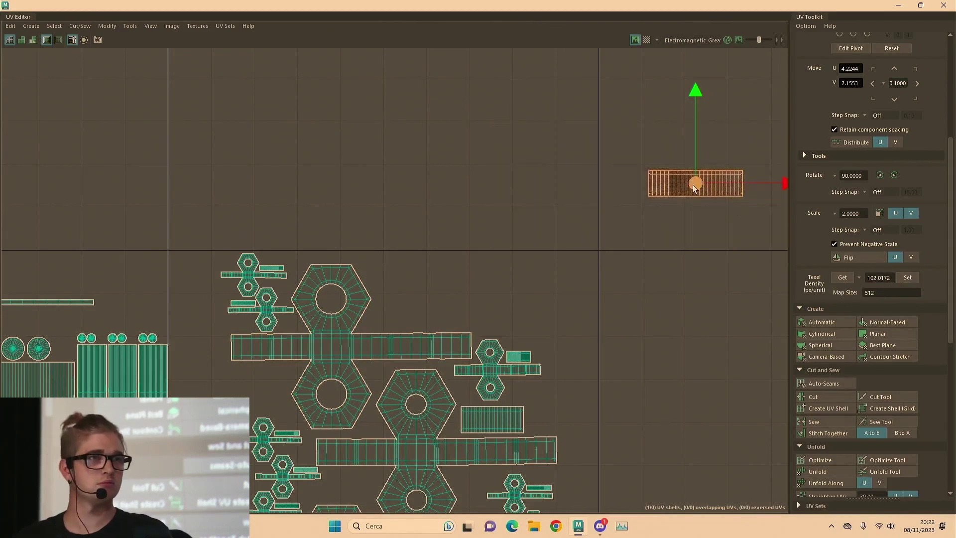
left_click_drag(693, 191, 431, 309)
left_click(550, 299)
scroll(550, 299, "down", 2)
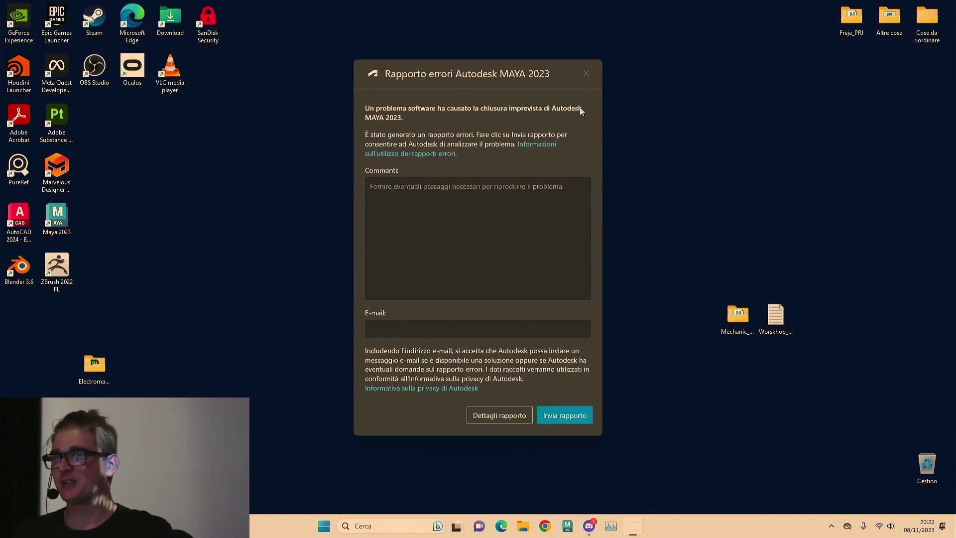
Dismiss the Maya error report without sending it, and relaunch Maya 2023 from the desktop
left_click(587, 72)
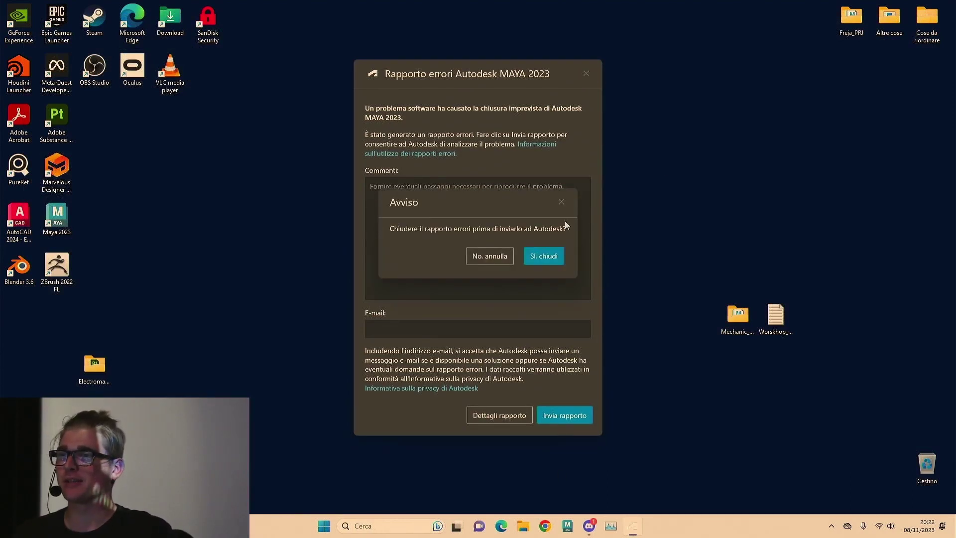
left_click(535, 255)
double_click(56, 218)
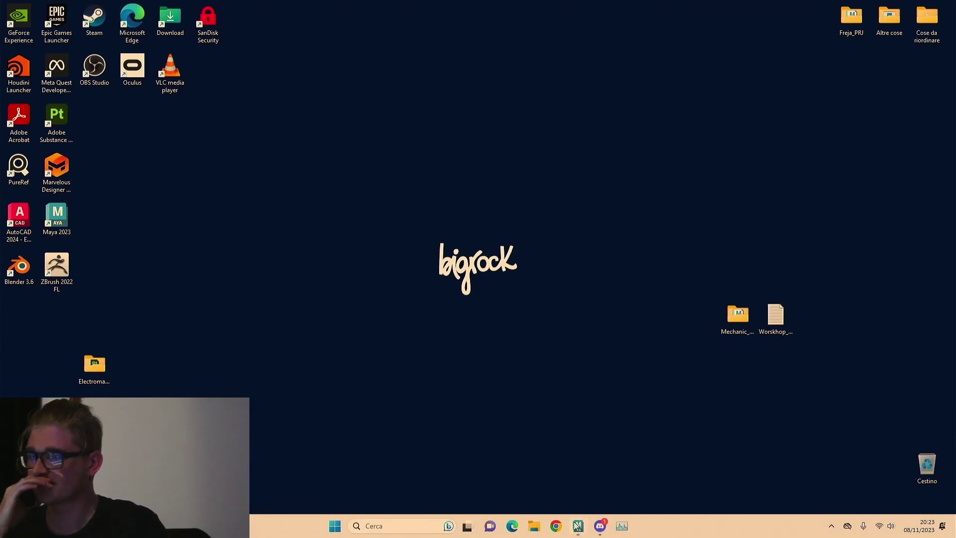
mouse_move(577, 525)
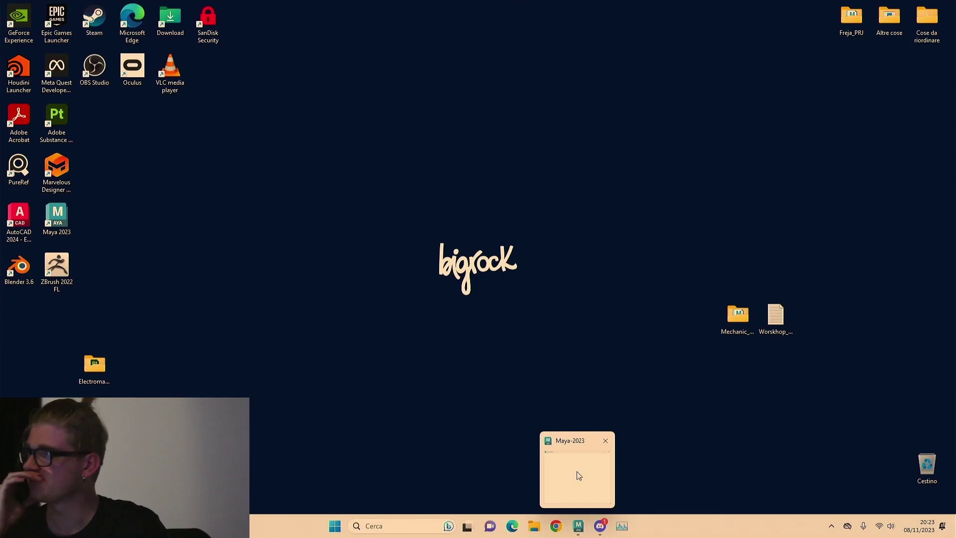
left_click(577, 476)
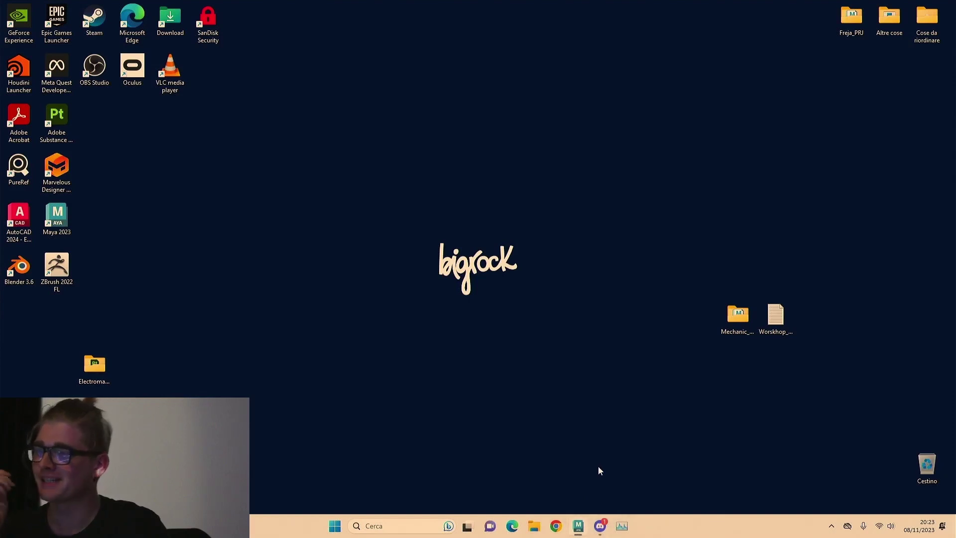
Switch to Task Manager and end the unresponsive Maya process
left_click(621, 526)
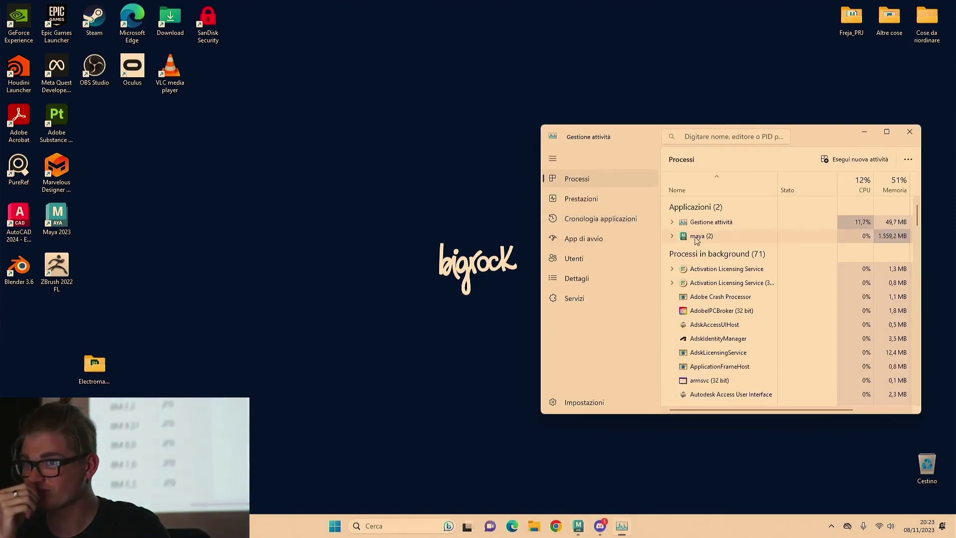
right_click(697, 238)
right_click(692, 252)
left_click(728, 280)
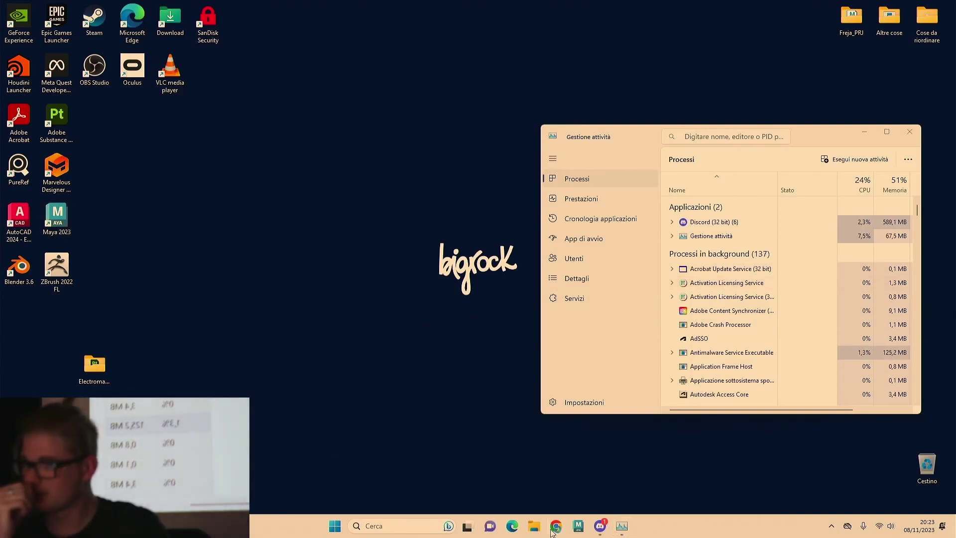
Launch Maya 2023 again and close Task Manager
left_click(579, 529)
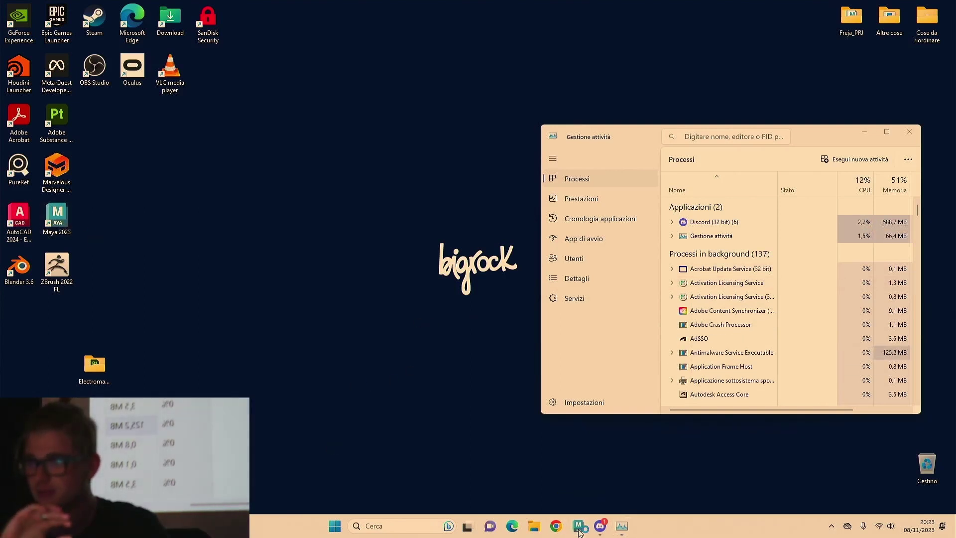
left_click(909, 132)
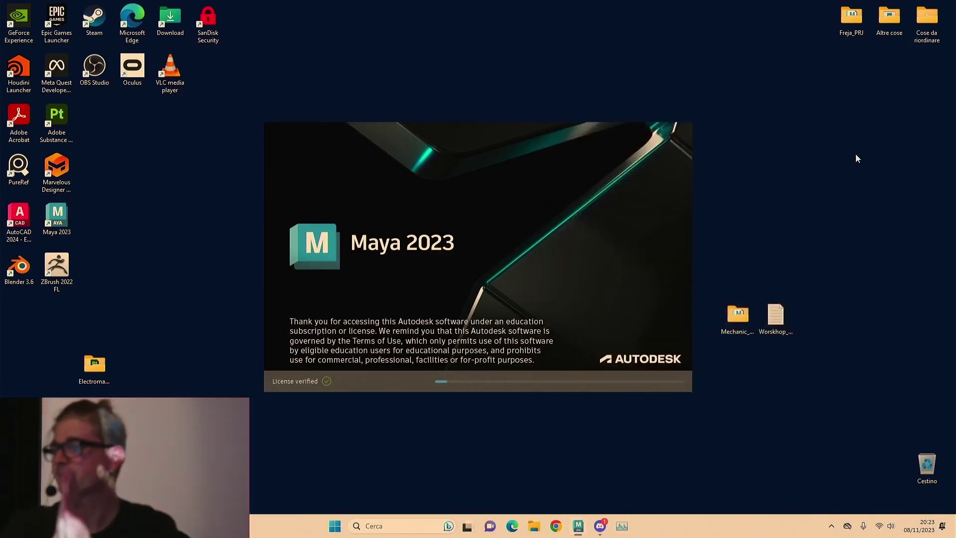